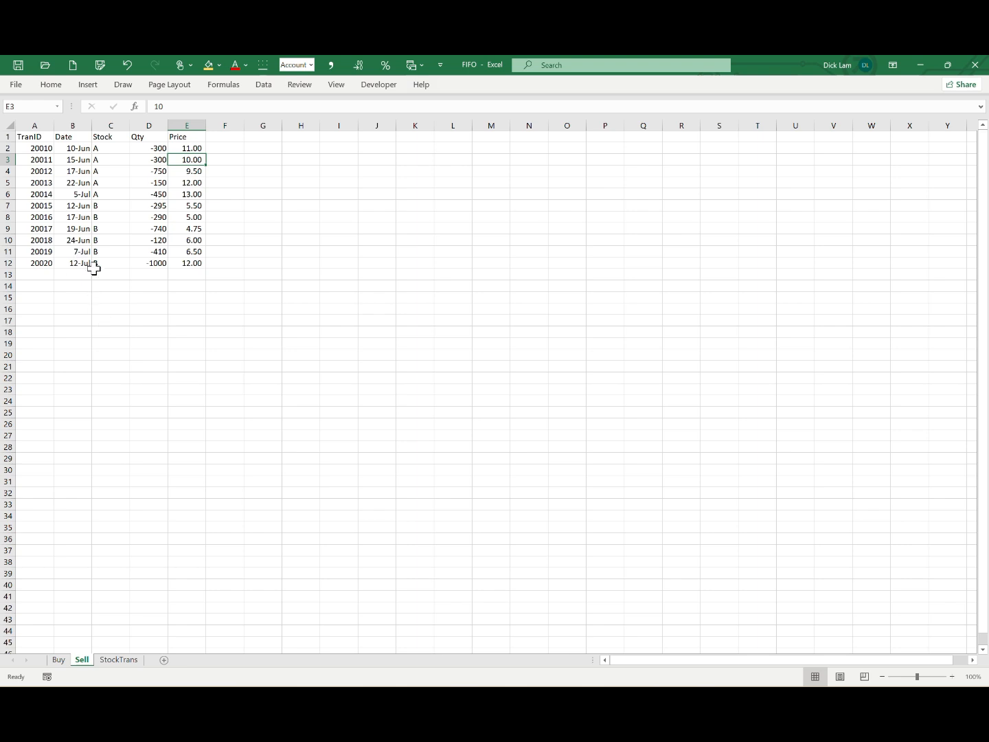
Step: Review the 17-Jun sale of stock A on the Sell sheet, checking its ID, date, stock and quantity alongside the price column
{"action": "left_click", "coordinate": [41, 173]}
{"action": "left_click", "coordinate": [76, 169]}
{"action": "left_click", "coordinate": [106, 169]}
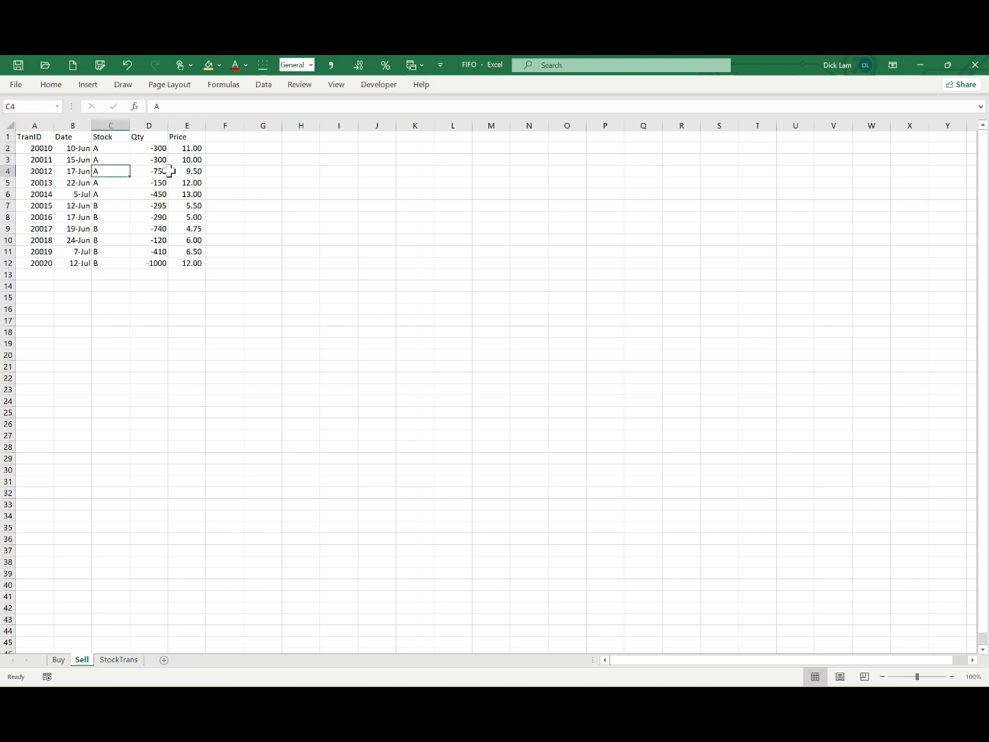
{"action": "left_click", "coordinate": [154, 170]}
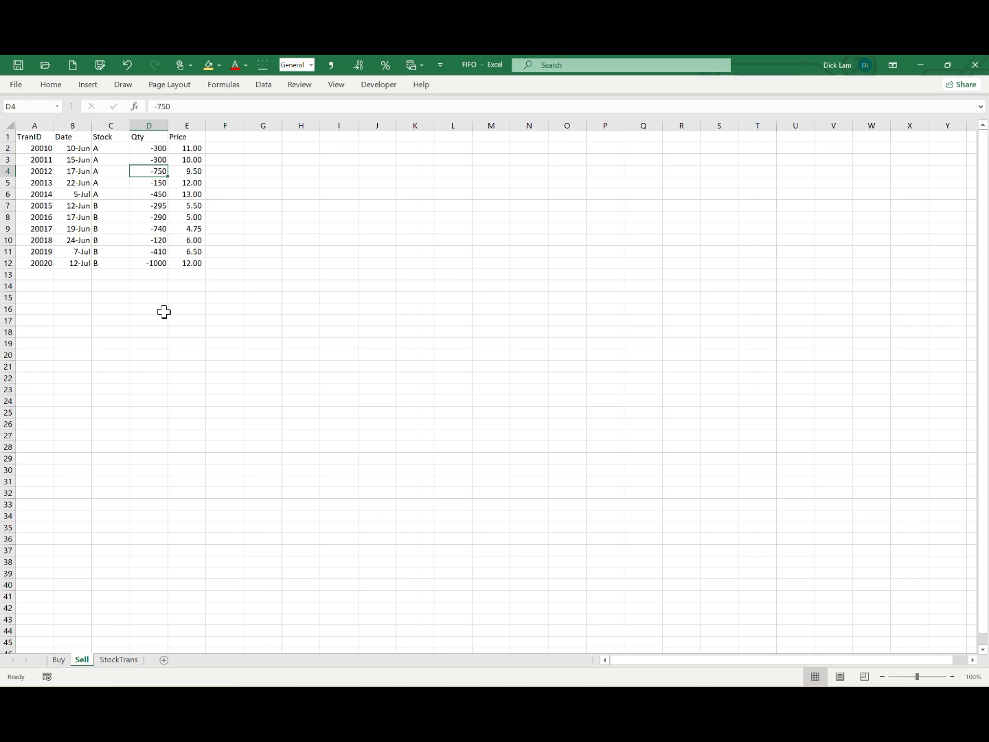
{"action": "left_click", "coordinate": [188, 160]}
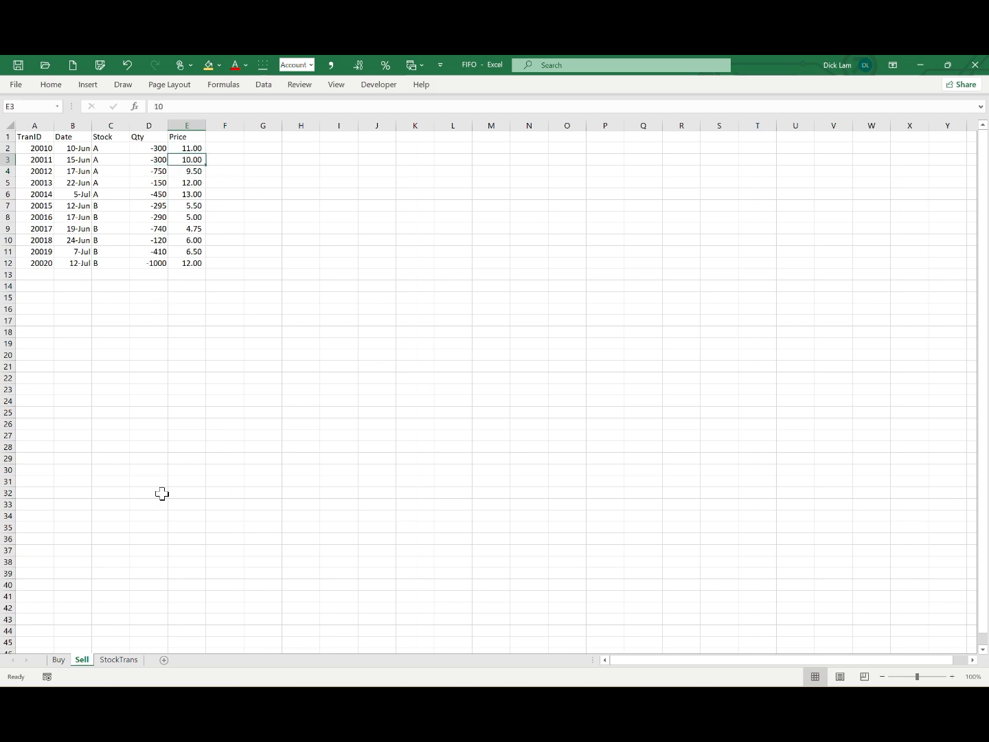
Step: Open the StockTrans sheet and examine sale 20010's quantity, price and amount formula in the FIFO table
{"action": "left_click", "coordinate": [132, 661]}
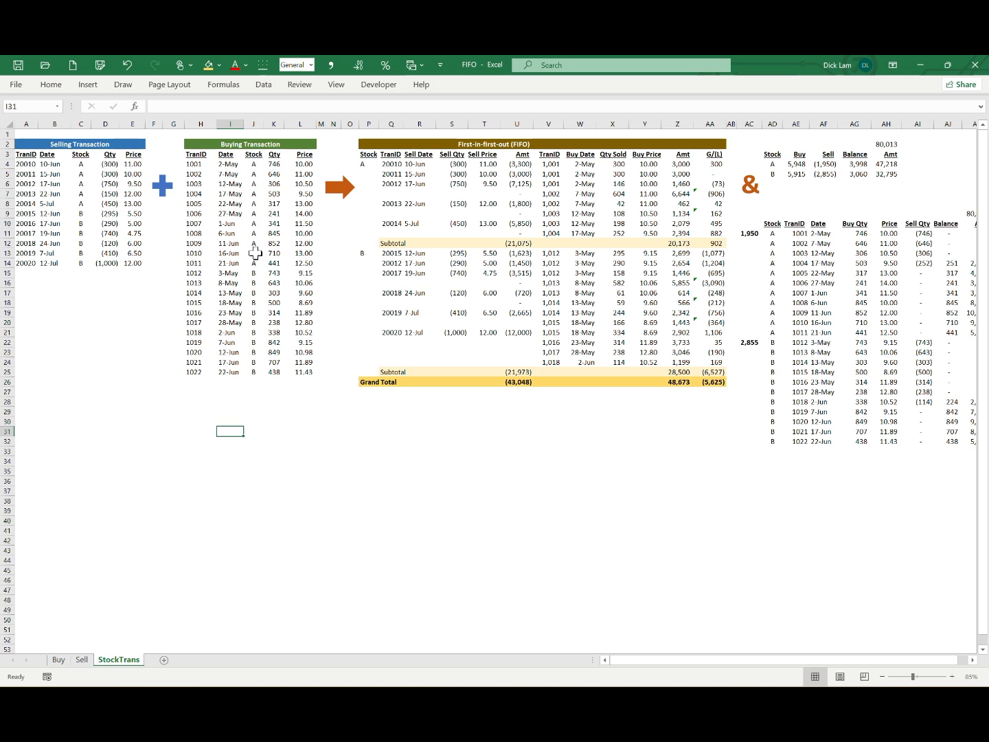
{"action": "left_click", "coordinate": [392, 165]}
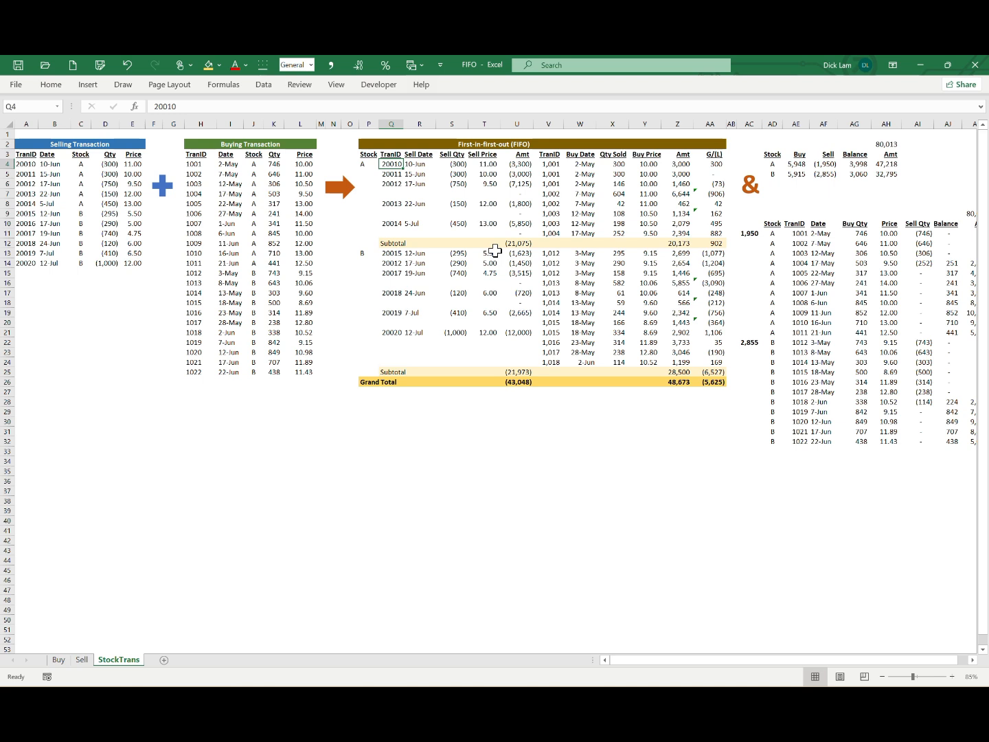
{"action": "left_click", "coordinate": [443, 165]}
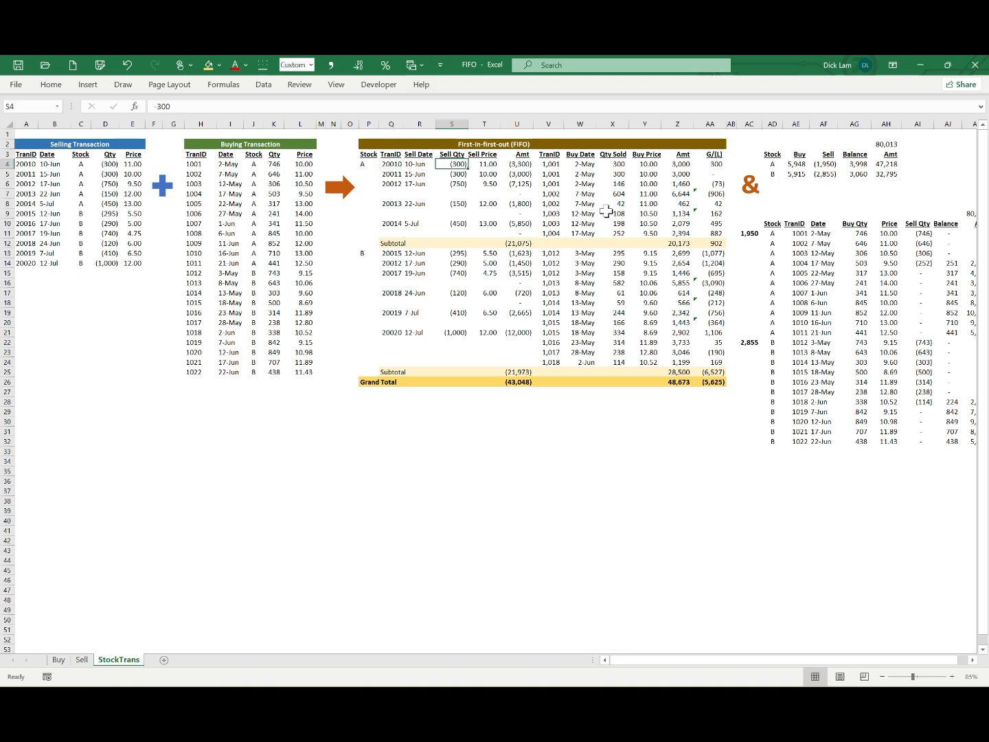
{"action": "left_click", "coordinate": [485, 165]}
{"action": "left_click", "coordinate": [529, 166]}
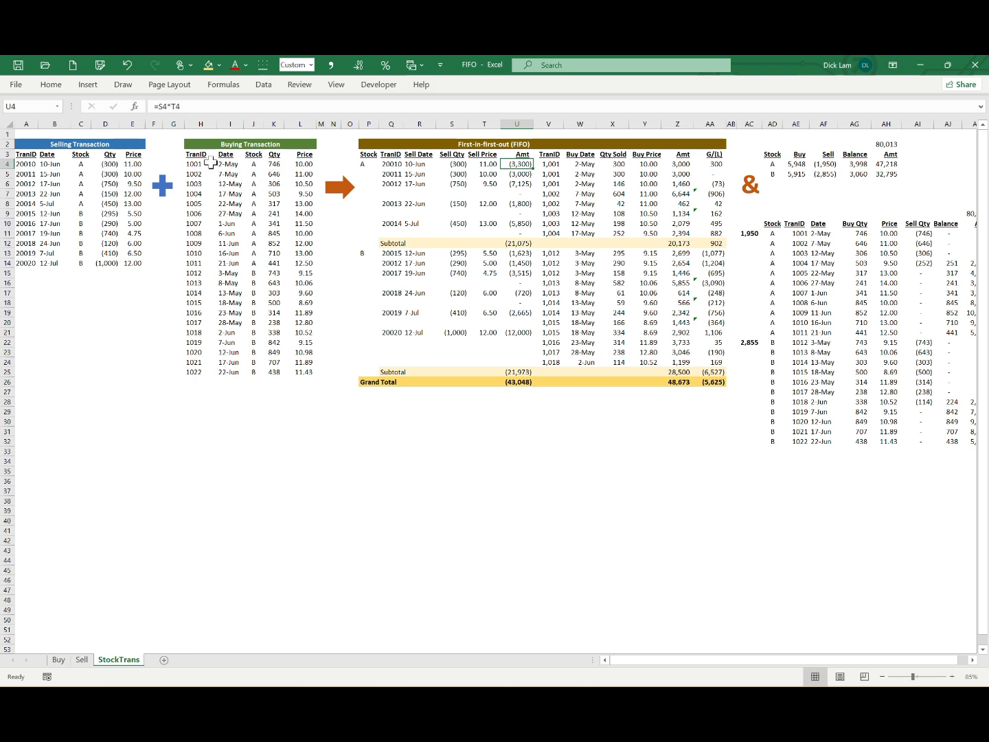
Step: Trace purchase 1001 against sales 20010 and 20011 and inspect both gain/loss formulas in the FIFO table
{"action": "left_click", "coordinate": [235, 164]}
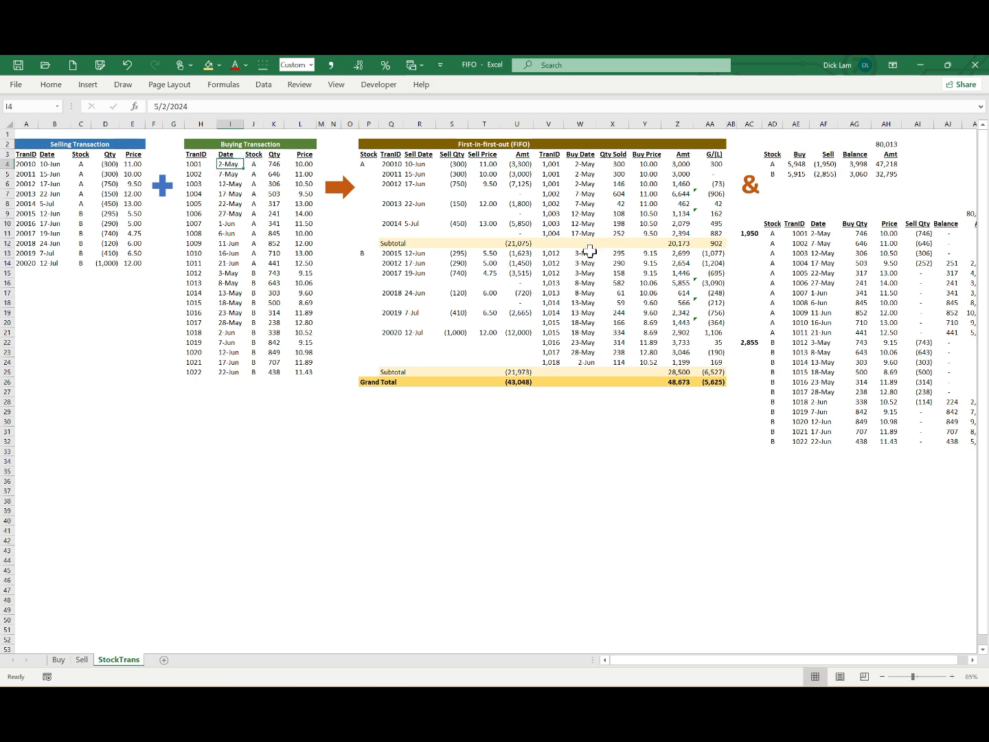
{"action": "left_click", "coordinate": [273, 164]}
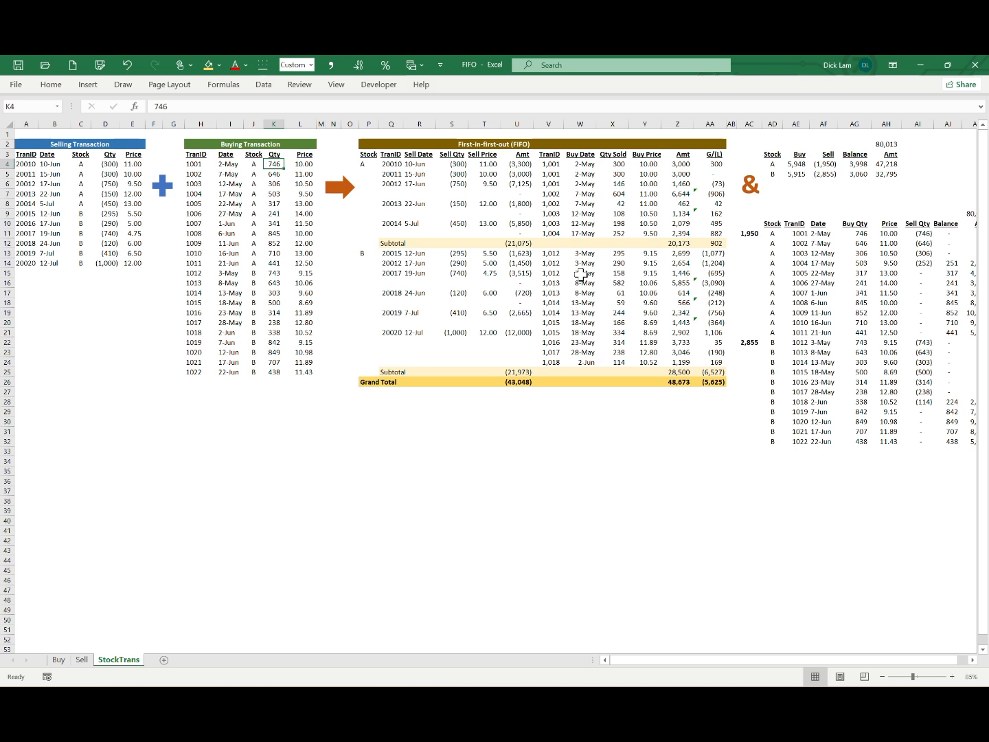
{"action": "left_click", "coordinate": [308, 165]}
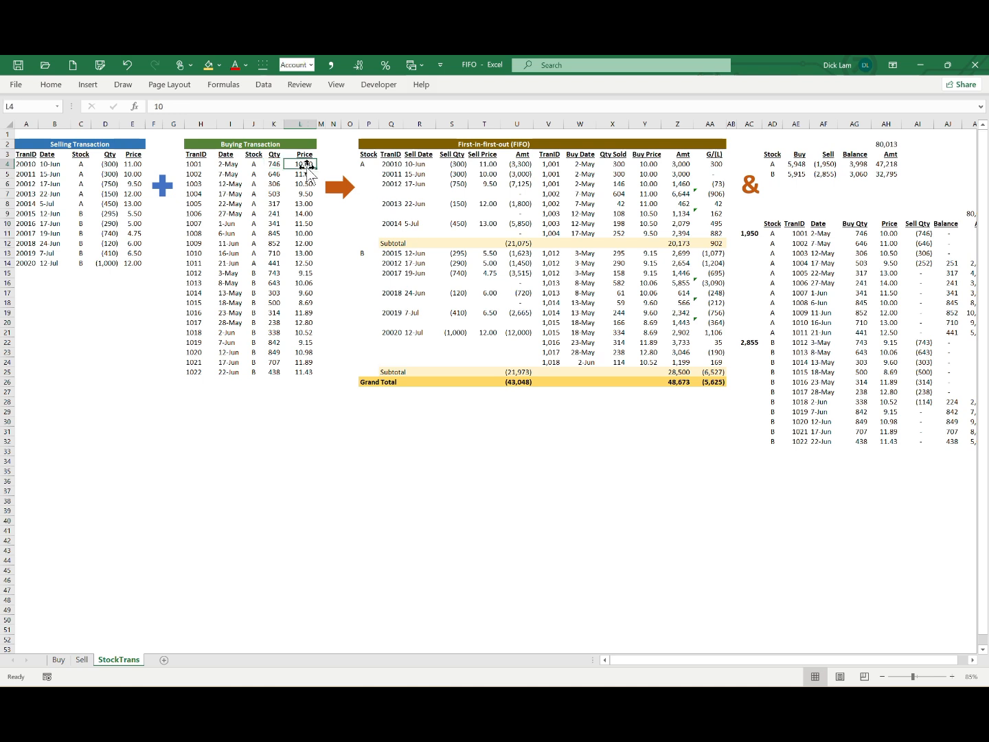
{"action": "left_click", "coordinate": [459, 165]}
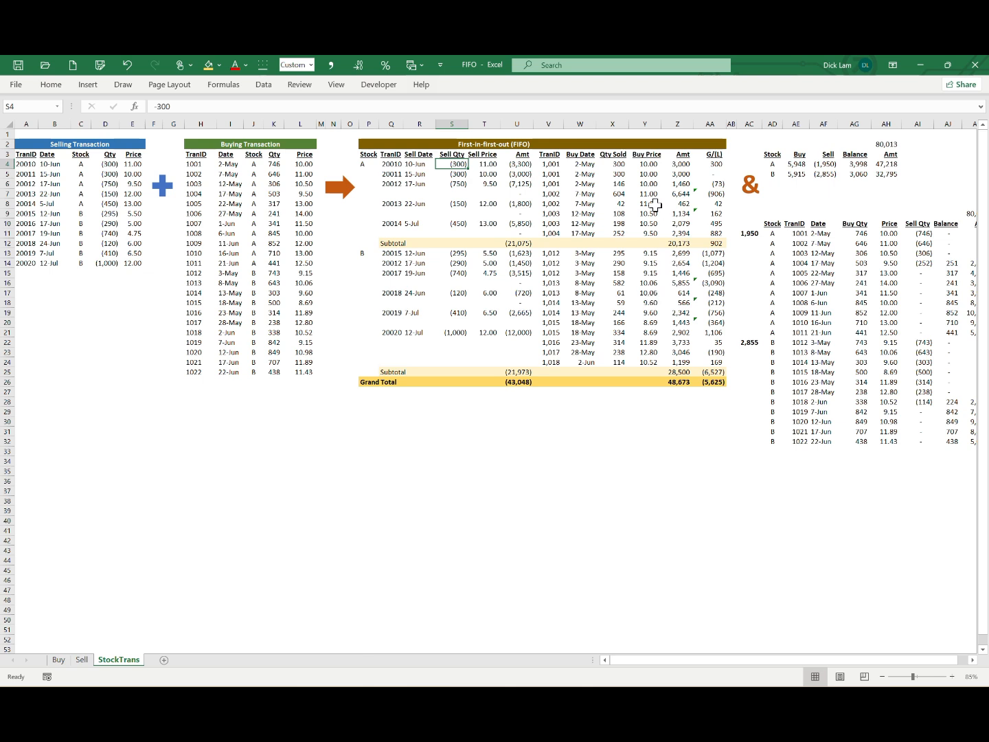
{"action": "left_click", "coordinate": [616, 155]}
{"action": "left_click", "coordinate": [711, 163]}
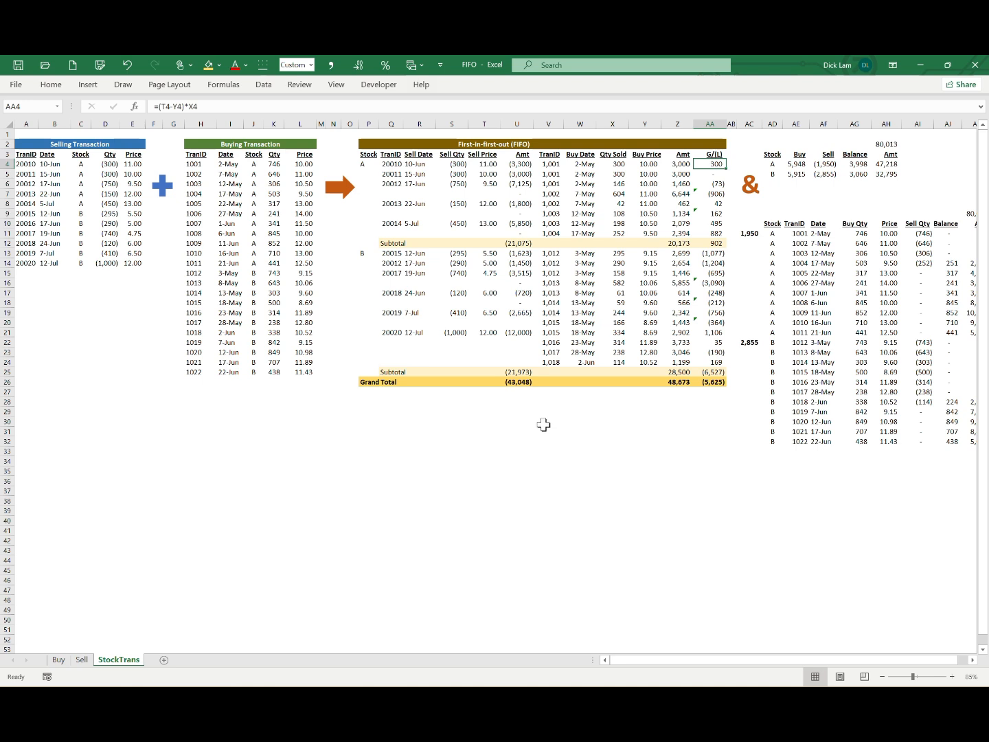
{"action": "left_click", "coordinate": [488, 174]}
{"action": "left_click", "coordinate": [710, 173]}
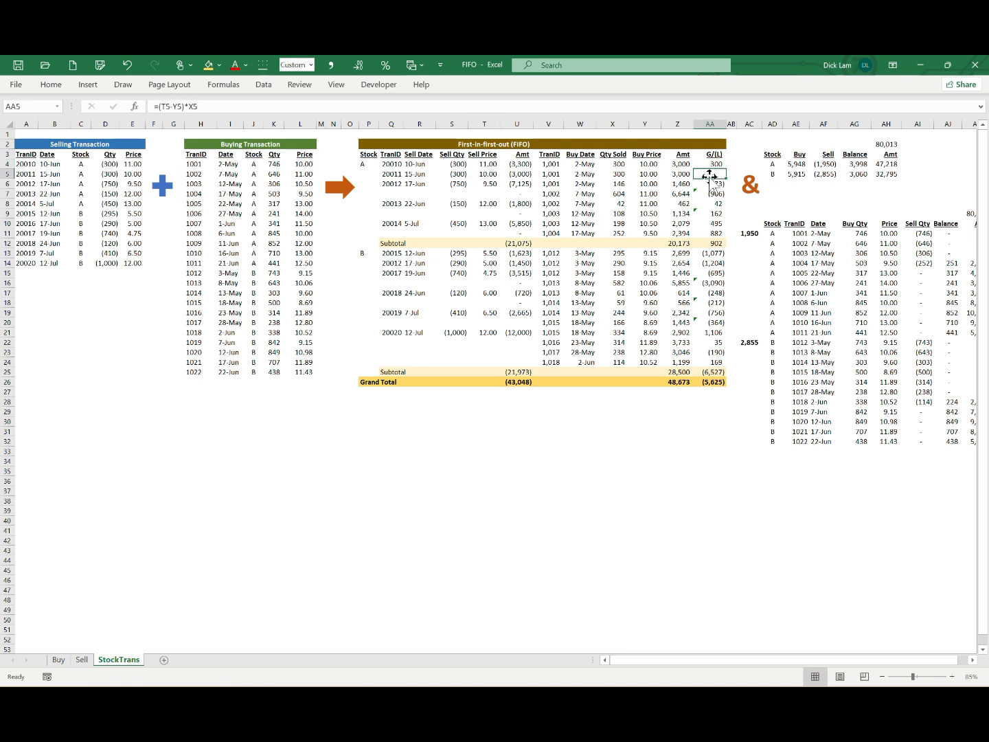
Step: Examine how sale 20012 is split across purchases 1001 and 1002, including the quantities sold and gain/loss formulas
{"action": "left_click", "coordinate": [419, 184]}
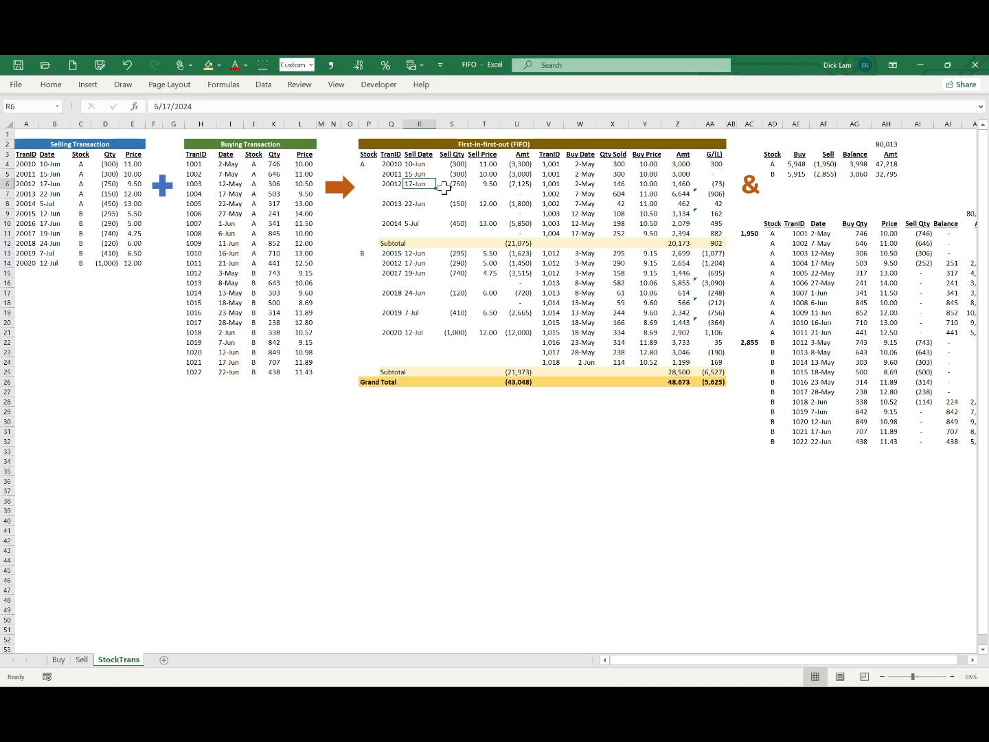
{"action": "left_click", "coordinate": [452, 184]}
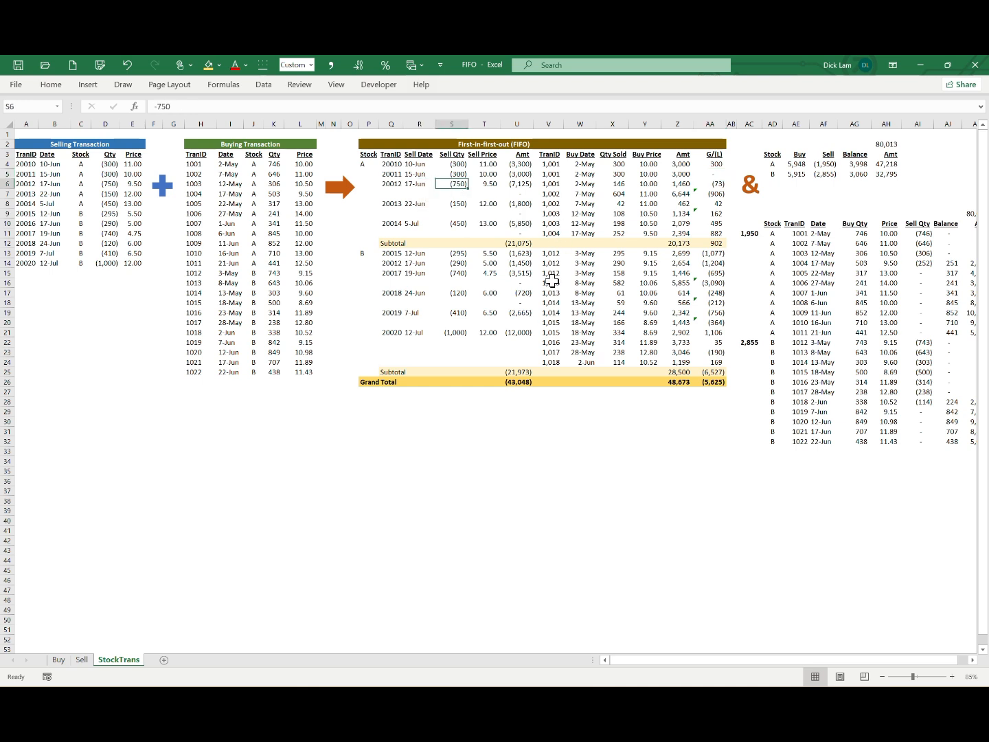
{"action": "left_click", "coordinate": [494, 184]}
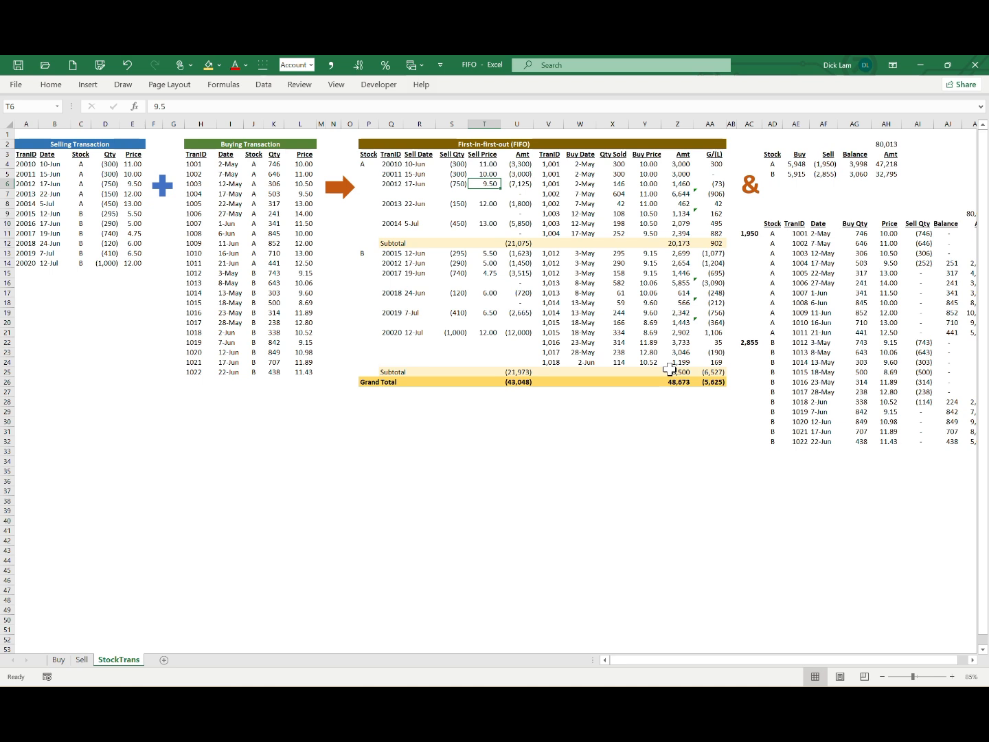
{"action": "left_click", "coordinate": [196, 173]}
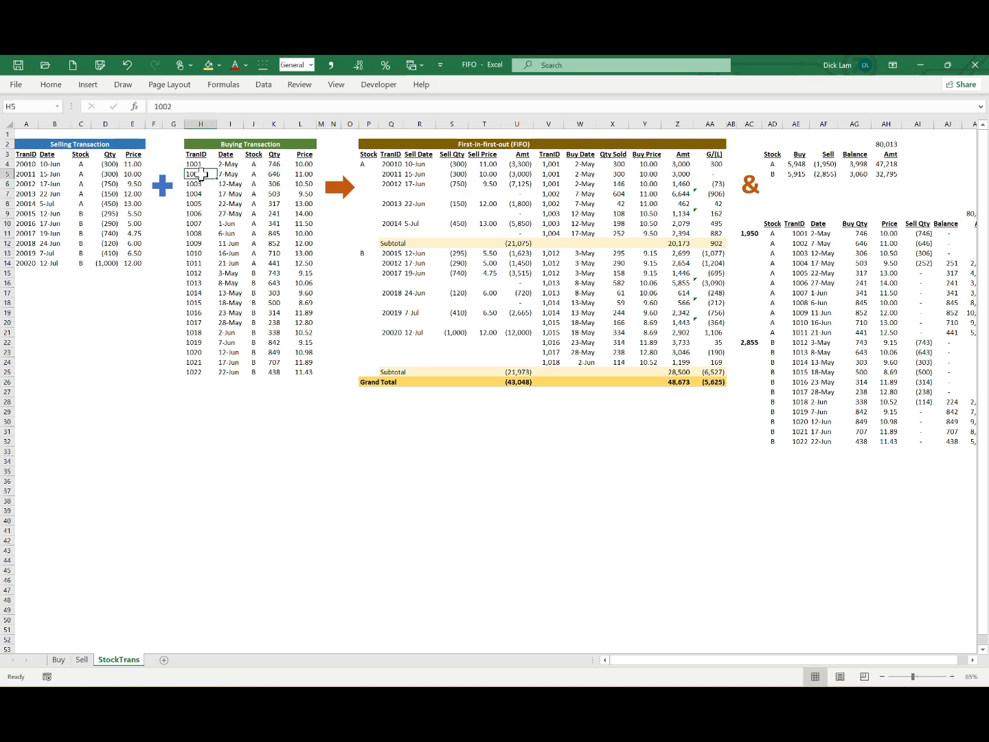
{"action": "left_click_drag", "start_coordinate": [201, 174], "coordinate": [302, 173]}
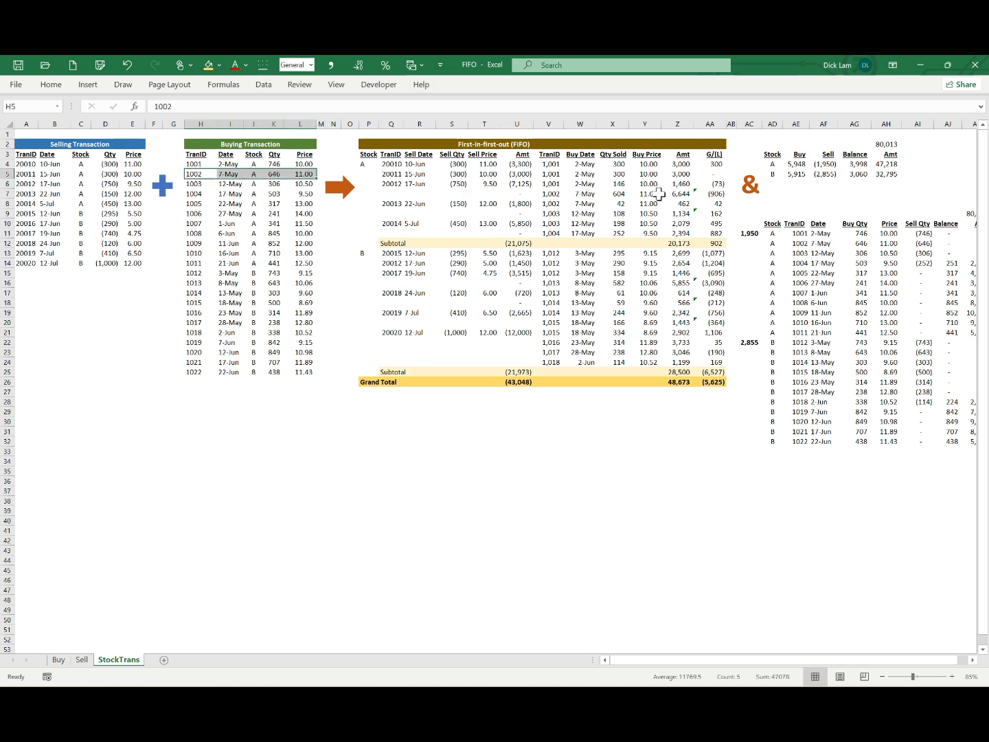
{"action": "left_click", "coordinate": [306, 174]}
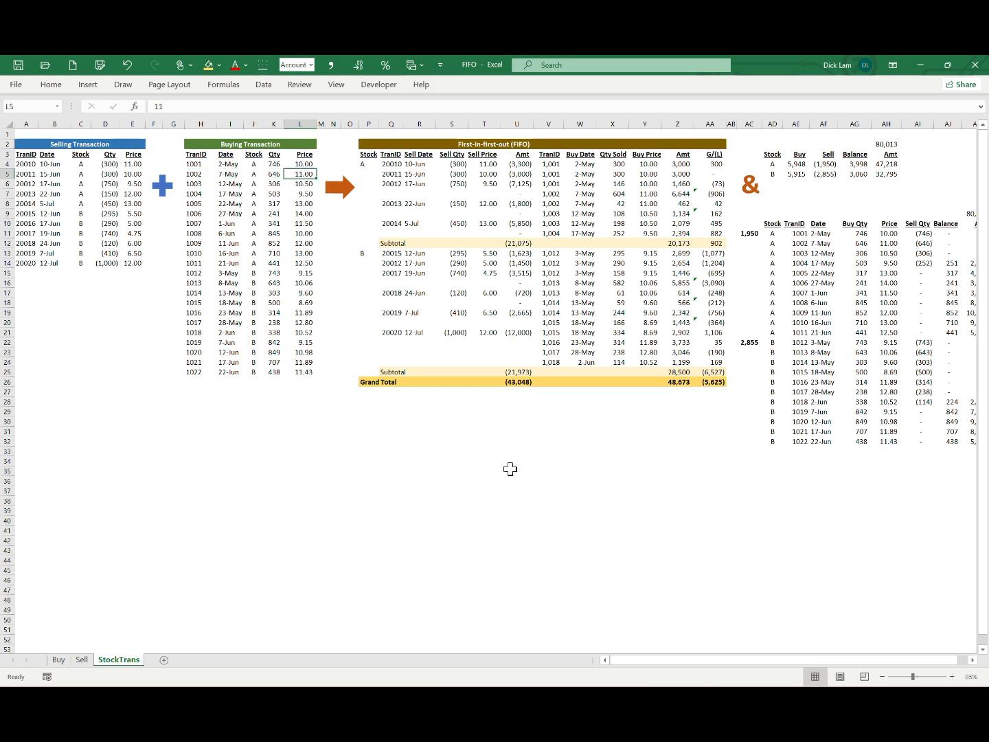
{"action": "left_click", "coordinate": [712, 193]}
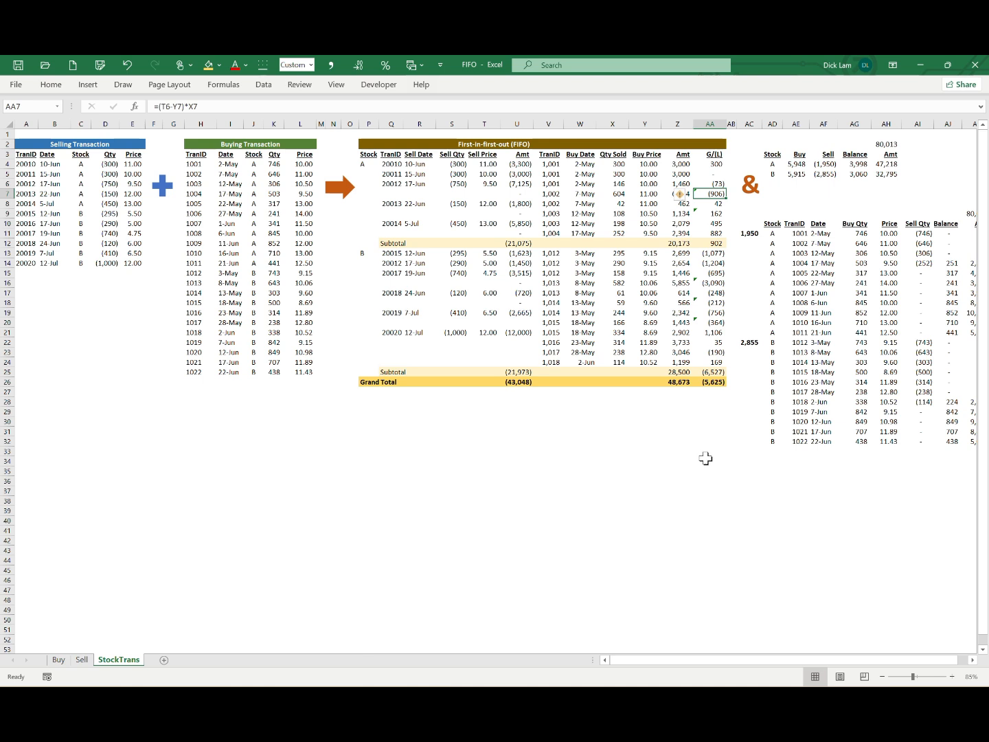
{"action": "left_click_drag", "start_coordinate": [618, 183], "coordinate": [618, 194]}
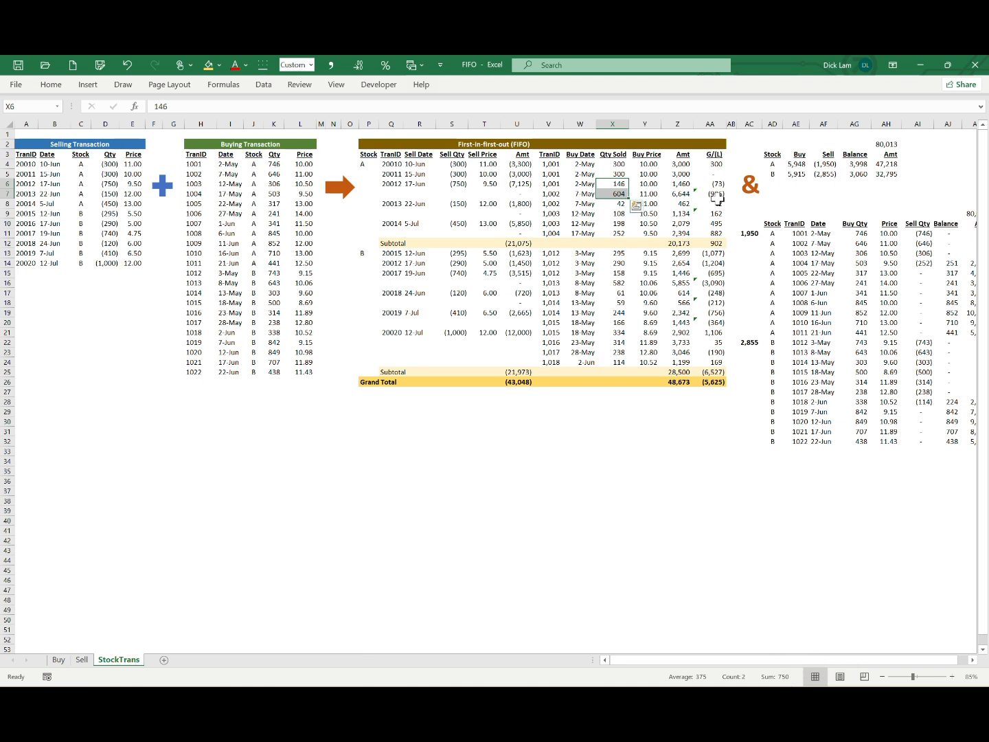
{"action": "left_click_drag", "start_coordinate": [714, 183], "coordinate": [714, 194]}
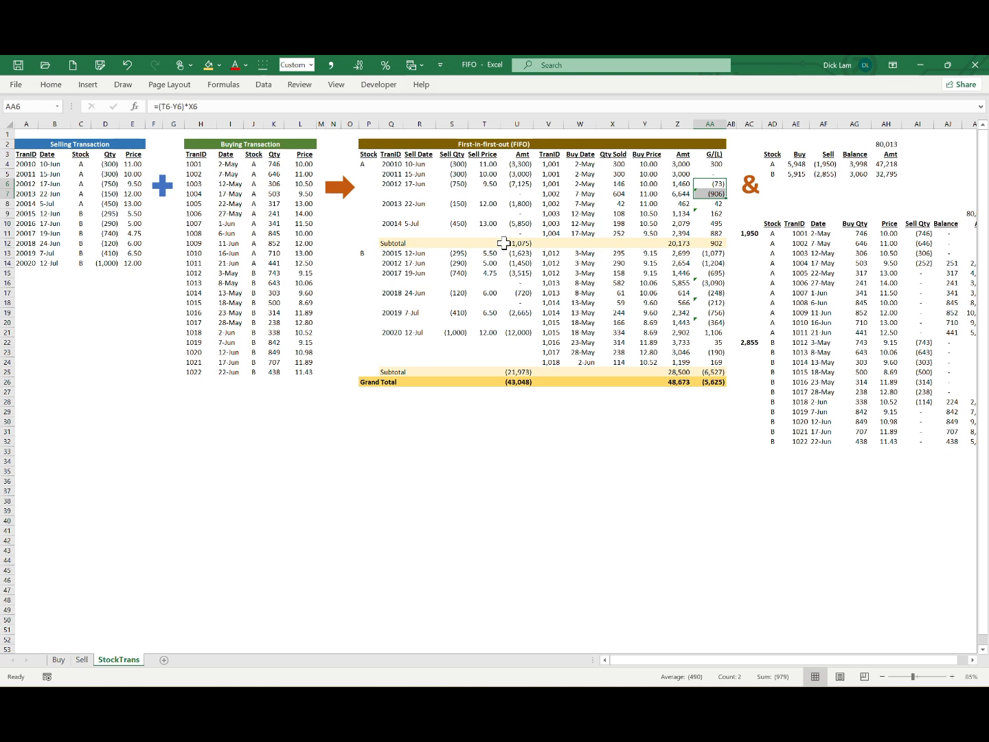
Step: Check the gain/loss subtotals for stocks A and B and the grand total in the FIFO table
{"action": "left_click", "coordinate": [703, 244]}
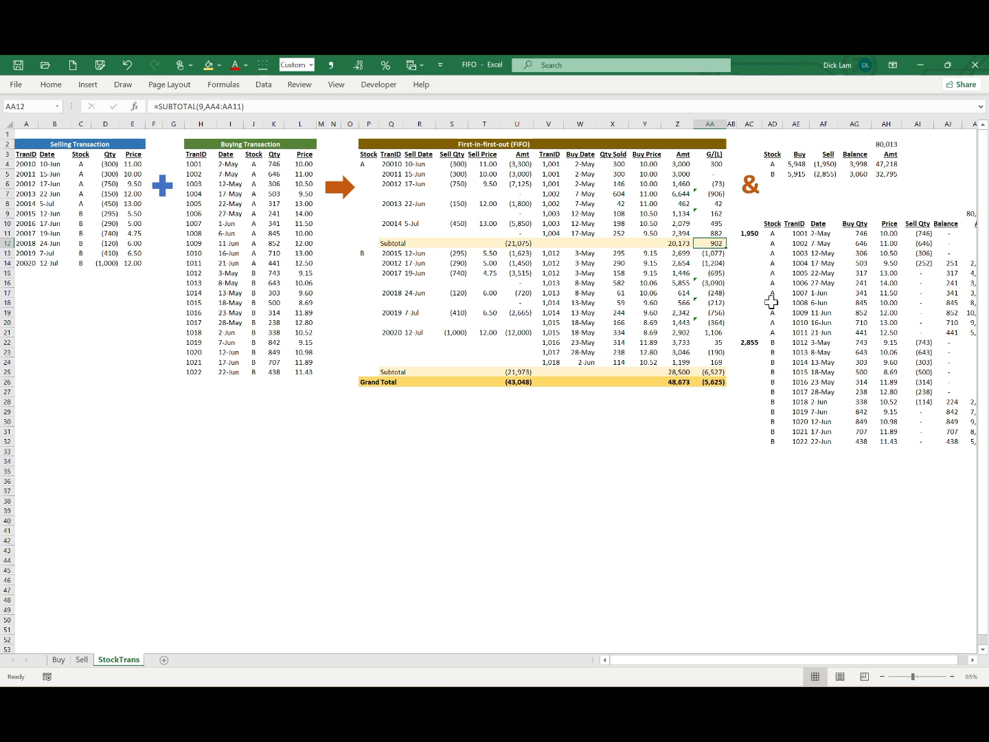
{"action": "left_click", "coordinate": [708, 371]}
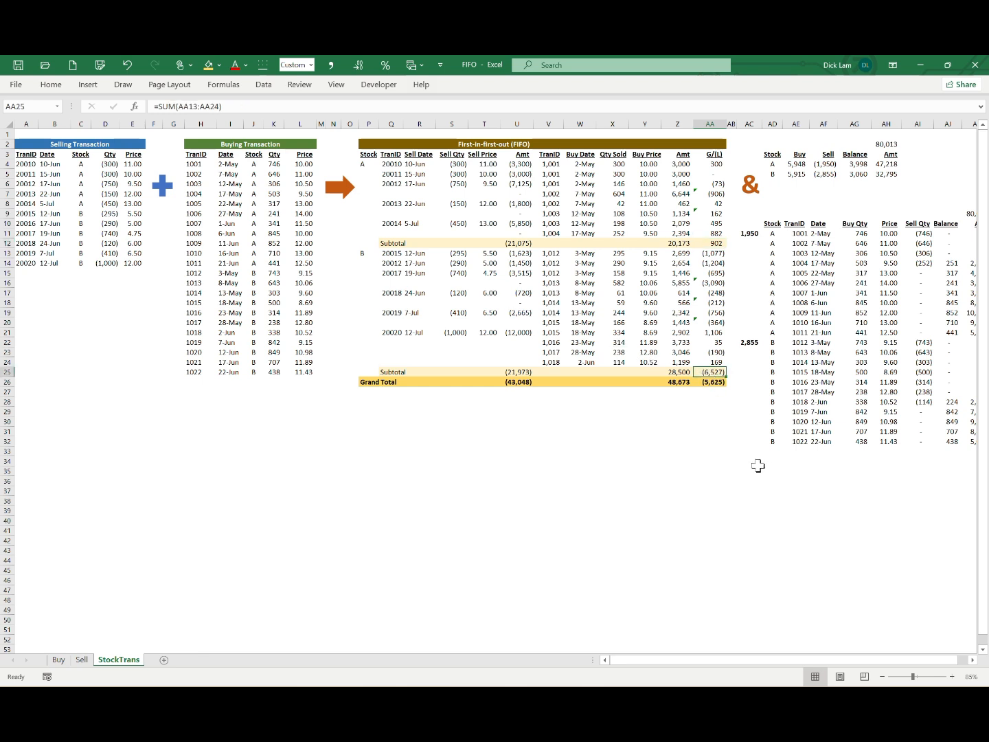
{"action": "left_click", "coordinate": [712, 393]}
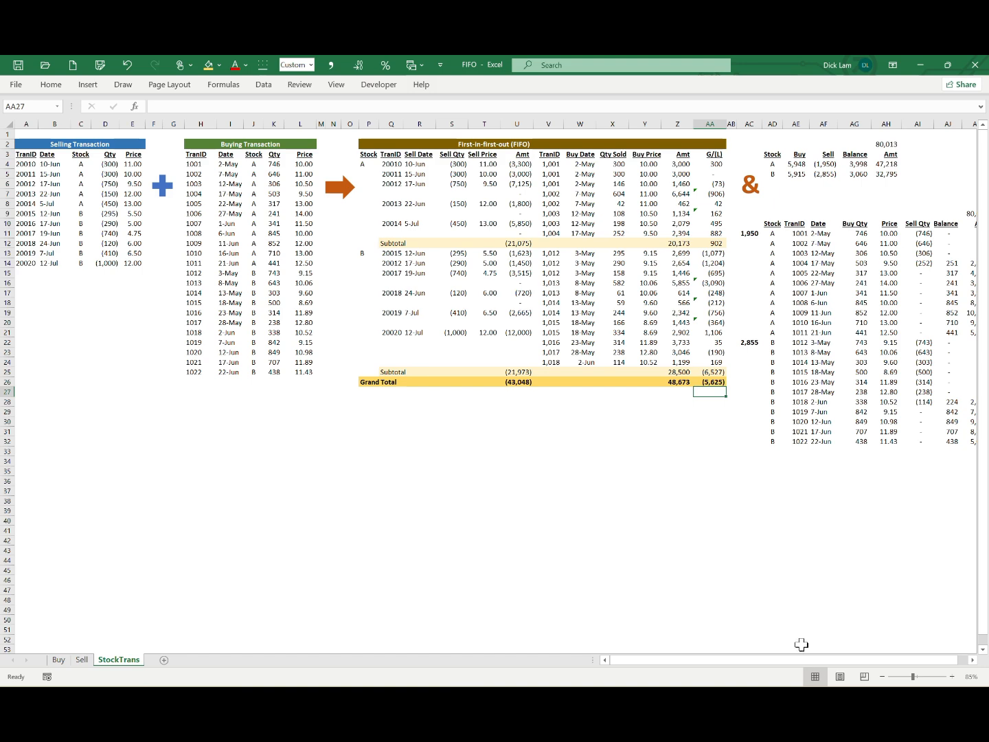
Step: Compare stock A's total bought and sold quantities with the summary and inspect the balance formulas for both stocks
{"action": "left_click_drag", "start_coordinate": [816, 660], "coordinate": [829, 659]}
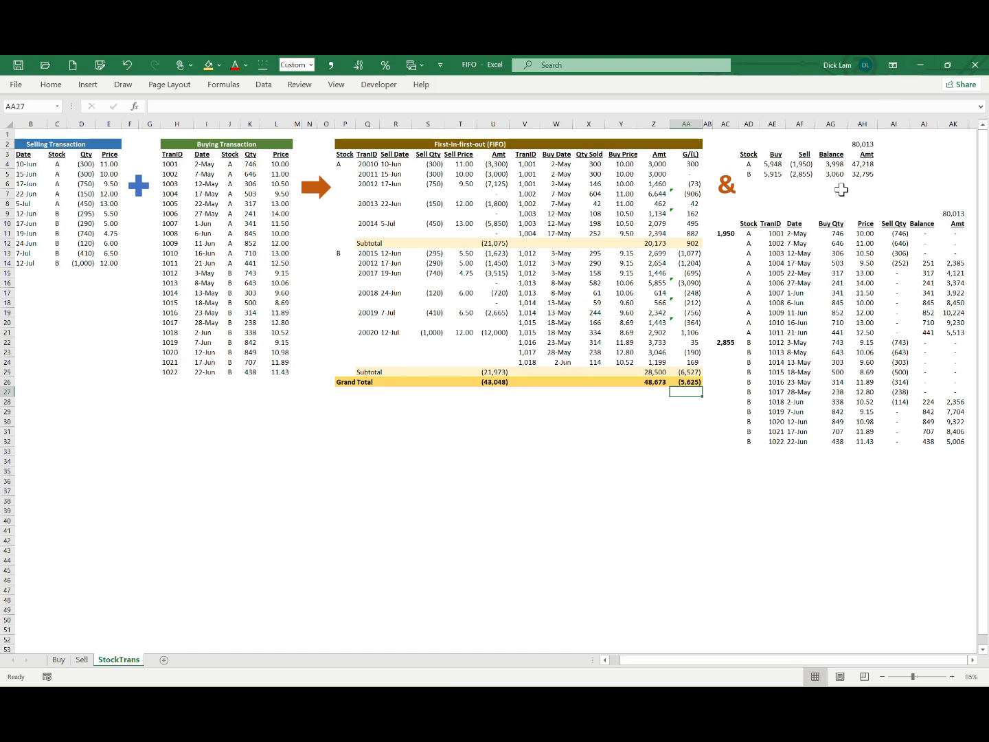
{"action": "left_click_drag", "start_coordinate": [251, 164], "coordinate": [249, 259]}
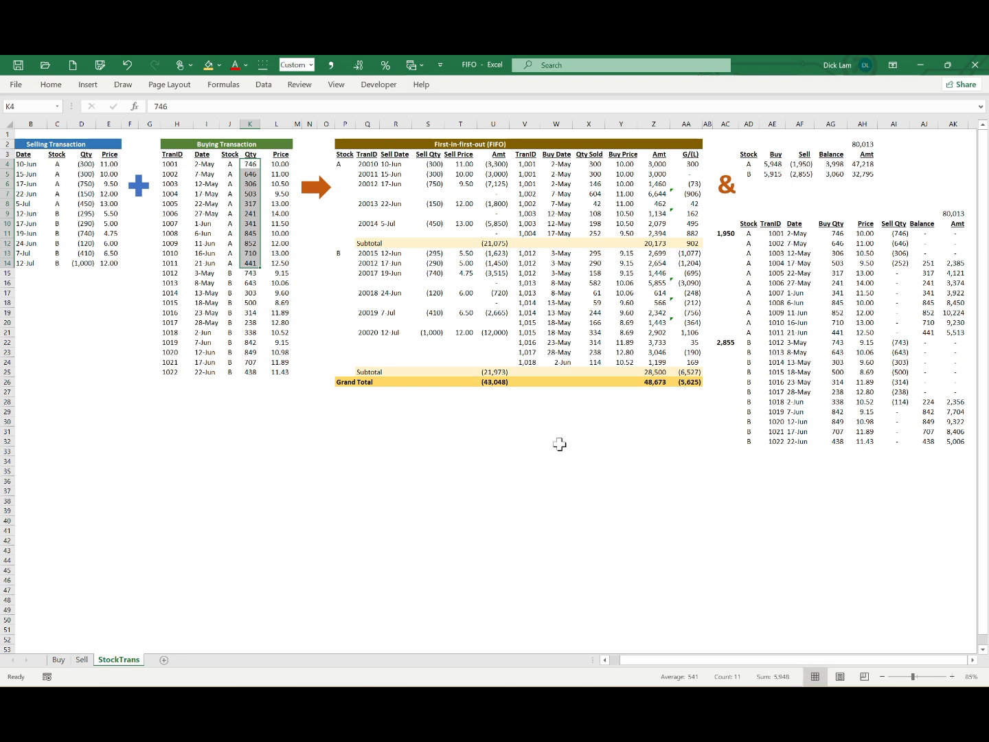
{"action": "left_click_drag", "start_coordinate": [436, 166], "coordinate": [437, 224]}
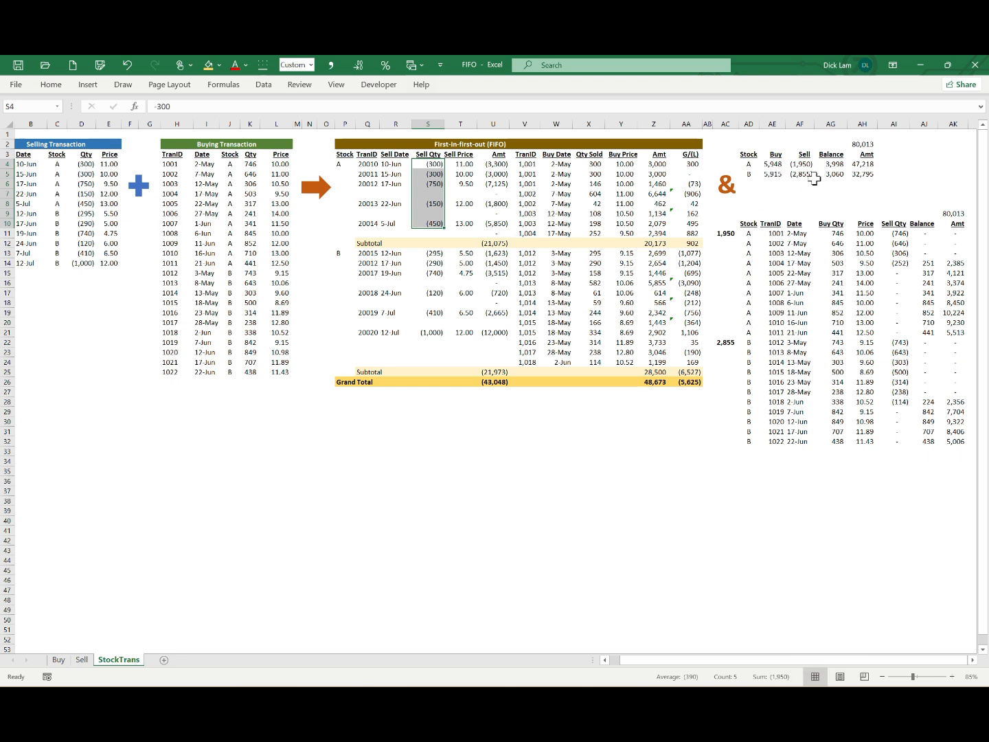
{"action": "left_click", "coordinate": [834, 164]}
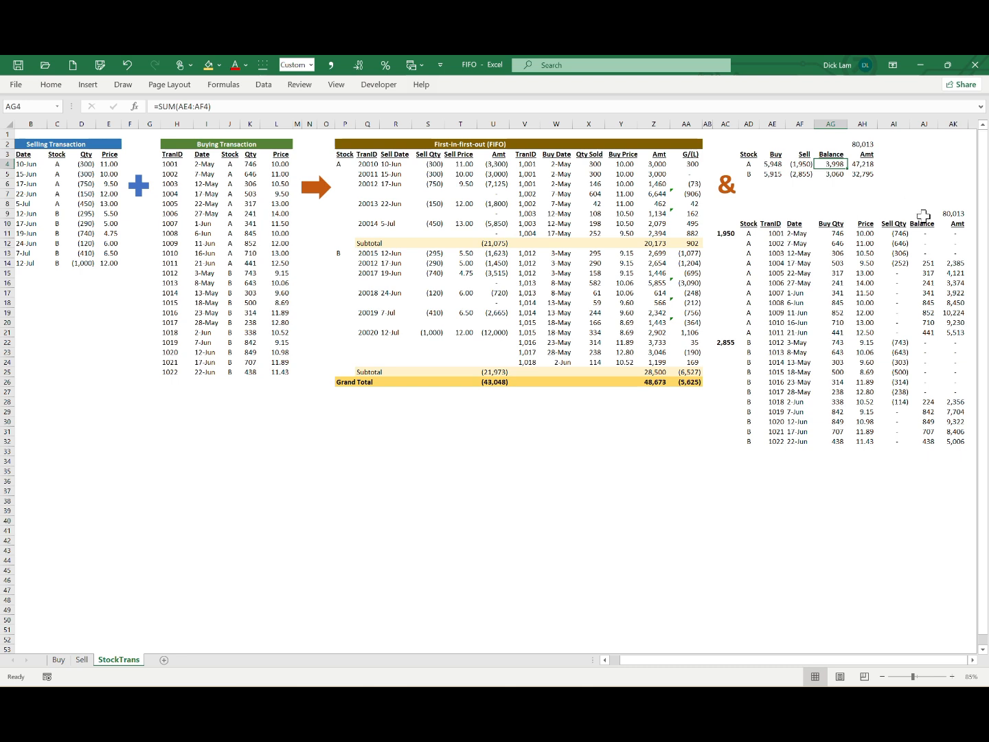
{"action": "left_click", "coordinate": [837, 174]}
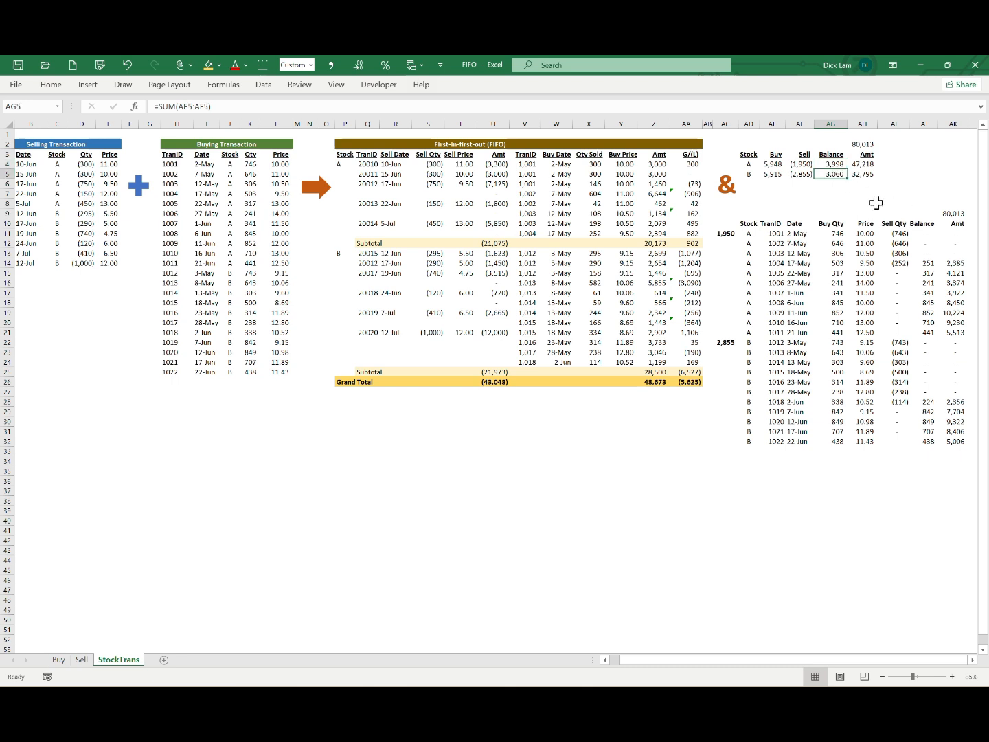
Step: Inspect stock A's remaining amount formula and compare the summary's total amount with the detailed inventory total
{"action": "left_click", "coordinate": [867, 163]}
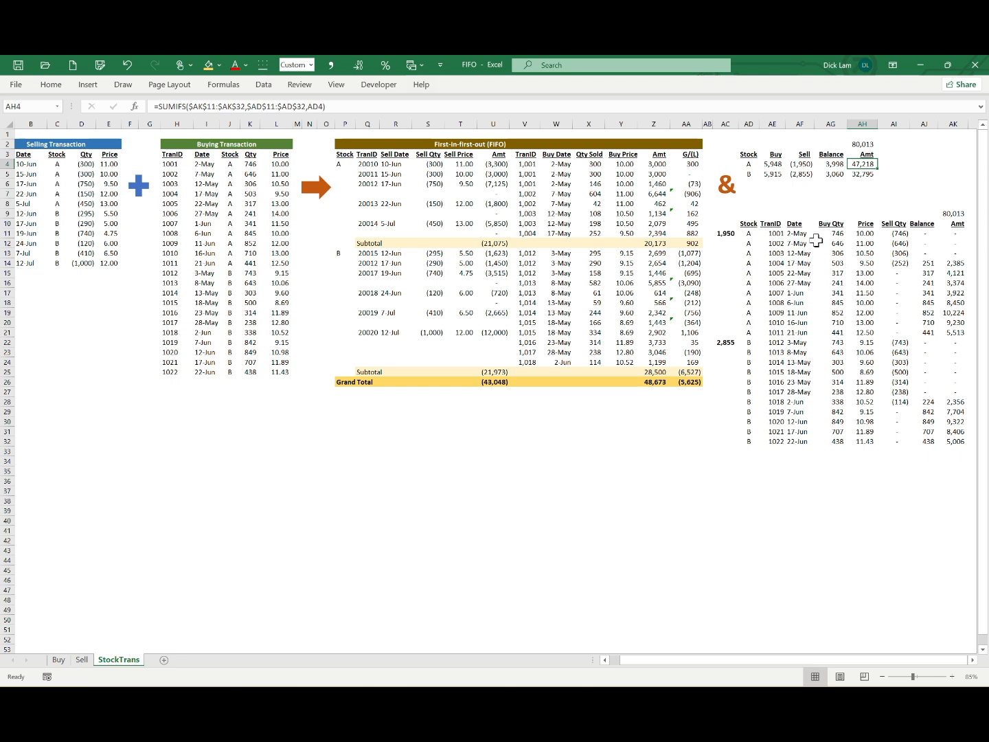
{"action": "left_click", "coordinate": [855, 143]}
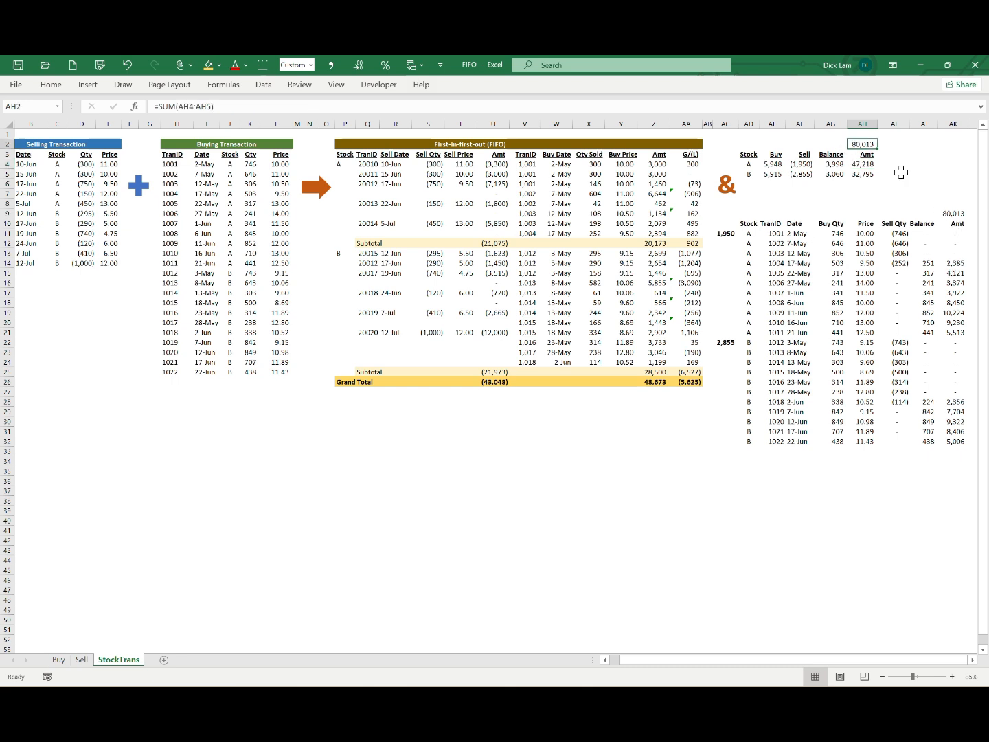
{"action": "left_click", "coordinate": [951, 216]}
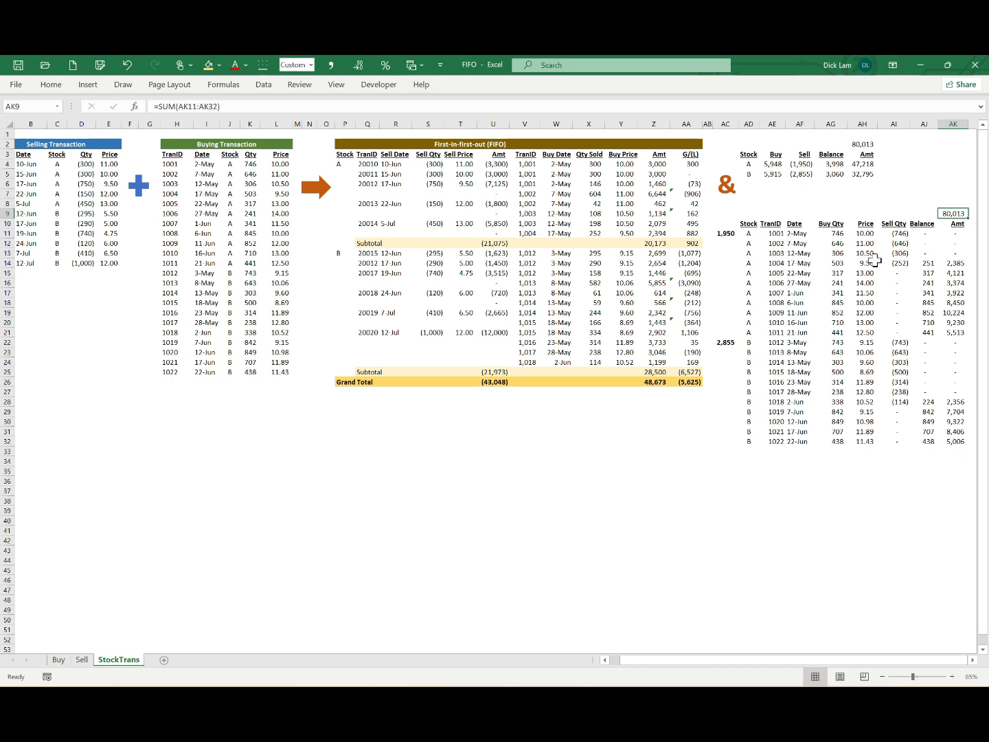
Step: Highlight the whole FIFO table from its title through the grand total, followed by the stock balance summary for A and B
{"action": "left_click_drag", "start_coordinate": [338, 145], "coordinate": [698, 379]}
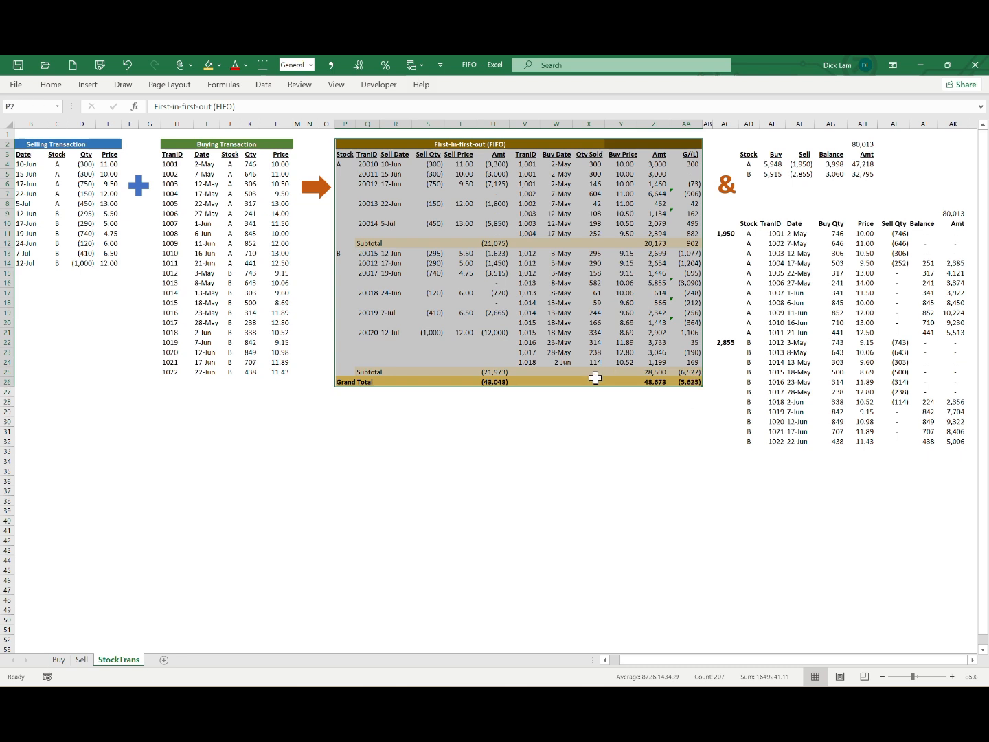
{"action": "left_click_drag", "start_coordinate": [747, 152], "coordinate": [858, 175]}
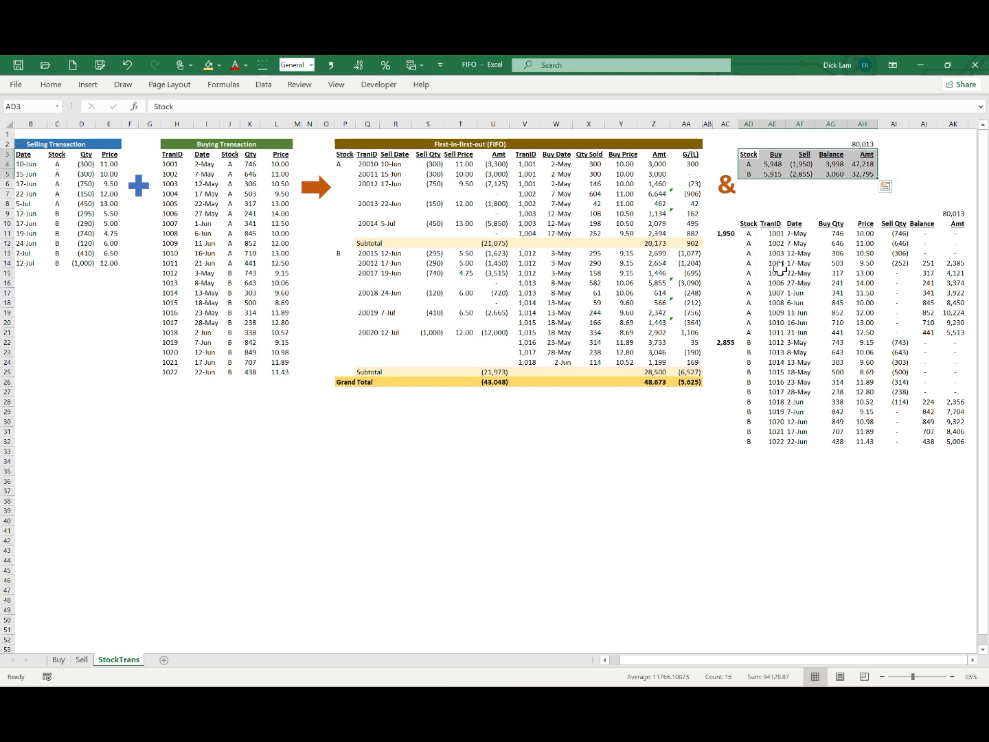
Step: Highlight the detailed inventory table listing each buy transaction's sold quantity, balance and amount
{"action": "left_click_drag", "start_coordinate": [748, 233], "coordinate": [932, 438]}
{"action": "left_click", "coordinate": [265, 453]}
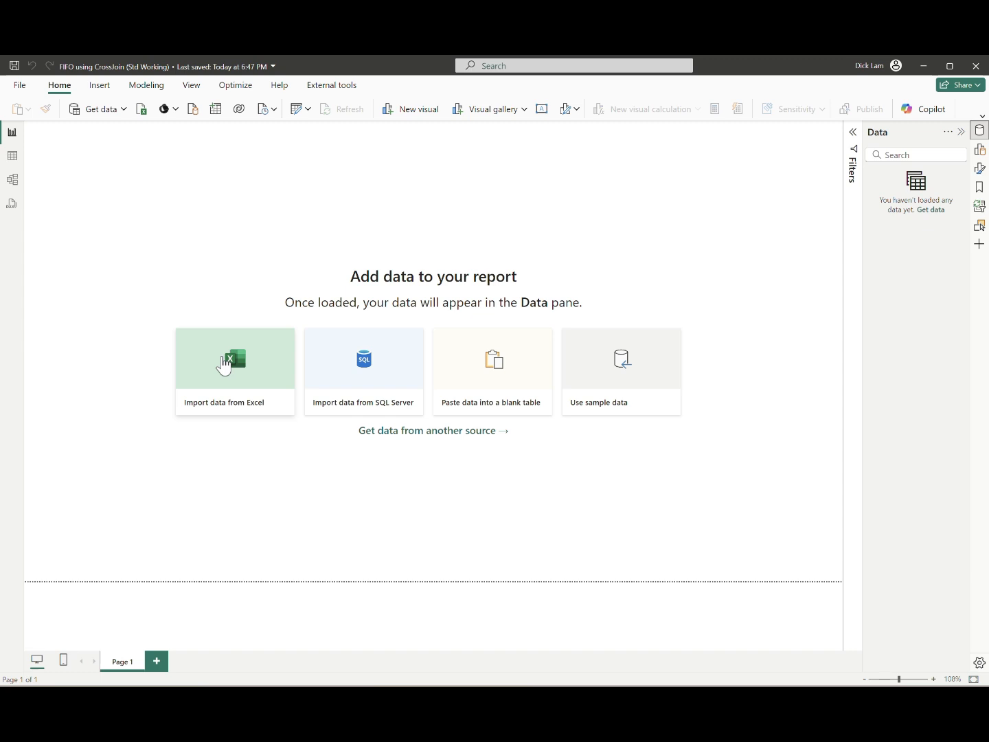
Step: In Power BI Desktop, import the Buy and Sell sheets from the StockTrade Std workbook through Power Query and load them
{"action": "left_click", "coordinate": [223, 357]}
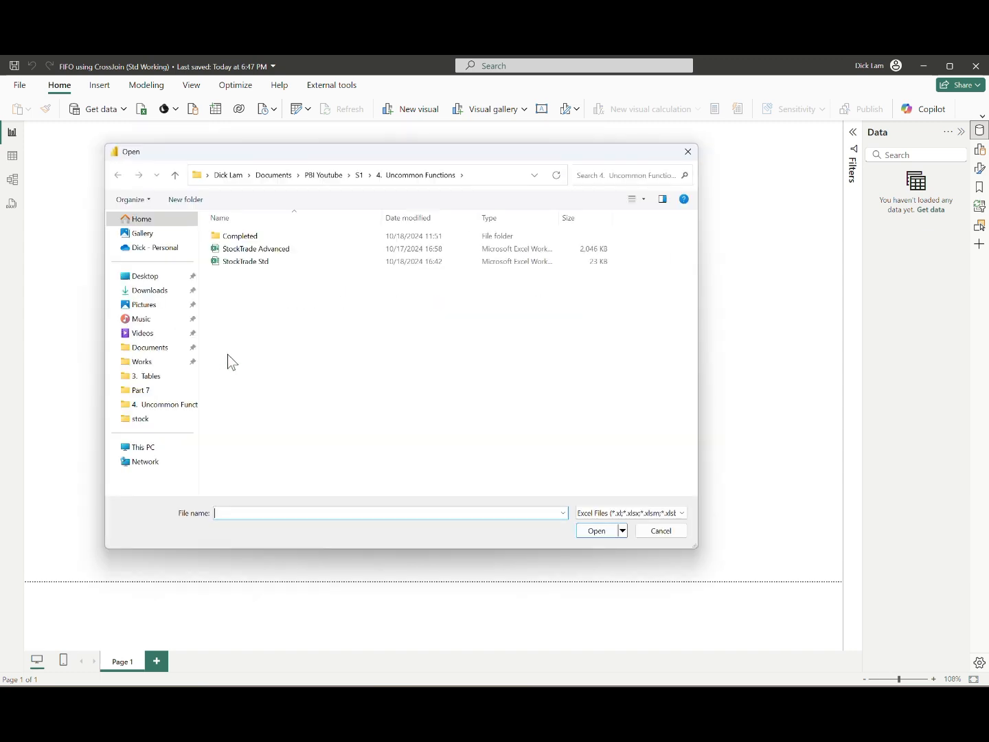
{"action": "double_click", "coordinate": [244, 265]}
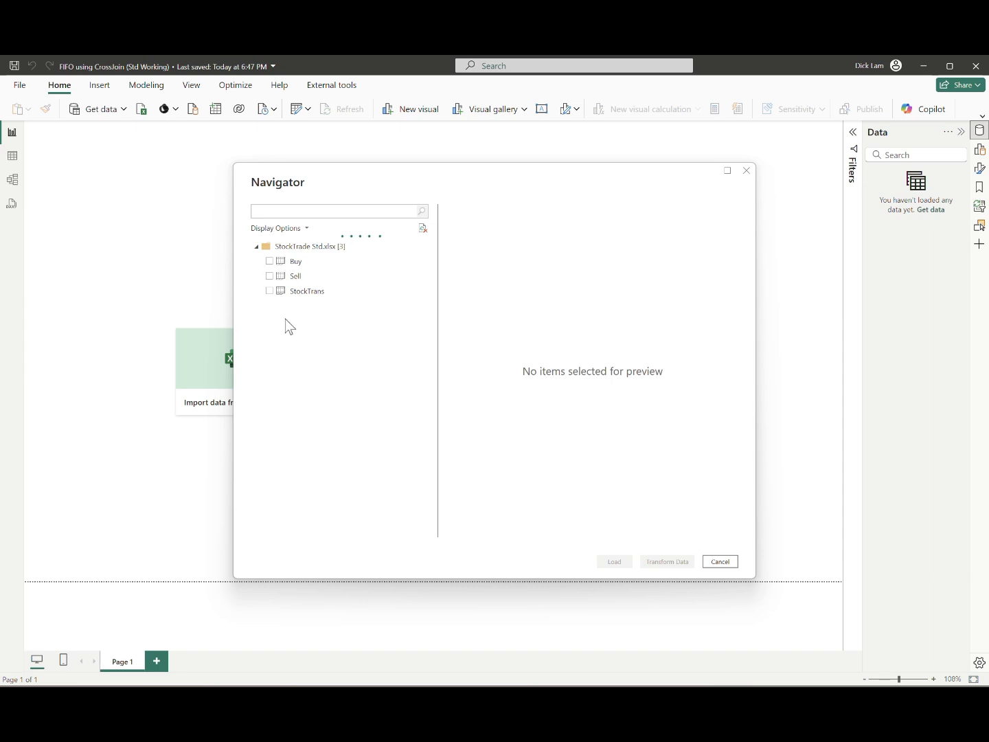
{"action": "left_click", "coordinate": [269, 261]}
{"action": "left_click", "coordinate": [269, 275]}
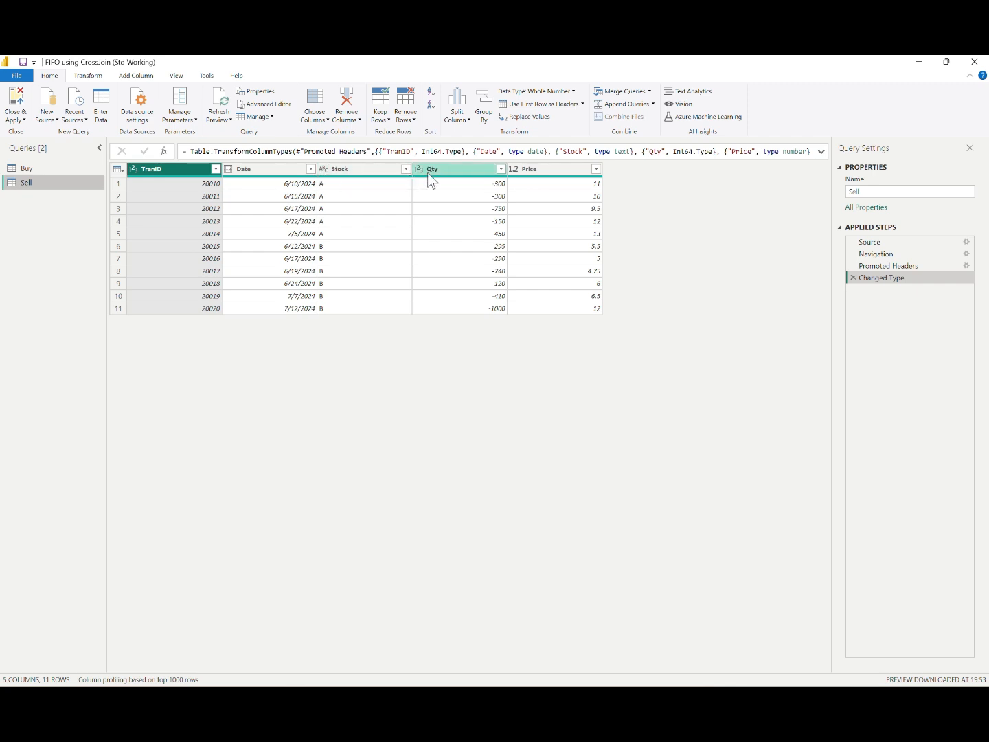
{"action": "left_click", "coordinate": [71, 170]}
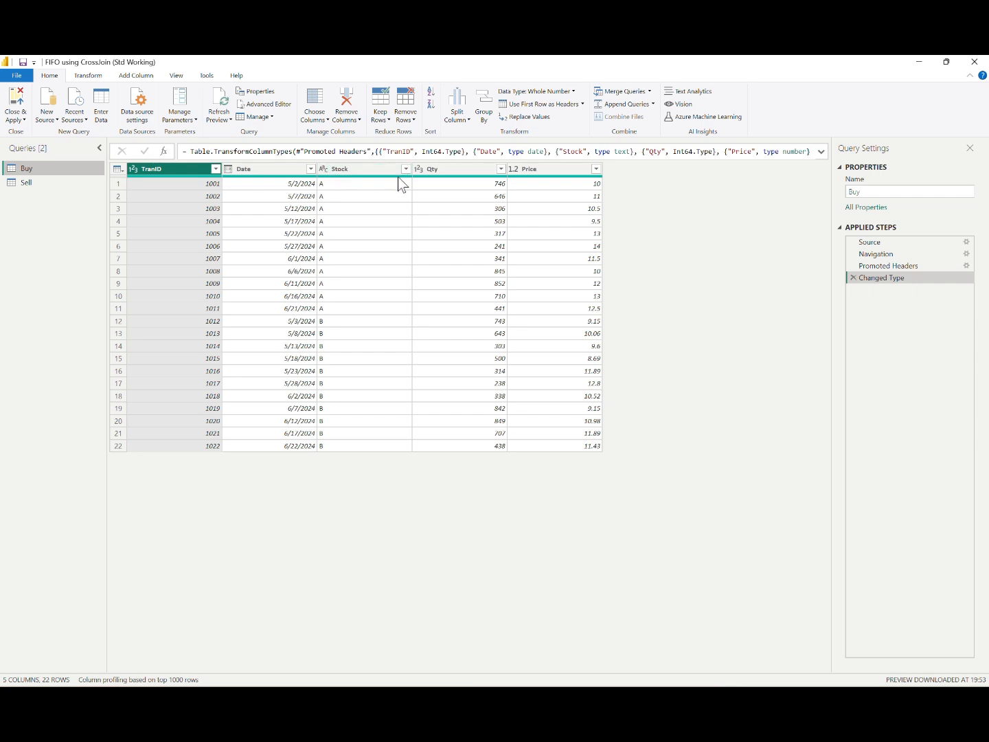
{"action": "left_click", "coordinate": [15, 100]}
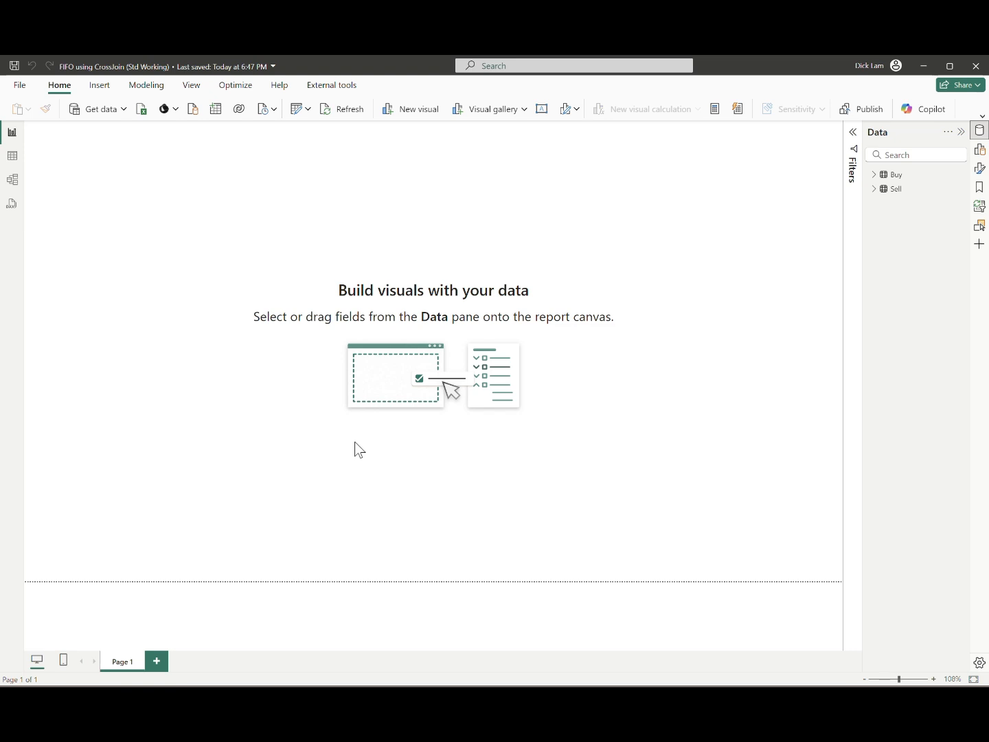
Step: Set the default summarization of the Price column to Don't summarize in both the Buy and Sell tables
{"action": "left_click", "coordinate": [12, 156]}
{"action": "left_click", "coordinate": [857, 174]}
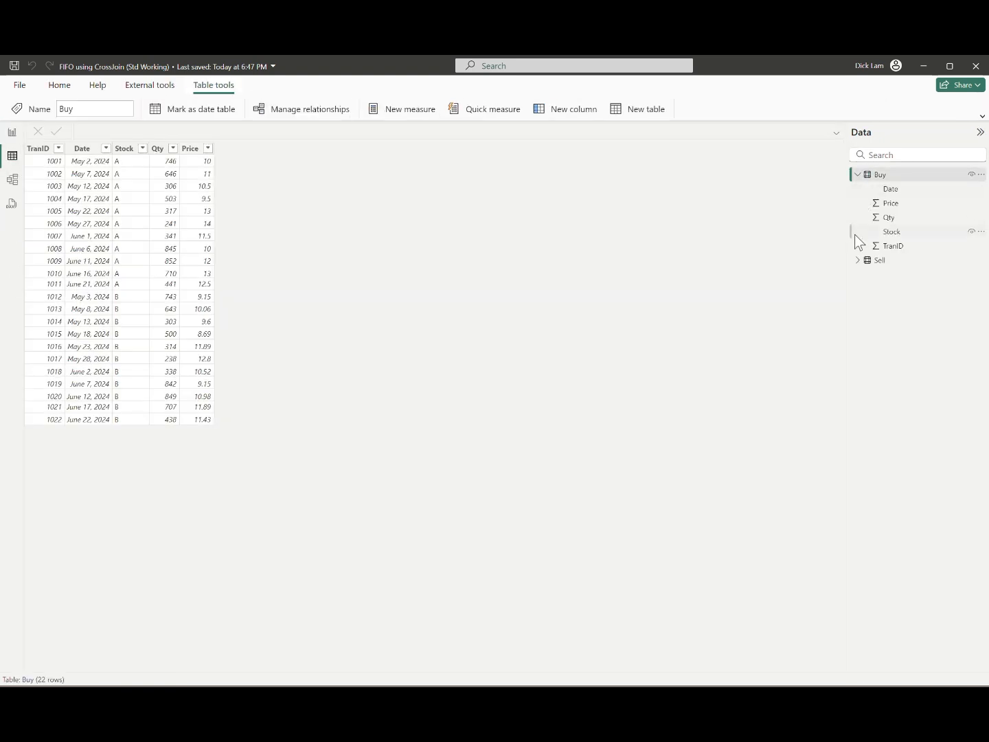
{"action": "left_click", "coordinate": [857, 259]}
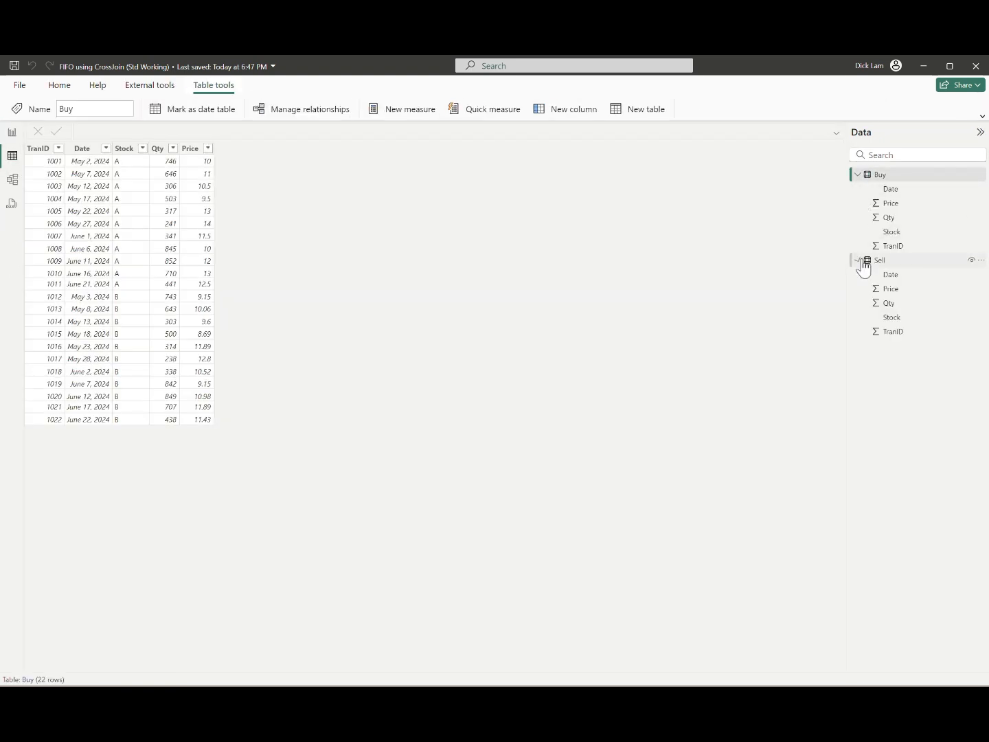
{"action": "left_click", "coordinate": [893, 203]}
{"action": "left_click", "coordinate": [714, 106]}
{"action": "left_click", "coordinate": [706, 127]}
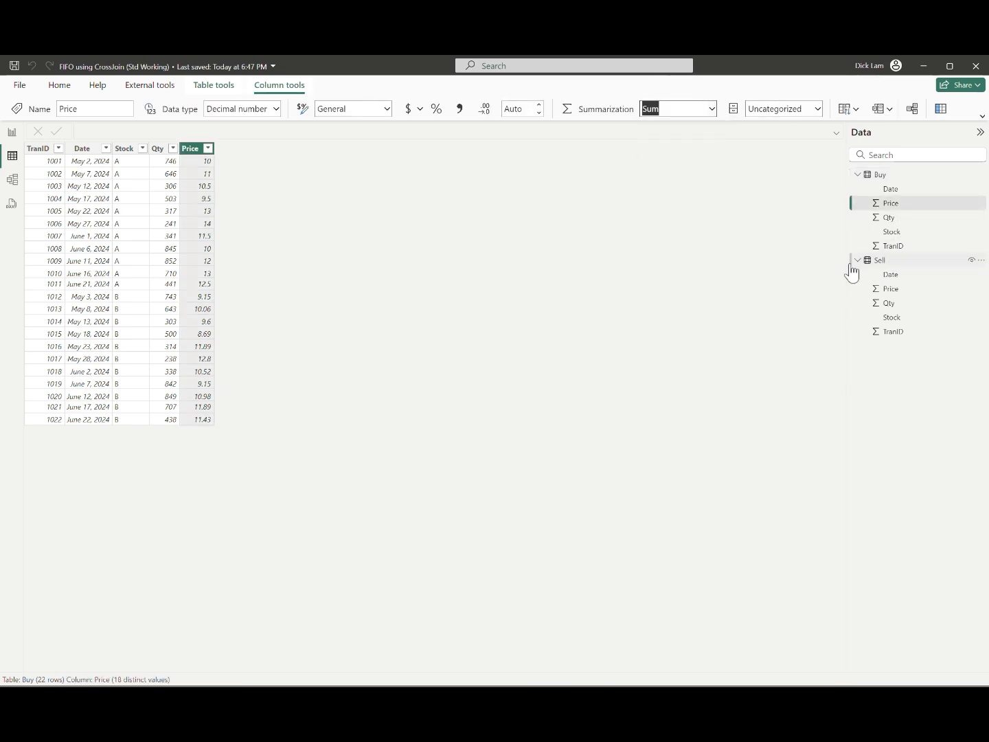
{"action": "left_click", "coordinate": [896, 289]}
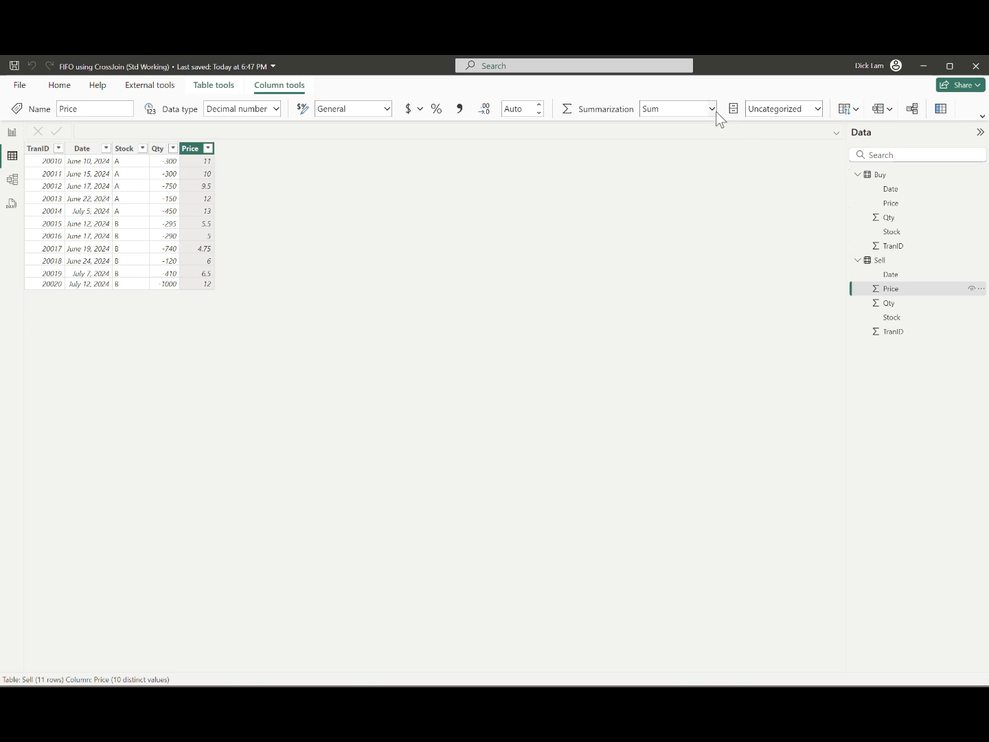
{"action": "left_click", "coordinate": [714, 108]}
{"action": "left_click", "coordinate": [707, 127]}
Step: Set the default summarization of the TranID column to Don't summarize in both the Buy and Sell tables
{"action": "left_click", "coordinate": [892, 246]}
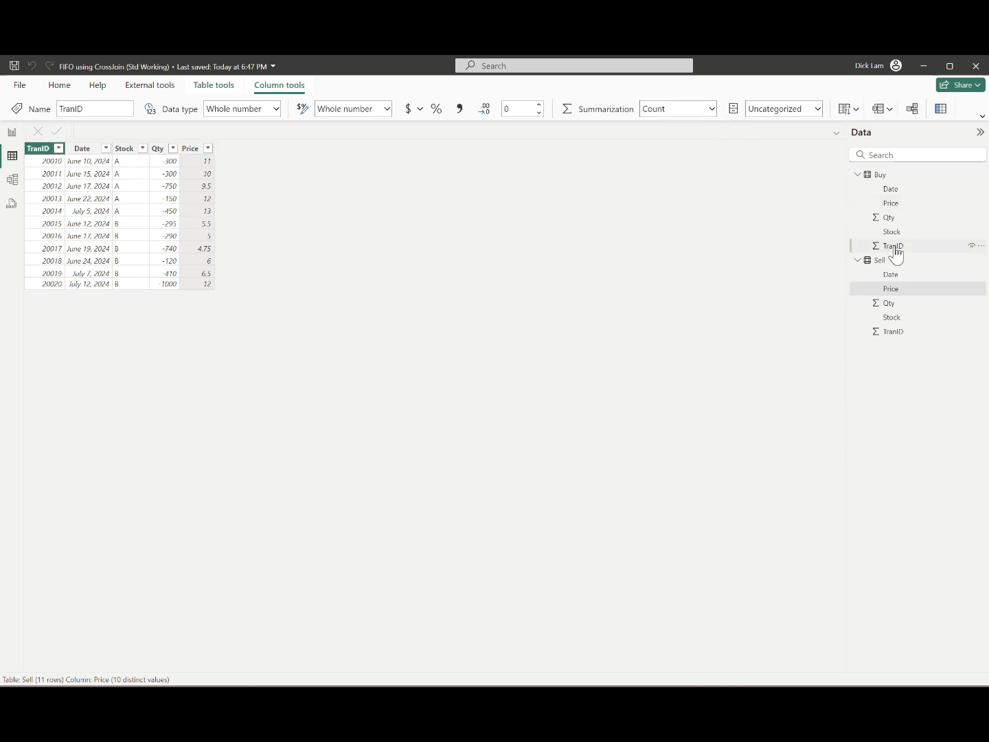
{"action": "left_click", "coordinate": [708, 109]}
{"action": "left_click", "coordinate": [680, 126]}
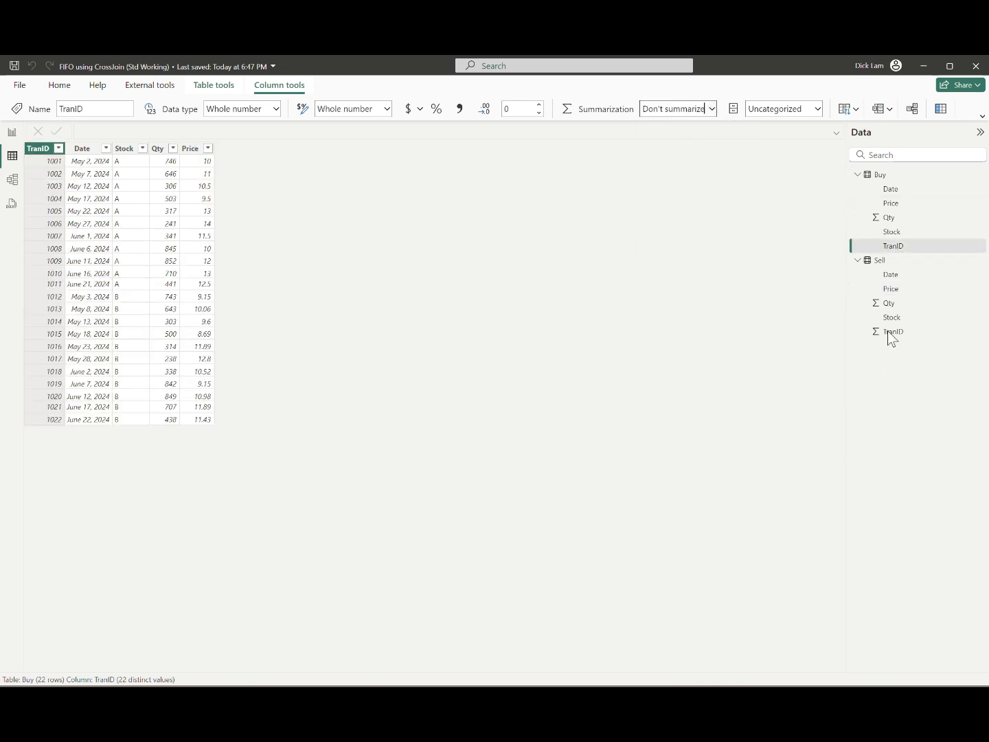
{"action": "left_click", "coordinate": [897, 331]}
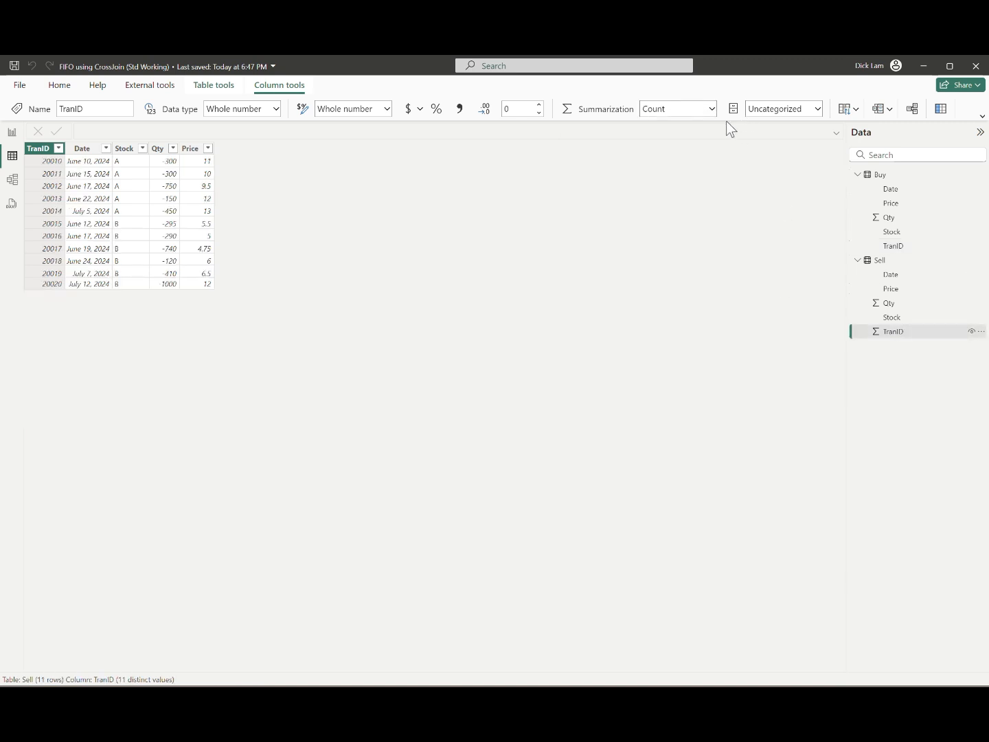
{"action": "left_click", "coordinate": [715, 108]}
{"action": "left_click", "coordinate": [691, 126]}
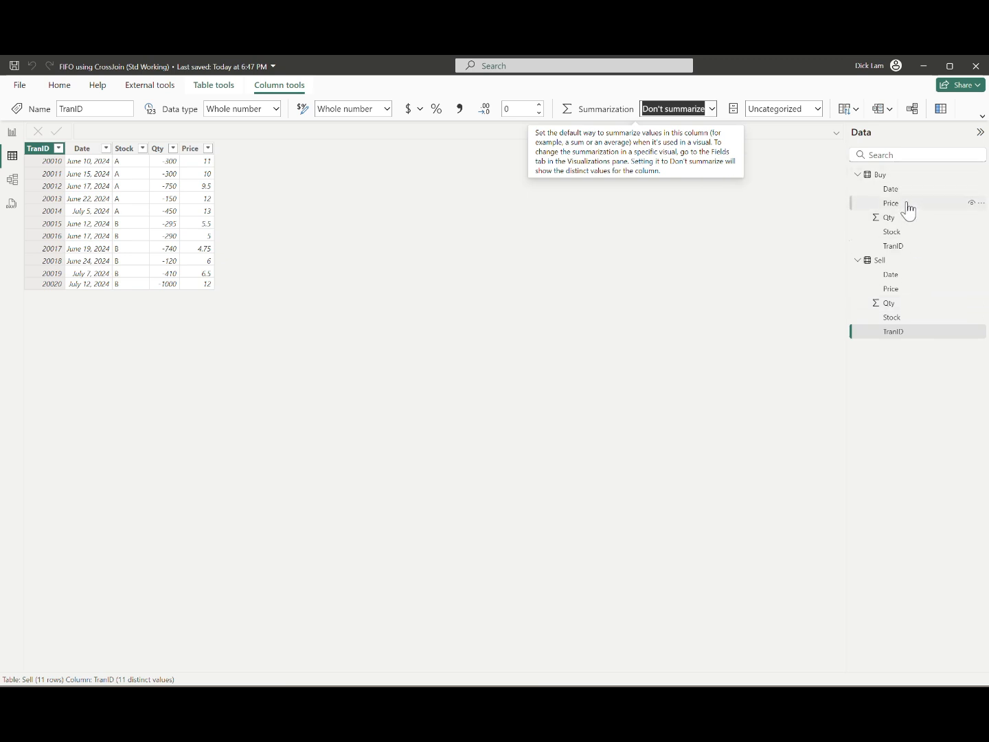
Step: Add a calculated column to the Sell table: YM = YEAR(Sell[Date]) * 100 + MONTH(Sell[Date])
{"action": "left_click", "coordinate": [894, 262]}
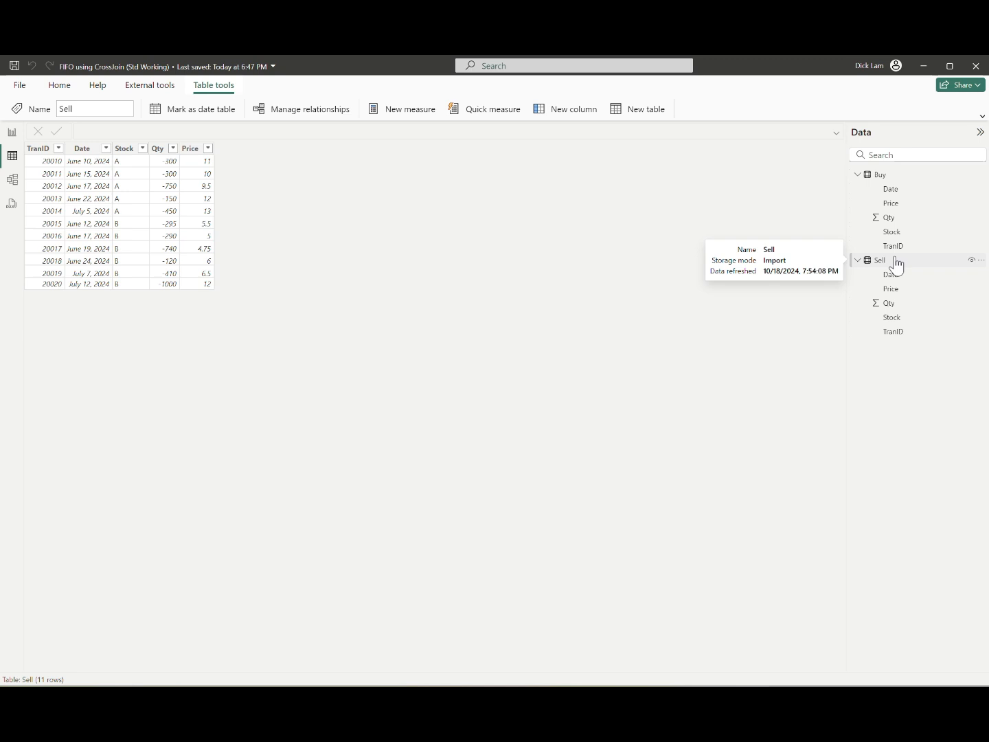
{"action": "left_click", "coordinate": [894, 259]}
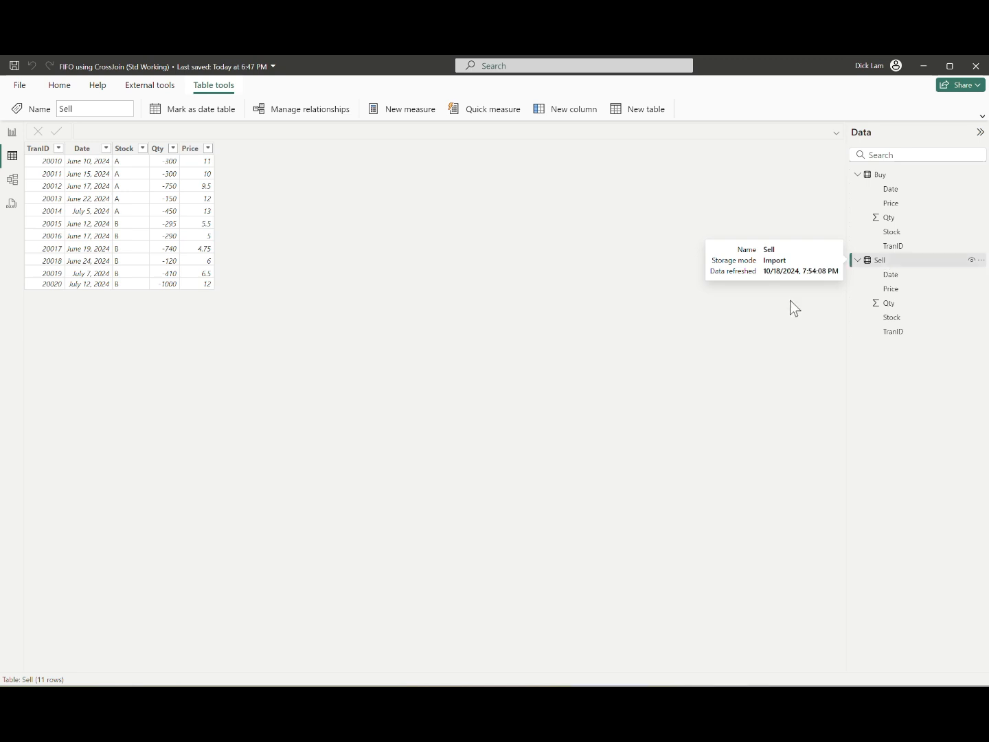
{"action": "left_click", "coordinate": [566, 114]}
{"action": "type", "text": "YM"}
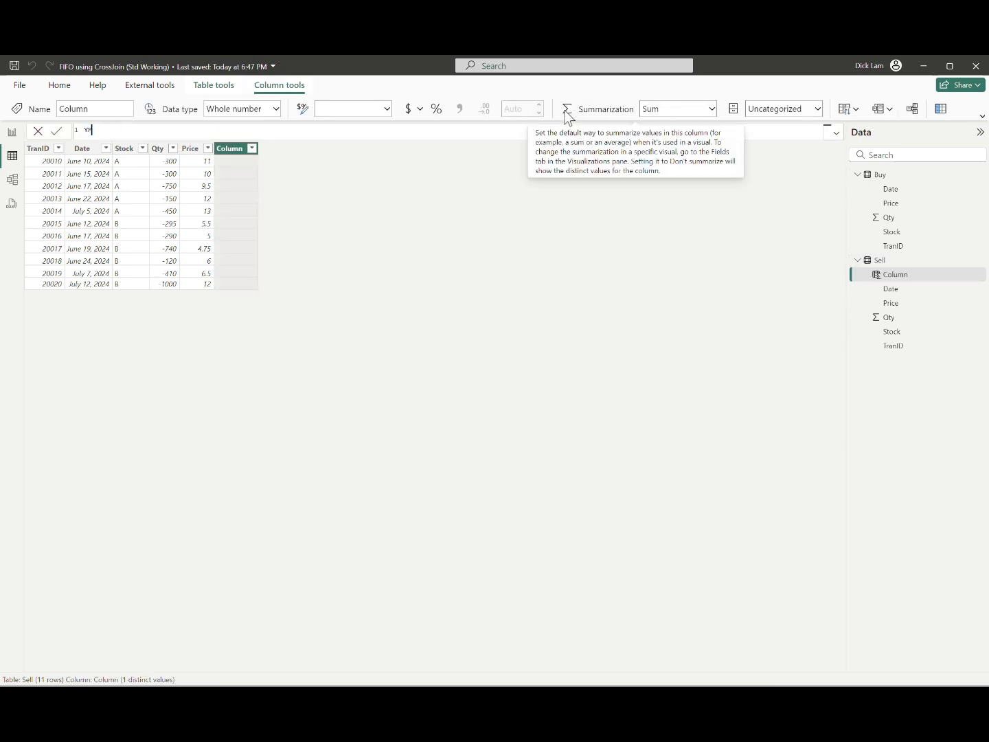
{"action": "type", "text": " = YEAR(Sell[Date])"}
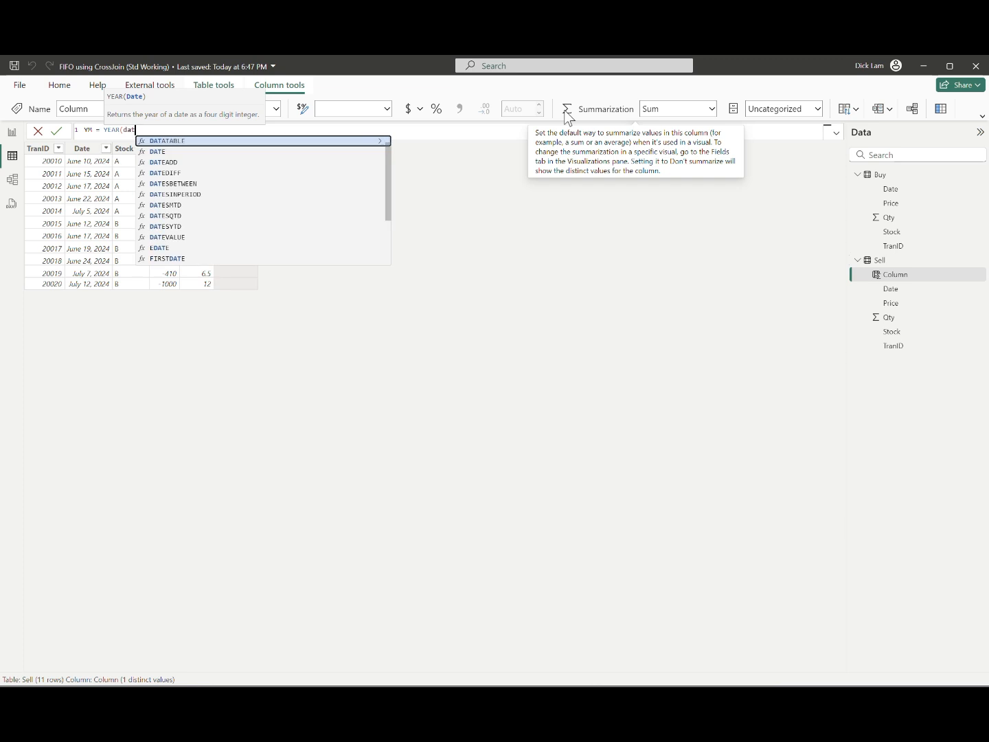
{"action": "type", "text": " * 100 + MONTH("}
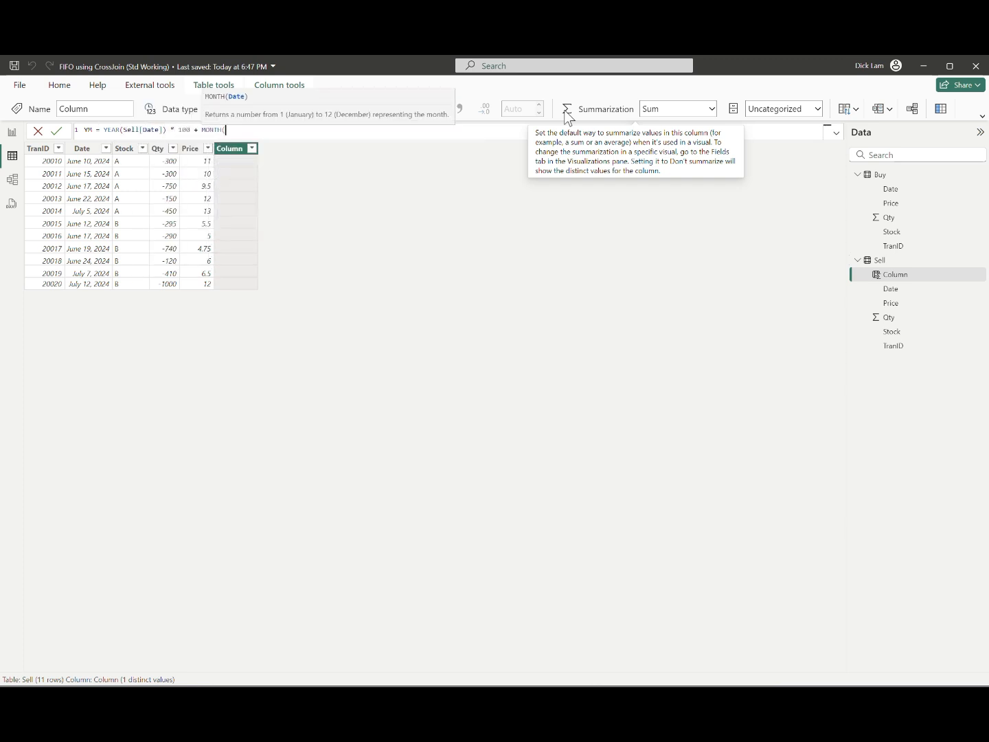
{"action": "type", "text": "Sell[Date])"}
{"action": "key", "text": "Return"}
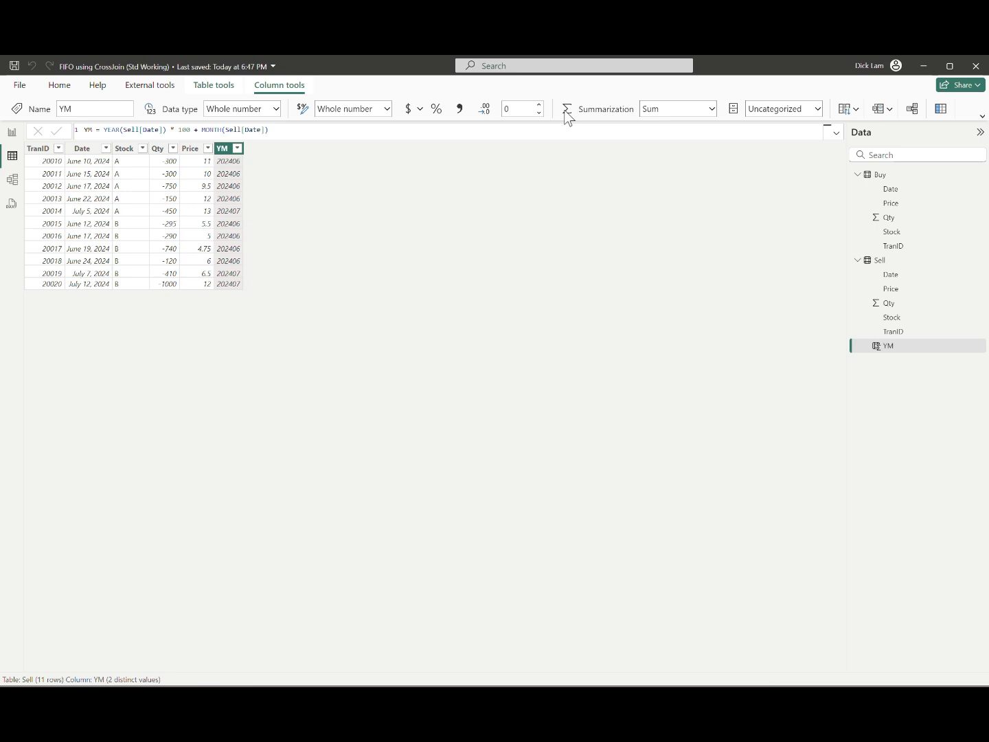
Step: Format the Date columns of the Sell and Buy tables as 3/14/2001 (m/d/yyyy)
{"action": "left_click", "coordinate": [916, 276]}
{"action": "left_click", "coordinate": [387, 108]}
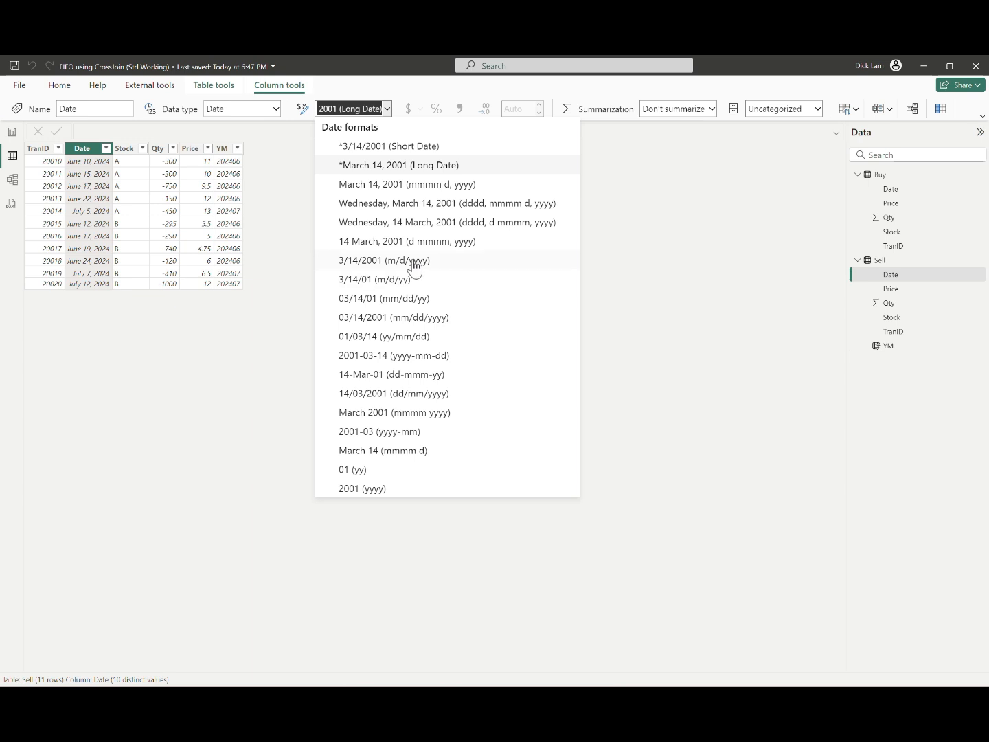
{"action": "left_click", "coordinate": [414, 262]}
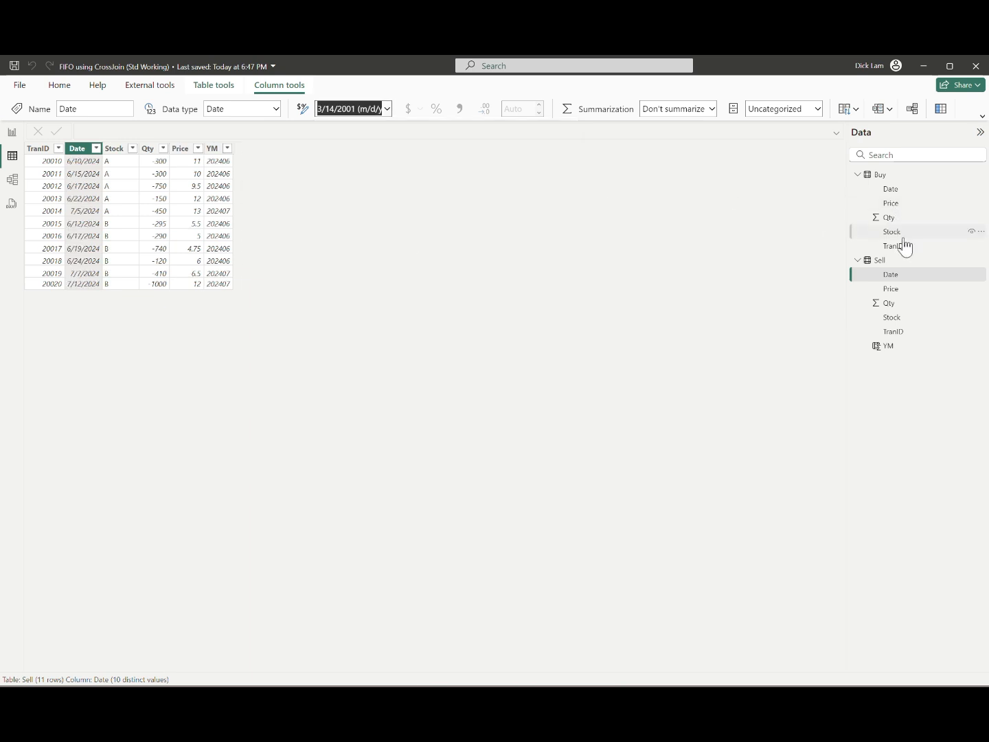
{"action": "left_click", "coordinate": [901, 191]}
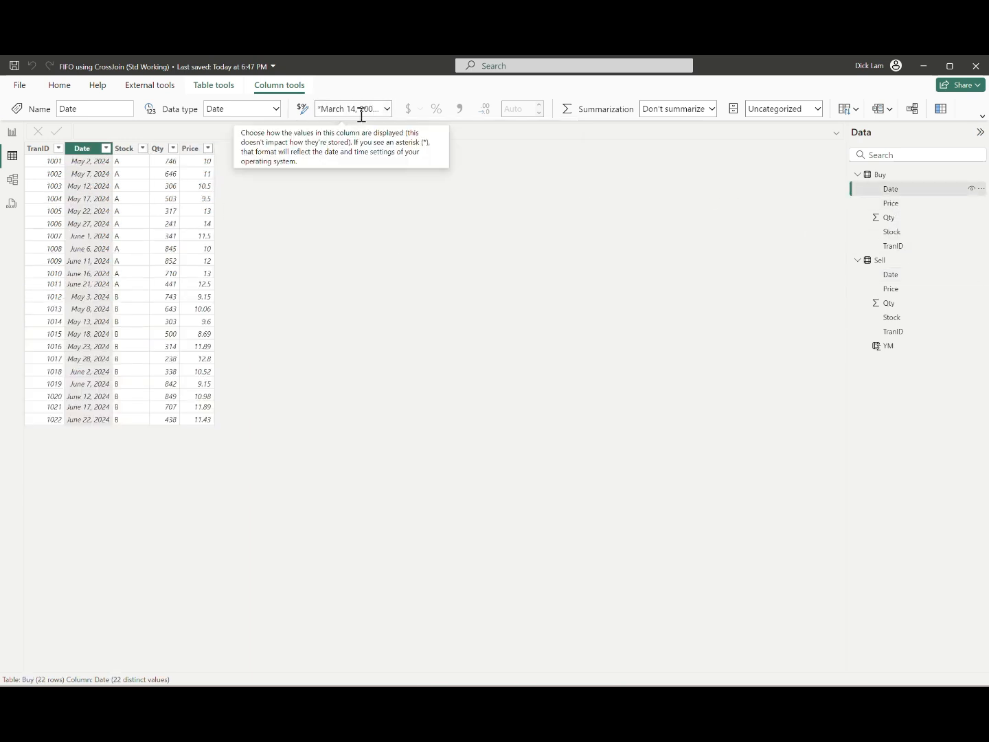
{"action": "left_click", "coordinate": [388, 110]}
{"action": "left_click", "coordinate": [437, 268]}
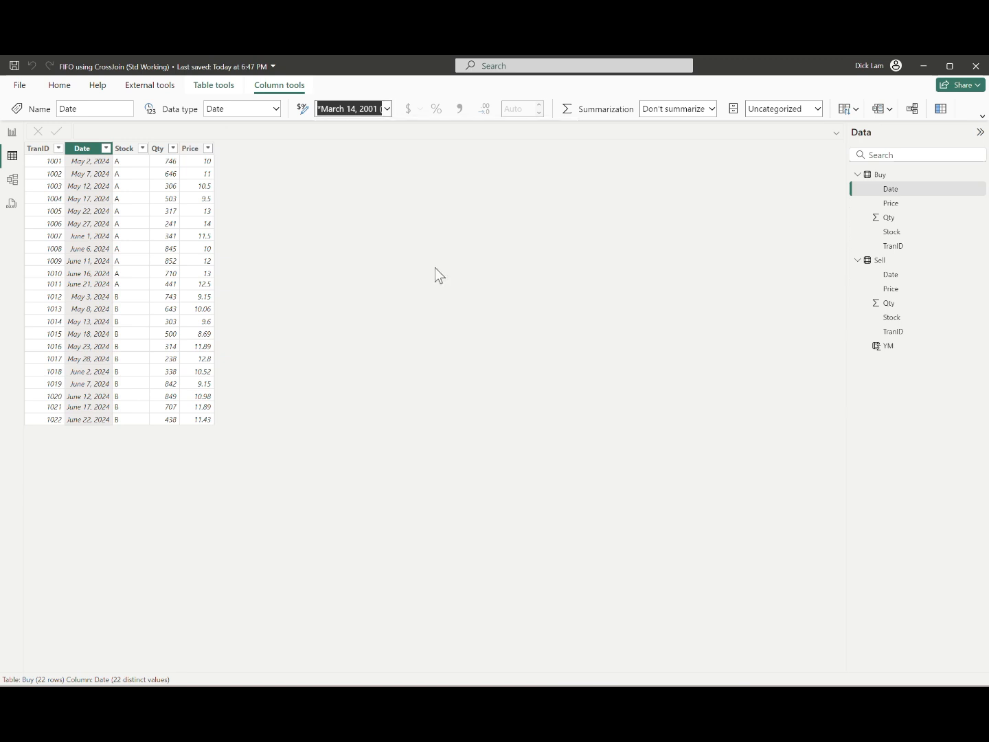
Step: Start a new calculated column named MonthEndDate in the Sell table, leaving a fresh formula line for its variables
{"action": "left_click", "coordinate": [881, 260]}
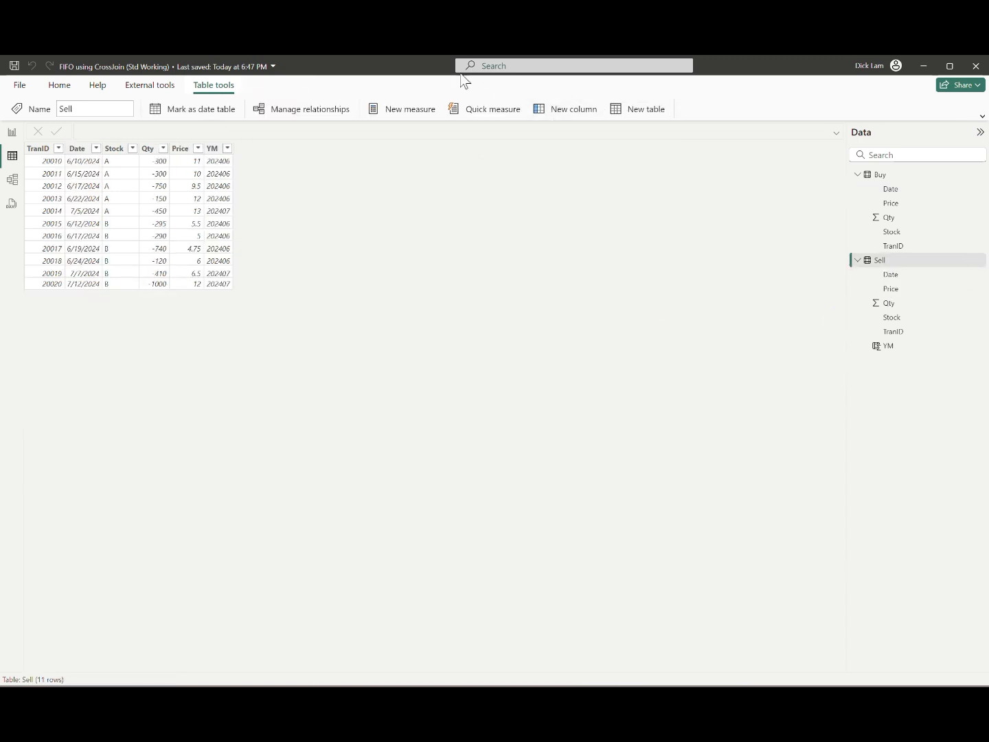
{"action": "left_click", "coordinate": [554, 109]}
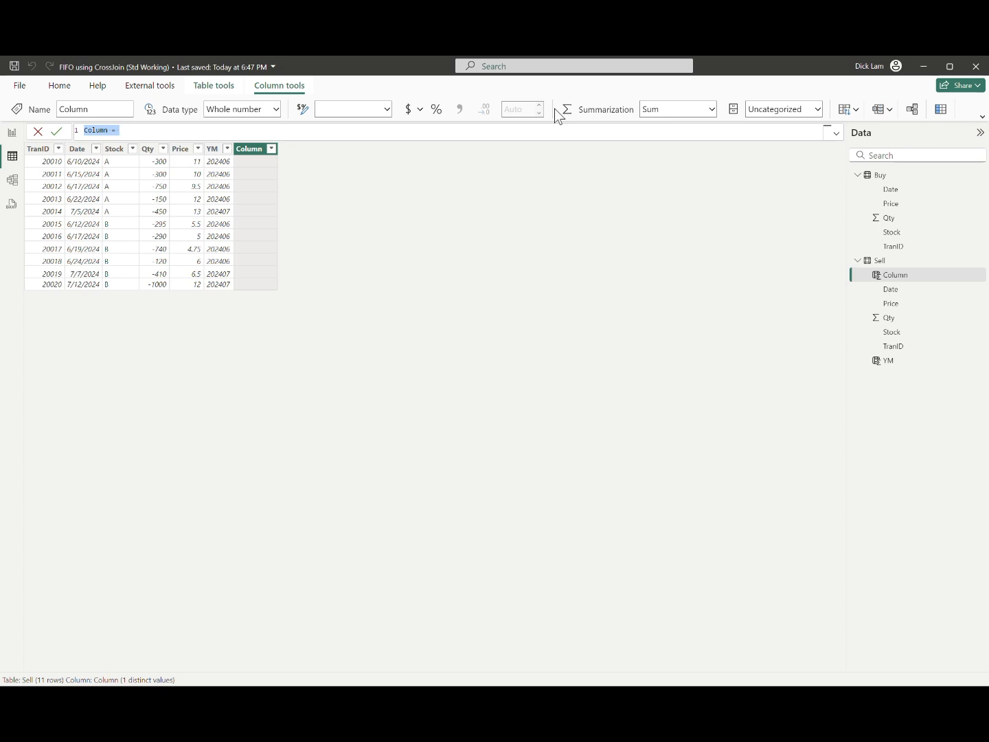
{"action": "type", "text": "MonthEndDate ="}
{"action": "key", "text": "shift+Return"}
Step: Define variable TmpRank with RANKX over FILTER of Sell, using the condition Sell[Stock] = EARLIER(Sell[Stock])
{"action": "type", "text": "Var "}
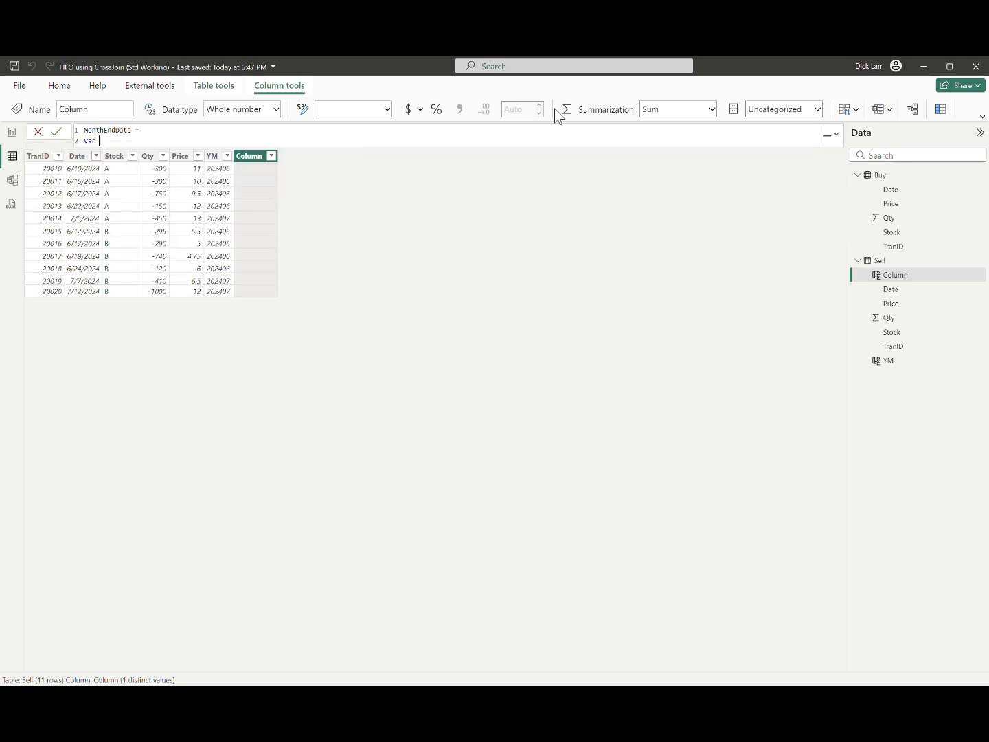
{"action": "type", "text": "TmpRank = RANKX(filte"}
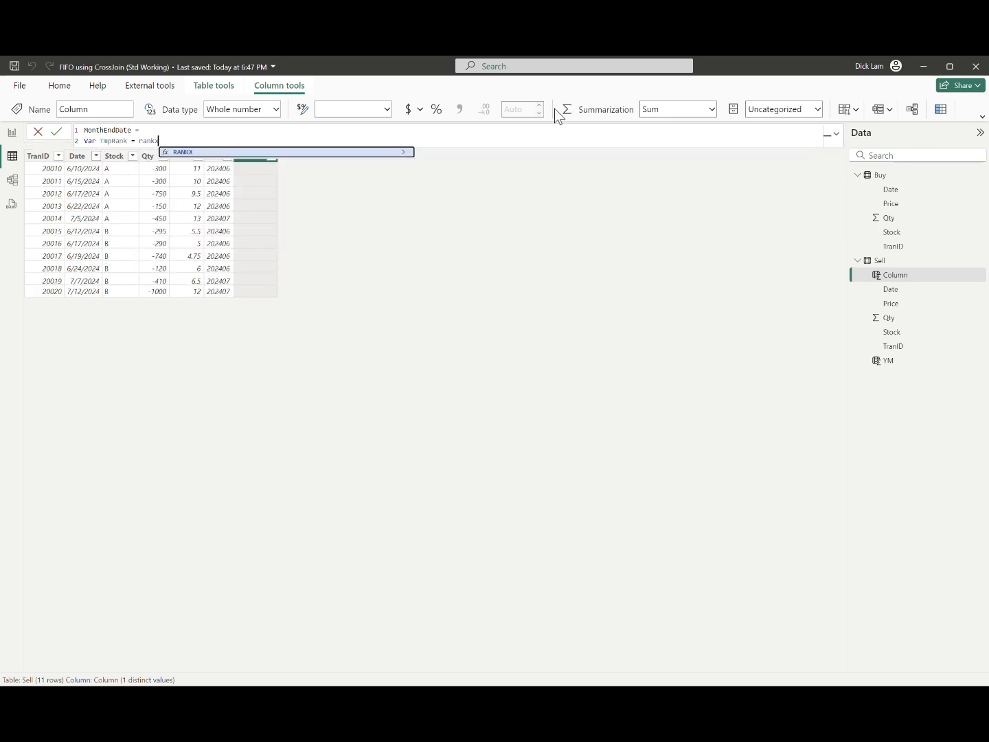
{"action": "key", "text": "Tab"}
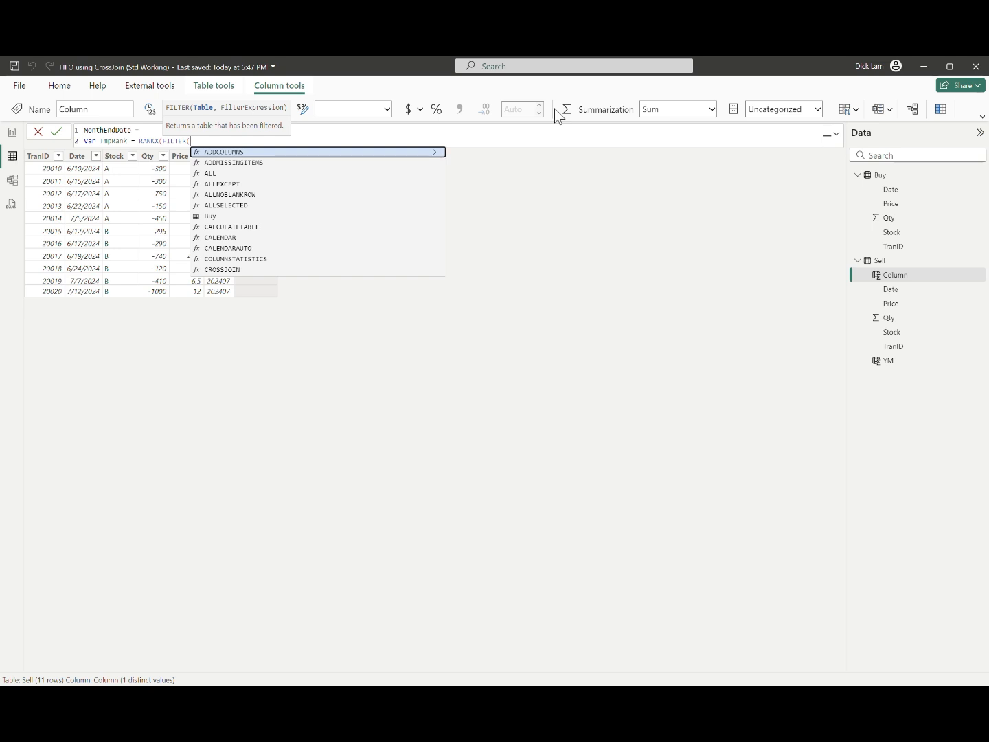
{"action": "type", "text": "Sell"}
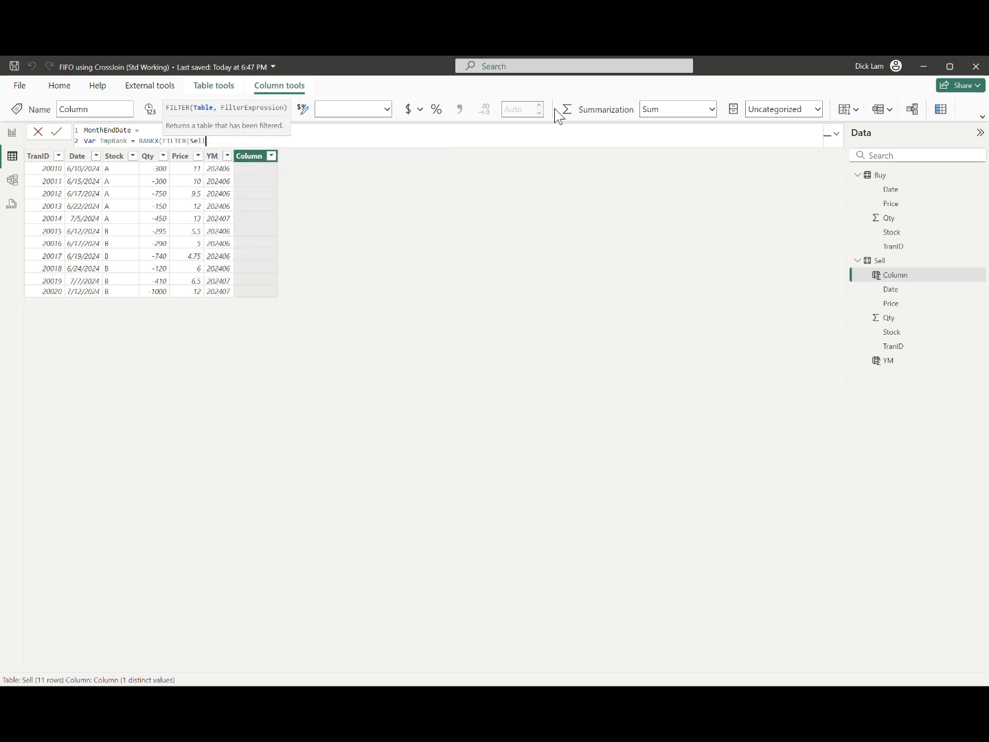
{"action": "type", "text": ", S"}
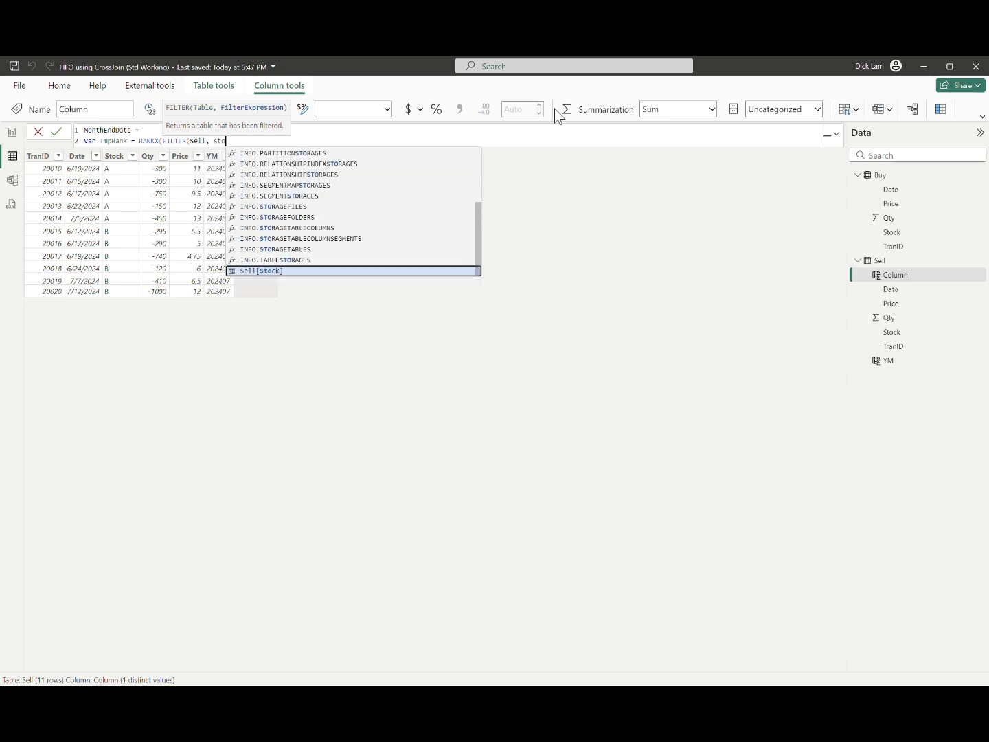
{"action": "key", "text": "Tab"}
{"action": "type", "text": "= ear"}
{"action": "key", "text": "Tab"}
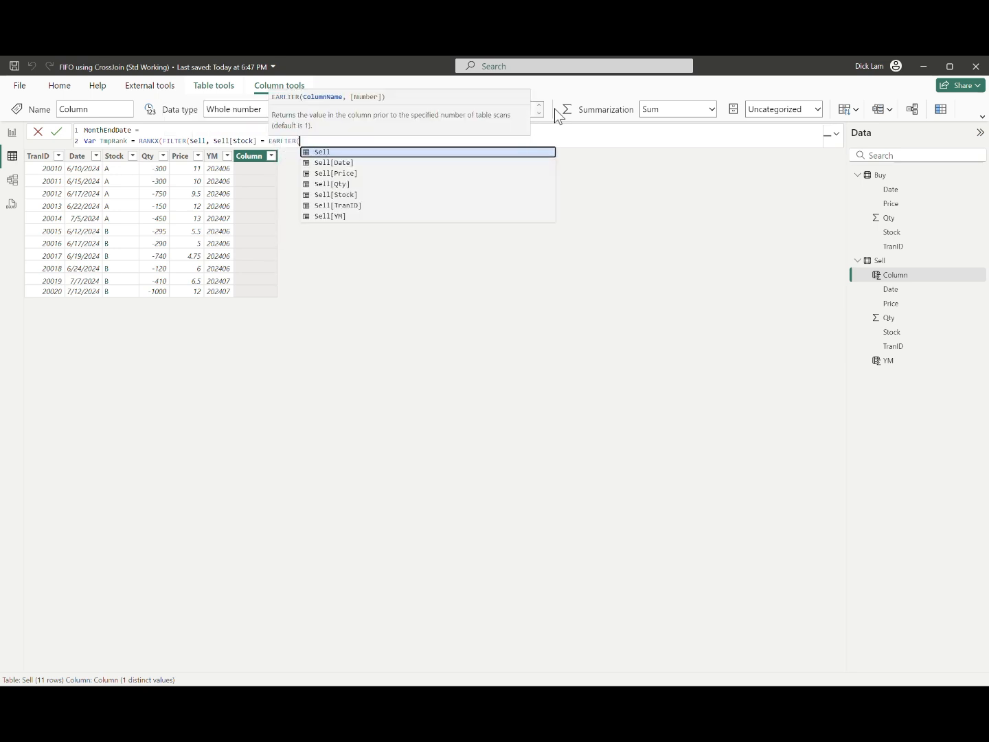
{"action": "type", "text": "sto"}
{"action": "key", "text": "Tab"}
Step: Add the second filter condition && Sell[YM] = EARLIER(Sell[YM]) and close the FILTER function
{"action": "type", "text": ") && y"}
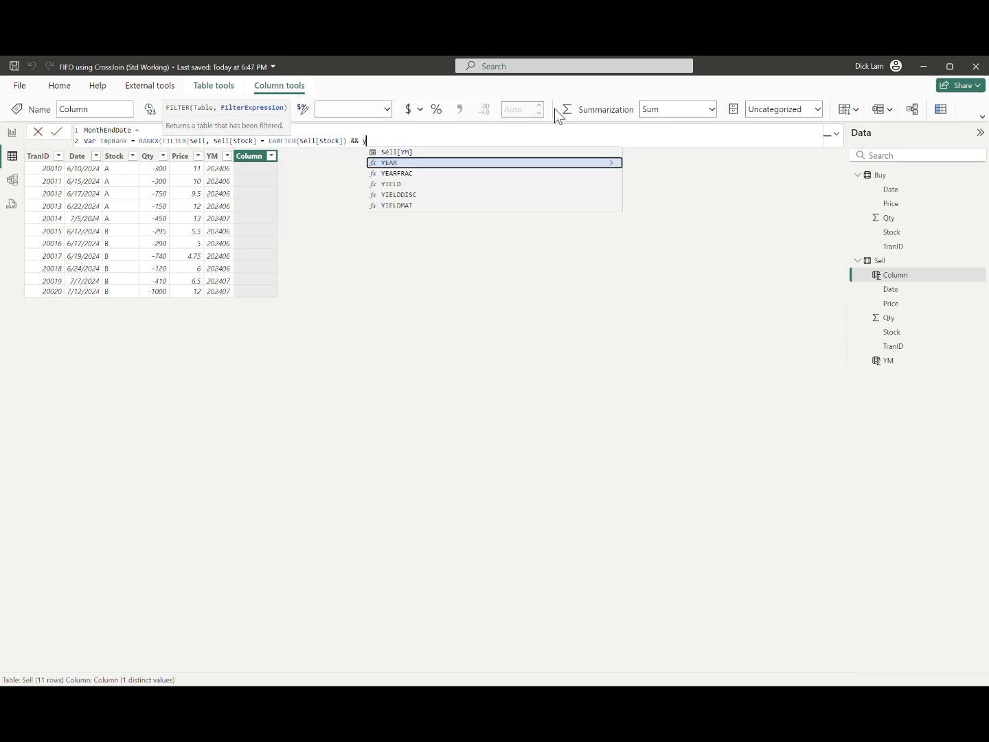
{"action": "key", "text": "Up"}
{"action": "key", "text": "Tab"}
{"action": "type", "text": "= earlier"}
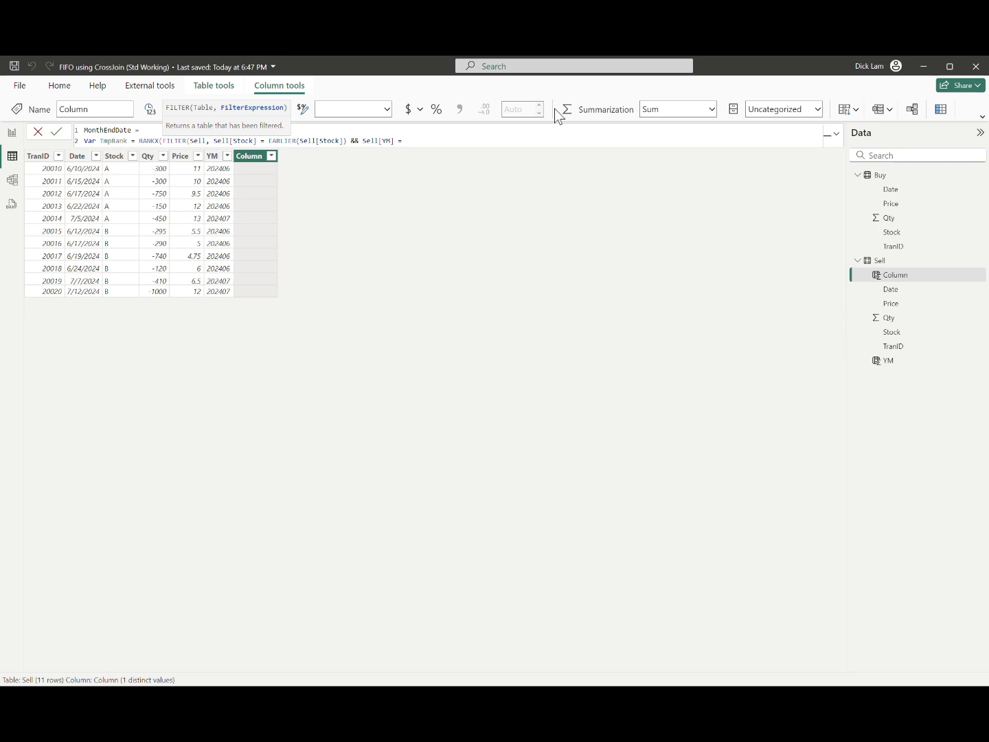
{"action": "key", "text": "Tab"}
{"action": "type", "text": "sel"}
{"action": "key", "text": "Up"}
{"action": "key", "text": "Tab"}
{"action": "type", "text": "))"}
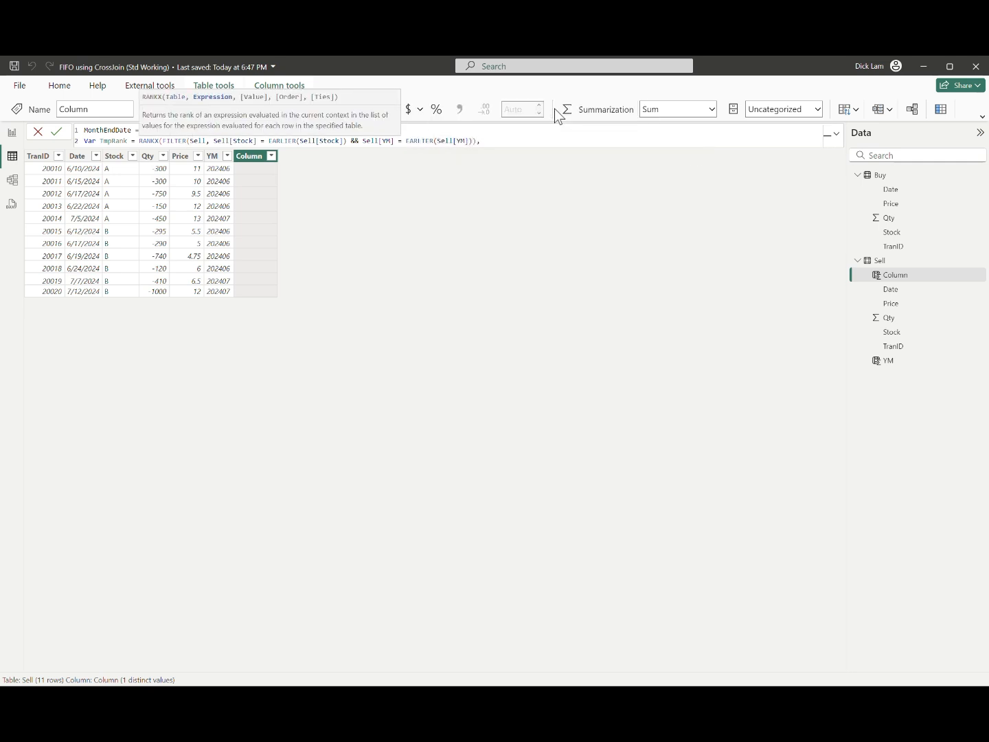
{"action": "type", "text": ", trandi"}
Step: Complete the RANKX of TmpRank with Sell[TranID] as the expression, no value argument, and DESC order
{"action": "key", "text": "Tab"}
{"action": "type", "text": ",,"}
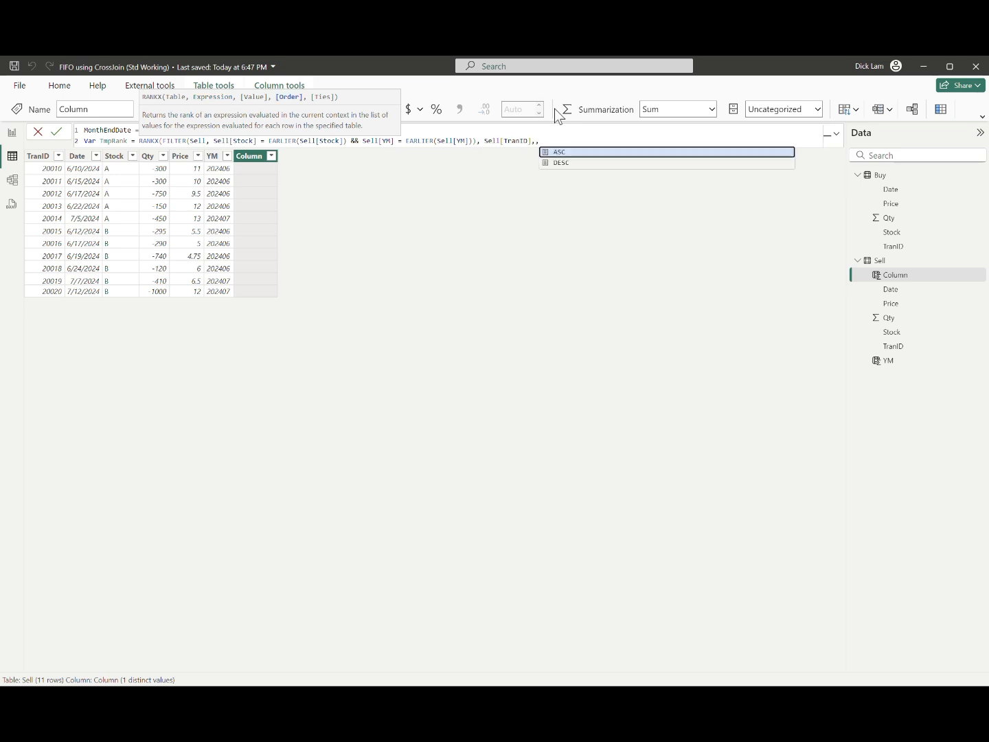
{"action": "key", "text": "Down"}
{"action": "key", "text": "Tab"}
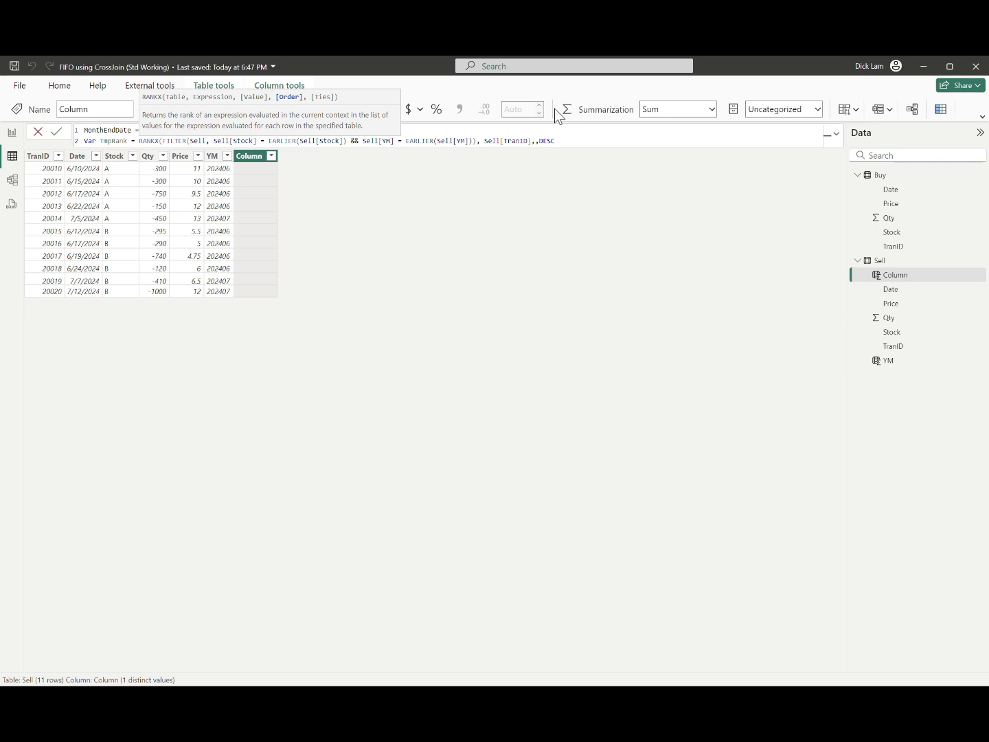
{"action": "type", "text": ")"}
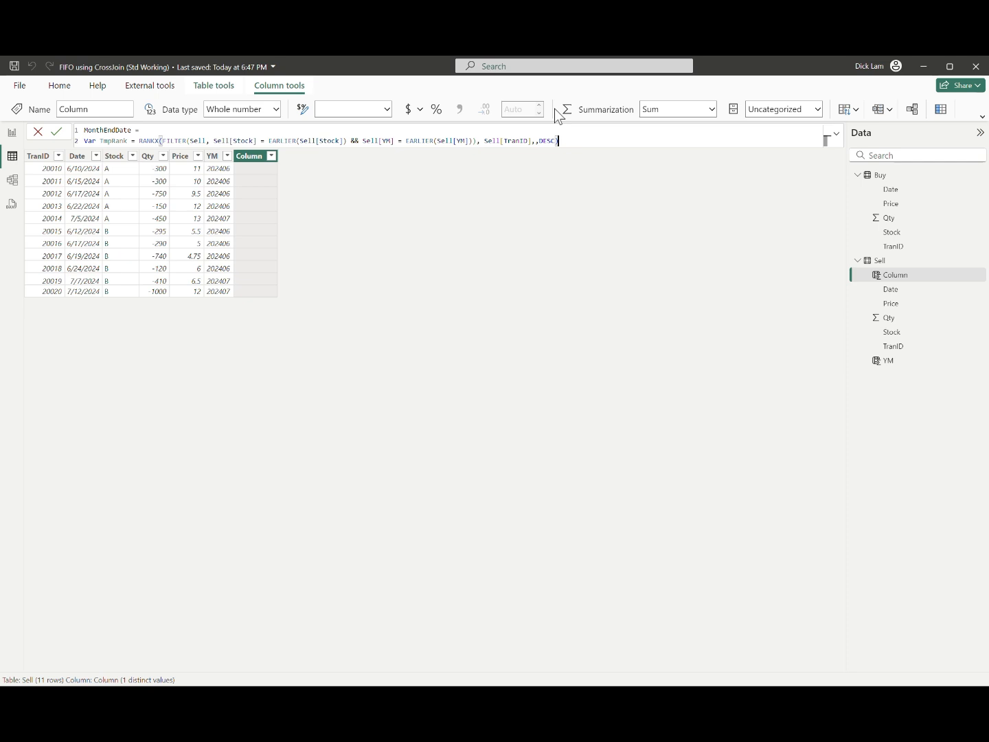
Step: Add a RETURN line to the MonthEndDate formula that opens an IF with the test TmpRank = 1
{"action": "key", "text": "shift+Return"}
{"action": "type", "text": "RETURN IF(T"}
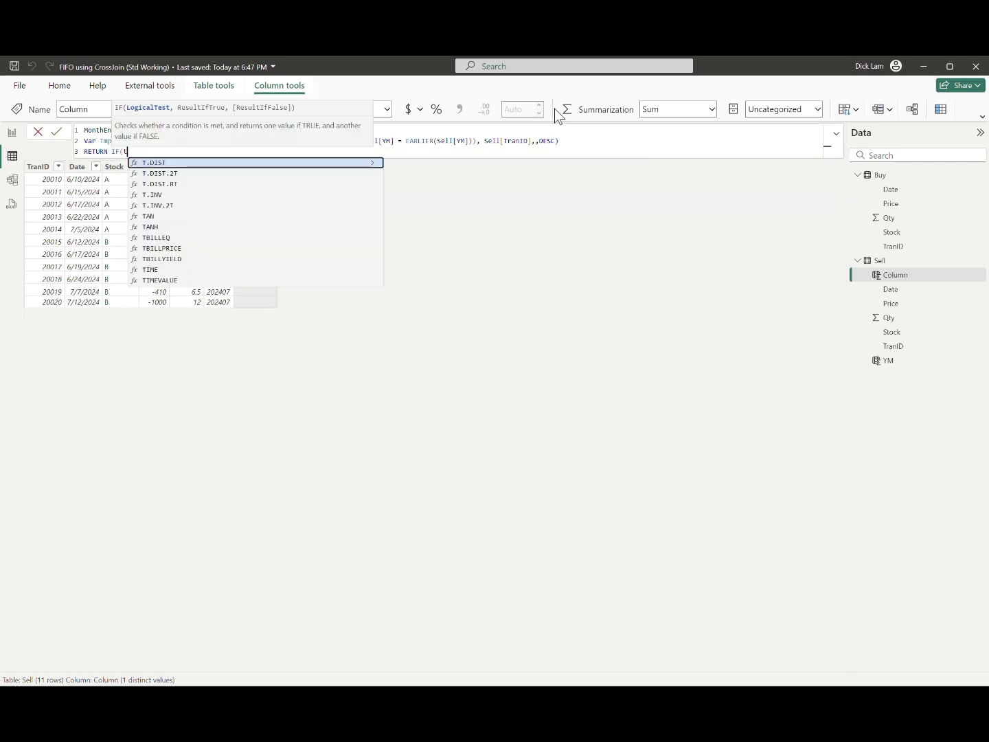
{"action": "type", "text": "mpRank = 1,"}
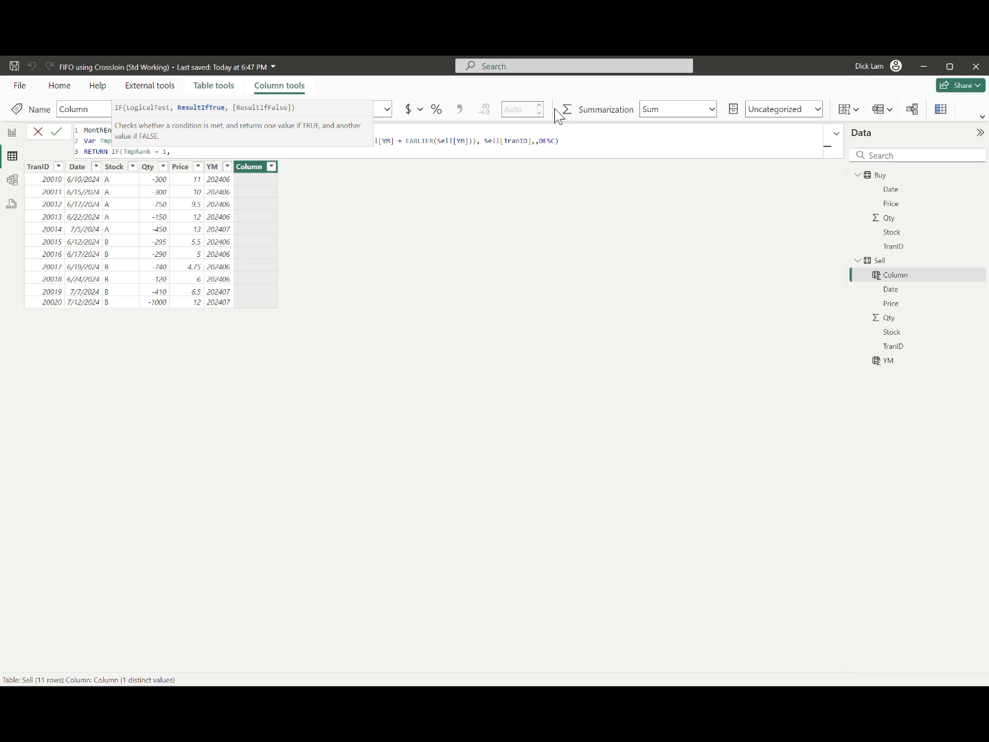
Step: Return DATE(YEAR(Sell[Date]), MONTH(Sell[Date]) + 1, 1) - 1 as the IF's true result and commit the MonthEndDate column
{"action": "type", "text": "DATE(YEAR(date"}
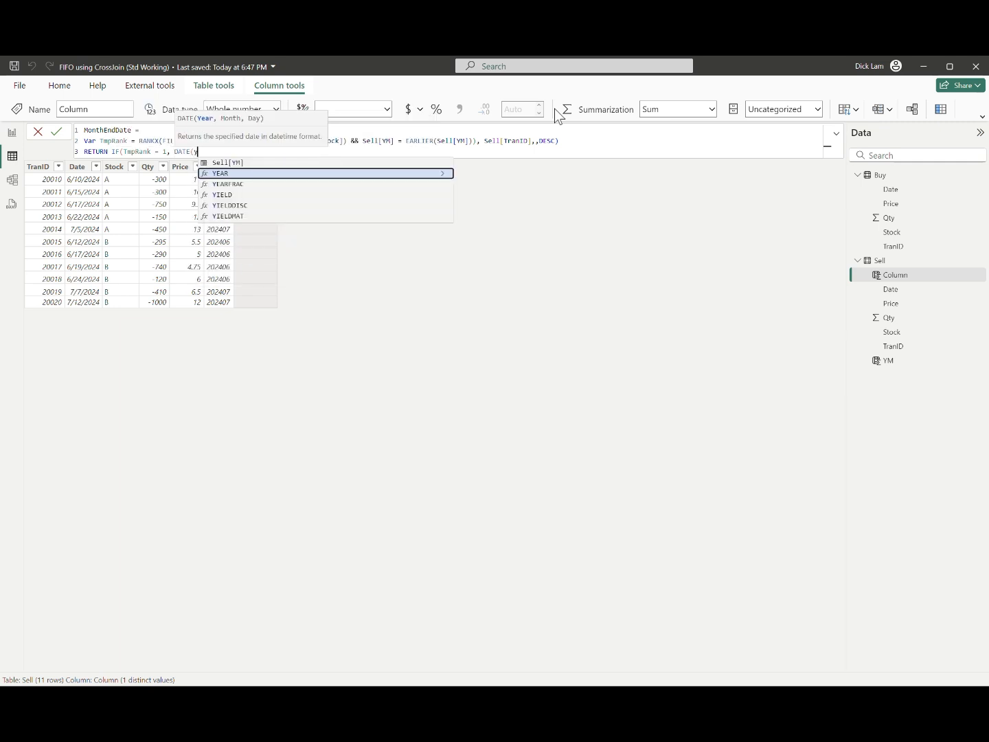
{"action": "key", "text": "Up"}
{"action": "key", "text": "Tab"}
{"action": "type", "text": ")"}
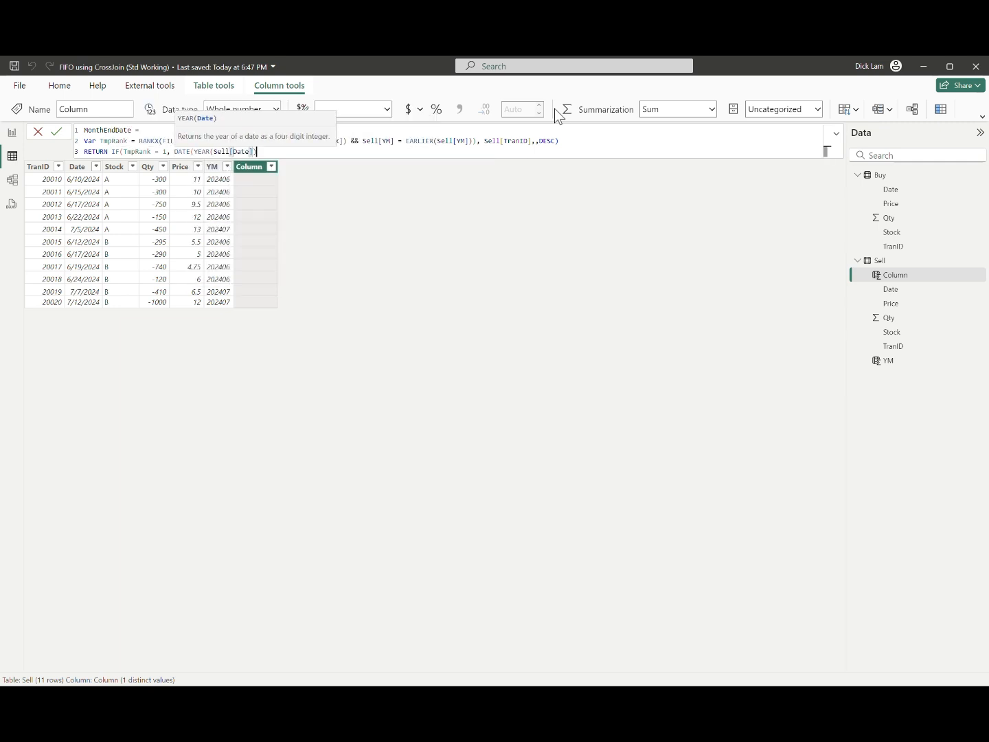
{"action": "type", "text": ", MONTH(date"}
{"action": "key", "text": "Up"}
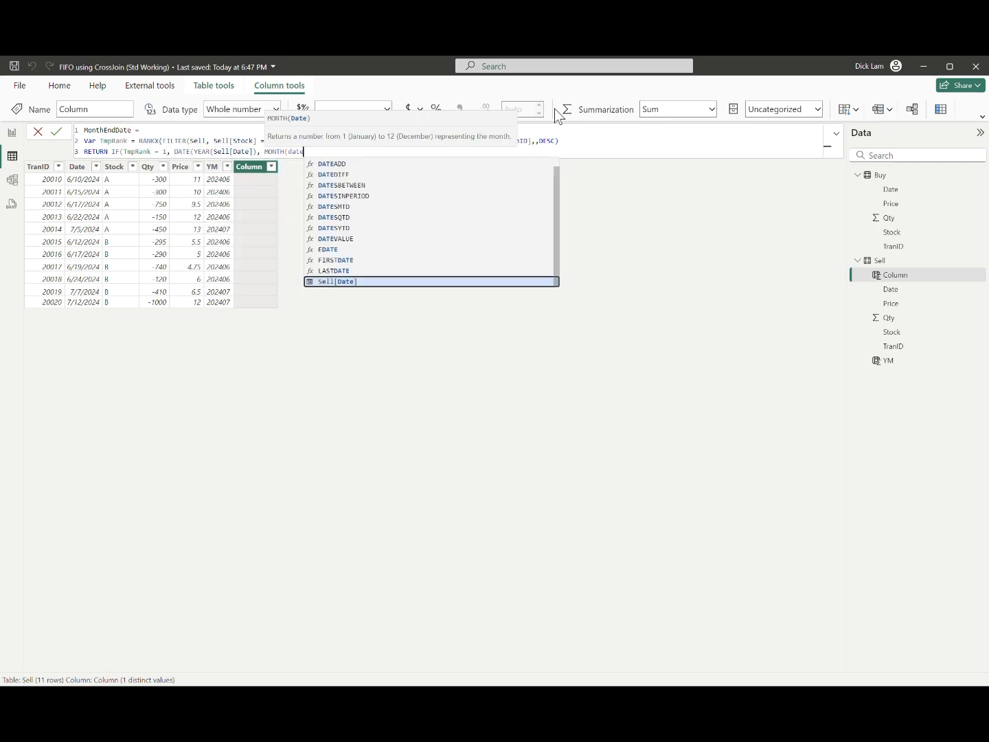
{"action": "key", "text": "Tab"}
{"action": "type", "text": ")"}
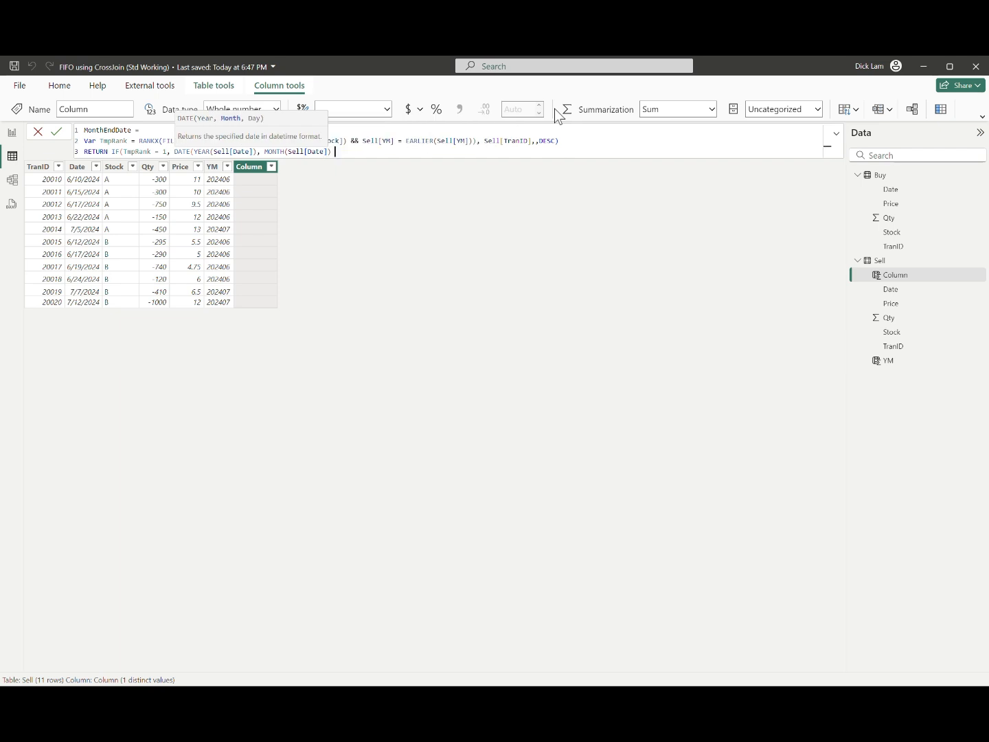
{"action": "type", "text": " + 1, 1) - 1"}
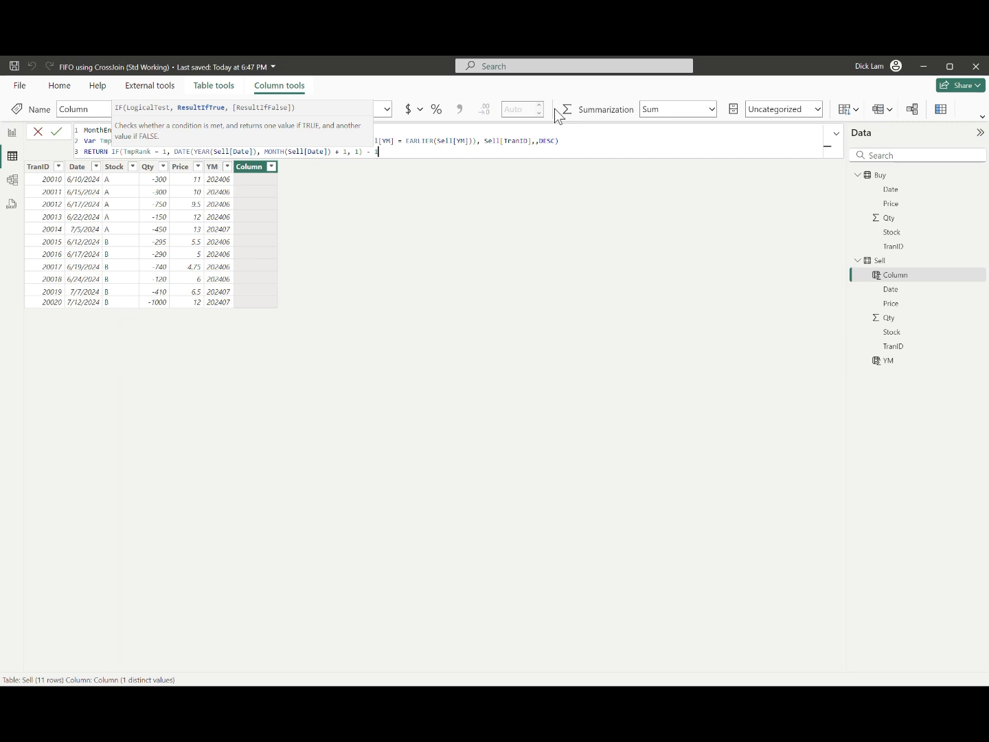
{"action": "key", "text": "Return"}
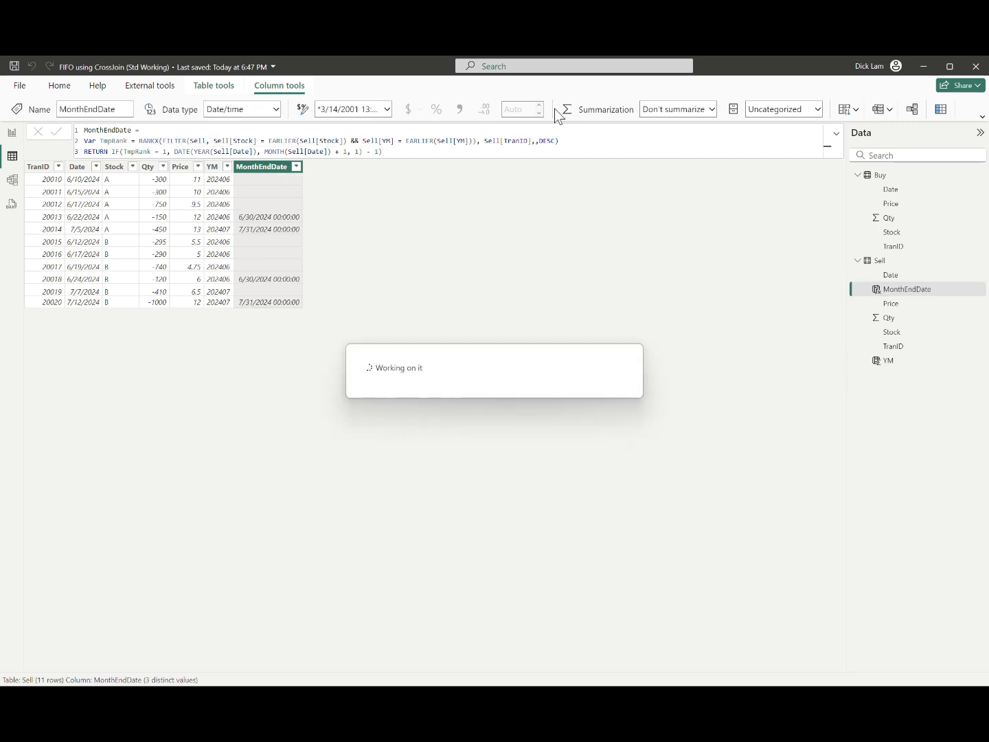
Step: Format the MonthEndDate column as 3/14/2001 (m/d/yyyy)
{"action": "left_click", "coordinate": [388, 109]}
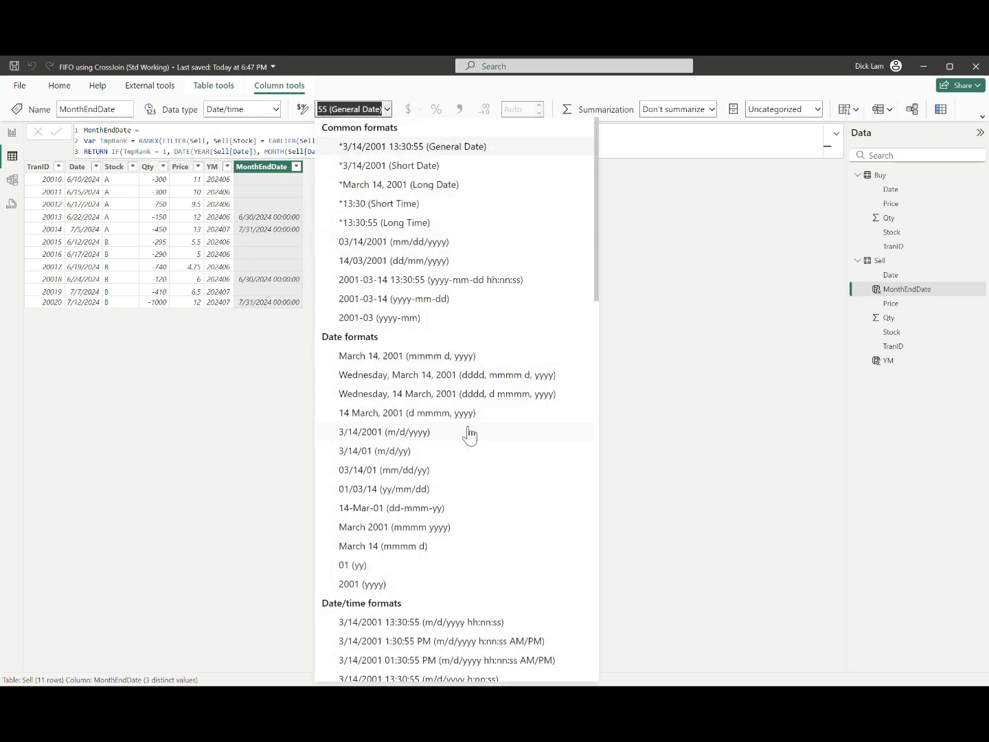
{"action": "left_click", "coordinate": [458, 441]}
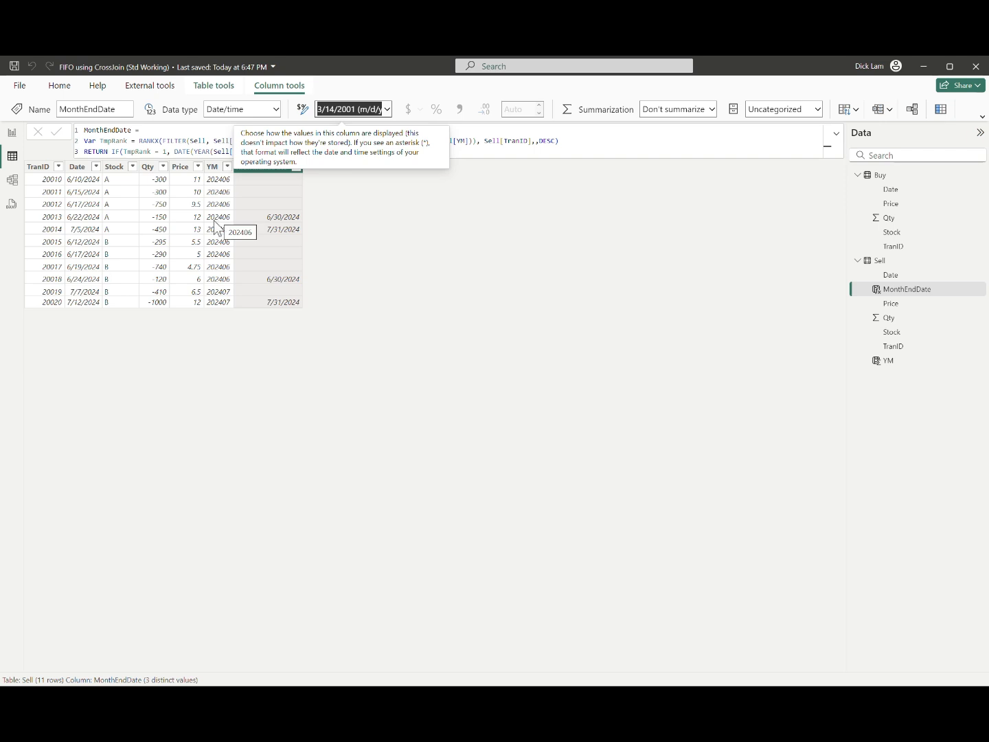
{"action": "left_click", "coordinate": [347, 222]}
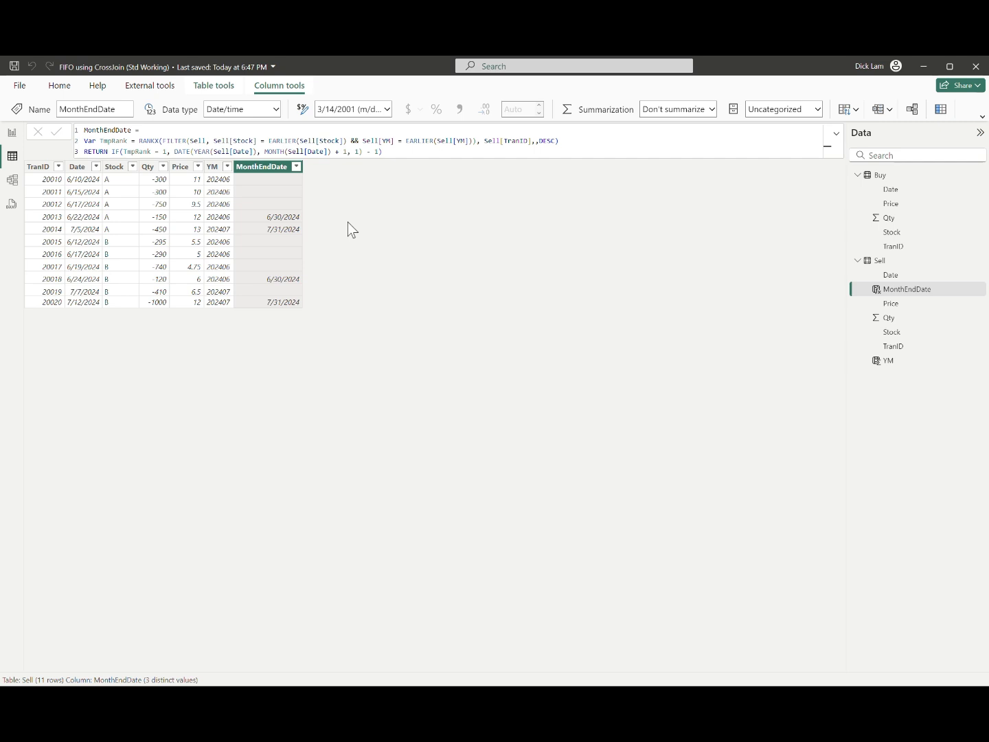
{"action": "left_click", "coordinate": [85, 204]}
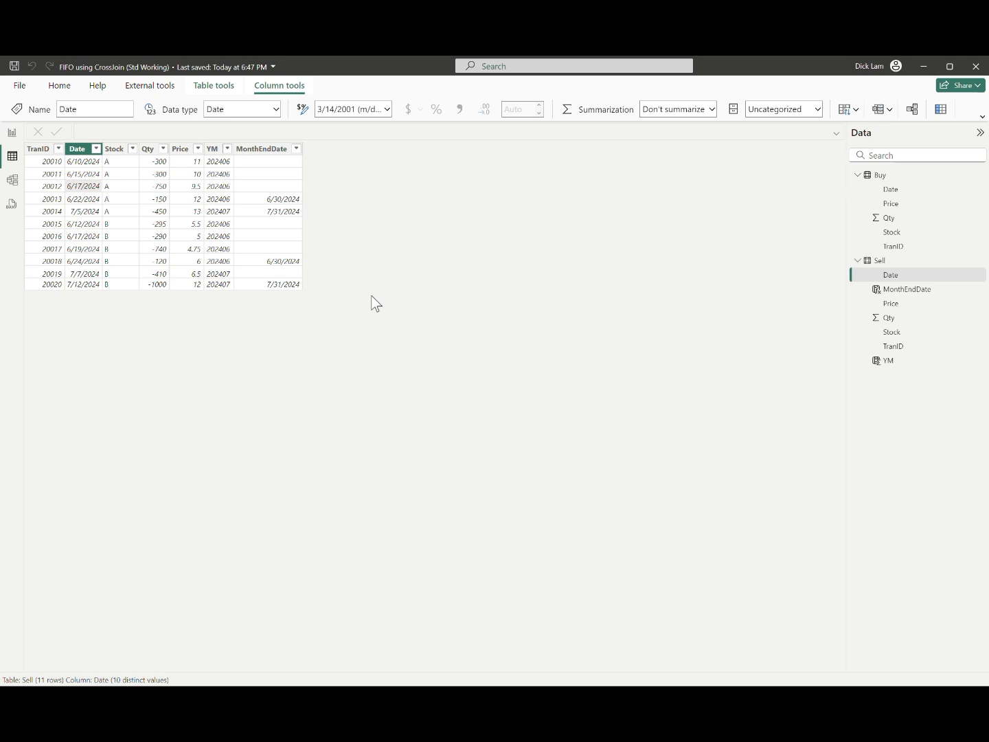
{"action": "left_click", "coordinate": [73, 200]}
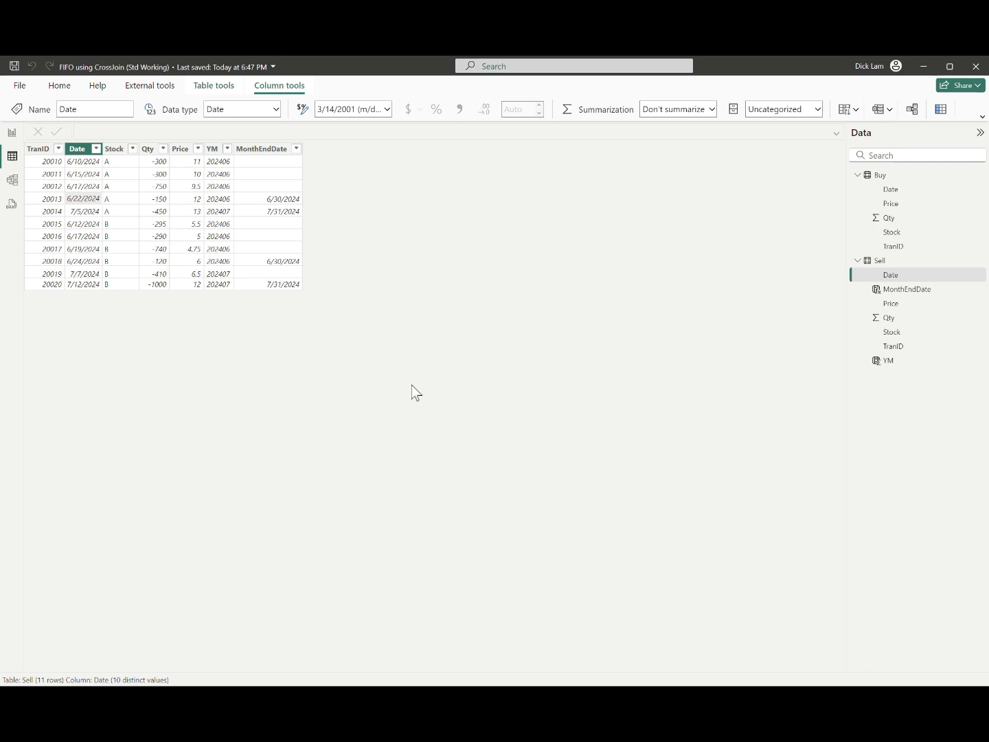
Step: Start a new calculated column named BoundDate in the Sell table, using the MAX function
{"action": "left_click", "coordinate": [941, 109]}
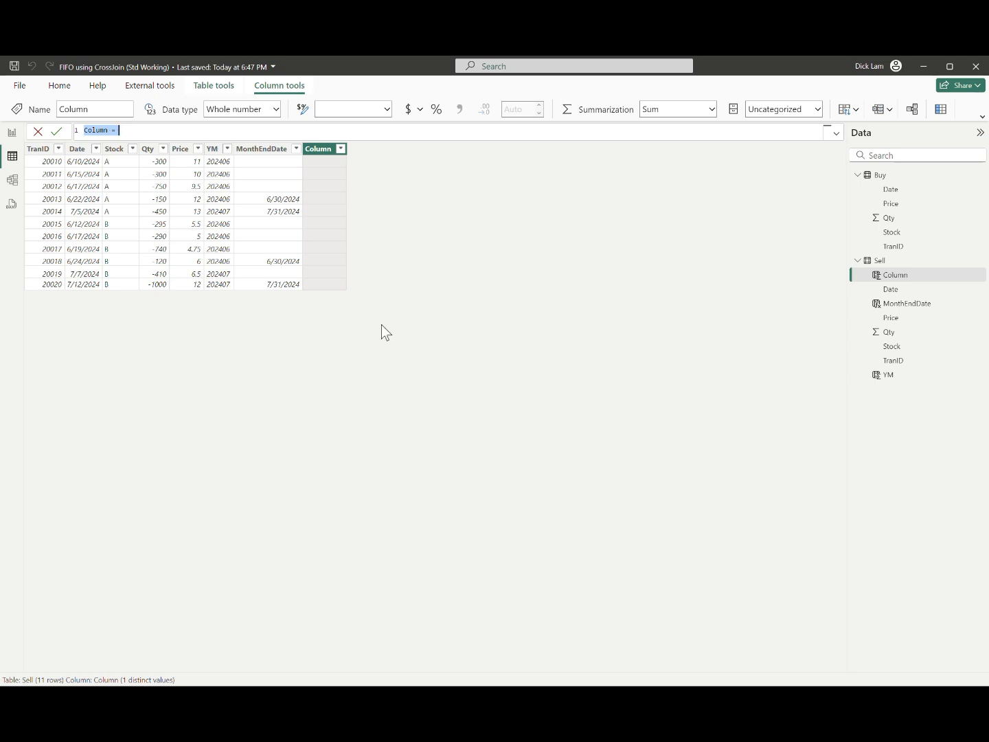
{"action": "type", "text": "BoundDate = if"}
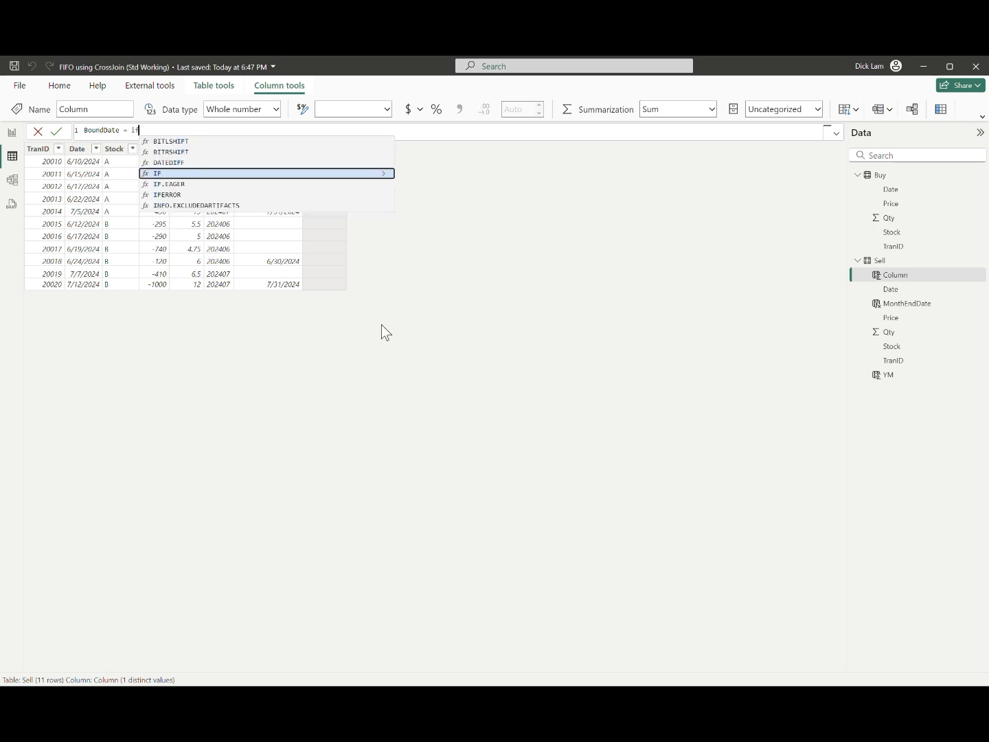
{"action": "type", "text": "(mon"}
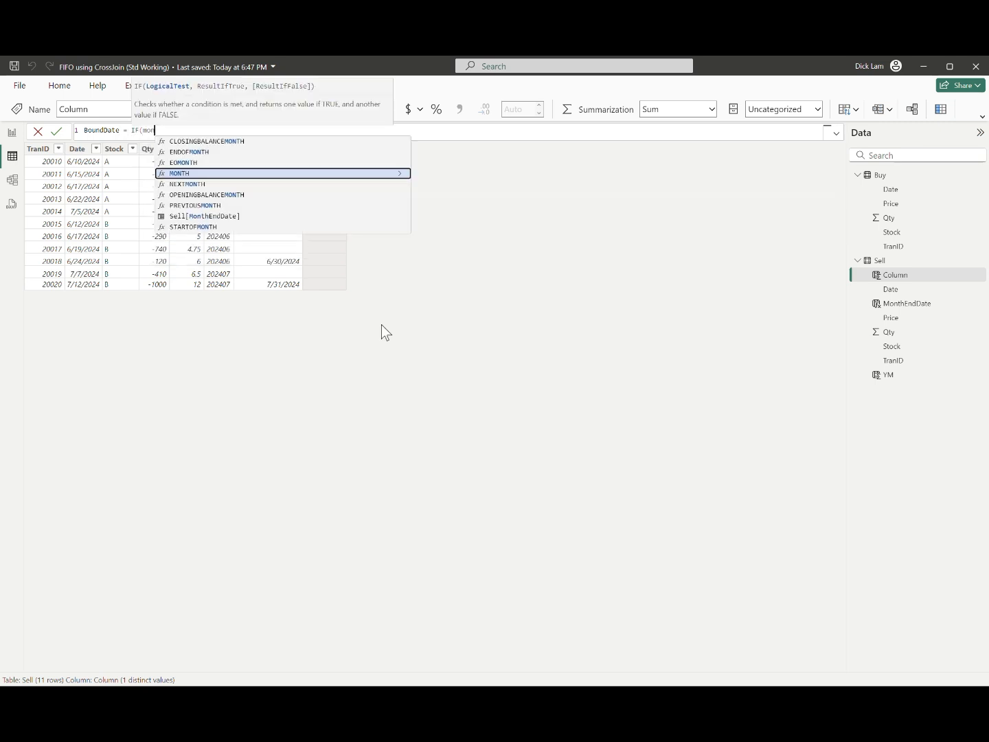
{"action": "key", "text": "BackSpace"}
{"action": "key", "text": "BackSpace"}
{"action": "key", "text": "BackSpace"}
{"action": "key", "text": "BackSpace"}
{"action": "key", "text": "BackSpace"}
{"action": "key", "text": "BackSpace"}
{"action": "type", "text": "max"}
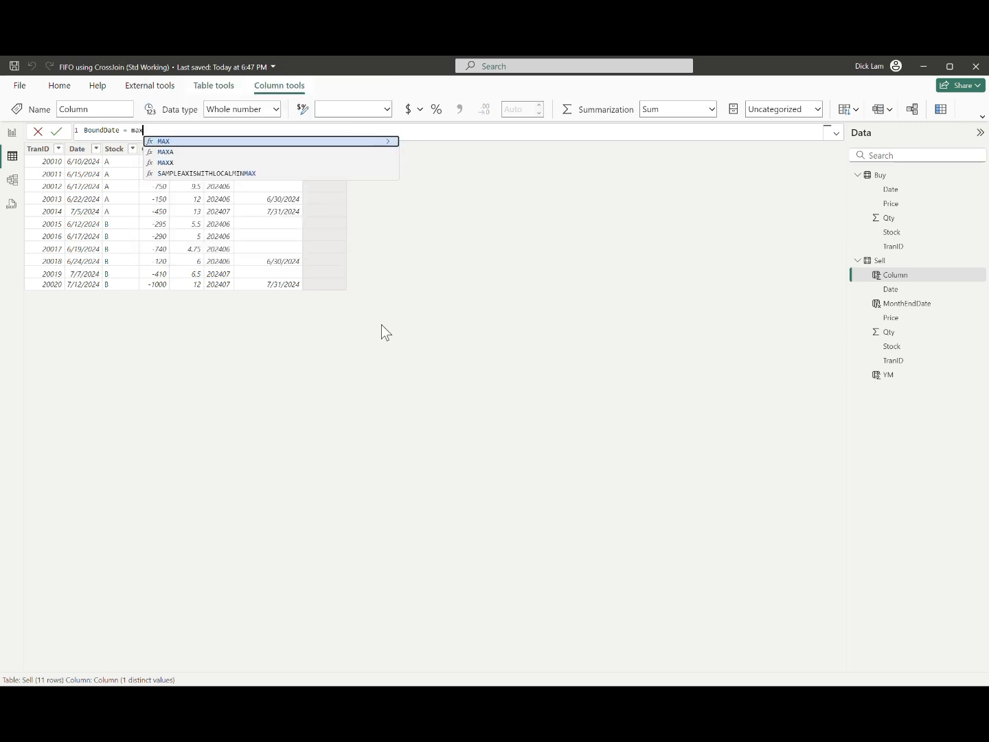
{"action": "type", "text": "(date"}
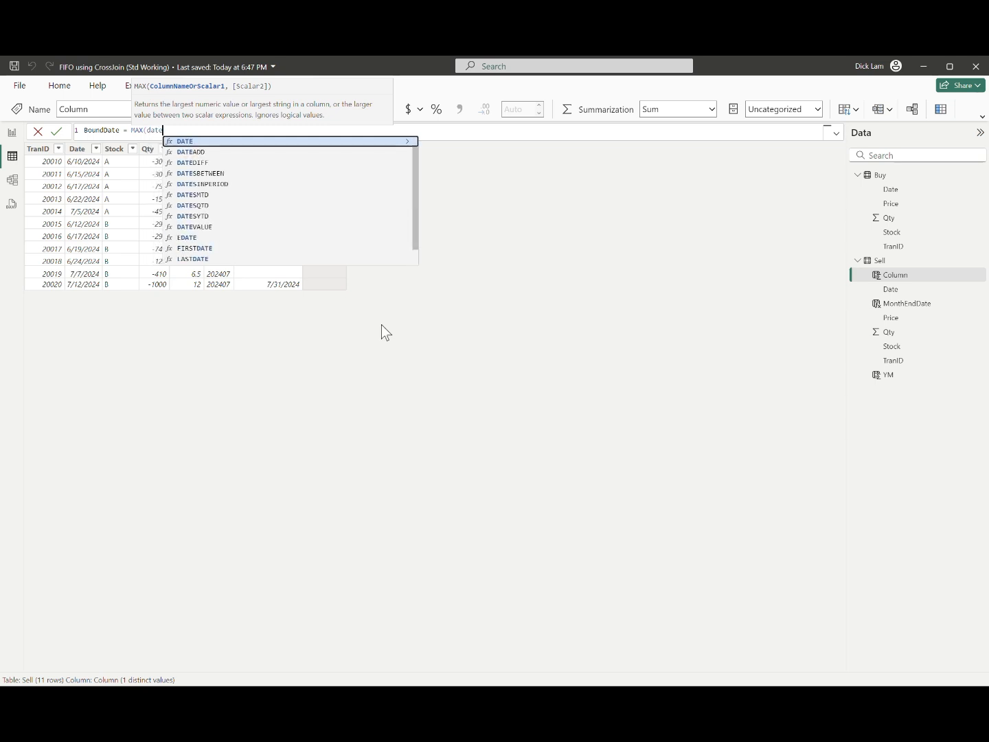
Step: Give MAX the arguments Sell[Date] and Sell[MonthEndDate], and commit the BoundDate column
{"action": "key", "text": "Down"}
{"action": "key", "text": "Down"}
{"action": "key", "text": "Up"}
{"action": "key", "text": "Up"}
{"action": "key", "text": "Up"}
{"action": "key", "text": "Up"}
{"action": "key", "text": "Up"}
{"action": "key", "text": "Tab"}
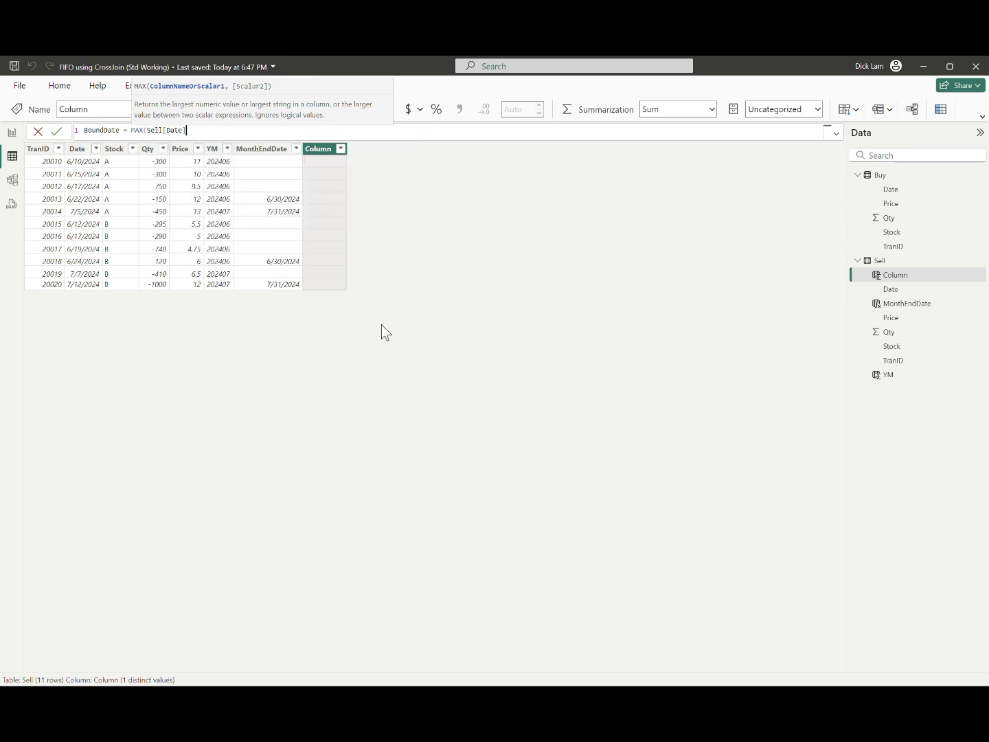
{"action": "type", "text": ", monthend"}
{"action": "key", "text": "Tab"}
{"action": "type", "text": ")"}
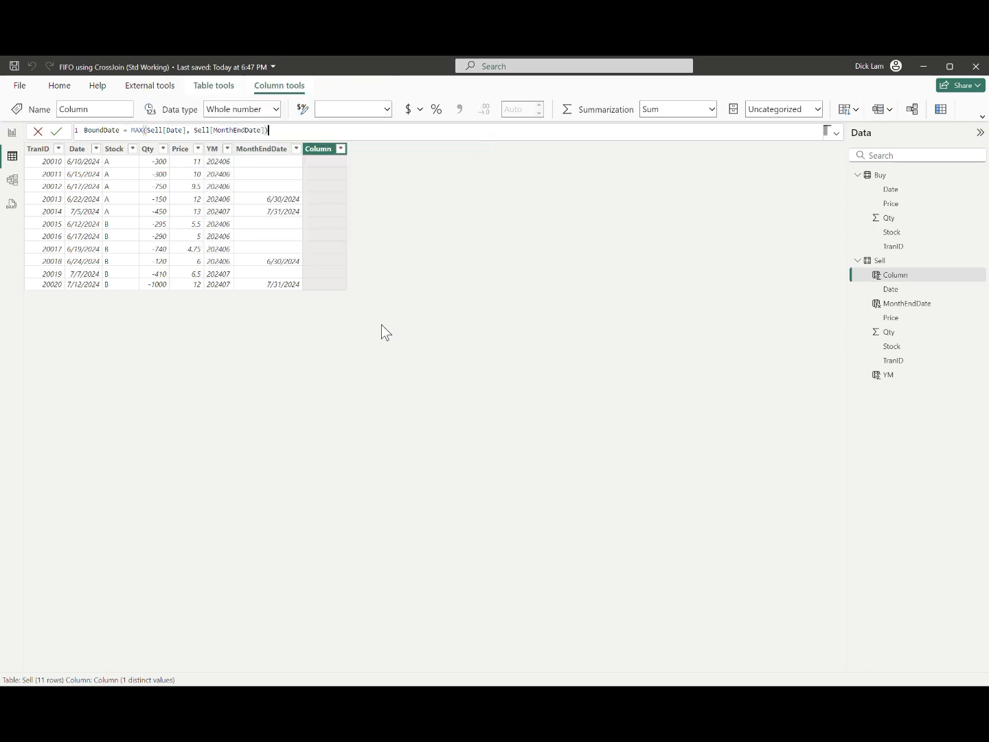
{"action": "key", "text": "Return"}
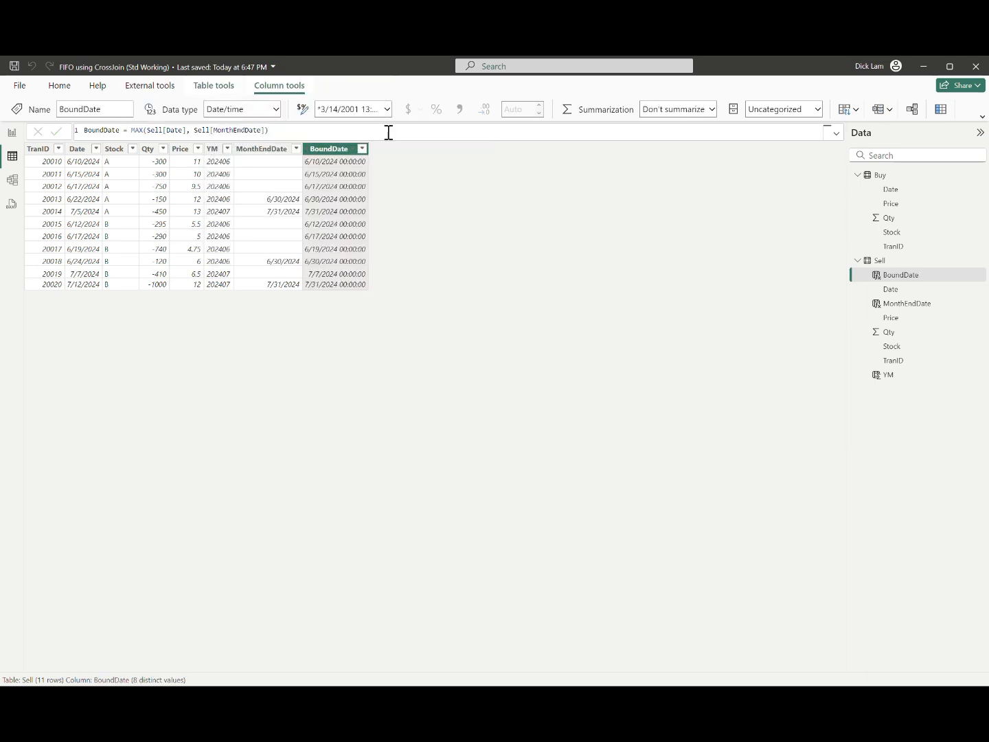
Step: Format the BoundDate column as 3/14/2001 (m/d/yyyy)
{"action": "left_click", "coordinate": [386, 108]}
{"action": "left_click", "coordinate": [441, 435]}
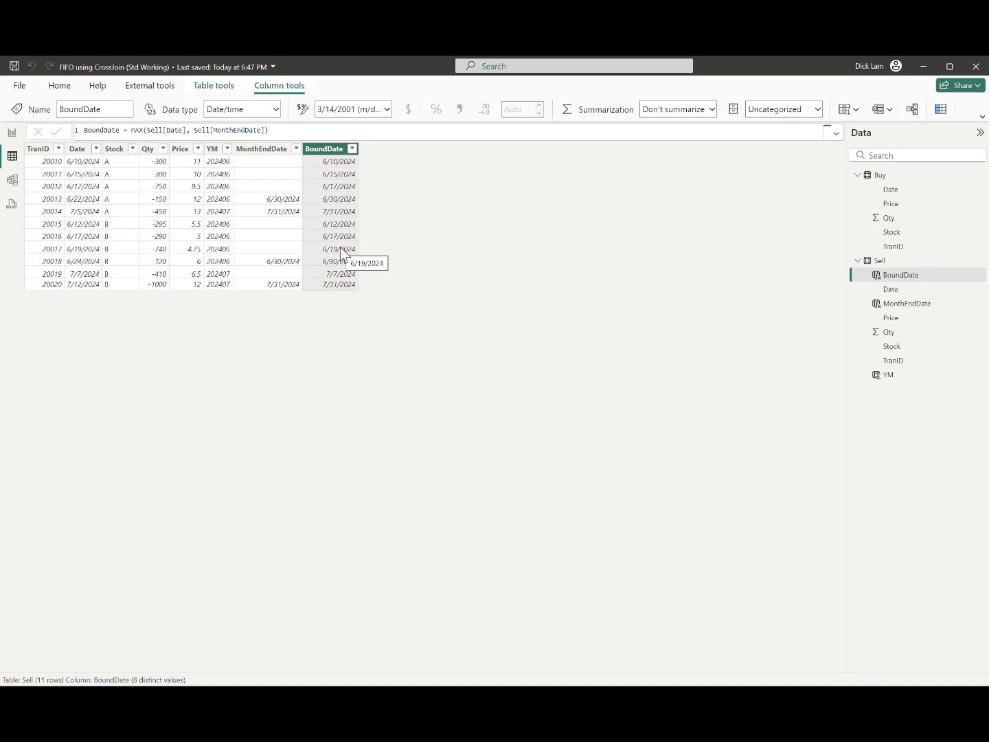
{"action": "left_click", "coordinate": [463, 294]}
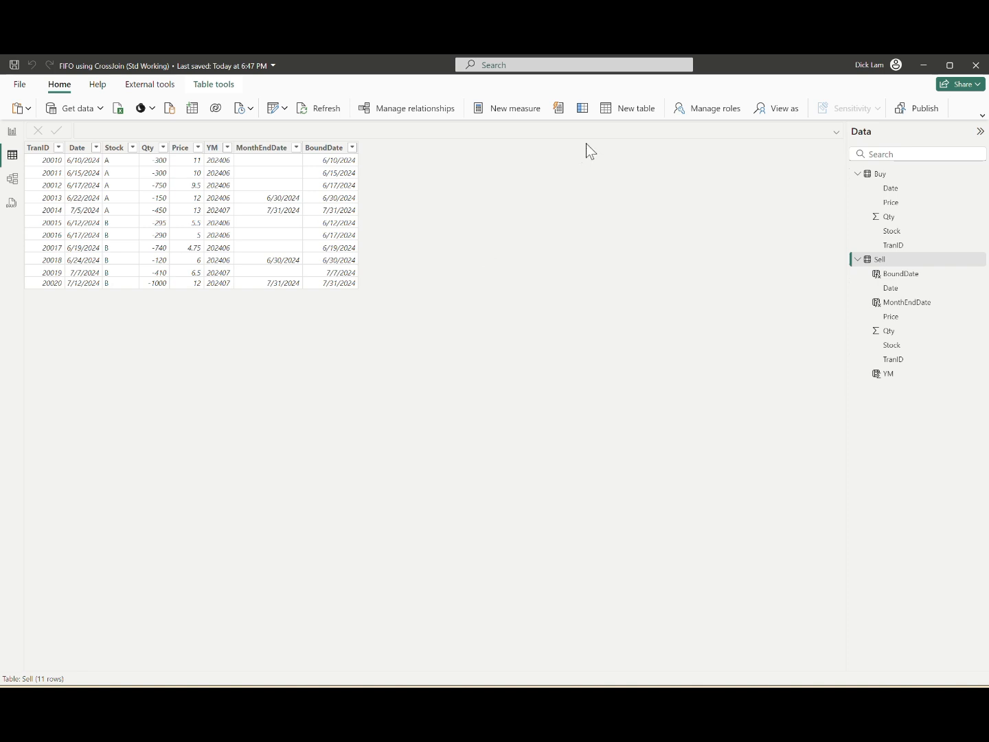
Step: Start a new calculated table named FifoData with CROSSJOIN, leaving an indented line for its first table argument
{"action": "left_click", "coordinate": [620, 113]}
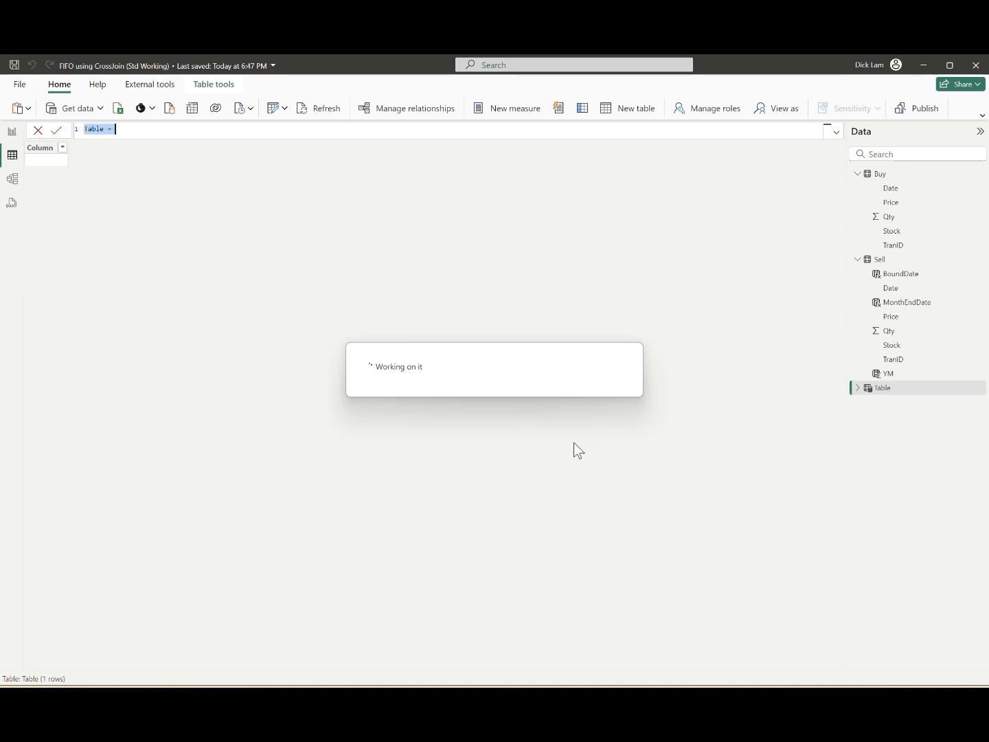
{"action": "type", "text": "FifoData "}
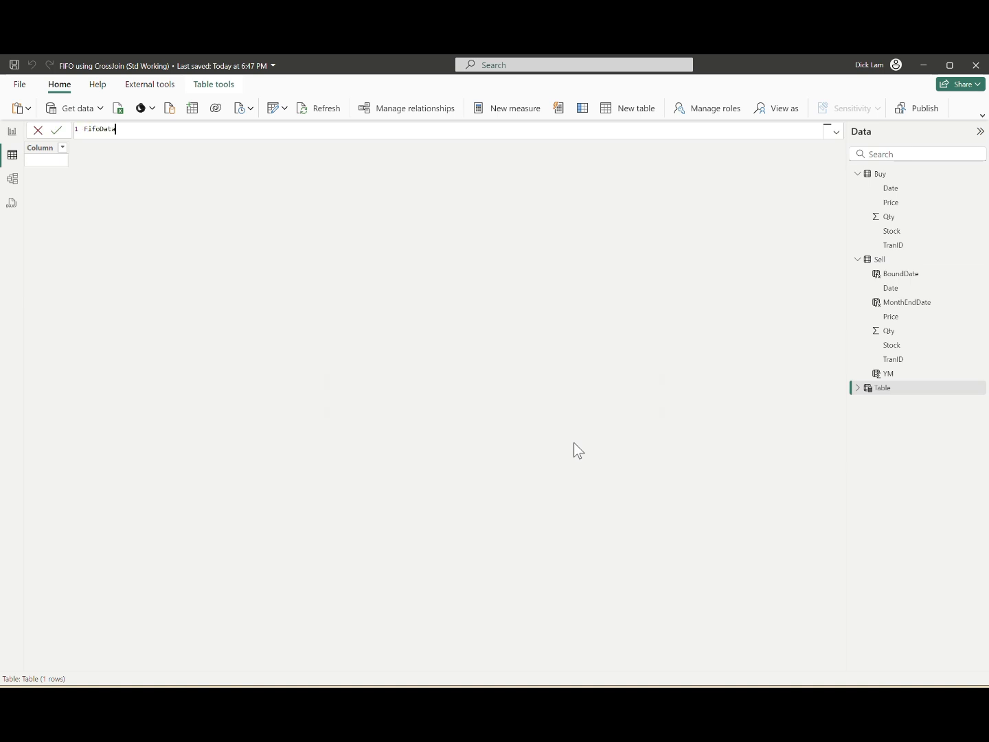
{"action": "type", "text": "= Cros"}
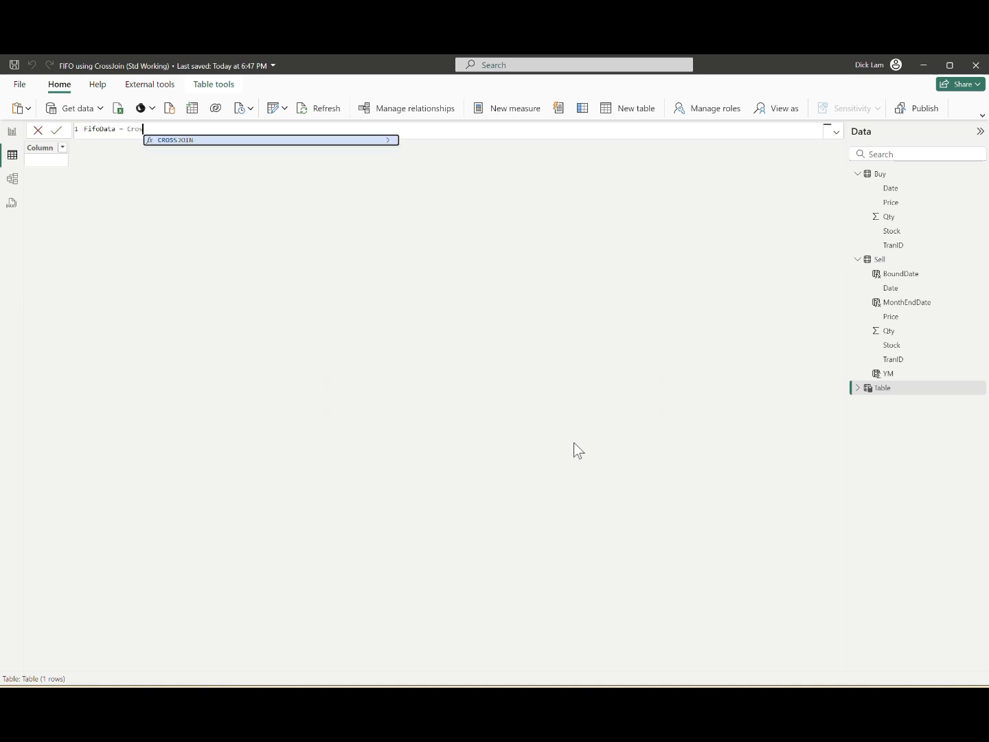
{"action": "key", "text": "Tab"}
{"action": "key", "text": "shift+Return"}
{"action": "key", "text": "Tab"}
{"action": "key", "text": "Tab"}
{"action": "key", "text": "Tab"}
{"action": "key", "text": "Tab"}
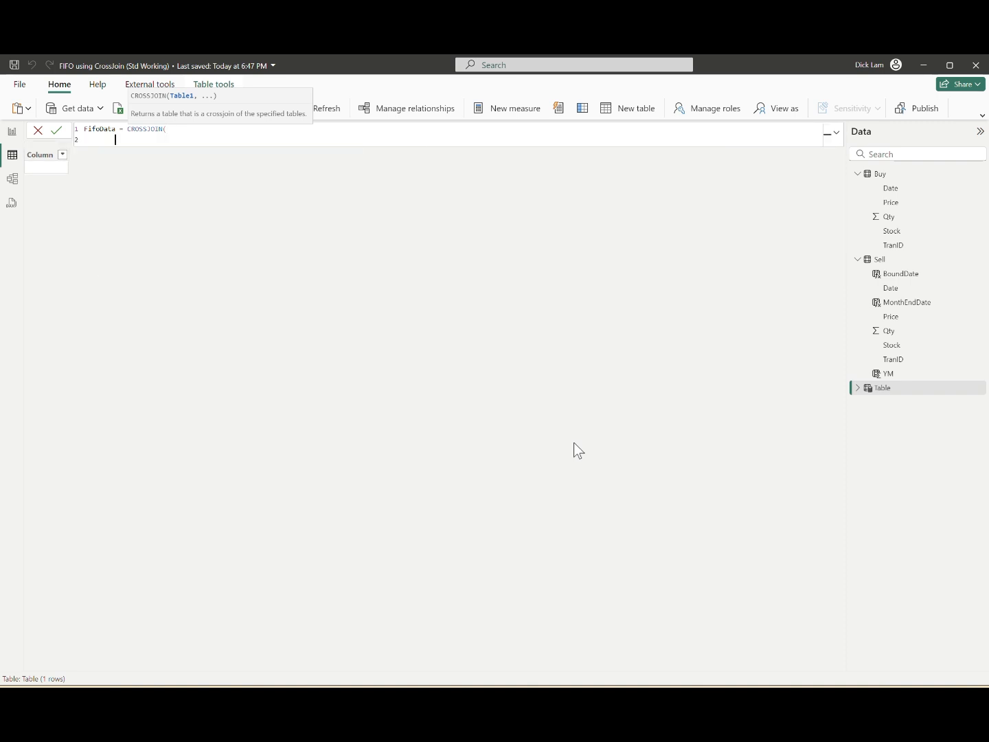
Step: Add SELECTCOLUMNS over Sell as the first table, returning SellStock from Sell[Stock], SellDate from Sell[Date] and SellID from Sell[TranID]
{"action": "type", "text": "selectco"}
{"action": "key", "text": "Tab"}
{"action": "type", "text": "Sell,"}
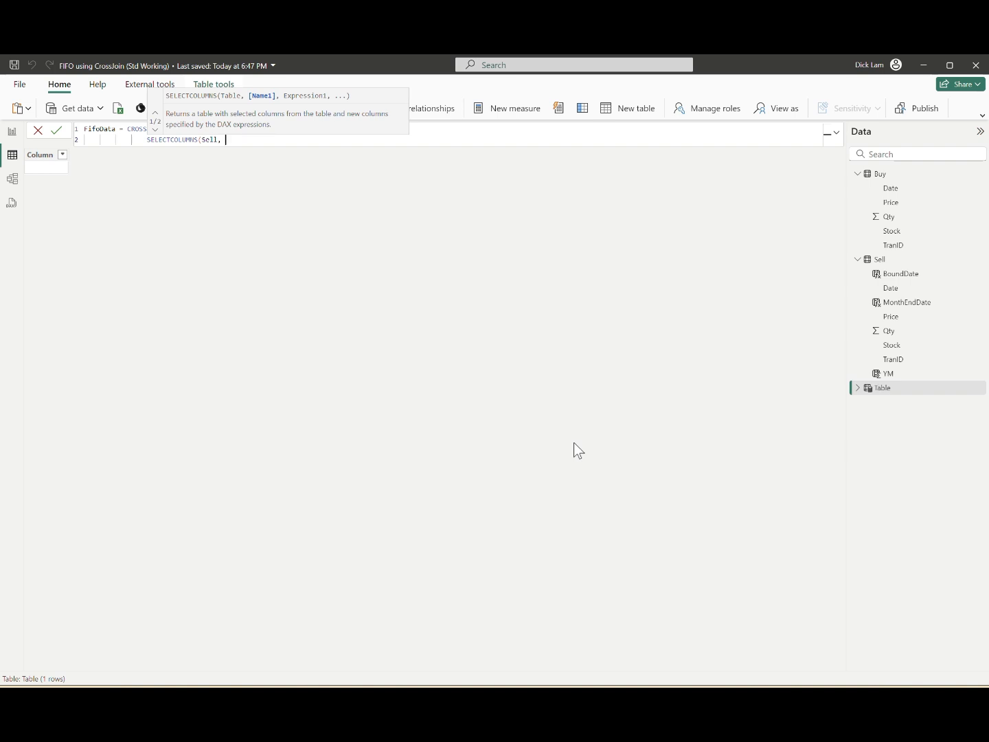
{"action": "type", "text": "\"SellStock\", Sell[Stock], "}
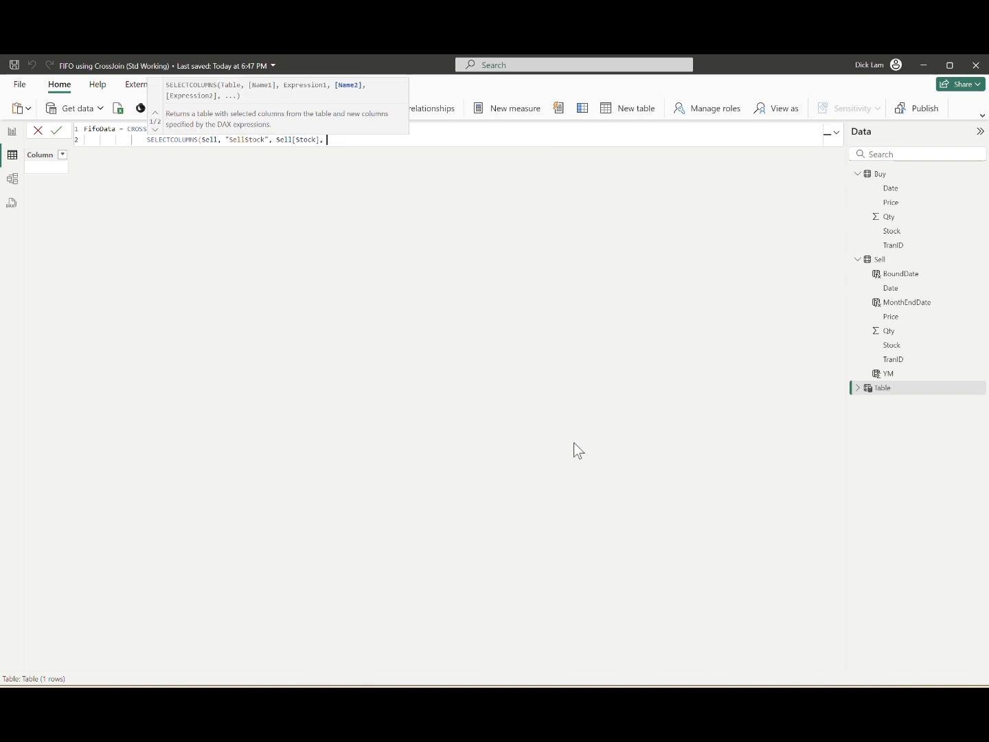
{"action": "type", "text": "\"SellDate\", "}
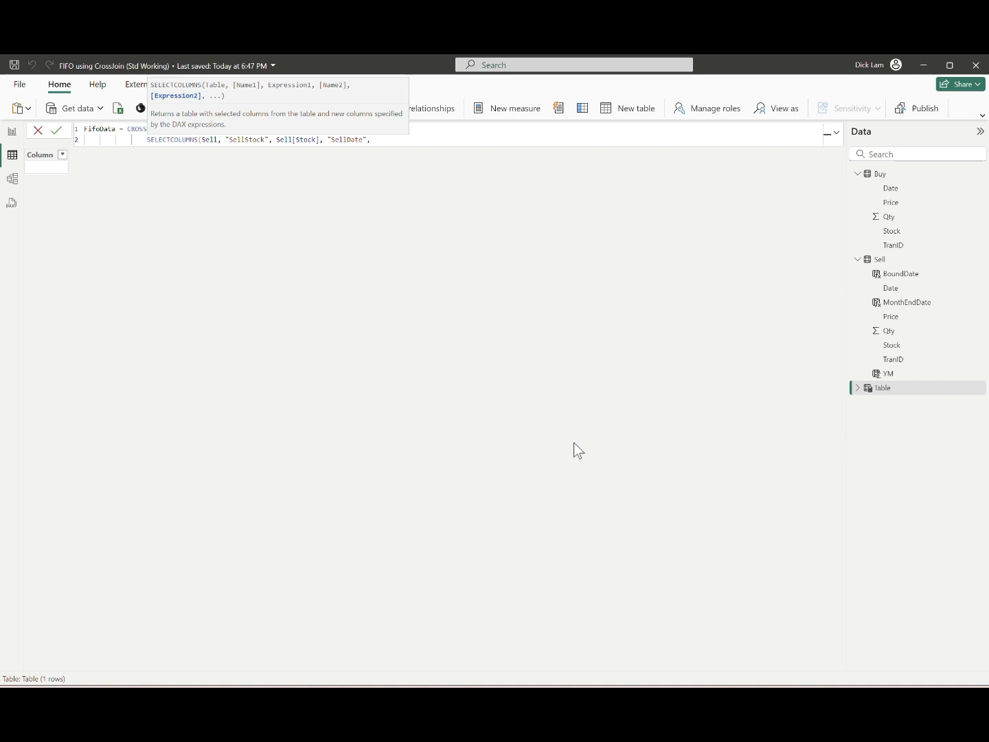
{"action": "type", "text": "Sell[Date], "}
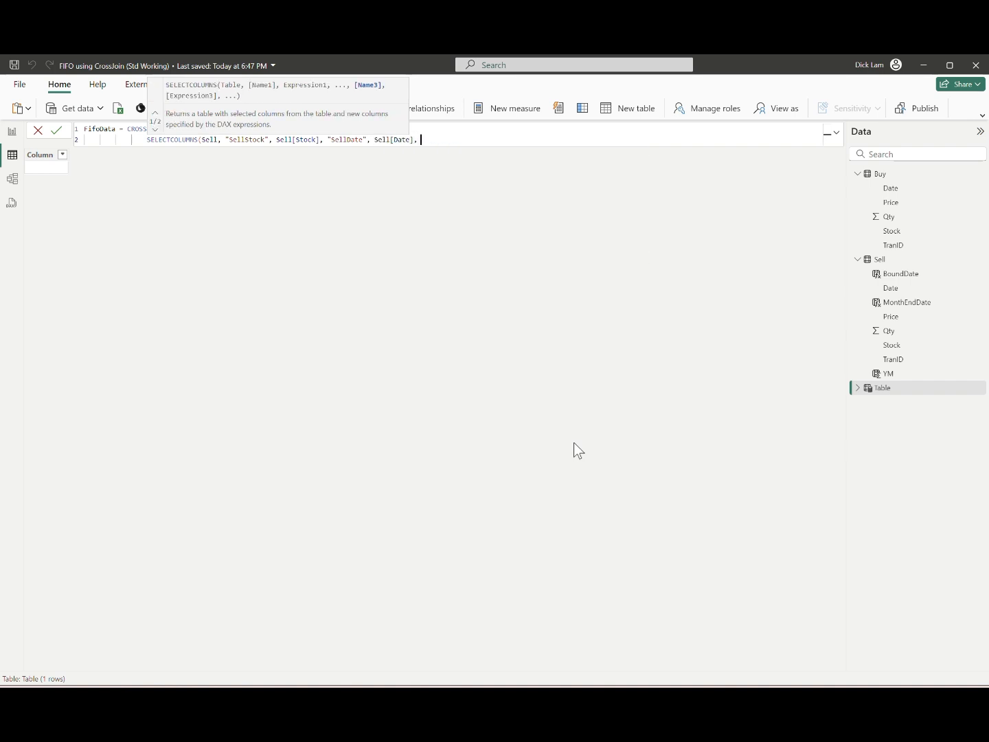
{"action": "type", "text": "\"SellID\", "}
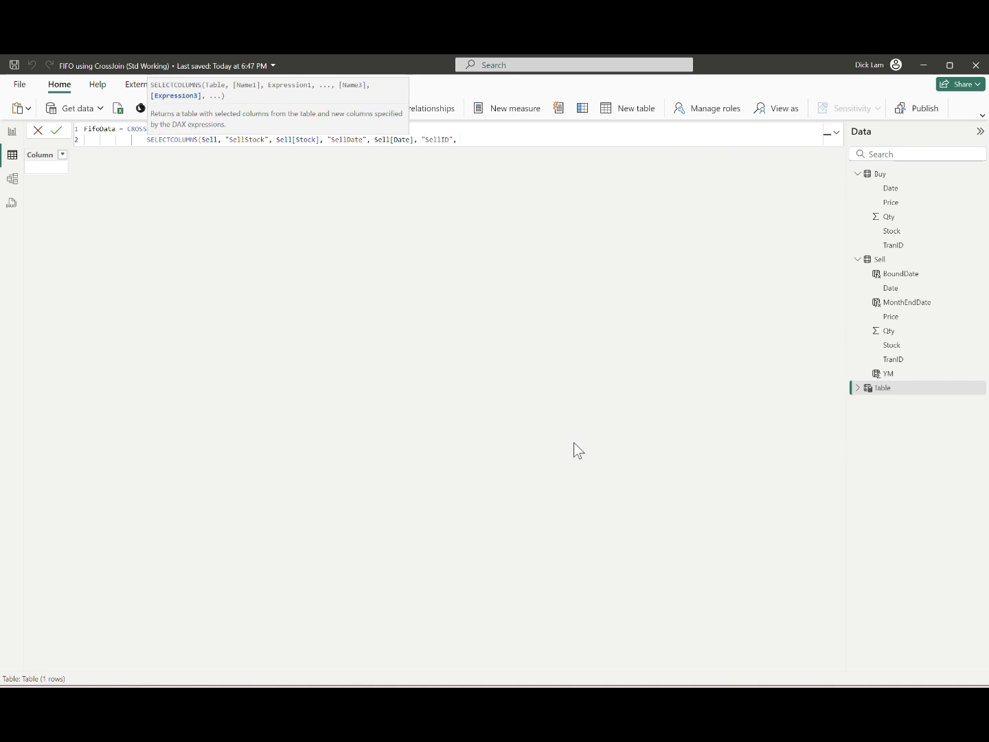
{"action": "type", "text": "Sell[TranID], "}
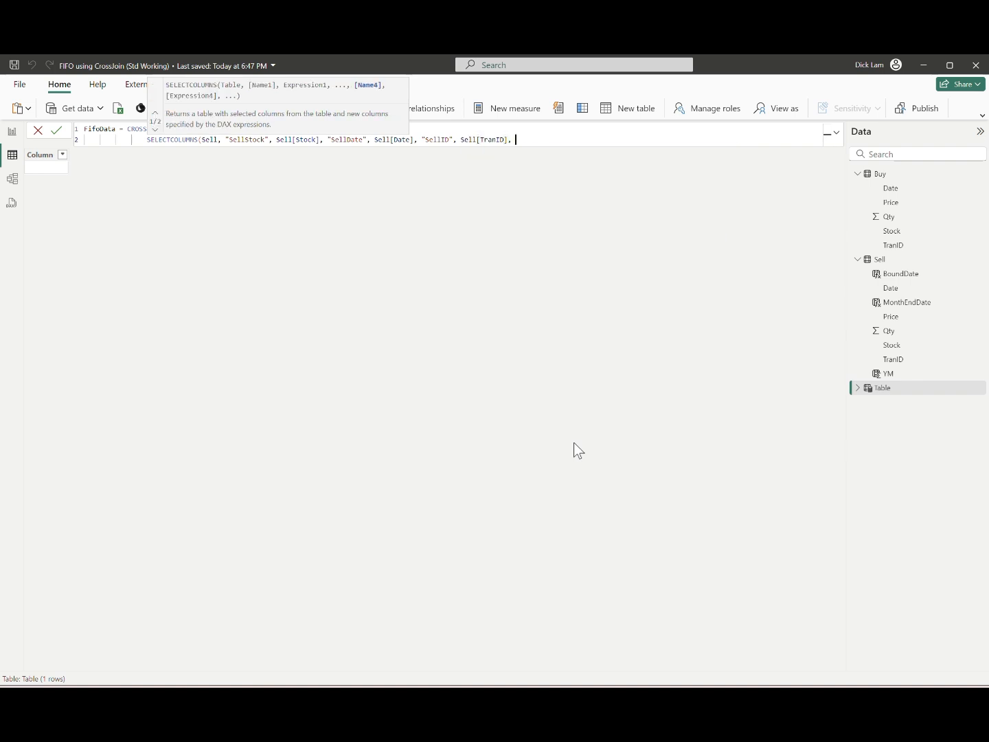
{"action": "type", "text": "\"SellPrice\", "}
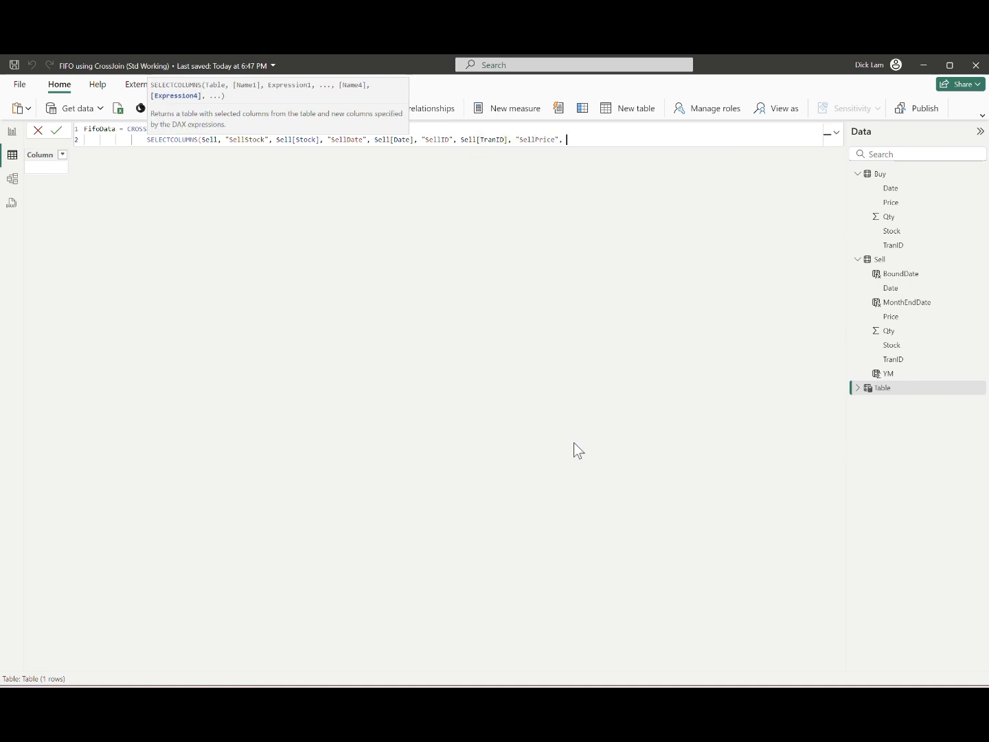
{"action": "type", "text": "price"}
Step: Extend the Sell column list with SellPrice from Sell[Price] and SellQty from Sell[Qty]
{"action": "key", "text": "Down"}
{"action": "key", "text": "Down"}
{"action": "key", "text": "Down"}
{"action": "key", "text": "Tab"}
{"action": "type", "text": ", \"SellQty\", qty"}
{"action": "key", "text": "Tab"}
Step: Add a MonthEndDate column to the Sell column list, taken from Sell[MonthEndDate]
{"action": "type", "text": ", \"Mon"}
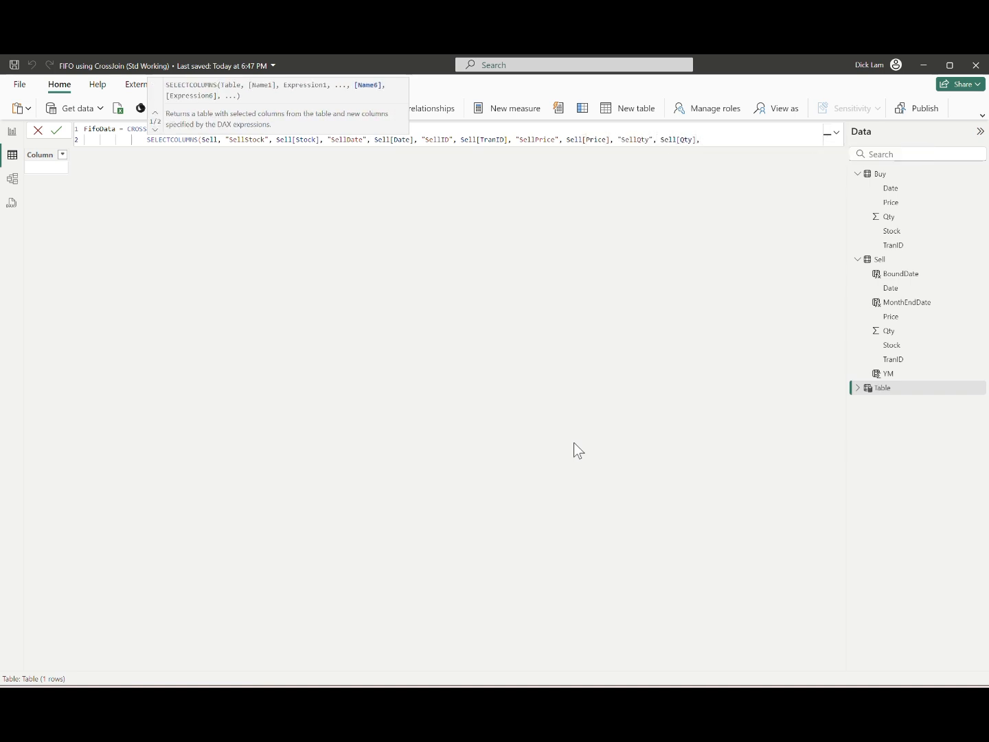
{"action": "type", "text": "thEndDate\", month"}
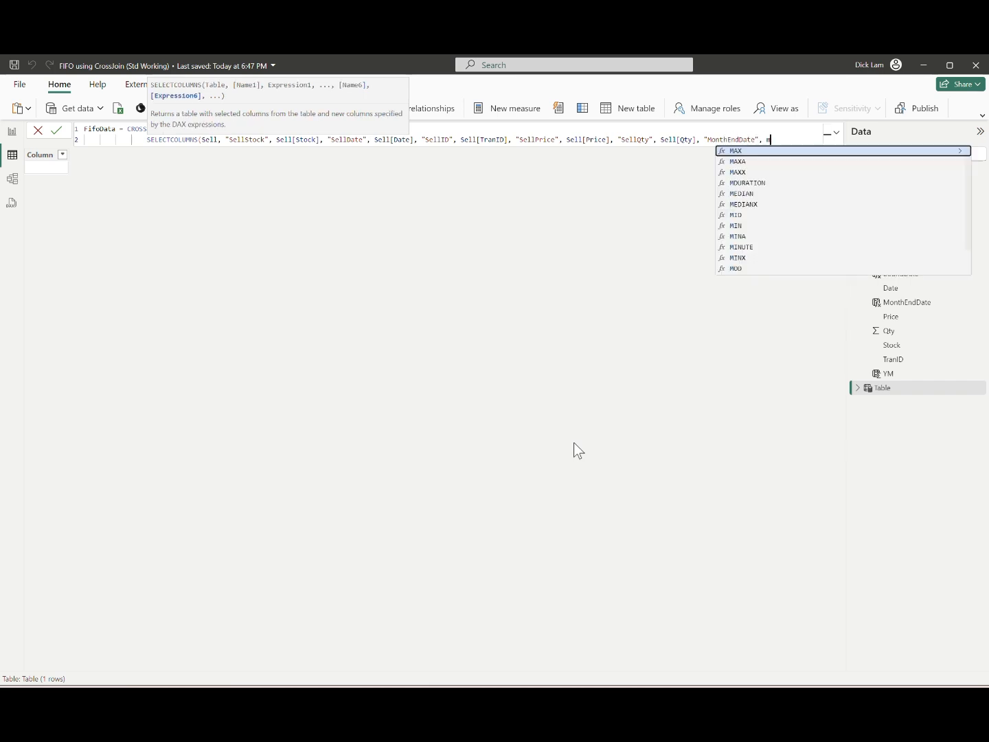
{"action": "key", "text": "Down"}
{"action": "key", "text": "Down"}
{"action": "key", "text": "Down"}
{"action": "key", "text": "Down"}
{"action": "key", "text": "Tab"}
{"action": "type", "text": ", "}
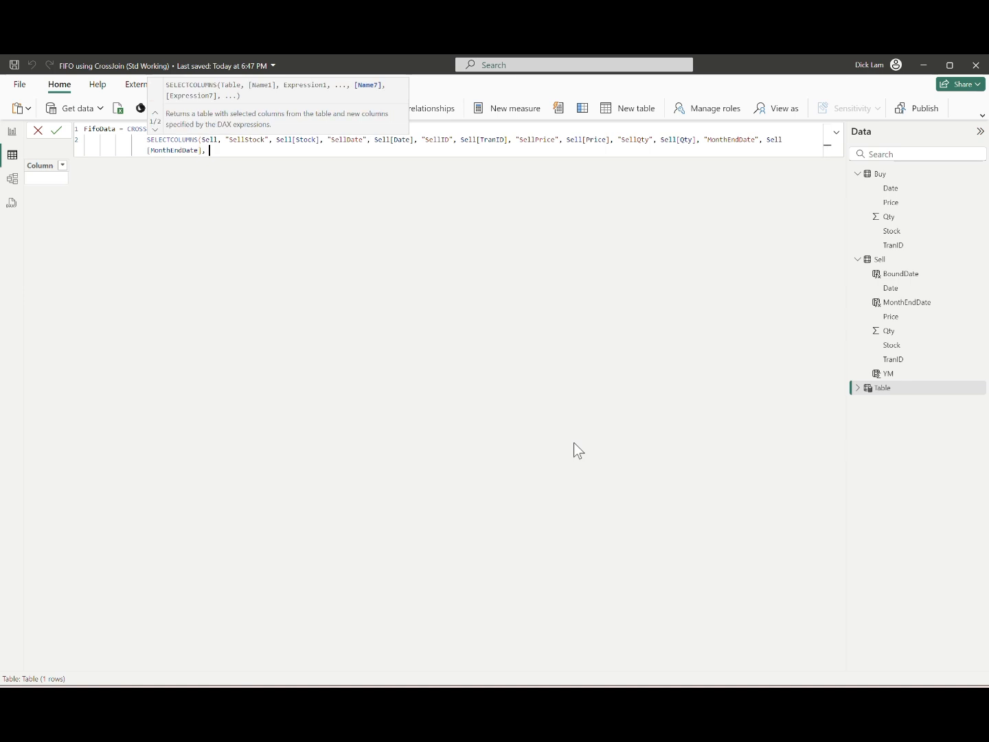
{"action": "type", "text": "\""}
{"action": "type", "text": "SellYM\""}
{"action": "type", "text": ", Sell[YM], \""}
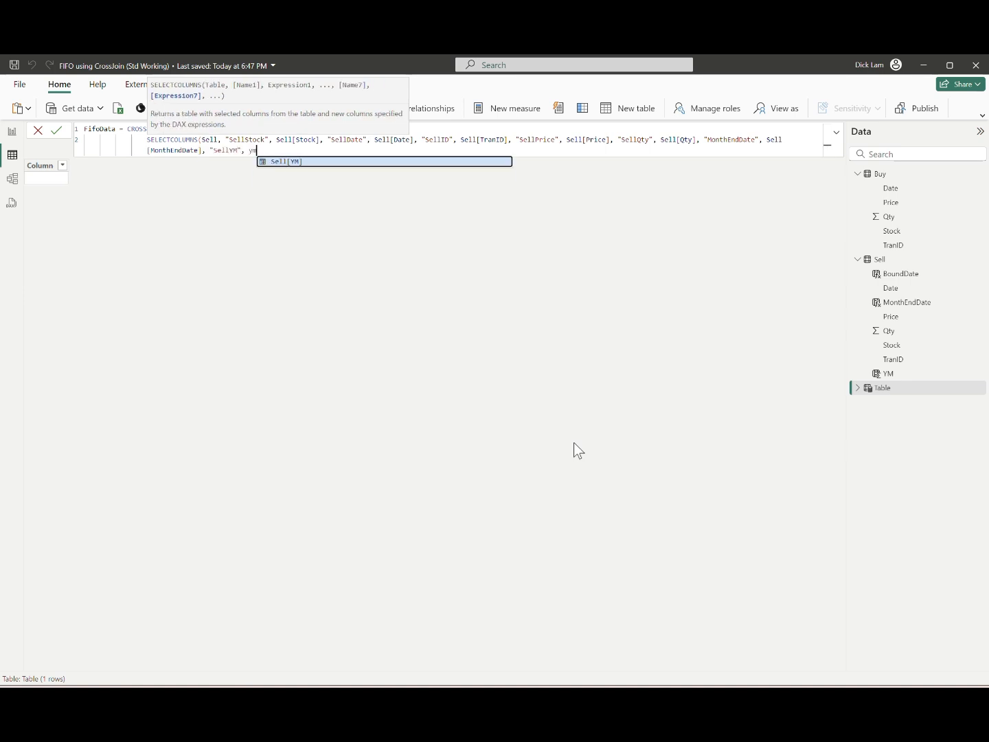
{"action": "type", "text": "B"}
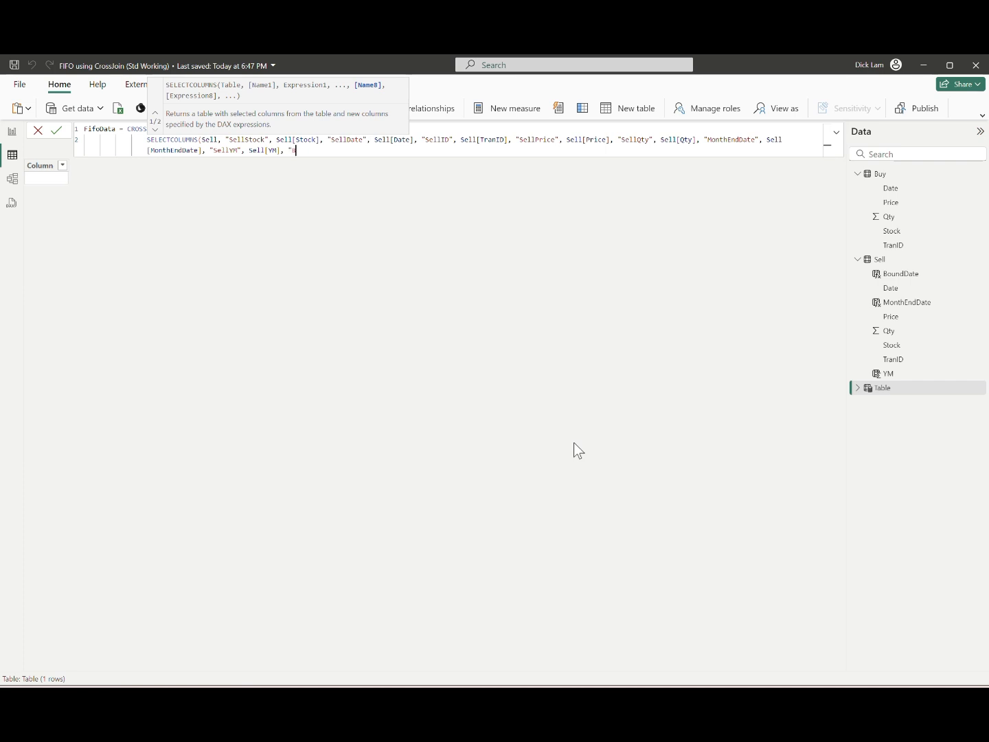
{"action": "type", "text": "oundDate\", Sell[BoundDate]),"}
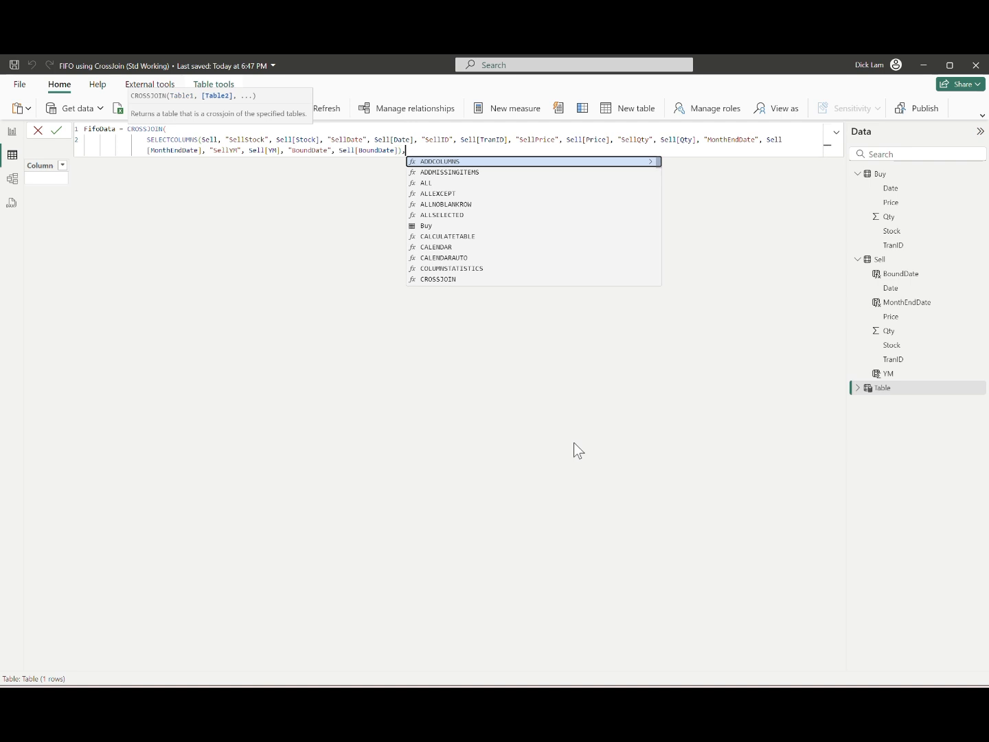
Step: After a blank line, add SELECTCOLUMNS over Buy with BuyStock from Buy[Stock], BuyDate from Buy[Date] and BuyID from Buy[TranID]
{"action": "key", "text": "shift+Return"}
{"action": "key", "text": "shift+Return"}
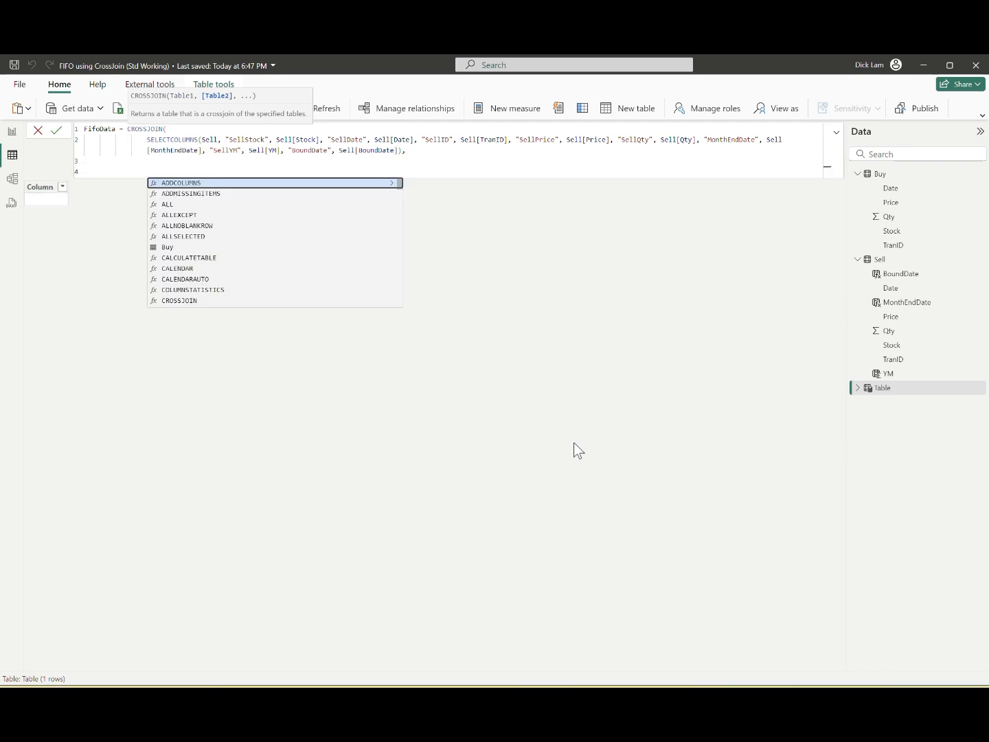
{"action": "type", "text": "SELECTCOLUMNS(Buy, \""}
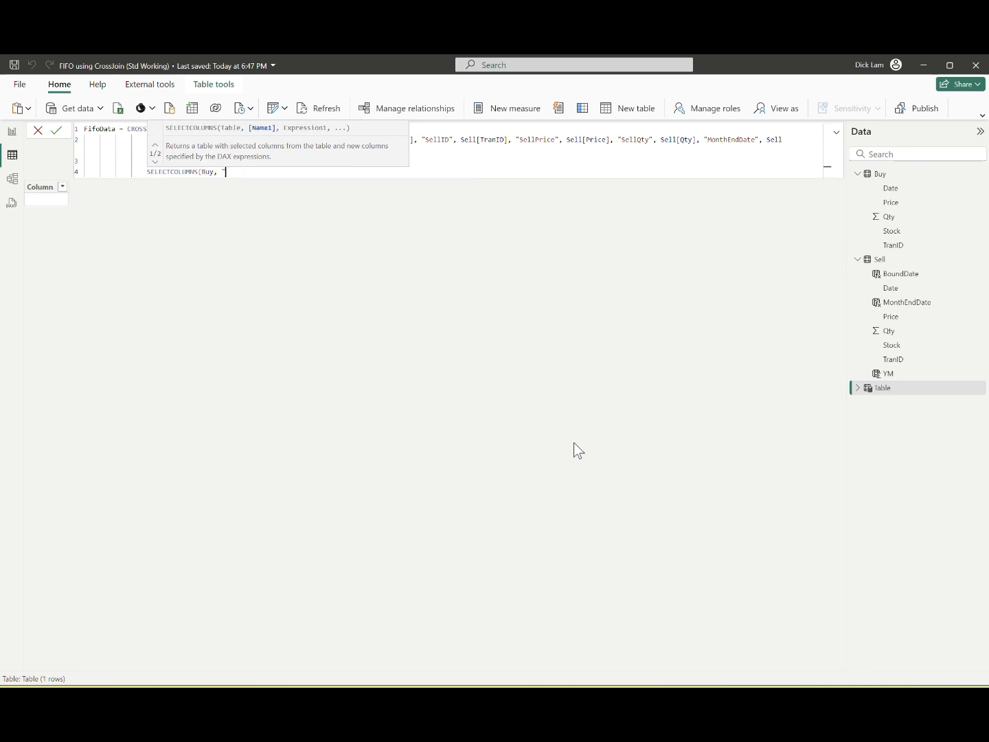
{"action": "type", "text": "BuyStock\", s"}
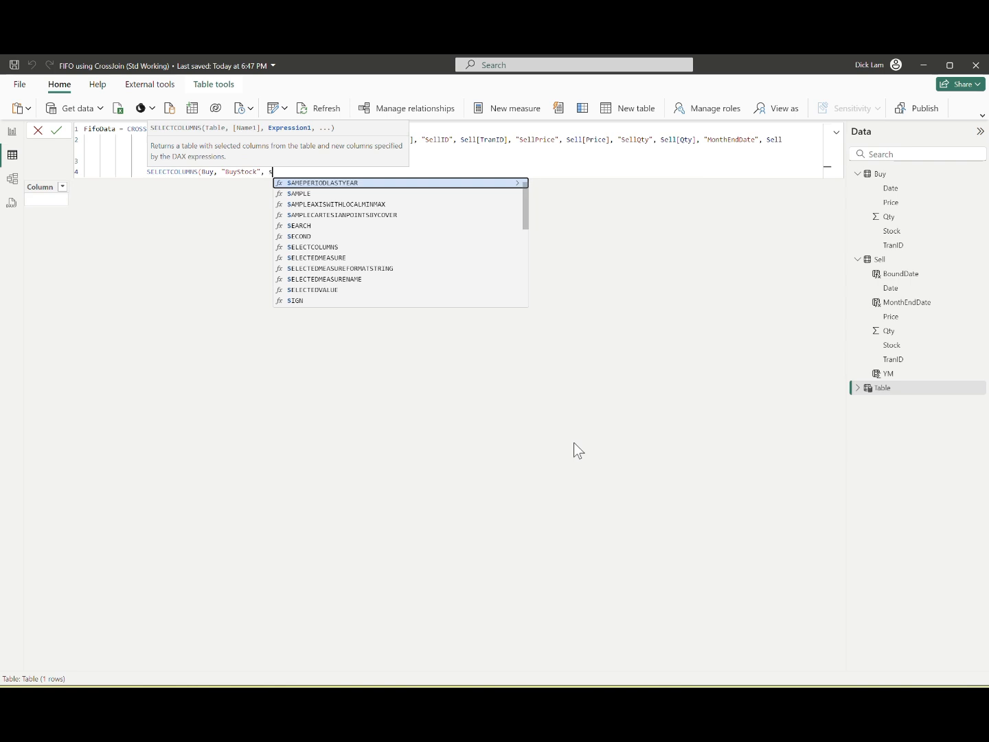
{"action": "key", "text": "BackSpace"}
{"action": "type", "text": "Buy[Stock], \"BuyDate\""}
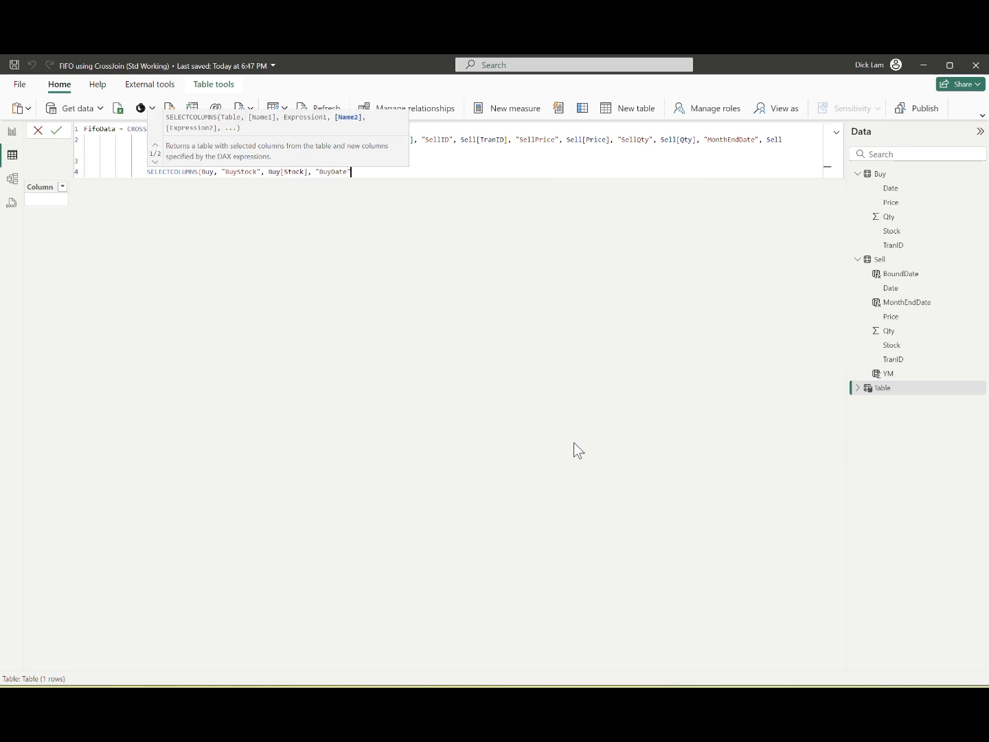
{"action": "type", "text": ", Buy[Date],"}
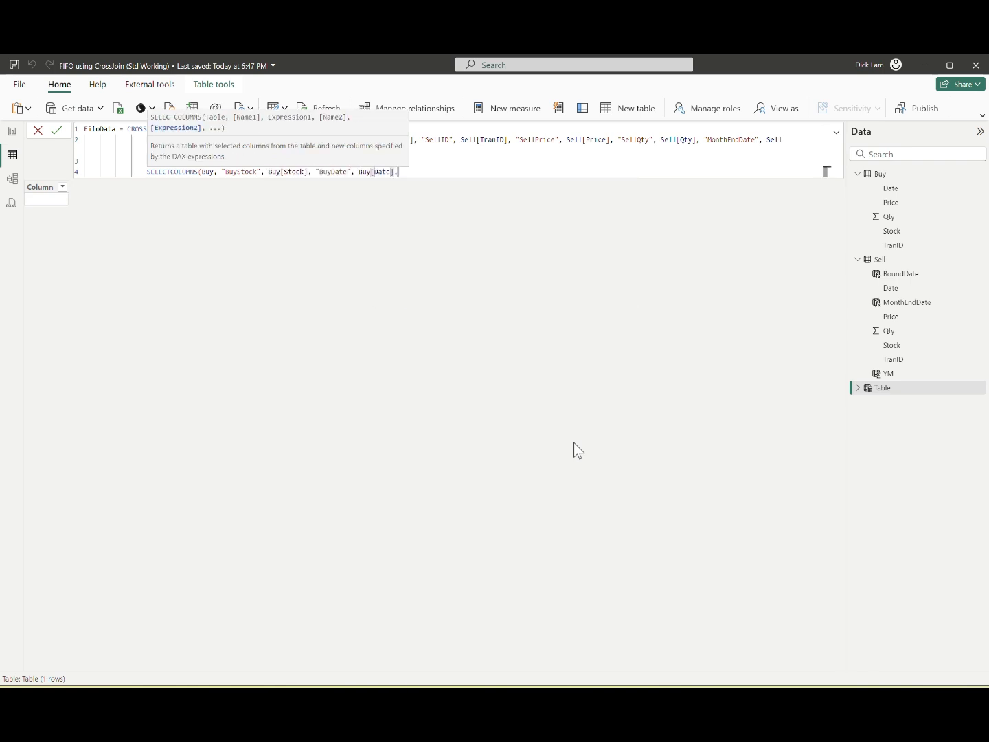
{"action": "type", "text": " \"BuyID\", Buy[TranID], "}
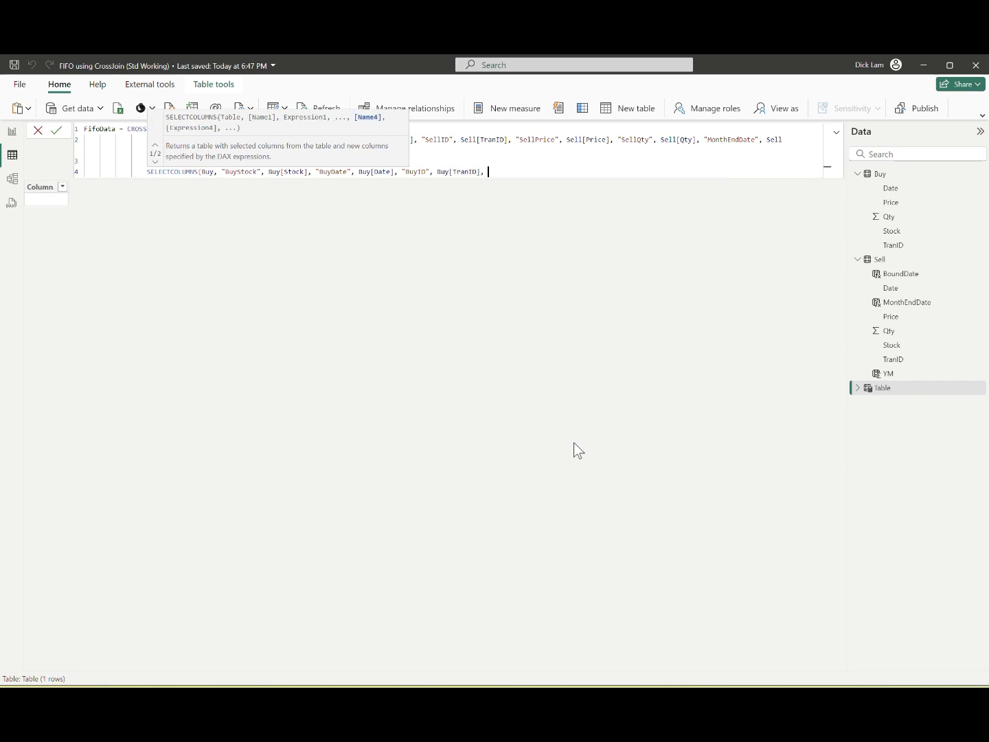
{"action": "type", "text": "\"SellPrice\", price"}
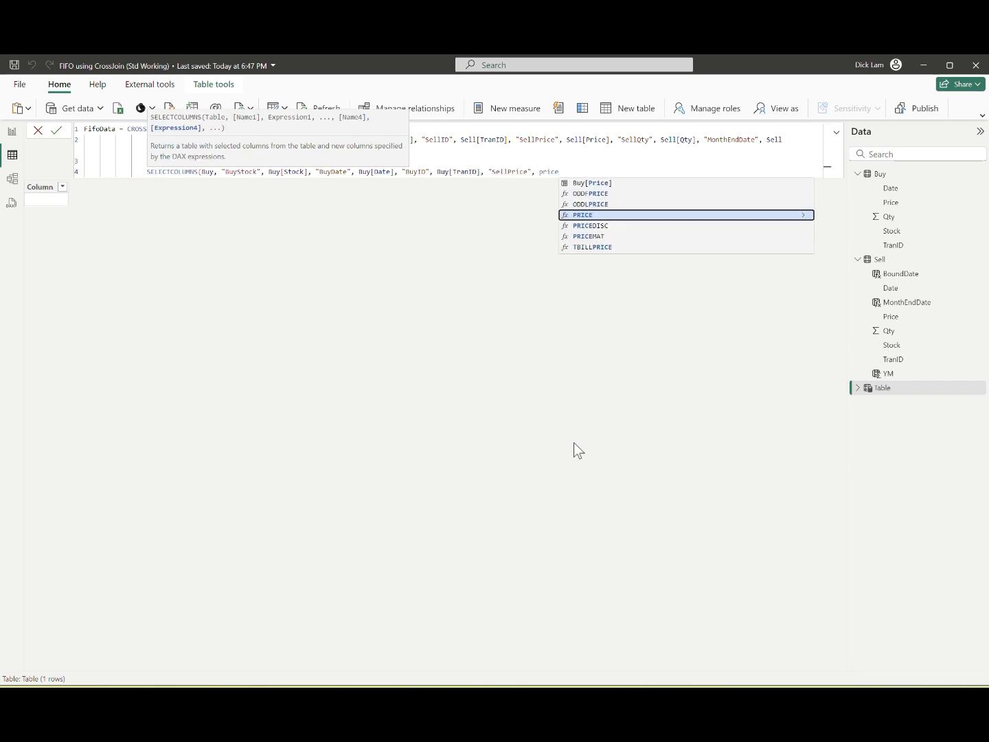
Step: Add a column named SellPrice, taken from Buy[Price], to the Buy column list
{"action": "key", "text": "Up"}
{"action": "key", "text": "Up"}
{"action": "key", "text": "Up"}
{"action": "key", "text": "Tab"}
{"action": "type", "text": ", \"S"}
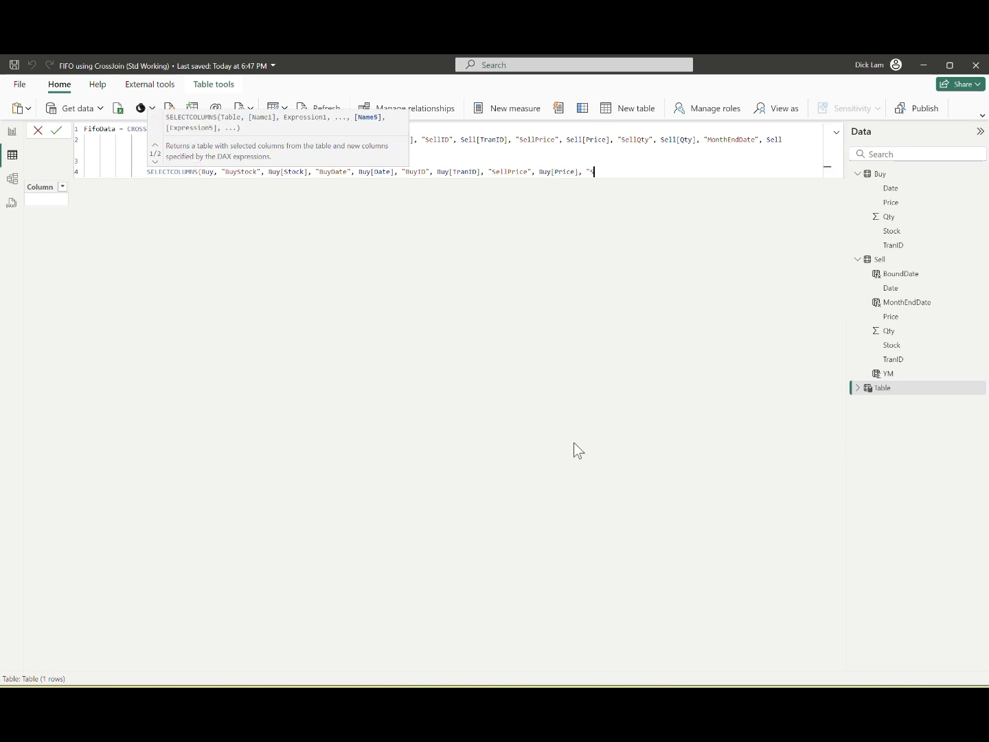
{"action": "type", "text": "el"}
Step: Rename the SellPrice column in the Buy SELECTCOLUMNS to BuyPrice and clear the partly entered next column name
{"action": "key", "text": "Left"}
{"action": "key", "text": "Left"}
{"action": "key", "text": "Left"}
{"action": "key", "text": "Left"}
{"action": "key", "text": "Left"}
{"action": "key", "text": "Left"}
{"action": "key", "text": "Left"}
{"action": "key", "text": "Left"}
{"action": "key", "text": "Left"}
{"action": "key", "text": "Left"}
{"action": "key", "text": "Left"}
{"action": "key", "text": "Left"}
{"action": "key", "text": "Left"}
{"action": "key", "text": "Left"}
{"action": "key", "text": "Left"}
{"action": "key", "text": "Left"}
{"action": "key", "text": "Left"}
{"action": "key", "text": "Left"}
{"action": "key", "text": "Left"}
{"action": "key", "text": "Left"}
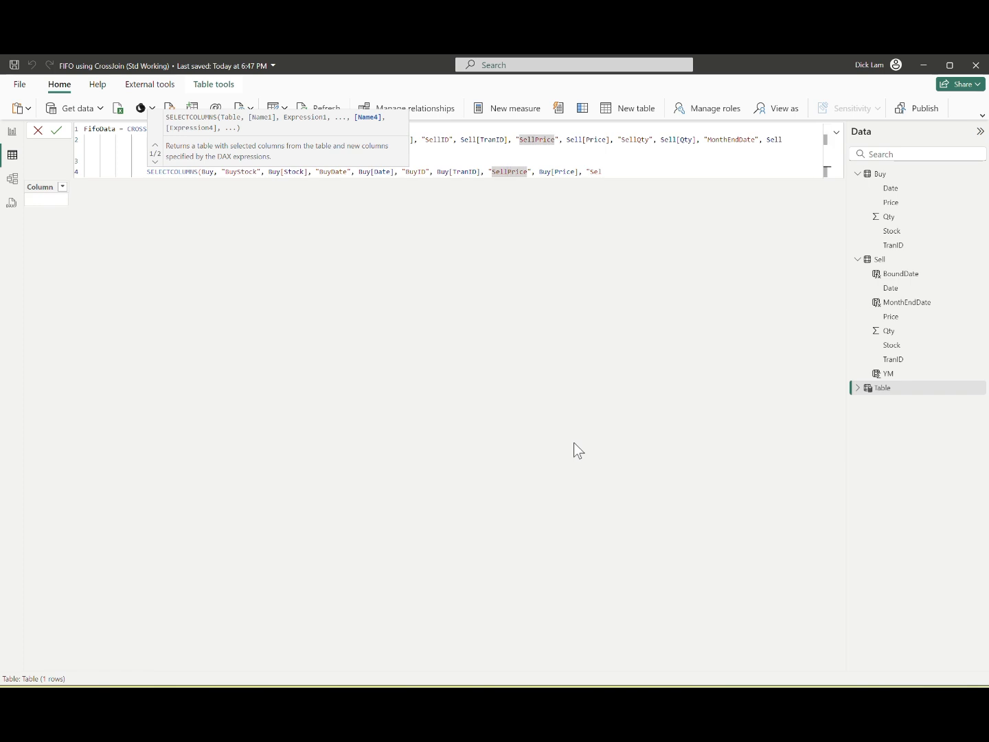
{"action": "key", "text": "BackSpace"}
{"action": "key", "text": "BackSpace"}
{"action": "key", "text": "BackSpace"}
{"action": "key", "text": "BackSpace"}
{"action": "type", "text": "Buy"}
{"action": "key", "text": "End"}
{"action": "key", "text": "BackSpace"}
{"action": "key", "text": "BackSpace"}
{"action": "key", "text": "BackSpace"}
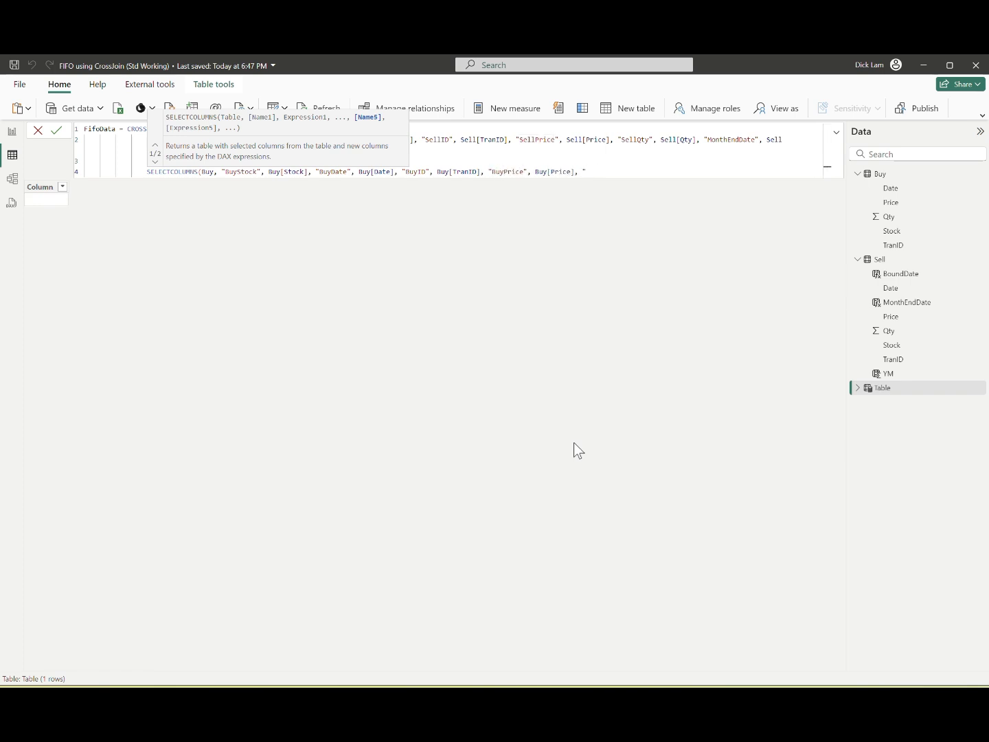
Step: Add BuyQty from Buy[Qty], close both functions, and commit the FifoData table
{"action": "type", "text": "BuyQty\", Buy[Qty])"}
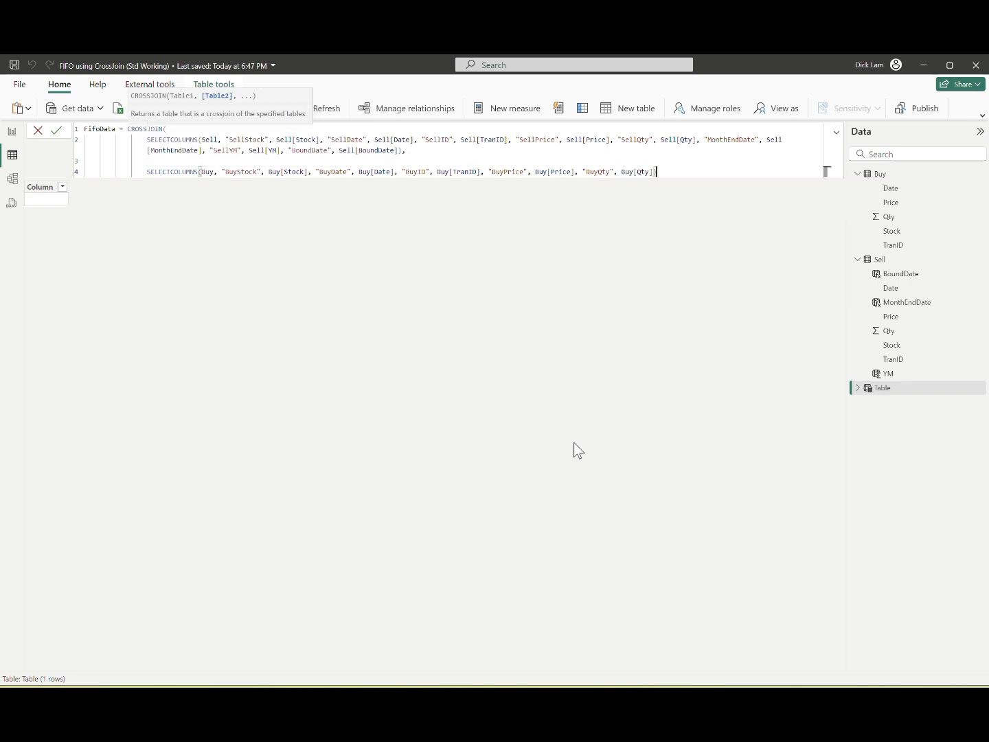
{"action": "type", "text": ")"}
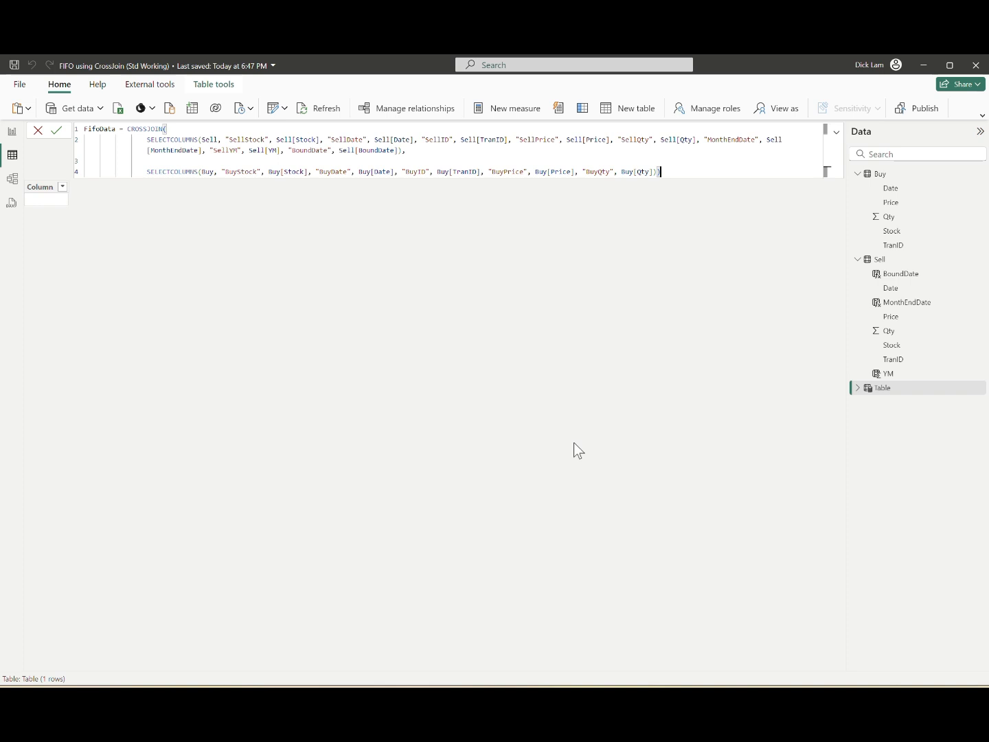
{"action": "key", "text": "Return"}
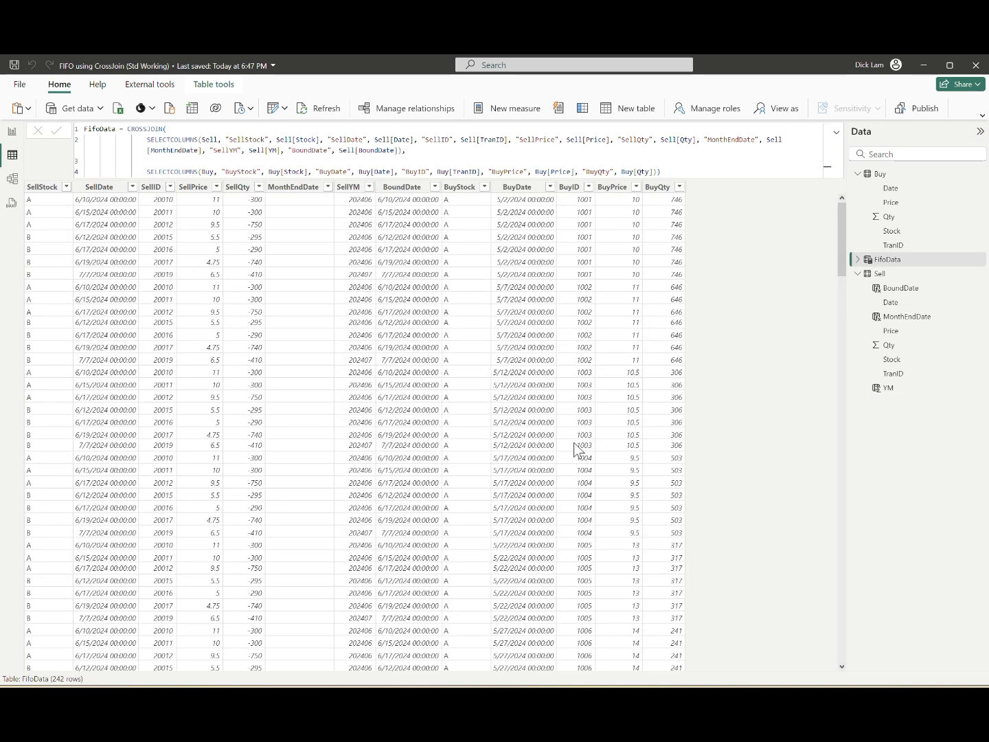
Step: Expand FifoData's field list and view the rows of the Buy and Sell tables
{"action": "left_click", "coordinate": [858, 259]}
{"action": "left_click", "coordinate": [913, 176]}
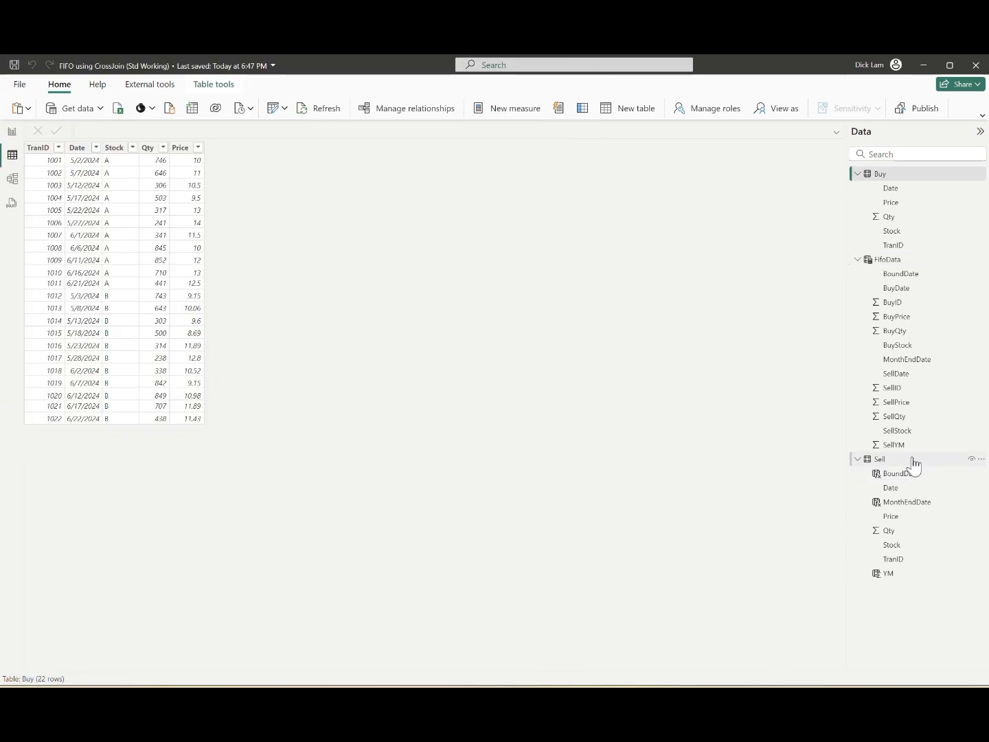
{"action": "left_click", "coordinate": [913, 460]}
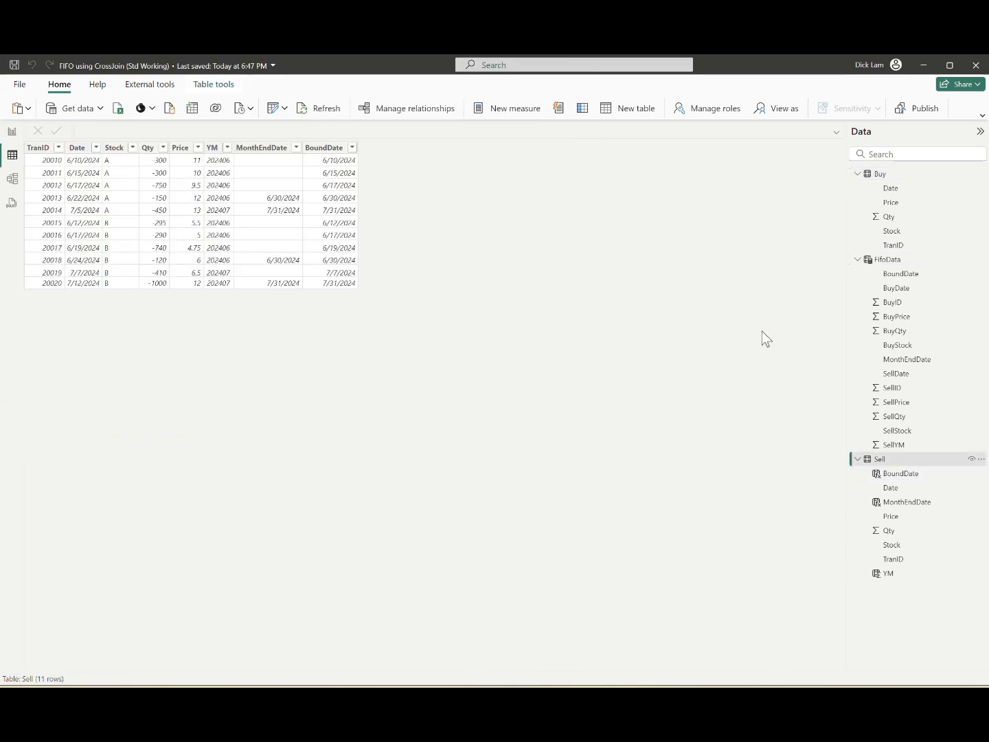
Step: Filter the FifoData table to show only rows whose SellStock is A
{"action": "left_click", "coordinate": [892, 259]}
{"action": "left_click", "coordinate": [67, 187]}
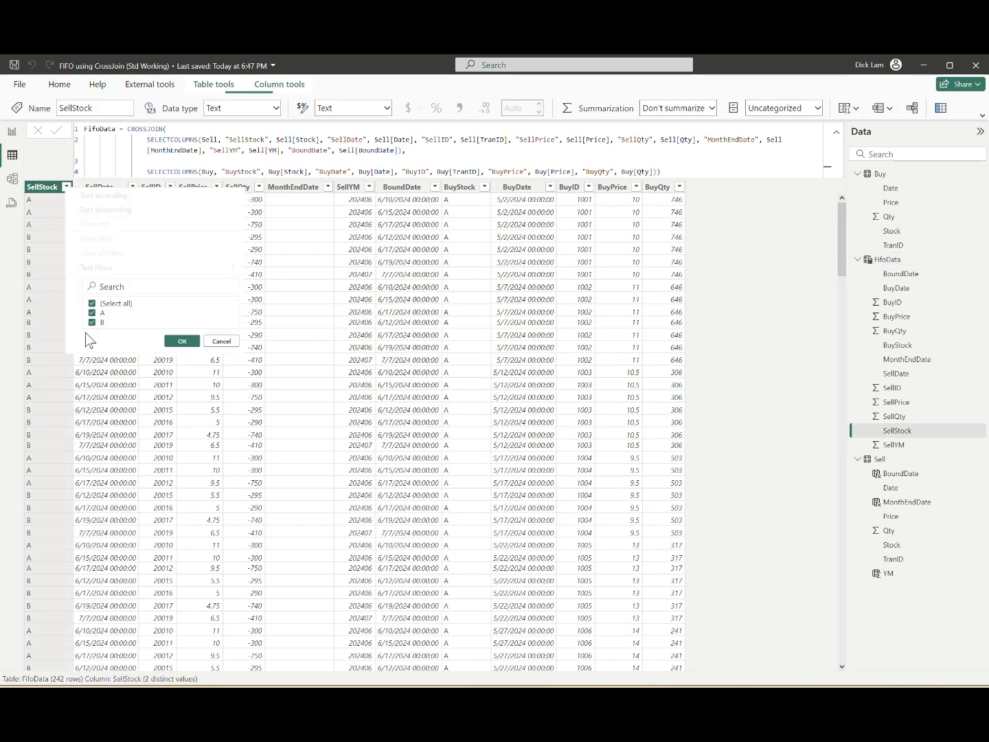
{"action": "left_click", "coordinate": [102, 322]}
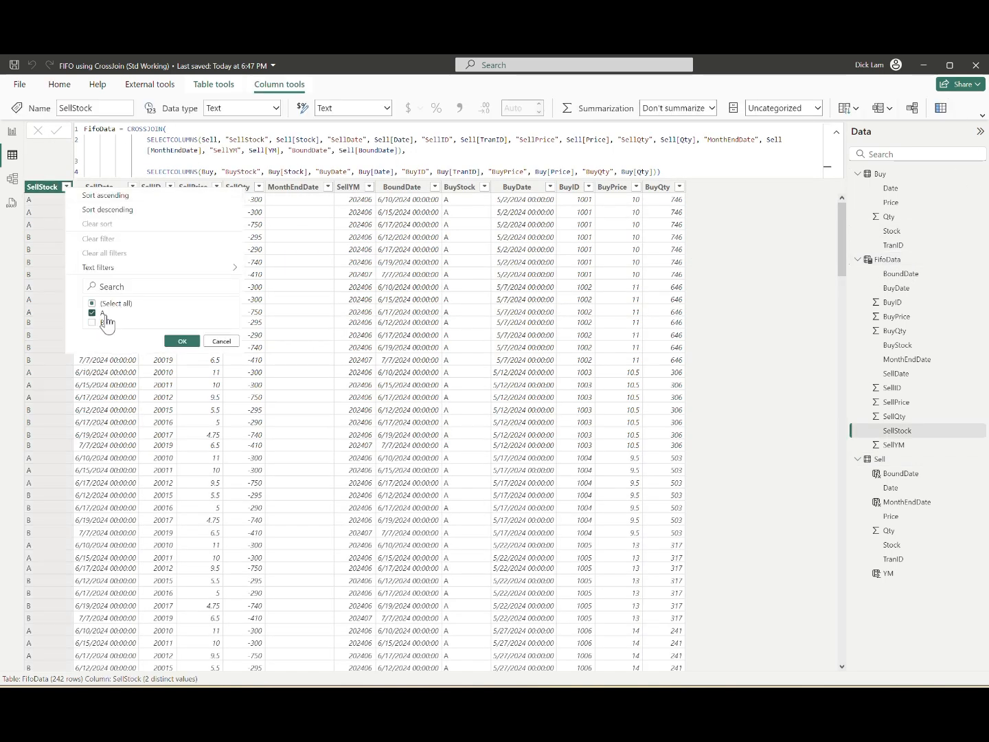
{"action": "left_click", "coordinate": [182, 341]}
Step: Format FifoData's SellDate column as 3/14/2001 (m/d/yyyy)
{"action": "left_click", "coordinate": [109, 194]}
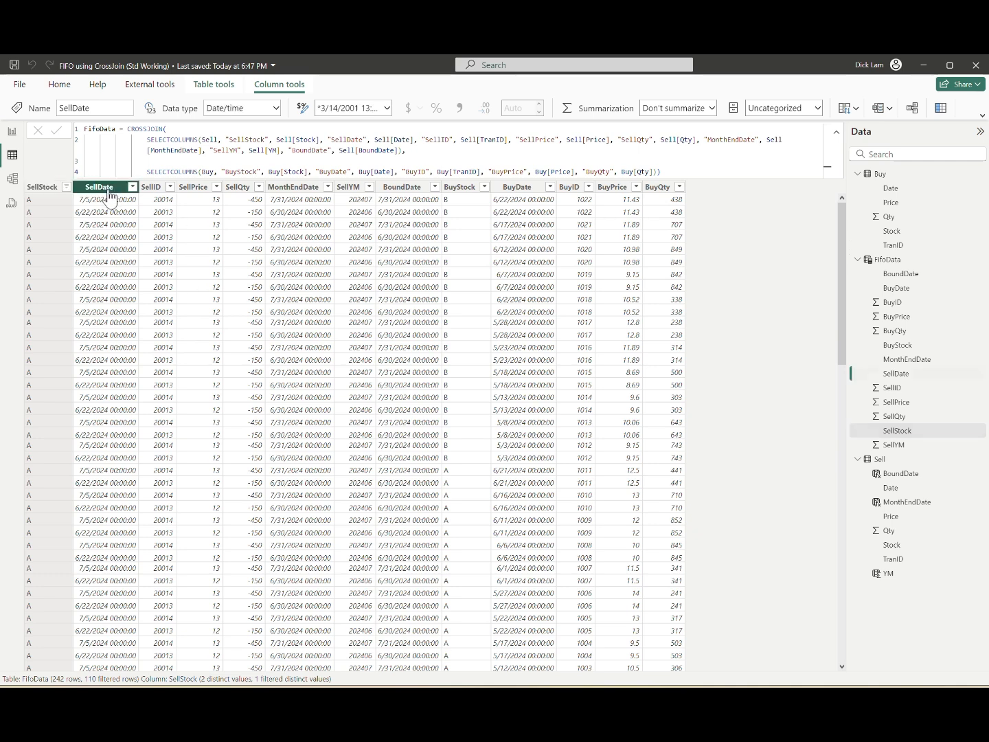
{"action": "left_click", "coordinate": [387, 107]}
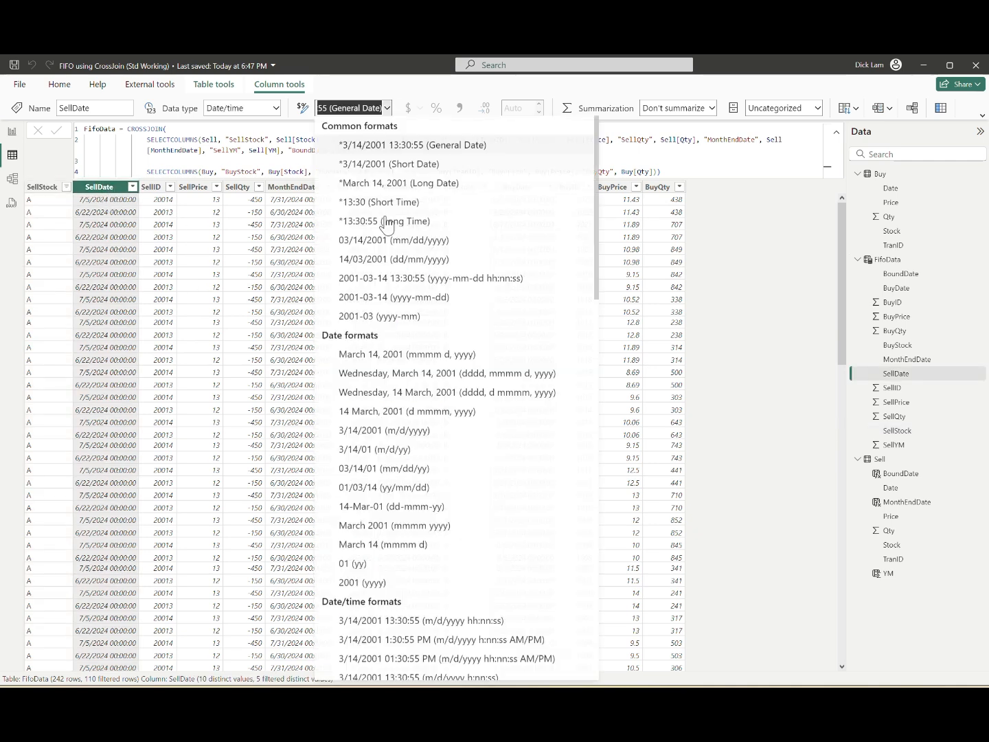
{"action": "left_click", "coordinate": [435, 437]}
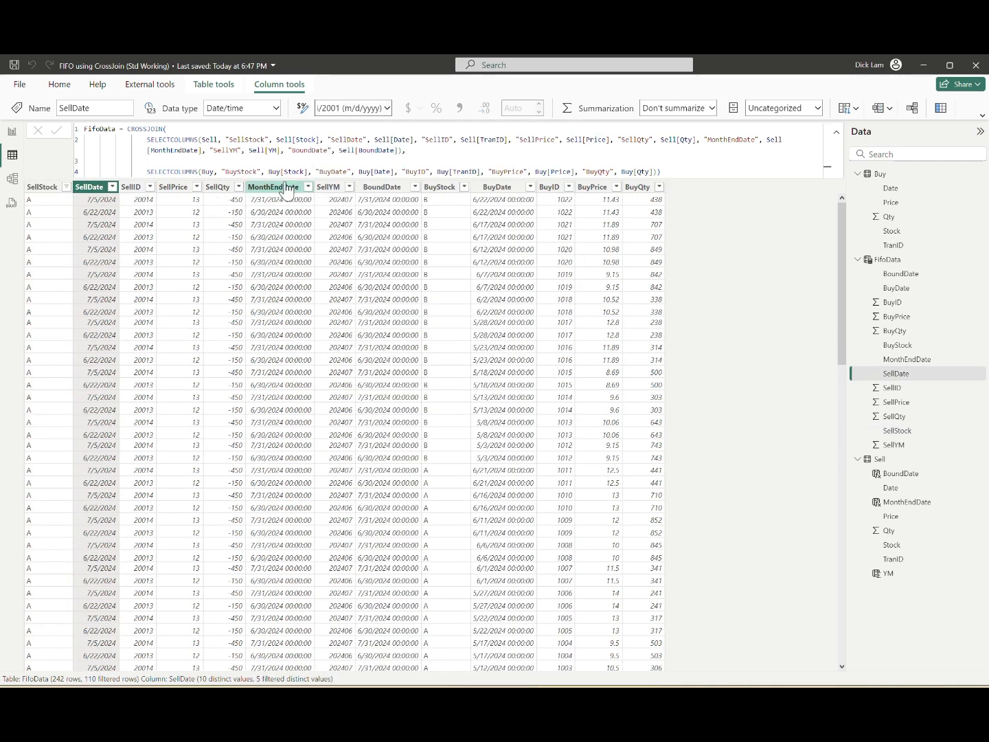
Step: Format FifoData's MonthEndDate column as m/d/yyyy without the time
{"action": "left_click", "coordinate": [274, 187]}
{"action": "left_click", "coordinate": [388, 108]}
{"action": "key", "text": "Escape"}
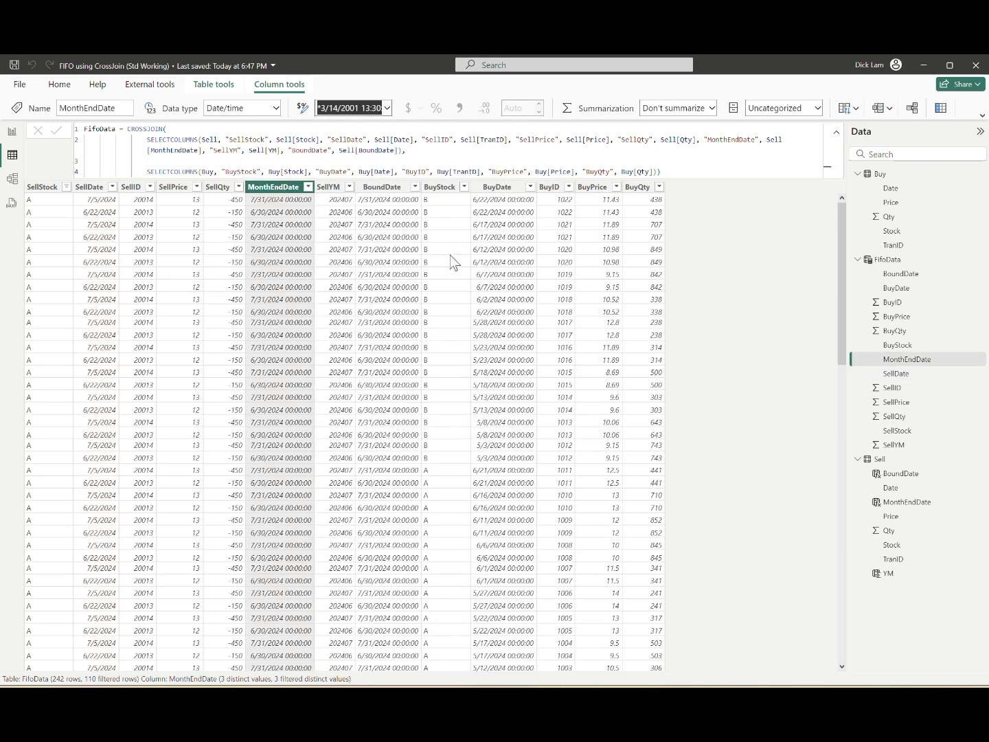
Step: Format FifoData's BoundDate and BuyDate columns as 3/14/2001 (m/d/yyyy)
{"action": "left_click", "coordinate": [415, 186]}
{"action": "left_click", "coordinate": [387, 108]}
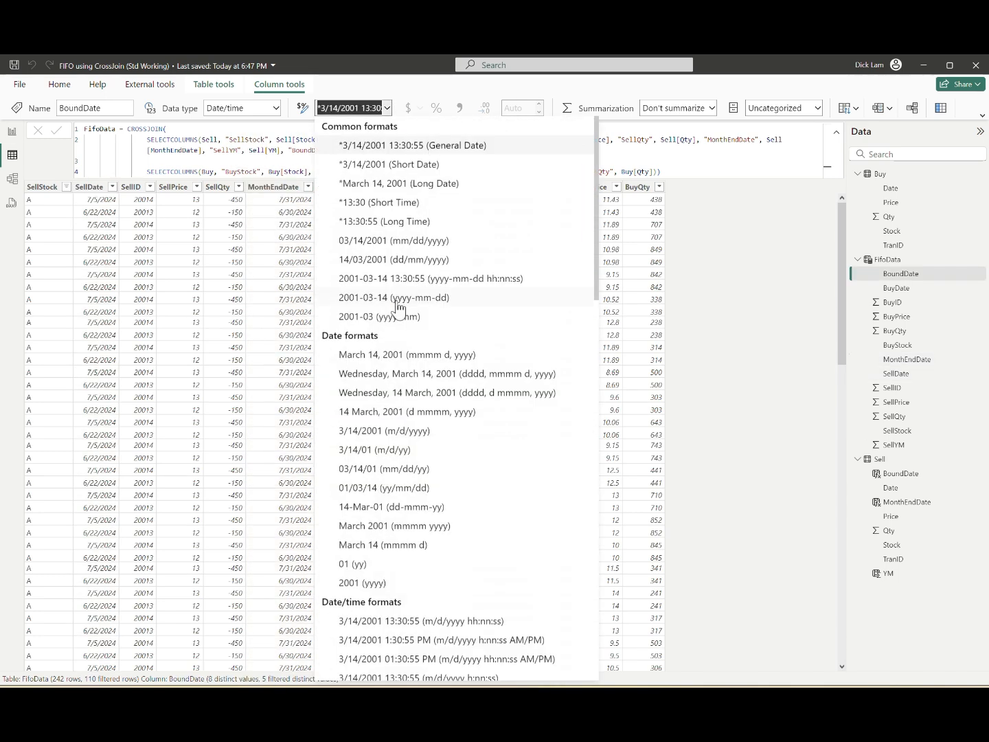
{"action": "left_click", "coordinate": [432, 432]}
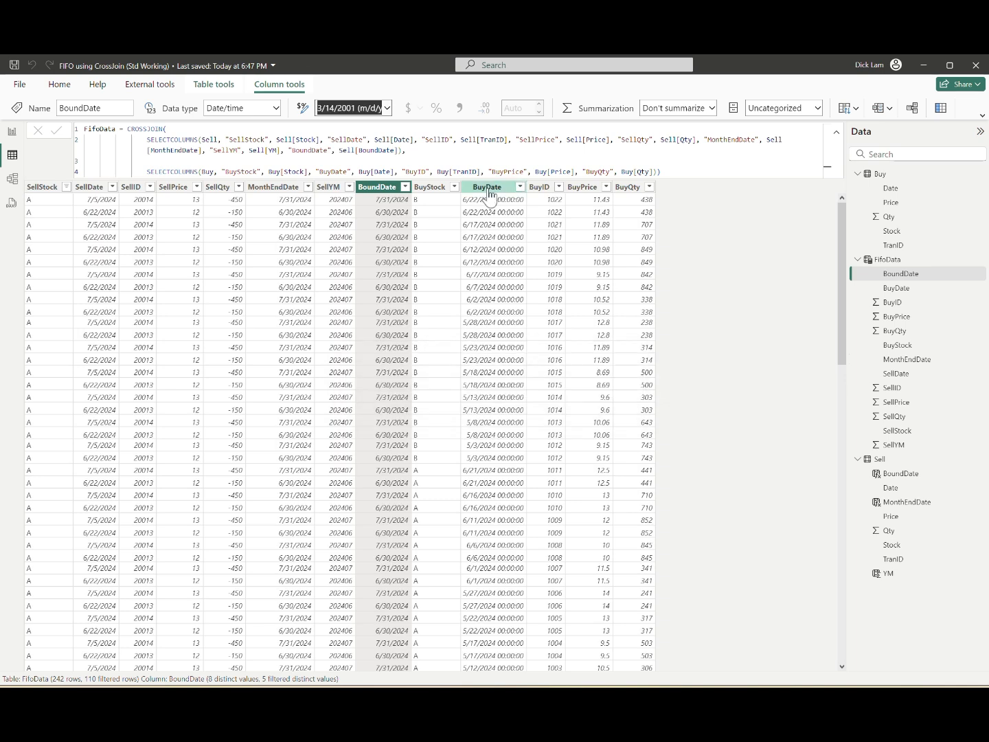
{"action": "left_click", "coordinate": [488, 186]}
{"action": "left_click", "coordinate": [387, 108]}
{"action": "left_click", "coordinate": [434, 433]}
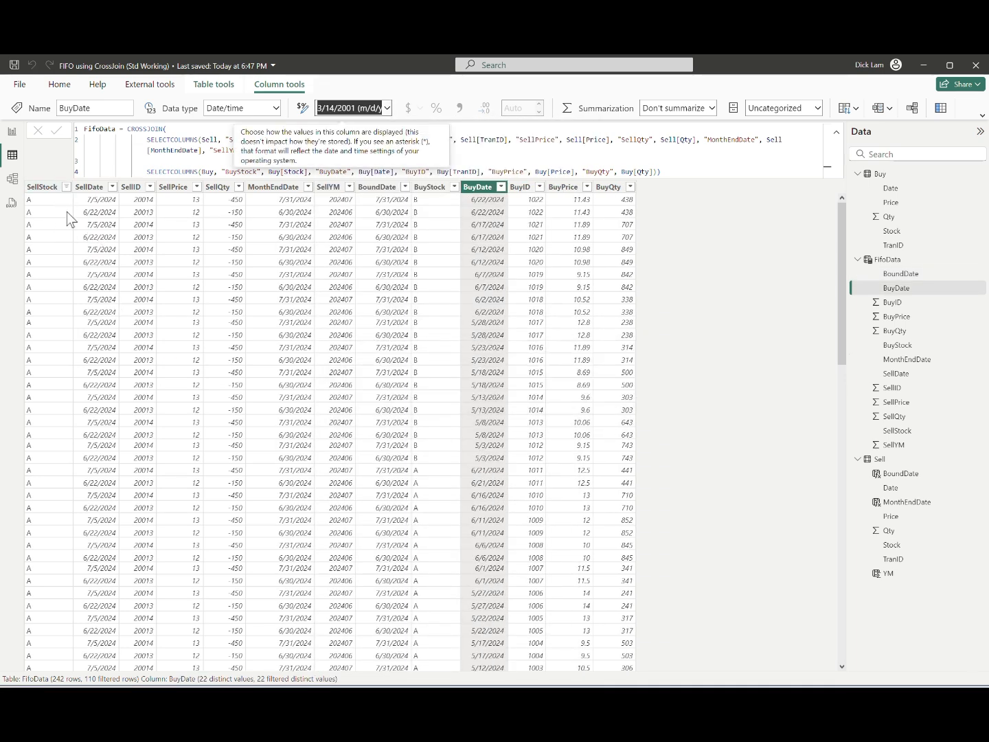
Step: Filter the FifoData table to show only rows whose SellDate is 6/10/2024
{"action": "left_click", "coordinate": [51, 186]}
{"action": "left_click", "coordinate": [65, 187]}
{"action": "left_click", "coordinate": [660, 280]}
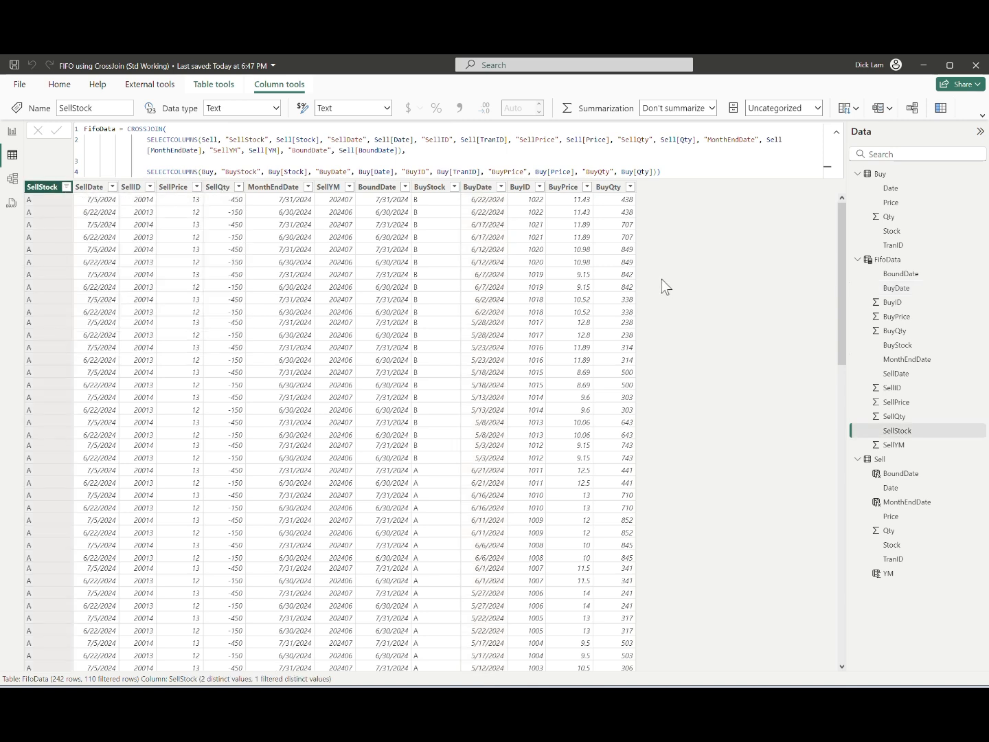
{"action": "left_click", "coordinate": [90, 187]}
{"action": "left_click", "coordinate": [112, 186]}
{"action": "left_click", "coordinate": [169, 317]}
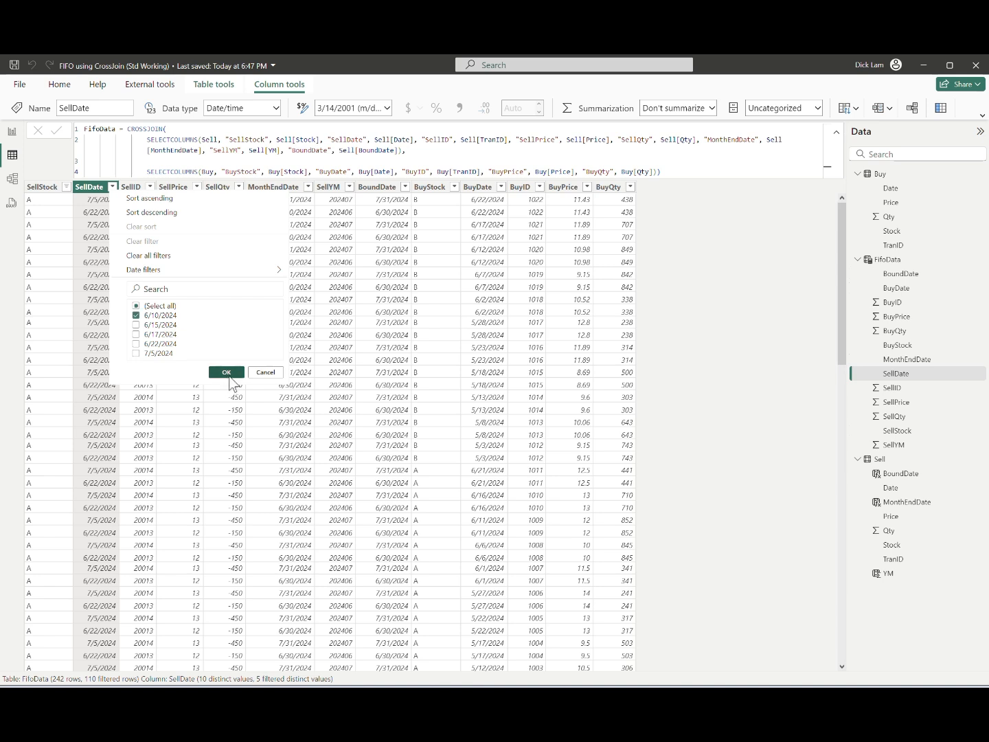
{"action": "left_click", "coordinate": [225, 371]}
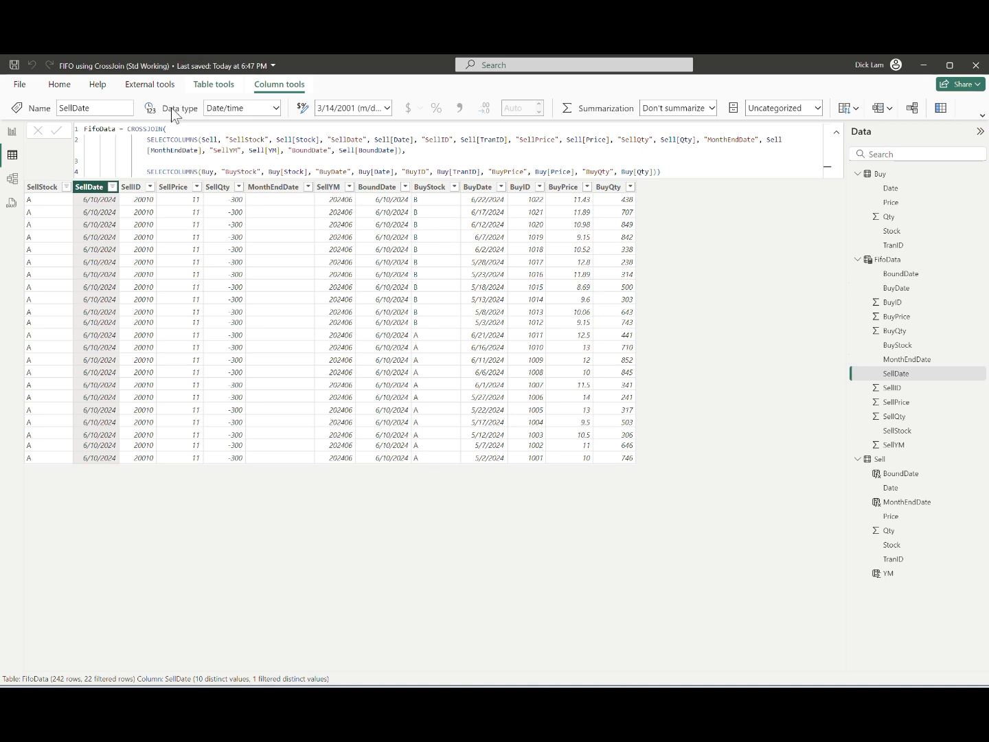
Step: Wrap the CROSSJOIN in FifoData's formula in a FILTER function, putting CROSSJOIN on its own indented line
{"action": "left_click", "coordinate": [127, 130]}
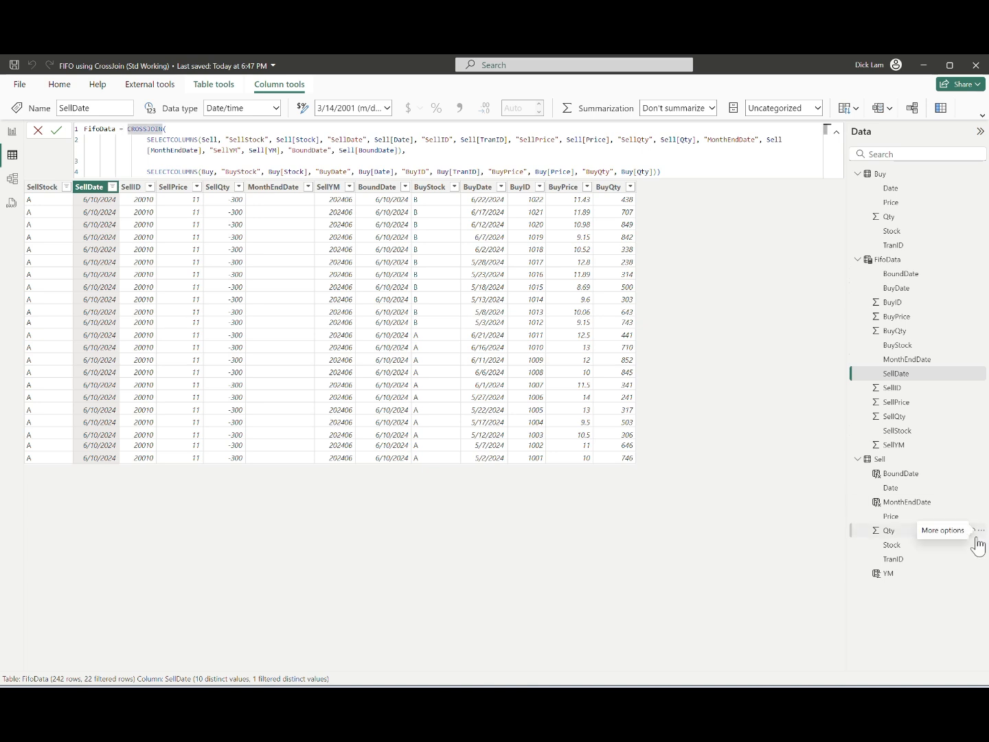
{"action": "type", "text": "Filter"}
{"action": "key", "text": "Tab"}
{"action": "key", "text": "shift+Return"}
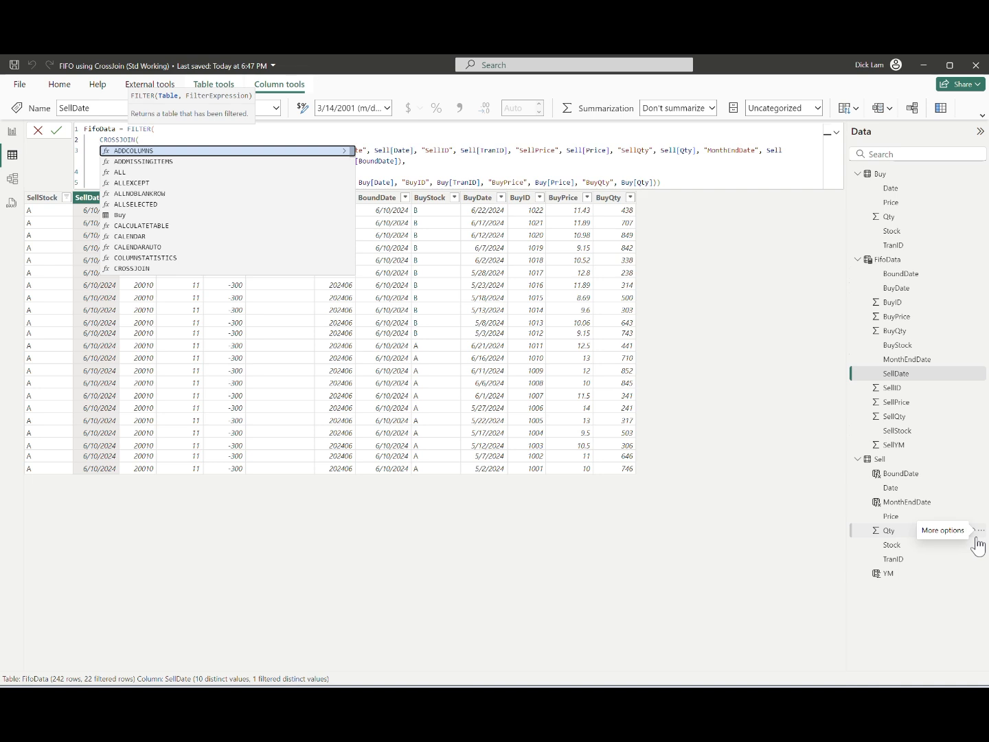
{"action": "key", "text": "Escape"}
{"action": "key", "text": "Tab"}
{"action": "key", "text": "Tab"}
{"action": "key", "text": "Tab"}
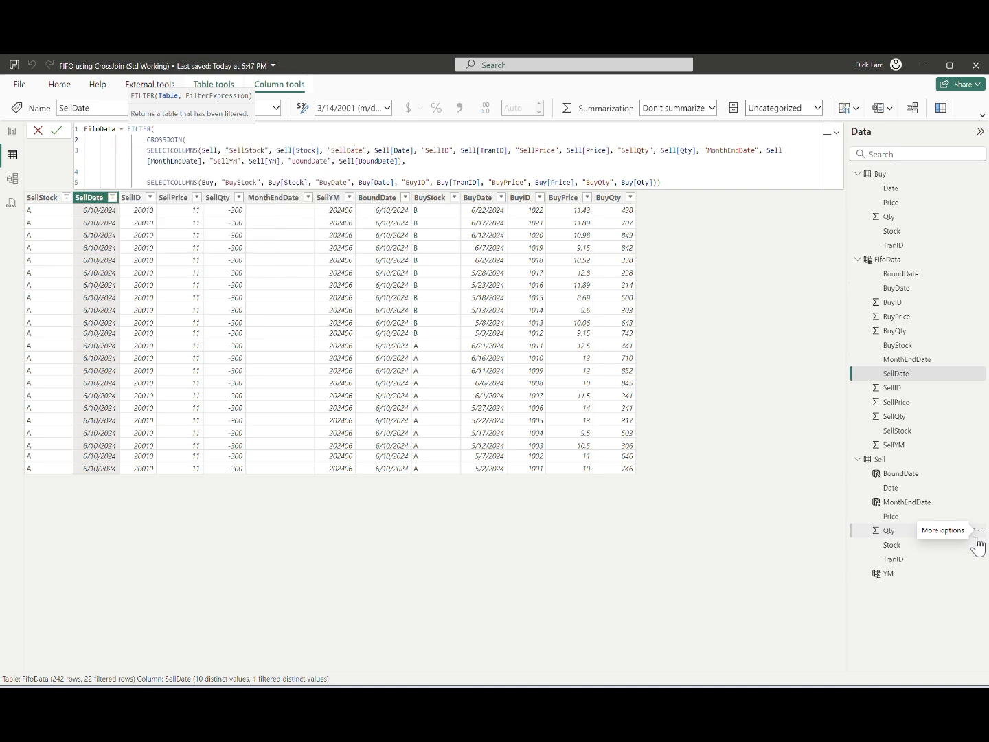
Step: Indent both SELECTCOLUMNS arguments one level further beneath CROSSJOIN in the FifoData formula
{"action": "key", "text": "Right"}
{"action": "key", "text": "shift+Down"}
{"action": "key", "text": "shift+Down"}
{"action": "key", "text": "shift+Down"}
{"action": "key", "text": "shift+End"}
{"action": "key", "text": "Tab"}
{"action": "key", "text": "End"}
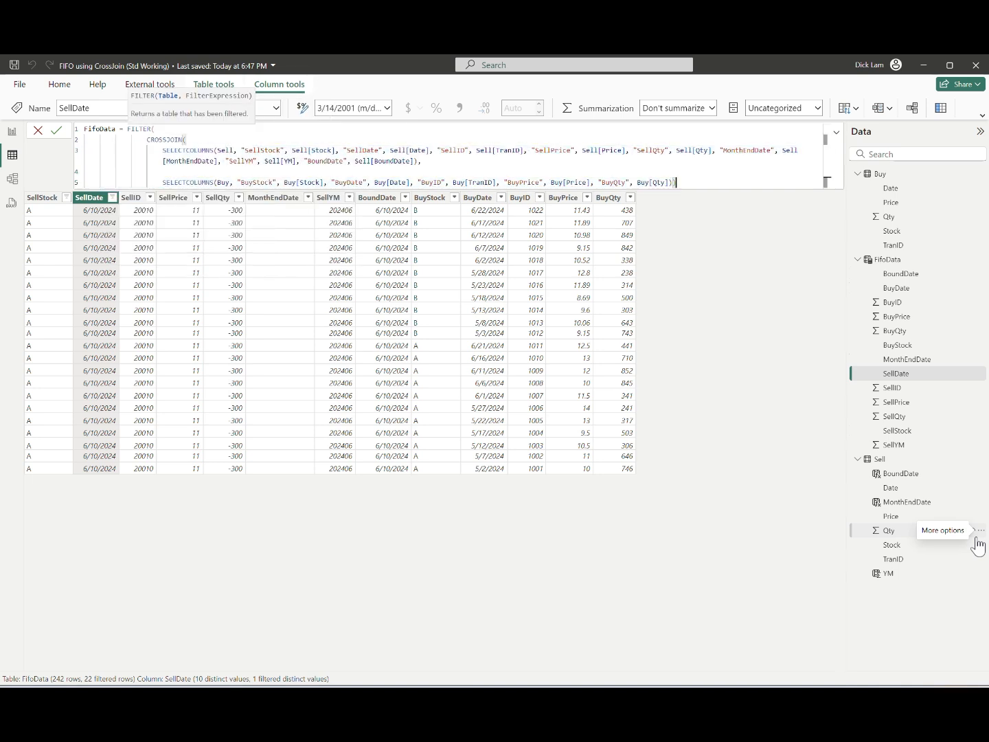
Step: Add the FILTER condition [SellStock] = [BuyStock] on a separate line and commit the FifoData formula
{"action": "type", "text": "),"}
{"action": "key", "text": "shift+Return"}
{"action": "key", "text": "shift+Return"}
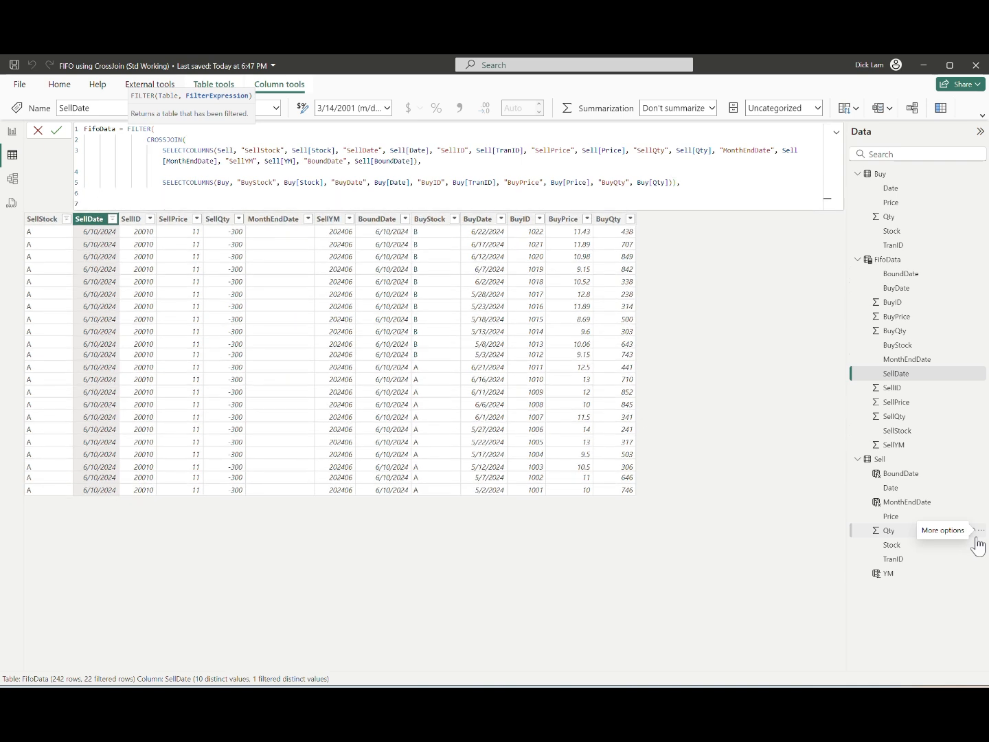
{"action": "type", "text": "[SellStock] --"}
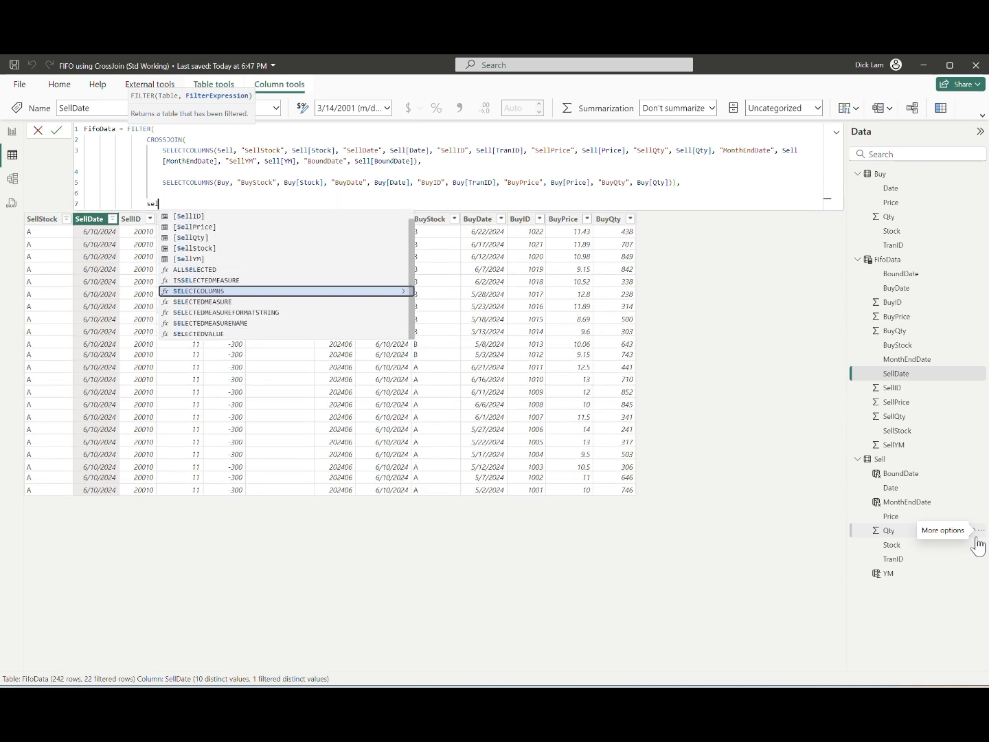
{"action": "type", "text": "[BuyStock]"}
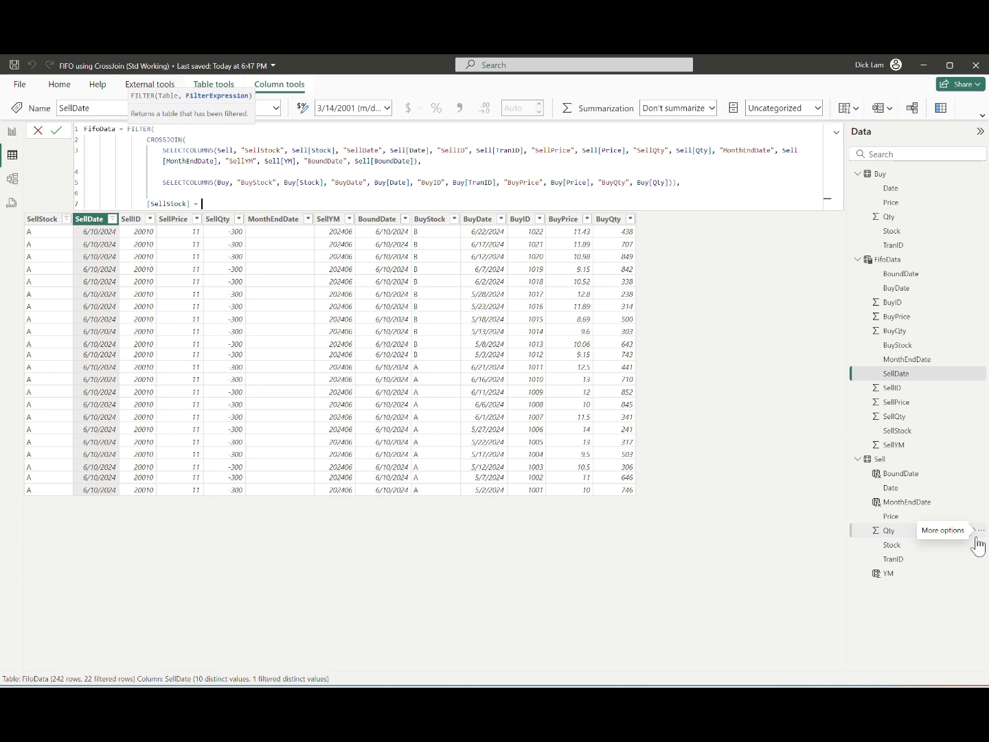
{"action": "type", "text": ")"}
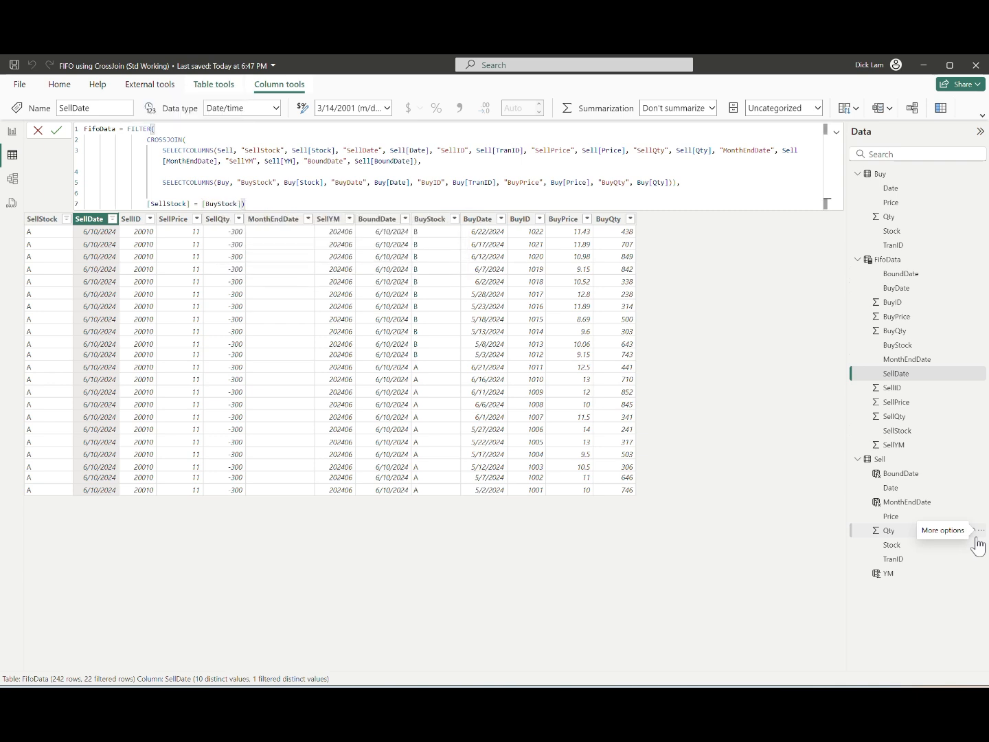
{"action": "key", "text": "Return"}
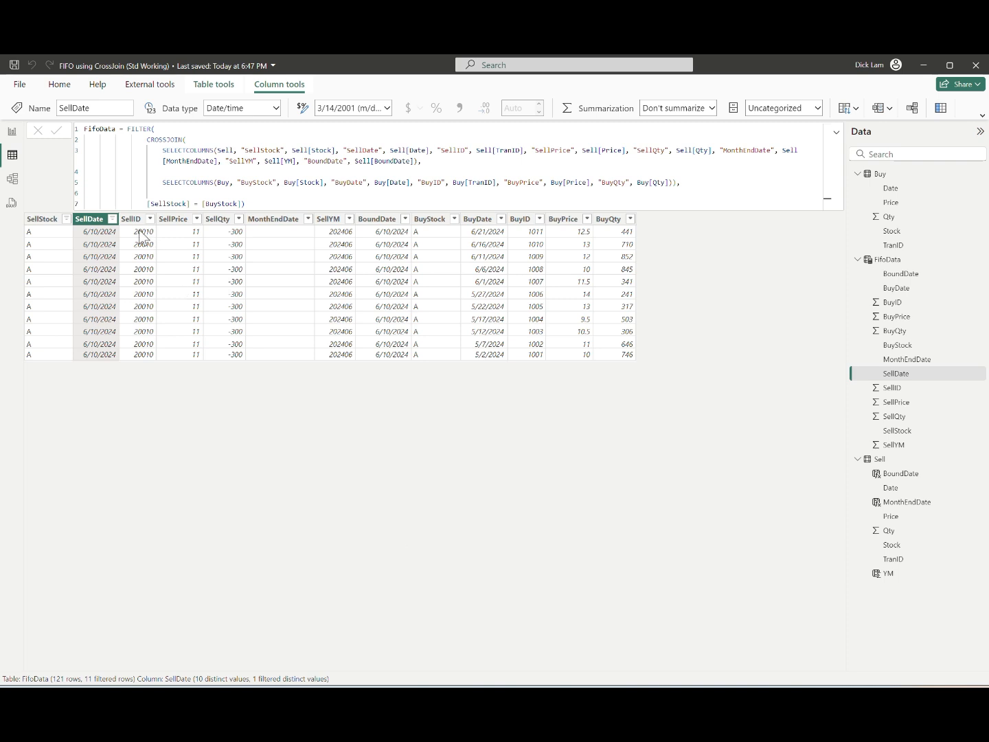
Step: Filter the FifoData rows to SellDate 6/22/2024 only
{"action": "left_click", "coordinate": [112, 219]}
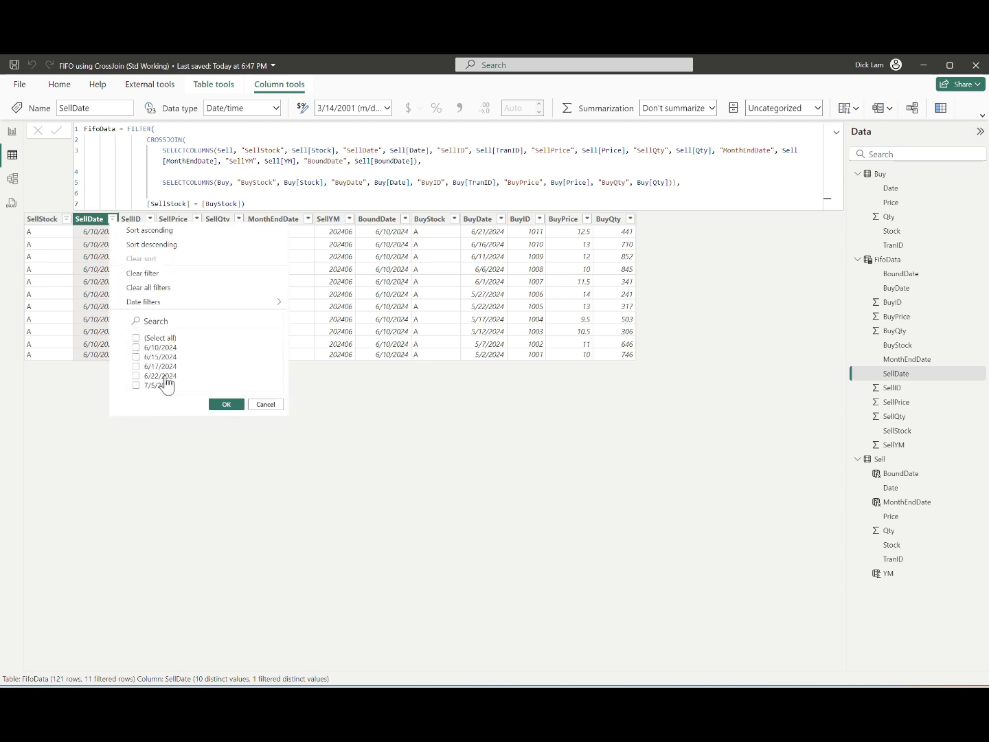
{"action": "left_click", "coordinate": [162, 376]}
{"action": "left_click", "coordinate": [225, 404]}
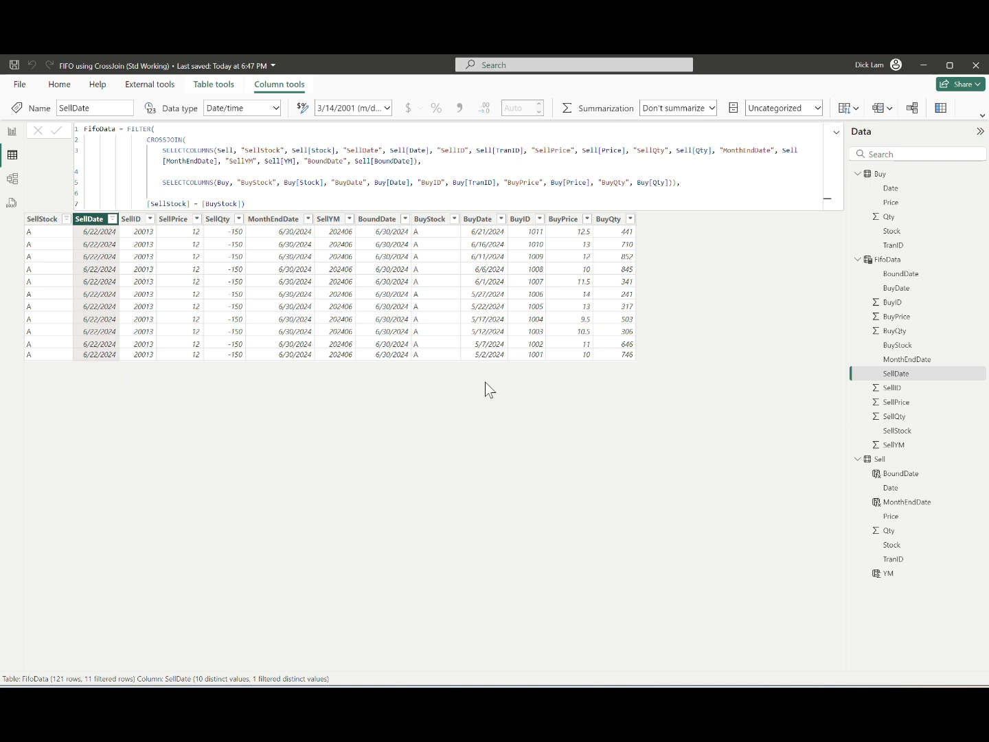
Step: Filter FifoData's SellDate to 6/10/2024 only and sort the rows by BuyDate ascending
{"action": "left_click", "coordinate": [113, 218]}
{"action": "left_click", "coordinate": [162, 376]}
{"action": "left_click", "coordinate": [162, 347]}
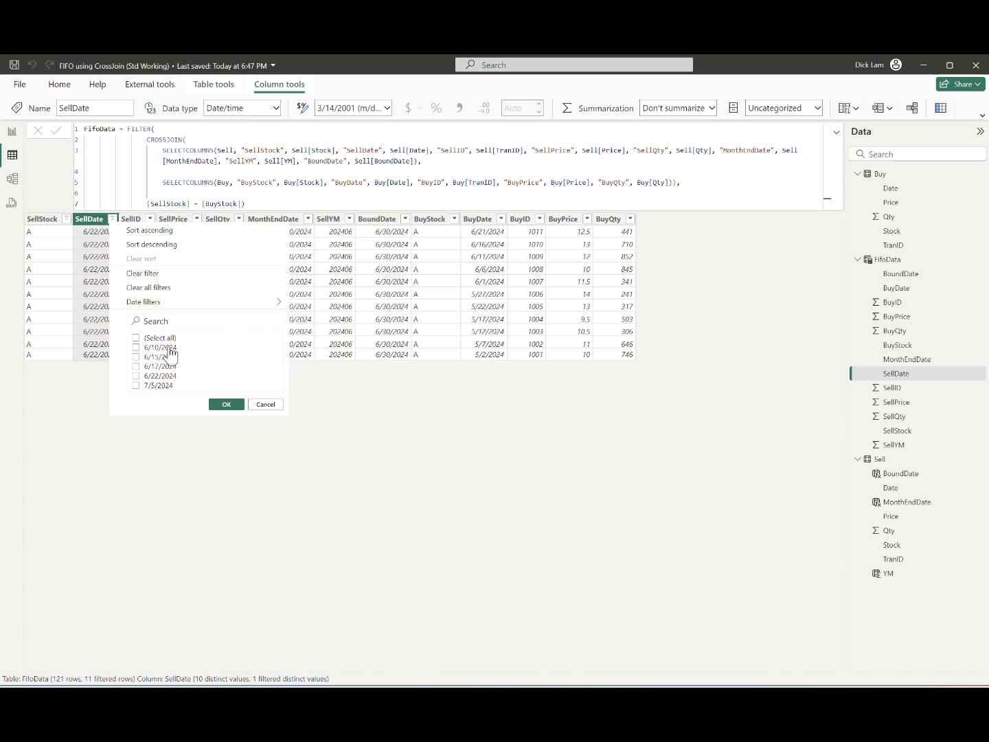
{"action": "left_click", "coordinate": [227, 404]}
{"action": "left_click", "coordinate": [501, 219]}
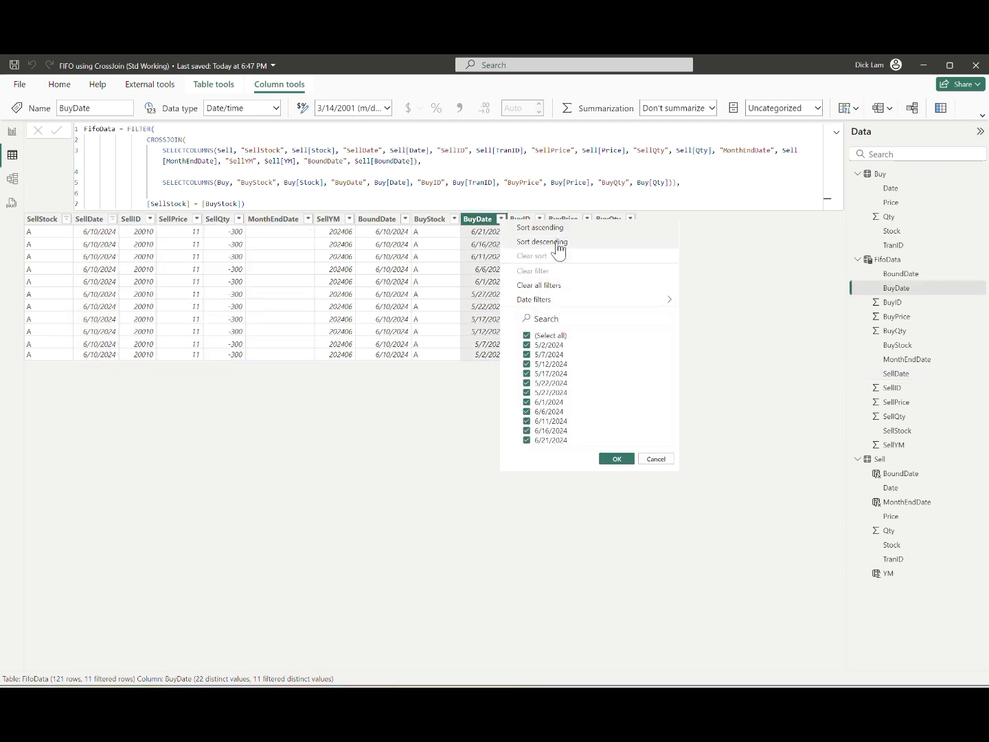
{"action": "left_click", "coordinate": [533, 234]}
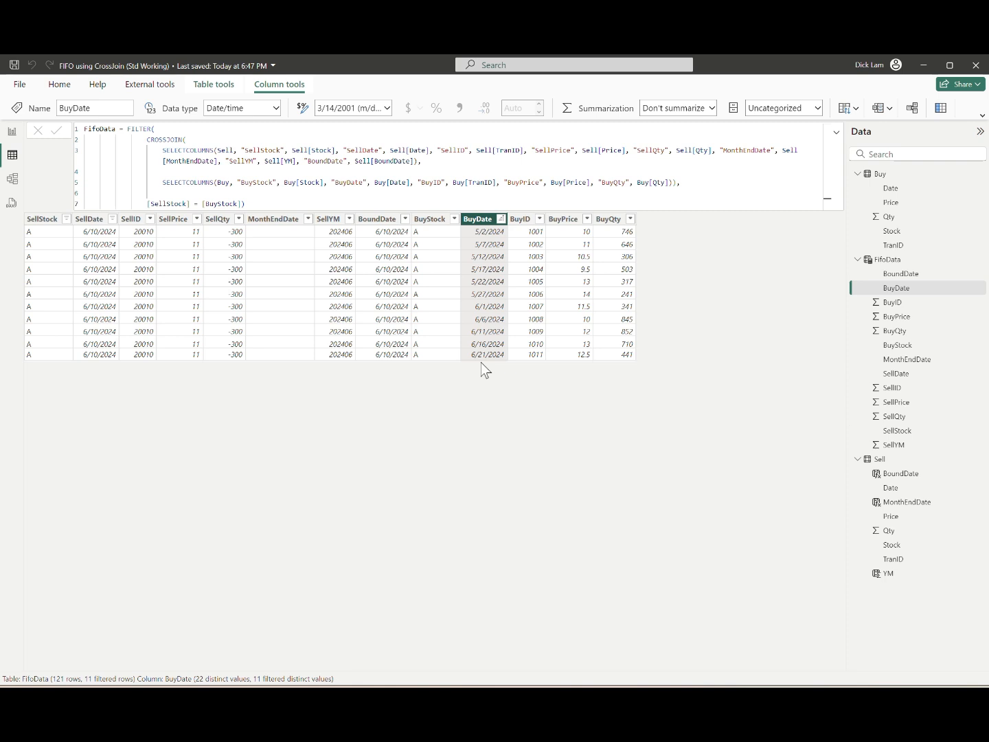
Step: Change the SellDate filter on FifoData to show only 6/22/2024
{"action": "left_click", "coordinate": [110, 236]}
{"action": "left_click", "coordinate": [112, 218]}
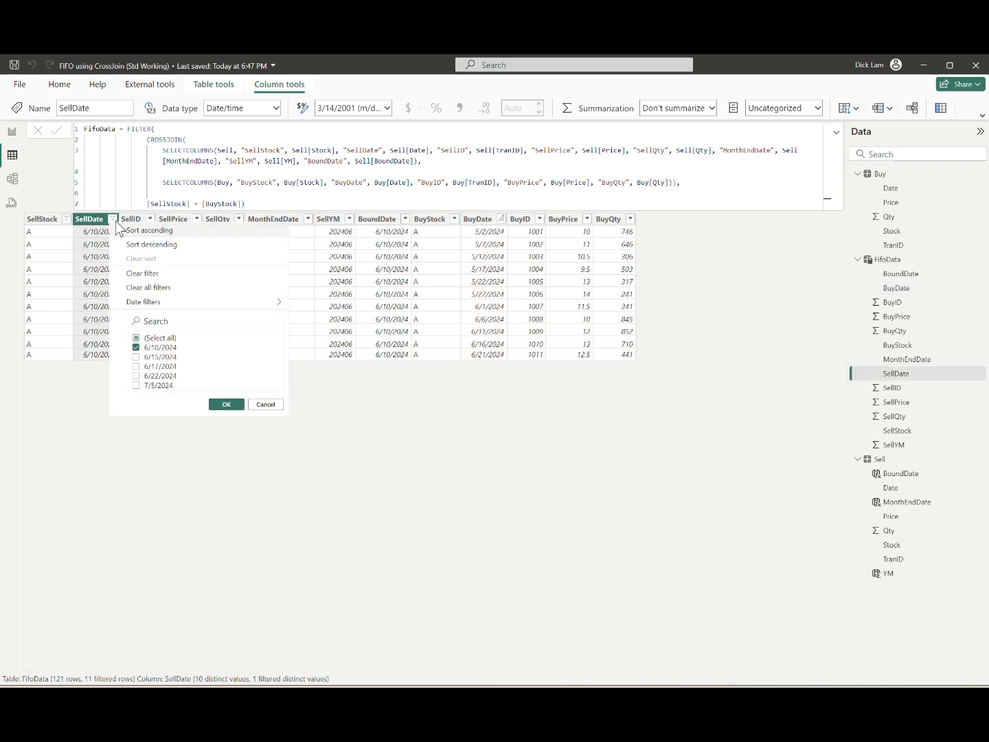
{"action": "left_click", "coordinate": [165, 376]}
{"action": "left_click", "coordinate": [219, 404]}
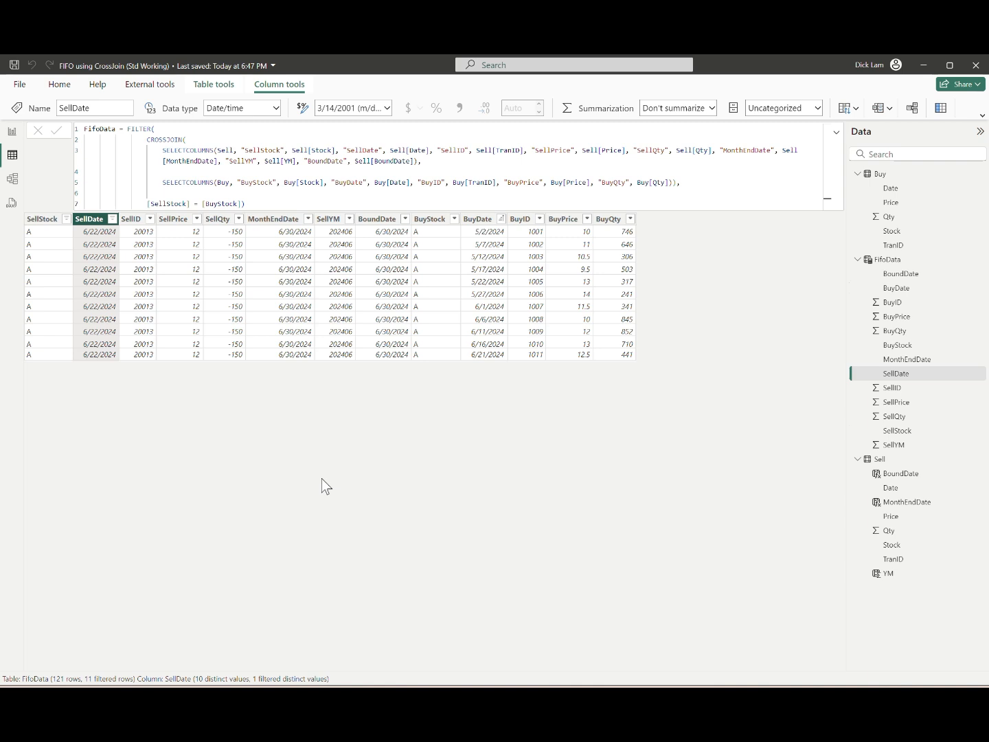
Step: Include 6/17/2024 in the SellDate filter alongside 6/22/2024 and sort the rows by SellDate ascending
{"action": "left_click", "coordinate": [113, 218]}
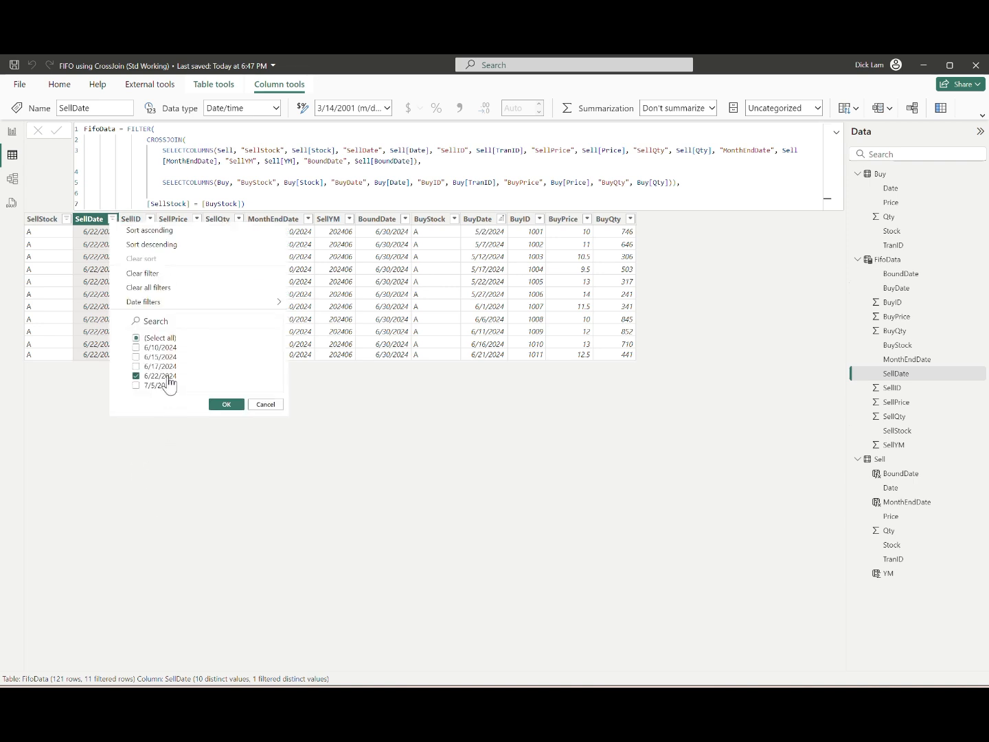
{"action": "left_click", "coordinate": [226, 405]}
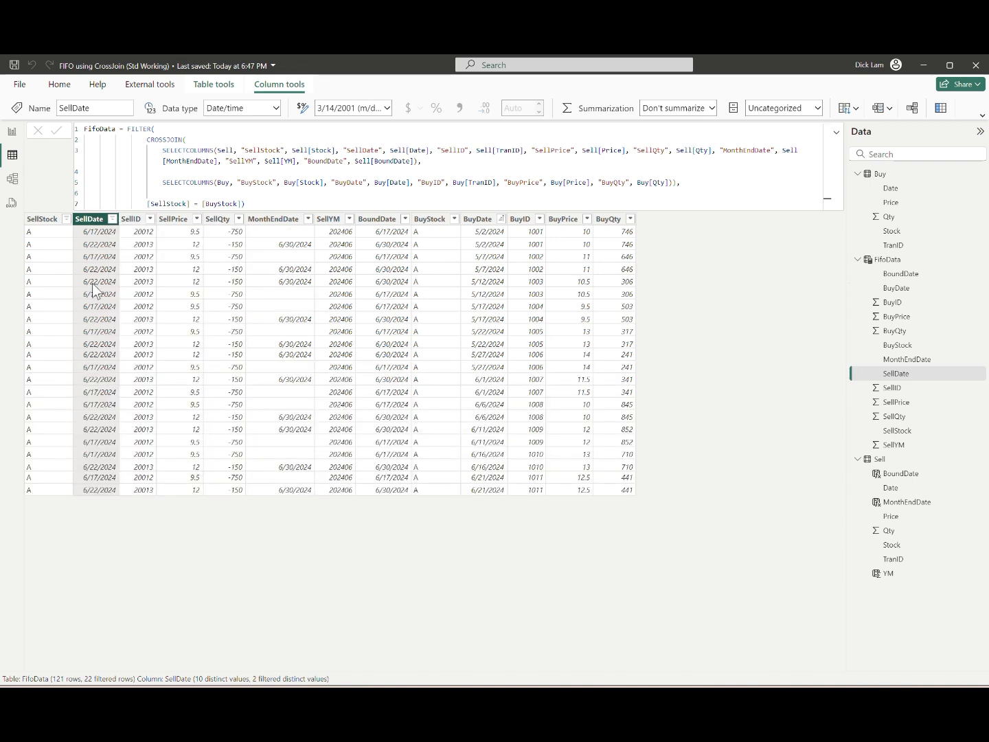
{"action": "left_click", "coordinate": [113, 219]}
{"action": "left_click", "coordinate": [149, 232]}
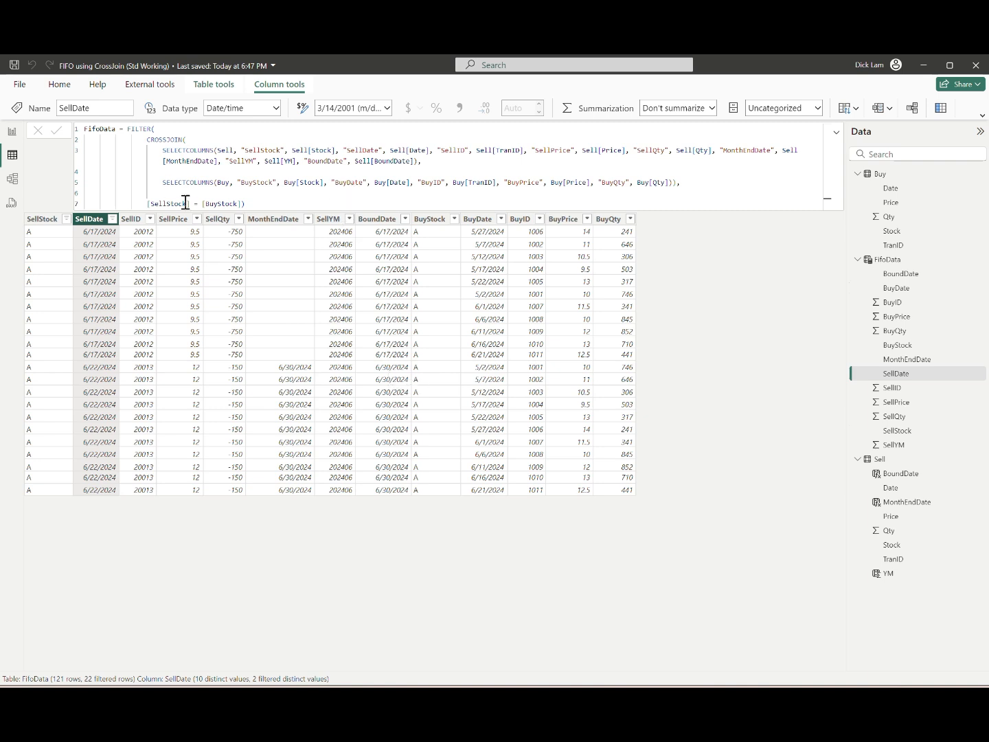
Step: Extend FifoData's FILTER condition with && [BoundDate] >= [BuyDate] and commit the formula
{"action": "left_click", "coordinate": [265, 204]}
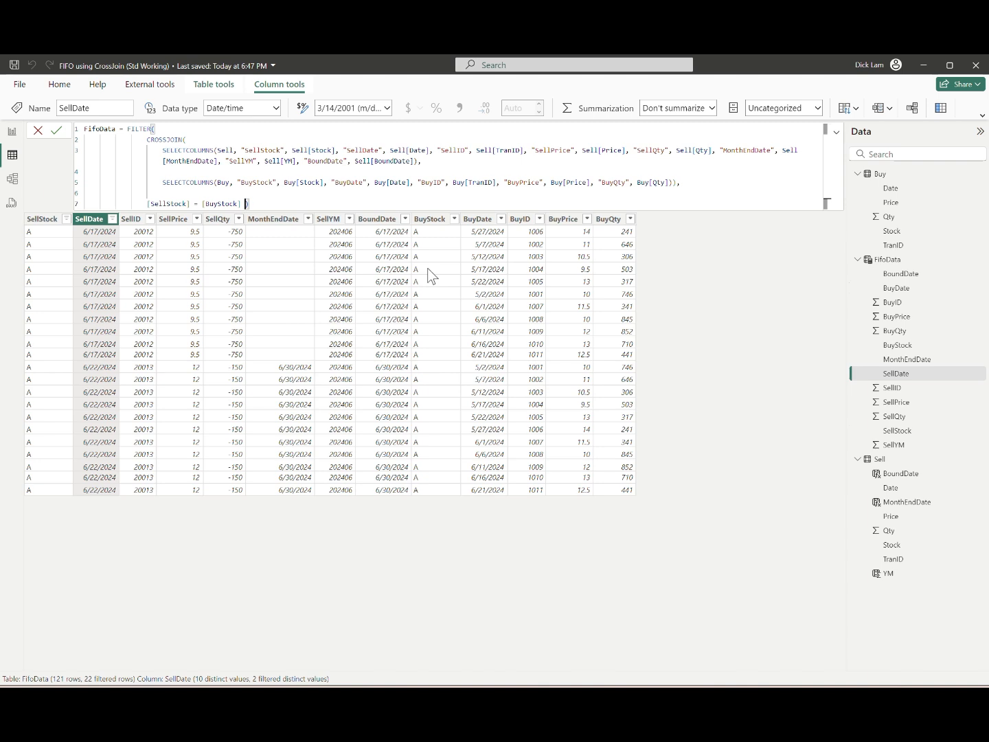
{"action": "type", "text": "&& [BoundDate] >= [BuyDate]"}
{"action": "key", "text": "Return"}
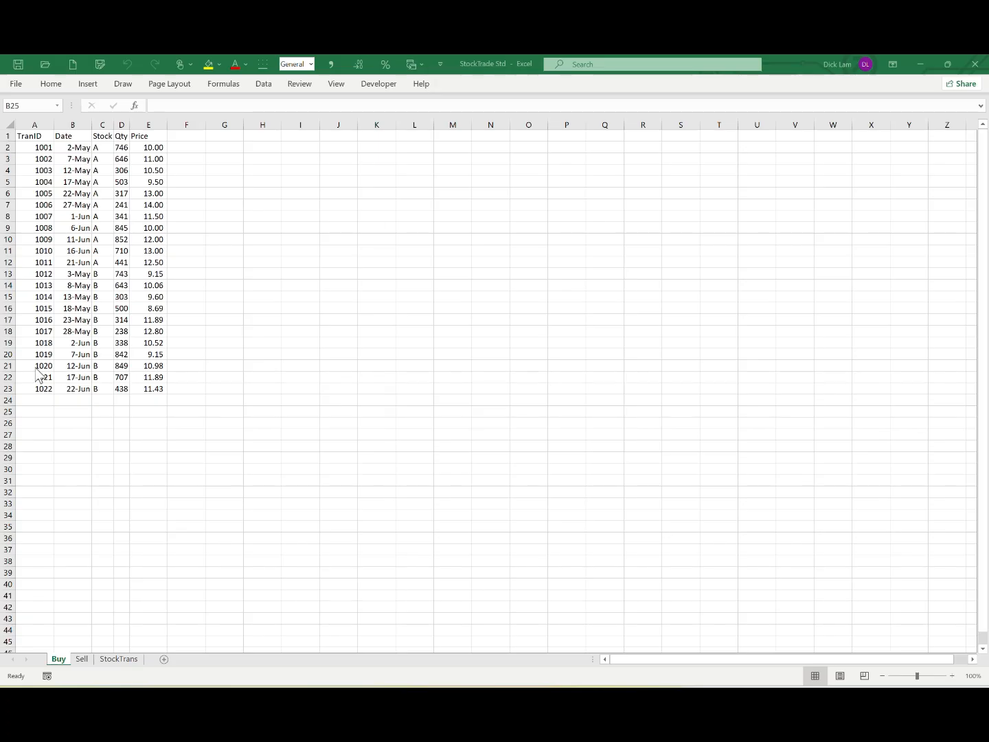
Step: Switch to the StockTrade Std workbook in Excel and enter TranID 1023 in cell A24 of the Buy sheet
{"action": "left_click", "coordinate": [79, 261]}
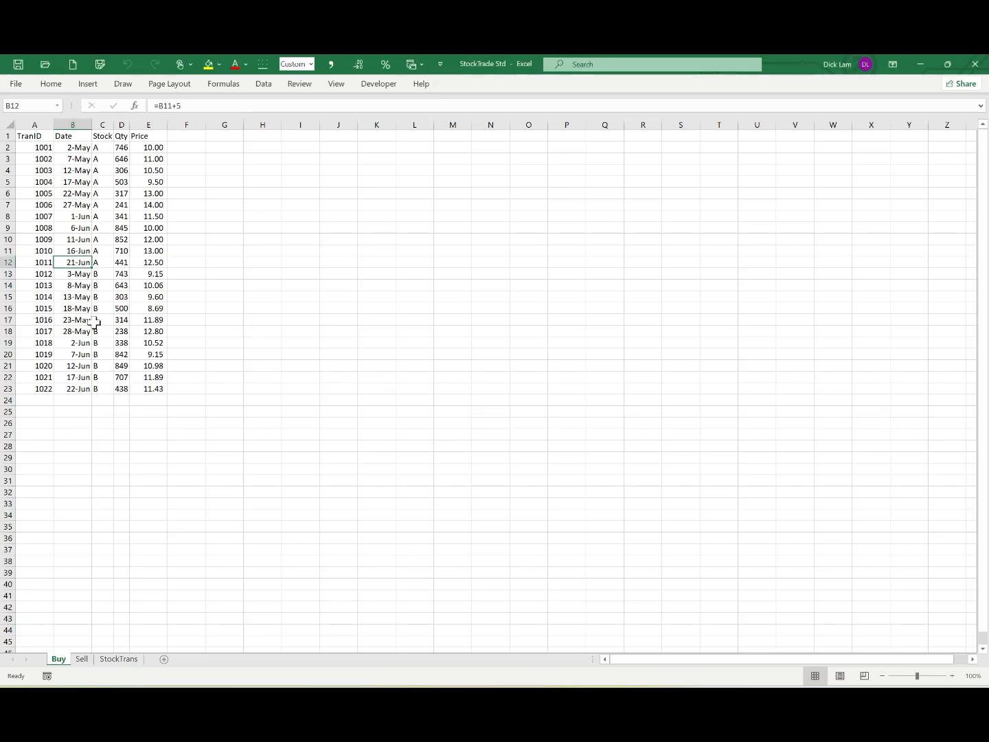
{"action": "key", "text": "Down"}
{"action": "key", "text": "Down"}
{"action": "key", "text": "ctrl+Down"}
{"action": "key", "text": "Left"}
{"action": "key", "text": "Down"}
{"action": "type", "text": "1023"}
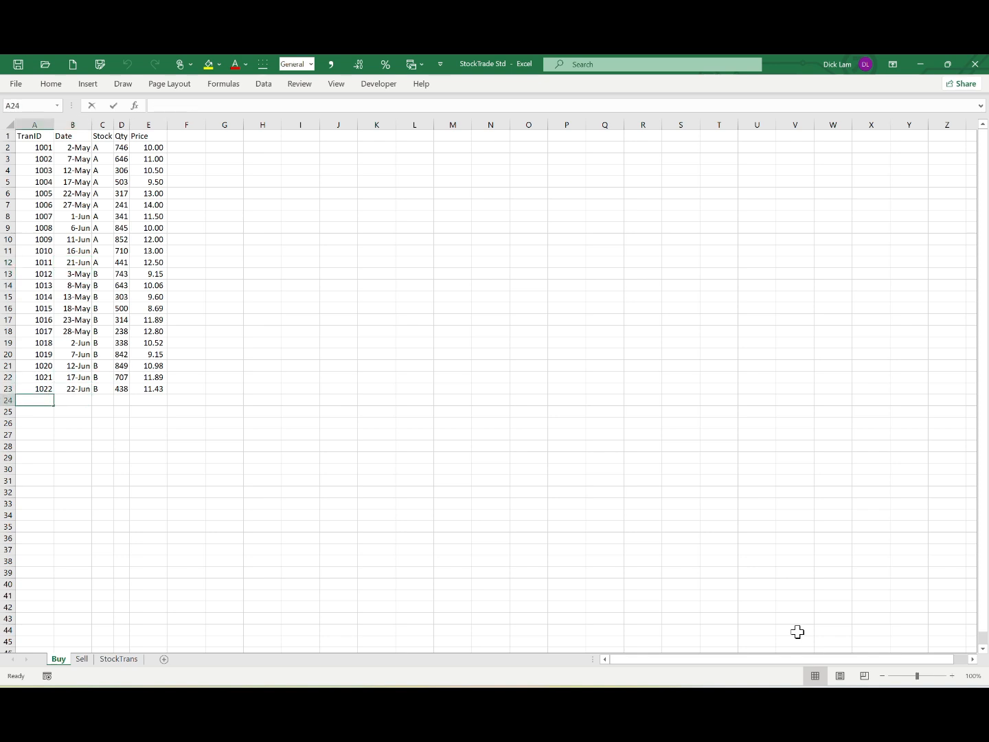
{"action": "key", "text": "Return"}
{"action": "key", "text": "Up"}
{"action": "key", "text": "Right"}
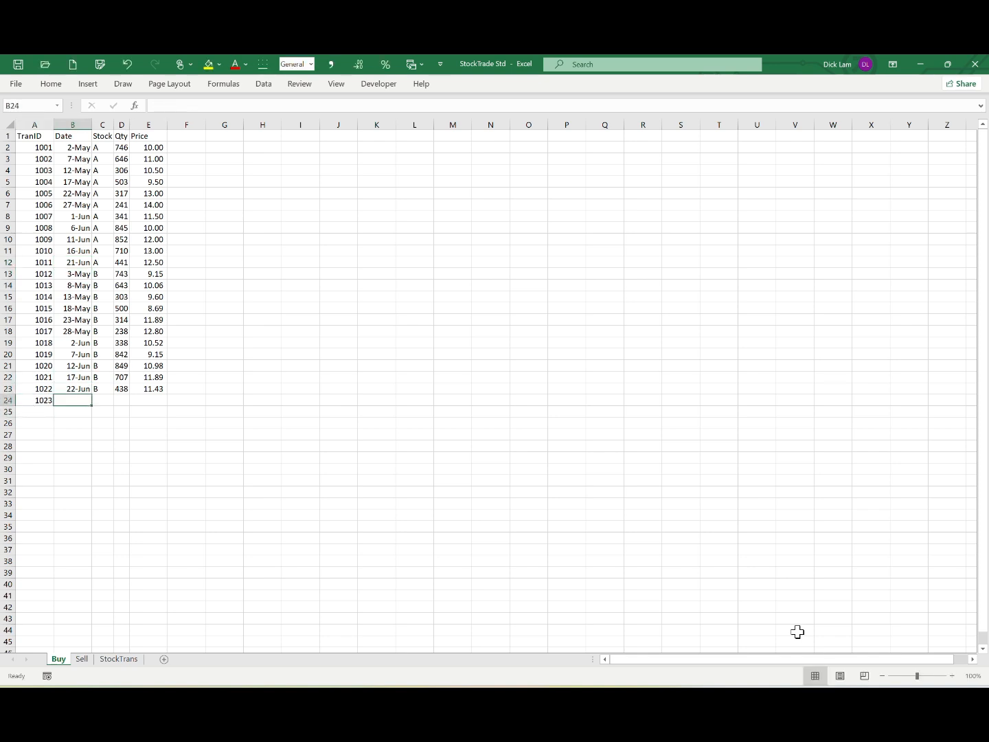
Step: Copy the date, stock, quantity and price of transaction 1011 (B12:E12) into row 24, starting at B24
{"action": "key", "text": "Up"}
{"action": "key", "text": "Up"}
{"action": "key", "text": "Up"}
{"action": "key", "text": "Up"}
{"action": "key", "text": "Up"}
{"action": "key", "text": "Up"}
{"action": "key", "text": "Up"}
{"action": "key", "text": "Up"}
{"action": "key", "text": "Up"}
{"action": "key", "text": "Up"}
{"action": "key", "text": "Up"}
{"action": "key", "text": "Up"}
{"action": "key", "text": "Up"}
{"action": "key", "text": "Up"}
{"action": "key", "text": "Up"}
{"action": "key", "text": "Down"}
{"action": "key", "text": "Down"}
{"action": "key", "text": "Down"}
{"action": "key", "text": "shift+Right"}
{"action": "key", "text": "shift+Right"}
{"action": "key", "text": "shift+Right"}
{"action": "key", "text": "ctrl+c"}
{"action": "key", "text": "Down"}
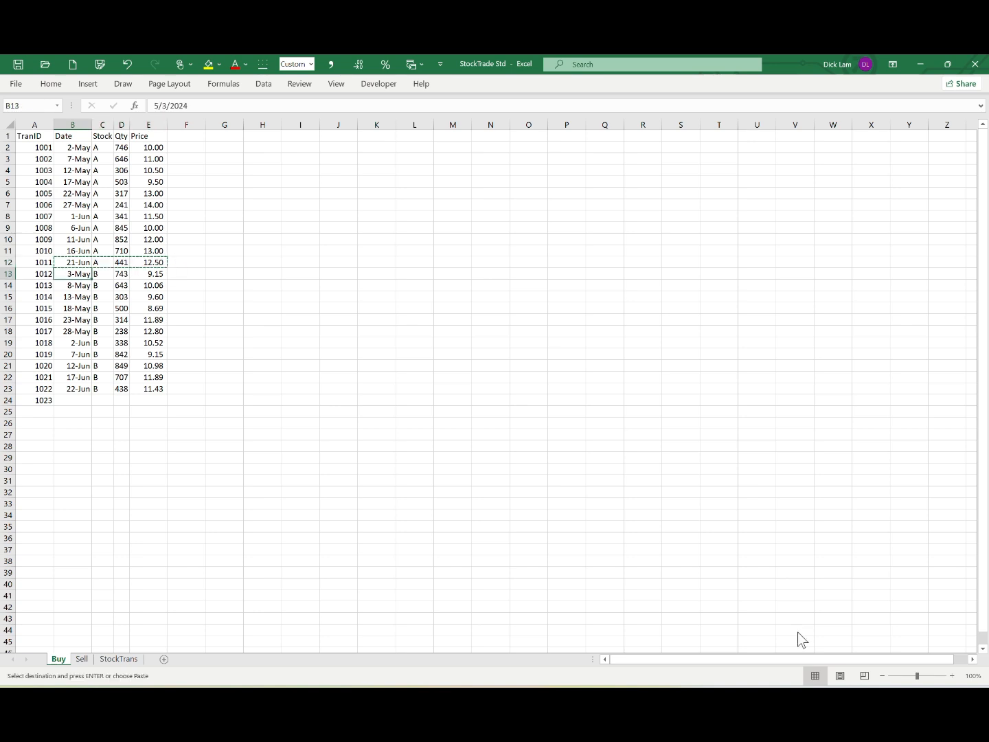
{"action": "key", "text": "Down"}
{"action": "key", "text": "Down"}
{"action": "key", "text": "Down"}
{"action": "key", "text": "Down"}
{"action": "key", "text": "Down"}
{"action": "key", "text": "Down"}
{"action": "key", "text": "Down"}
{"action": "key", "text": "Down"}
{"action": "key", "text": "Down"}
{"action": "key", "text": "Down"}
{"action": "key", "text": "Down"}
{"action": "key", "text": "ctrl+v"}
{"action": "key", "text": "shift+Left"}
{"action": "key", "text": "shift+Left"}
{"action": "key", "text": "shift+Left"}
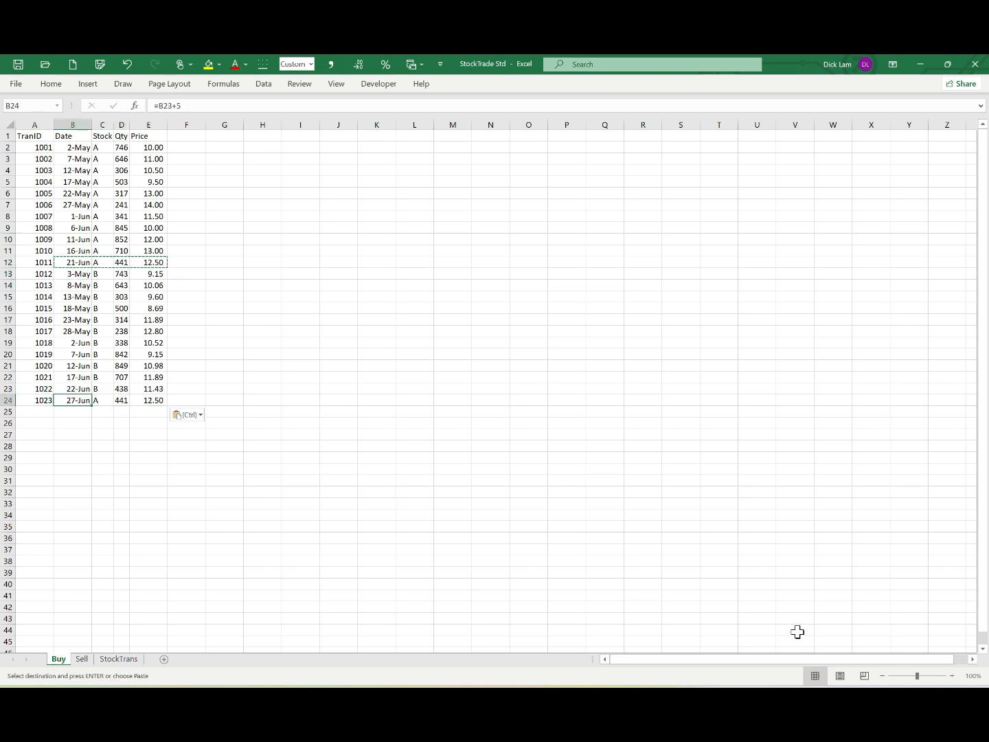
Step: Set the Qty of transaction 1023 in row 24 to 1000 and its Price to 15
{"action": "key", "text": "Right"}
{"action": "key", "text": "Right"}
{"action": "type", "text": "1000"}
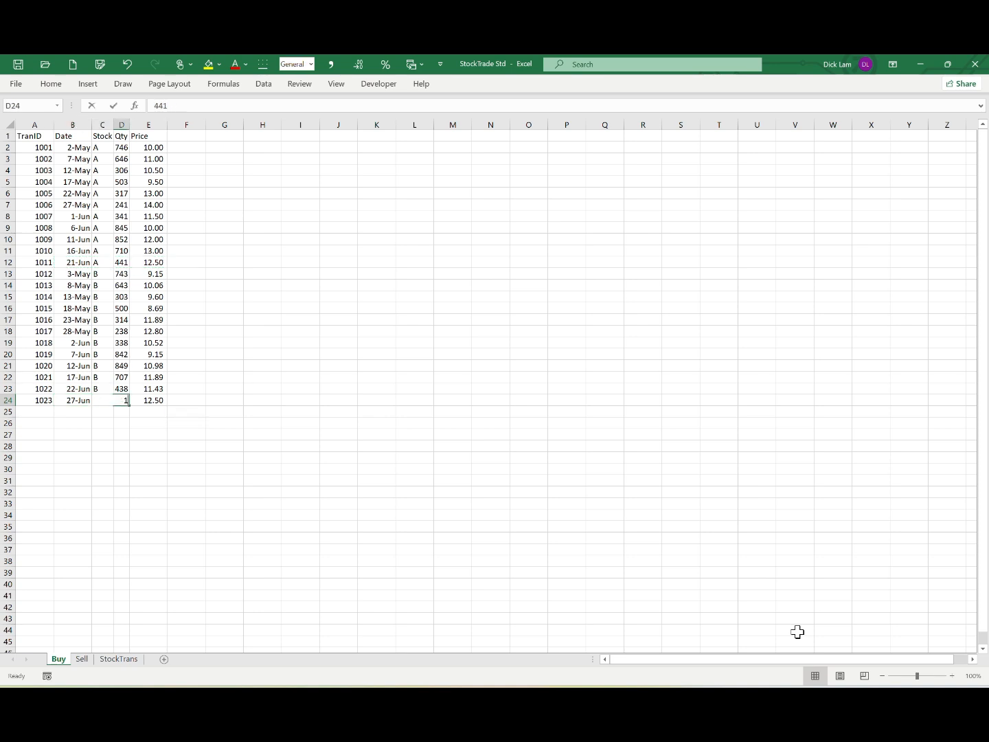
{"action": "key", "text": "Tab"}
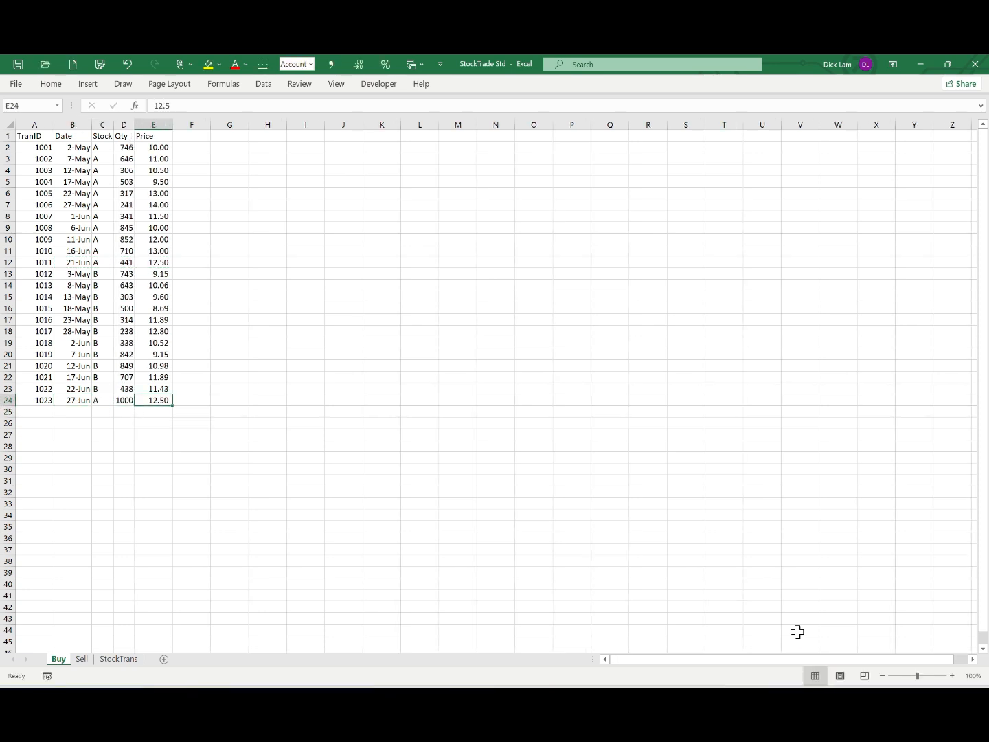
{"action": "type", "text": "15"}
{"action": "key", "text": "Return"}
{"action": "key", "text": "Up"}
Step: Switch to the FIFO using CrossJoin (Std Working) file in Power BI, refresh the data and return to the FifoData table
{"action": "left_click", "coordinate": [567, 701]}
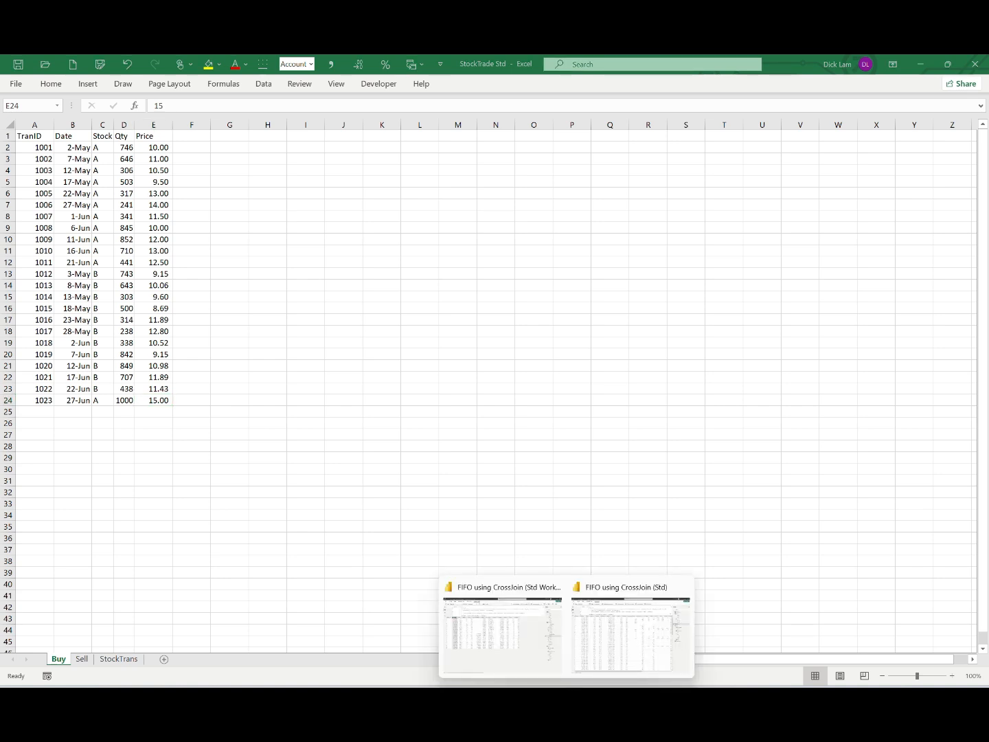
{"action": "left_click", "coordinate": [506, 621]}
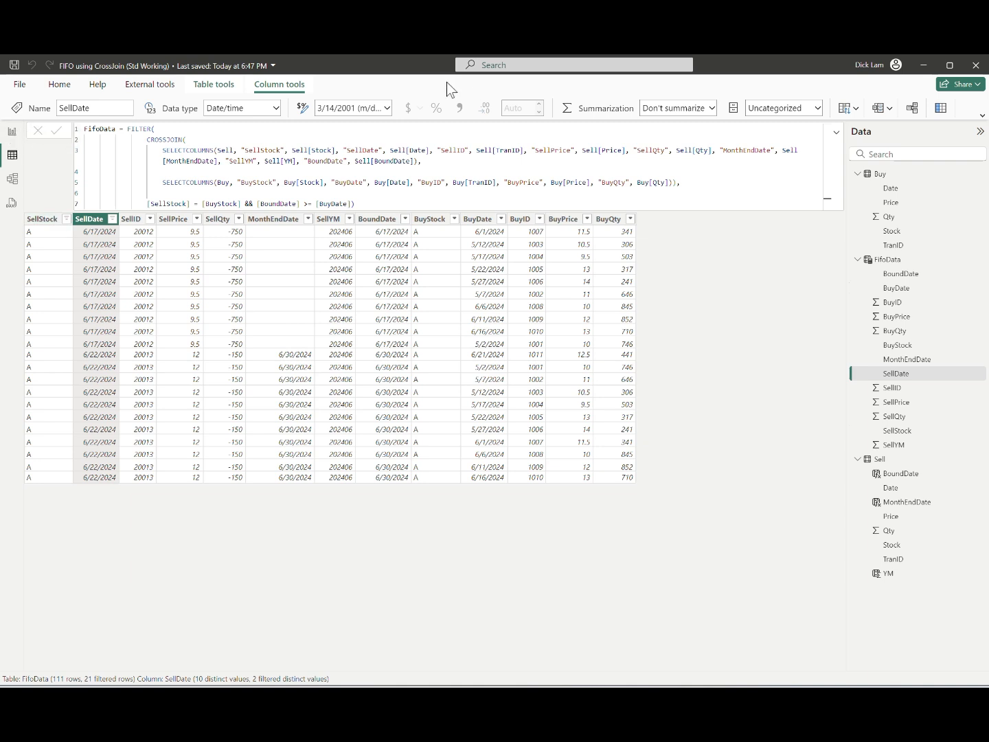
{"action": "left_click", "coordinate": [12, 135]}
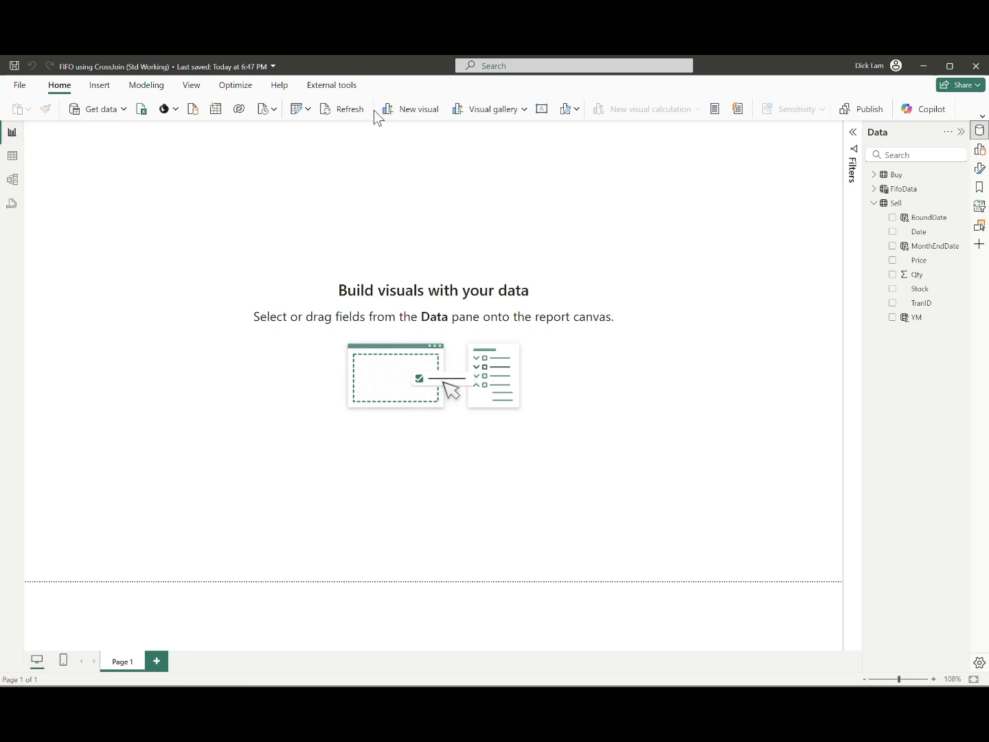
{"action": "left_click", "coordinate": [348, 112]}
{"action": "left_click", "coordinate": [12, 158]}
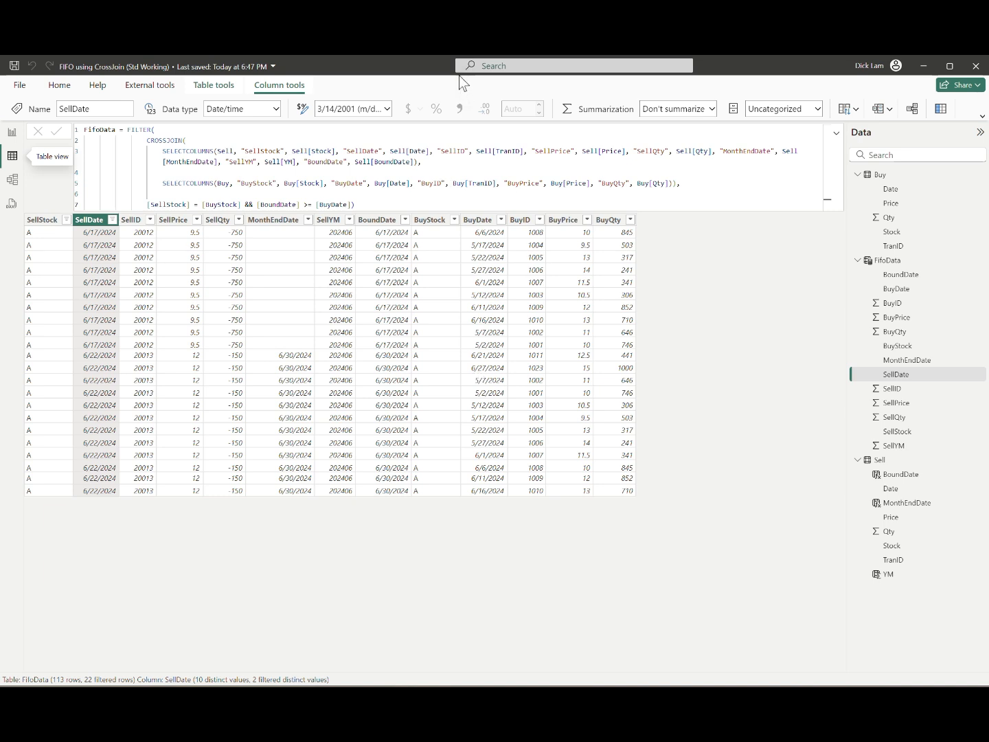
Step: Add a calculated column named LastAccumUsage to FifoData, leaving a new line for its variables
{"action": "left_click", "coordinate": [565, 105]}
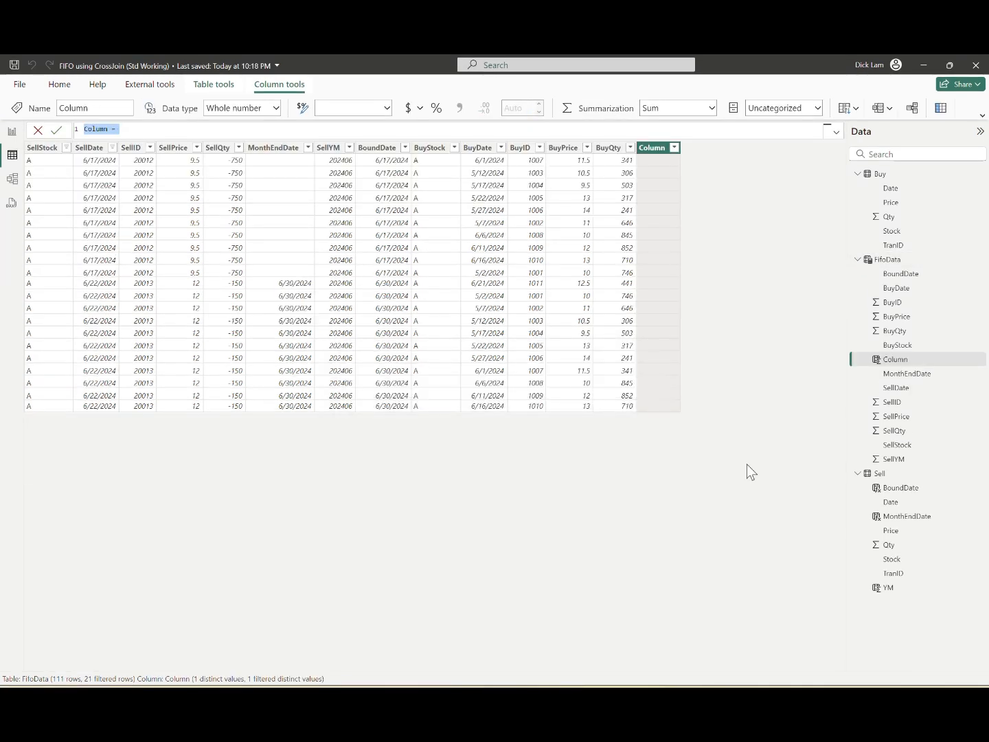
{"action": "type", "text": "LastAccumUsage ="}
{"action": "key", "text": "shift+Return"}
Step: Define Var TmpSoldQty = SUMX(FILTER(Sell, Sell[Stock] = FifoData[SellStock] && Sell[TranID] < FifoData[SellID]), Sell[Qty]) in the LastAccumUsage formula
{"action": "type", "text": "Var TmpSoldQty"}
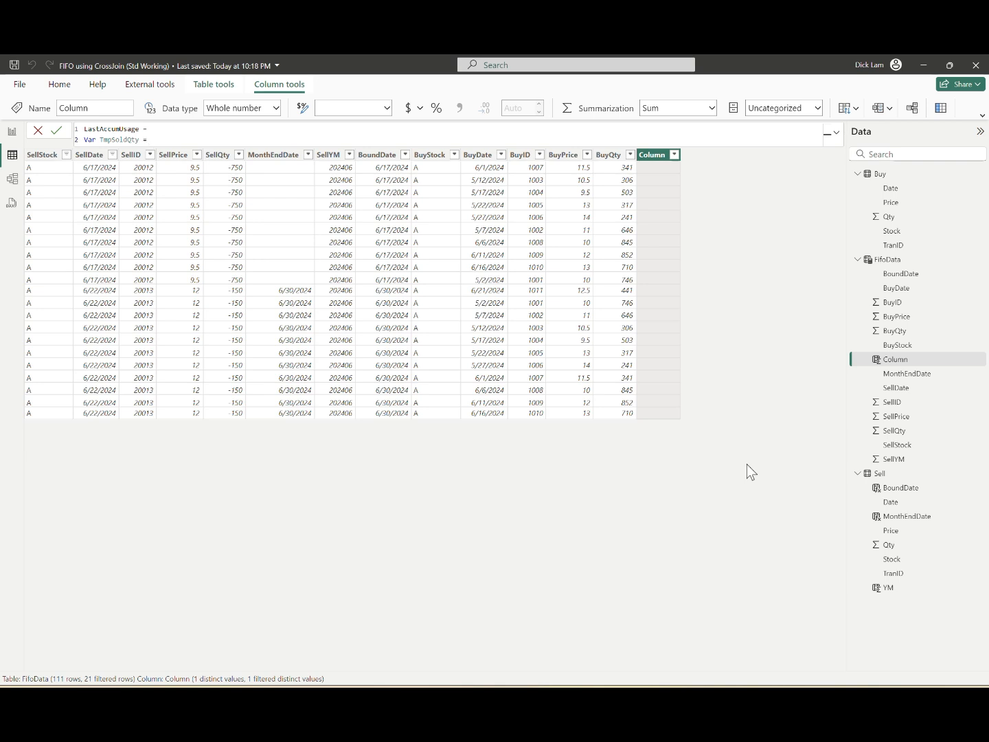
{"action": "type", "text": "= SUMX(FILTER(Sell,"}
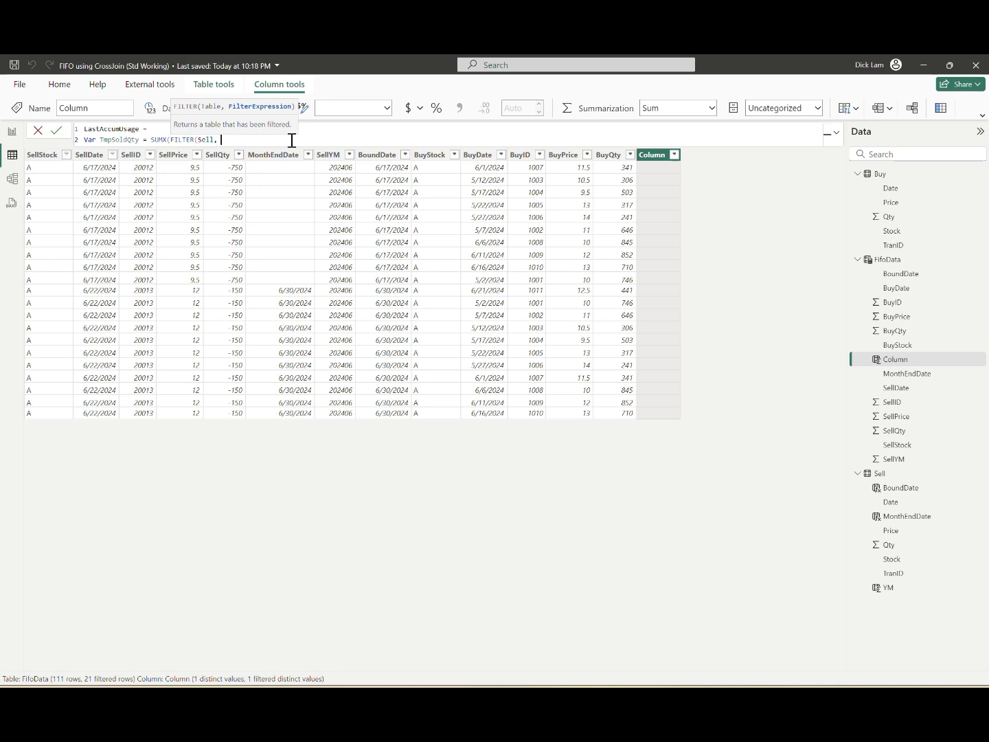
{"action": "type", "text": "Sell[Stock] = s"}
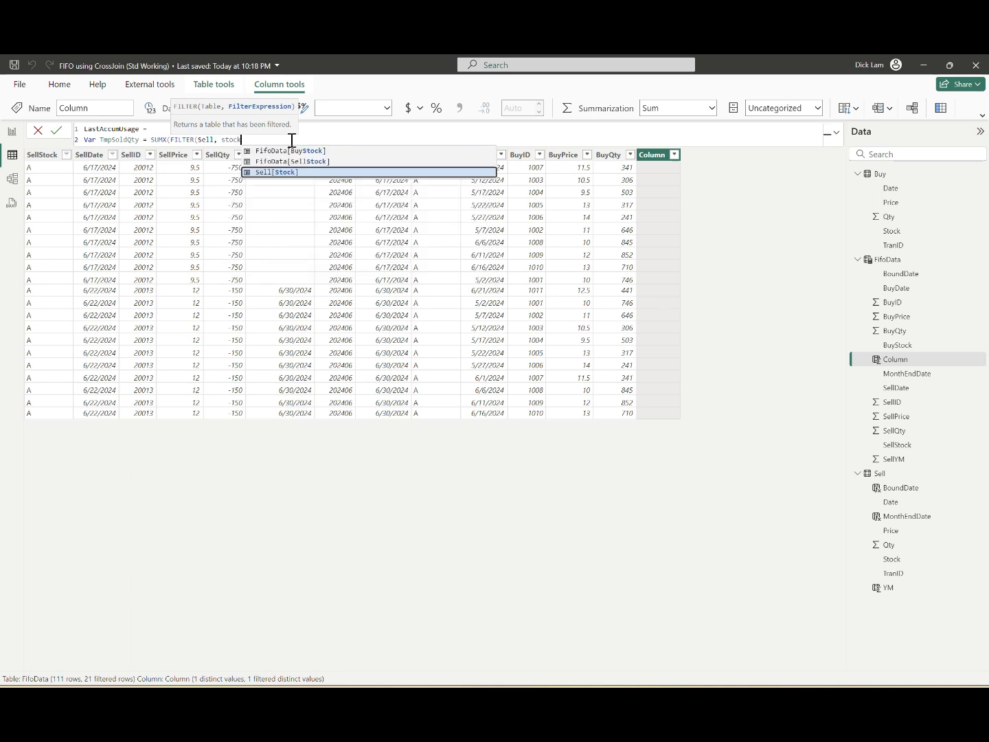
{"action": "type", "text": "FifoData[SellStock] && Sell[TranID] "}
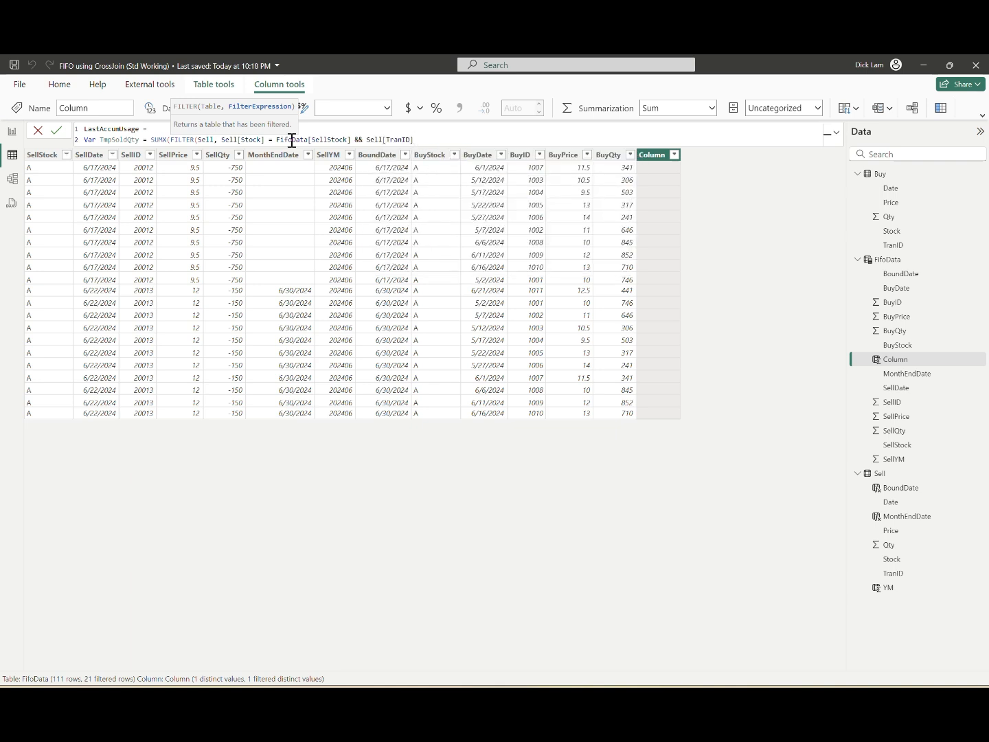
{"action": "type", "text": "< FifoData[SellID]), "}
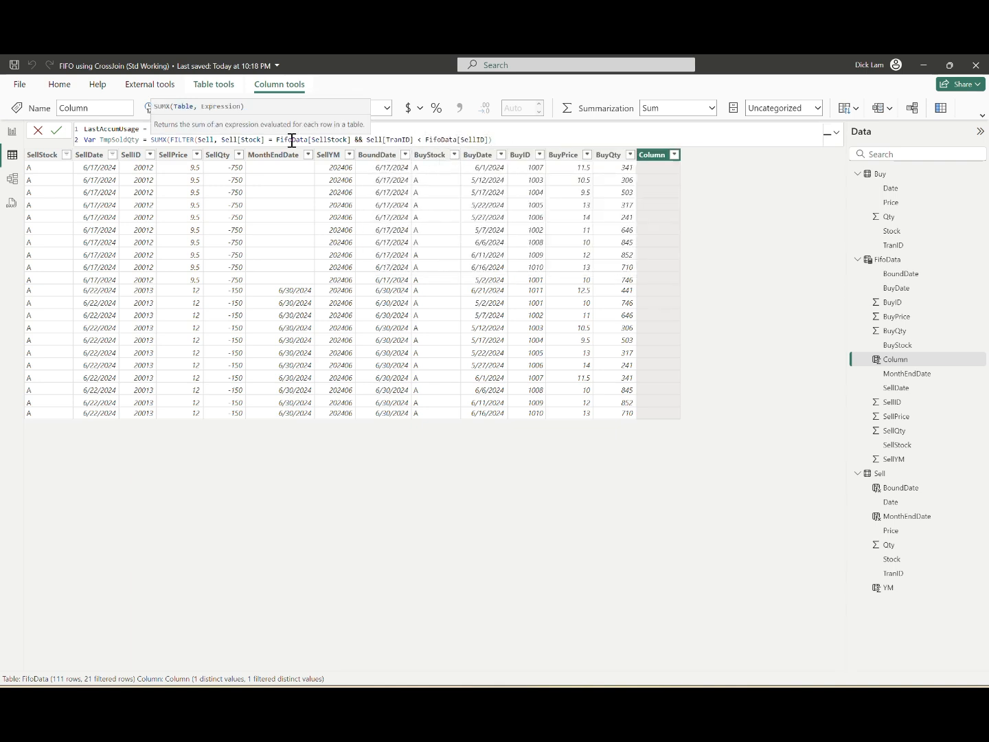
{"action": "type", "text": "Sell[Qty])"}
{"action": "key", "text": "shift+Return"}
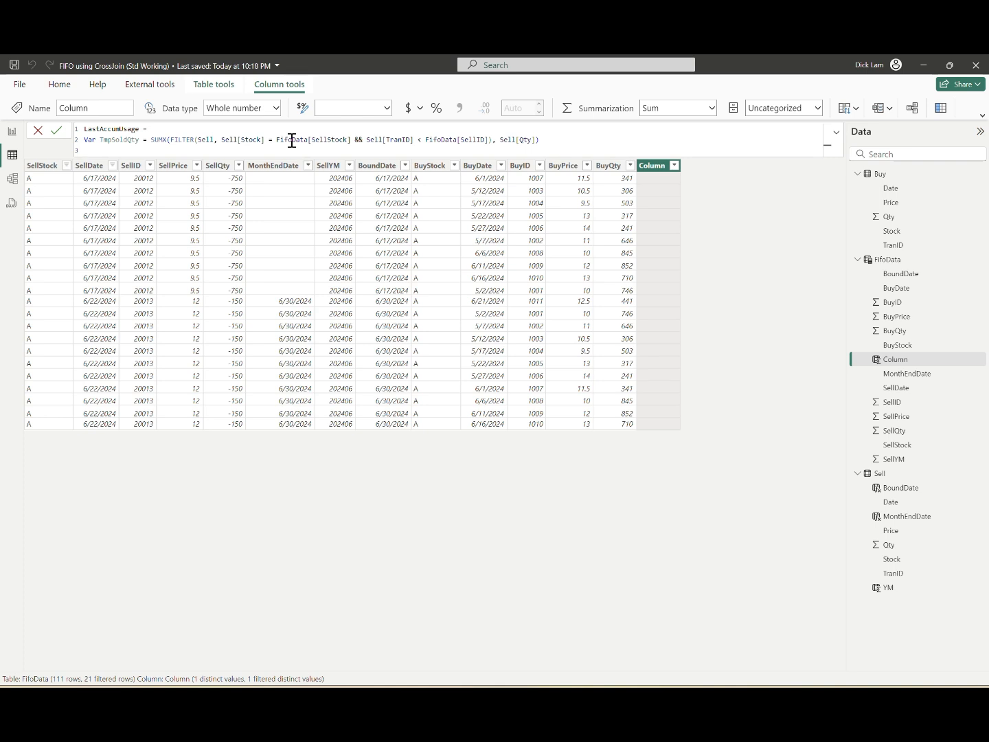
Step: Define Var LastBuy = SUMX(FILTER(Buy, Buy[Stock] = FifoData[SellStock] && Buy[TranID] < FifoData[BuyID]), Buy[Qty]) below the TmpSoldQty variable
{"action": "type", "text": "Var LastBuy = SUMX(FILTER("}
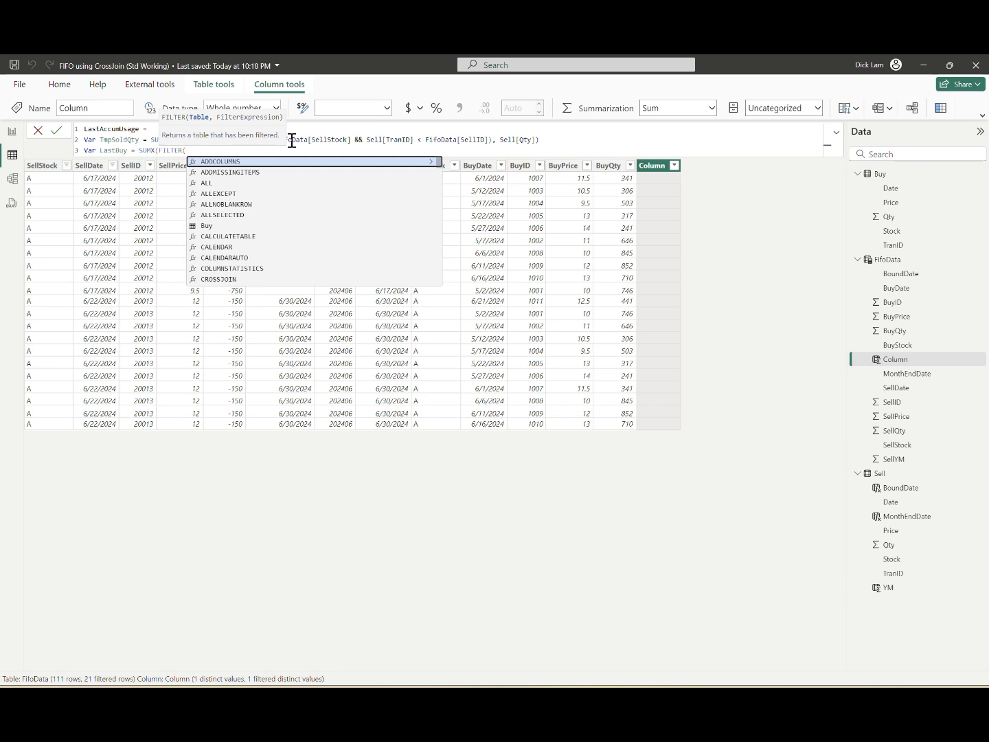
{"action": "type", "text": "Buy,"}
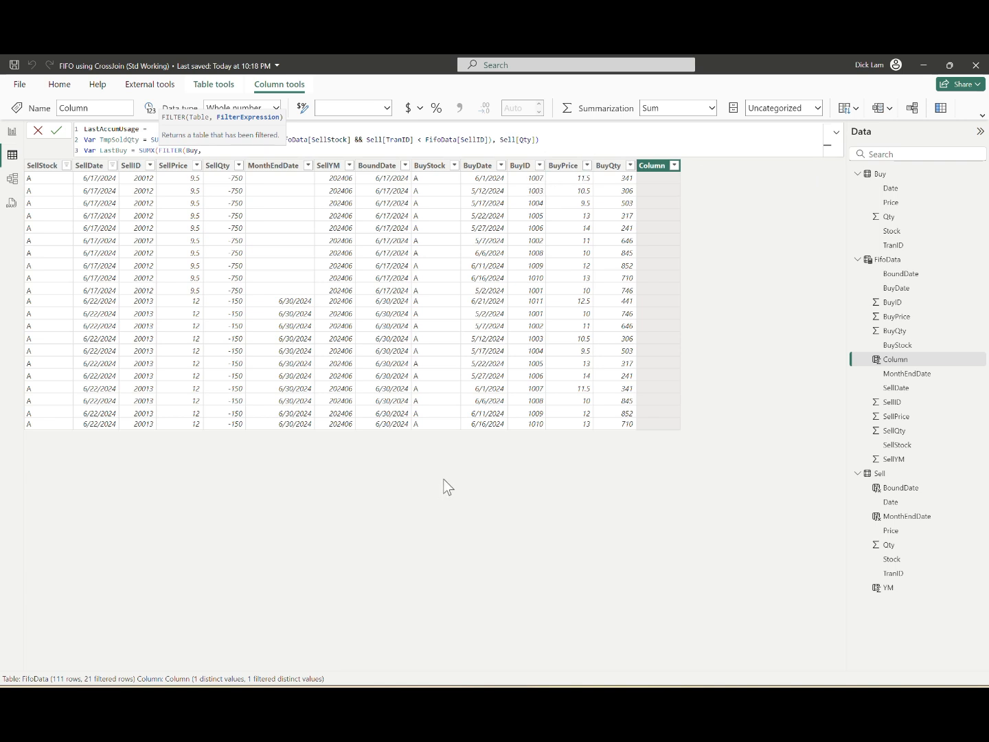
{"action": "type", "text": "Buy[Stock] = FifoData[SellStock] && Buy[TranID] <"}
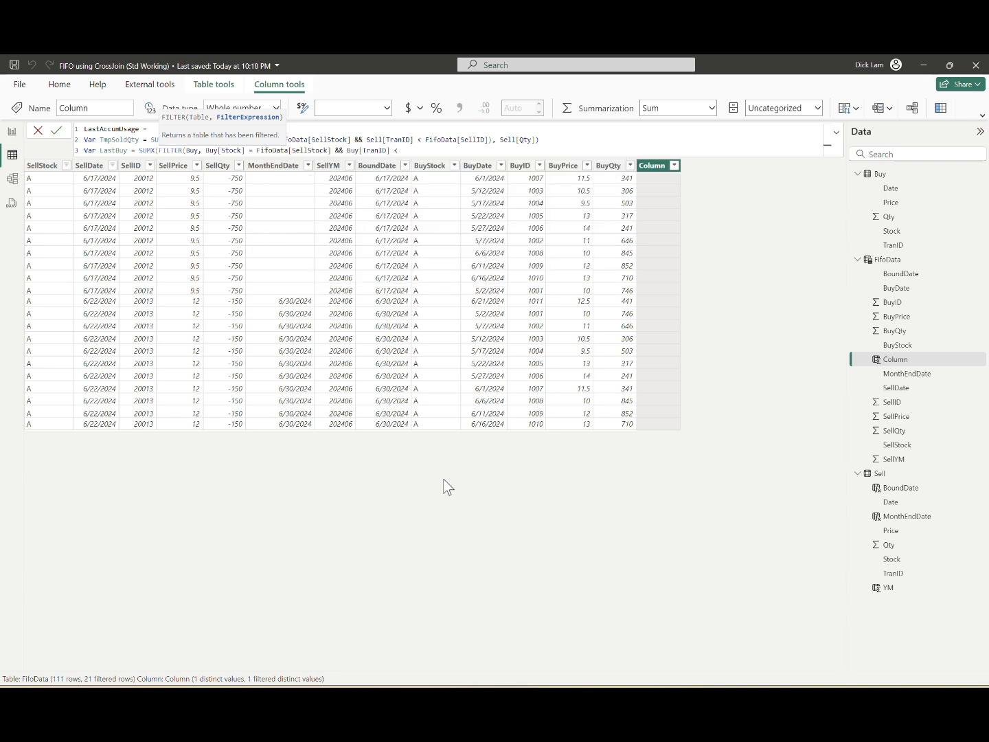
{"action": "type", "text": " FifoData[BuyID]), Buy[Qty])"}
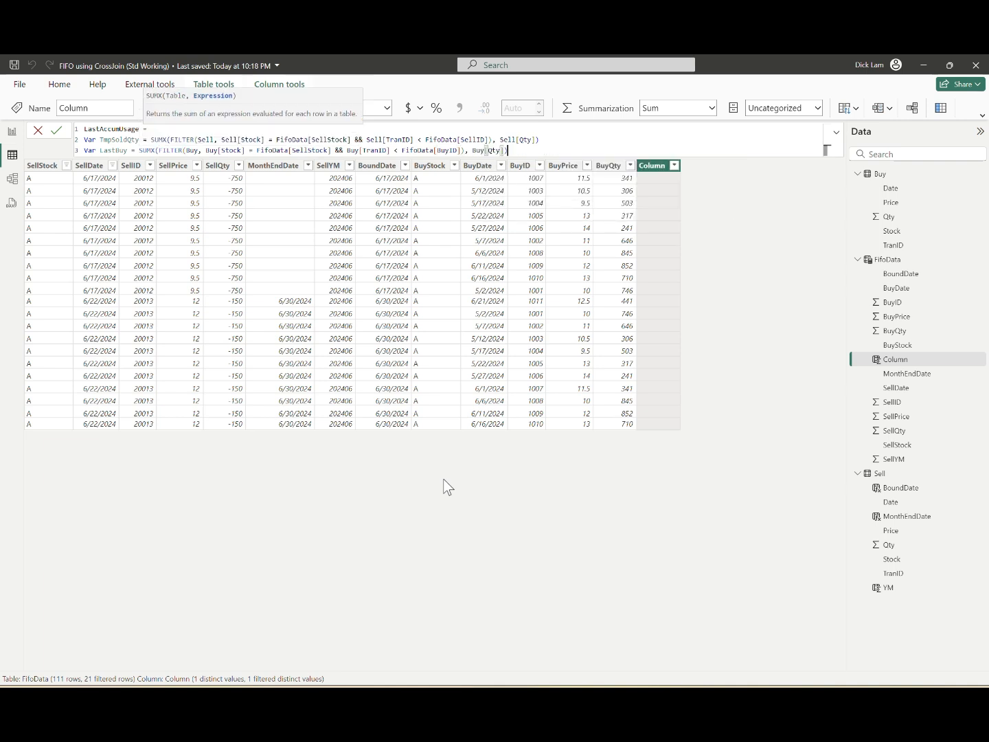
Step: Define Var LastBalance = LastBuy - TmpSoldQty on the following line of the formula
{"action": "key", "text": "shift+Return"}
{"action": "type", "text": "Var Last"}
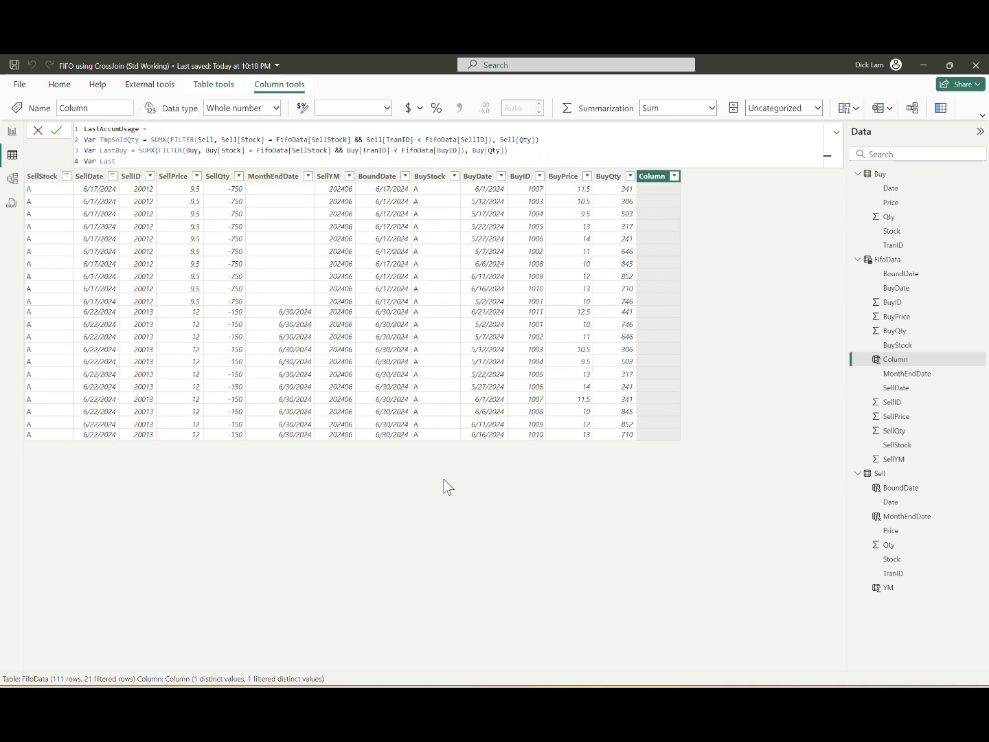
{"action": "type", "text": "Balance = LastBuy - "}
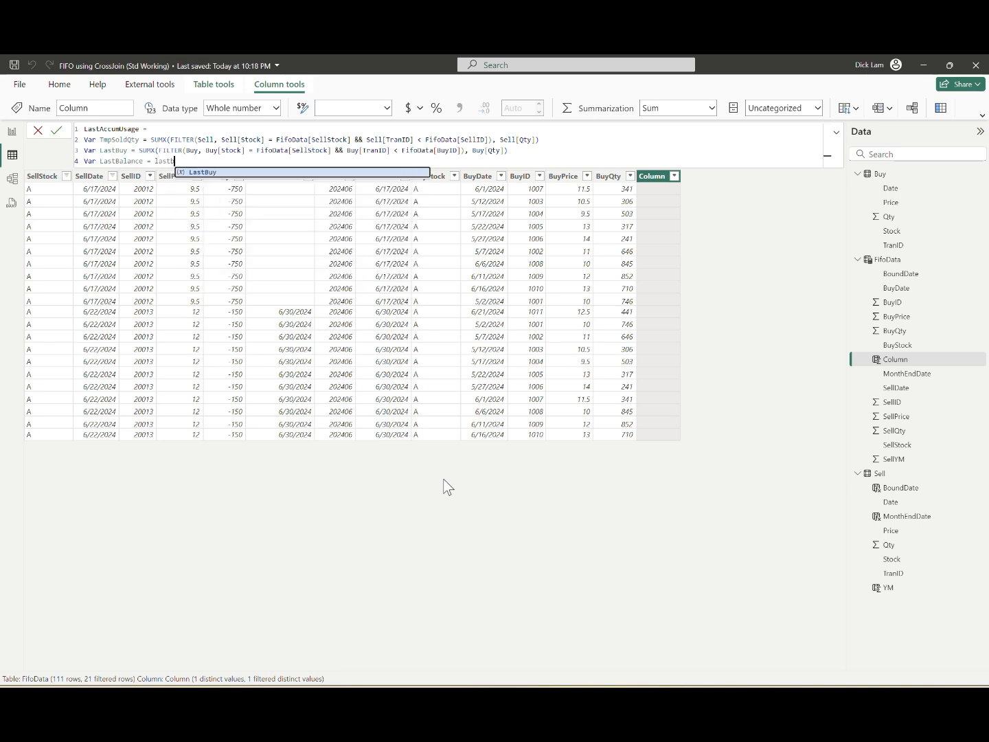
{"action": "type", "text": "TmpSoldQty"}
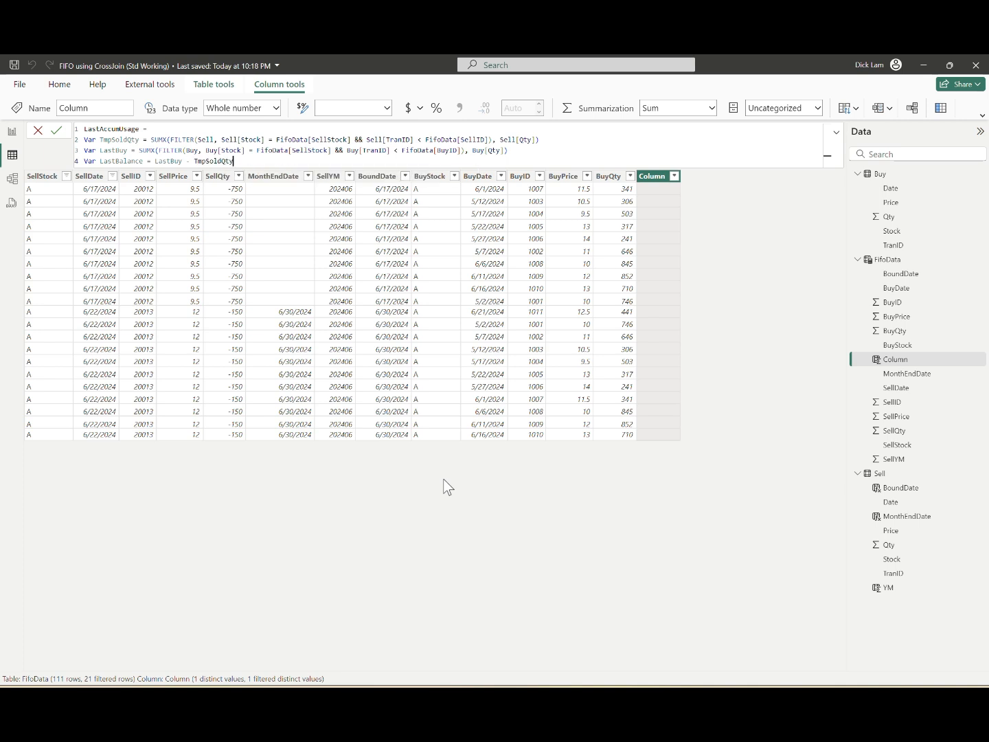
Step: Add a RETURN SWITCH(TRUE(), ) block below the variables, with an indented empty line between its parentheses
{"action": "key", "text": "Return"}
{"action": "type", "text": "RETURN"}
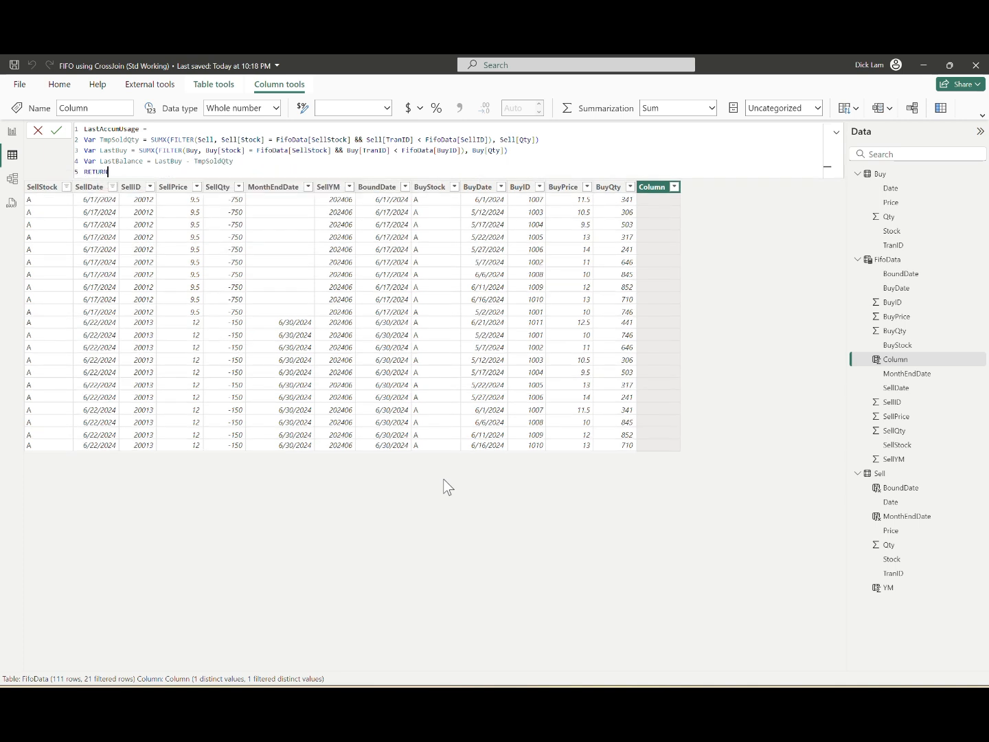
{"action": "type", "text": " SWITCH(TRUE(),"}
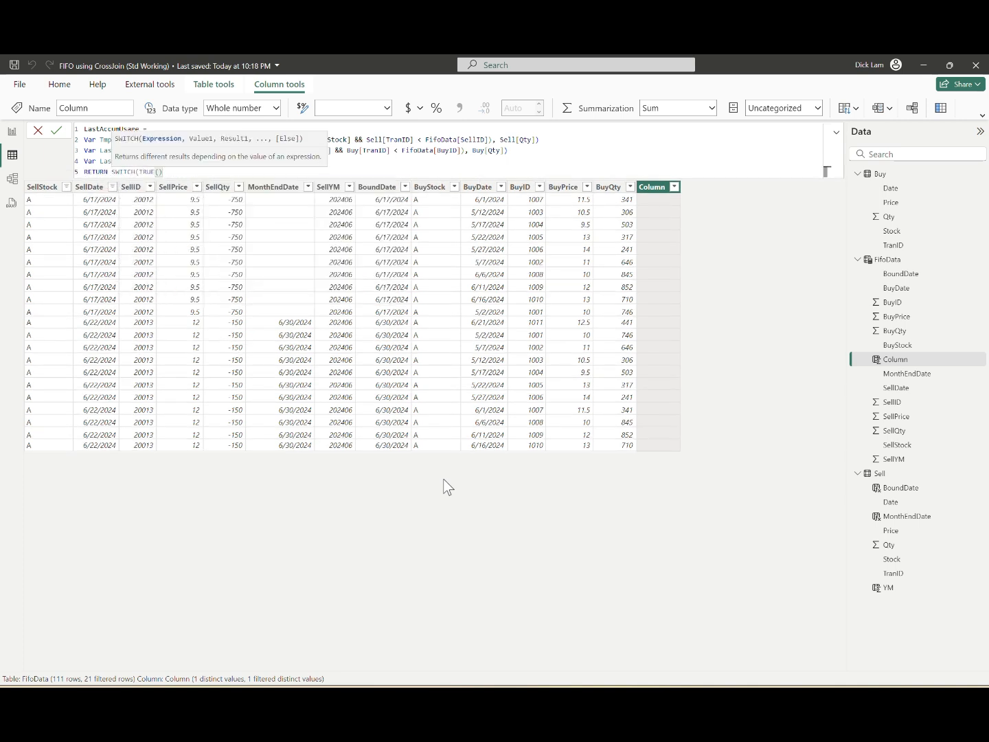
{"action": "key", "text": "Return"}
{"action": "key", "text": "Return"}
{"action": "type", "text": ")"}
{"action": "key", "text": "Up"}
{"action": "key", "text": "Tab"}
{"action": "key", "text": "Tab"}
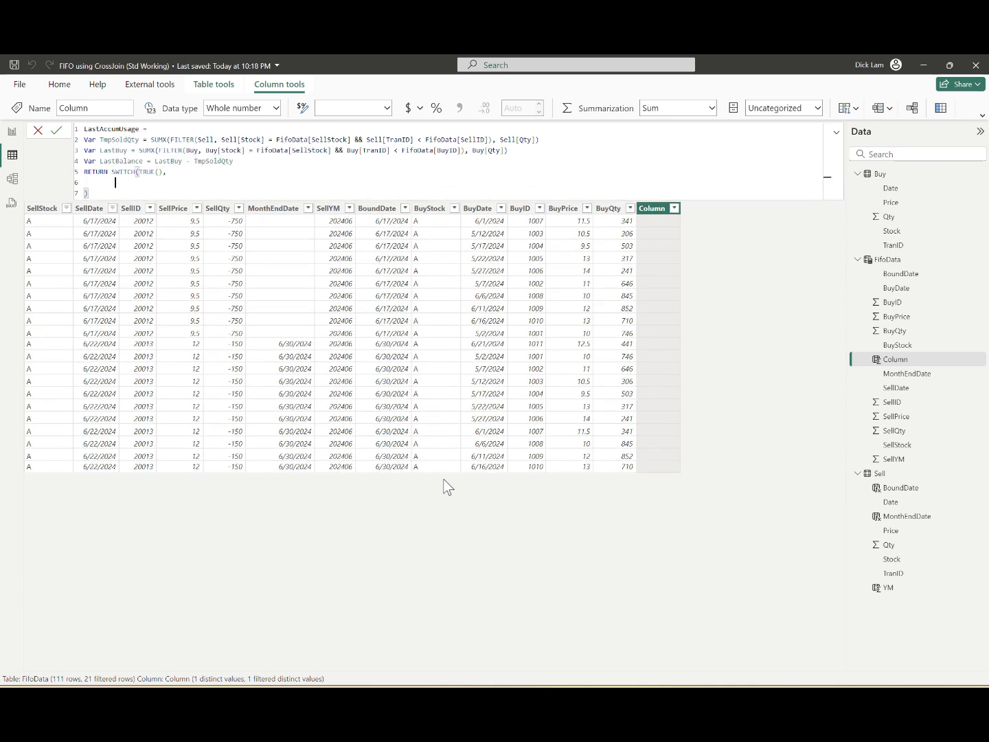
Step: Enter the first SWITCH case, returning 0 when LastBalance >= 0, and start a line for another case
{"action": "type", "text": "LastBalance"}
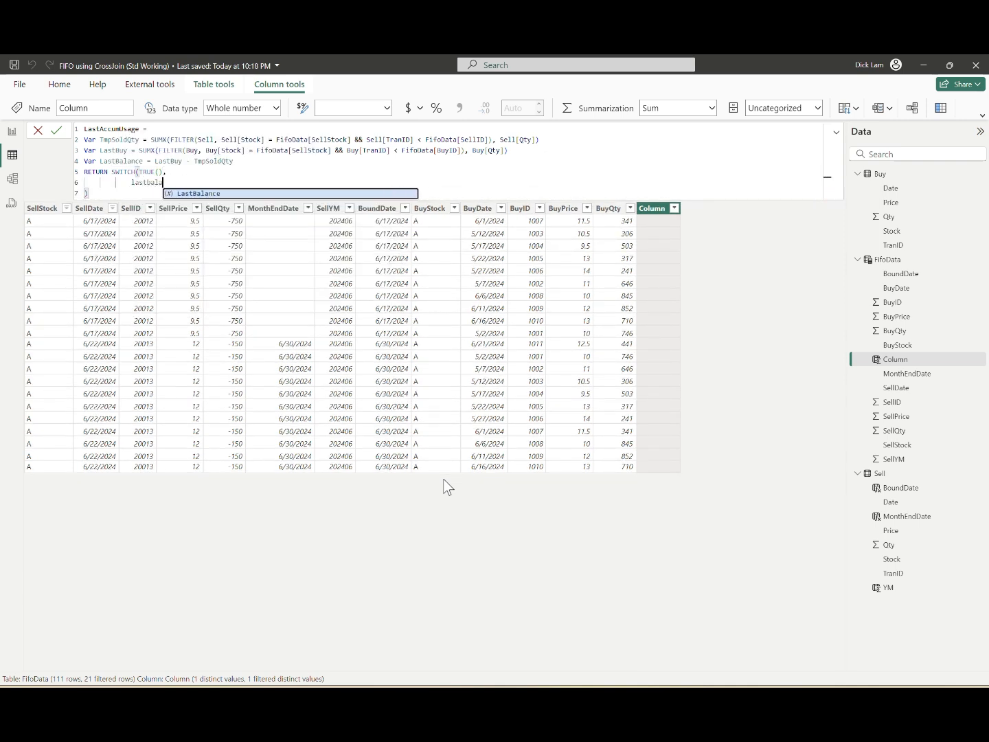
{"action": "type", "text": " >"}
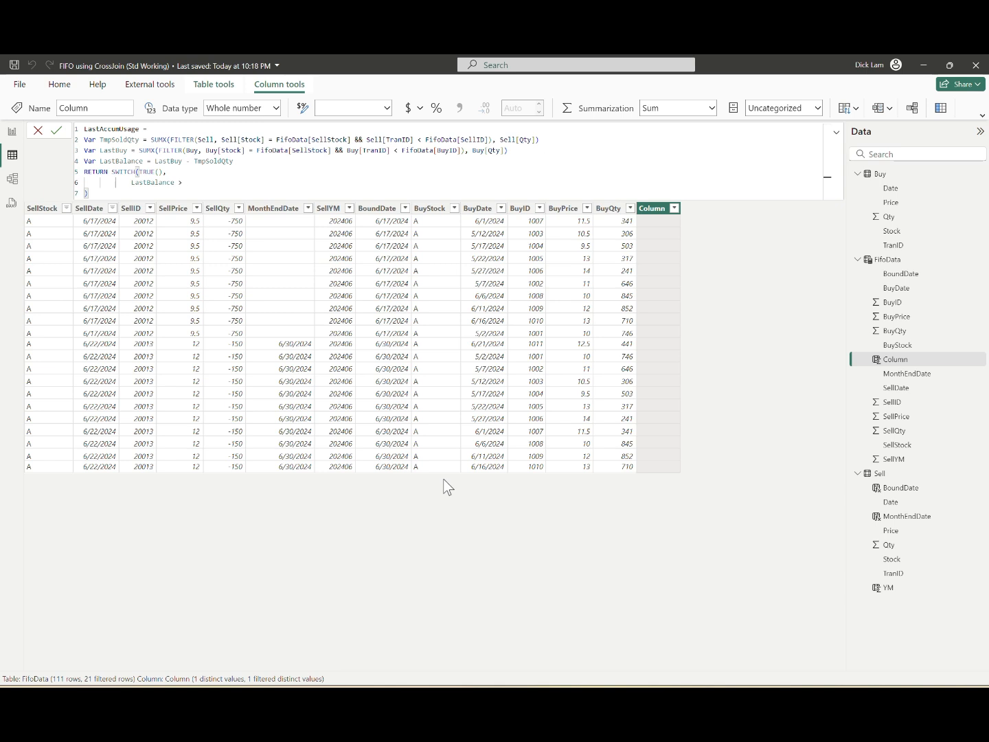
{"action": "type", "text": "= 0,"}
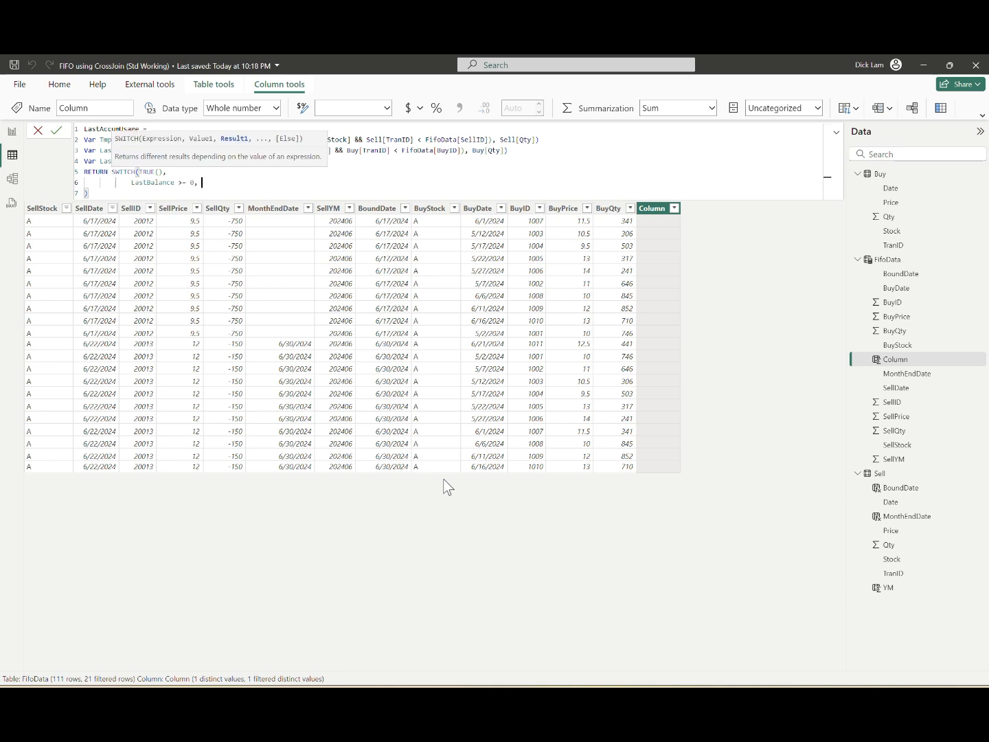
{"action": "key", "text": "Escape"}
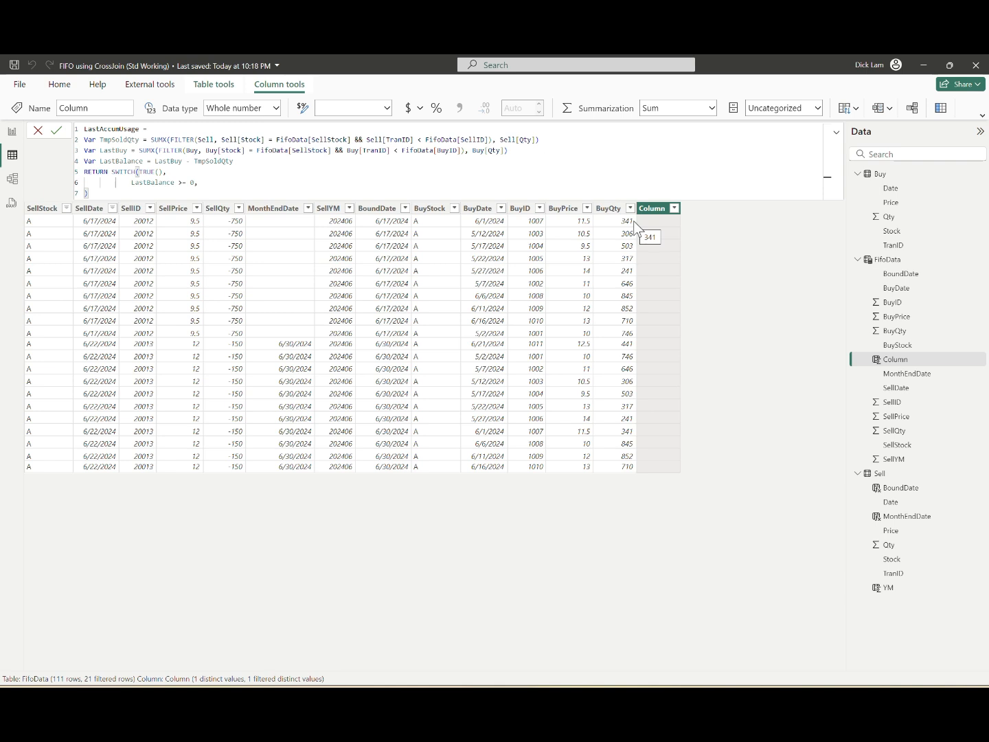
{"action": "key", "text": "shift+Return"}
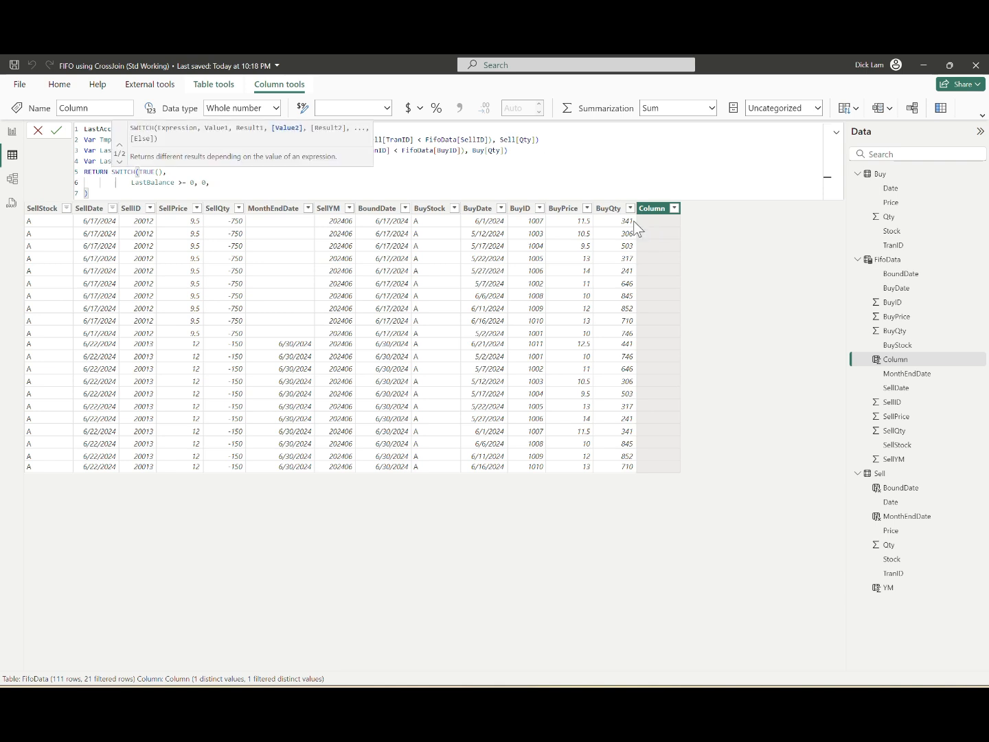
Step: Enter the second SWITCH case for LastBalance < 0, with IF(LastBalance + FifoData[BuyQty] <= 0 returning FifoData[BuyQty]
{"action": "type", "text": "last"}
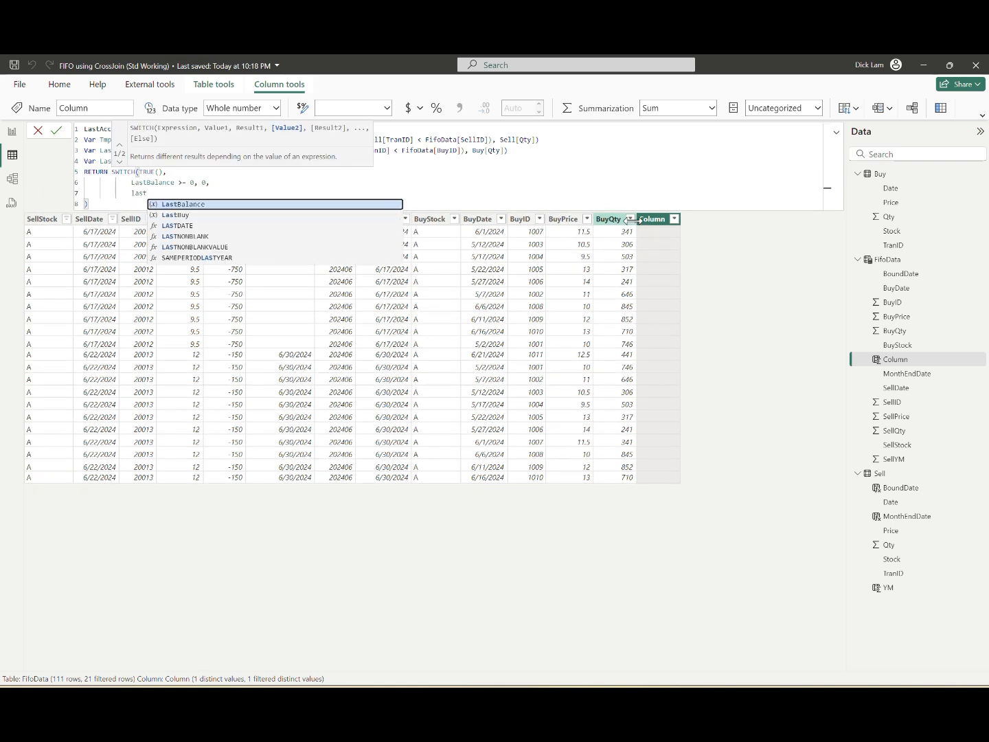
{"action": "key", "text": "Tab"}
{"action": "type", "text": "< 0,"}
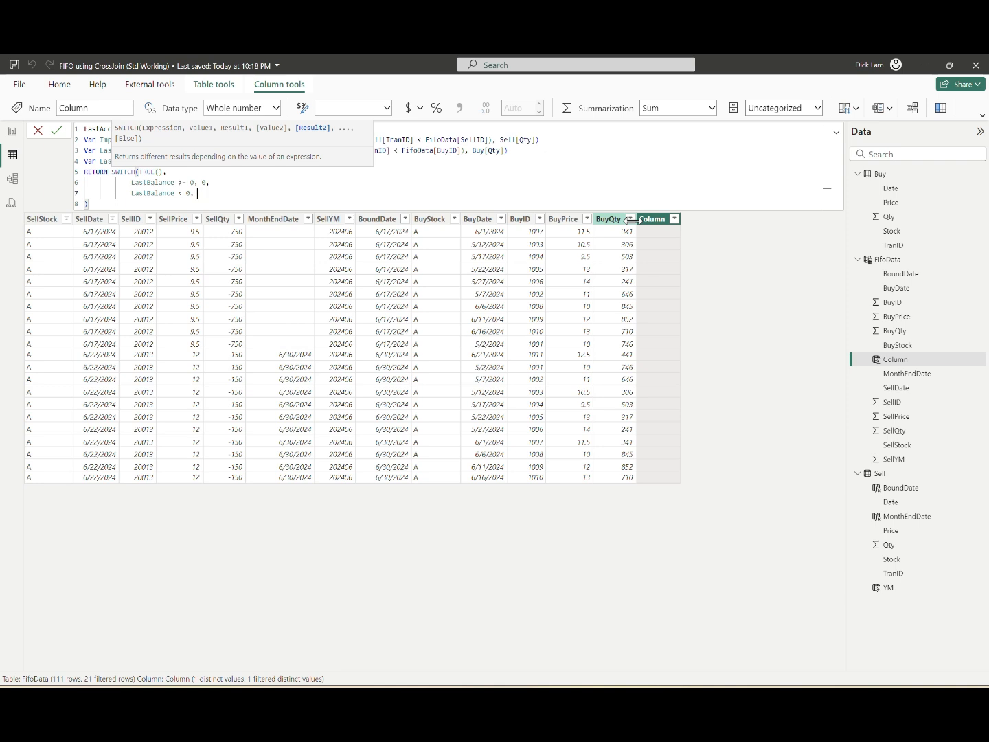
{"action": "key", "text": "Escape"}
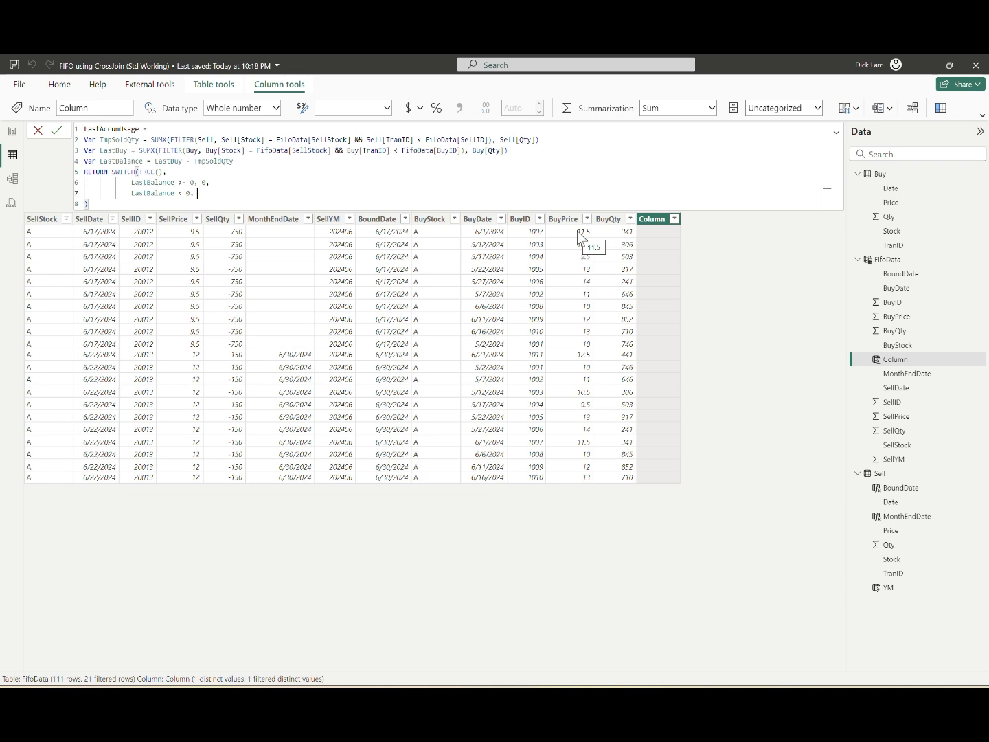
{"action": "type", "text": "IF(lastba"}
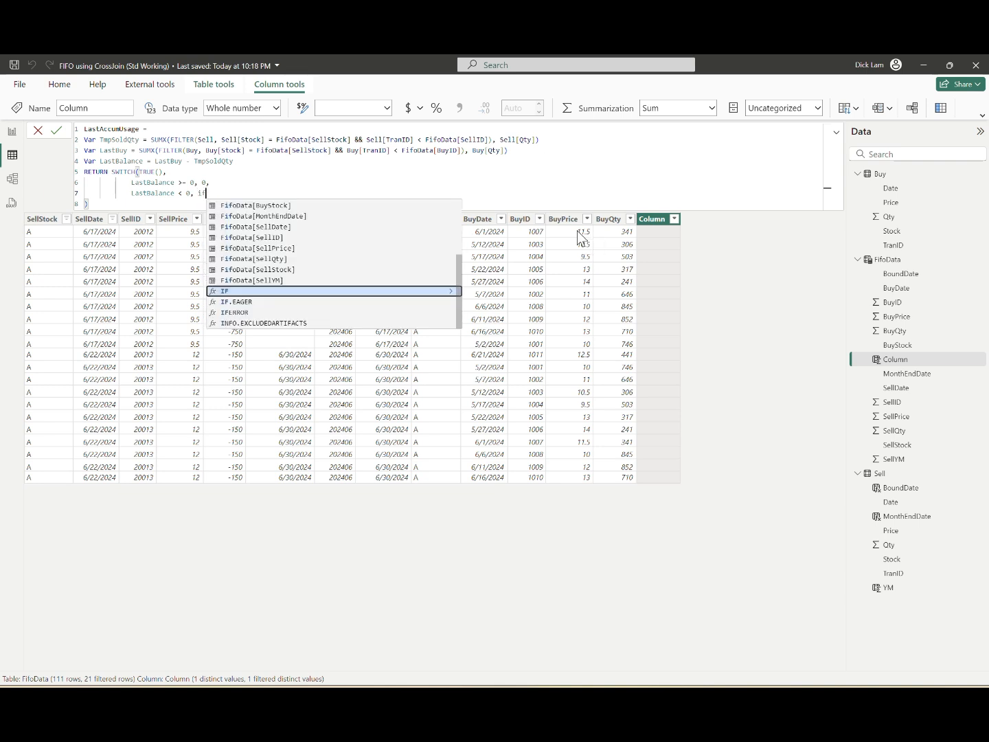
{"action": "type", "text": "lance "}
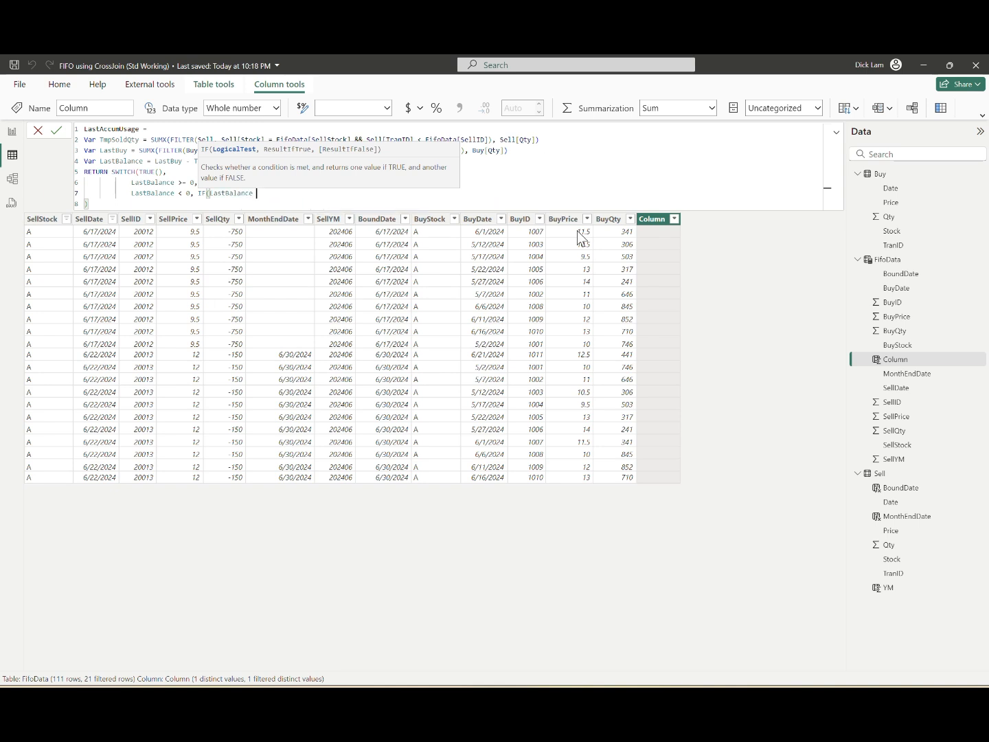
{"action": "type", "text": "+ FifoData[BuyQty]"}
{"action": "type", "text": "<= 0,"}
{"action": "type", "text": "buy"}
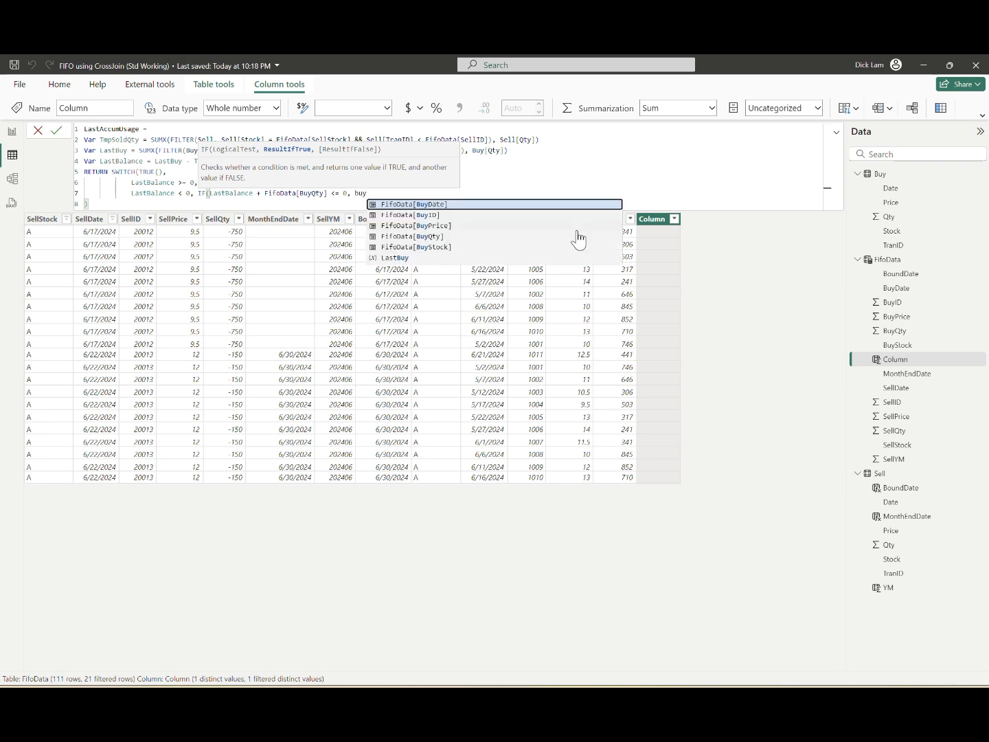
{"action": "left_click", "coordinate": [579, 238]}
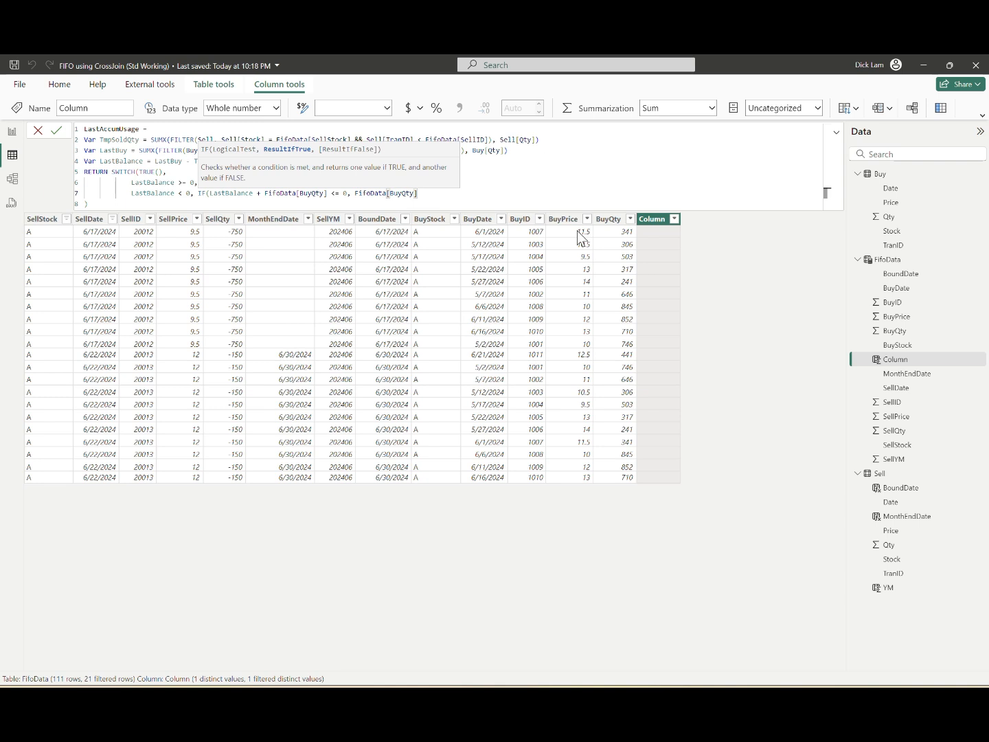
Step: Set the IF's false result to -LastBalance, close the parentheses and commit the LastAccumUsage formula
{"action": "type", "text": ","}
{"action": "key", "text": "Escape"}
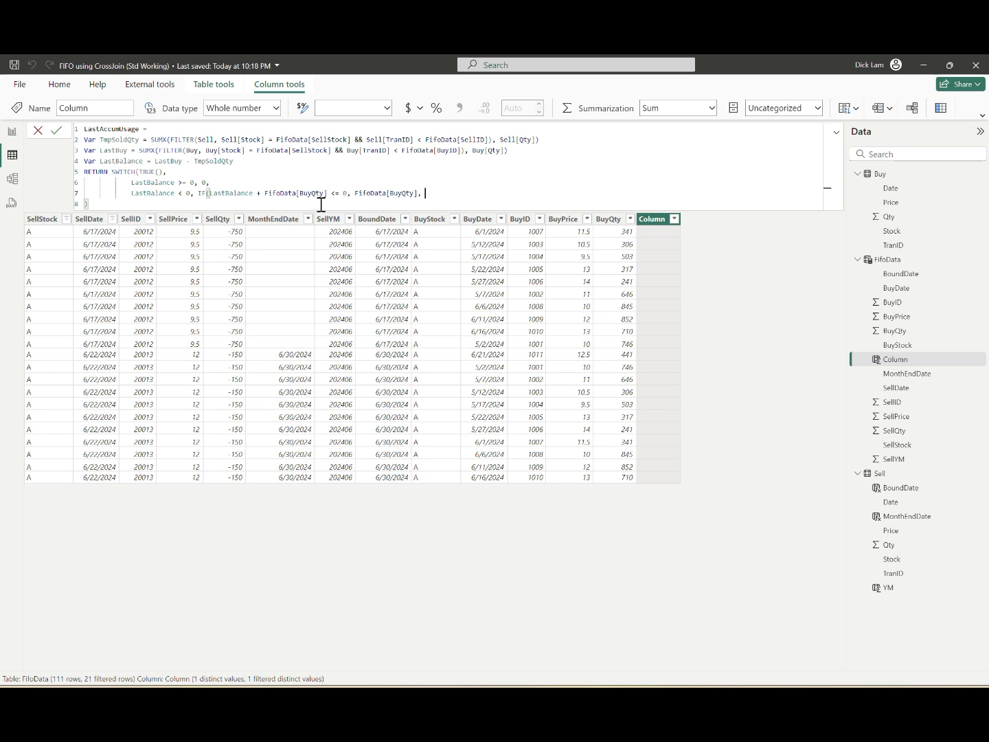
{"action": "type", "text": "-LastBalance )"}
{"action": "key", "text": "Return"}
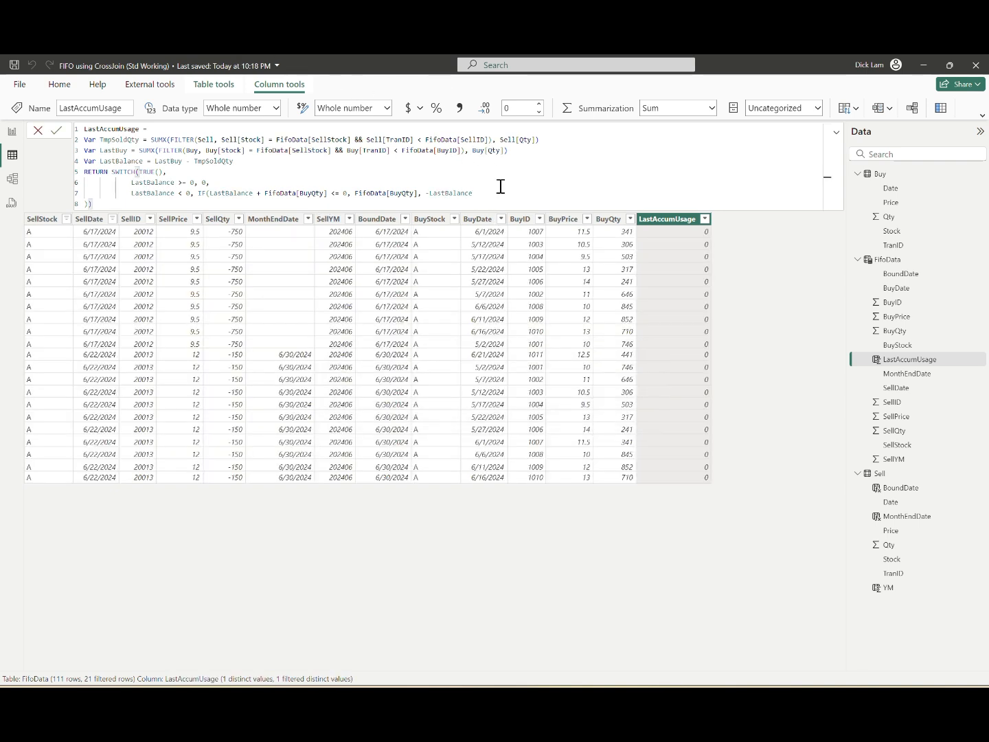
Step: Change the LastBalance variable to LastBuy + TmpSoldQty and commit the LastAccumUsage formula
{"action": "key", "text": "Up"}
{"action": "key", "text": "Up"}
{"action": "key", "text": "Up"}
{"action": "key", "text": "Up"}
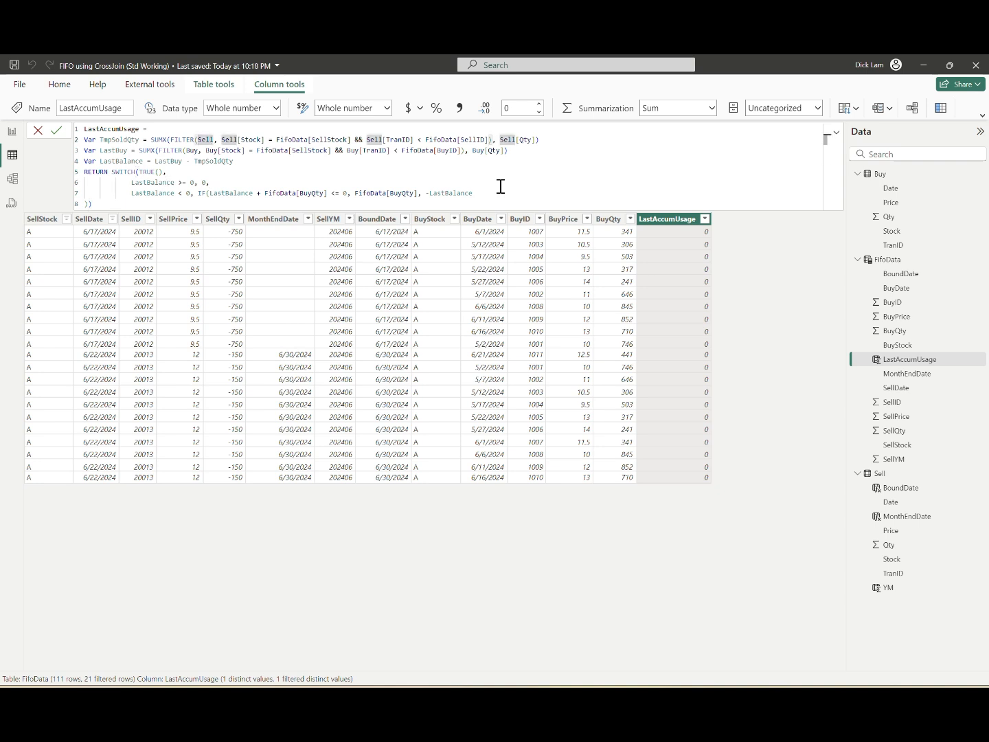
{"action": "key", "text": "End"}
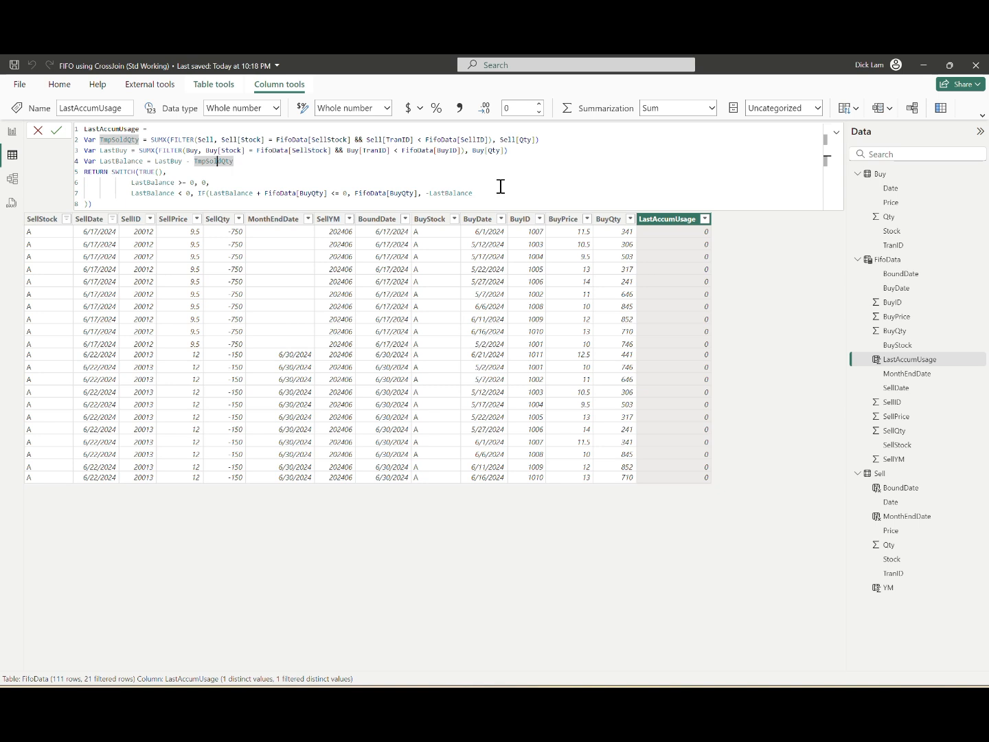
{"action": "key", "text": "BackSpace"}
{"action": "key", "text": "BackSpace"}
{"action": "type", "text": "+"}
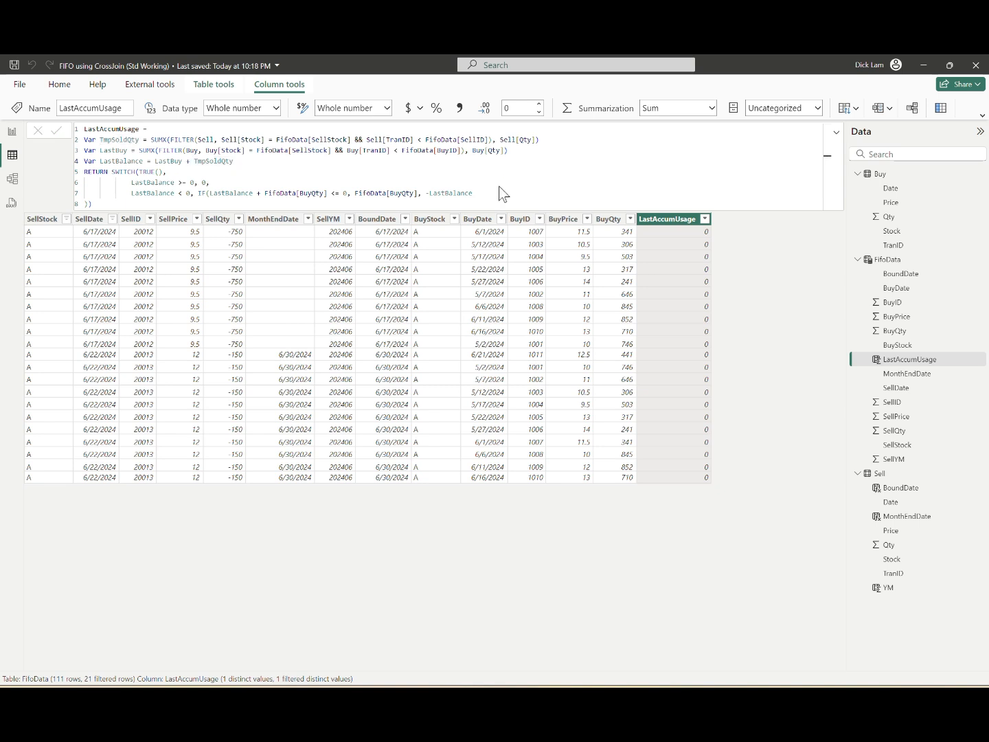
{"action": "key", "text": "Return"}
Step: Filter the SellDate column of FifoData to show only 6/10/2024
{"action": "left_click", "coordinate": [113, 221]}
{"action": "left_click", "coordinate": [162, 337]}
{"action": "left_click", "coordinate": [162, 337]}
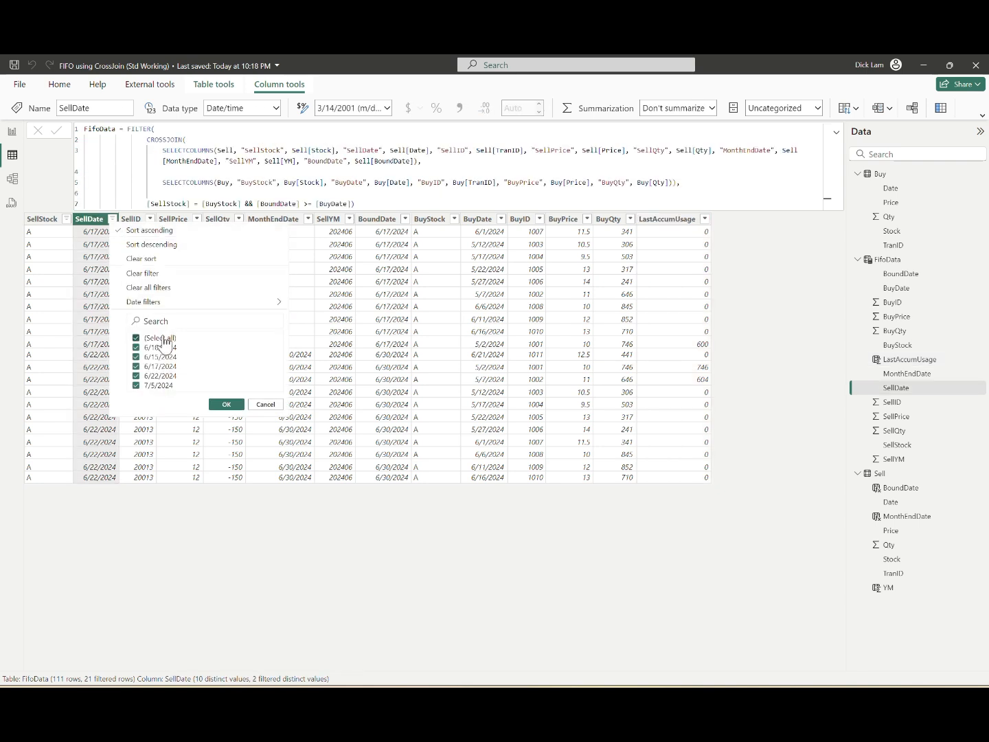
{"action": "left_click", "coordinate": [162, 336]}
{"action": "left_click", "coordinate": [165, 348]}
{"action": "left_click", "coordinate": [225, 405]}
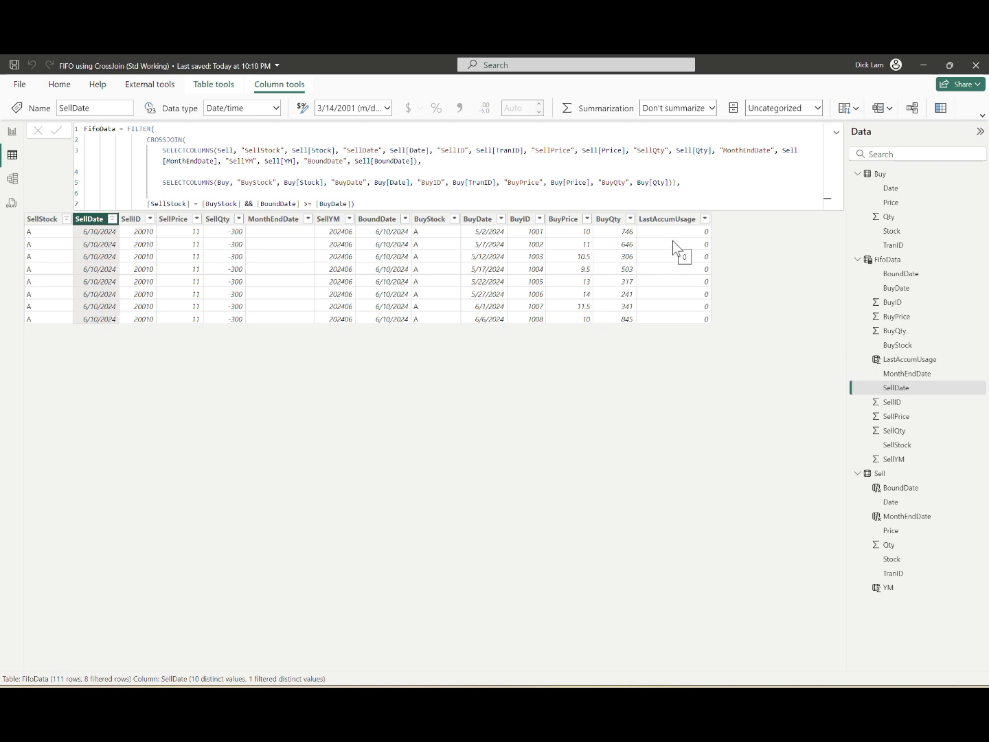
Step: Add 6/15/2024 to the dates shown by the SellDate filter
{"action": "left_click", "coordinate": [112, 219]}
{"action": "left_click", "coordinate": [141, 357]}
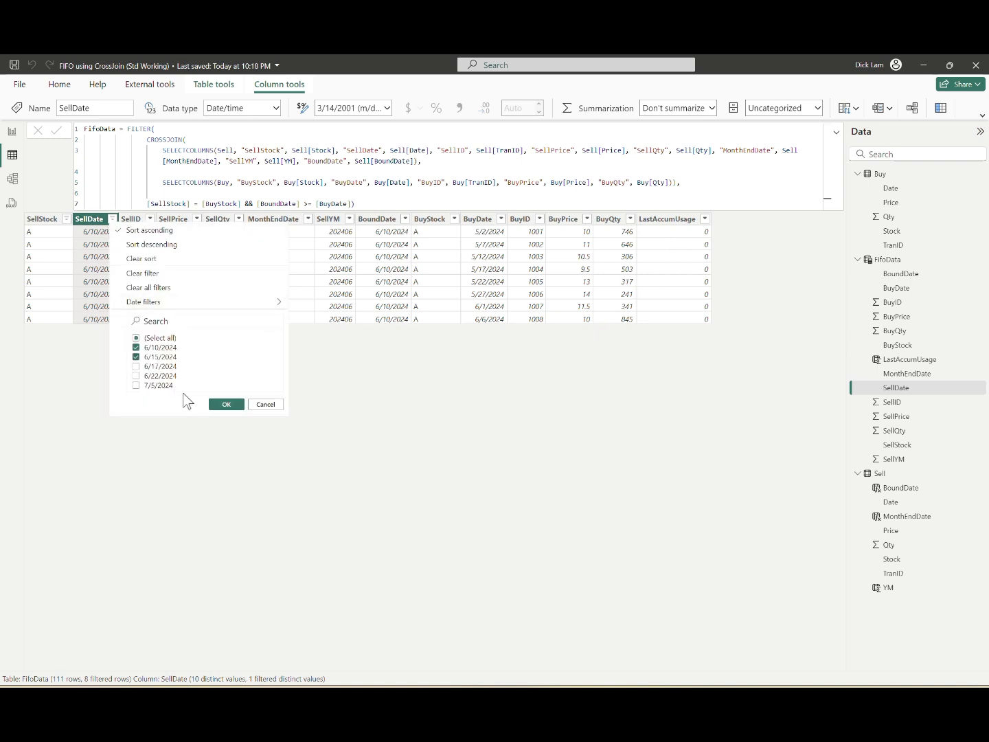
{"action": "left_click", "coordinate": [265, 405]}
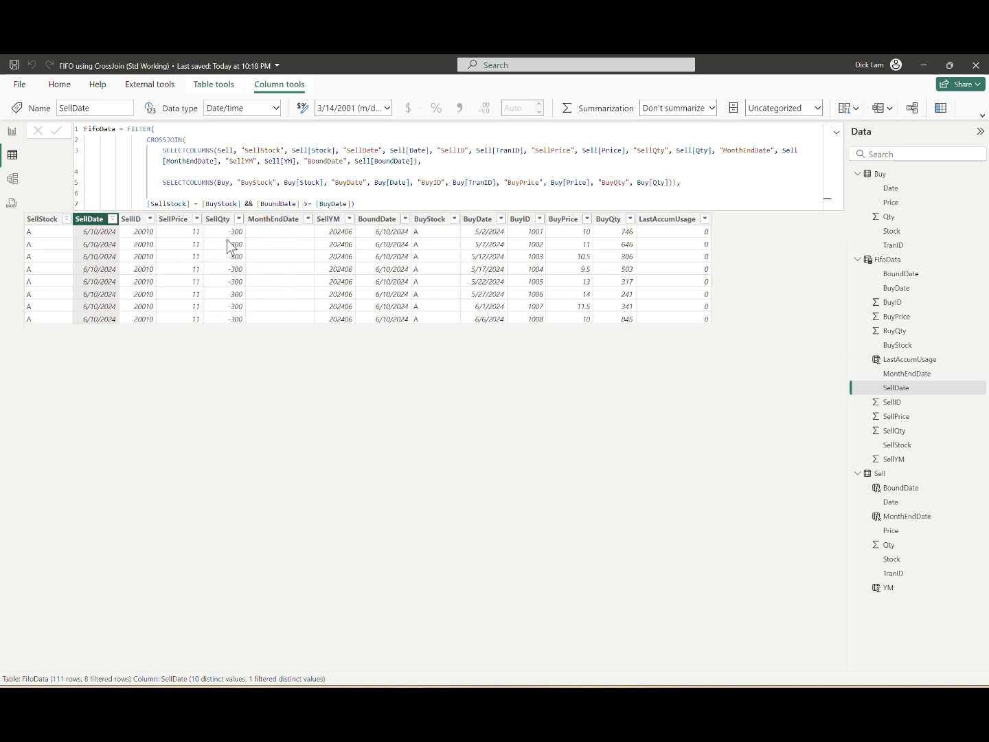
{"action": "left_click", "coordinate": [112, 219]}
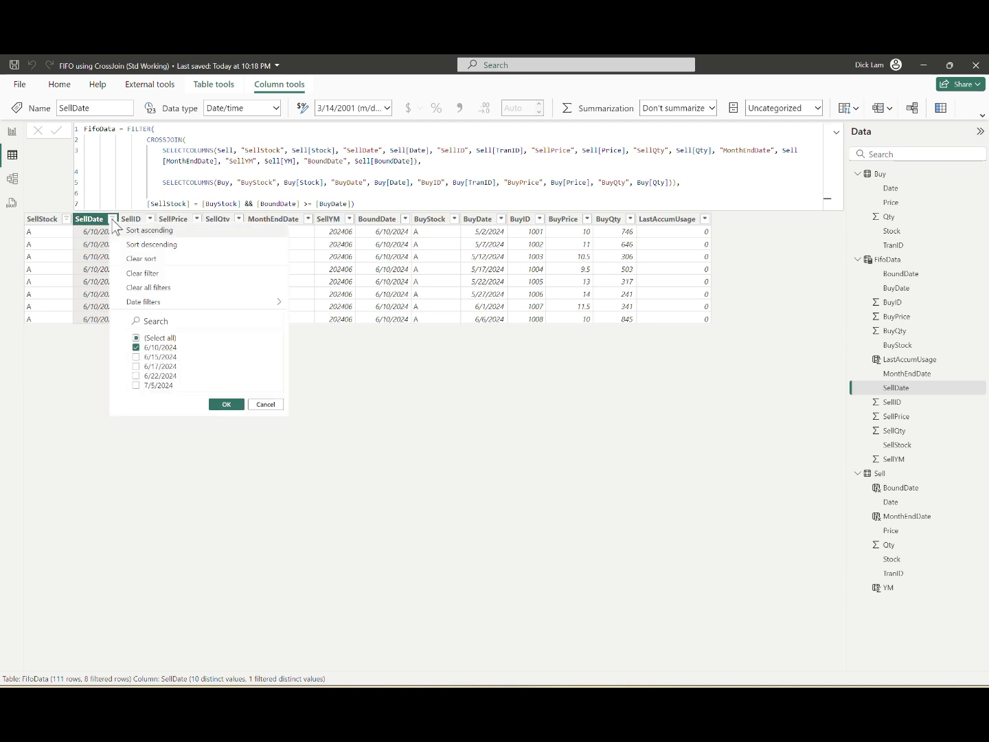
{"action": "left_click", "coordinate": [150, 357]}
{"action": "left_click", "coordinate": [219, 404]}
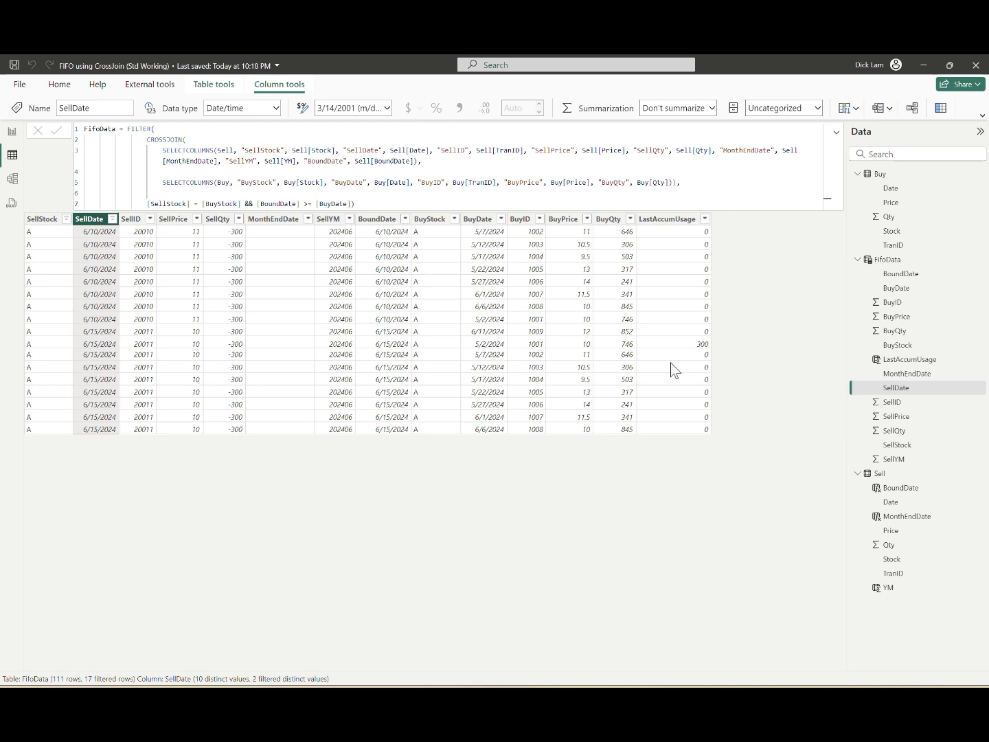
Step: Include 6/17/2024 in the SellDate filter as well
{"action": "left_click", "coordinate": [112, 219]}
{"action": "left_click", "coordinate": [265, 405]}
{"action": "left_click", "coordinate": [112, 219]}
{"action": "left_click", "coordinate": [134, 368]}
{"action": "left_click", "coordinate": [216, 410]}
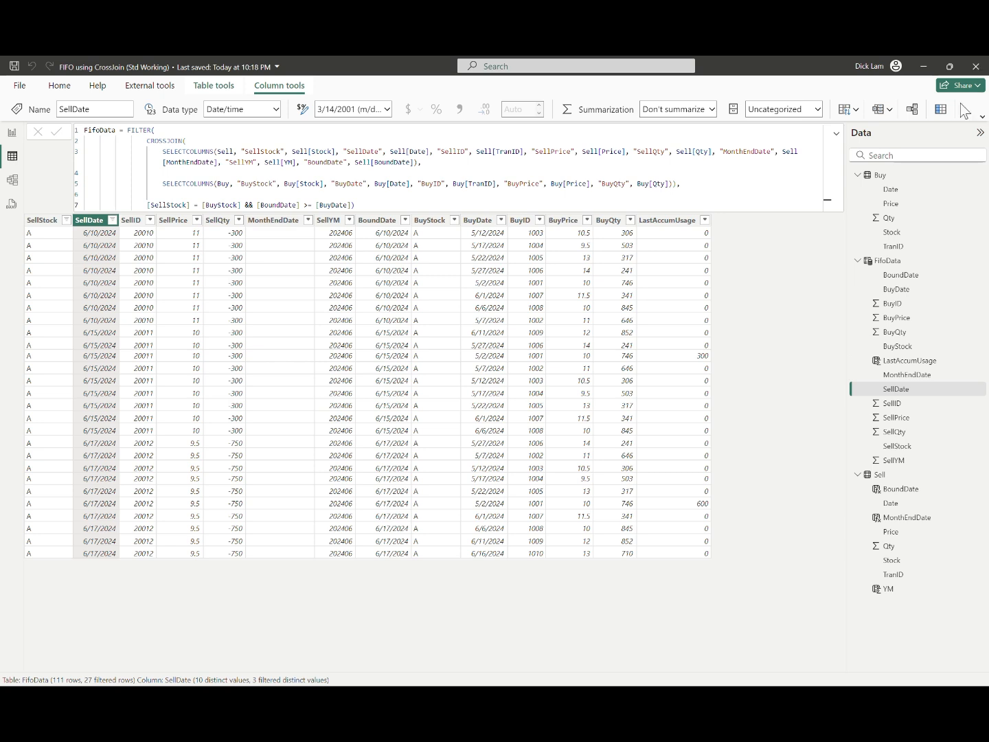
Step: Add a calculated column BalAfter = FifoData[BuyQty] - FifoData[LastAccumUsage] to FifoData
{"action": "left_click", "coordinate": [940, 108]}
{"action": "type", "text": "Bal"}
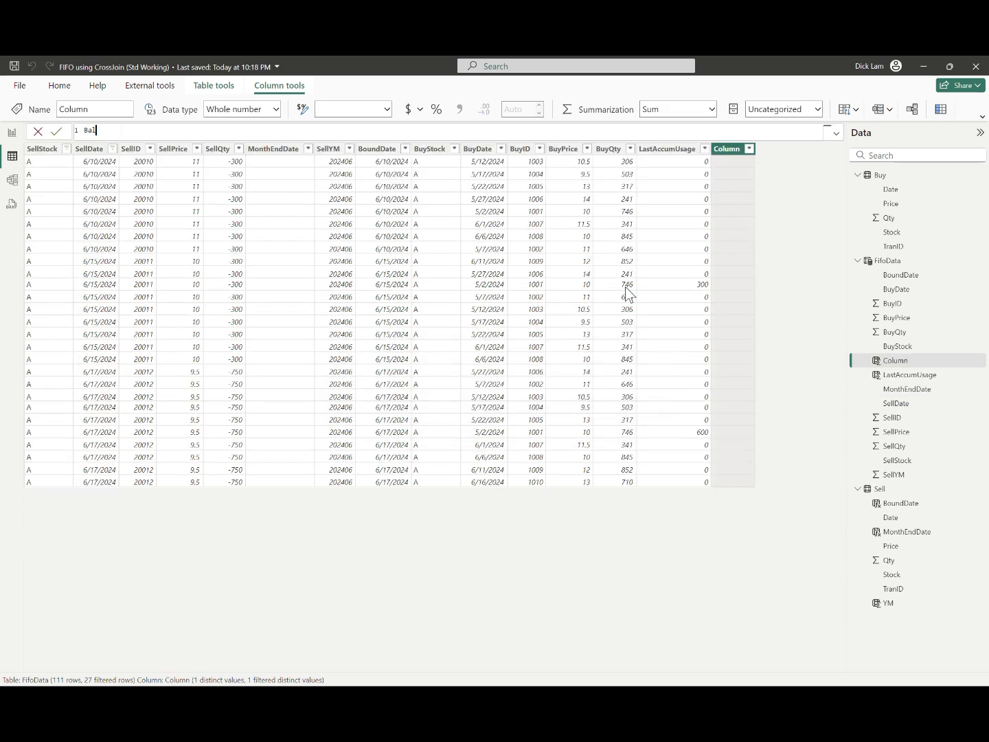
{"action": "type", "text": "After = FifoData[BuyQty] "}
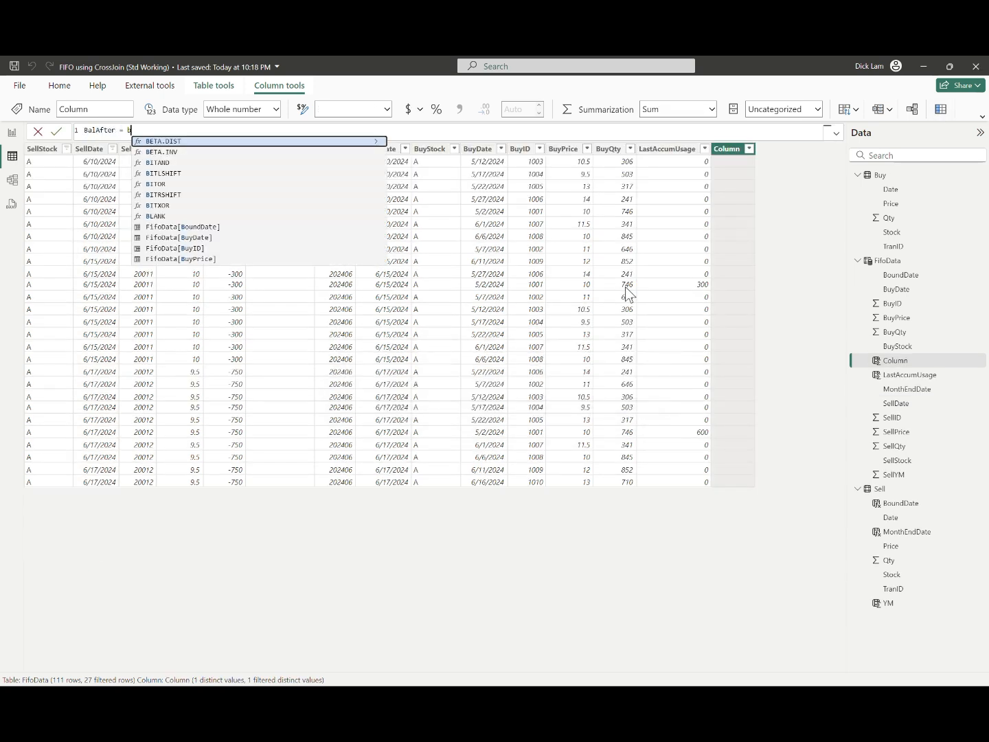
{"action": "type", "text": "- FifoData[LastAccumUsage]"}
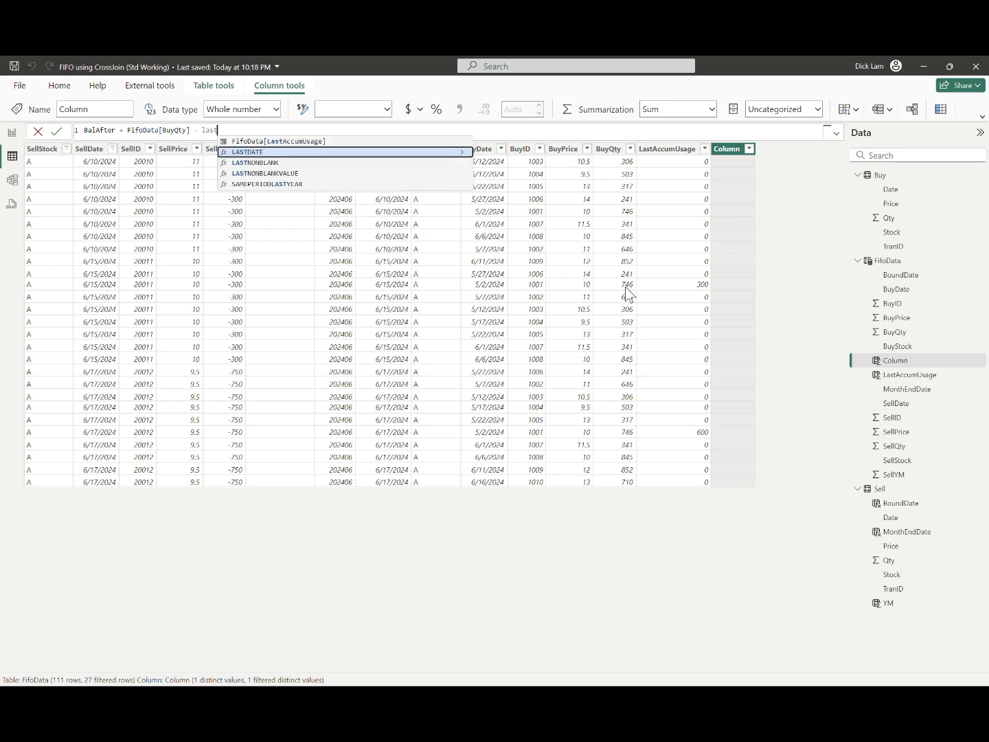
{"action": "key", "text": "Return"}
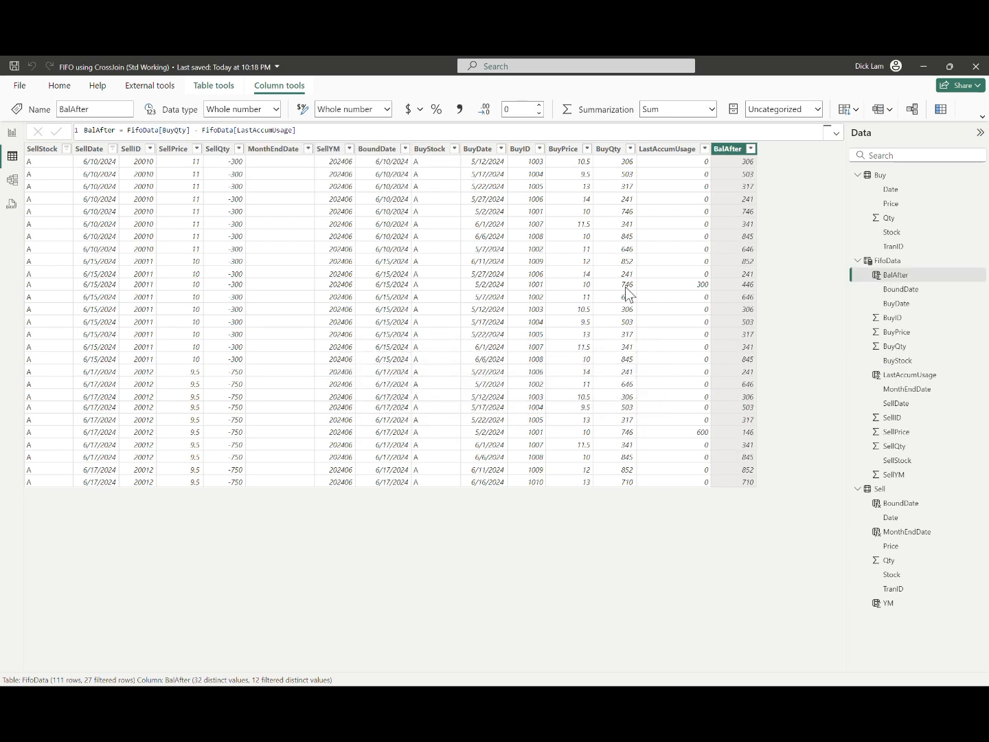
Step: Start another calculated column in FifoData named CurUsage, with an empty line below its name for variables
{"action": "left_click", "coordinate": [787, 353]}
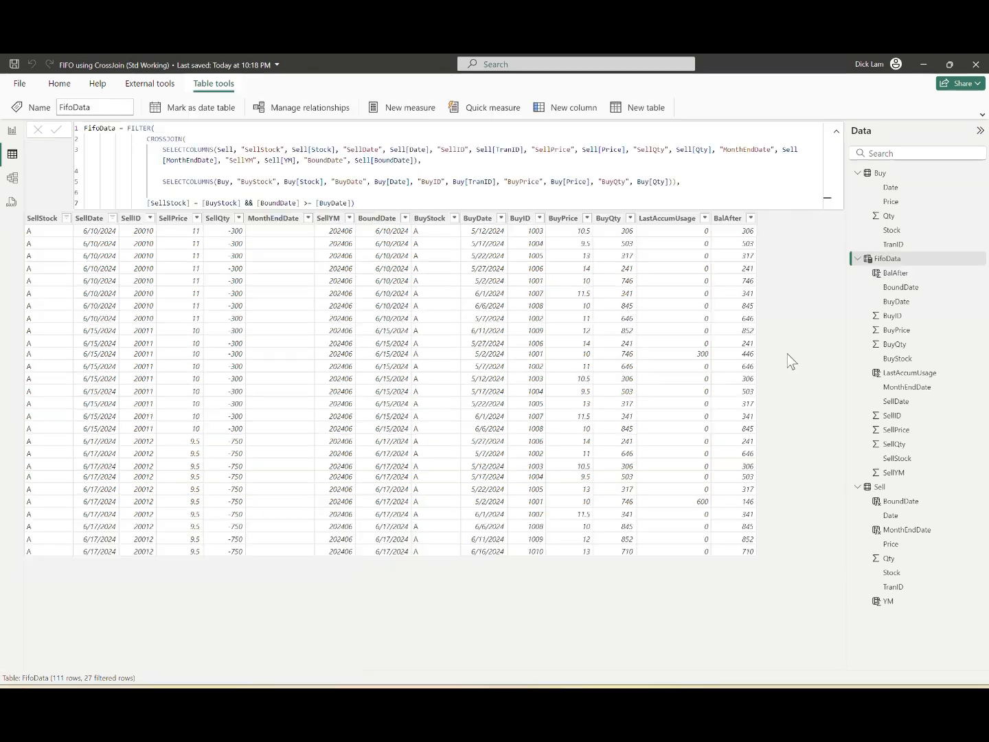
{"action": "left_click", "coordinate": [564, 109]}
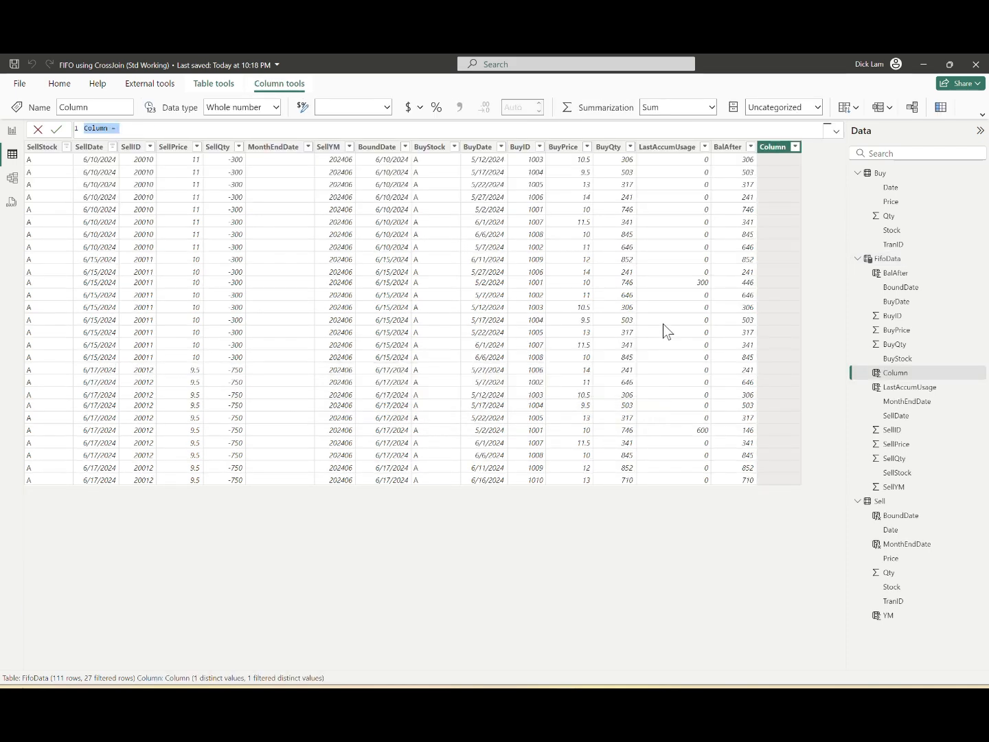
{"action": "type", "text": "CurUsage ="}
{"action": "key", "text": "shift+Return"}
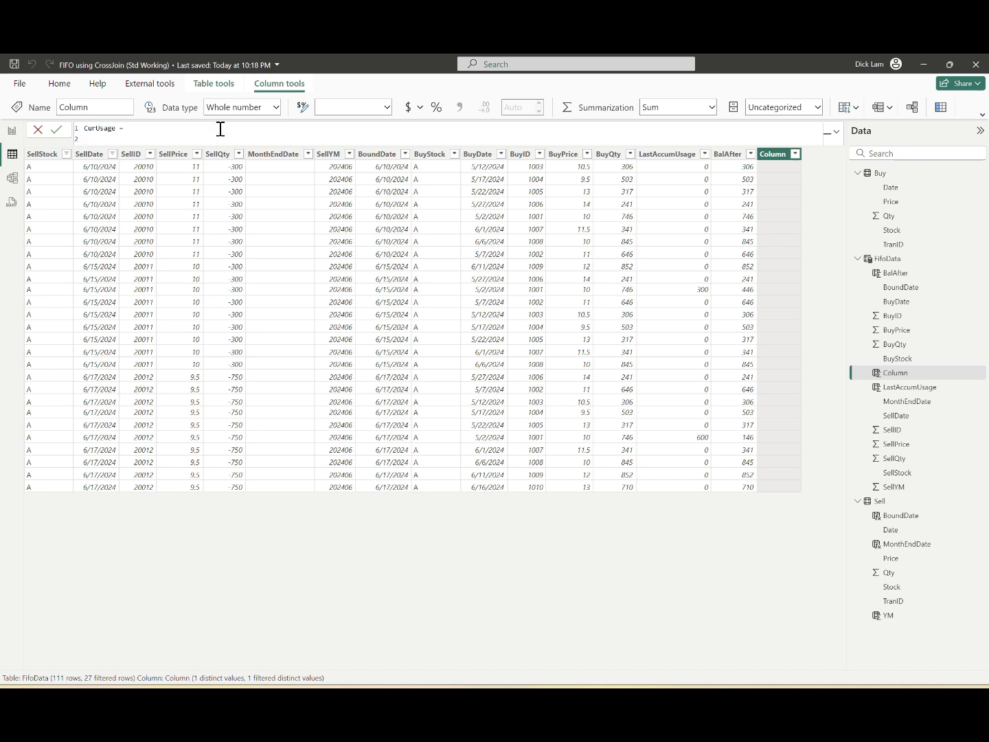
Step: Define the variable TmpSoldQty as FifoData[SellQty] * -1 and start another Var line below it
{"action": "type", "text": "Var TmpSoldQty "}
{"action": "type", "text": "= FifoData[SellQty]"}
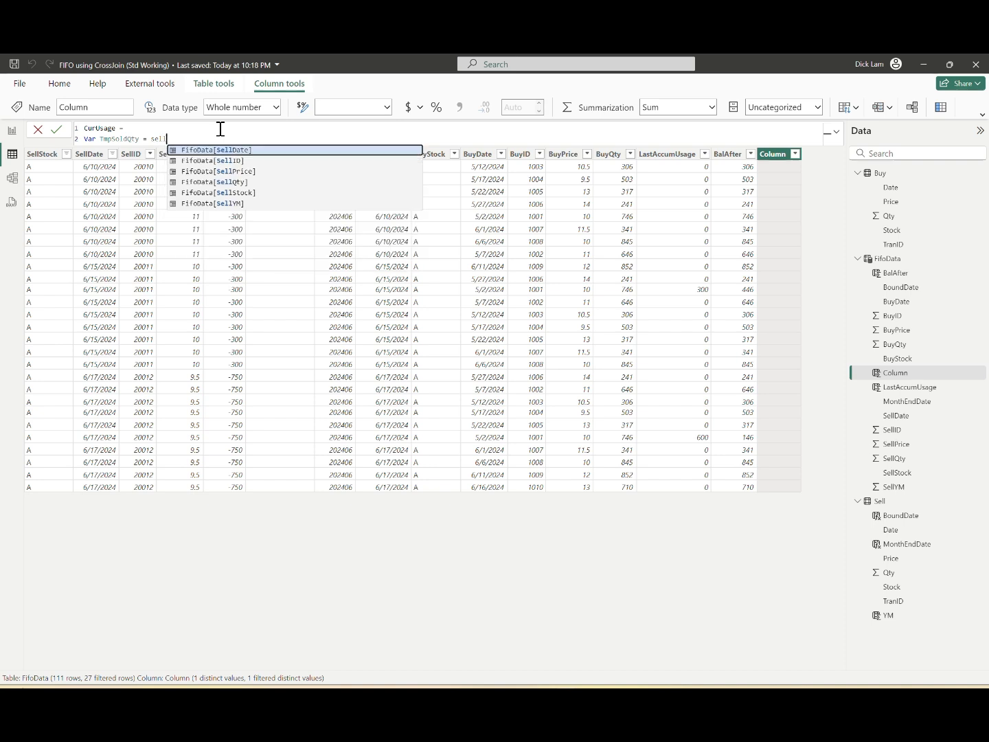
{"action": "type", "text": " * -1"}
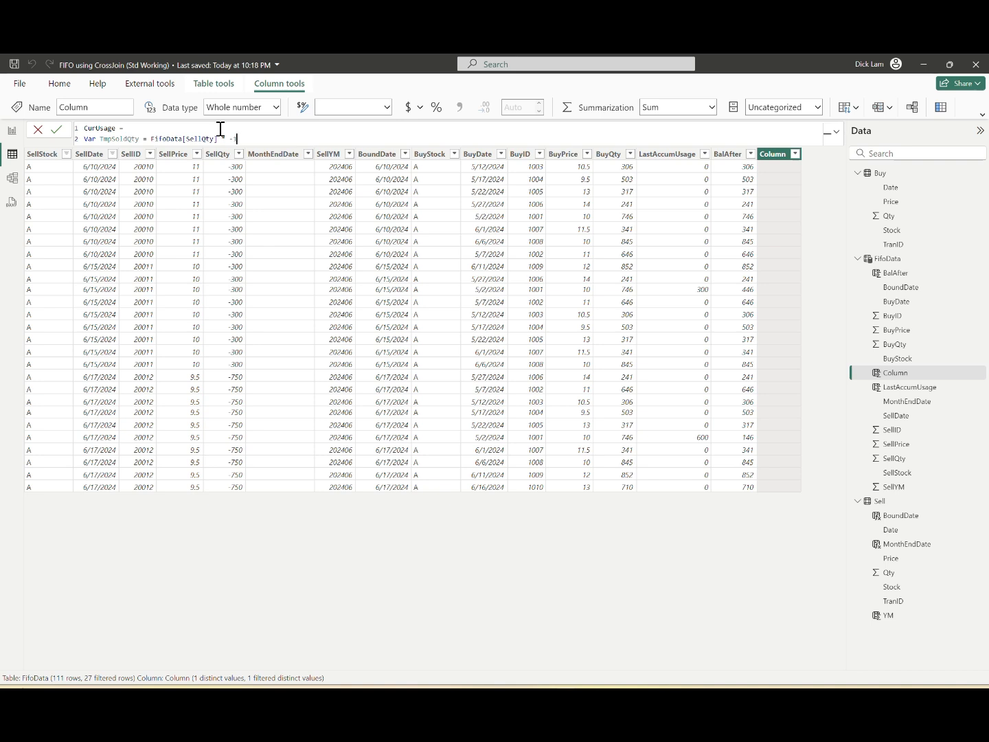
{"action": "key", "text": "shift+Return"}
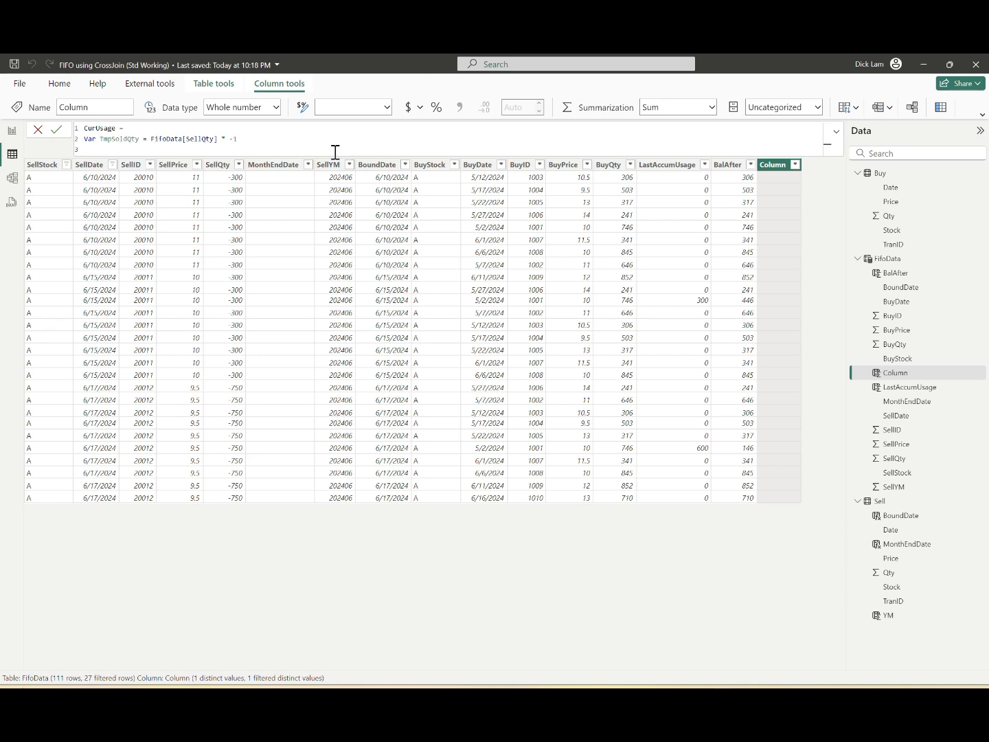
{"action": "type", "text": "Var TmpLastBuy = SUMX(FILTER(fif"}
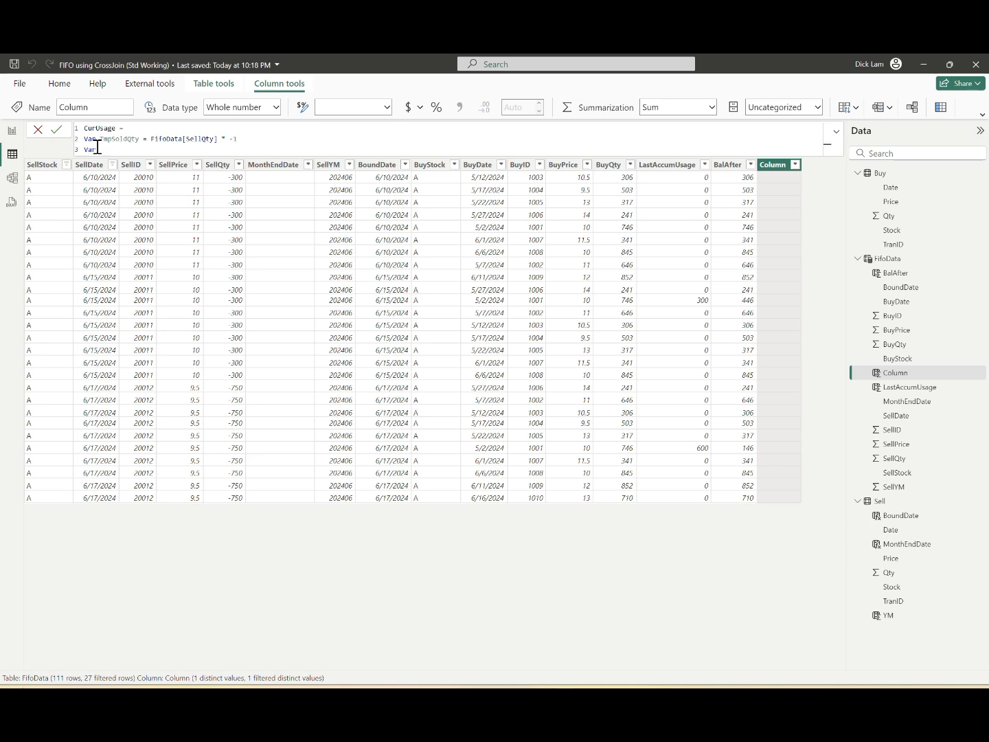
Step: Begin the variable TmpLastBuy as SUMX over FILTER(FifoData, with the first condition FifoData[SellStock] = EARLIER(FifoData[SellStock]) followed by &&
{"action": "type", "text": "TmpLastBuy = SUMX(FILTER(fif"}
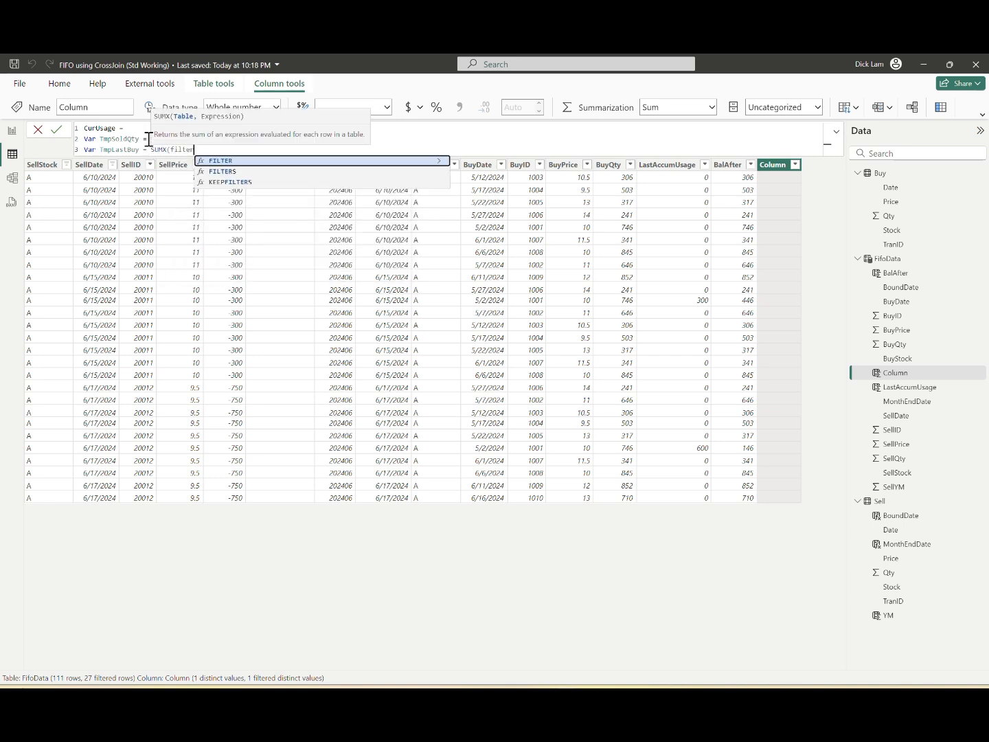
{"action": "key", "text": "Tab"}
{"action": "type", "text": ", stock"}
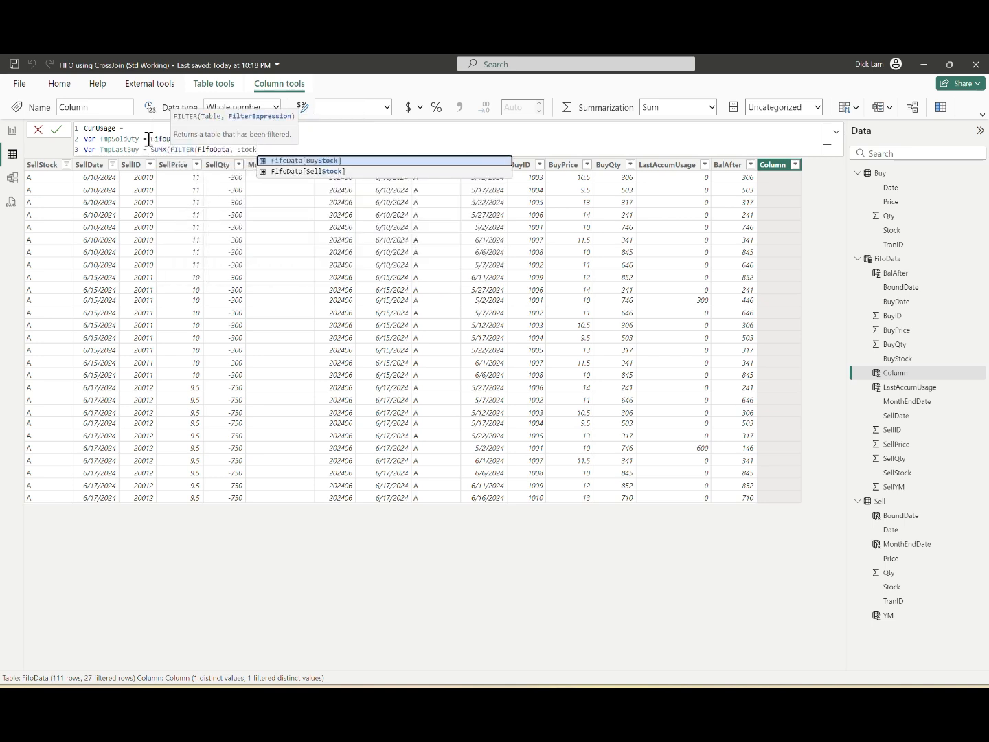
{"action": "key", "text": "Down"}
{"action": "key", "text": "Tab"}
{"action": "type", "text": "= EARLIER("}
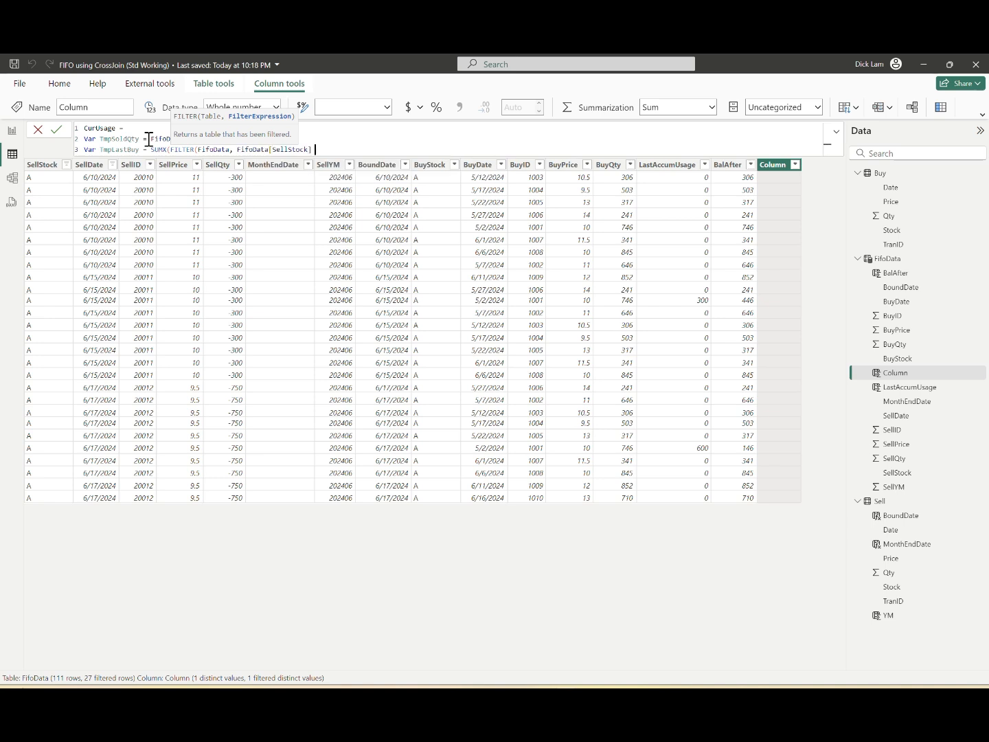
{"action": "type", "text": "FifoData[SellStock]) && "}
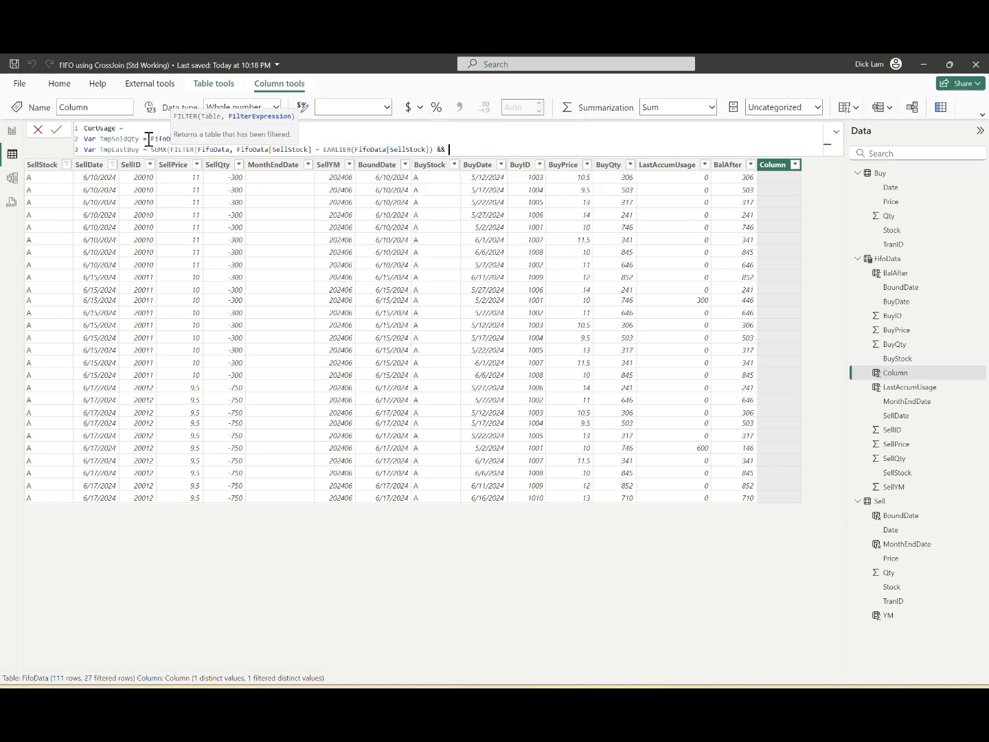
{"action": "type", "text": "selli"}
Step: Add the filter condition FifoData[SellID] = EARLIER(FifoData[SellID]) to TmpLastBuy, followed by another &&
{"action": "key", "text": "Tab"}
{"action": "type", "text": "= EARLIER("}
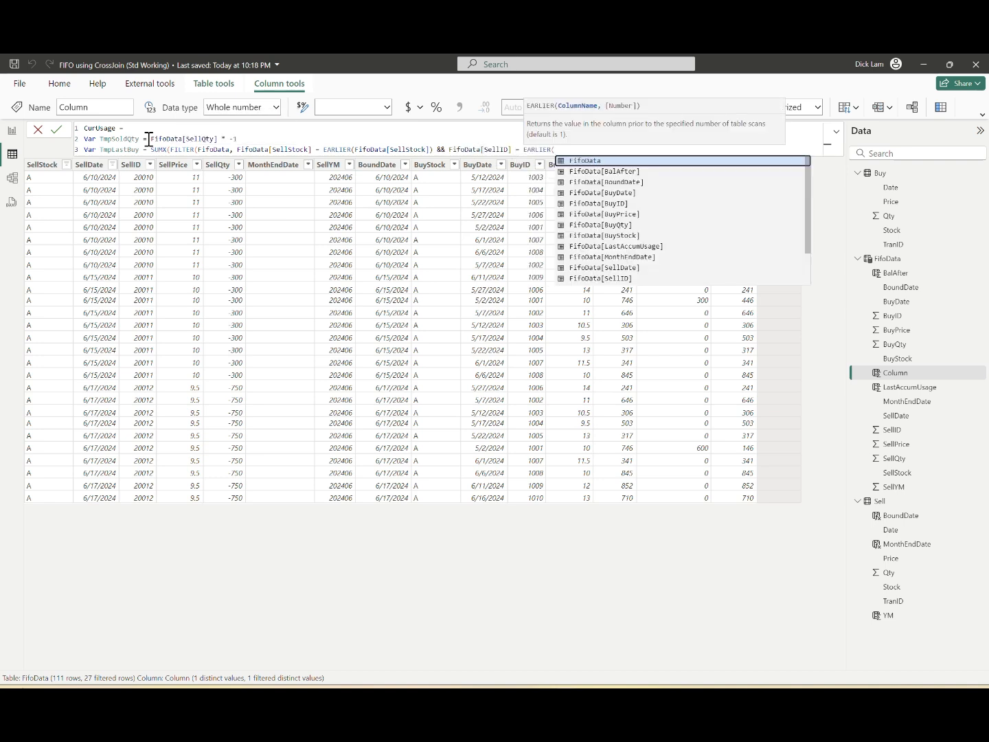
{"action": "type", "text": "selli"}
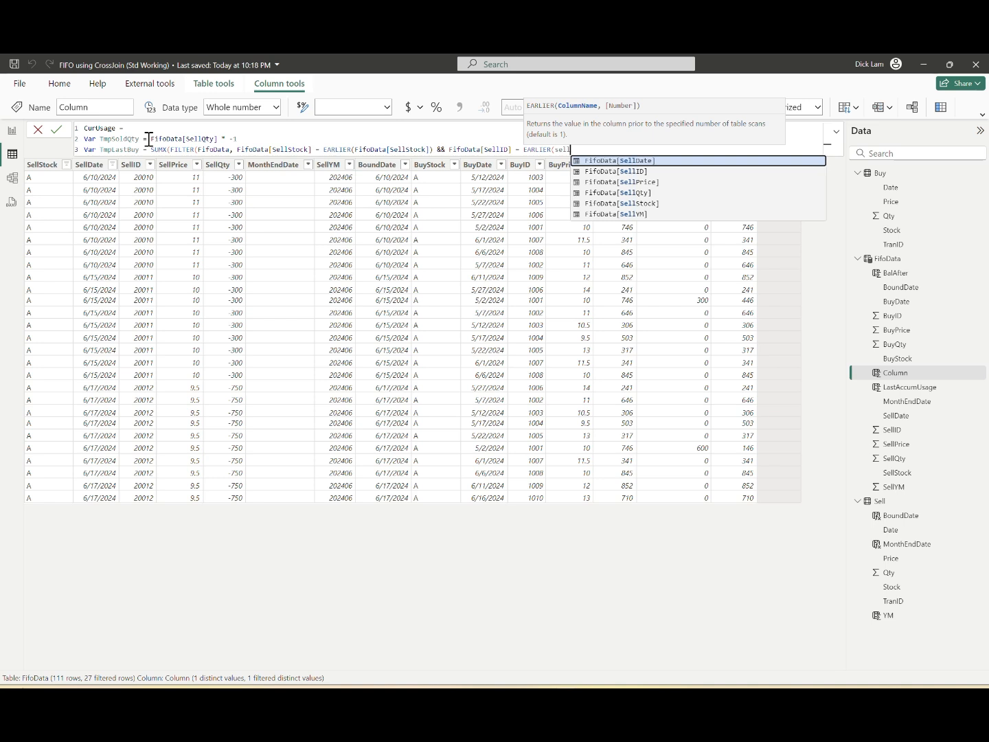
{"action": "key", "text": "Tab"}
{"action": "type", "text": ") &&"}
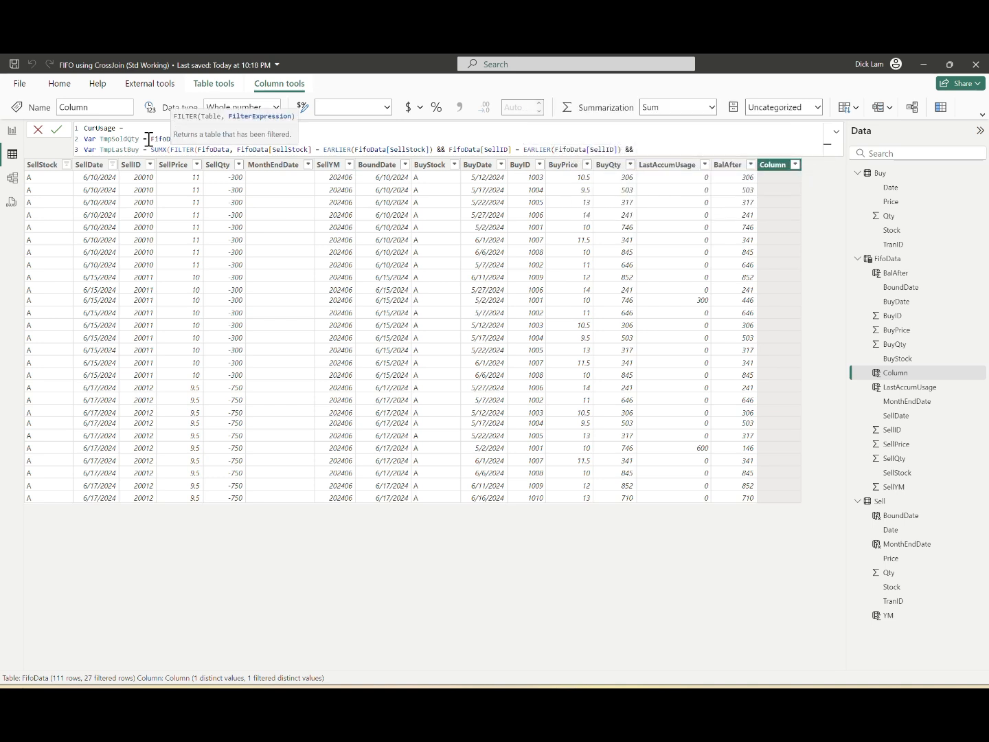
{"action": "type", "text": " buyi"}
Step: Complete the TmpLastBuy filter with the condition FifoData[BuyID] < EARLIER(FifoData[BuyID]) and close the FILTER function
{"action": "key", "text": "Tab"}
{"action": "type", "text": "< EARLIER("}
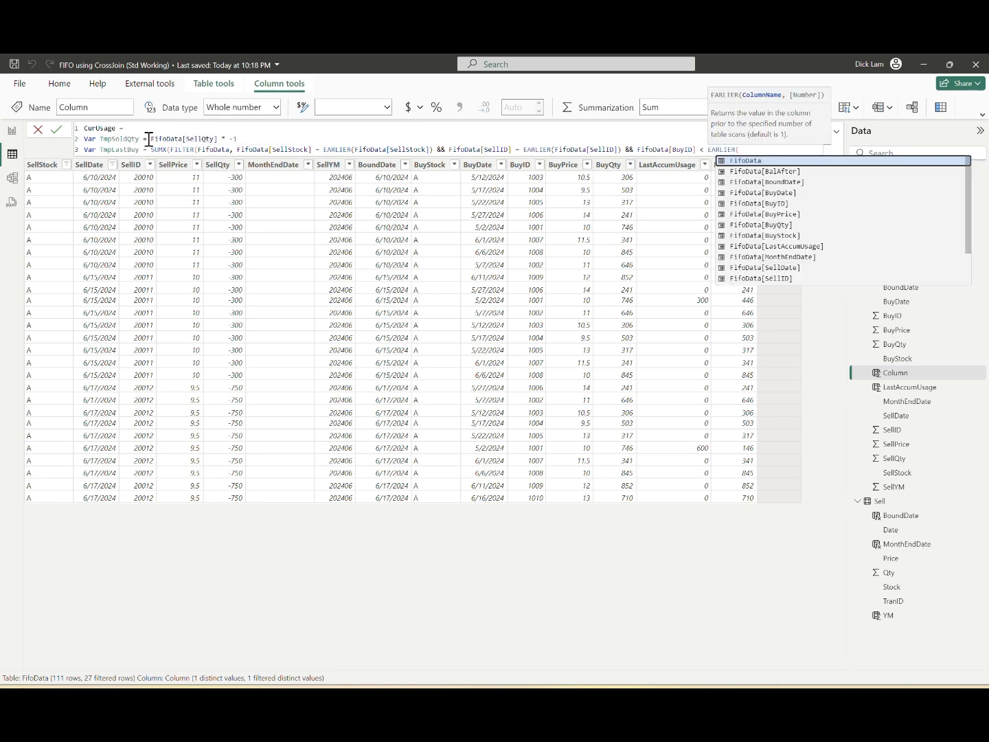
{"action": "type", "text": "buy"}
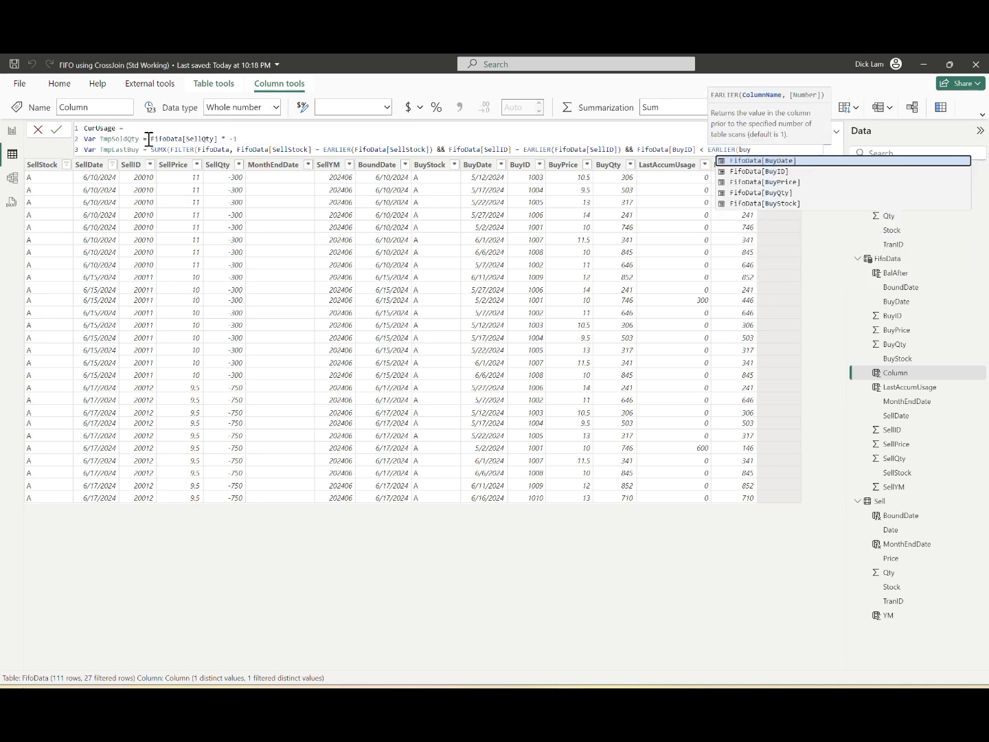
{"action": "type", "text": "id"}
{"action": "key", "text": "Tab"}
{"action": "type", "text": ")"}
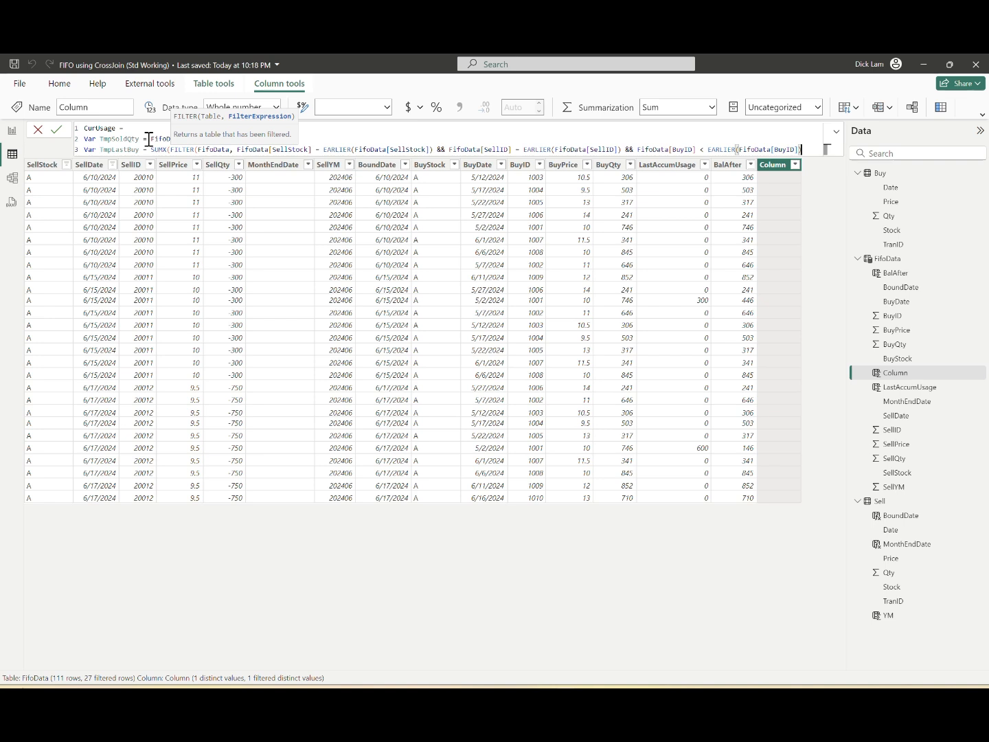
{"action": "type", "text": "),"}
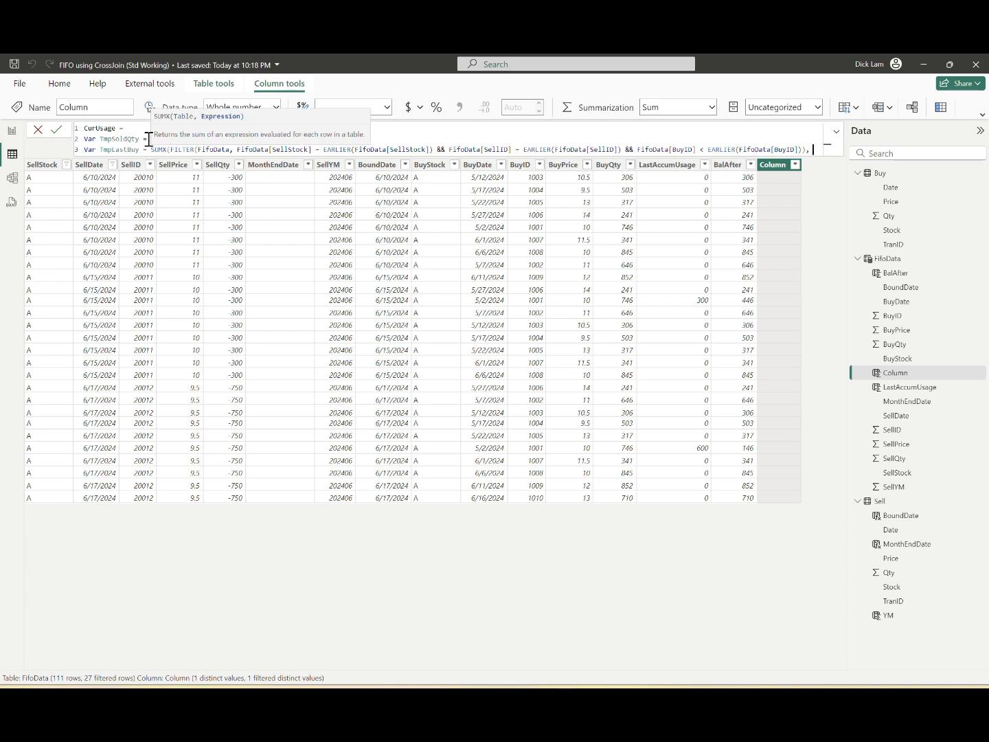
Step: Make FifoData[BalAfter] the expression summed by TmpLastBuy, close the SUMX and start a new line below it
{"action": "key", "text": "shift+Return"}
{"action": "type", "text": "bala"}
{"action": "key", "text": "Tab"}
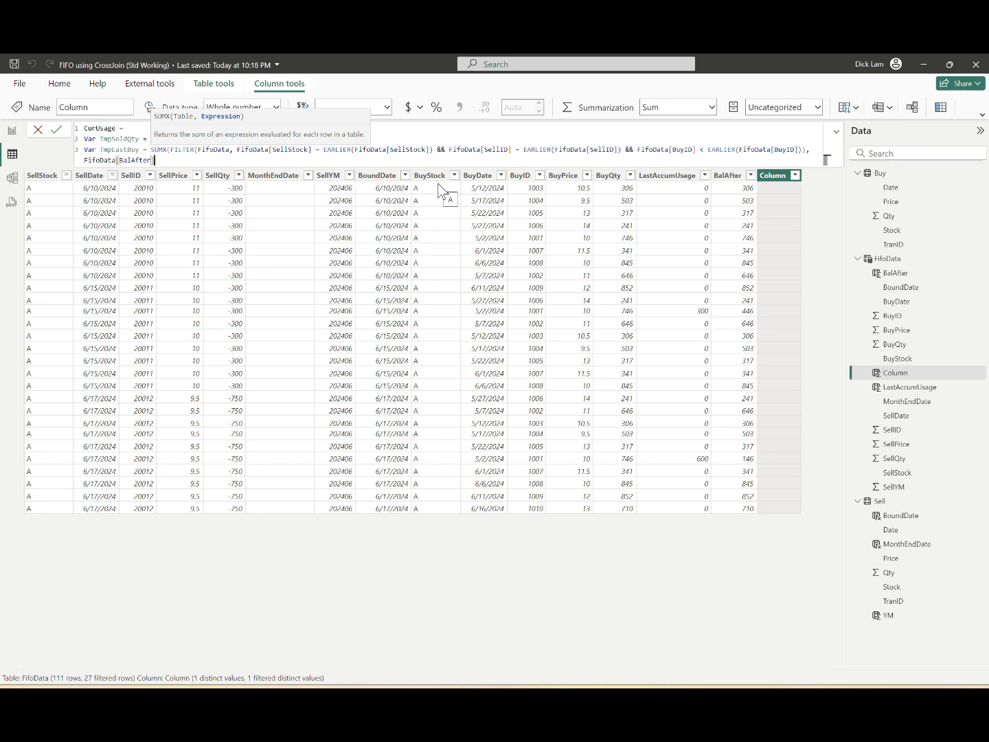
{"action": "type", "text": "])"}
{"action": "key", "text": "shift+Return"}
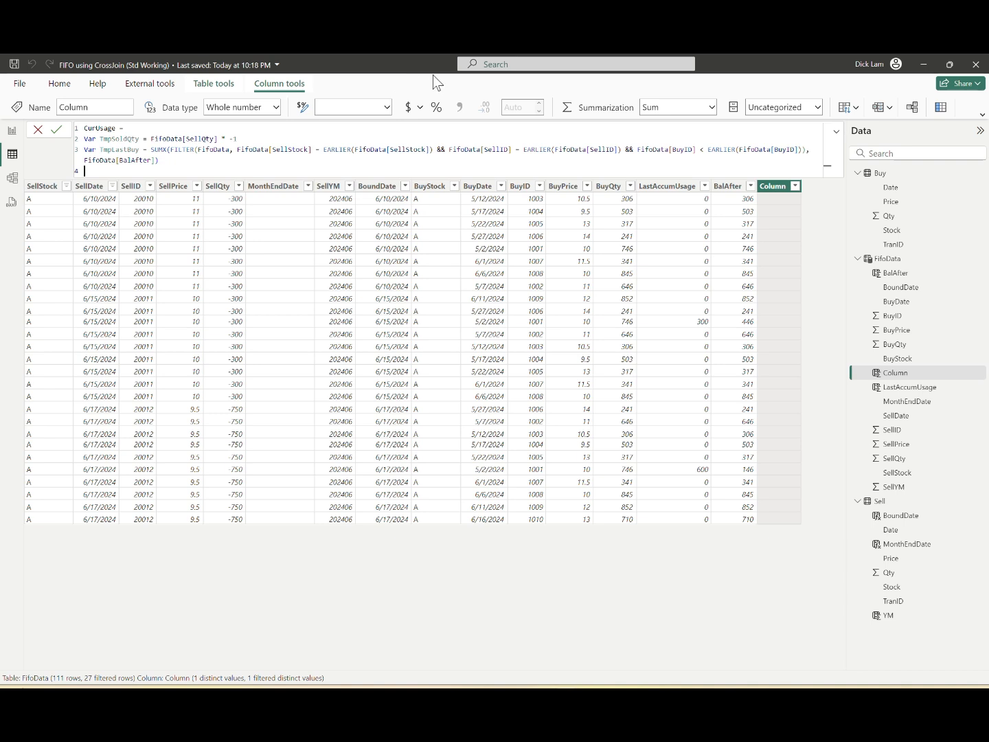
Step: Define the variable Tmp as SWITCH(TRUE(), ) with an empty line inside the parentheses for its conditions
{"action": "type", "text": "Var"}
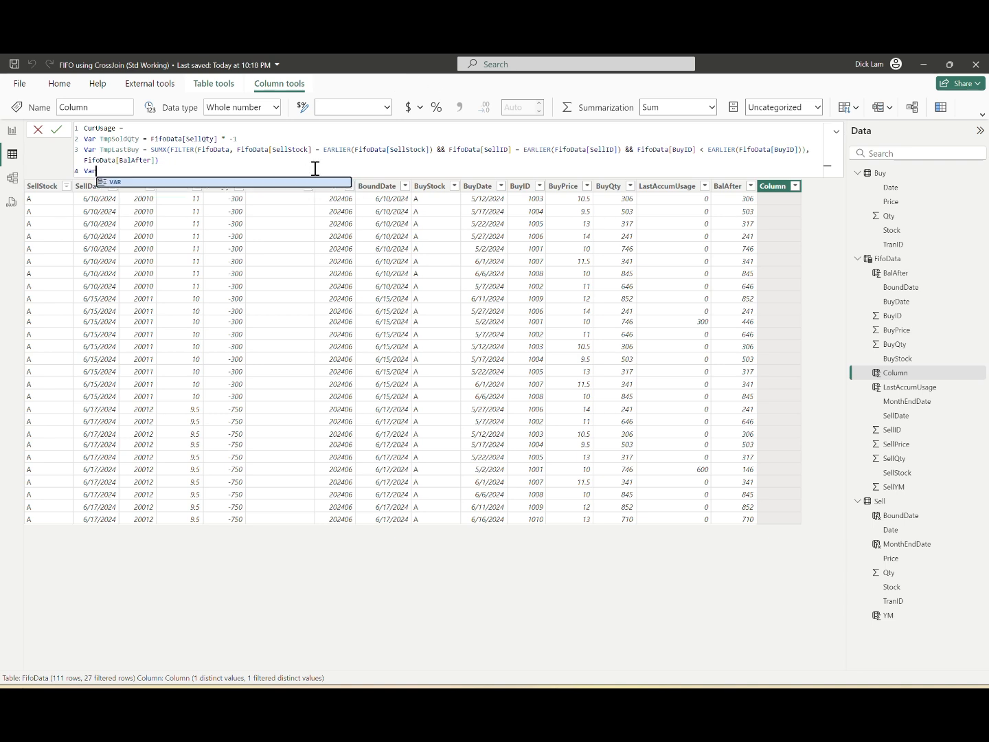
{"action": "type", "text": " Tmp = SWITCH(TRUE(),"}
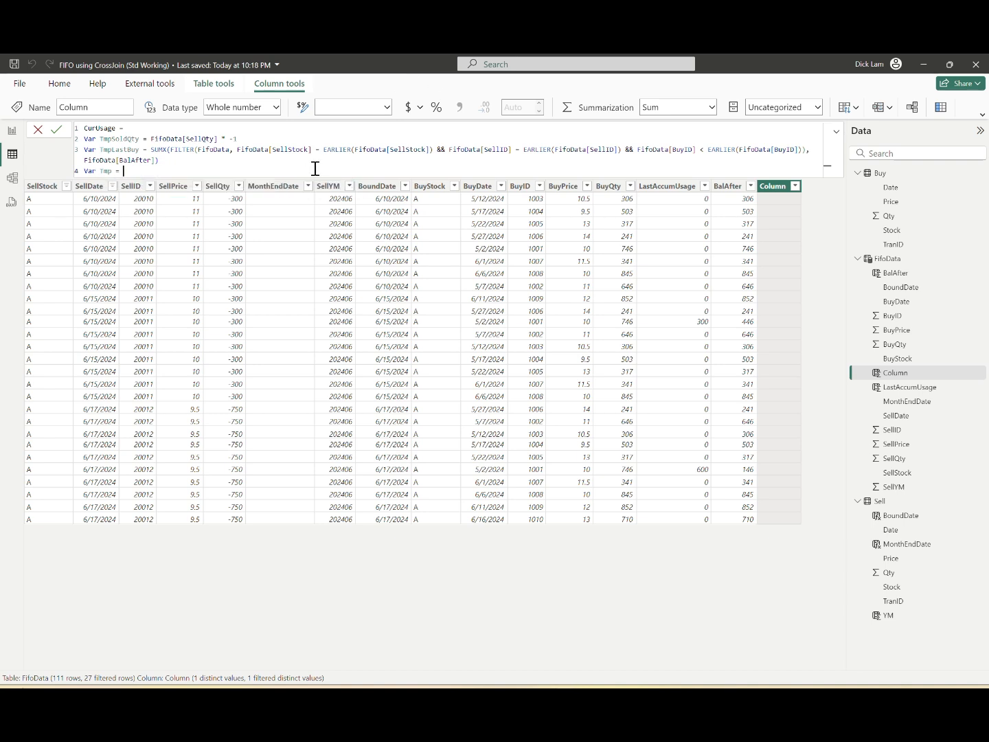
{"action": "key", "text": "shift+Return"}
{"action": "key", "text": "shift+Return"}
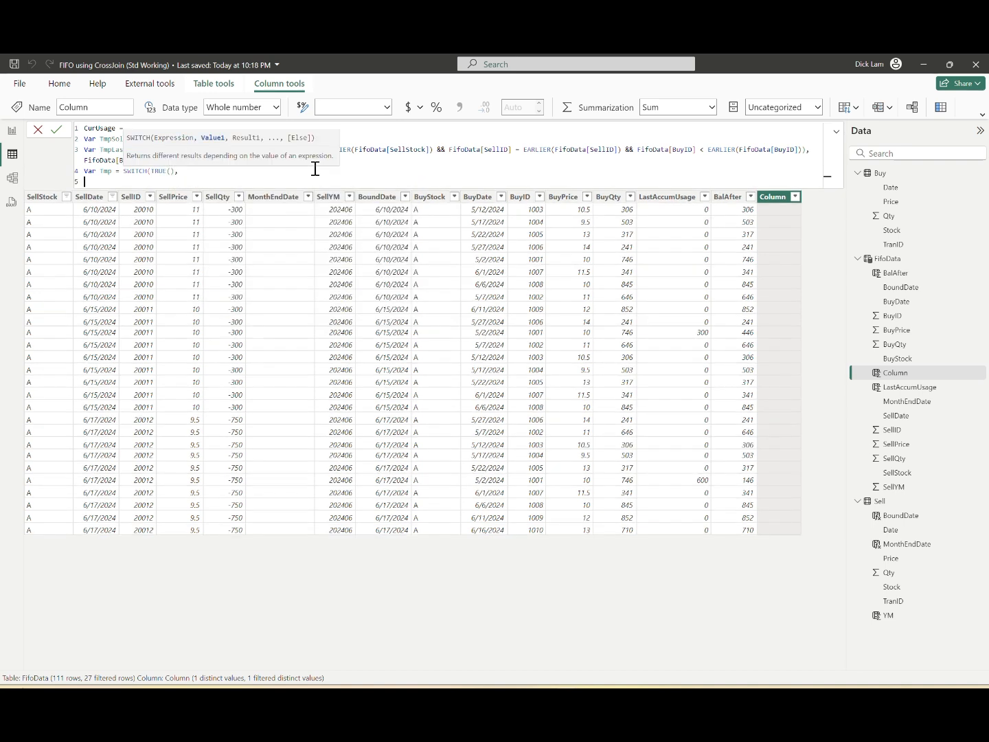
{"action": "type", "text": ")"}
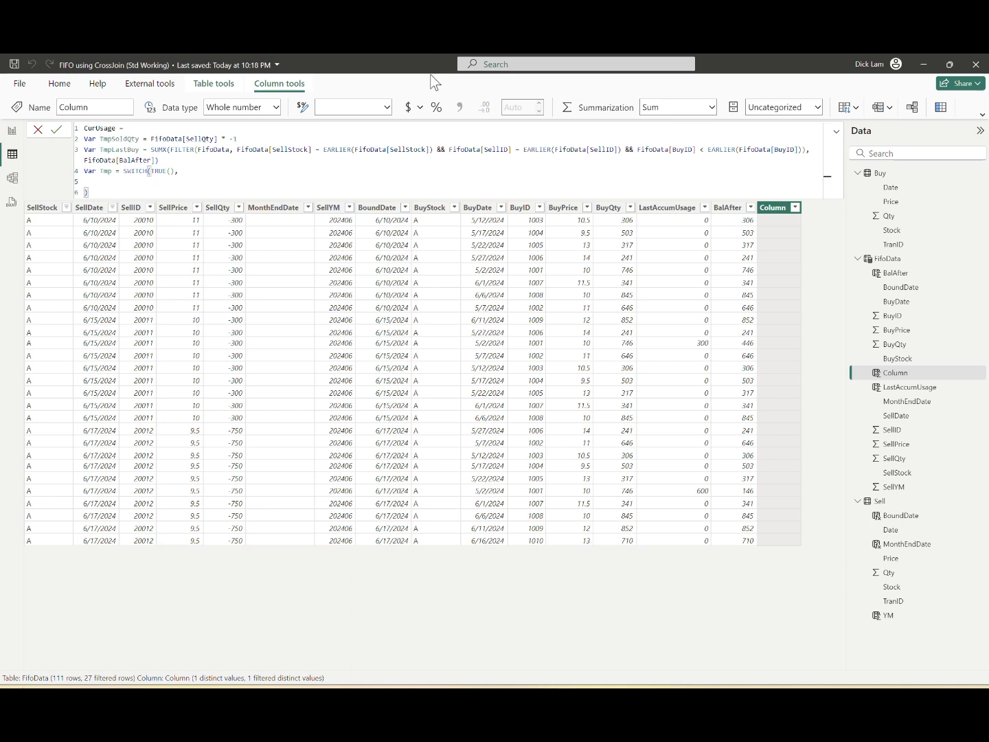
Step: Add a SWITCH condition returning 0 when TmpLastBuy > TmpSoldQty, with a new line below it
{"action": "left_click", "coordinate": [266, 177]}
{"action": "type", "text": "TmpLastBuy > TmpSoldQty,"}
{"action": "left_click", "coordinate": [321, 193]}
{"action": "key", "text": "Up"}
{"action": "key", "text": "End"}
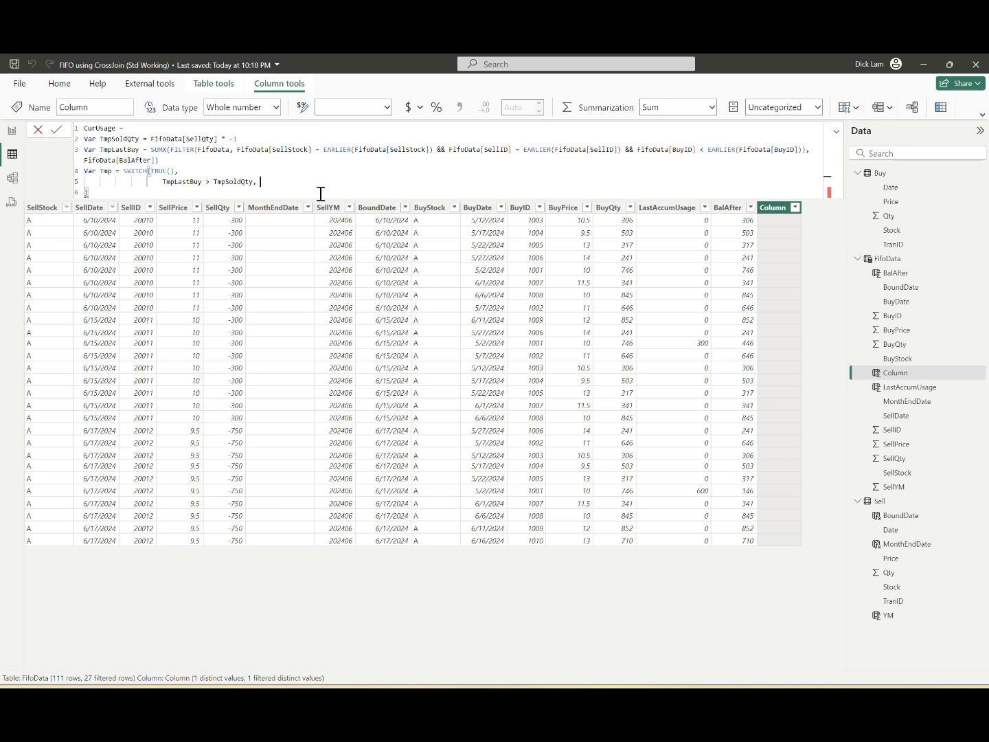
{"action": "type", "text": "0"}
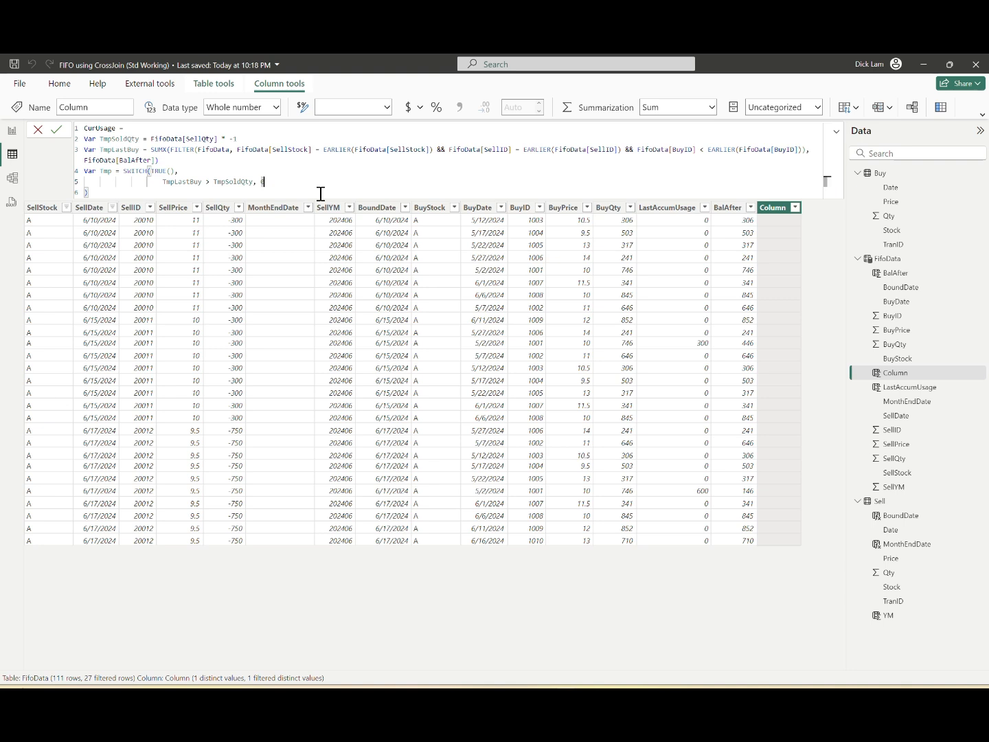
{"action": "type", "text": ","}
{"action": "key", "text": "shift+Return"}
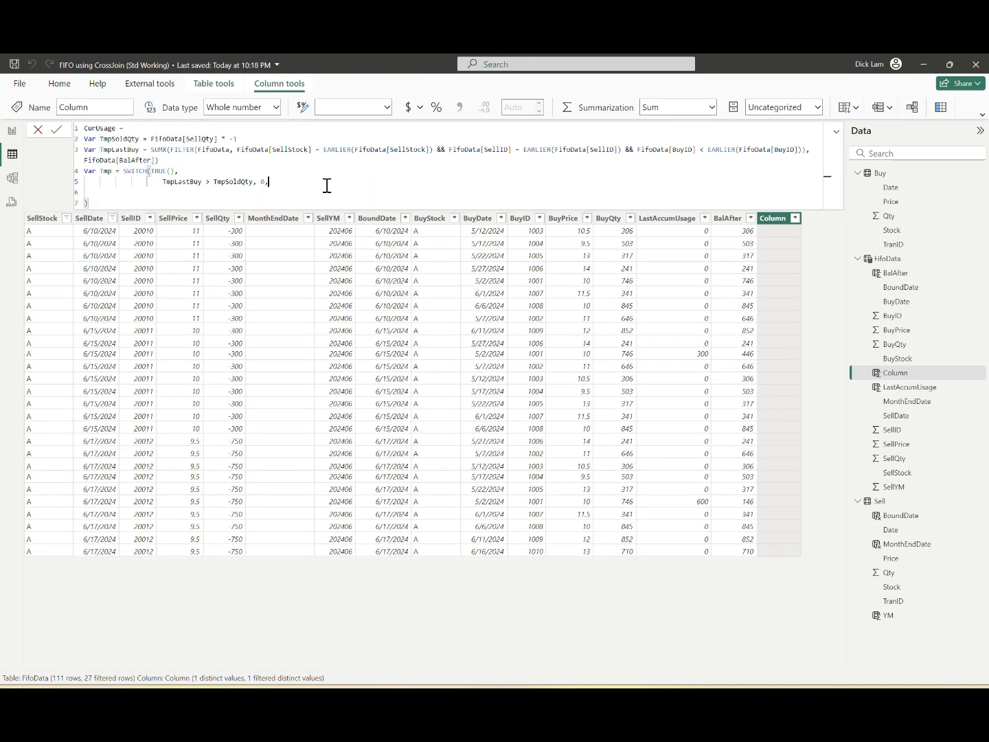
Step: Set the SWITCH default to MIN(TmpSoldQty - TmpLastBuy, FifoData[BalAfter]), commit the CurUsage formula and dismiss the keyboard notification suggestion
{"action": "type", "text": "MIN("}
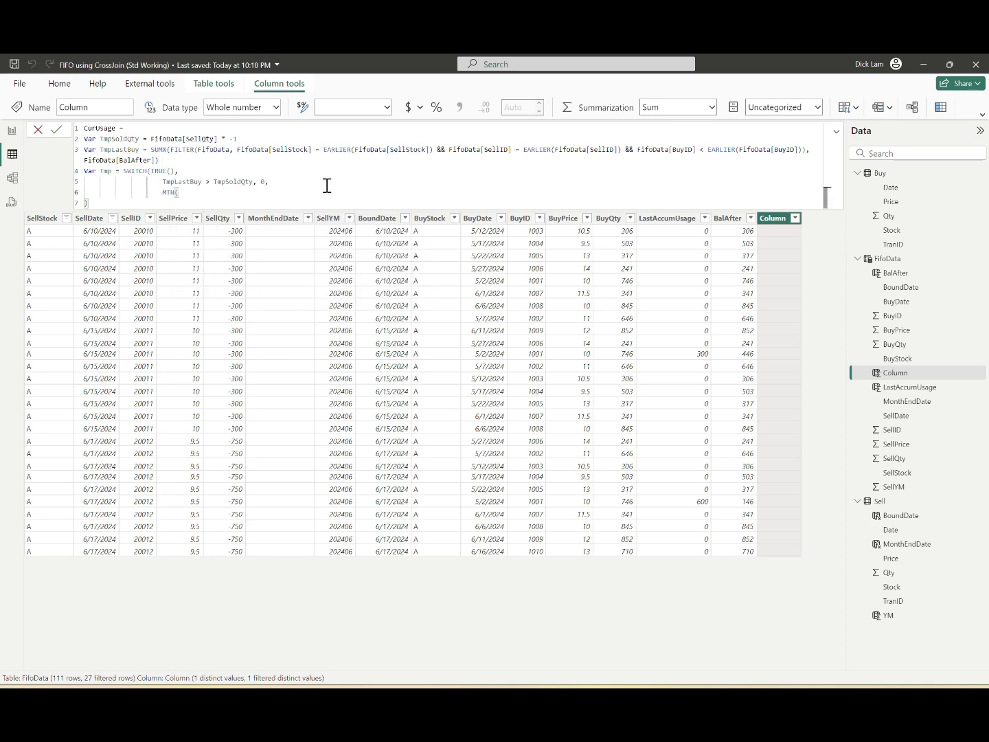
{"action": "type", "text": "TmpSoldQty - TmpLastBuy,"}
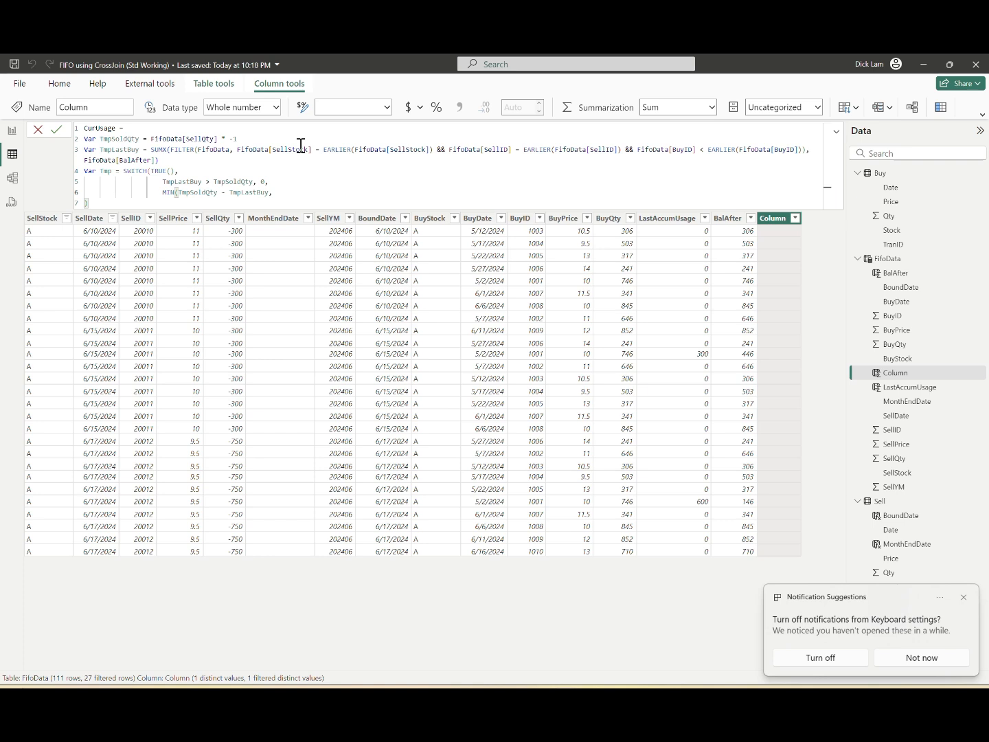
{"action": "type", "text": "FifoData[BalAfter])"}
{"action": "key", "text": "Return"}
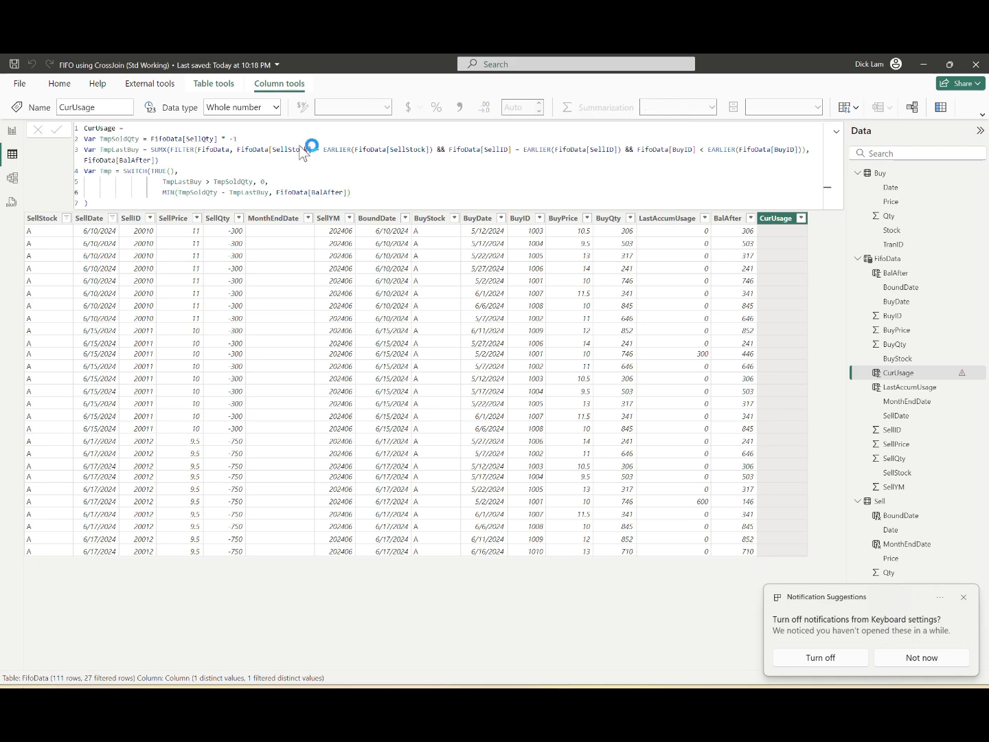
{"action": "left_click", "coordinate": [942, 658]}
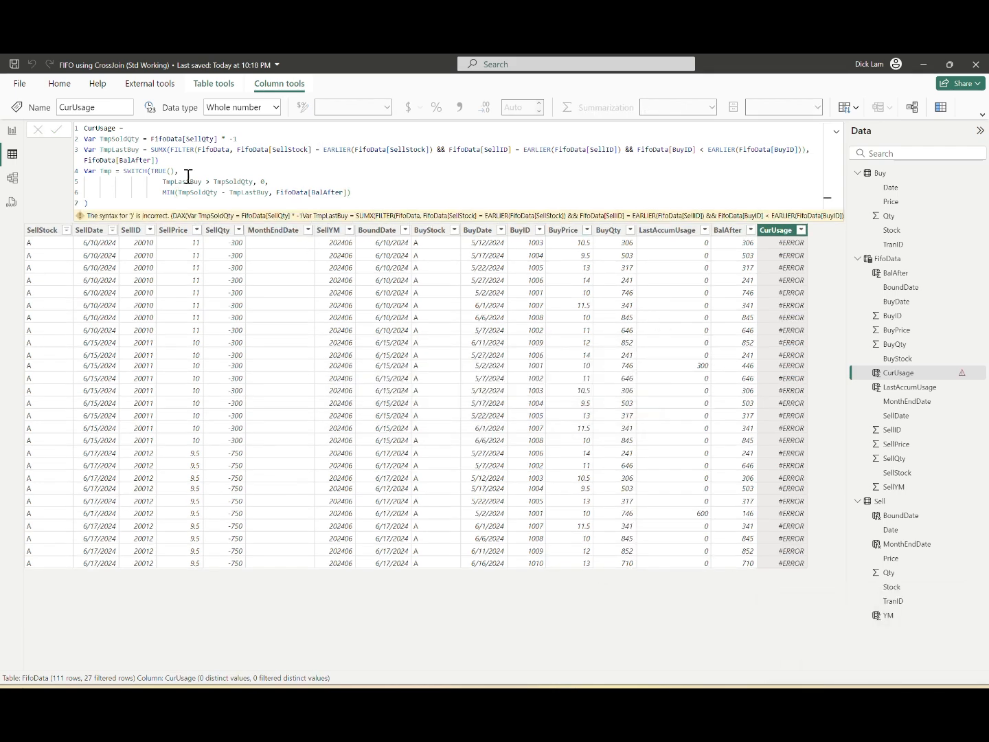
Step: Add the closing line RETURN IF(Tmp <> 0, Tmp) to the CurUsage formula and commit it
{"action": "left_click", "coordinate": [130, 202]}
{"action": "key", "text": "shift+Return"}
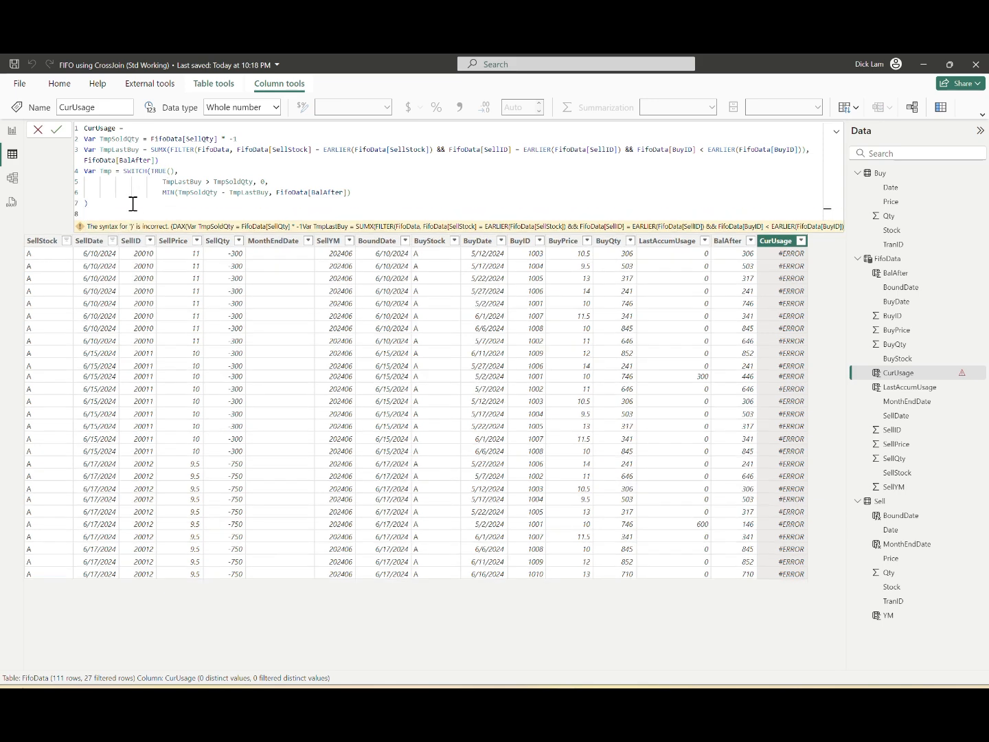
{"action": "type", "text": "RETURN if"}
{"action": "key", "text": "Tab"}
{"action": "type", "text": "Tmp <> "}
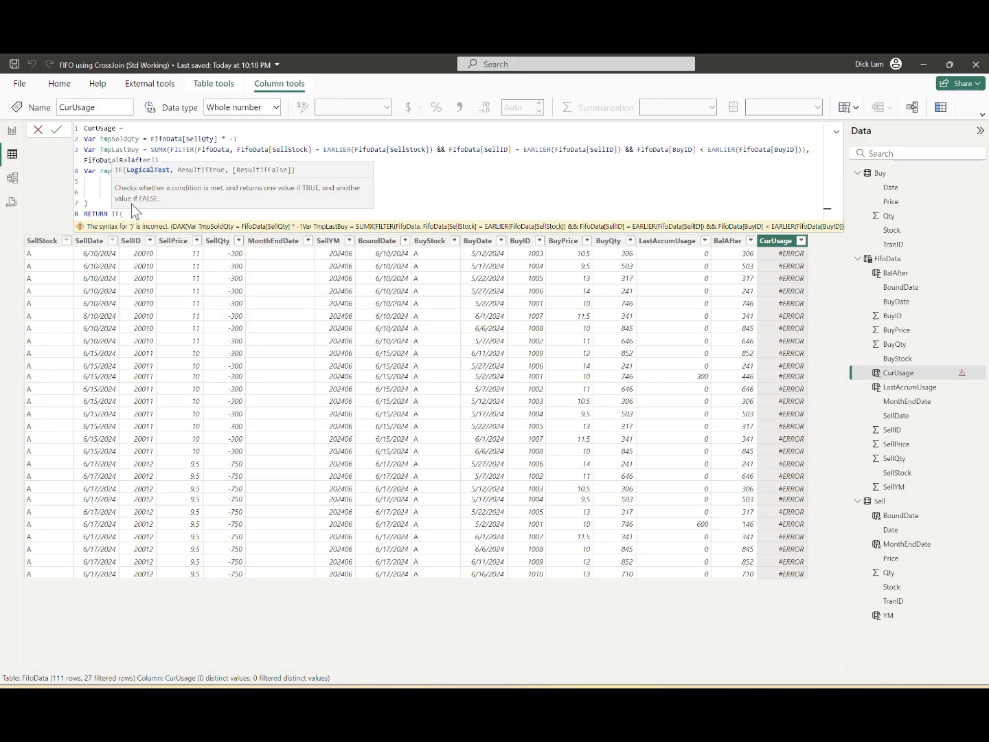
{"action": "type", "text": "0, Tmp)"}
{"action": "key", "text": "Return"}
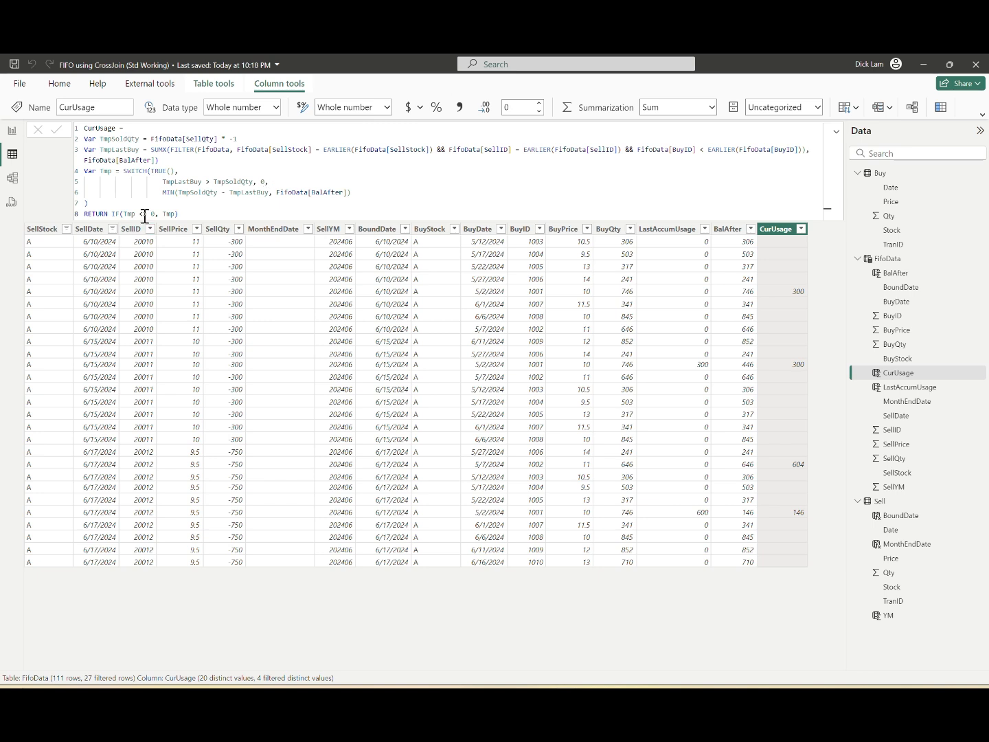
Step: Filter SellDate in FifoData to 7/5/2024 only and sort the rows by BuyID in ascending order
{"action": "left_click", "coordinate": [112, 229]}
{"action": "left_click", "coordinate": [150, 377]}
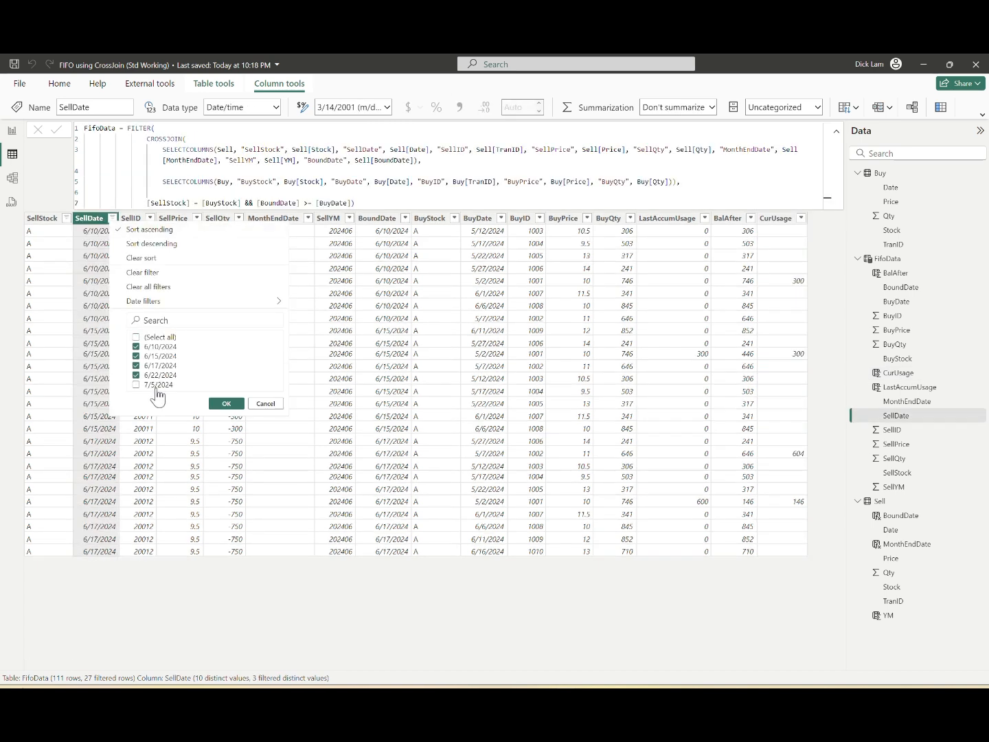
{"action": "left_click", "coordinate": [161, 375]}
{"action": "left_click", "coordinate": [162, 366]}
{"action": "left_click", "coordinate": [162, 356]}
{"action": "left_click", "coordinate": [163, 346]}
{"action": "left_click", "coordinate": [159, 385]}
{"action": "left_click", "coordinate": [226, 403]}
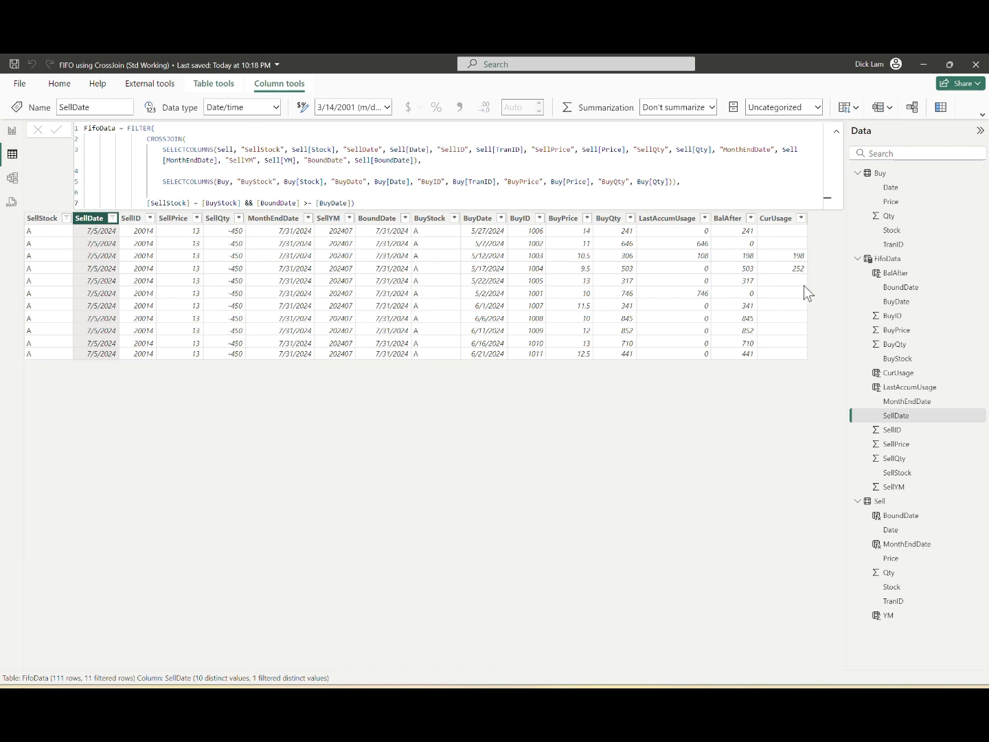
{"action": "left_click", "coordinate": [540, 218]}
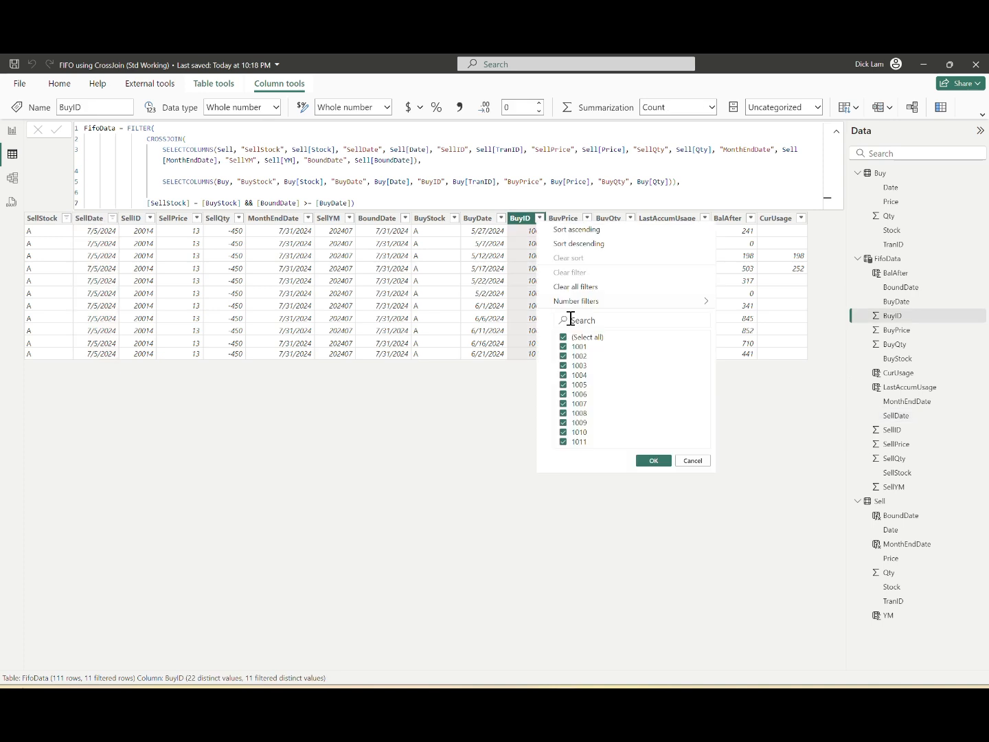
{"action": "left_click", "coordinate": [577, 229]}
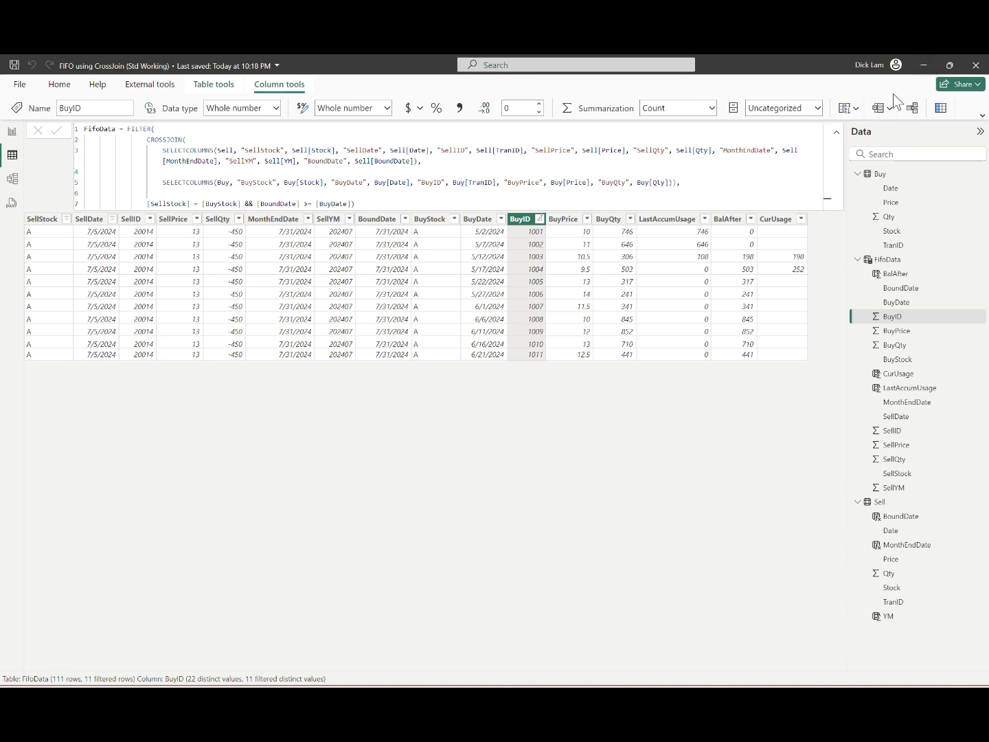
Step: Add a calculated column BalQty with Var Tmp = FifoData[BalAfter] - FifoData[CurUsage] and RETURN IF(Tmp <> 0, Tmp)
{"action": "left_click", "coordinate": [942, 108]}
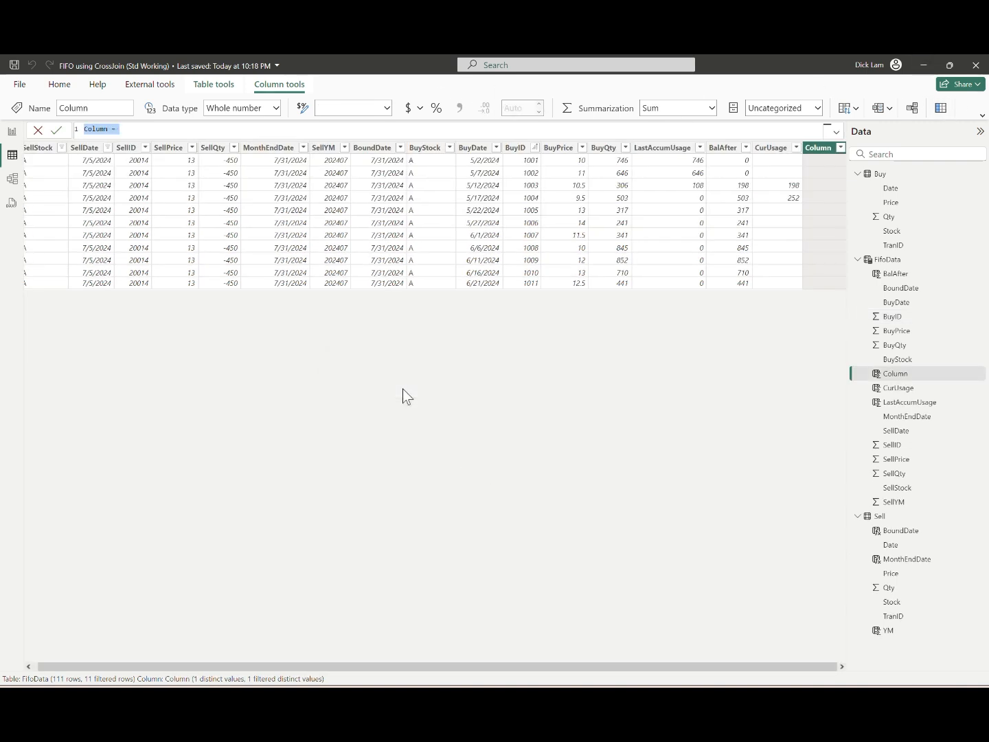
{"action": "type", "text": "BalQty = Var Tmp = FifoData[BalAfter] - FifoData[CurUsage] RETURN IF(Tmp <> 0, Tmp)"}
{"action": "key", "text": "Delete"}
{"action": "key", "text": "Delete"}
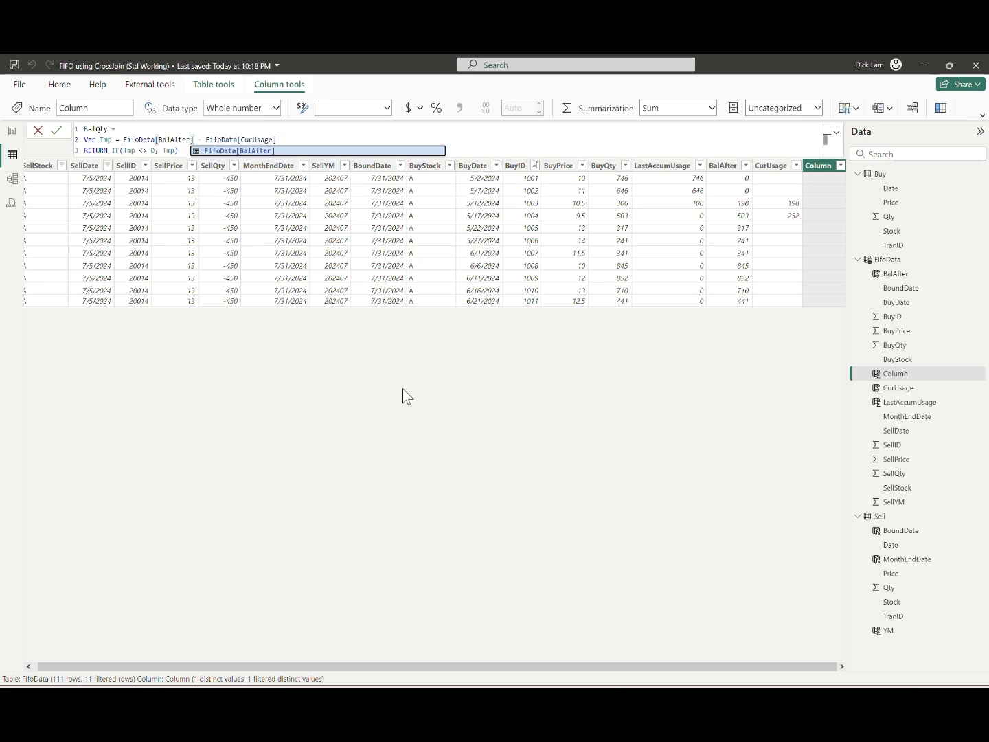
{"action": "key", "text": "Return"}
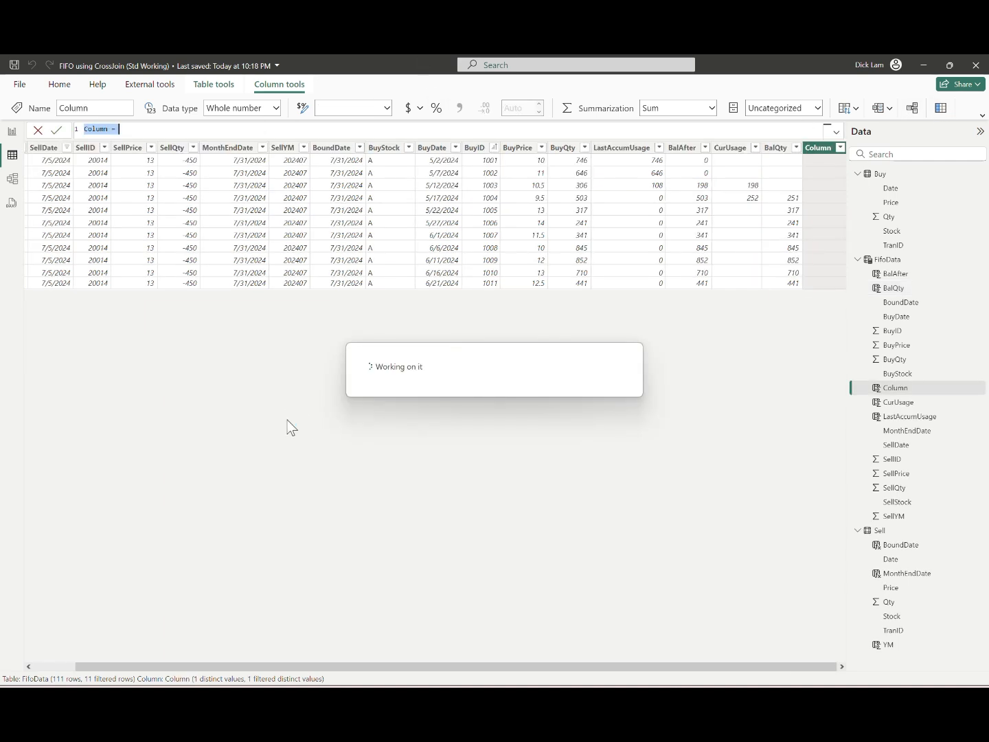
Step: Add a calculated column Sales$ = FifoData[CurUsage] * FifoData[SellPrice] to FifoData
{"action": "type", "text": "Sales$ = FifoData[CurUsage] * FifoData[SellPrice]"}
{"action": "key", "text": "Return"}
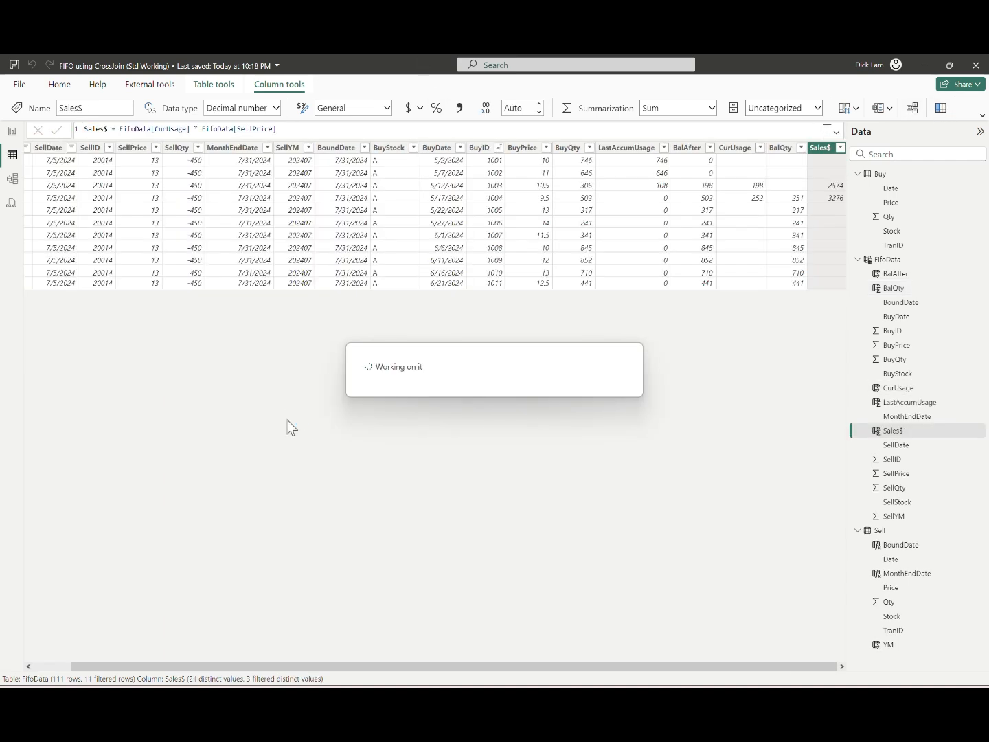
Step: Add a calculated column Cost$ = FifoData[CurUsage] * FifoData[BuyPrice] to FifoData
{"action": "left_click", "coordinate": [940, 108]}
{"action": "type", "text": "Cost$ = FifoData[CurUsage] * FifoData[BuyPrice]"}
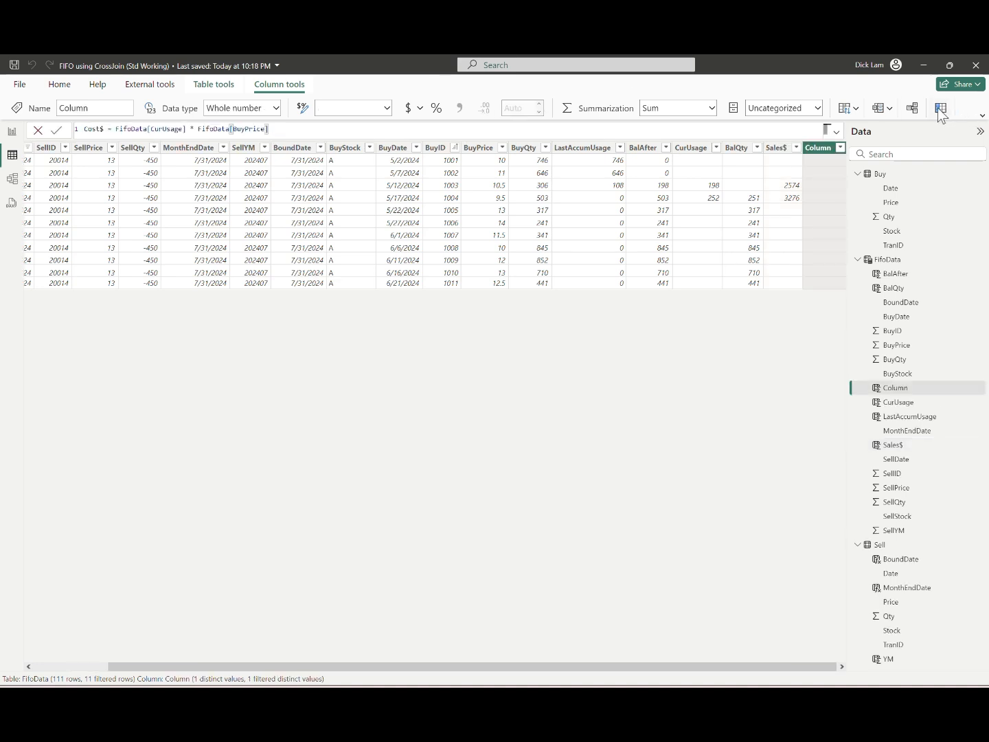
{"action": "key", "text": "Return"}
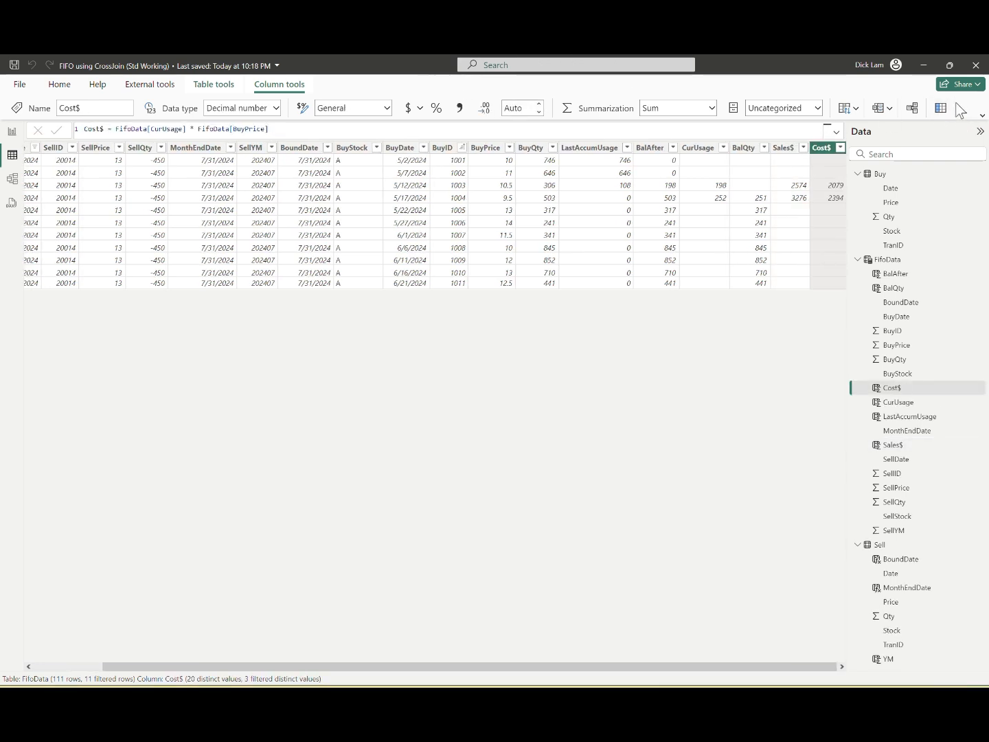
Step: Add a calculated column Profit$ with Var Tmp = FifoData[Sales$] - FifoData[Cost$] and RETURN IF(Tmp <> 0, Tmp)
{"action": "left_click", "coordinate": [941, 107]}
{"action": "type", "text": "Profit$ = Var Tmp = FifoData[Sales$] - FifoData[Cost$] RETURN IF(Tmp <> 0, Tmp)"}
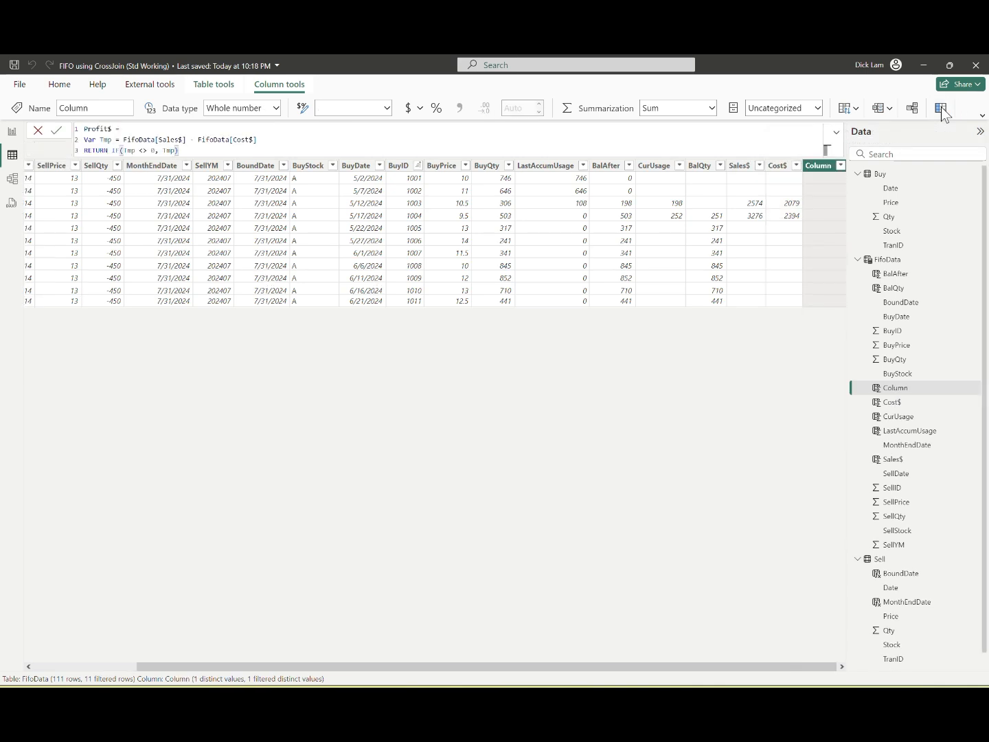
{"action": "key", "text": "Return"}
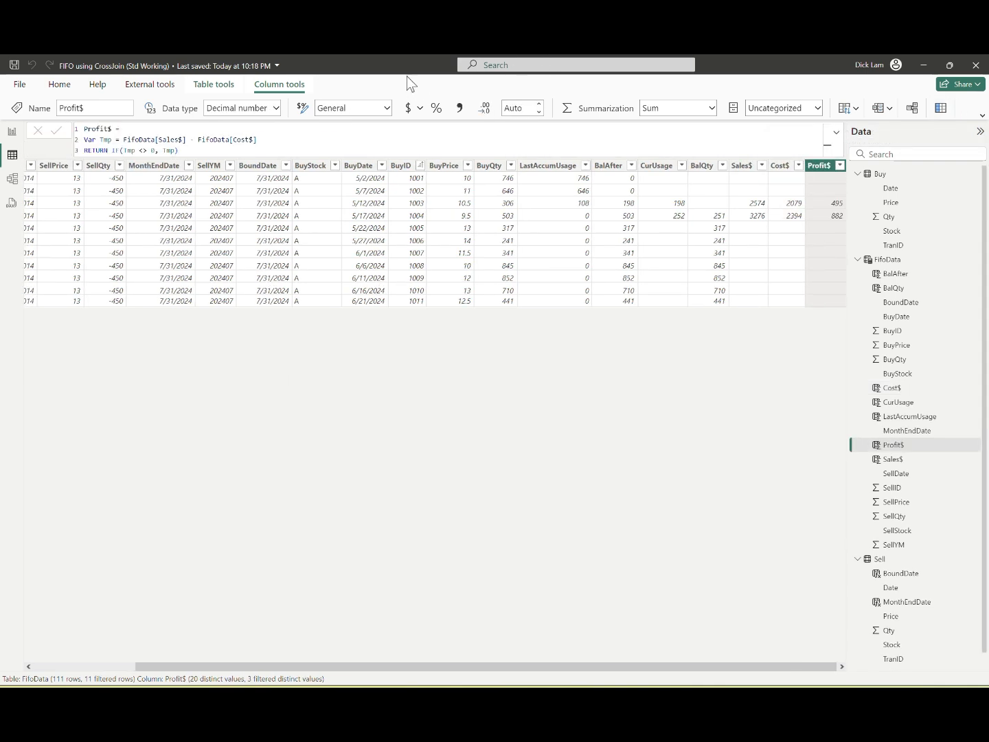
Step: Add a calculated column BalanceValue with Var Tmp = FifoData[BalQty] * FifoData[BuyPrice] and RETURN IF(Tmp <> 0, Tmp)
{"action": "left_click", "coordinate": [939, 110]}
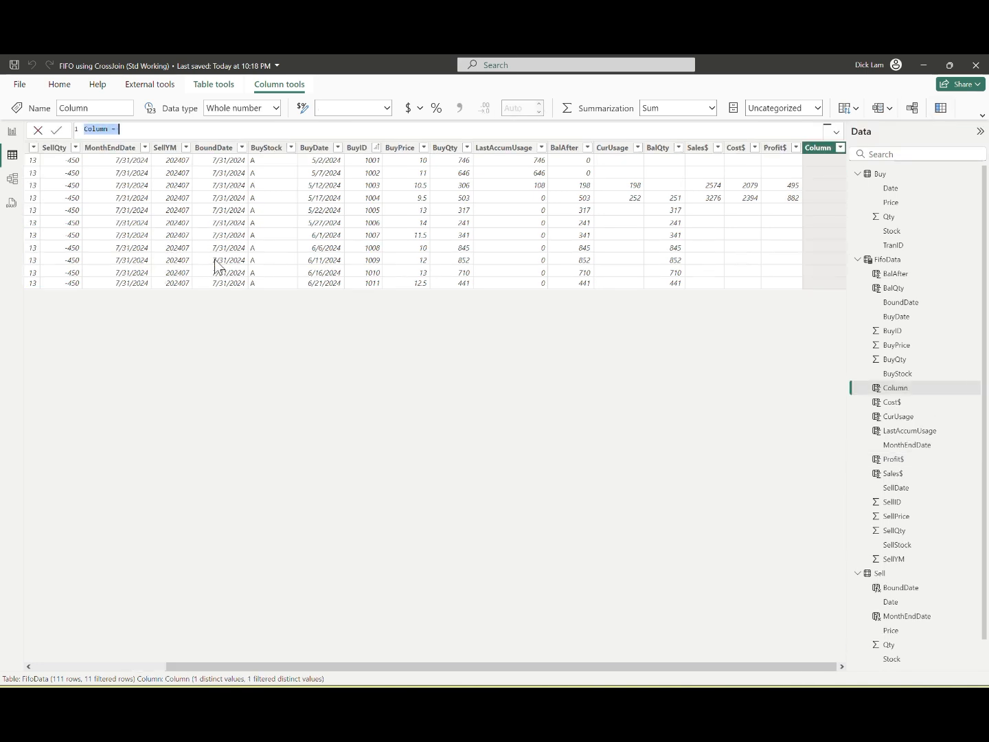
{"action": "type", "text": "BalanceValue = Var Tmp = FifoData[BalQty] * FifoData[BuyPrice] RETURN IF(Tmp <> 0, Tmp)"}
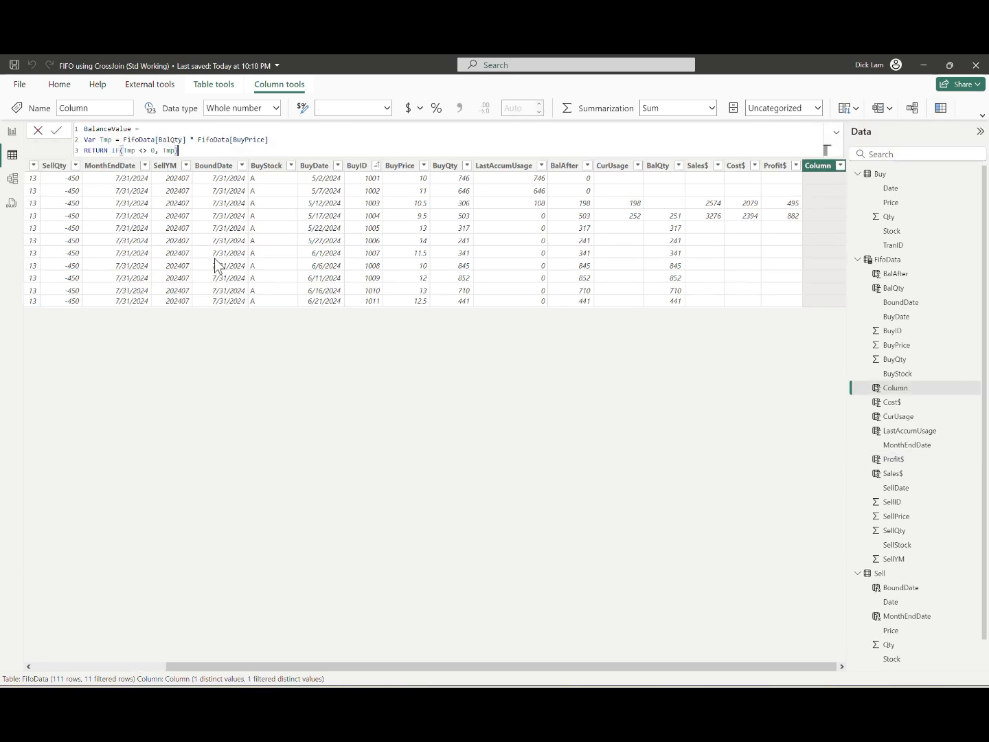
{"action": "key", "text": "Return"}
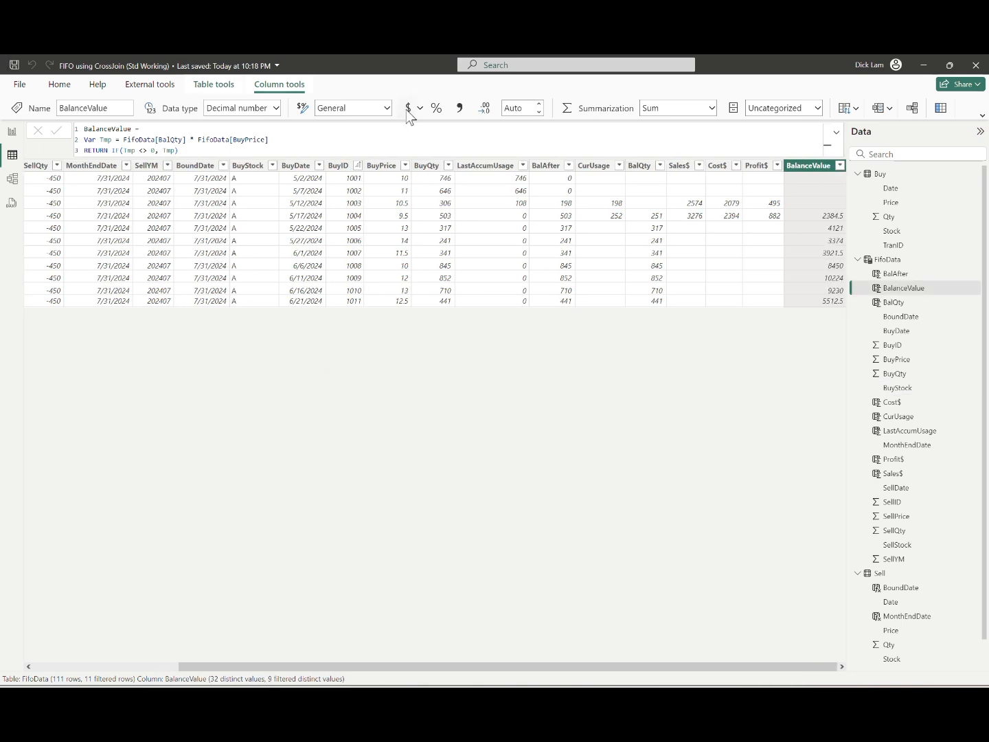
Step: Format the BalanceValue column with a thousands separator and 0 decimal places
{"action": "left_click", "coordinate": [458, 111]}
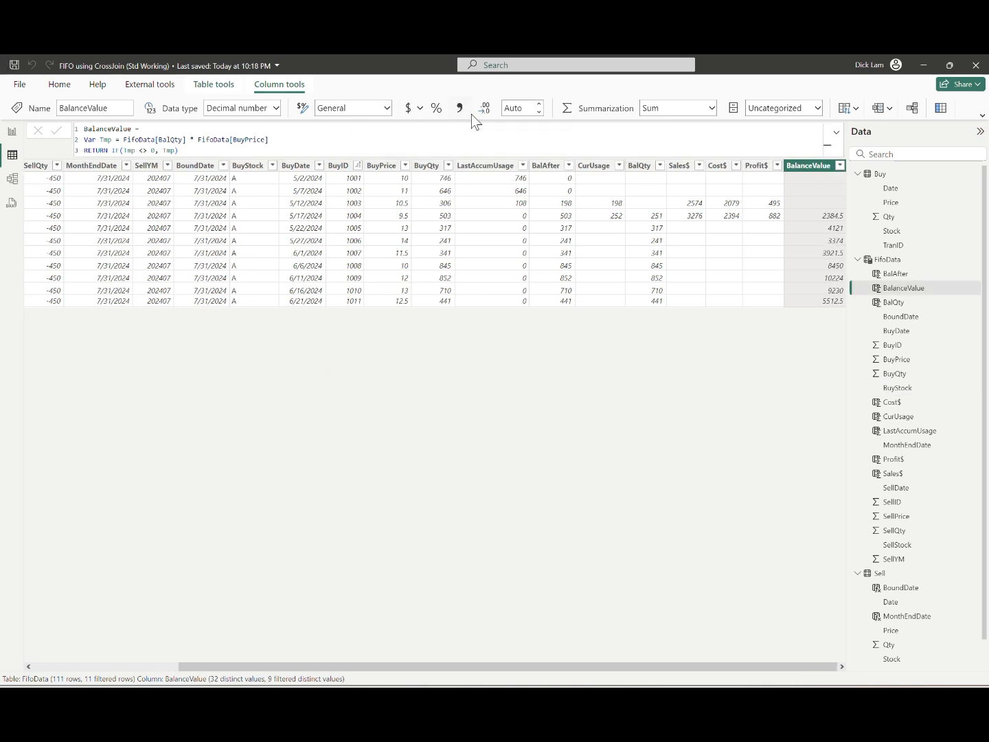
{"action": "left_click", "coordinate": [520, 109]}
{"action": "type", "text": "0"}
{"action": "key", "text": "Return"}
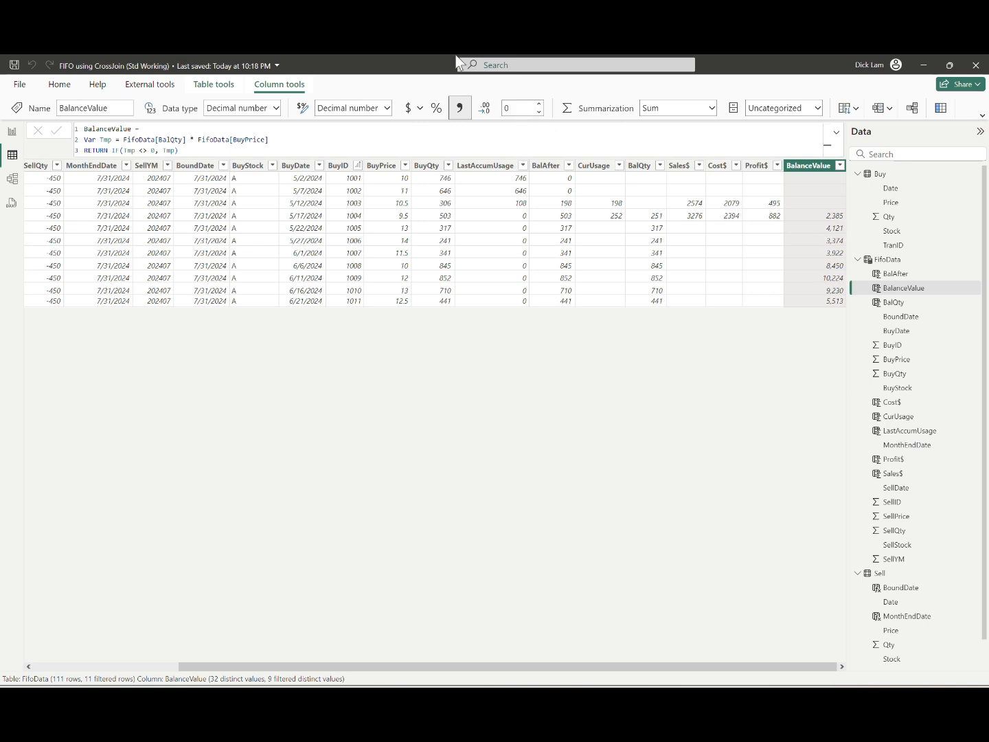
Step: Format the Sales$ column with a thousands separator and 0 decimal places
{"action": "left_click", "coordinate": [687, 167]}
{"action": "left_click", "coordinate": [458, 107]}
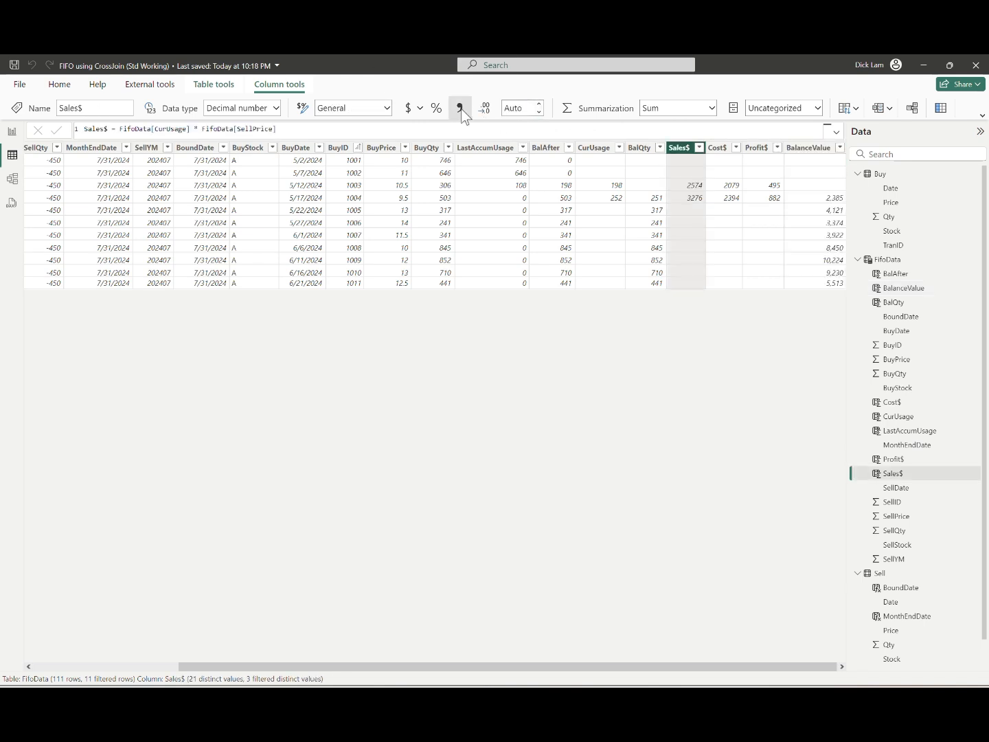
{"action": "left_click", "coordinate": [522, 106]}
{"action": "type", "text": "0"}
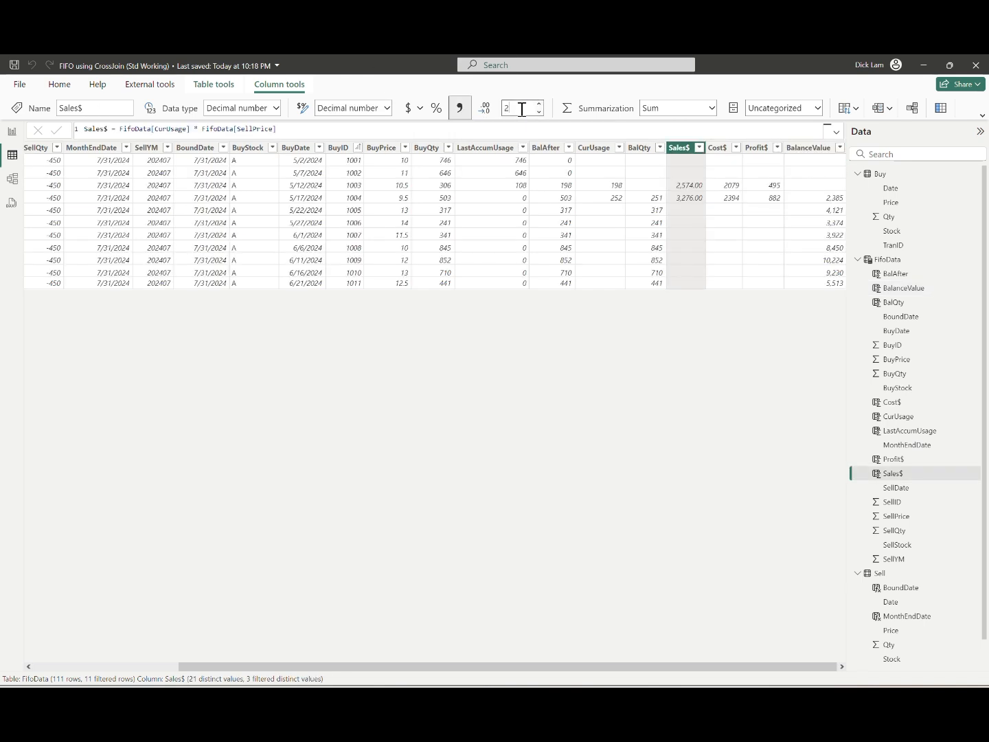
{"action": "key", "text": "Return"}
Step: Format the Cost$ column with a thousands separator and 0 decimal places
{"action": "left_click", "coordinate": [716, 159]}
{"action": "left_click", "coordinate": [458, 108]}
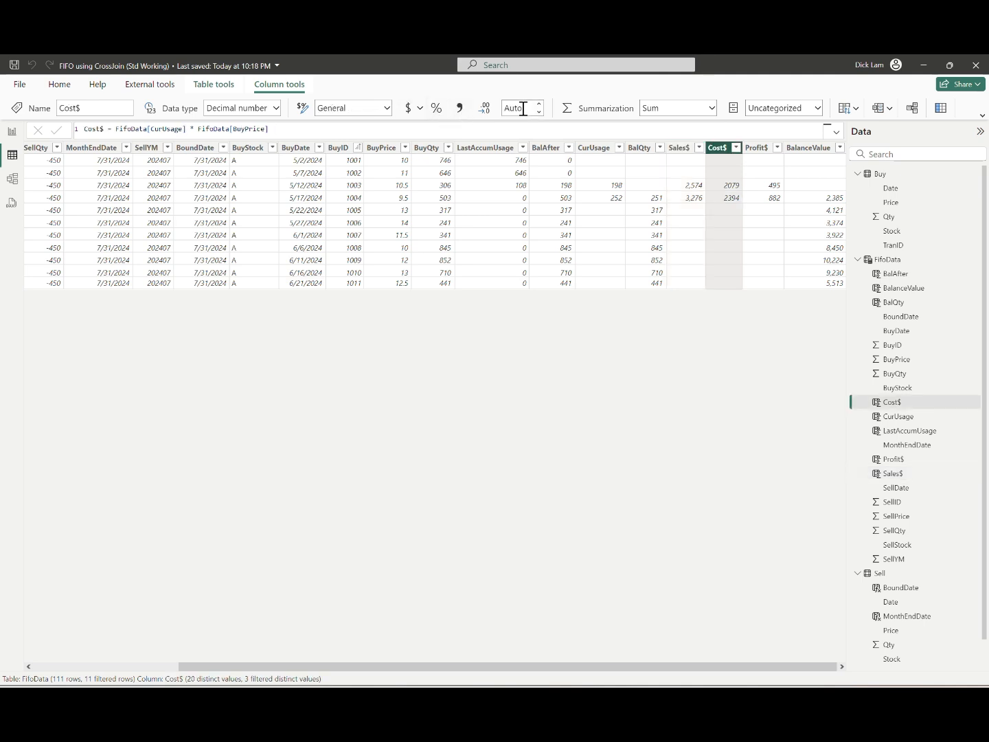
{"action": "left_click", "coordinate": [518, 108]}
{"action": "type", "text": "0"}
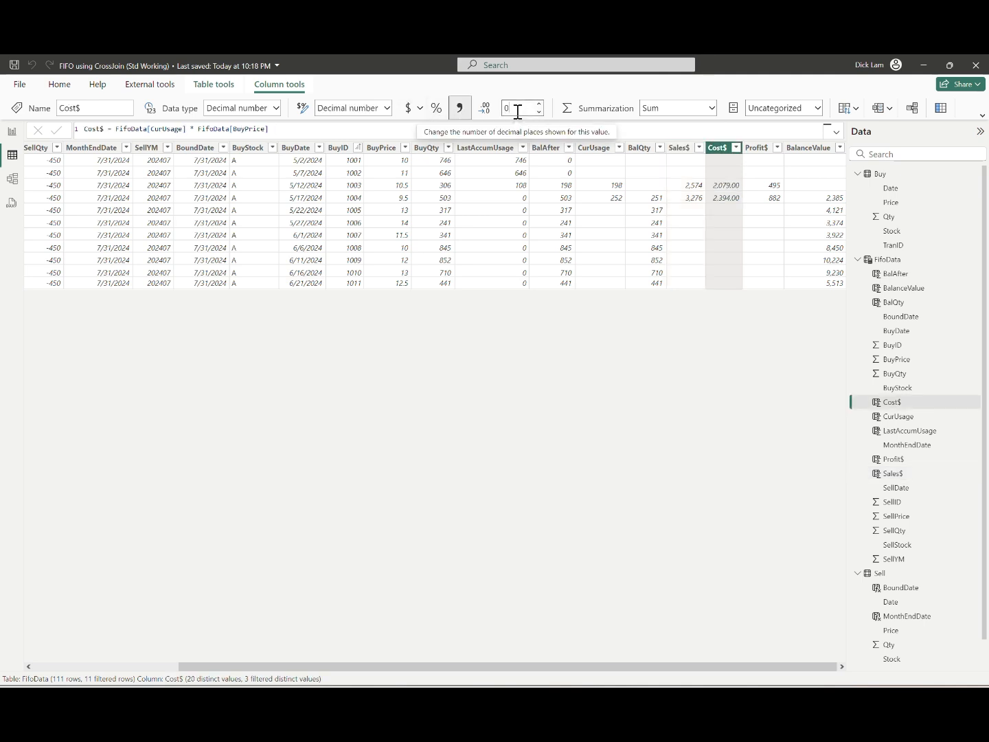
{"action": "key", "text": "Return"}
Step: Format the Profit$ column with a thousands separator and 0 decimal places
{"action": "left_click", "coordinate": [756, 148]}
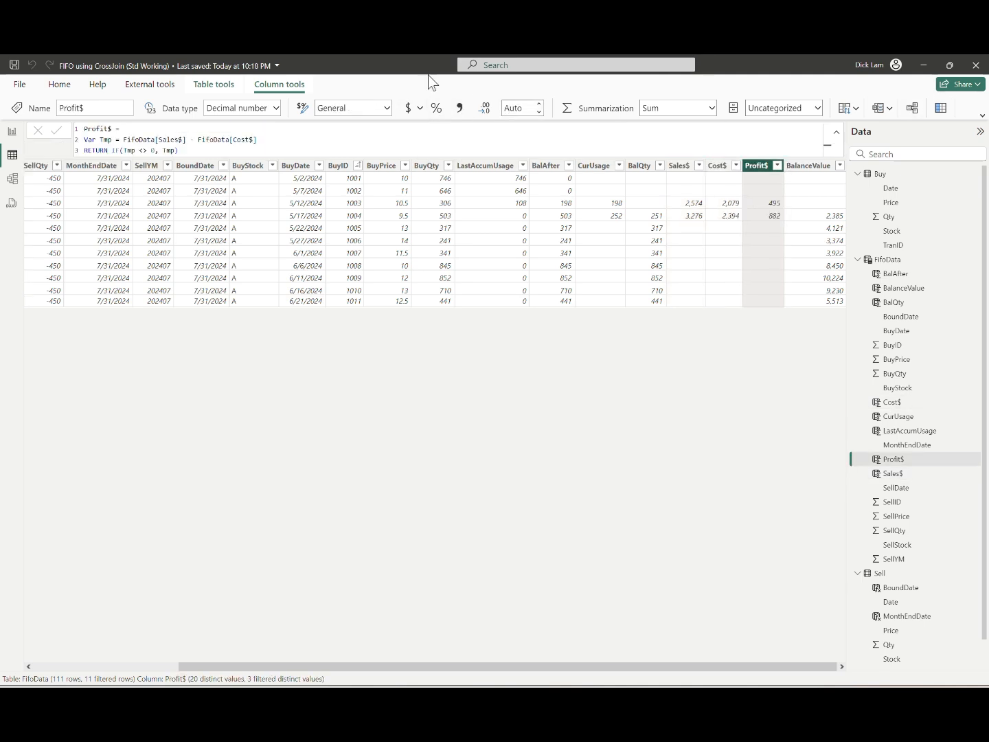
{"action": "left_click", "coordinate": [459, 108]}
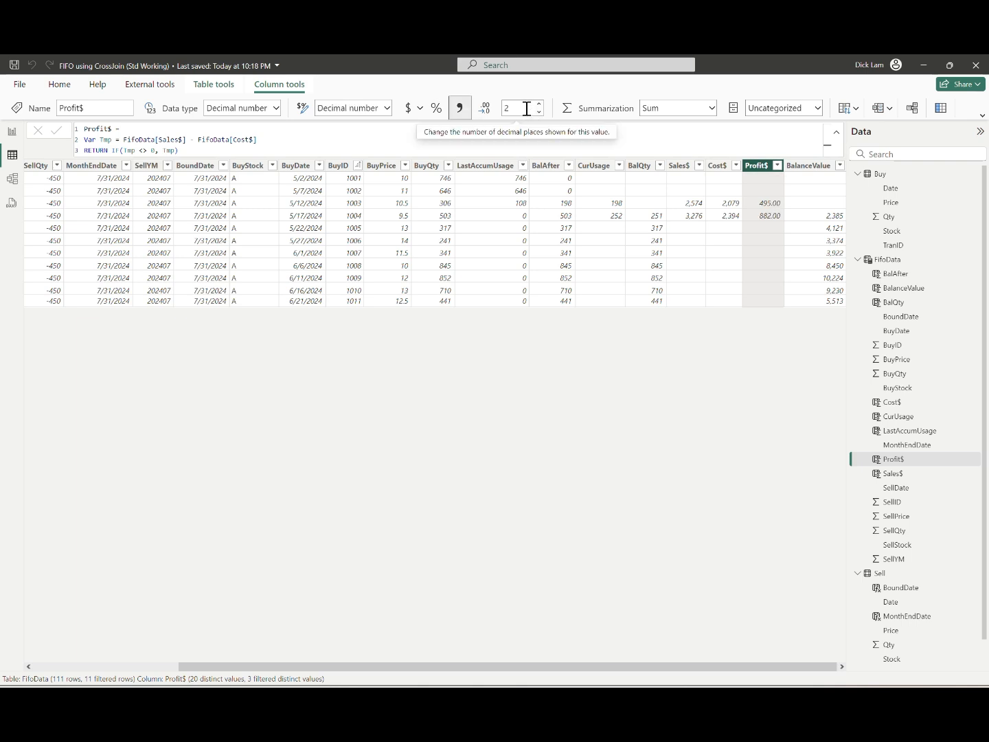
{"action": "left_click", "coordinate": [521, 107]}
{"action": "type", "text": "0"}
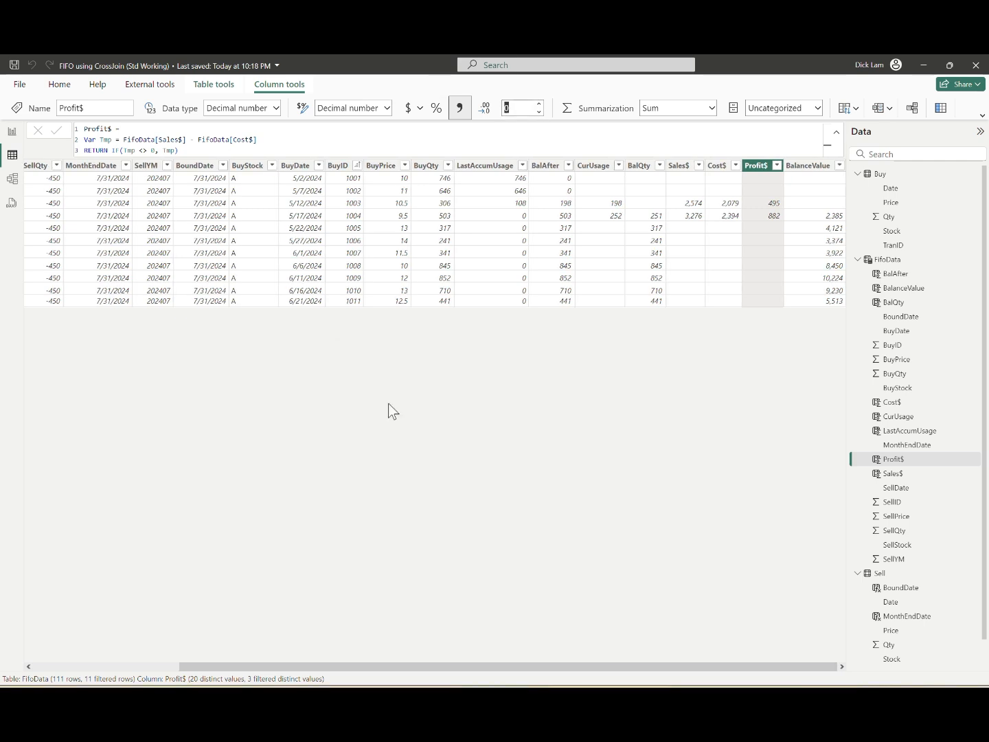
Step: Add a calculated column SellMonthNo = MONTH(FifoData[SellDate]) to FifoData
{"action": "left_click", "coordinate": [941, 108]}
{"action": "type", "text": "Se"}
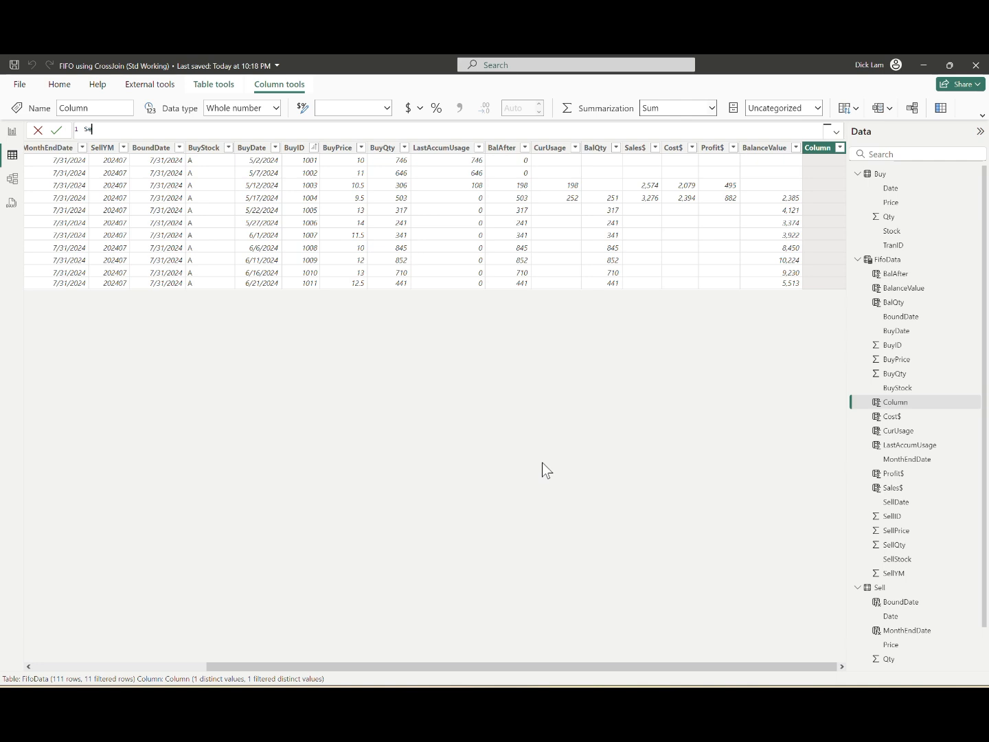
{"action": "type", "text": "llMonthNo = month(FifoData[SellDate])"}
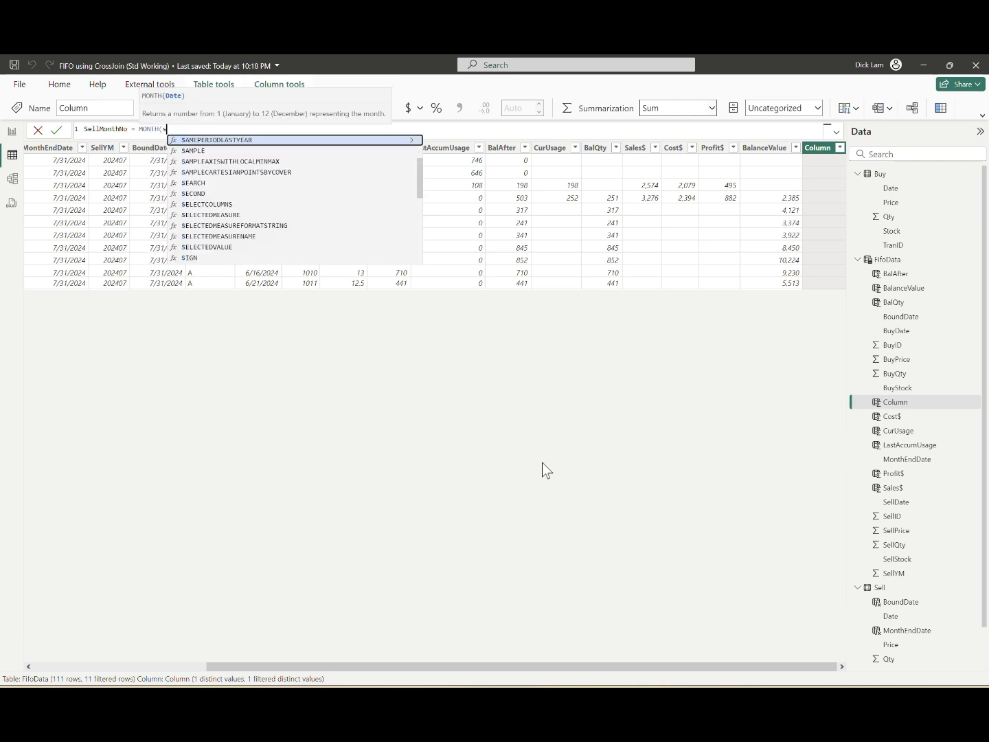
{"action": "key", "text": "Return"}
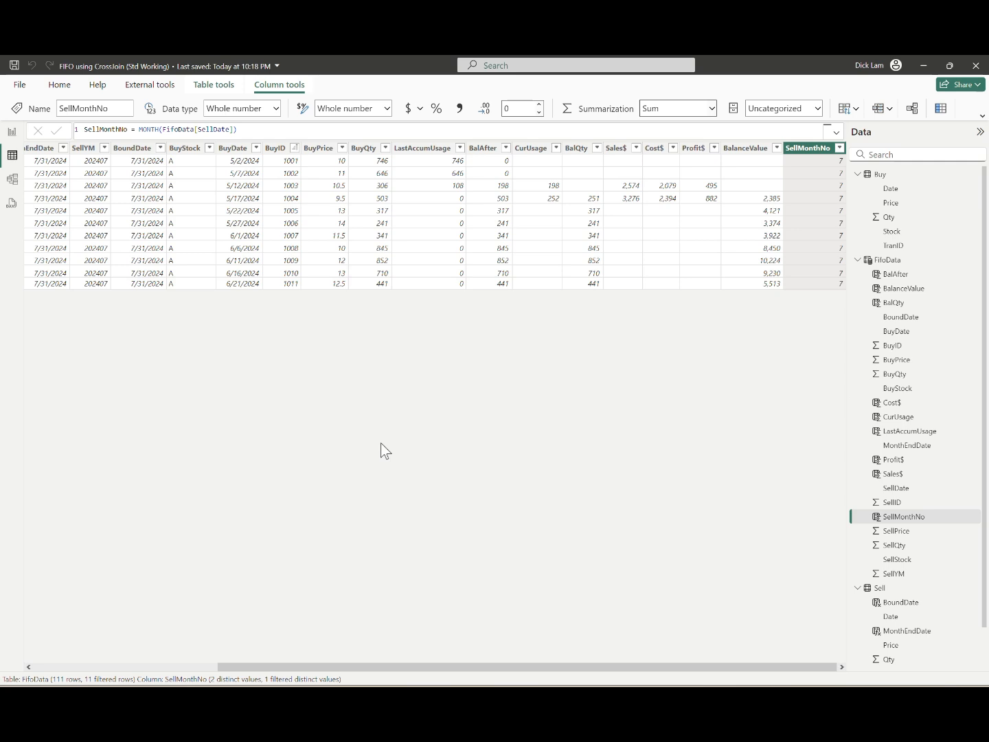
Step: Insert a matrix visual on report Page 1, move it to the page's lower-right corner and enlarge it to fill most of the page
{"action": "left_click", "coordinate": [12, 132]}
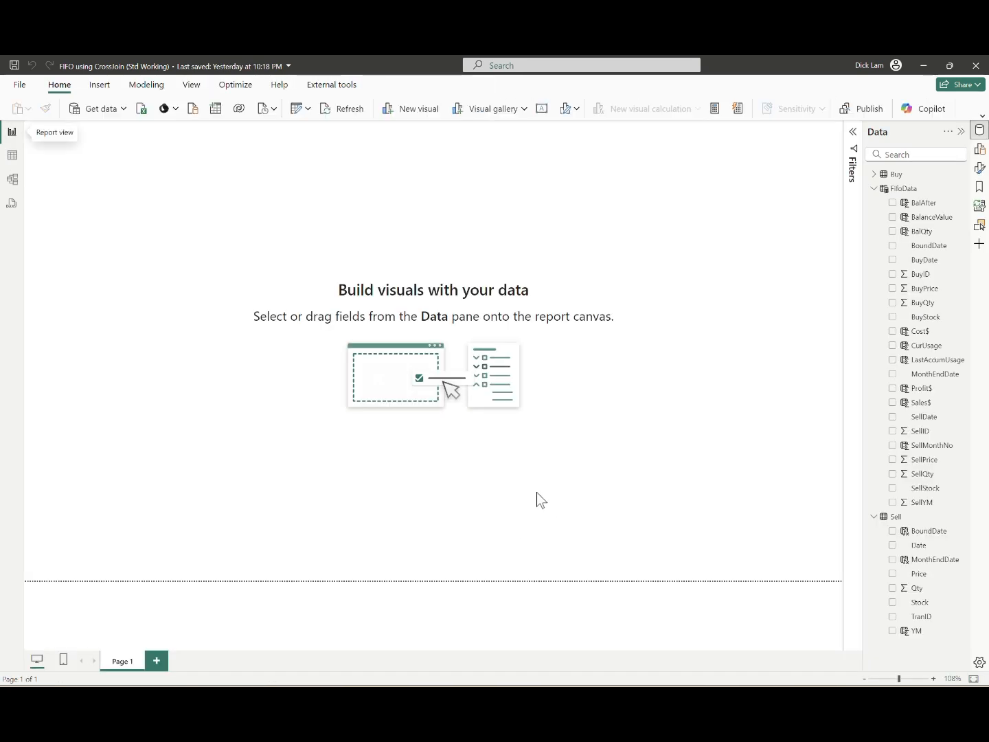
{"action": "left_click", "coordinate": [100, 85]}
{"action": "left_click", "coordinate": [110, 109]}
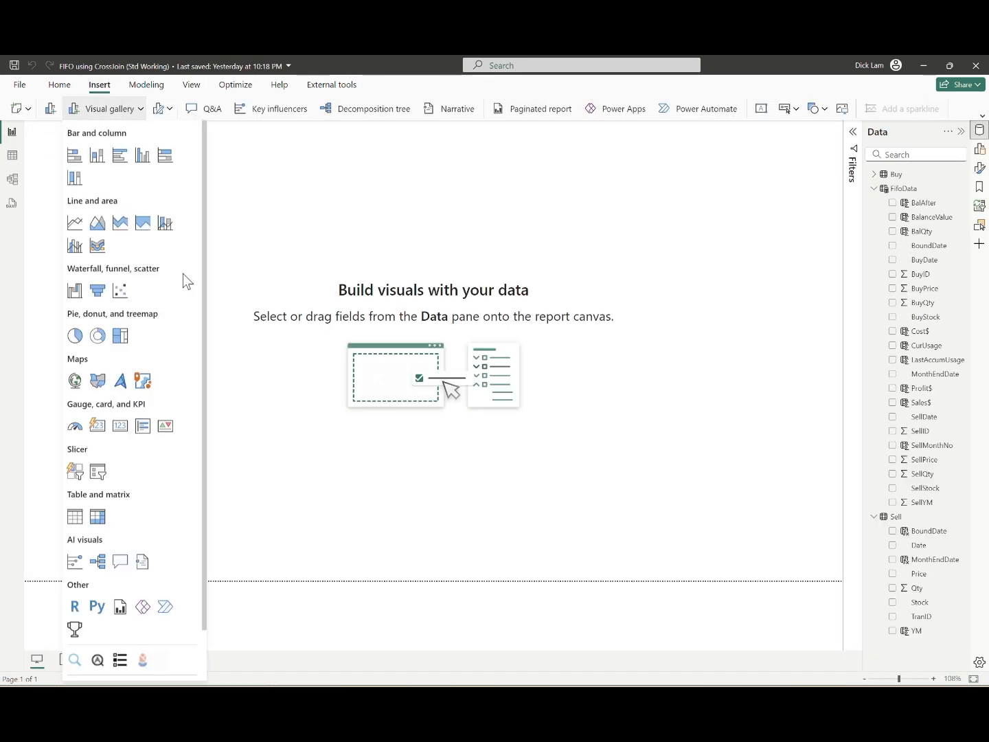
{"action": "scroll", "coordinate": [138, 412], "scroll_direction": "down", "scroll_amount": 2}
{"action": "left_click", "coordinate": [102, 501]}
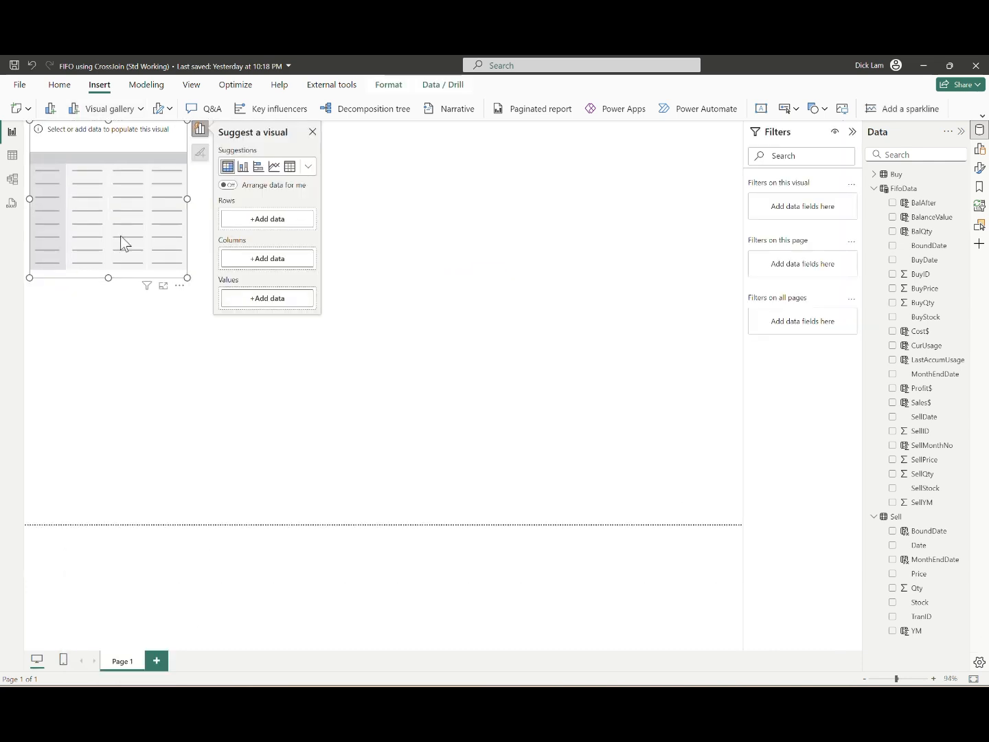
{"action": "left_click_drag", "start_coordinate": [124, 243], "coordinate": [680, 532]}
{"action": "left_click_drag", "start_coordinate": [580, 365], "coordinate": [259, 153]}
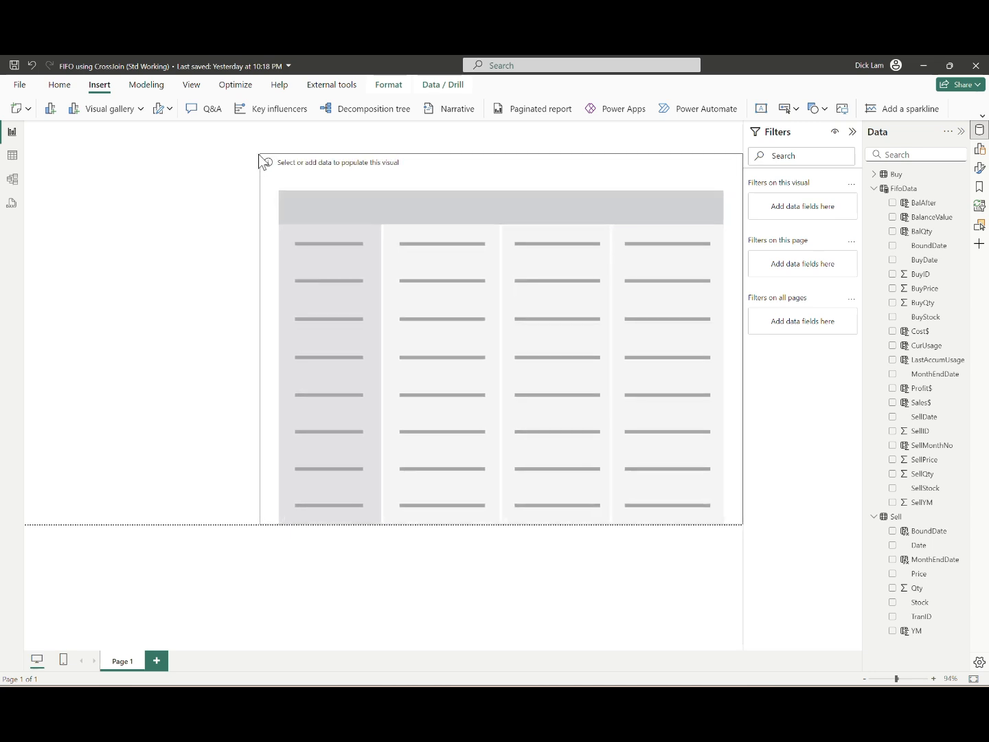
Step: Add SellStock and SellDate from FifoData as the matrix rows and expand all rows down one level
{"action": "left_click", "coordinate": [852, 131]}
{"action": "left_click", "coordinate": [979, 149]}
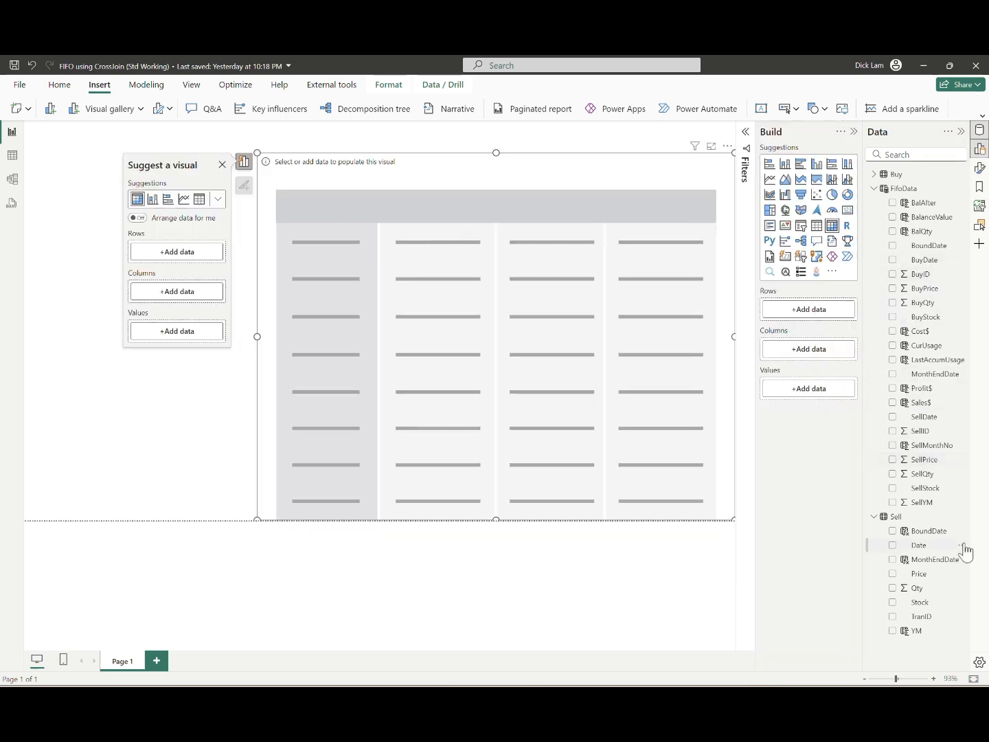
{"action": "left_click_drag", "start_coordinate": [932, 490], "coordinate": [811, 309]}
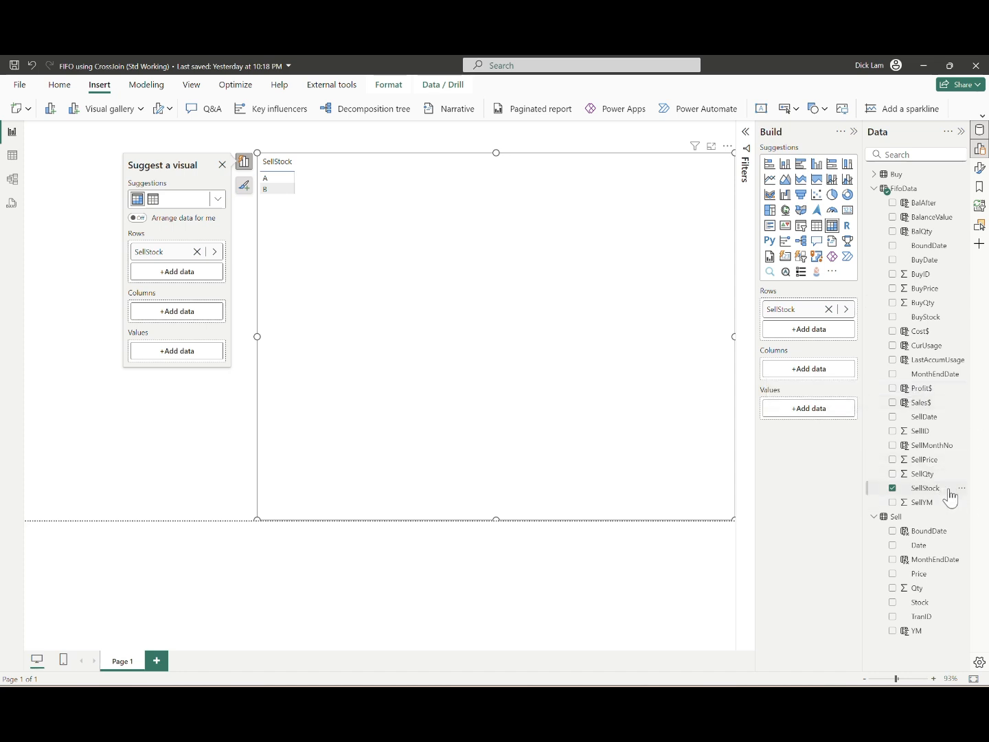
{"action": "left_click_drag", "start_coordinate": [927, 416], "coordinate": [829, 336]}
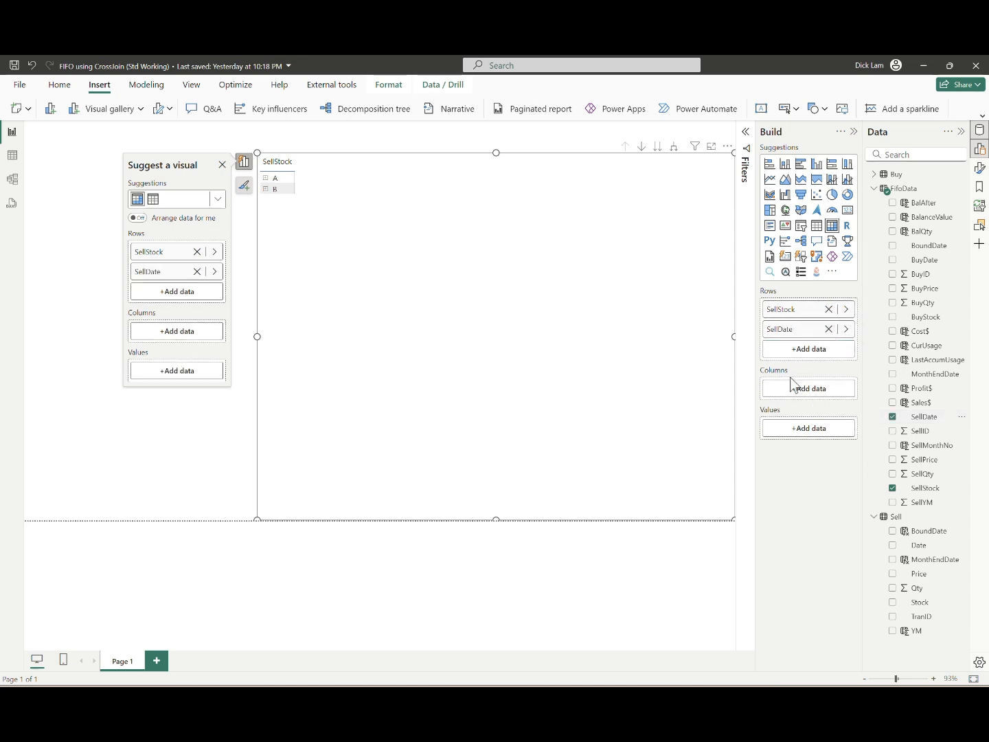
{"action": "left_click", "coordinate": [676, 150]}
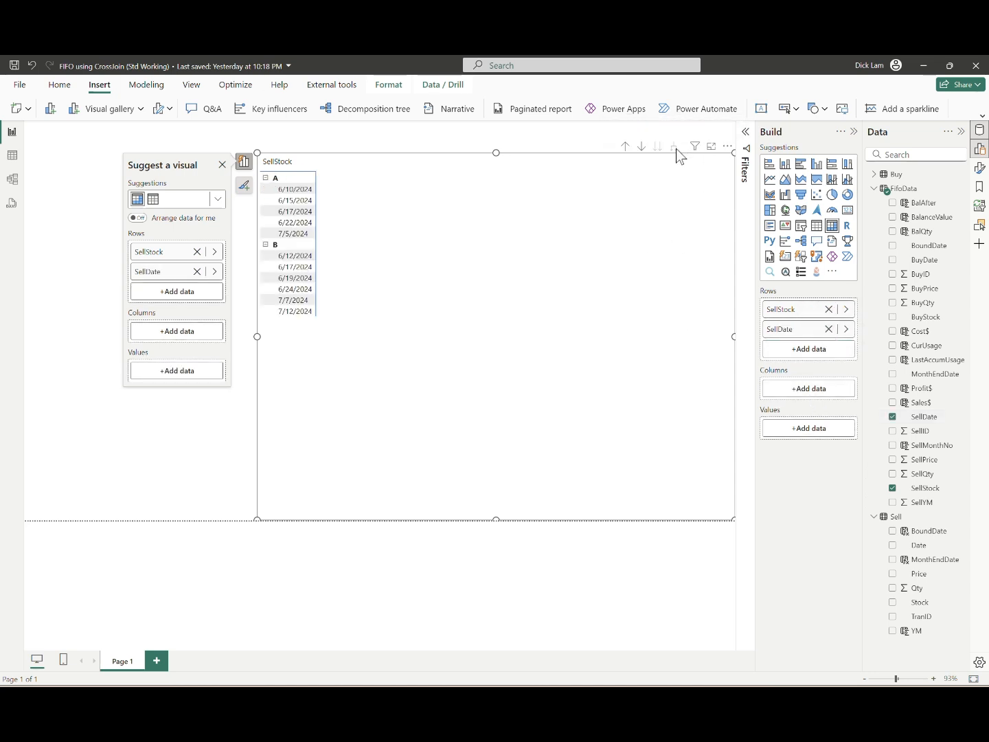
Step: Set the matrix layout to Tabular and keep the Default style preset
{"action": "left_click", "coordinate": [980, 168]}
{"action": "left_click", "coordinate": [893, 255]}
{"action": "left_click", "coordinate": [915, 327]}
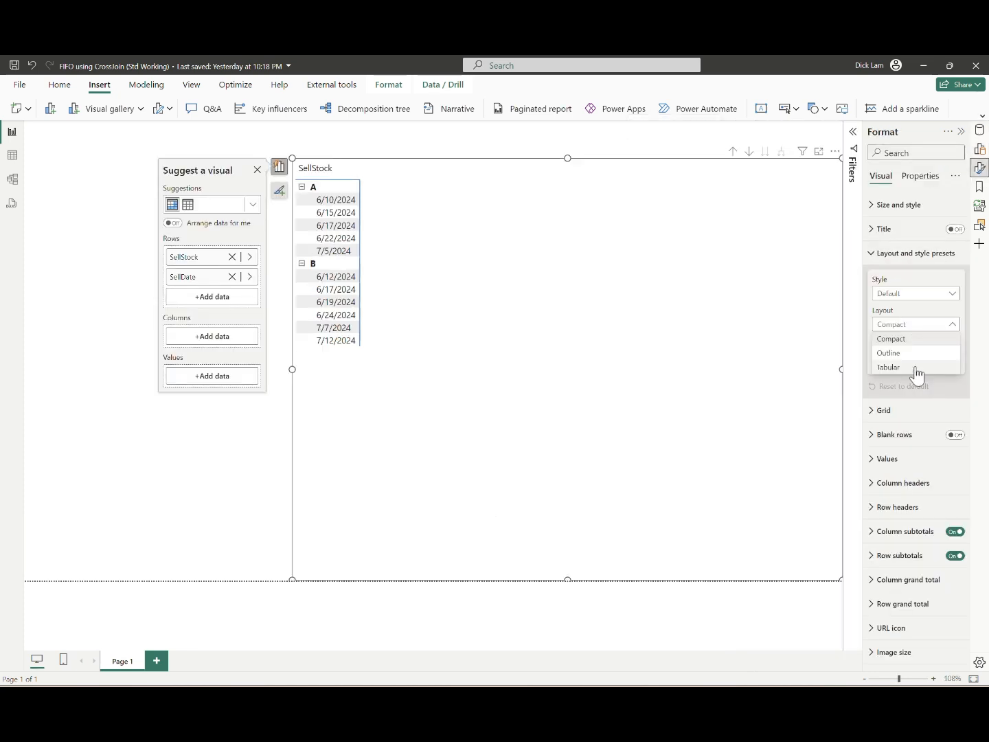
{"action": "left_click", "coordinate": [889, 366]}
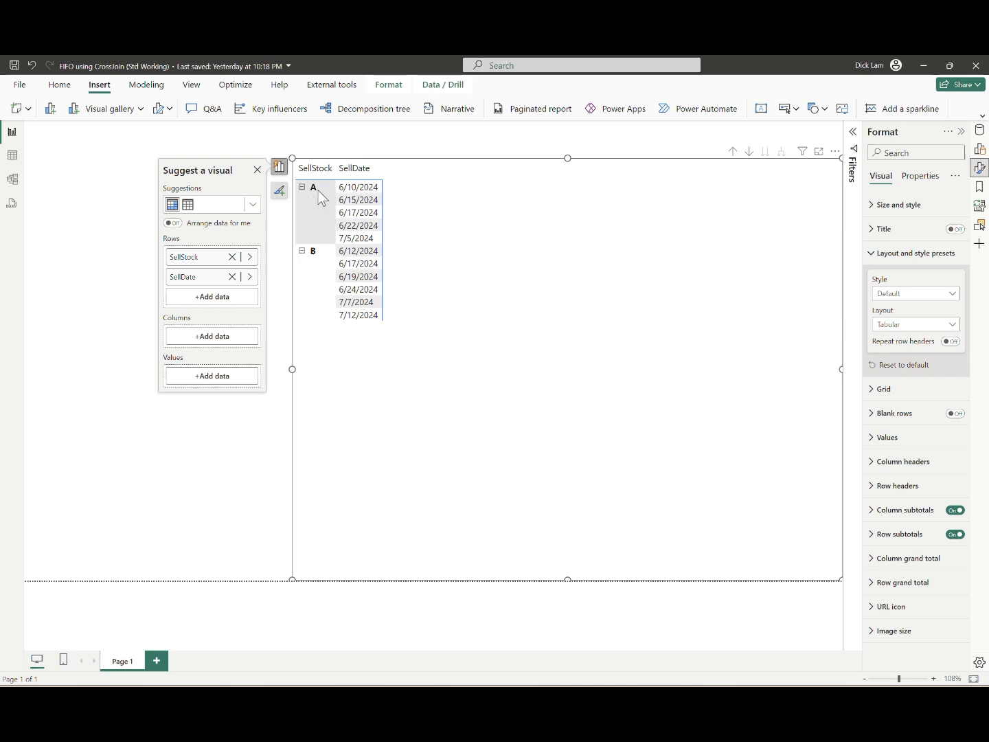
{"action": "left_click", "coordinate": [916, 297]}
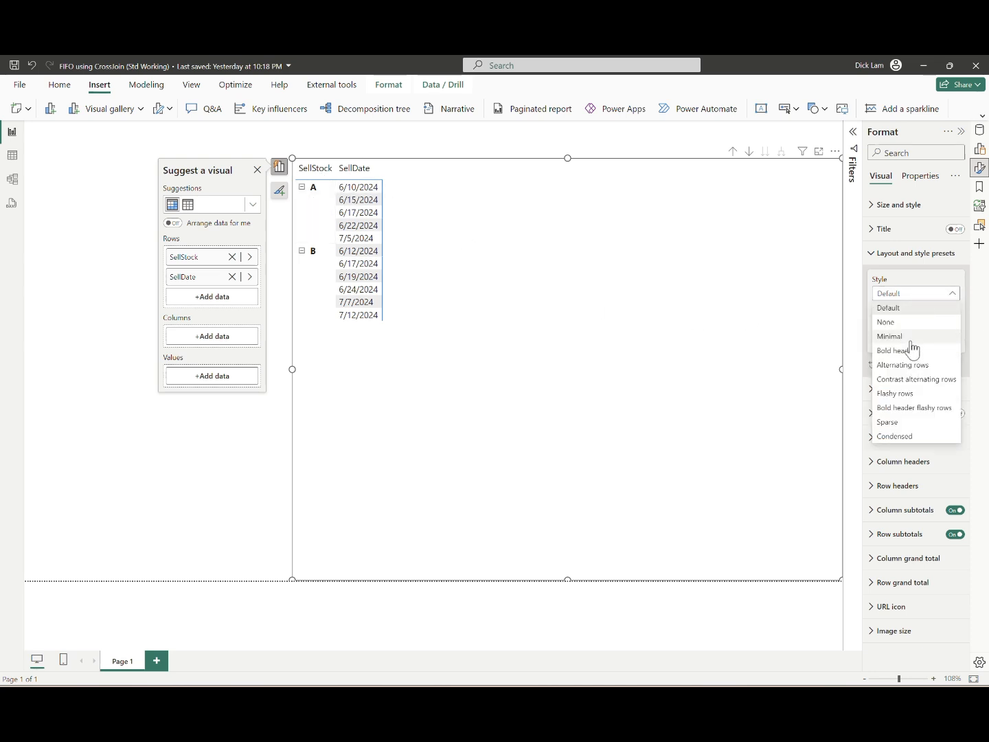
{"action": "left_click", "coordinate": [917, 309]}
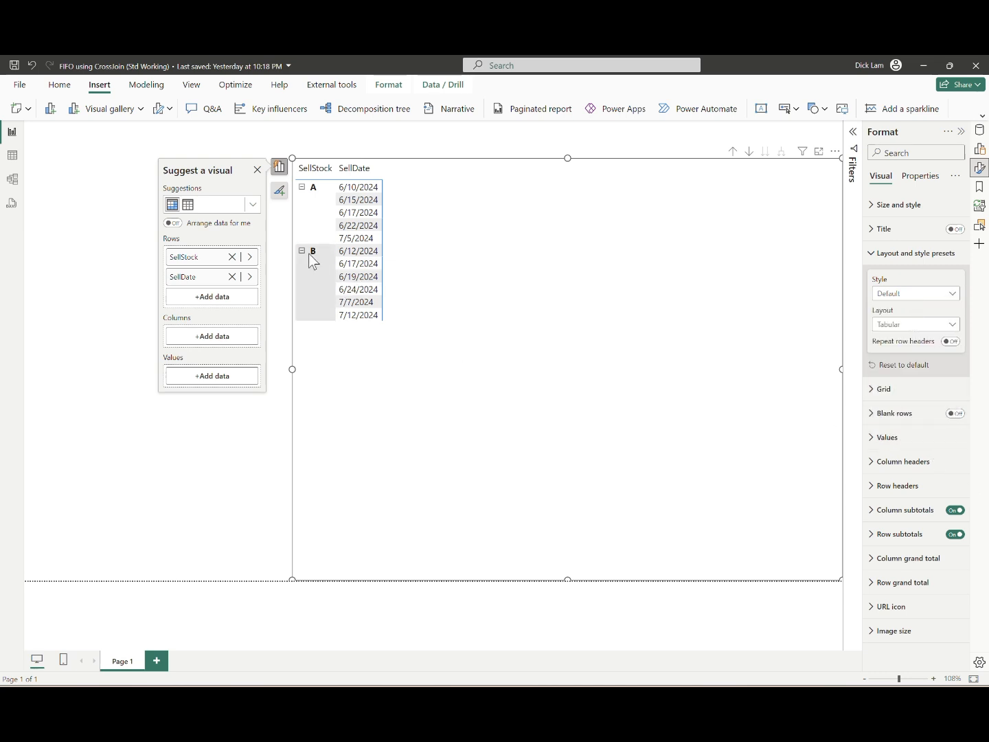
Step: Turn off the +/- icons in the matrix row headers
{"action": "left_click", "coordinate": [873, 489]}
{"action": "scroll", "coordinate": [893, 508], "scroll_direction": "down", "scroll_amount": 3}
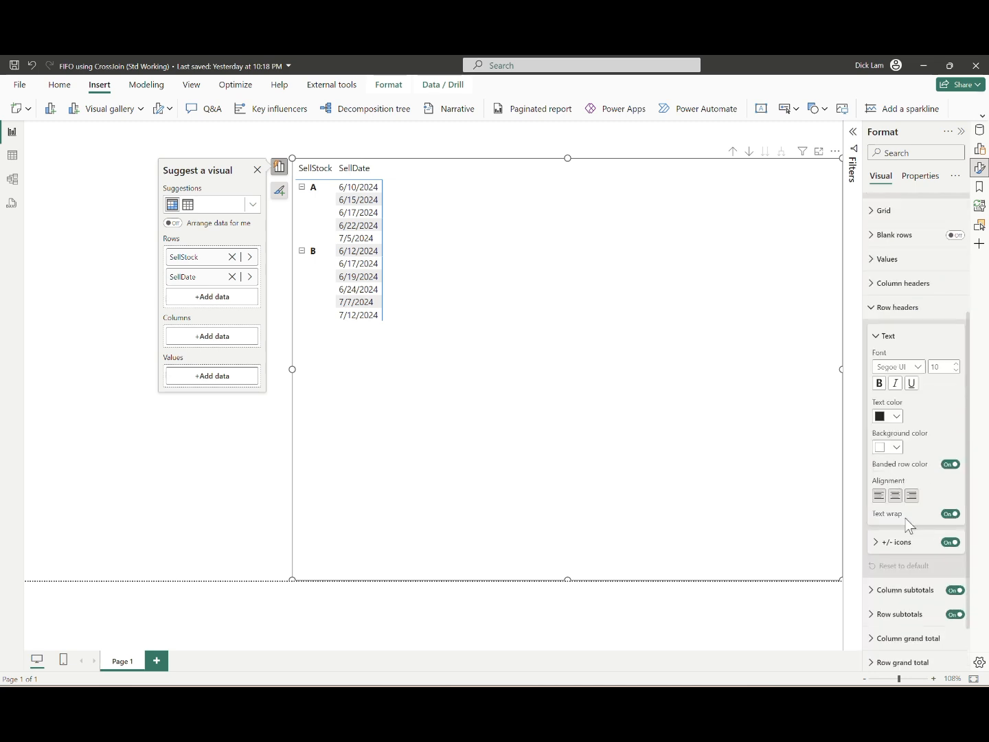
{"action": "left_click", "coordinate": [949, 542]}
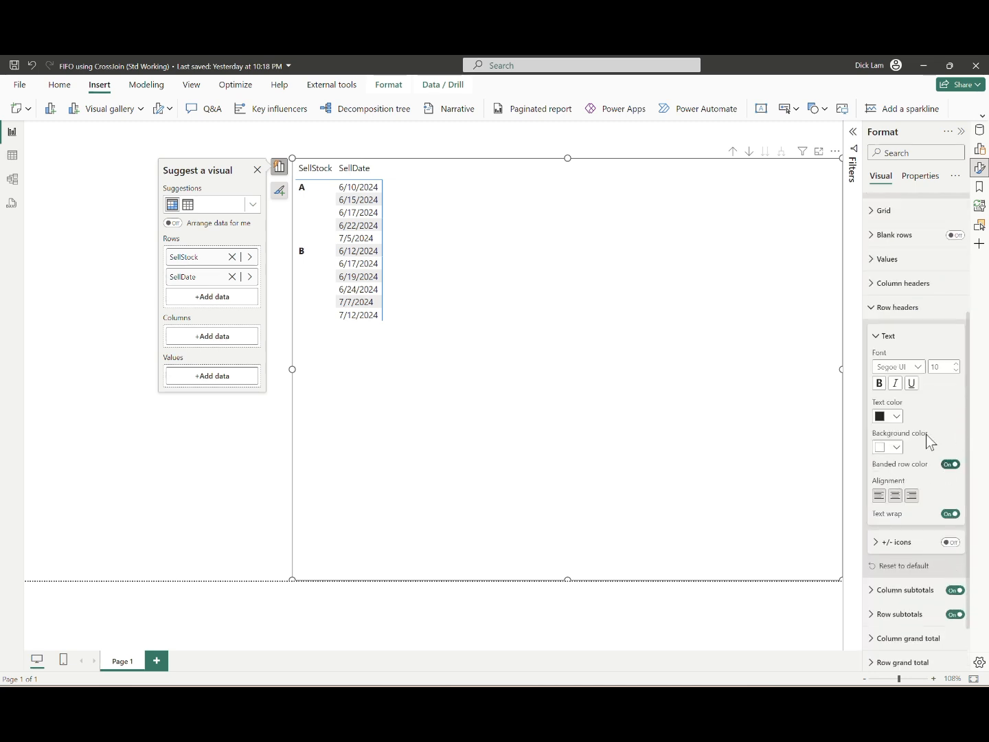
Step: Set the font of the matrix row headers to Calibri
{"action": "left_click", "coordinate": [917, 367]}
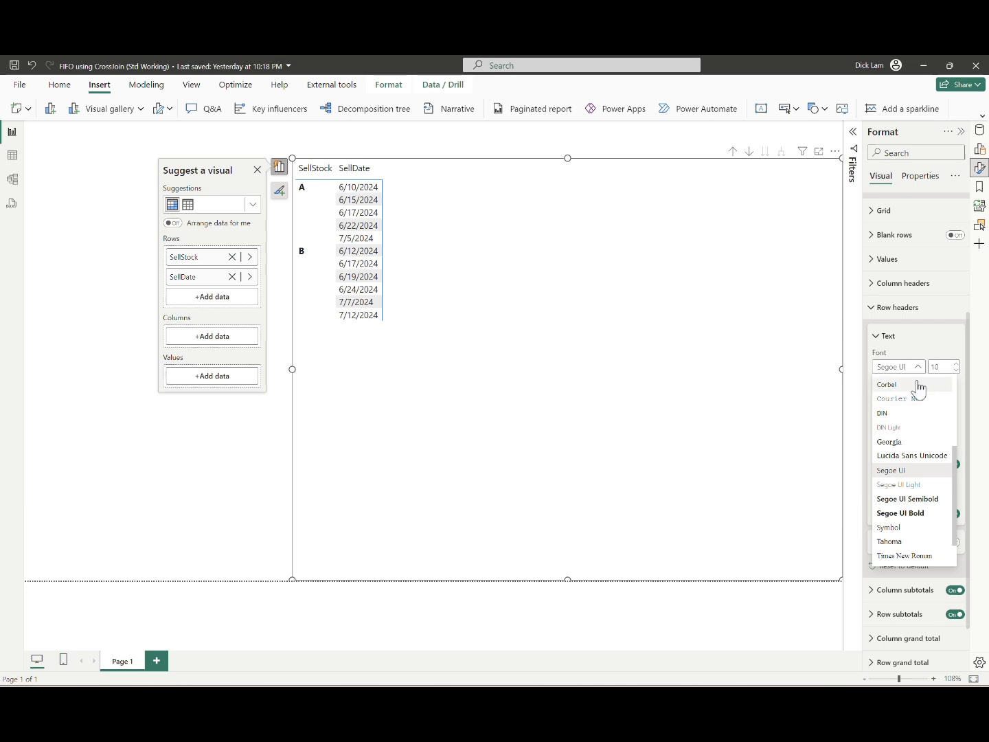
{"action": "scroll", "coordinate": [916, 442], "scroll_direction": "up", "scroll_amount": 3}
{"action": "left_click", "coordinate": [914, 437]}
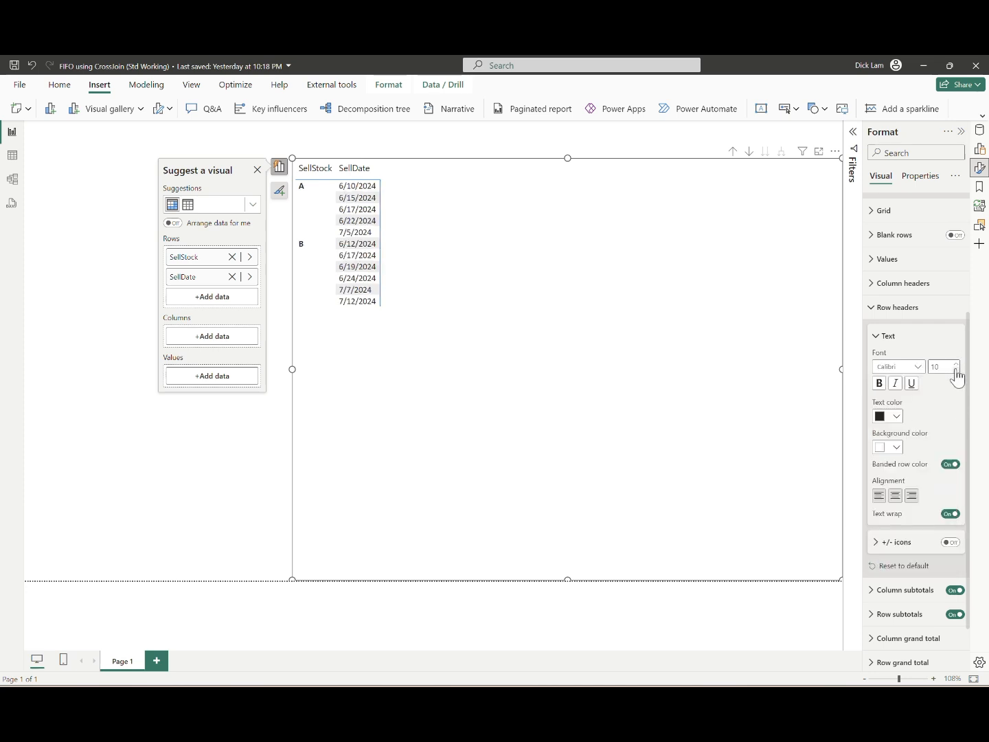
Step: Make the matrix row header text bold and bring up the table fields alongside the visual's field assignments
{"action": "left_click", "coordinate": [879, 383]}
{"action": "left_click", "coordinate": [980, 131]}
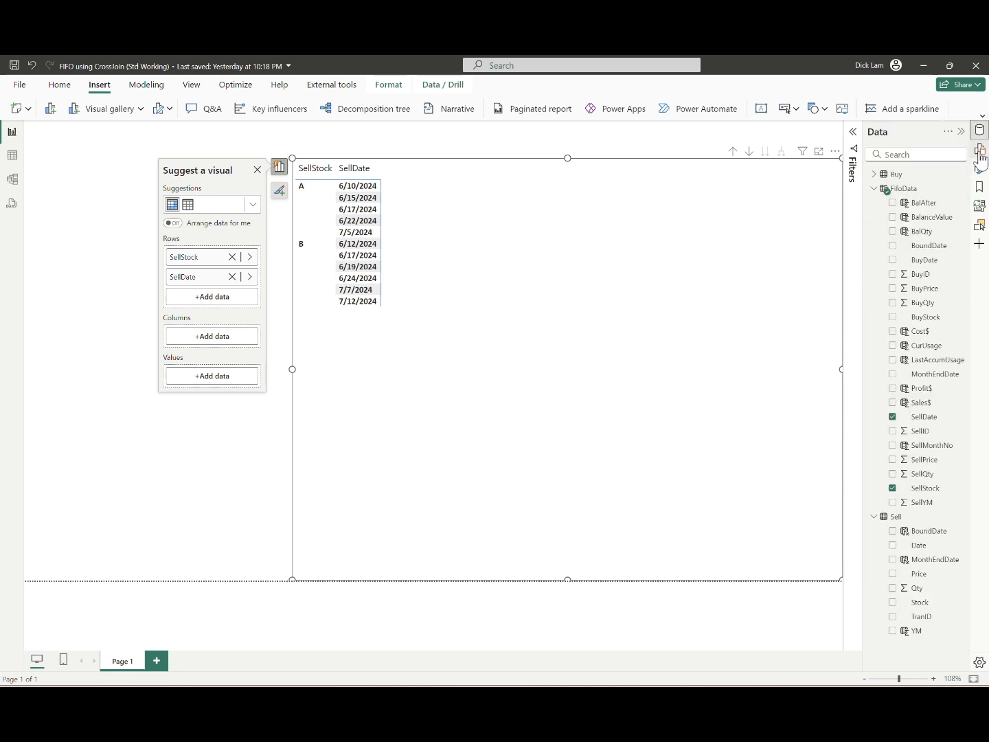
{"action": "left_click", "coordinate": [980, 149]}
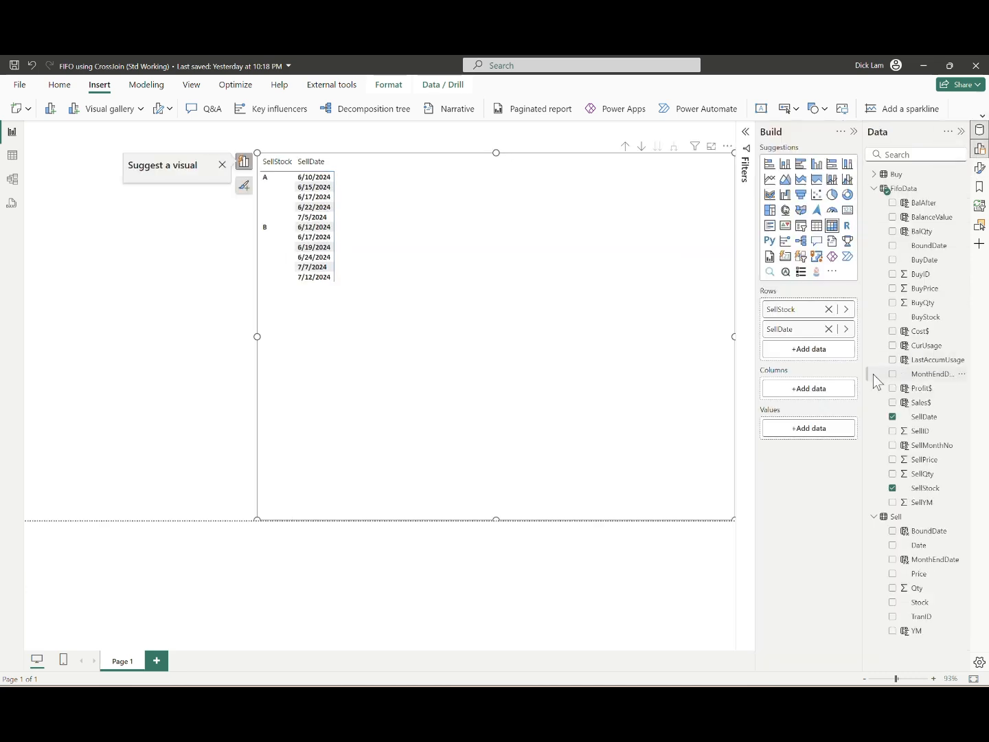
Step: Set SellID's summarization to Don't summarize and add it to the matrix rows below SellDate
{"action": "left_click", "coordinate": [924, 430]}
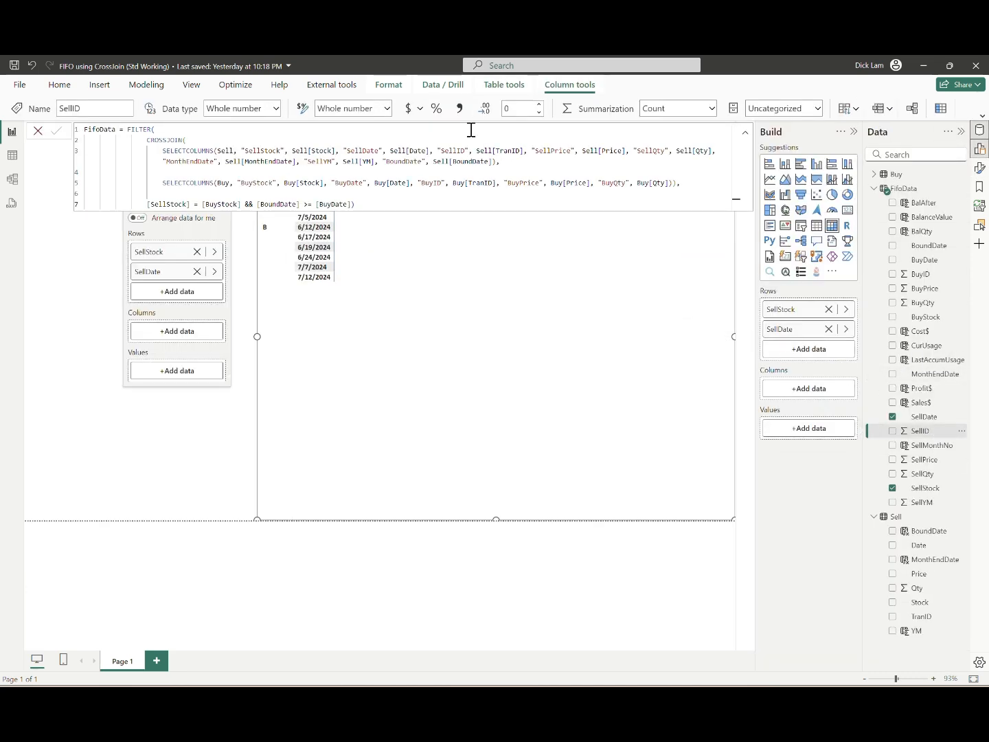
{"action": "left_click", "coordinate": [712, 109]}
{"action": "left_click", "coordinate": [680, 126]}
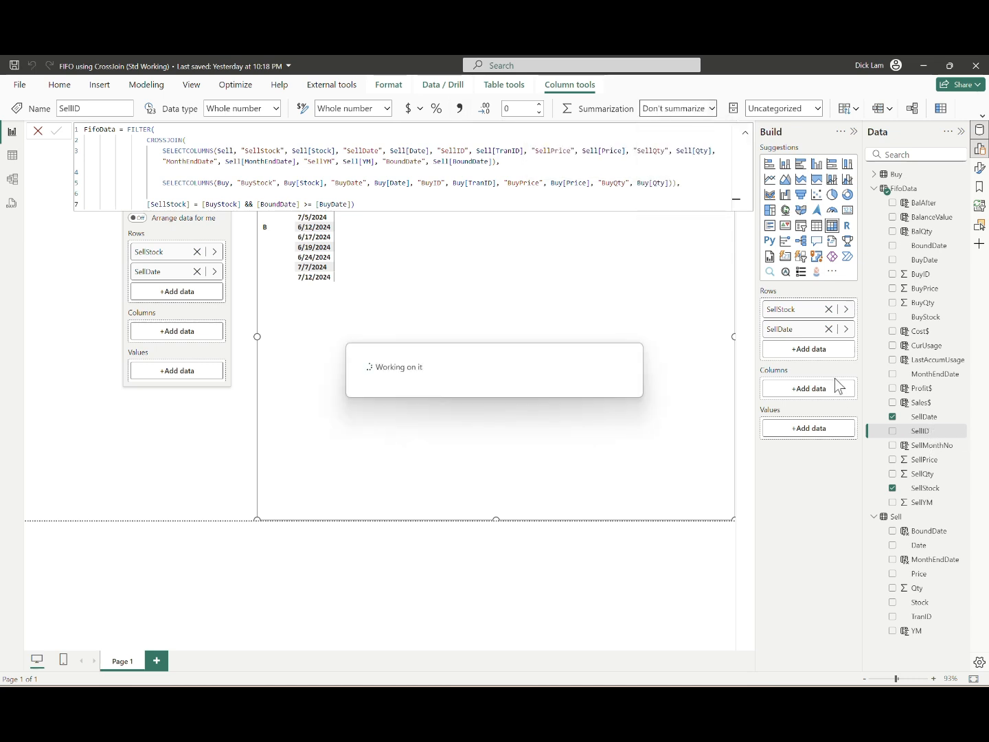
{"action": "left_click_drag", "start_coordinate": [920, 430], "coordinate": [815, 355]}
{"action": "left_click", "coordinate": [746, 134]}
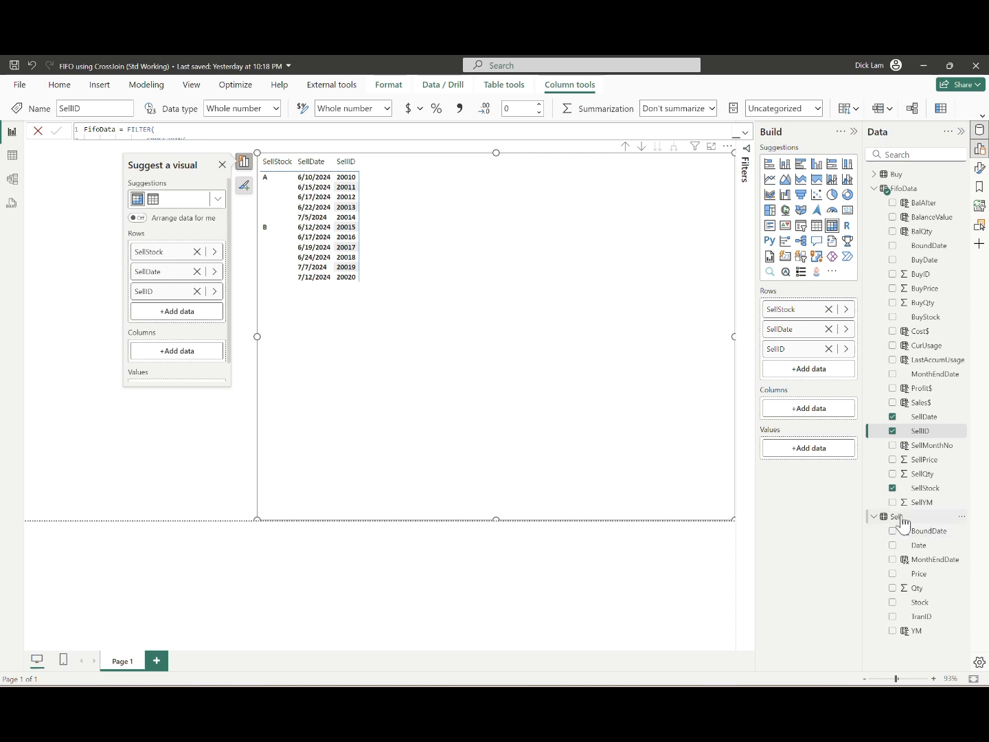
Step: Add SellPrice, set to Don't summarize, and SellQty, with a thousands separator, to the matrix rows below SellID
{"action": "left_click_drag", "start_coordinate": [930, 482], "coordinate": [828, 376]}
{"action": "left_click", "coordinate": [913, 457]}
{"action": "left_click", "coordinate": [712, 110]}
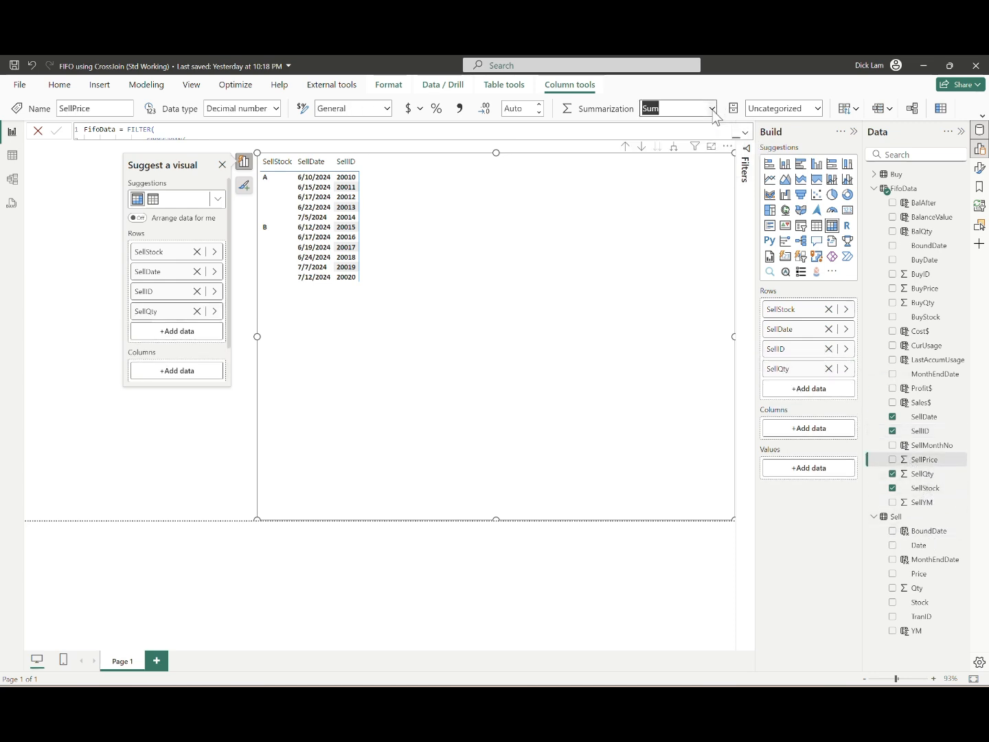
{"action": "left_click", "coordinate": [687, 129]}
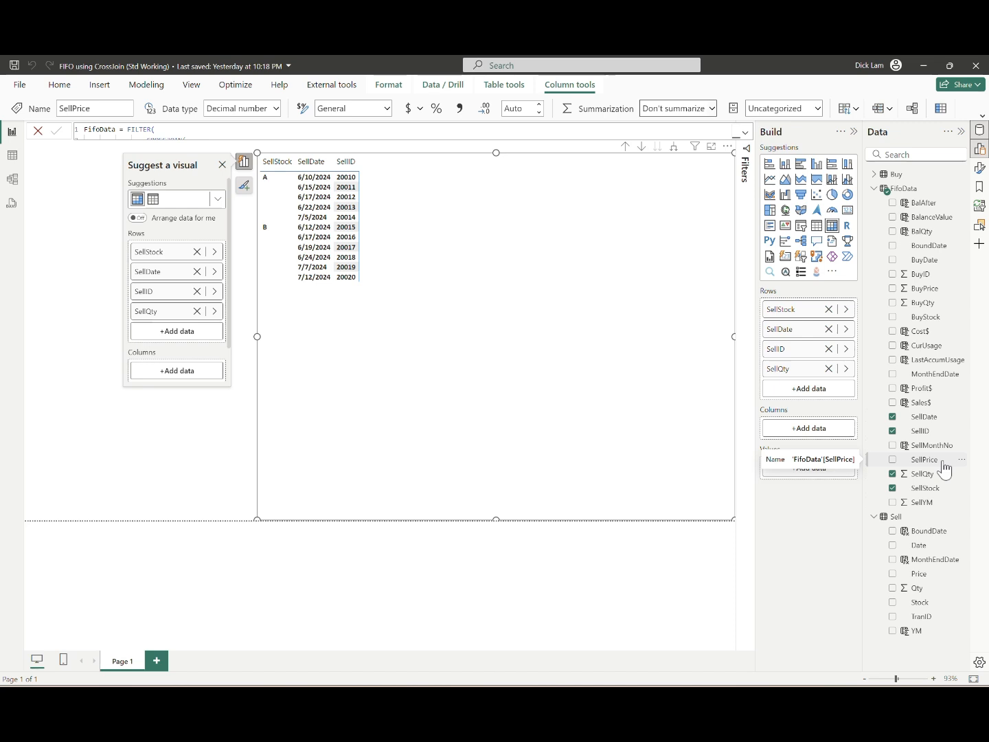
{"action": "left_click_drag", "start_coordinate": [945, 467], "coordinate": [848, 370]}
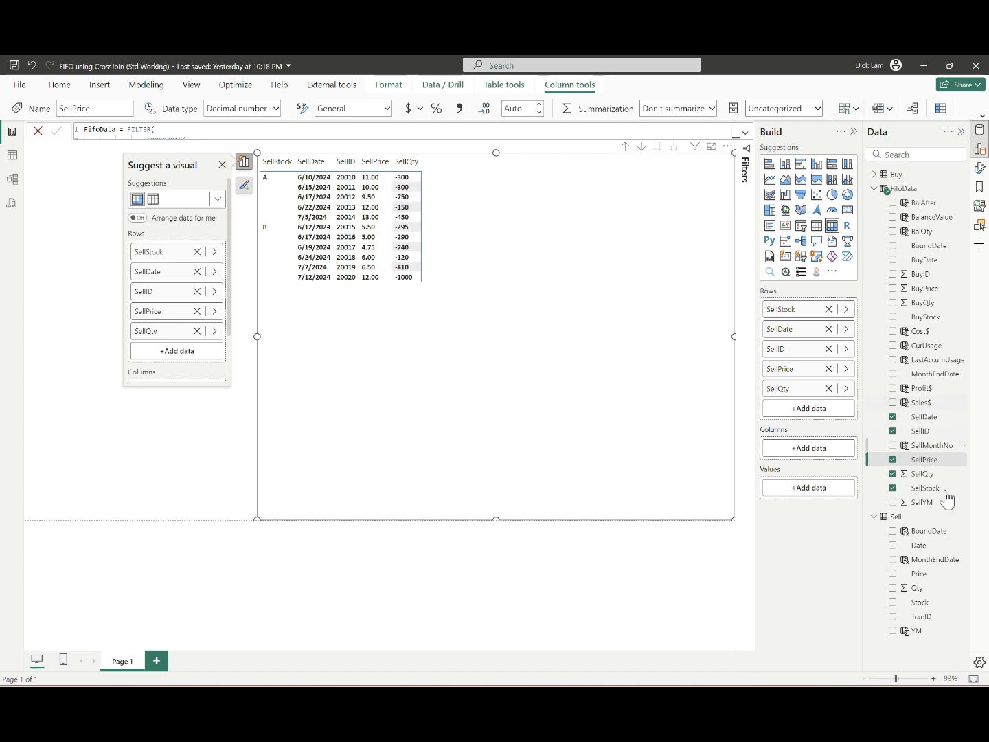
{"action": "left_click", "coordinate": [934, 474]}
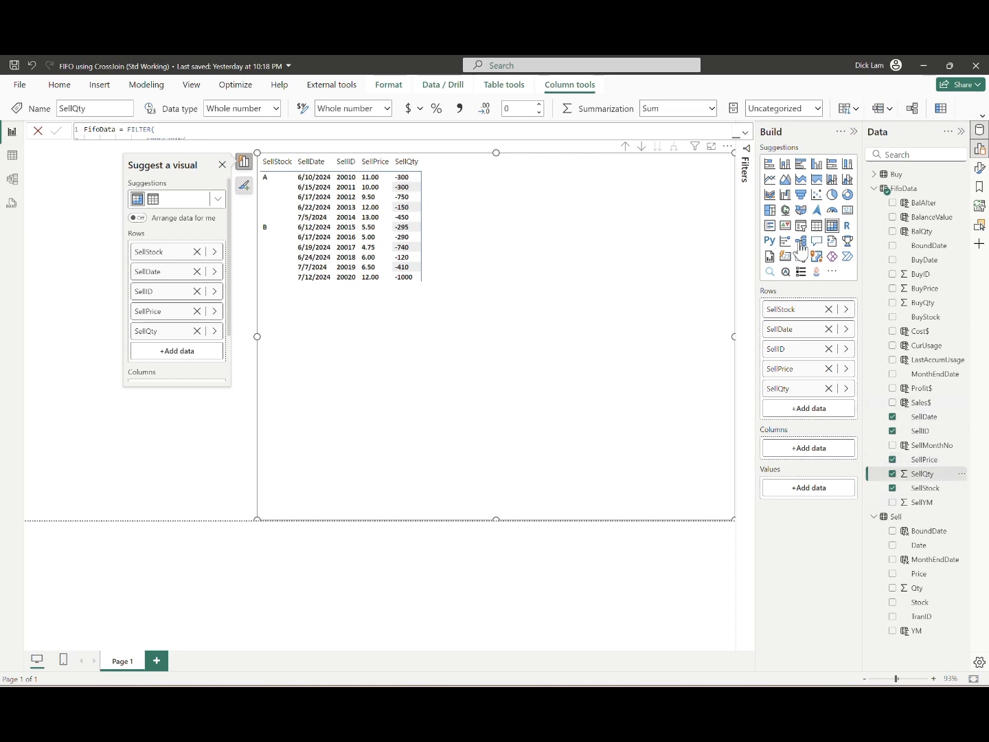
{"action": "left_click", "coordinate": [460, 108]}
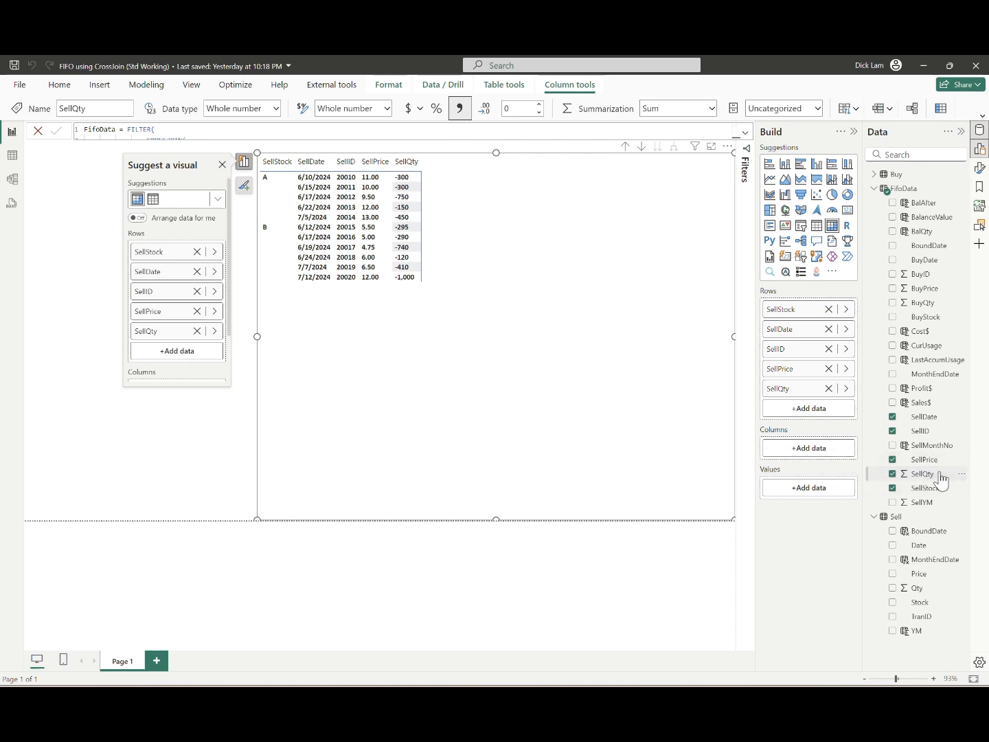
Step: Set the summarization of BuyID and BuyPrice in FifoData to Don't summarize
{"action": "left_click", "coordinate": [943, 274]}
{"action": "left_click", "coordinate": [718, 107]}
{"action": "left_click", "coordinate": [697, 128]}
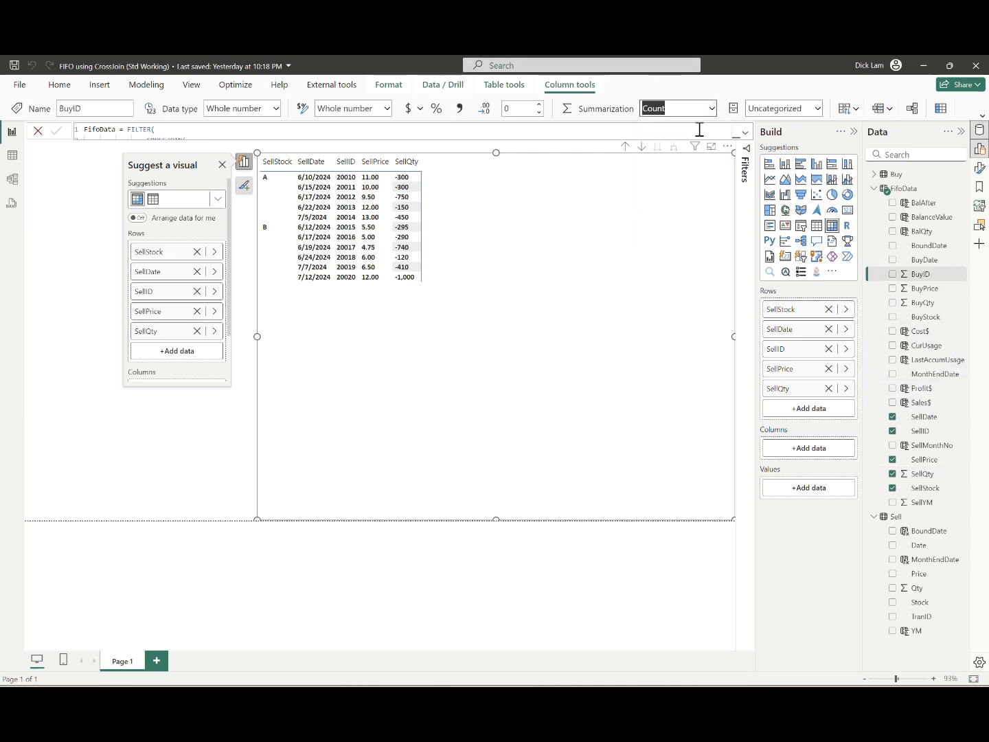
{"action": "left_click", "coordinate": [927, 289]}
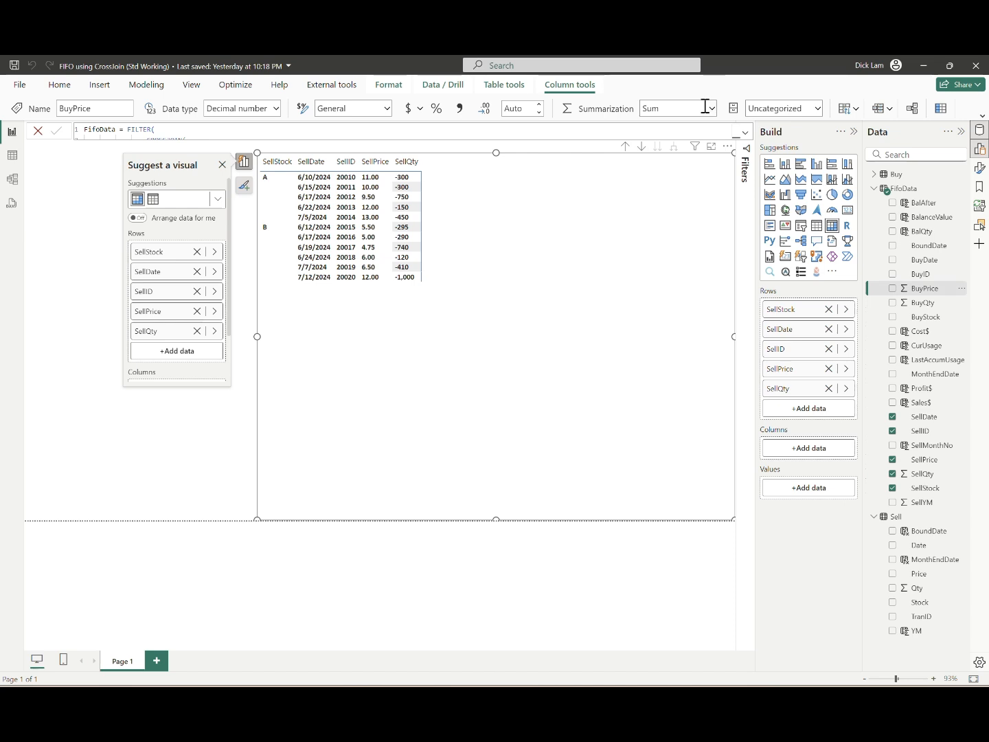
{"action": "left_click", "coordinate": [711, 109]}
{"action": "left_click", "coordinate": [691, 130]}
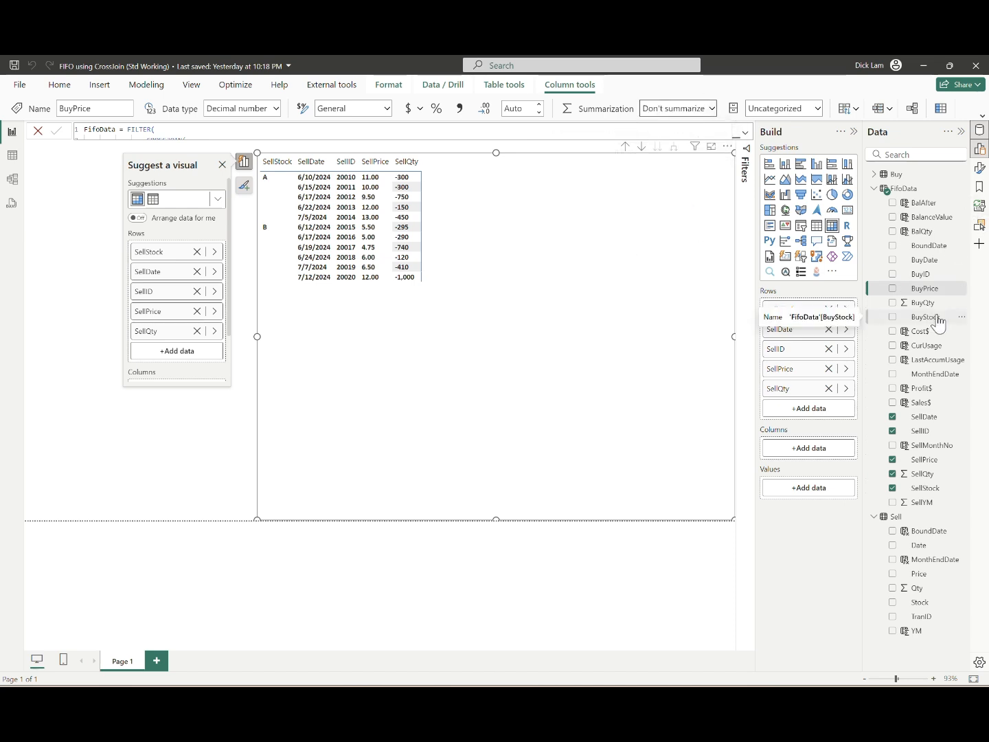
Step: Add BuyDate and BuyID to the matrix rows below SellQty and expand the hierarchy down to them
{"action": "left_click_drag", "start_coordinate": [924, 260], "coordinate": [815, 411]}
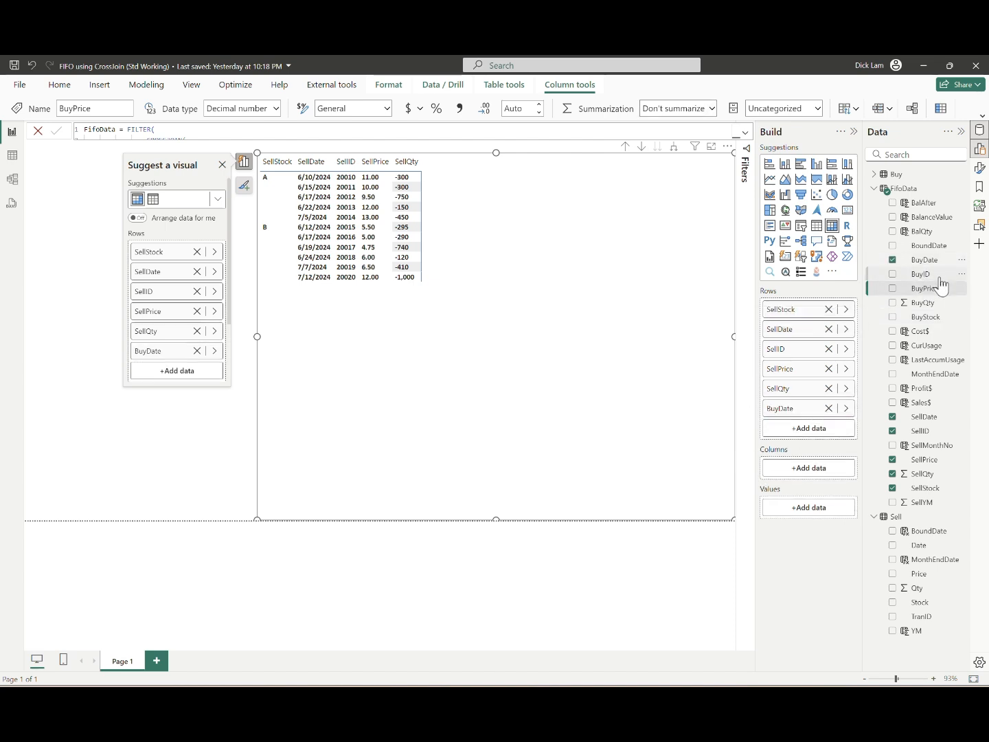
{"action": "left_click_drag", "start_coordinate": [937, 278], "coordinate": [838, 434]}
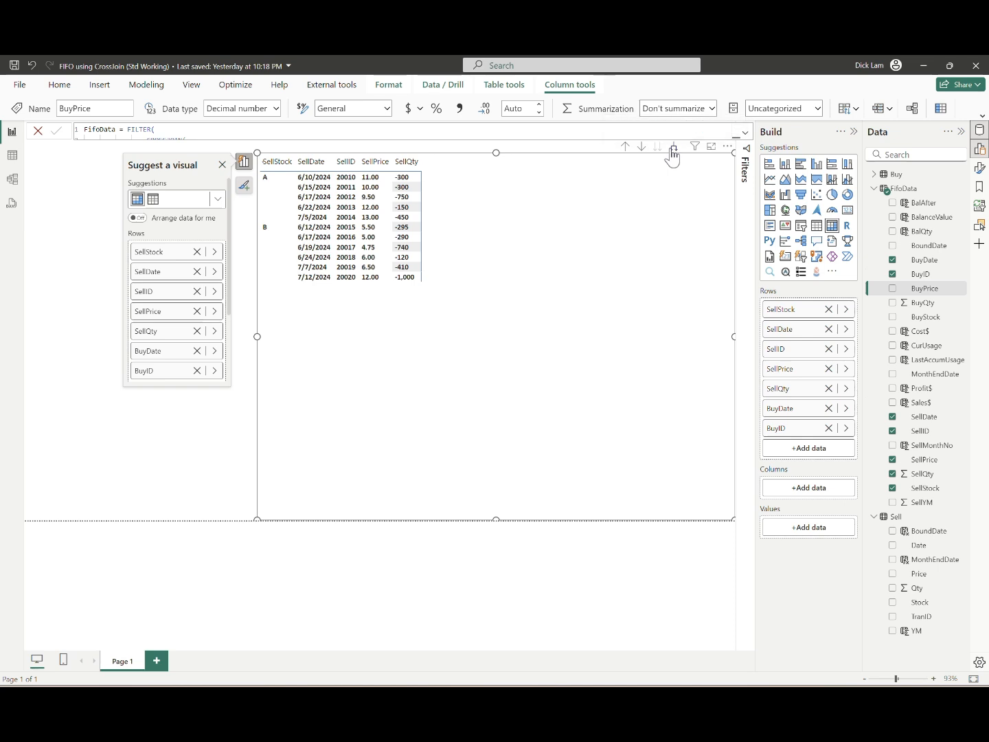
{"action": "left_click", "coordinate": [670, 148]}
{"action": "left_click", "coordinate": [671, 147]}
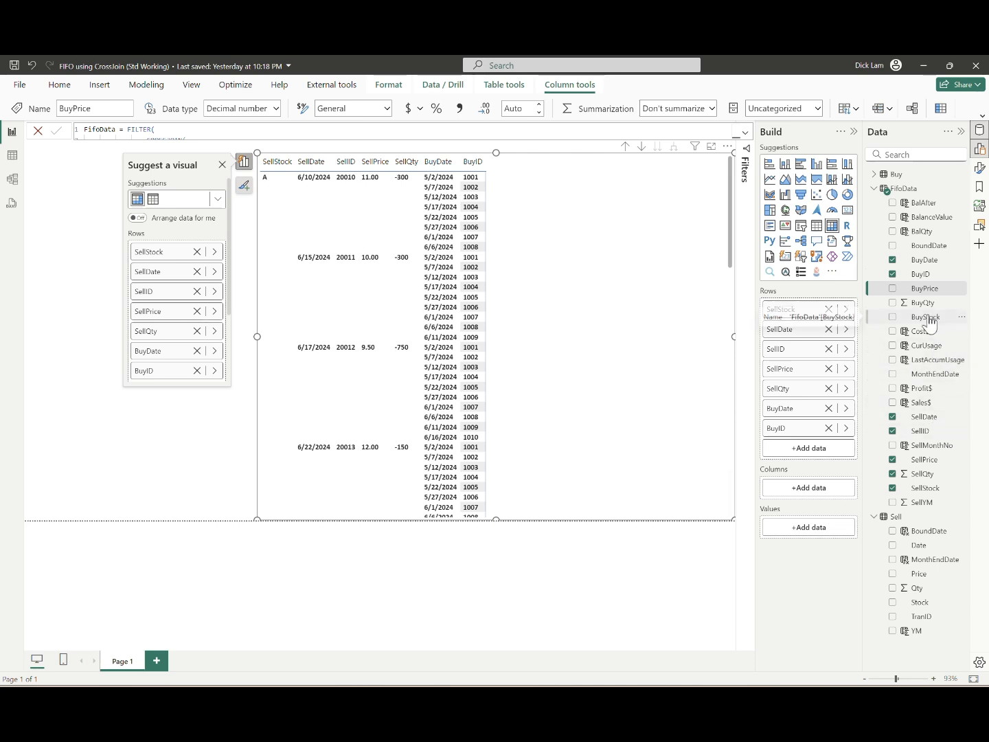
Step: Add BuyPrice as the last matrix row field and CurUsage as the matrix value
{"action": "left_click_drag", "start_coordinate": [924, 292], "coordinate": [831, 450]}
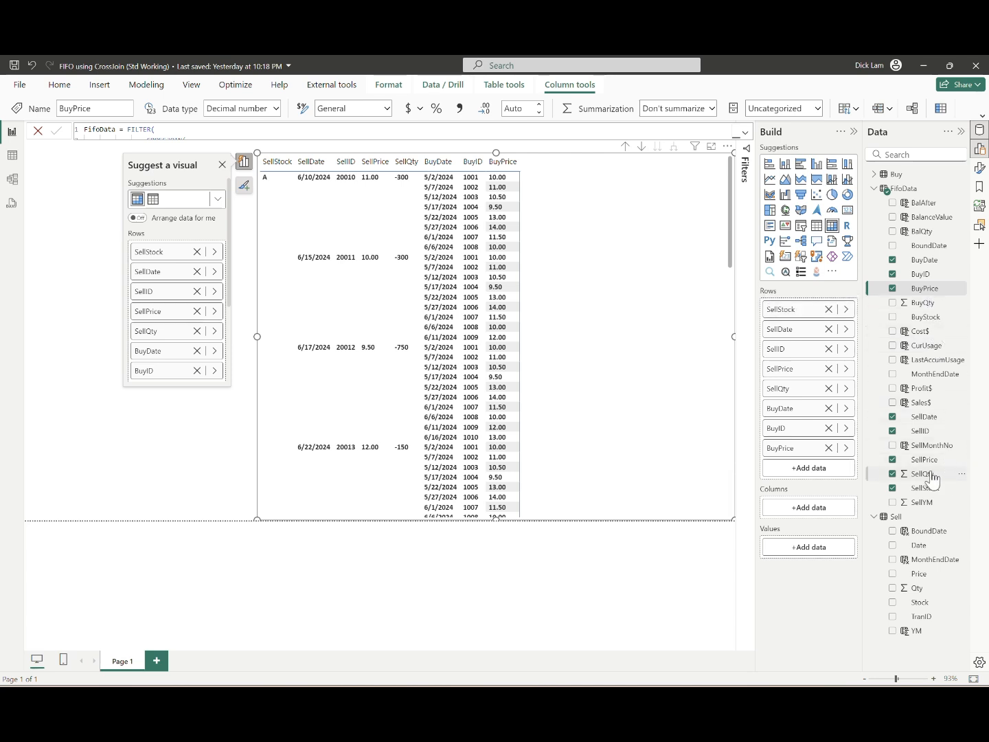
{"action": "left_click_drag", "start_coordinate": [932, 351], "coordinate": [823, 552]}
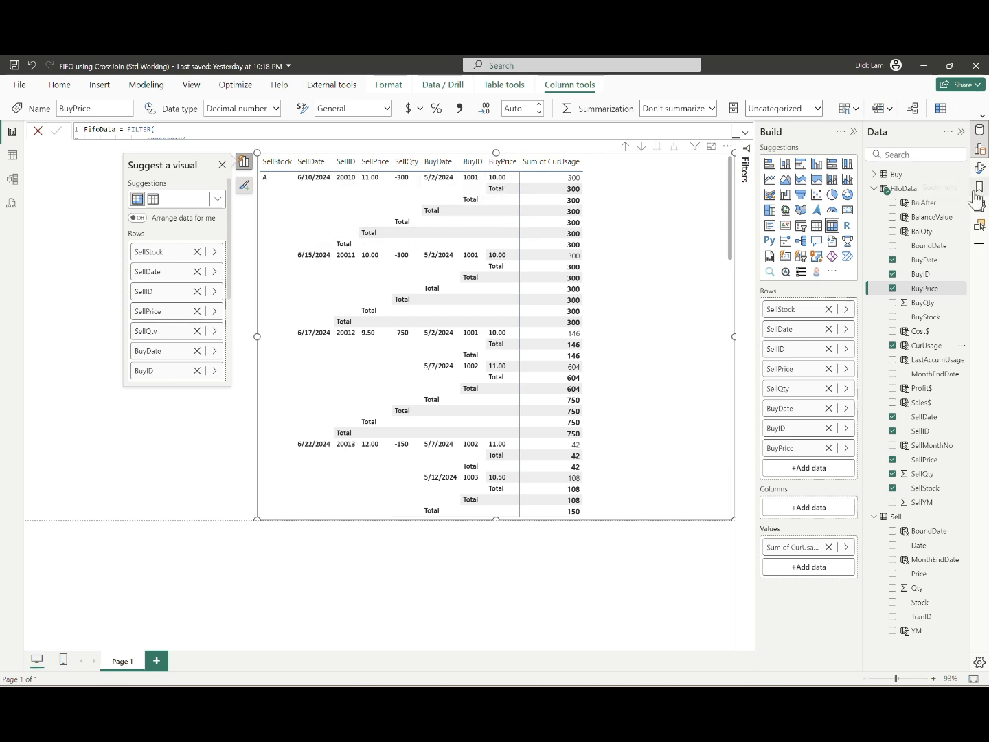
Step: Enable per-row-level subtotal settings for the matrix and hide the subtotals at the BuyPrice and BuyID levels
{"action": "left_click", "coordinate": [979, 168]}
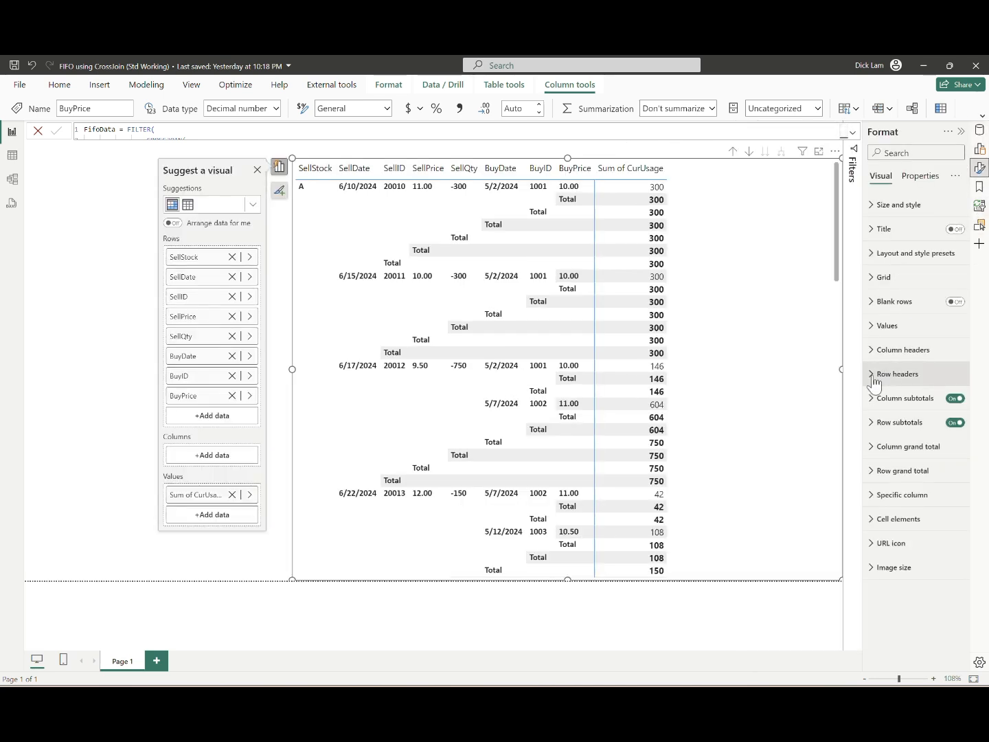
{"action": "left_click", "coordinate": [876, 424]}
{"action": "scroll", "coordinate": [876, 425], "scroll_direction": "down", "scroll_amount": 1}
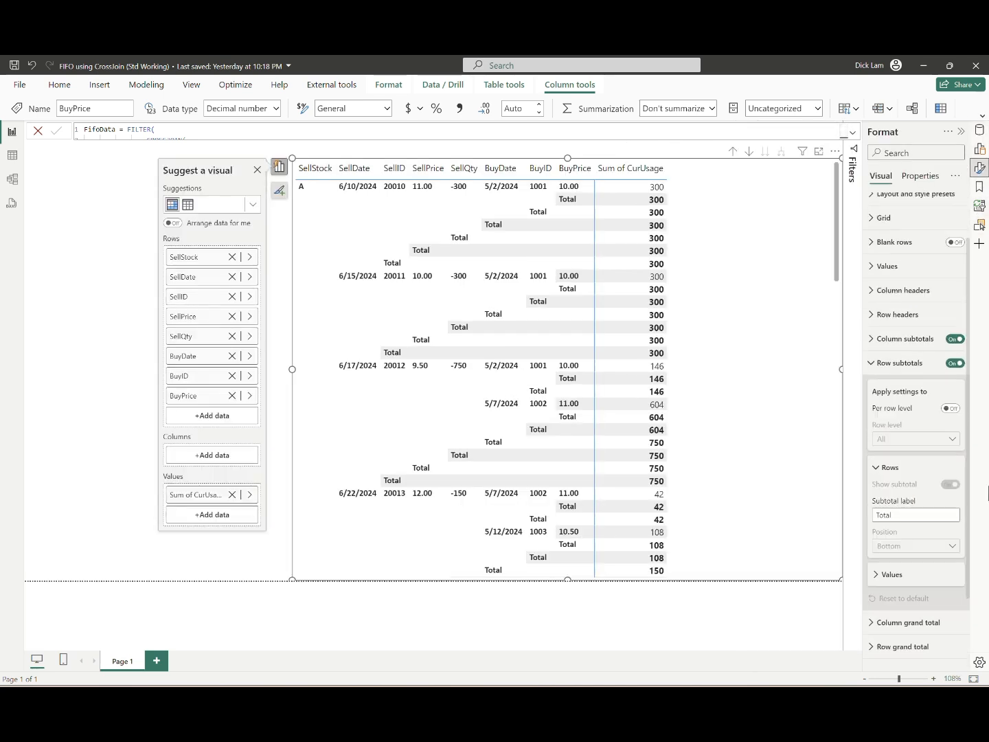
{"action": "left_click", "coordinate": [951, 409]}
{"action": "left_click", "coordinate": [920, 439]}
{"action": "left_click", "coordinate": [907, 571]}
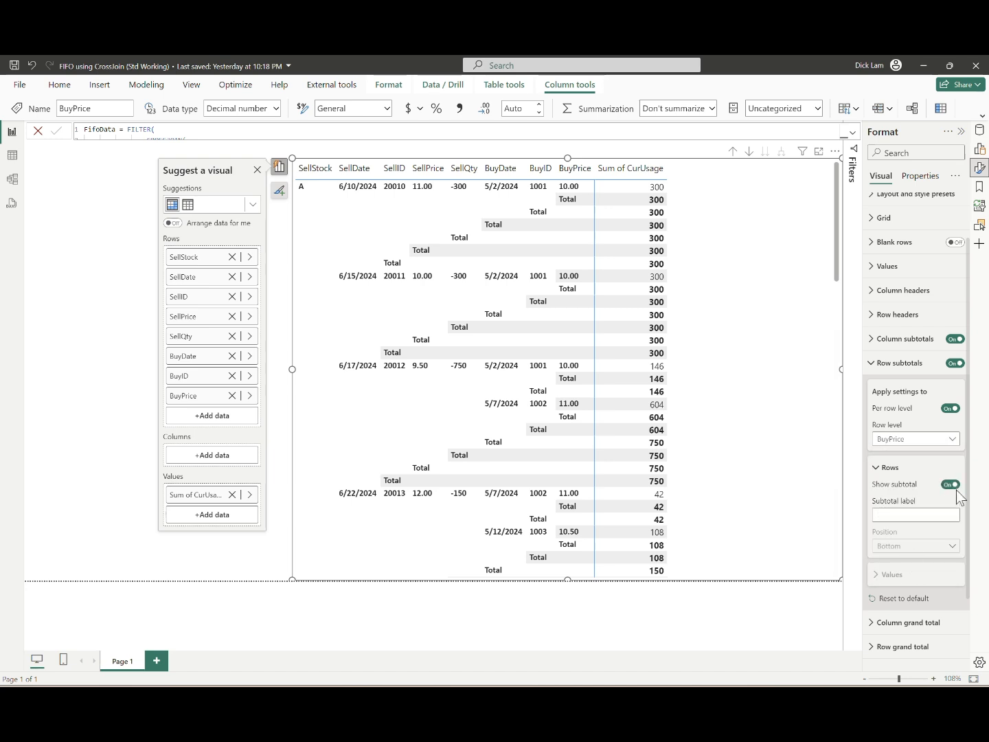
{"action": "left_click", "coordinate": [955, 487]}
{"action": "left_click", "coordinate": [915, 438]}
{"action": "left_click", "coordinate": [907, 551]}
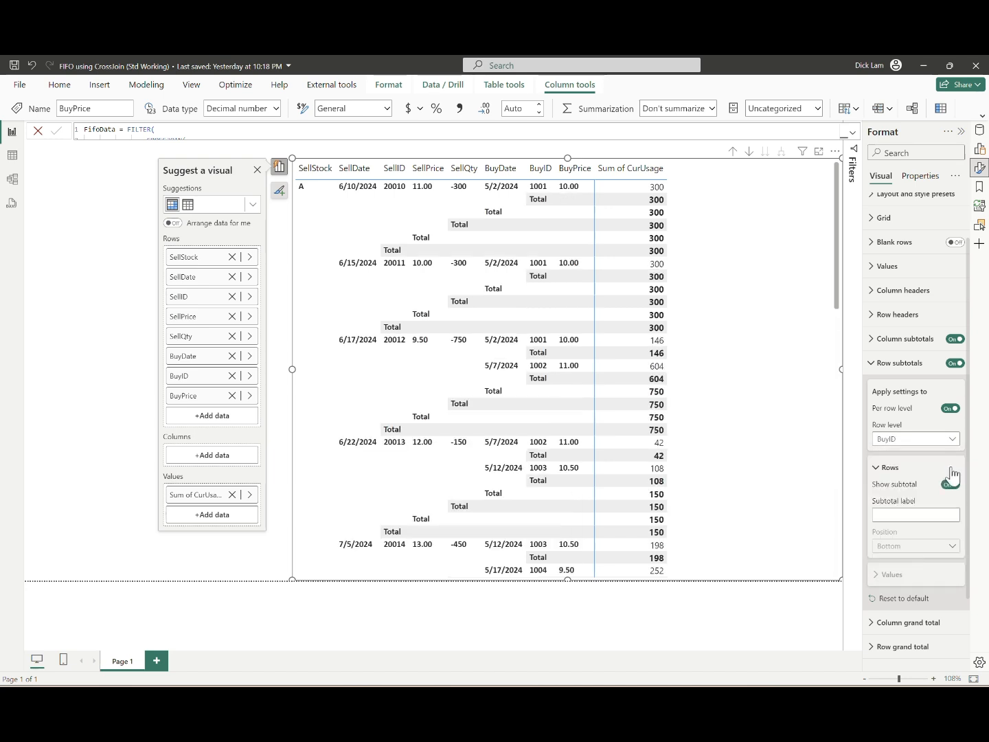
{"action": "left_click", "coordinate": [950, 482]}
{"action": "left_click", "coordinate": [937, 439]}
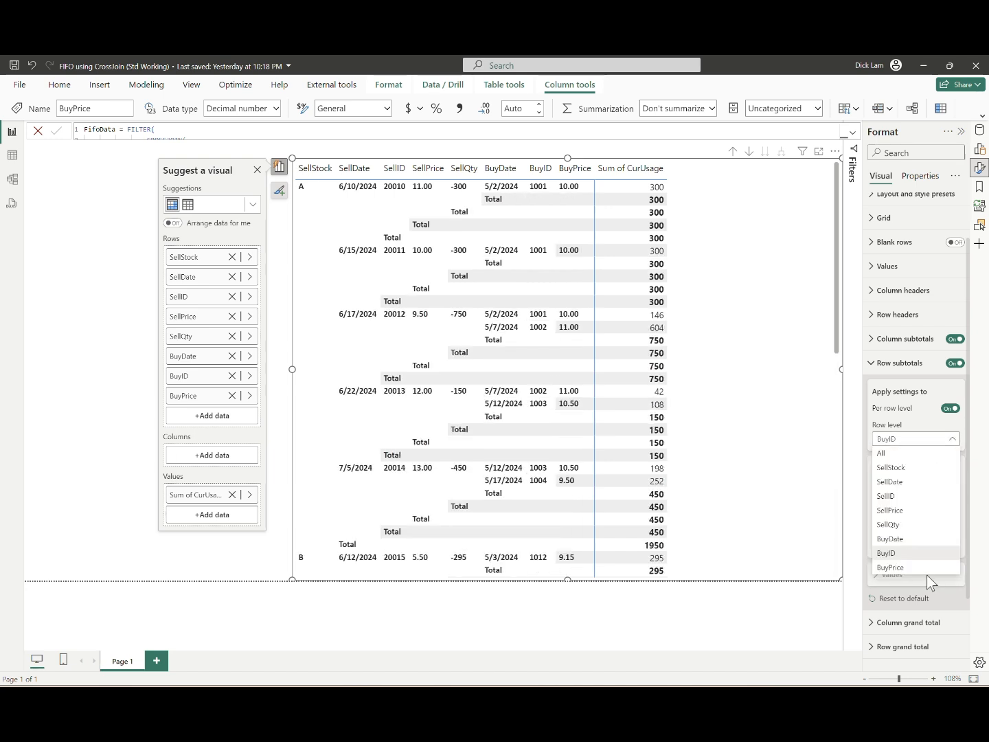
{"action": "left_click", "coordinate": [935, 539]}
{"action": "left_click", "coordinate": [950, 408]}
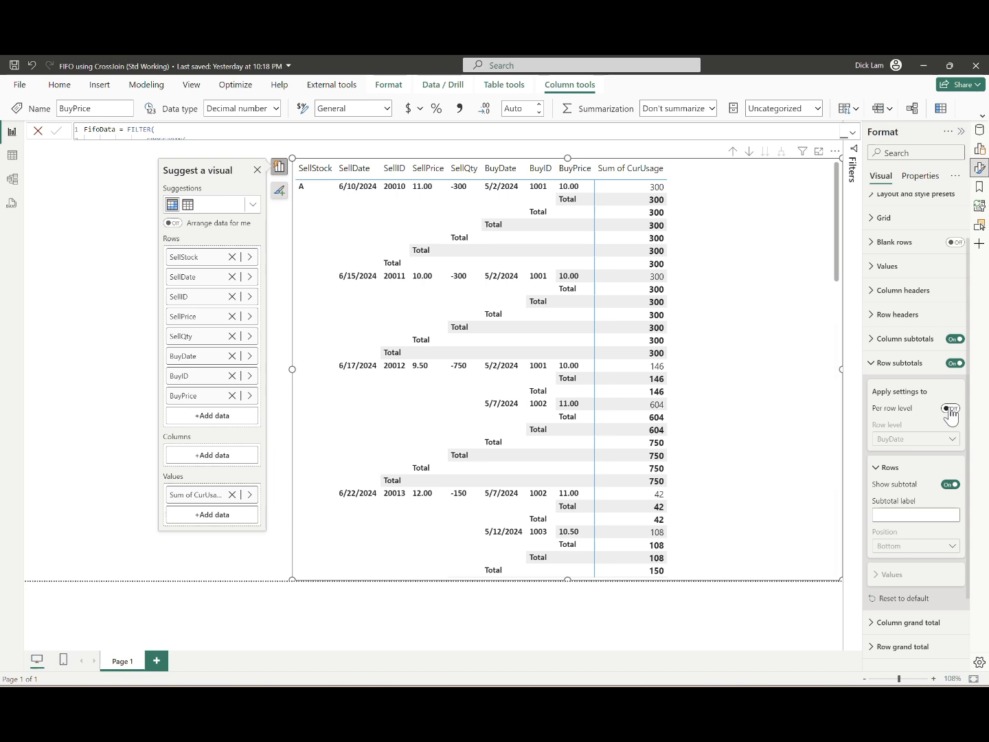
{"action": "left_click", "coordinate": [950, 409]}
Step: Hide the matrix row subtotals at the SellQty, SellPrice and SellID levels
{"action": "left_click", "coordinate": [913, 440]}
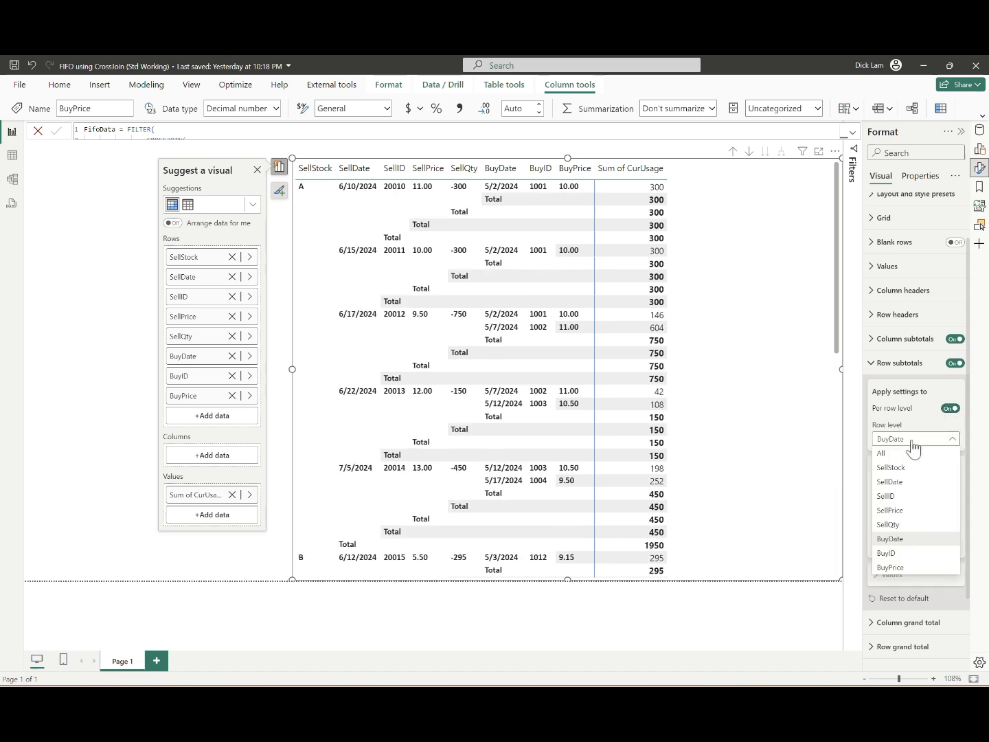
{"action": "left_click", "coordinate": [898, 525]}
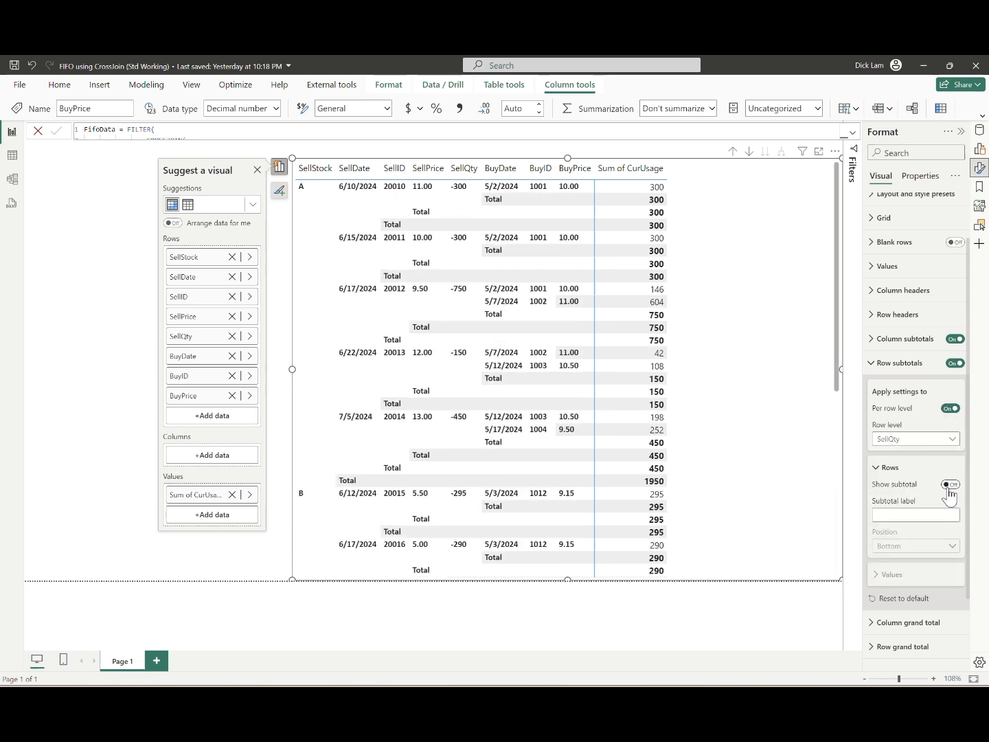
{"action": "left_click", "coordinate": [910, 439]}
{"action": "left_click", "coordinate": [907, 511]}
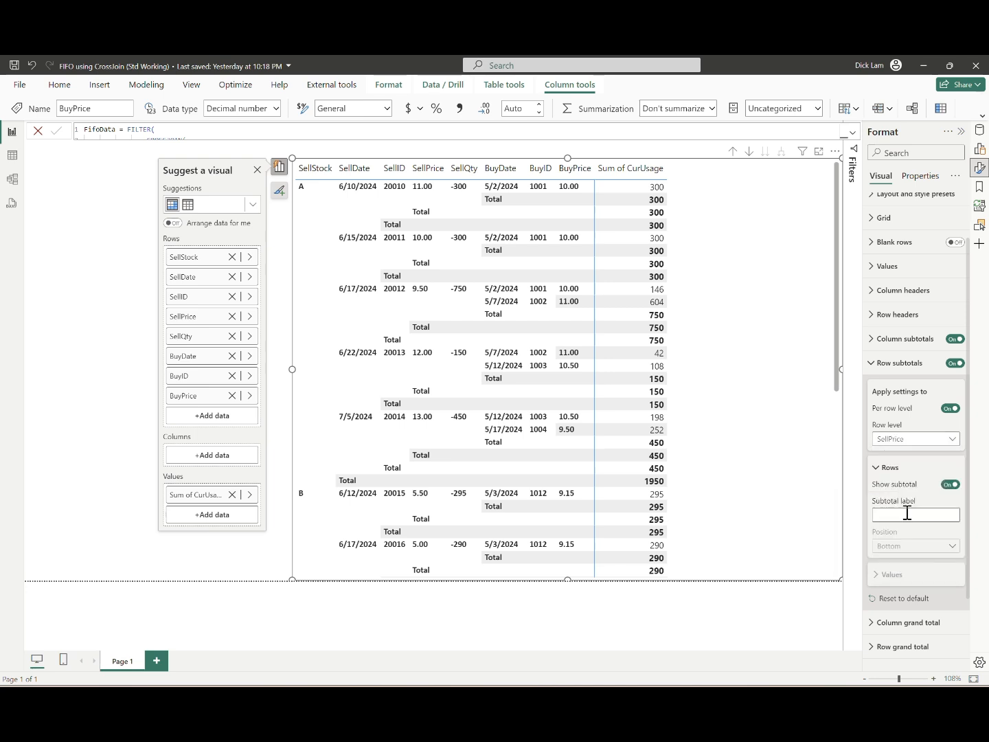
{"action": "left_click", "coordinate": [950, 485]}
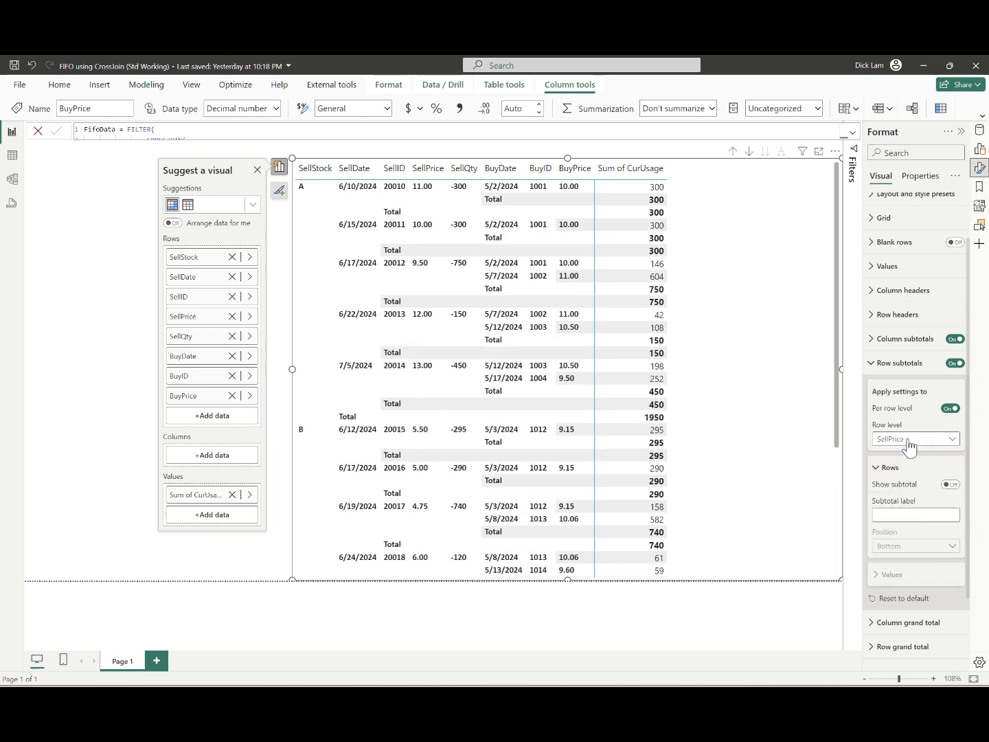
{"action": "left_click", "coordinate": [910, 441]}
{"action": "left_click", "coordinate": [920, 498]}
{"action": "left_click", "coordinate": [949, 484]}
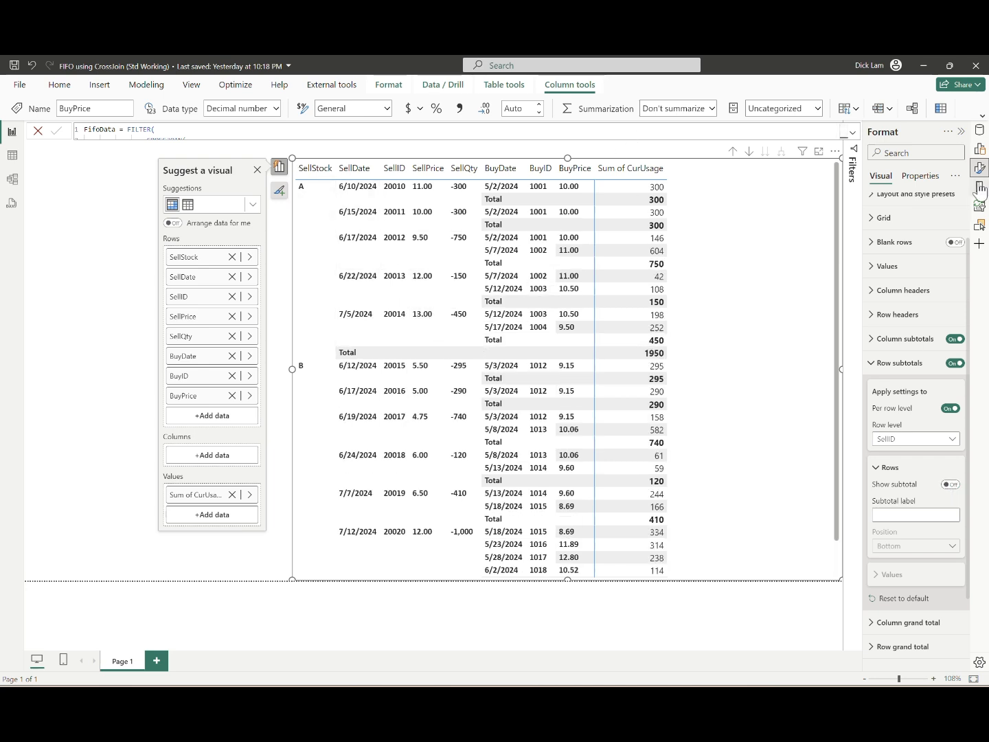
Step: Set the font of the matrix values to Calibri, size 9
{"action": "left_click", "coordinate": [893, 267]}
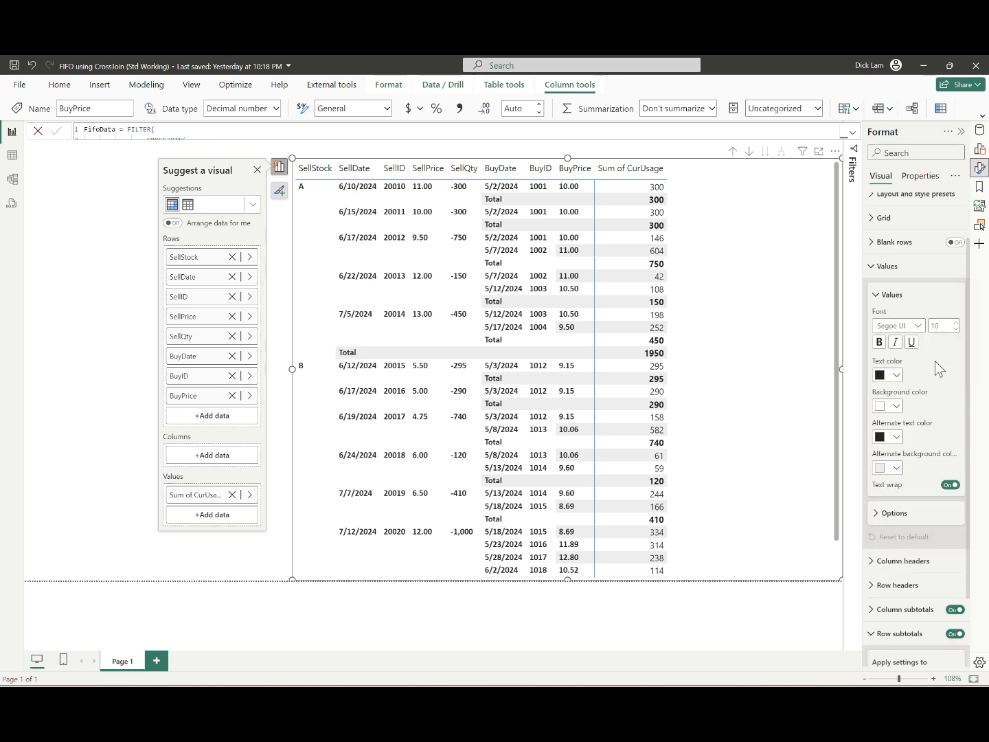
{"action": "left_click", "coordinate": [916, 325]}
{"action": "scroll", "coordinate": [918, 387], "scroll_direction": "up", "scroll_amount": 5}
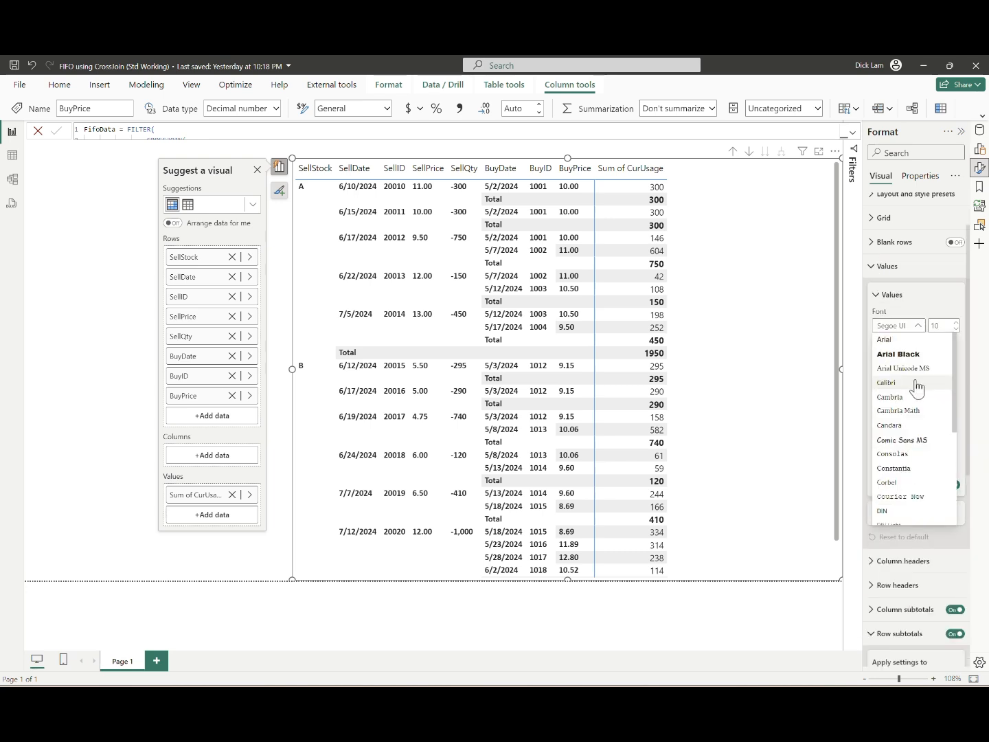
{"action": "left_click", "coordinate": [917, 382]}
{"action": "left_click", "coordinate": [955, 330]}
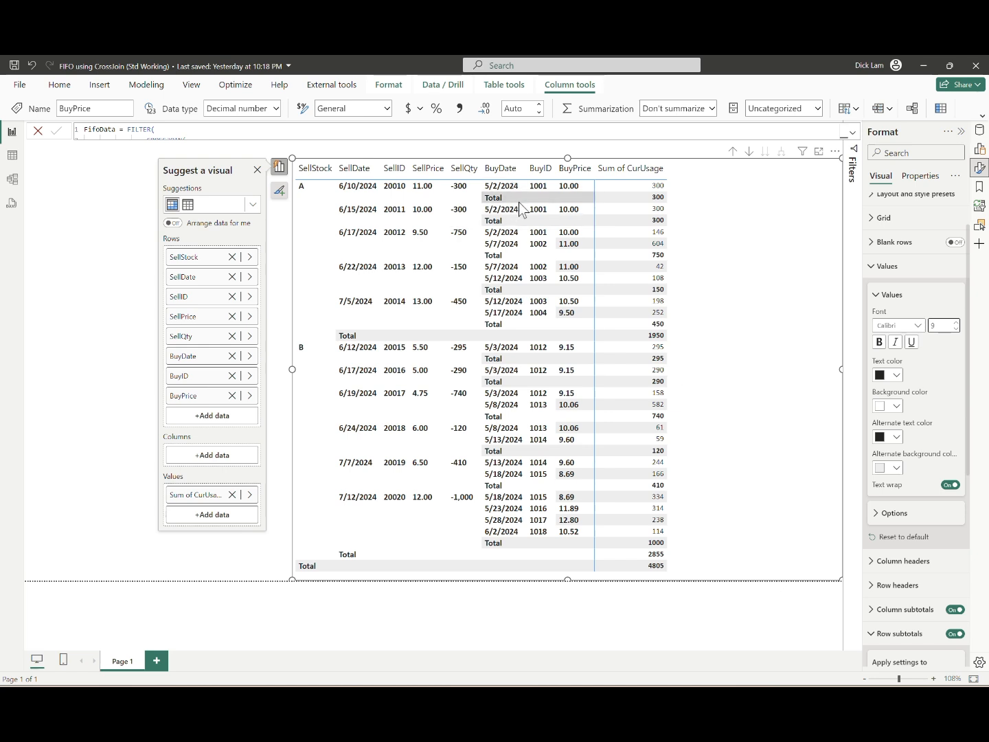
Step: Hide the matrix row subtotals at the BuyDate level and collapse the row subtotal settings
{"action": "scroll", "coordinate": [893, 480], "scroll_direction": "down", "scroll_amount": 3}
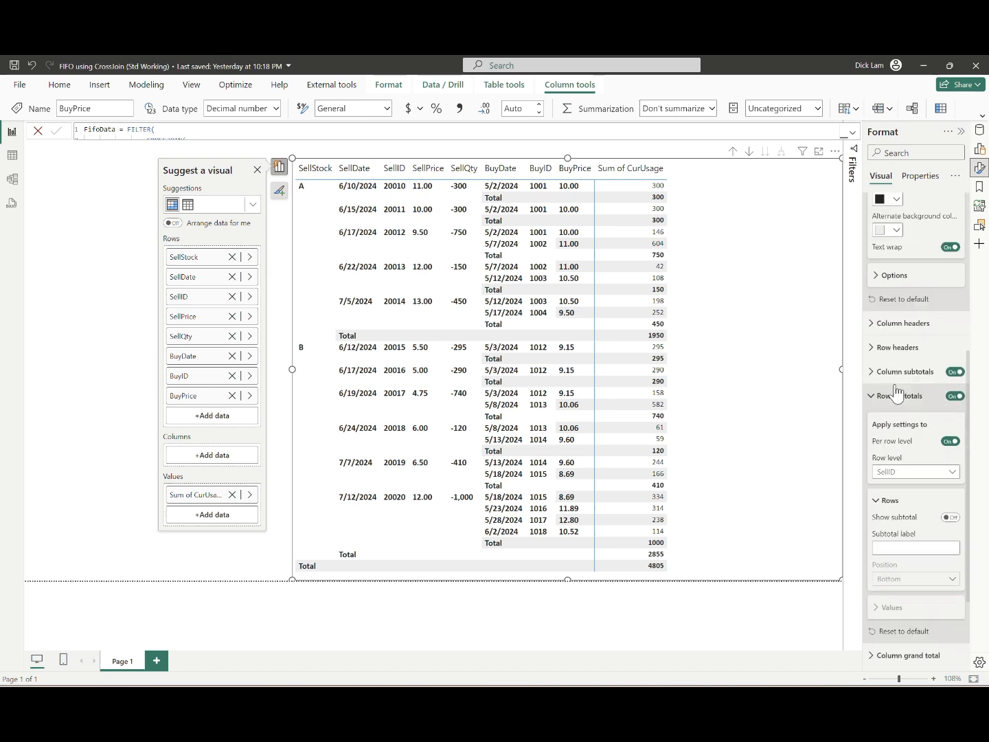
{"action": "left_click", "coordinate": [931, 473]}
{"action": "left_click", "coordinate": [930, 572]}
{"action": "left_click", "coordinate": [949, 517]}
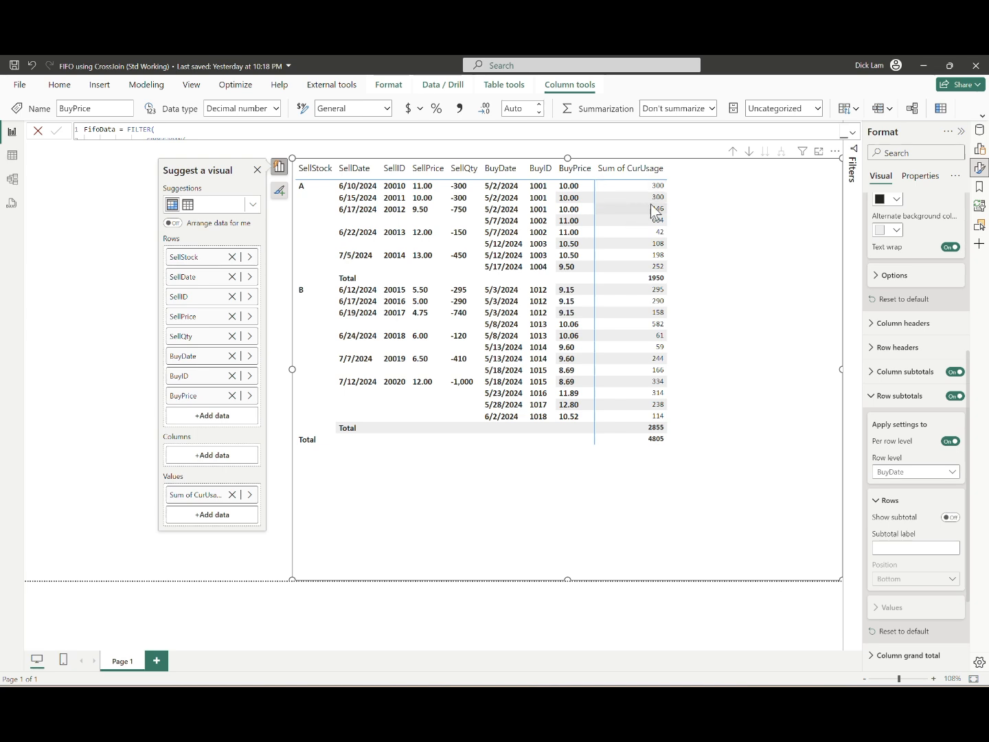
{"action": "left_click", "coordinate": [878, 396]}
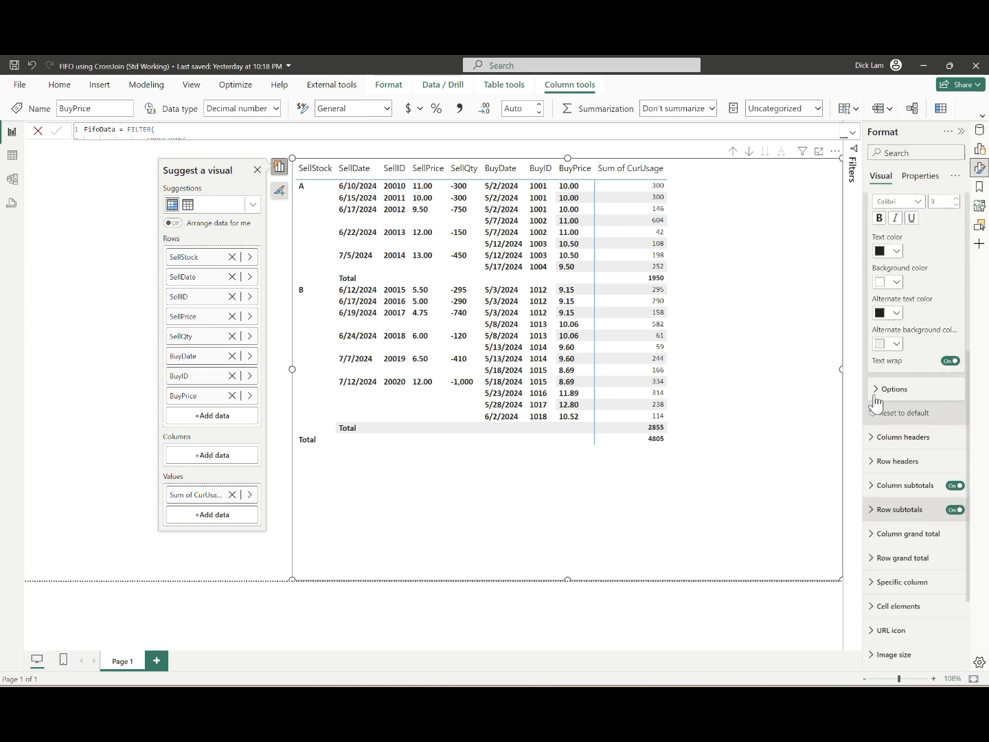
{"action": "scroll", "coordinate": [916, 217], "scroll_direction": "up", "scroll_amount": 5}
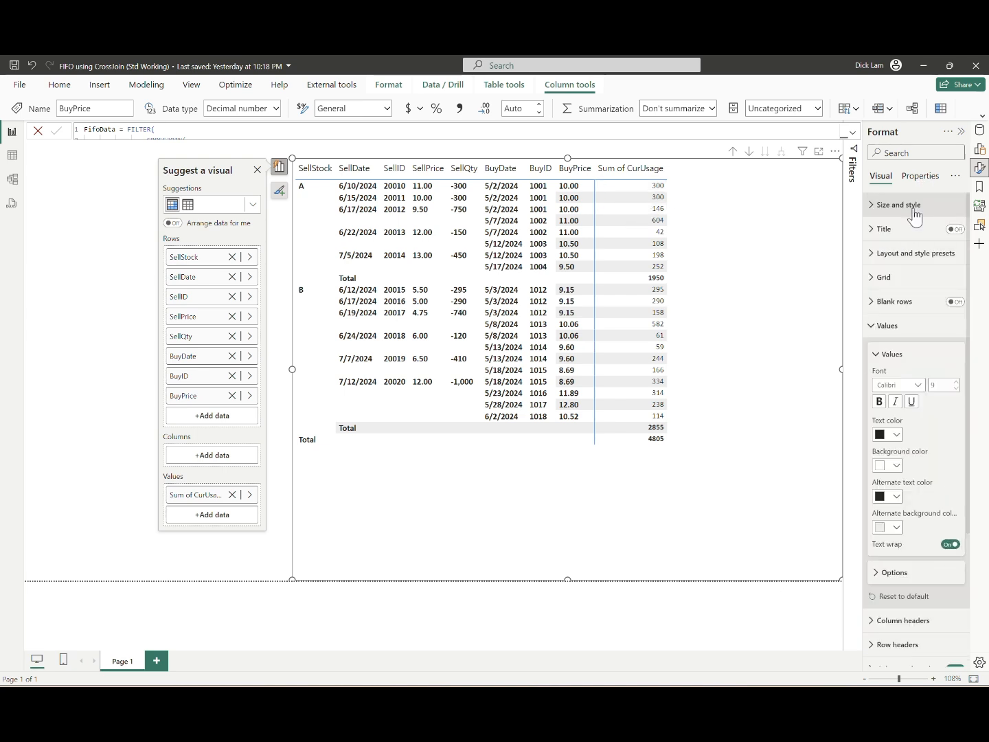
Step: Add the Sales$, Cost$ and Profit$ fields from FifoData to the matrix values after CurUsage
{"action": "left_click", "coordinate": [875, 327]}
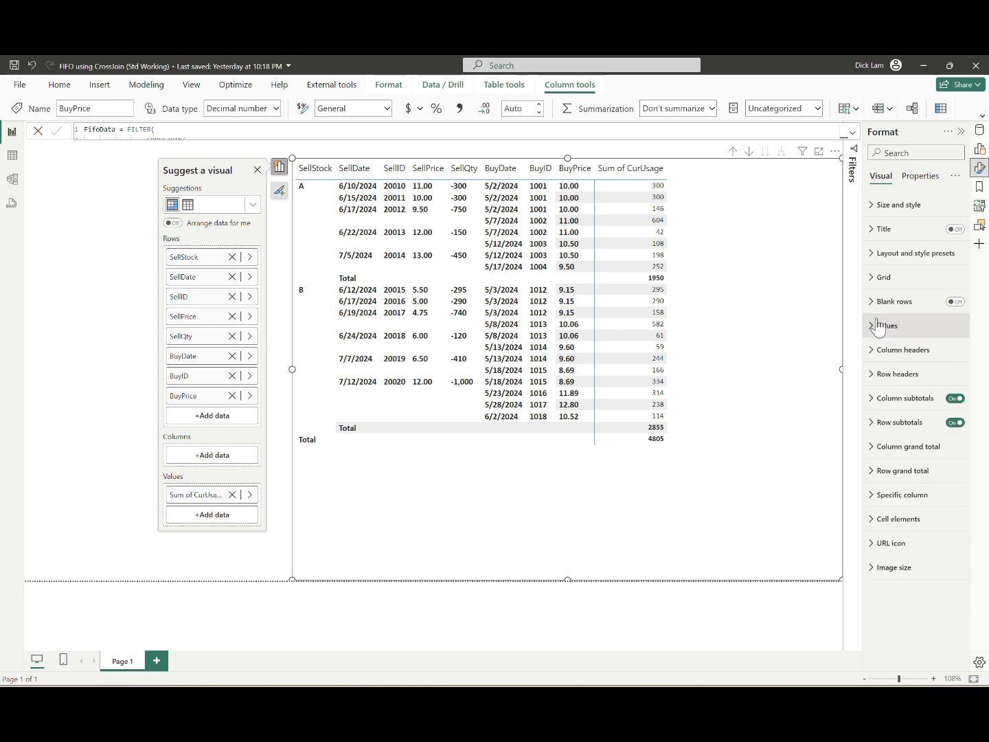
{"action": "left_click", "coordinate": [979, 131]}
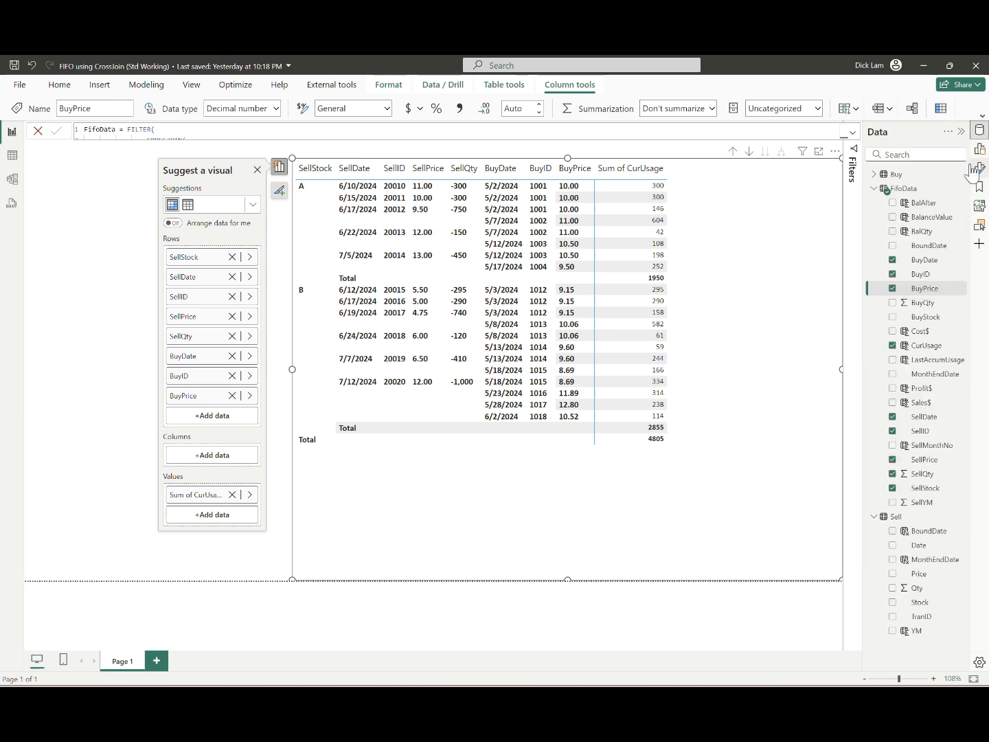
{"action": "left_click", "coordinate": [979, 149]}
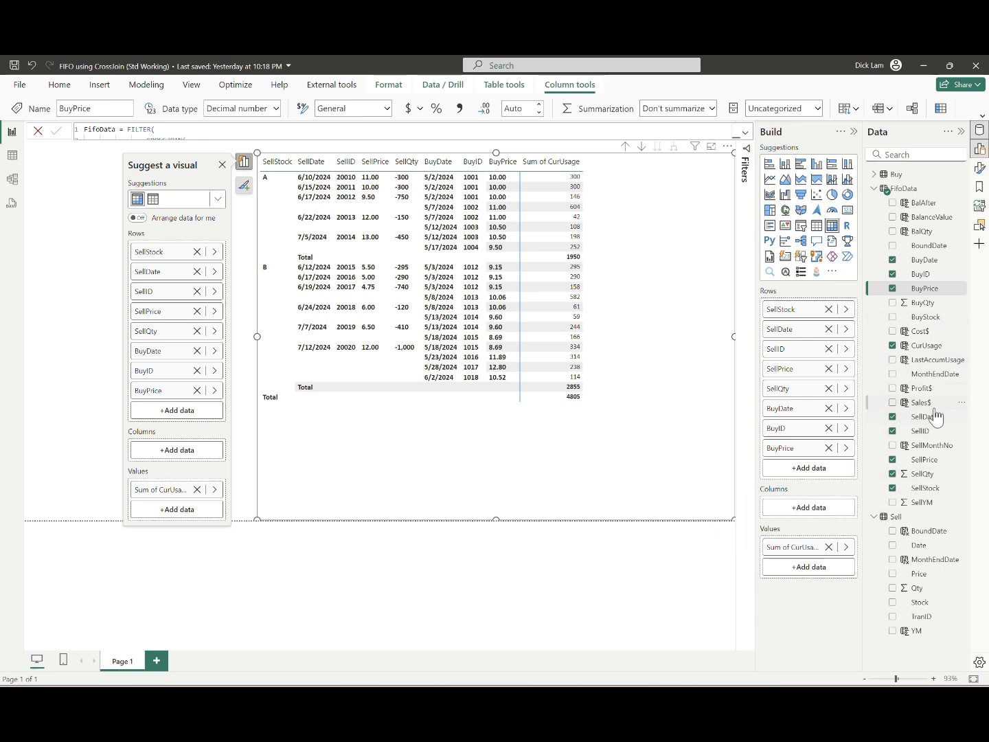
{"action": "left_click_drag", "start_coordinate": [931, 404], "coordinate": [807, 576]}
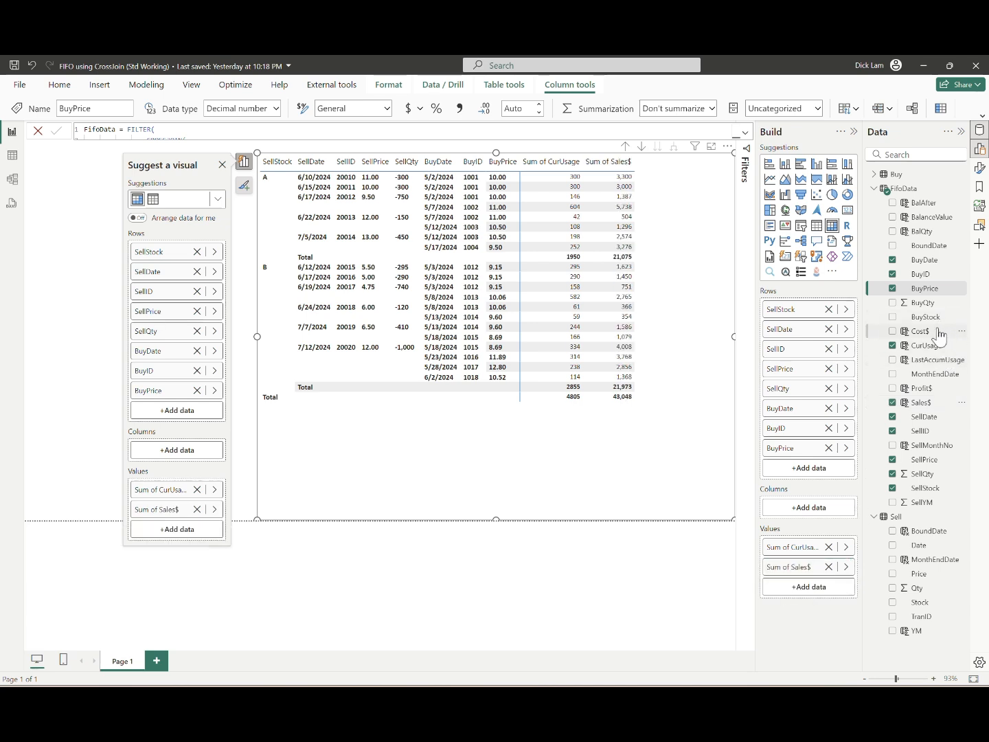
{"action": "left_click_drag", "start_coordinate": [936, 331], "coordinate": [810, 585]}
{"action": "left_click_drag", "start_coordinate": [924, 389], "coordinate": [817, 604]}
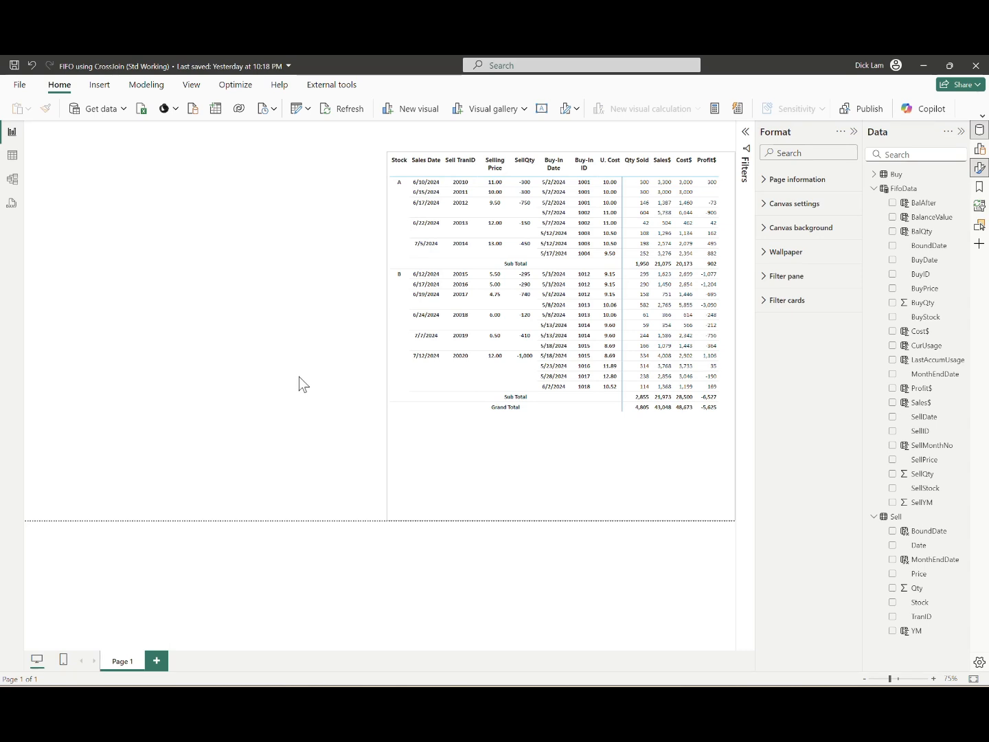
Step: Give the Qty Sold column a light yellow (#f0e199) background applied to its subtotals only, not its values
{"action": "left_click", "coordinate": [674, 496]}
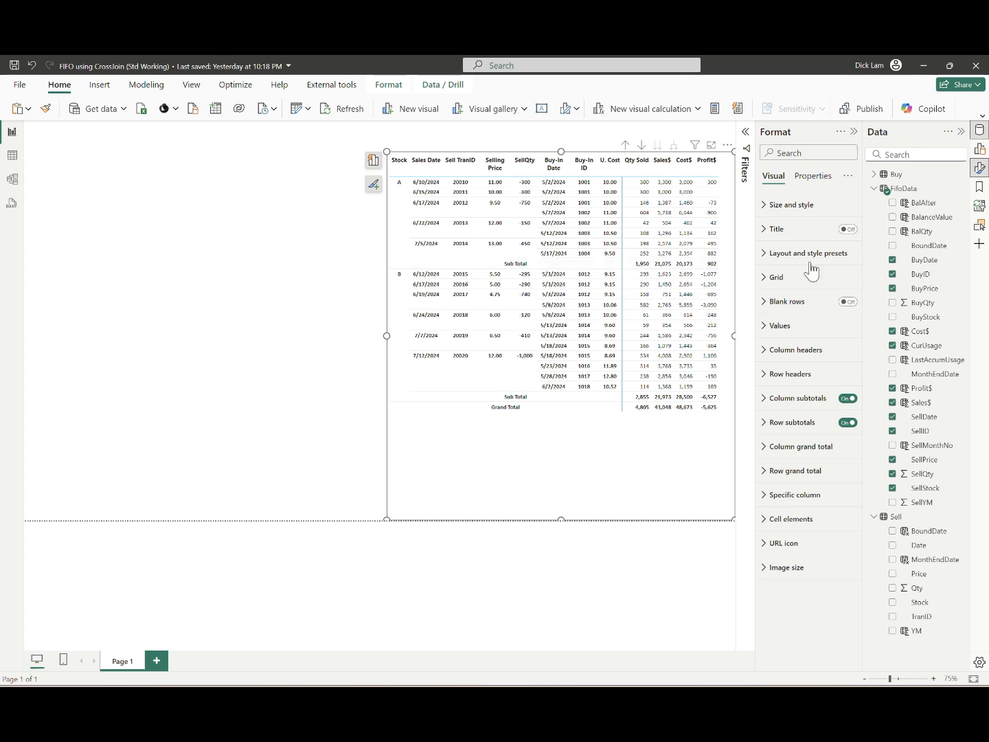
{"action": "left_click", "coordinate": [763, 495]}
{"action": "scroll", "coordinate": [809, 440], "scroll_direction": "down", "scroll_amount": 3}
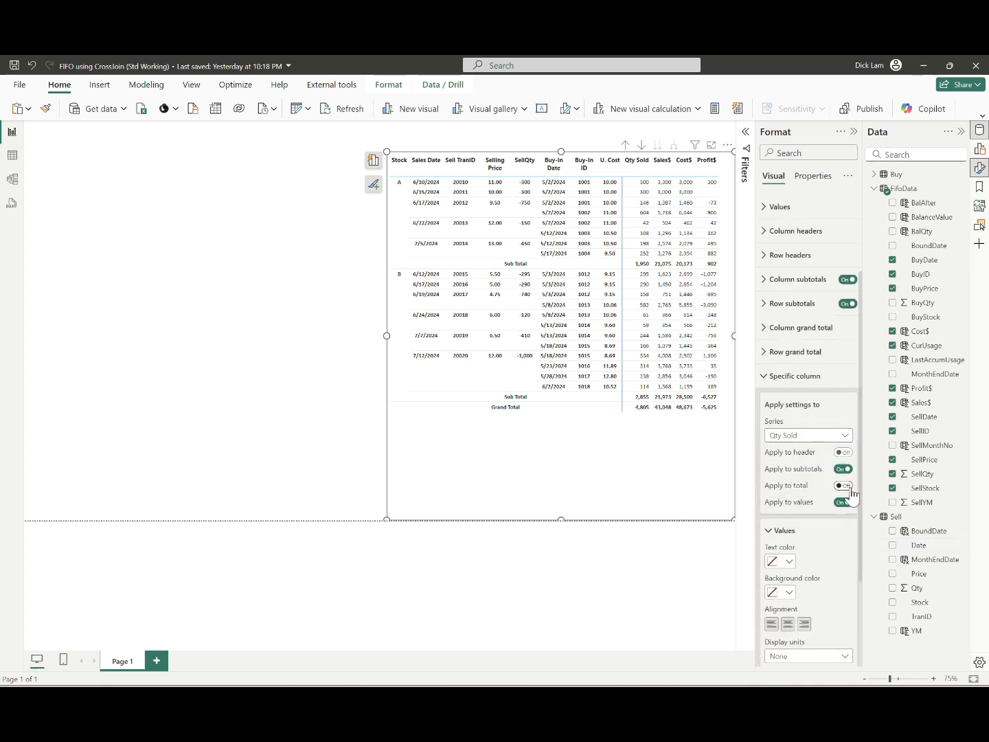
{"action": "left_click", "coordinate": [787, 592]}
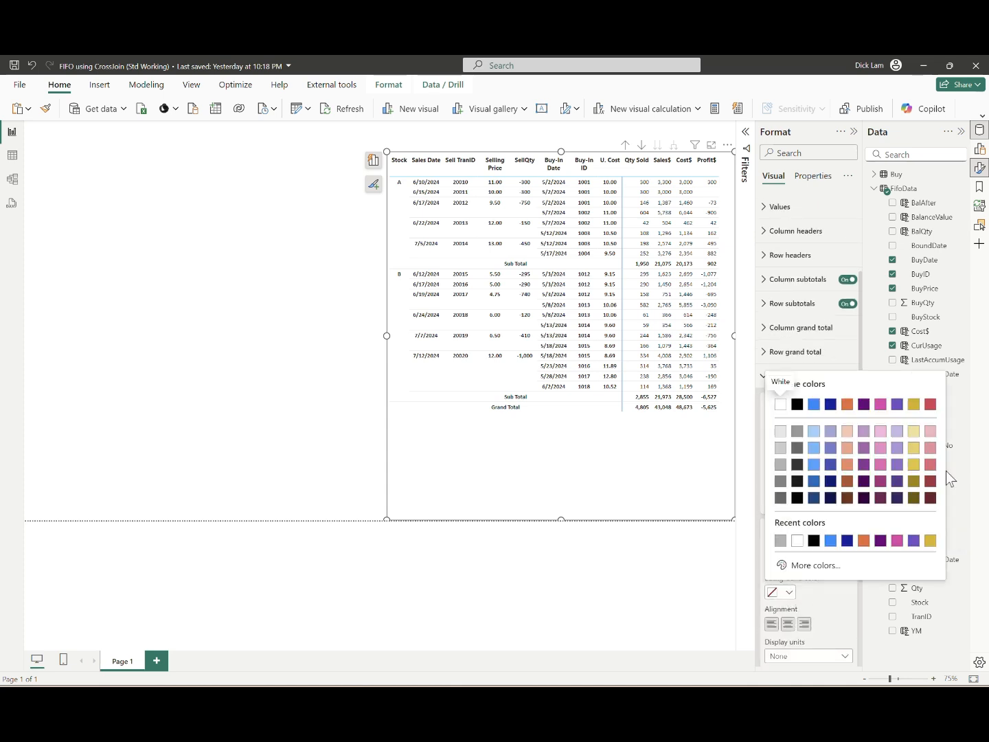
{"action": "left_click", "coordinate": [914, 432]}
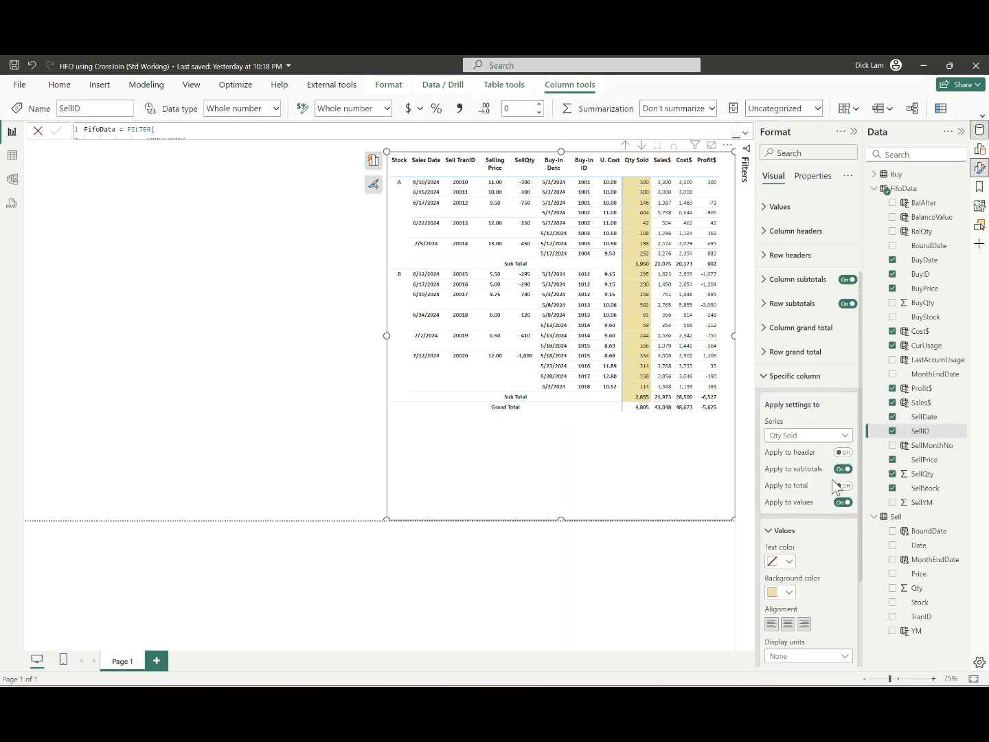
{"action": "left_click", "coordinate": [842, 503]}
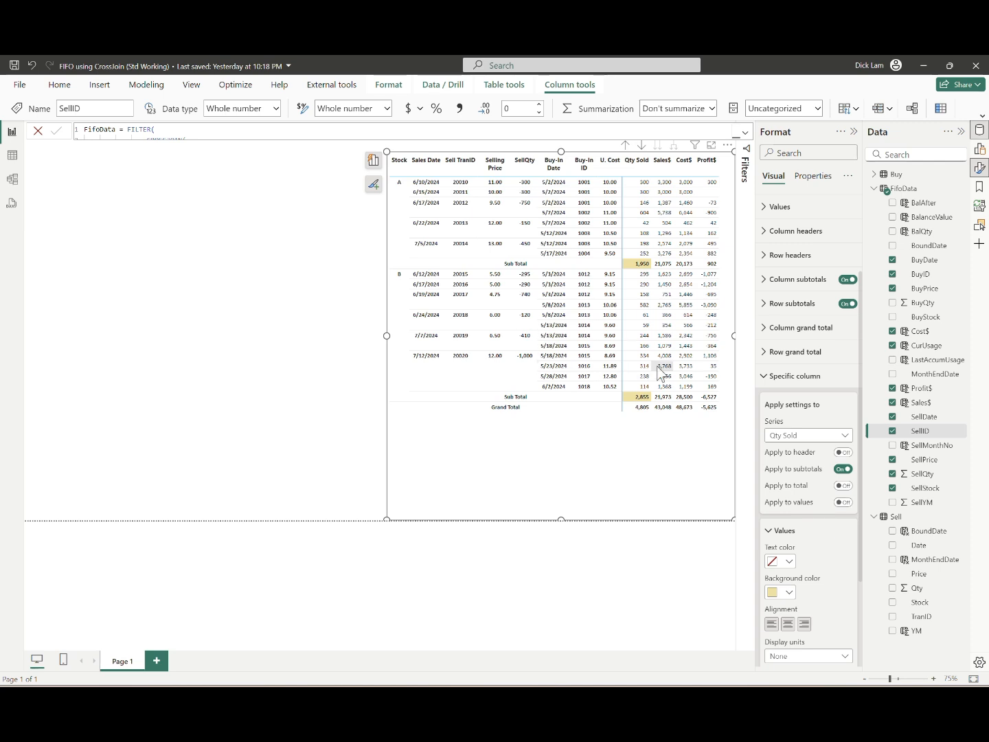
Step: Apply the same light yellow background to the Sales$ column's subtotals only, excluding its values
{"action": "left_click", "coordinate": [790, 436]}
{"action": "left_click", "coordinate": [796, 465]}
{"action": "left_click", "coordinate": [843, 502]}
{"action": "left_click", "coordinate": [780, 592]}
{"action": "left_click", "coordinate": [778, 538]}
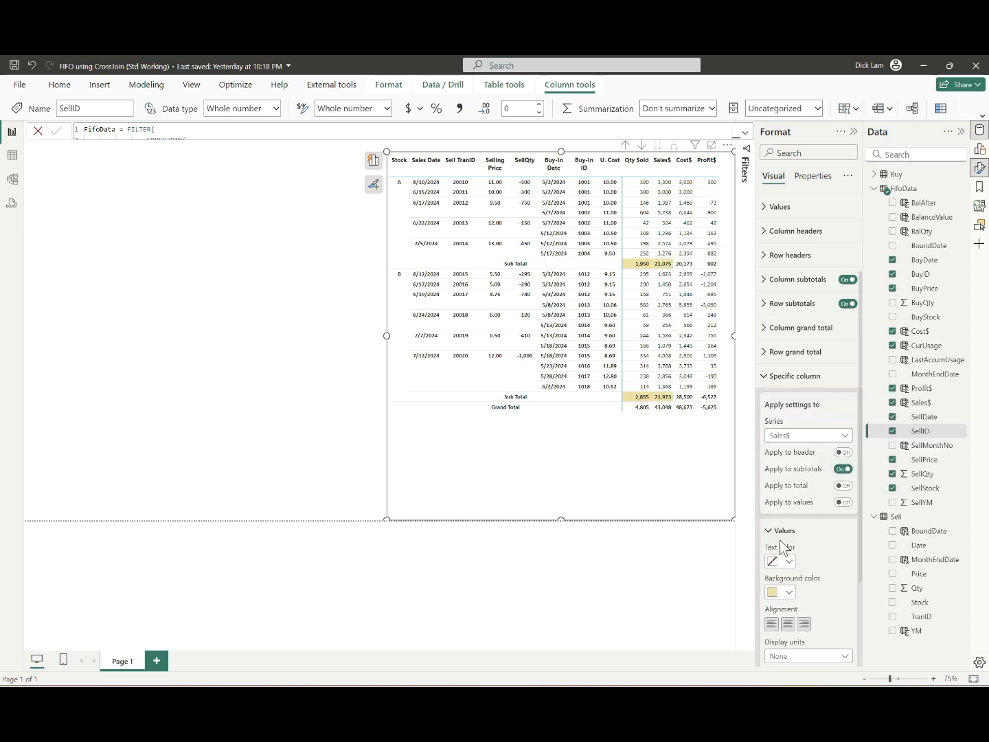
Step: Apply the light yellow #f0e199 background to the Cost$ column's subtotals only, excluding its values
{"action": "left_click", "coordinate": [844, 435]}
{"action": "left_click", "coordinate": [790, 478]}
{"action": "left_click", "coordinate": [843, 502]}
{"action": "left_click", "coordinate": [780, 592]}
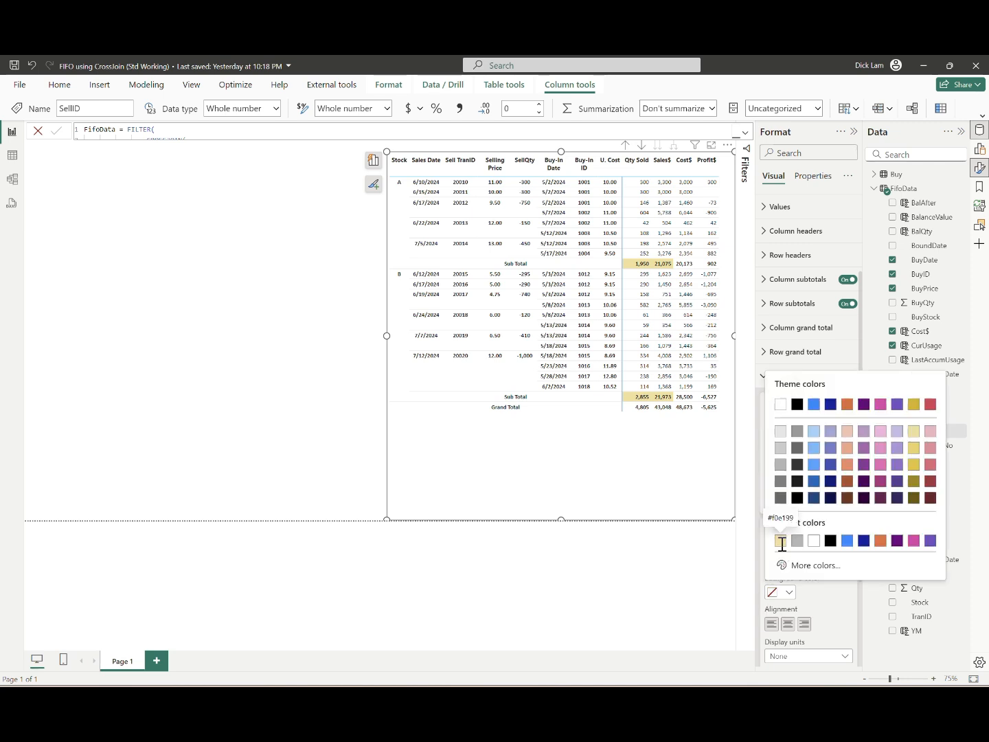
{"action": "left_click", "coordinate": [779, 539]}
Step: Apply the light yellow background to the Profit$ column's subtotals only and collapse the specific column settings
{"action": "left_click", "coordinate": [843, 435]}
{"action": "left_click", "coordinate": [810, 491]}
{"action": "left_click", "coordinate": [843, 502]}
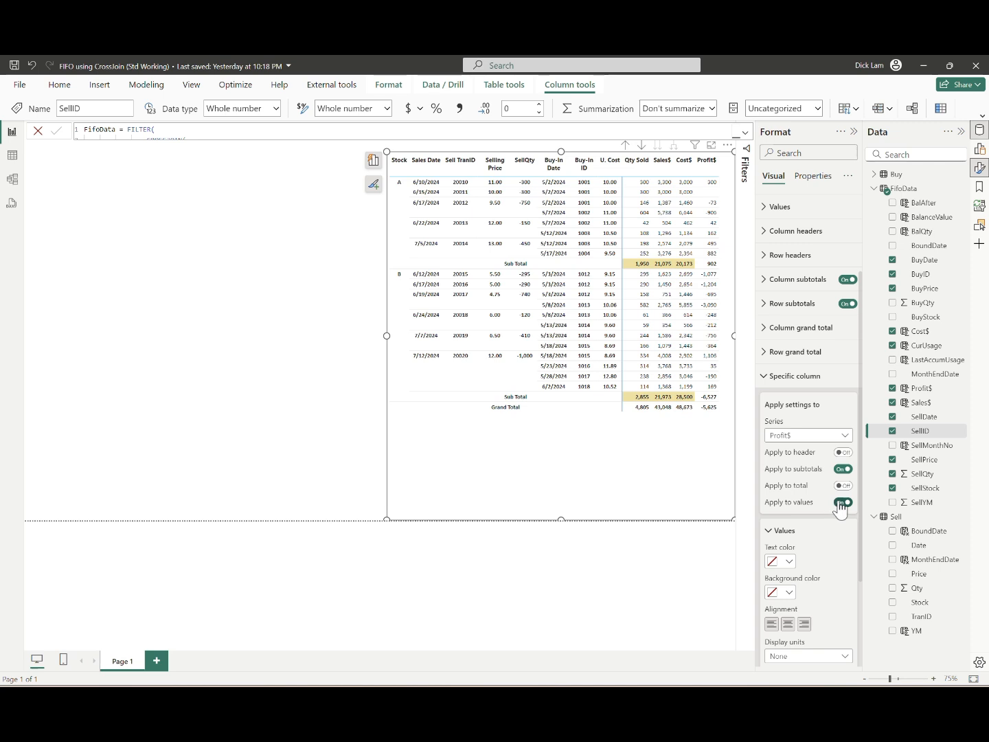
{"action": "left_click", "coordinate": [789, 592]}
{"action": "left_click", "coordinate": [779, 538]}
{"action": "left_click", "coordinate": [818, 437]}
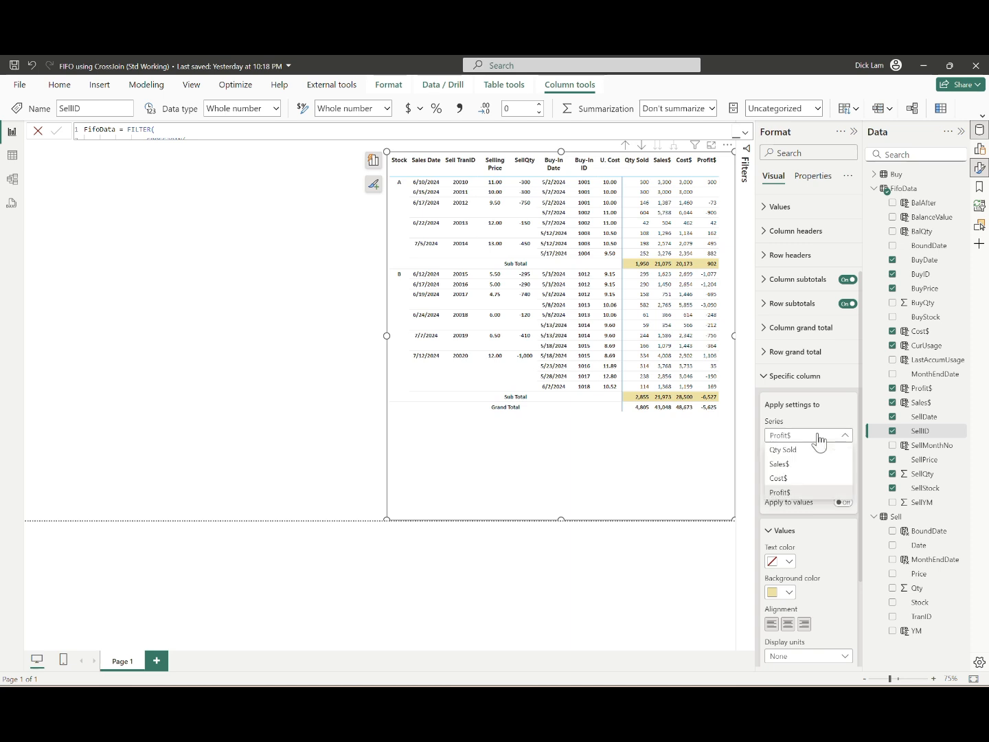
{"action": "left_click", "coordinate": [818, 437]}
{"action": "left_click", "coordinate": [764, 377]}
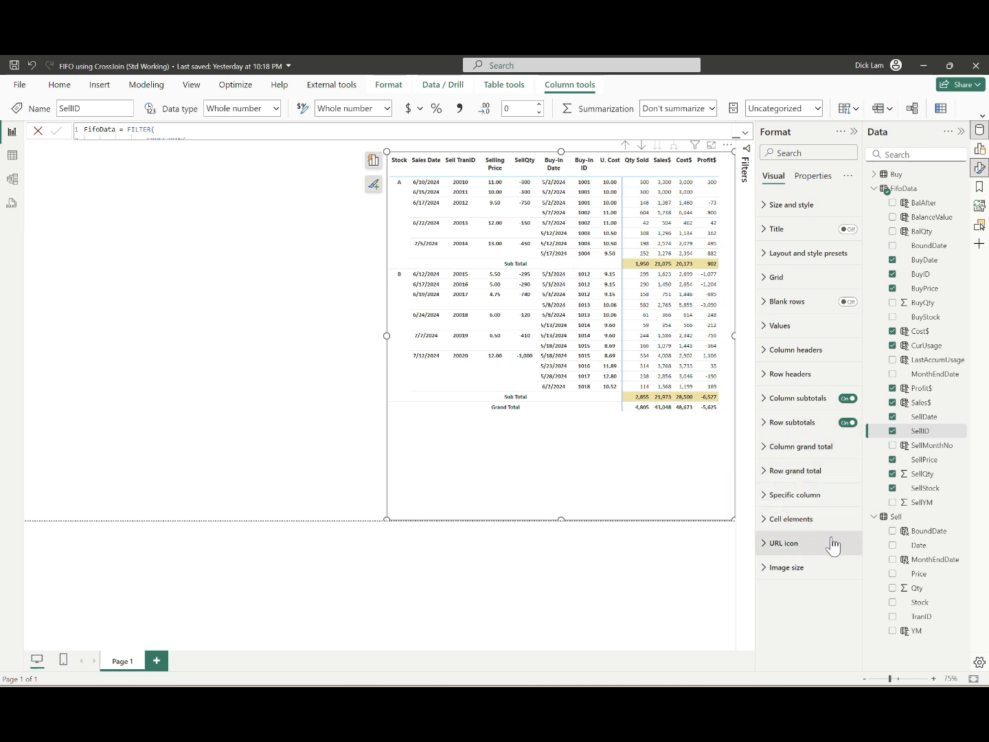
Step: Turn off the matrix column subtotals and fill the row grand total, including its labels, with a medium gold background
{"action": "left_click", "coordinate": [848, 398]}
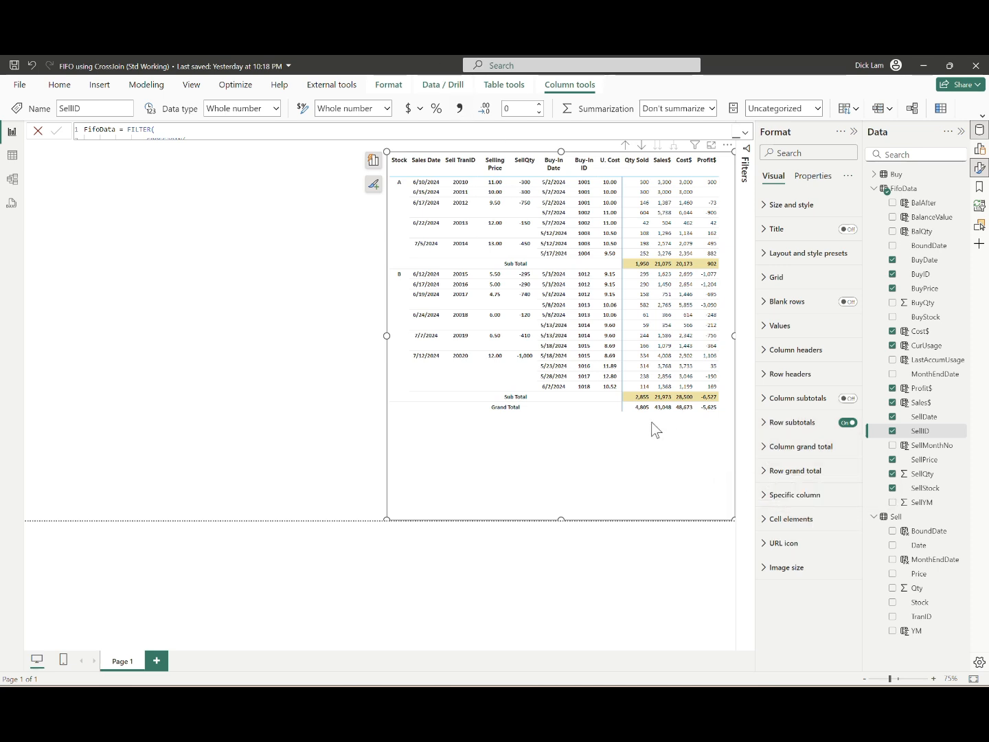
{"action": "left_click", "coordinate": [796, 471]}
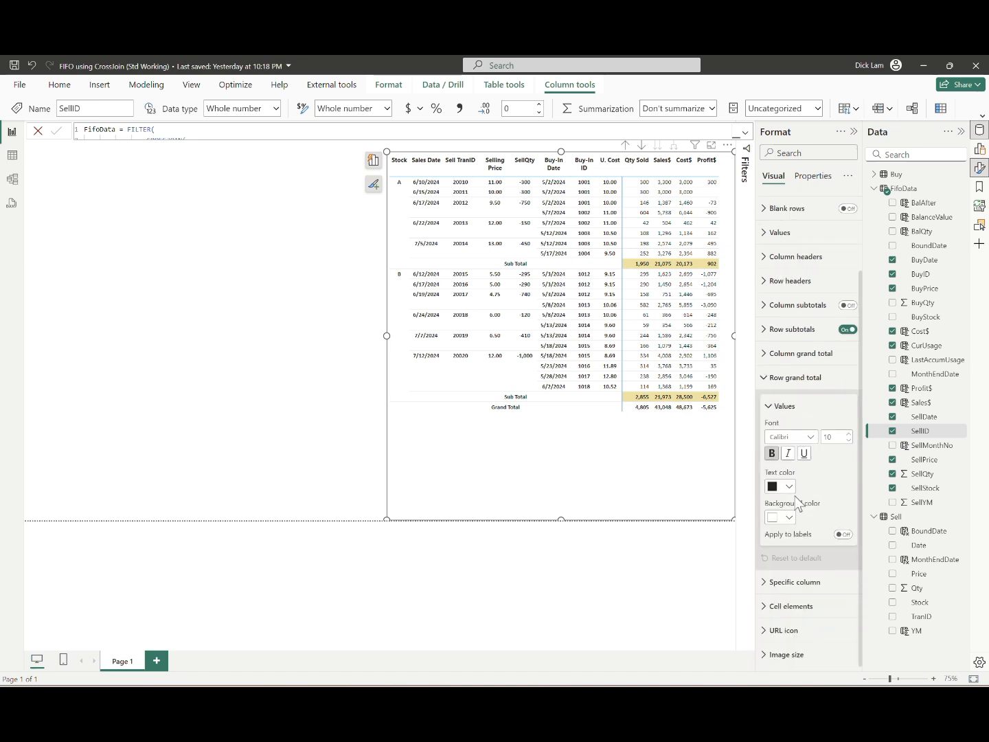
{"action": "left_click", "coordinate": [789, 518]}
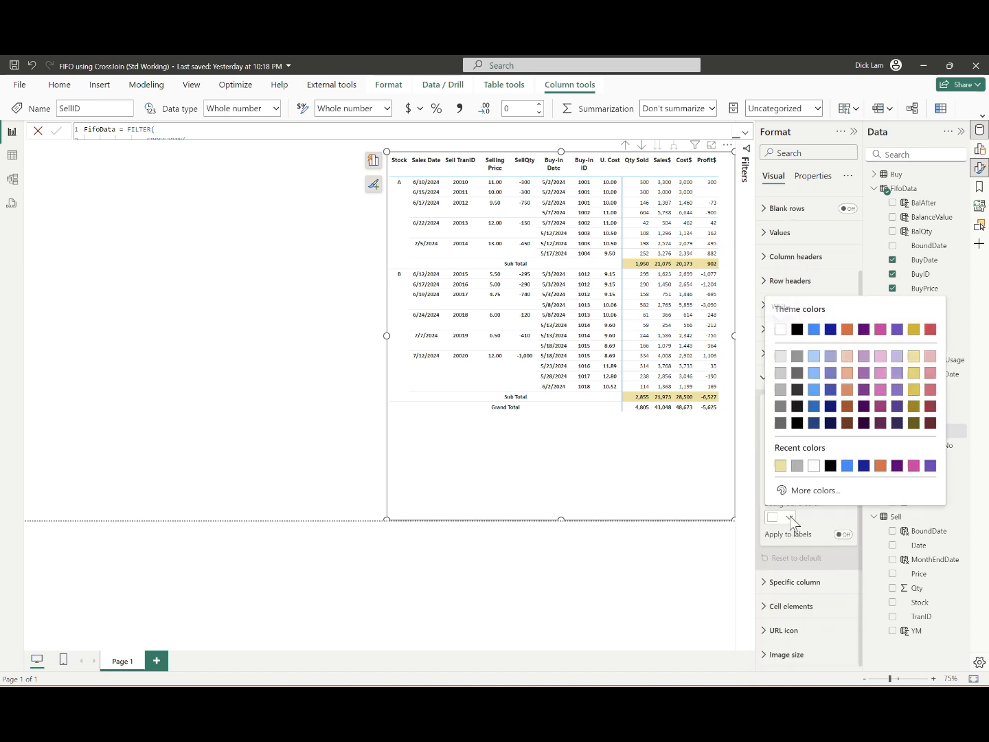
{"action": "left_click", "coordinate": [913, 406]}
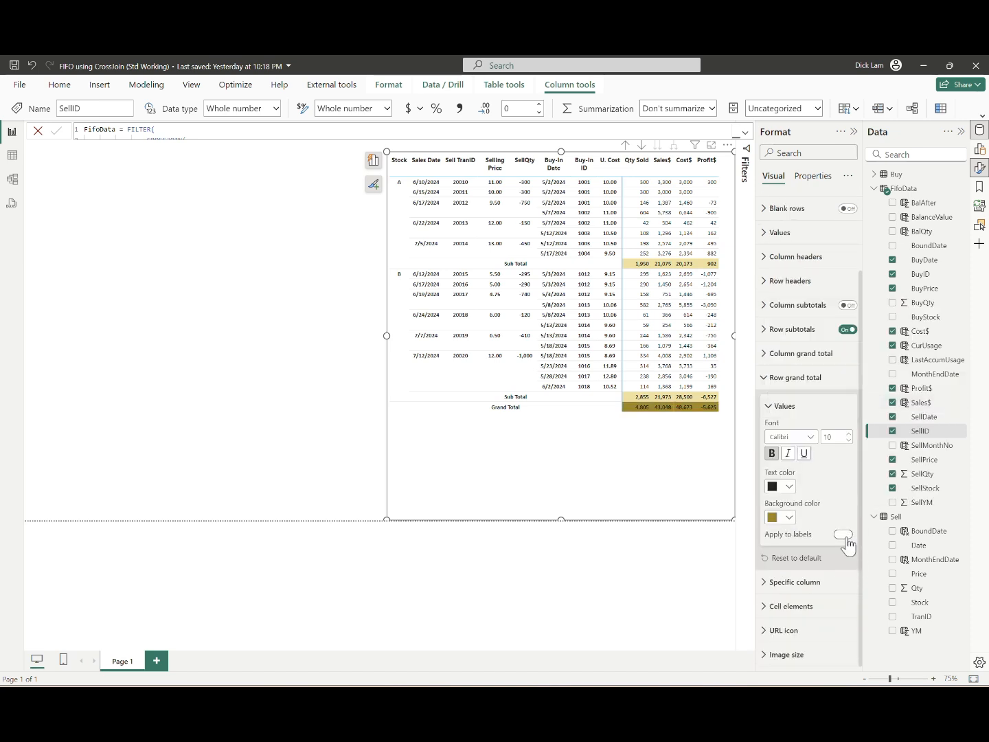
{"action": "left_click", "coordinate": [844, 535]}
{"action": "left_click", "coordinate": [789, 517]}
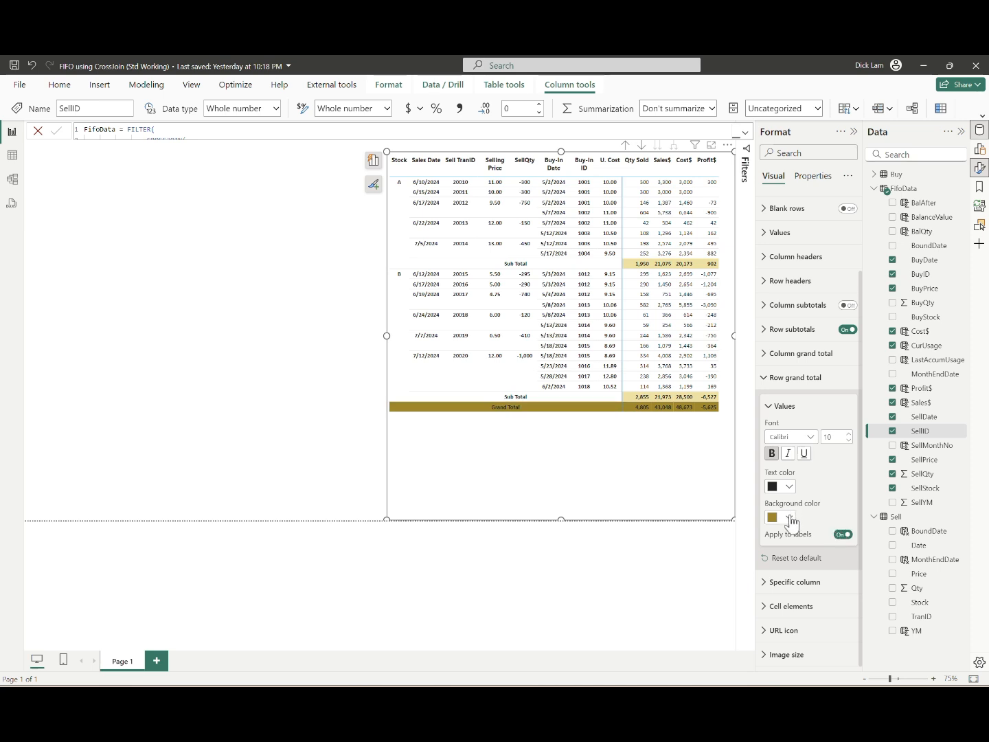
{"action": "left_click", "coordinate": [913, 392]}
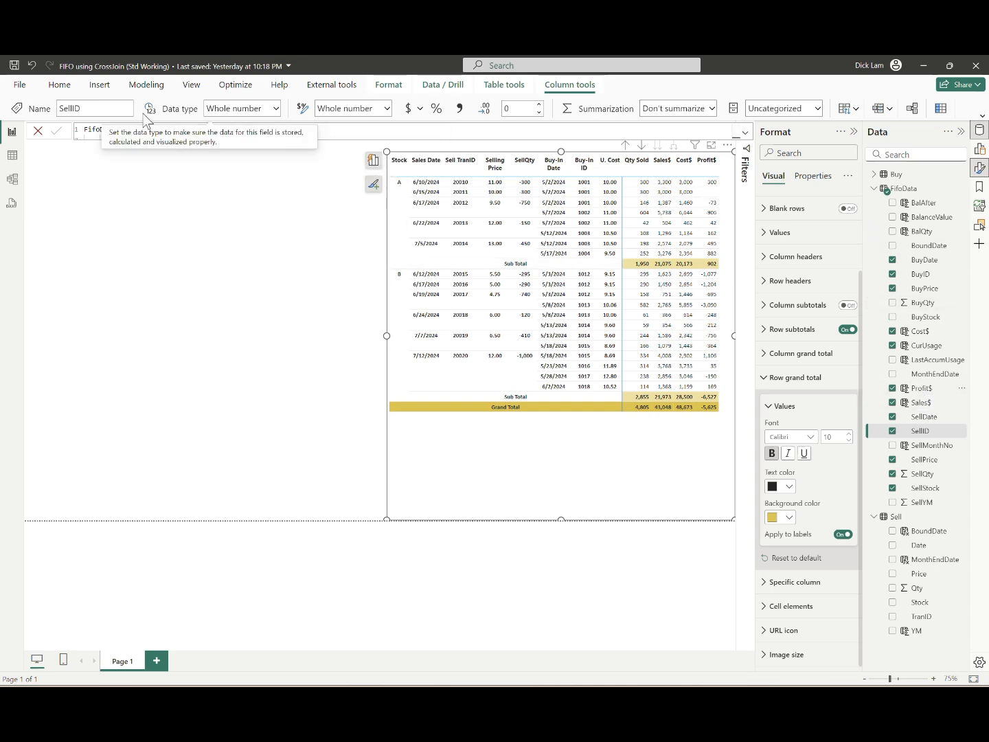
{"action": "left_click", "coordinate": [374, 108]}
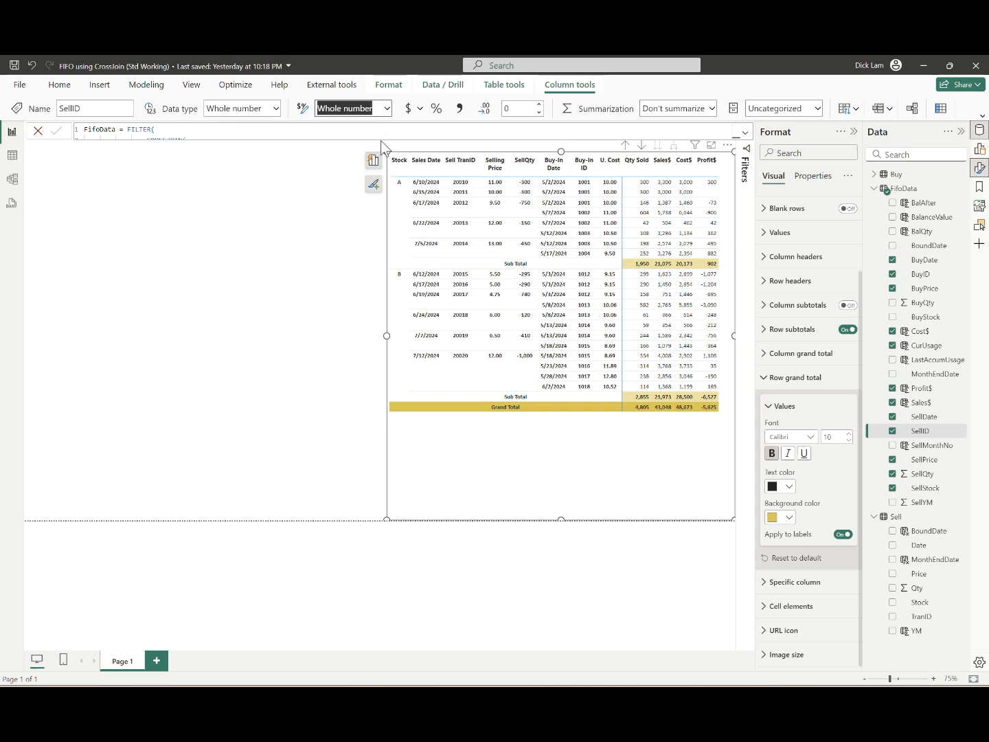
{"action": "type", "text": "#,###"}
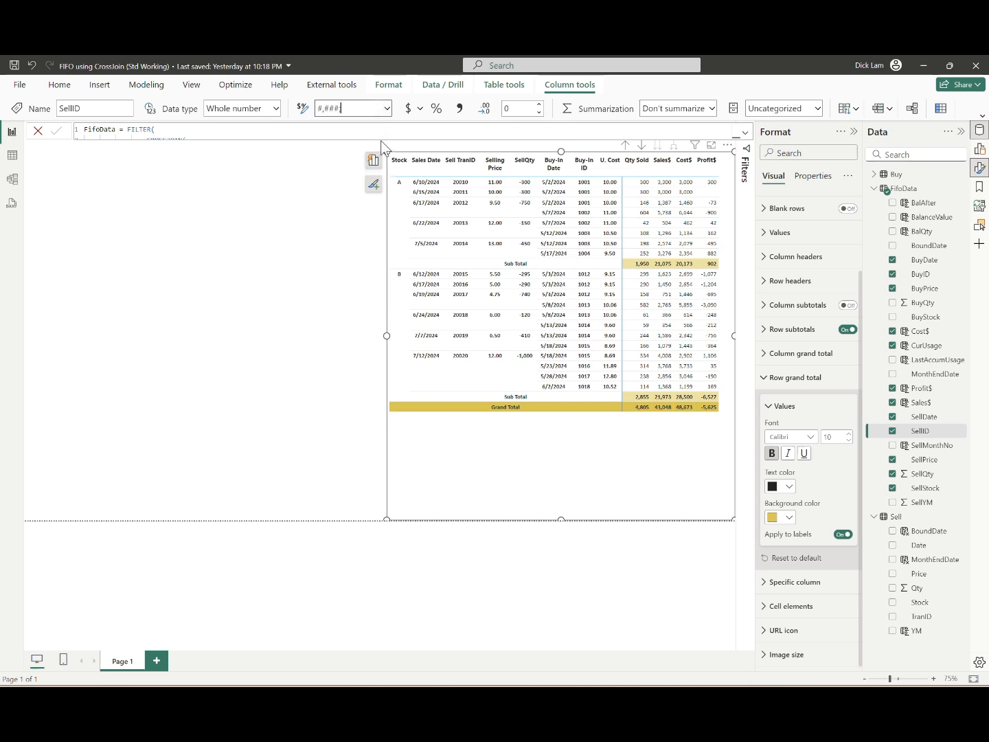
{"action": "type", "text": ";(#,###)"}
{"action": "key", "text": "Return"}
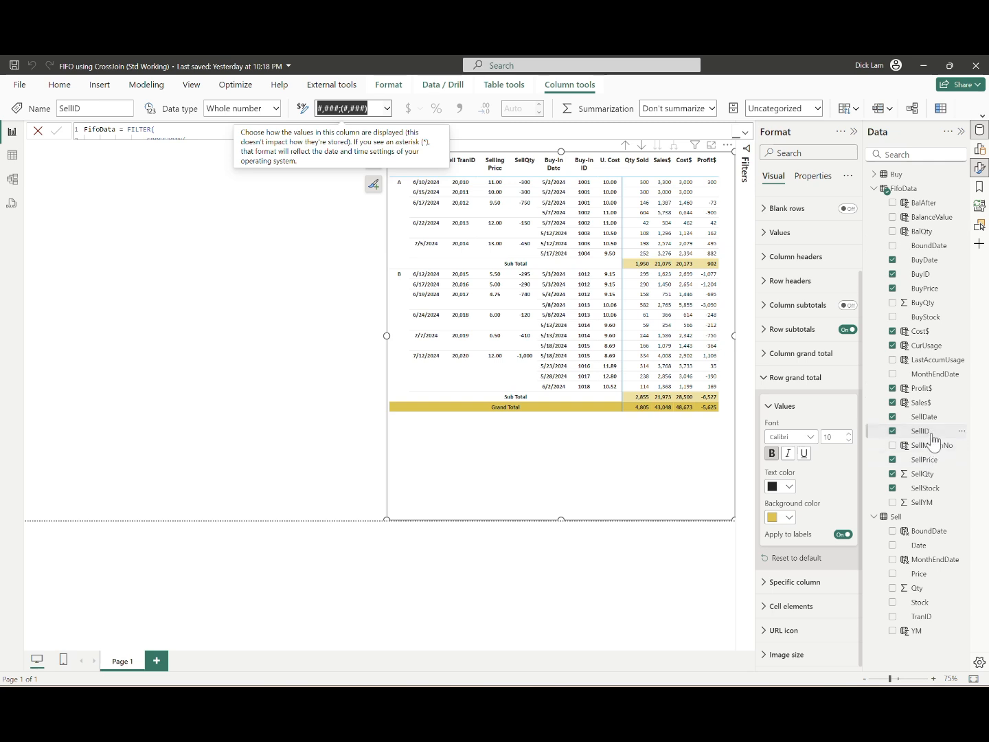
{"action": "left_click", "coordinate": [386, 109]}
{"action": "left_click", "coordinate": [356, 183]}
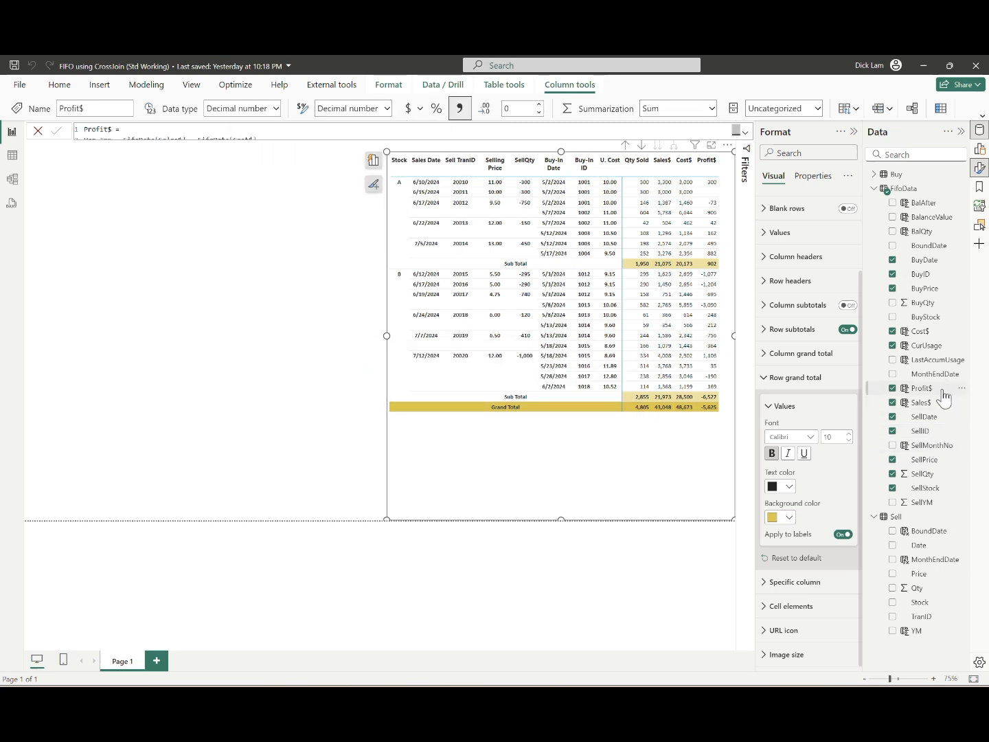
Step: Set the number format of the Profit$ column to #,###;(#,###)
{"action": "left_click", "coordinate": [921, 388]}
{"action": "type", "text": "#,###;(#,#"}
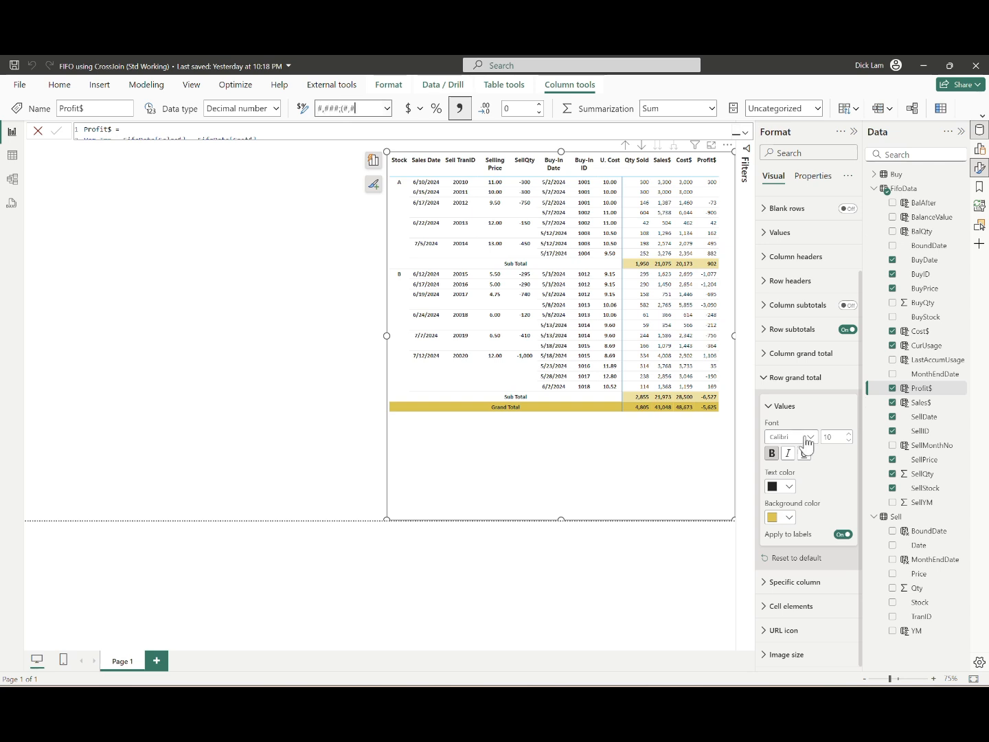
{"action": "type", "text": "##)"}
{"action": "key", "text": "Return"}
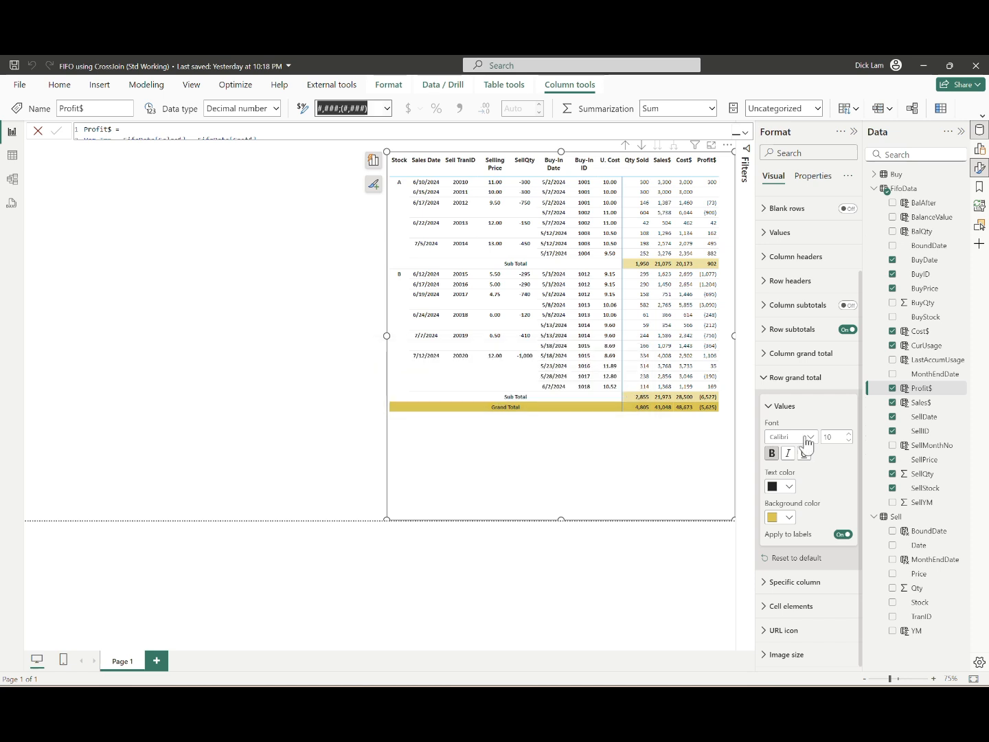
Step: Set the number format of the SellQty column to #,###;(#,###)
{"action": "left_click", "coordinate": [922, 473]}
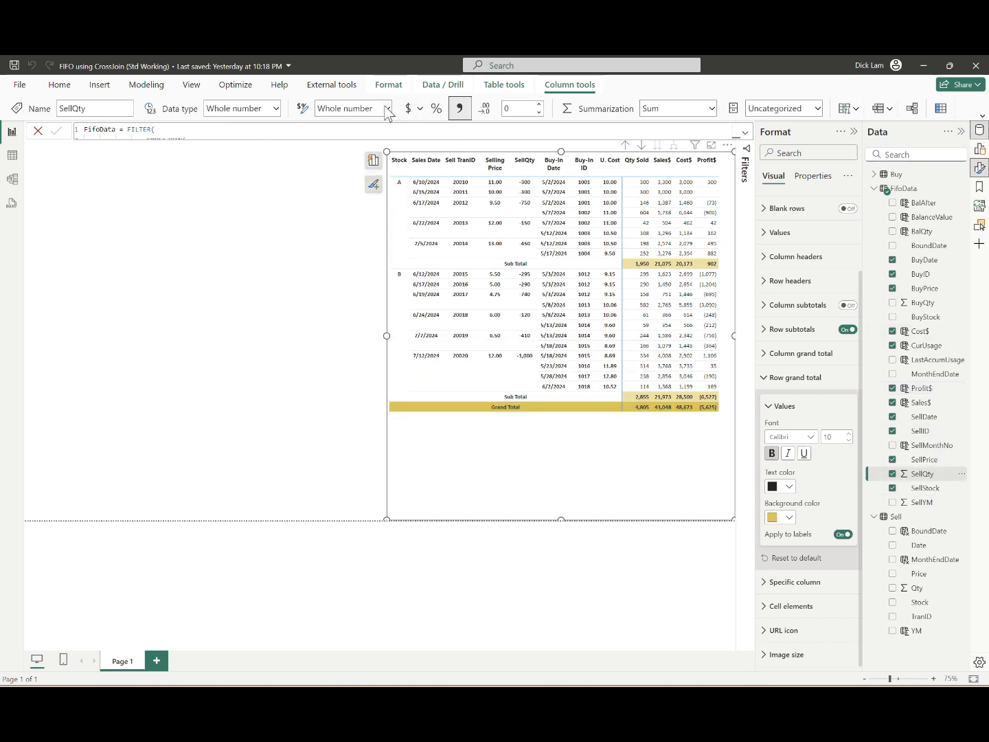
{"action": "left_click", "coordinate": [368, 112]}
{"action": "type", "text": "#,###;(#,###)"}
{"action": "key", "text": "Return"}
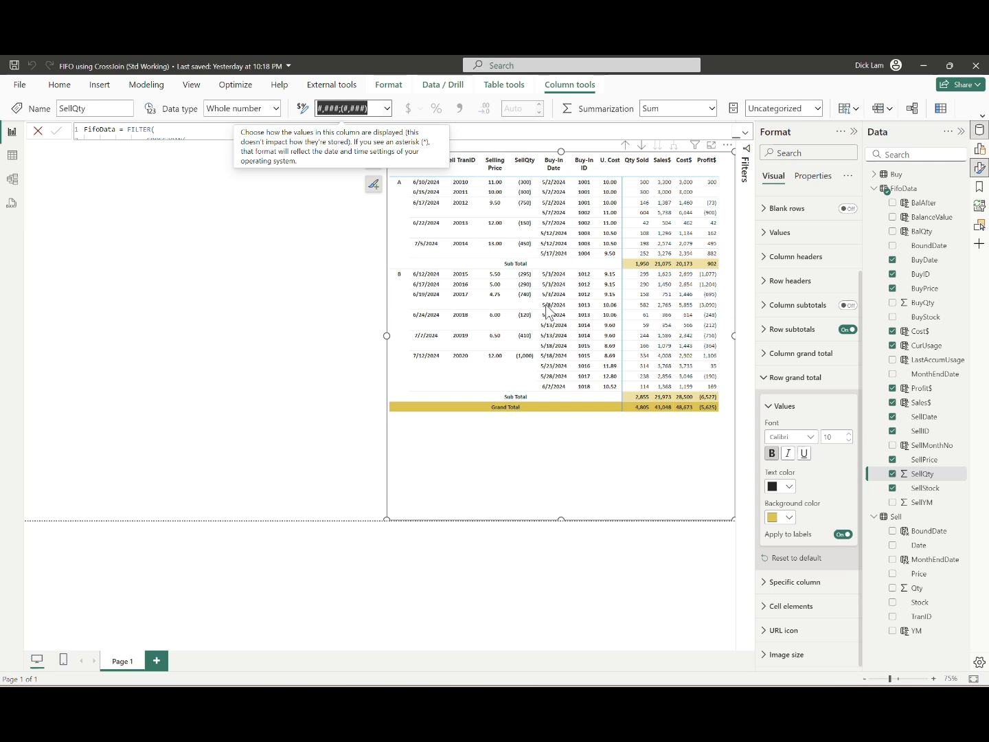
Step: Deselect the matrix and load a new blank table named All measures
{"action": "left_click", "coordinate": [178, 321]}
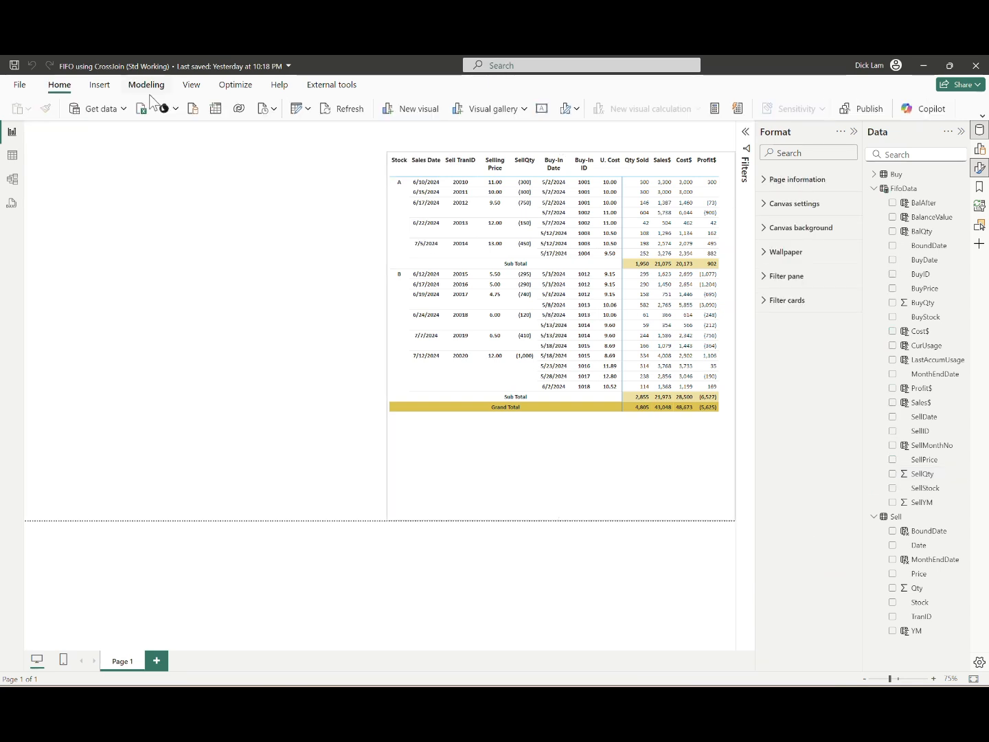
{"action": "left_click", "coordinate": [215, 110]}
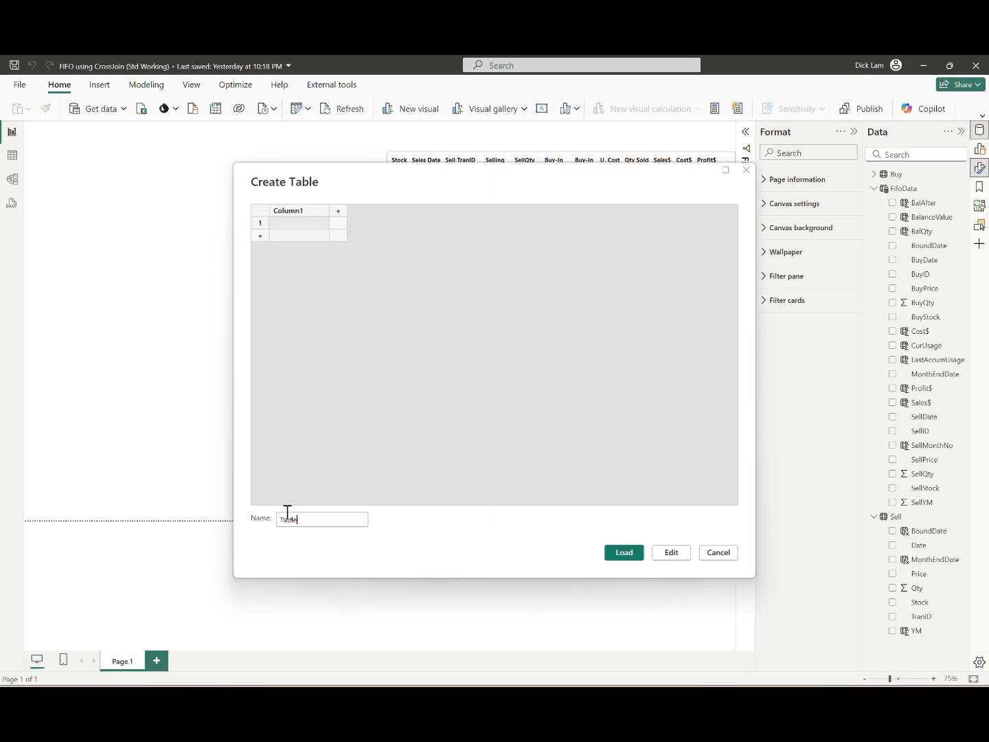
{"action": "type", "text": "All measures"}
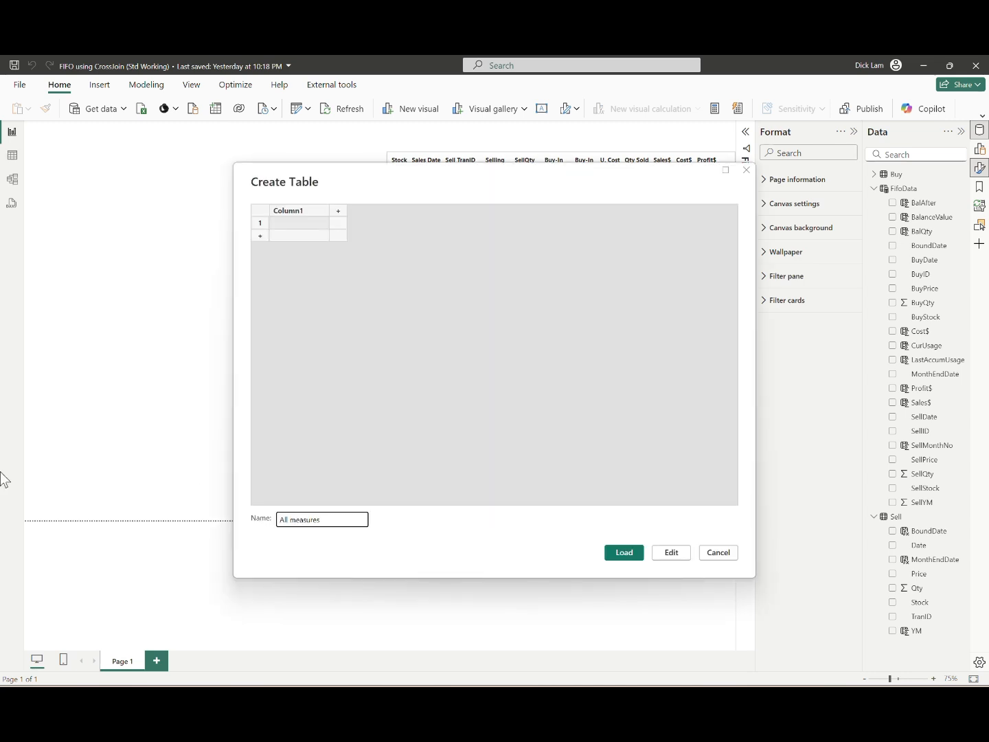
{"action": "key", "text": "Return"}
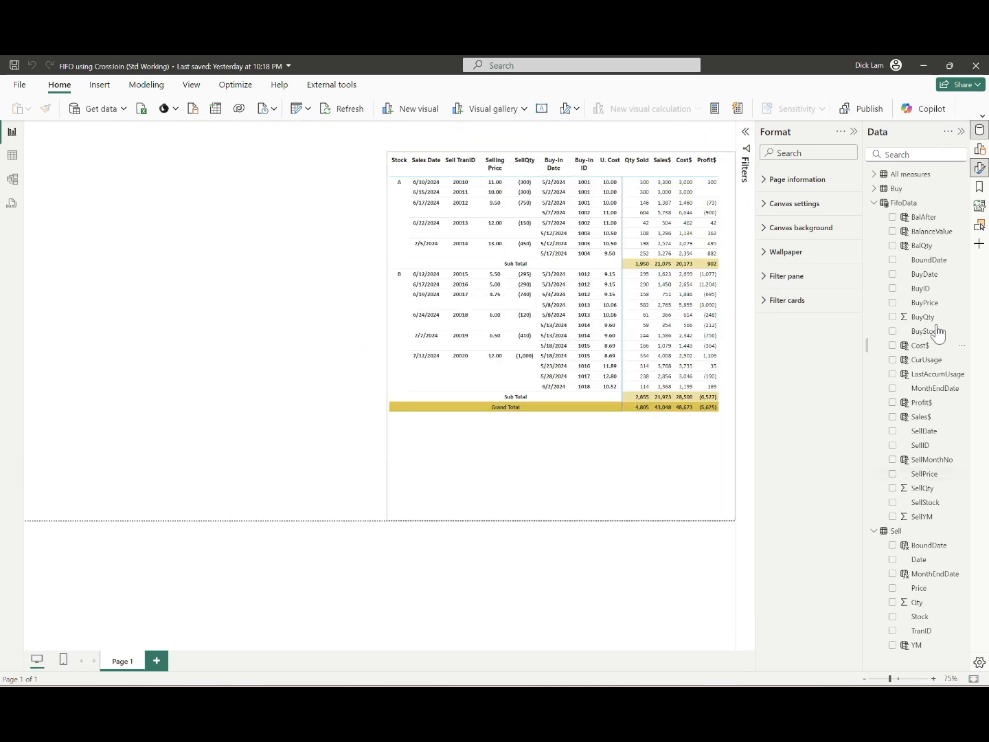
Step: Create the measure ProfitColor = IF(SUMX(FifoData, FifoData[Profit$]) > 0, "Green", "Red") in the All measures table
{"action": "left_click", "coordinate": [873, 174]}
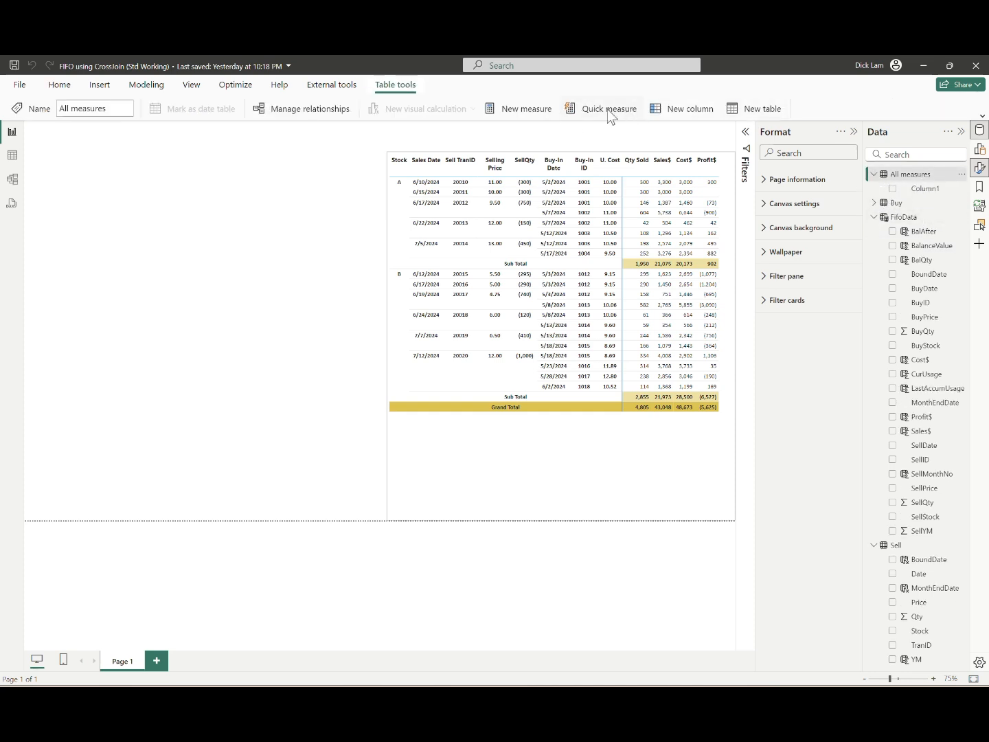
{"action": "left_click", "coordinate": [516, 114]}
{"action": "type", "text": "P"}
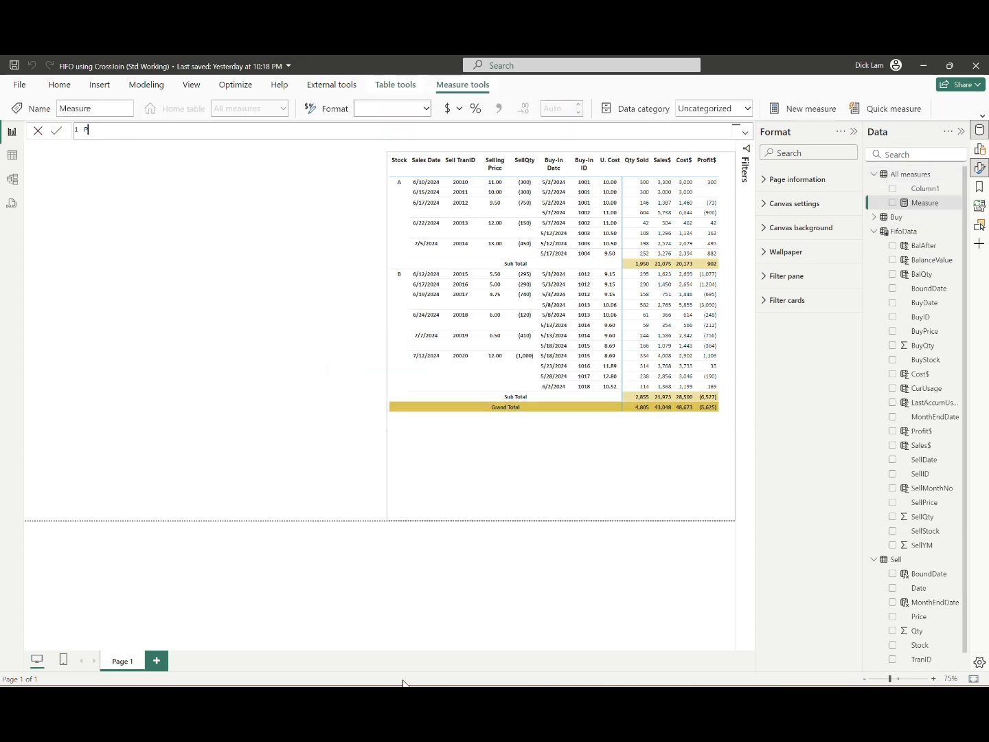
{"action": "type", "text": "rofitColor ="}
{"action": "key", "text": "shift+Return"}
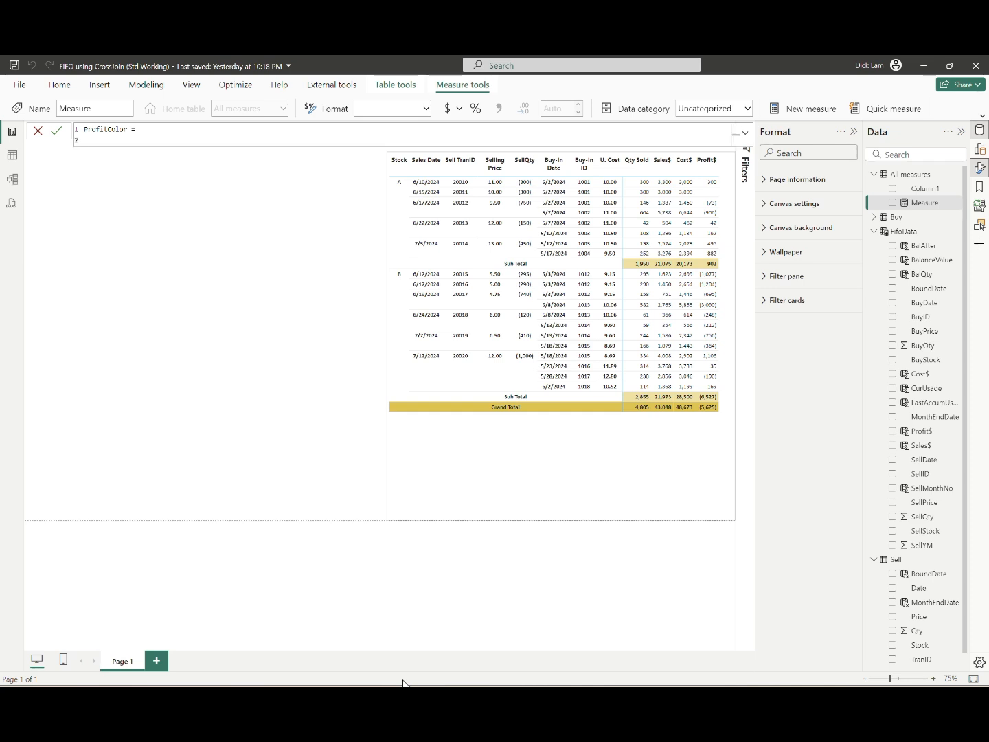
{"action": "key", "text": "BackSpace"}
{"action": "type", "text": "IF(SUMX("}
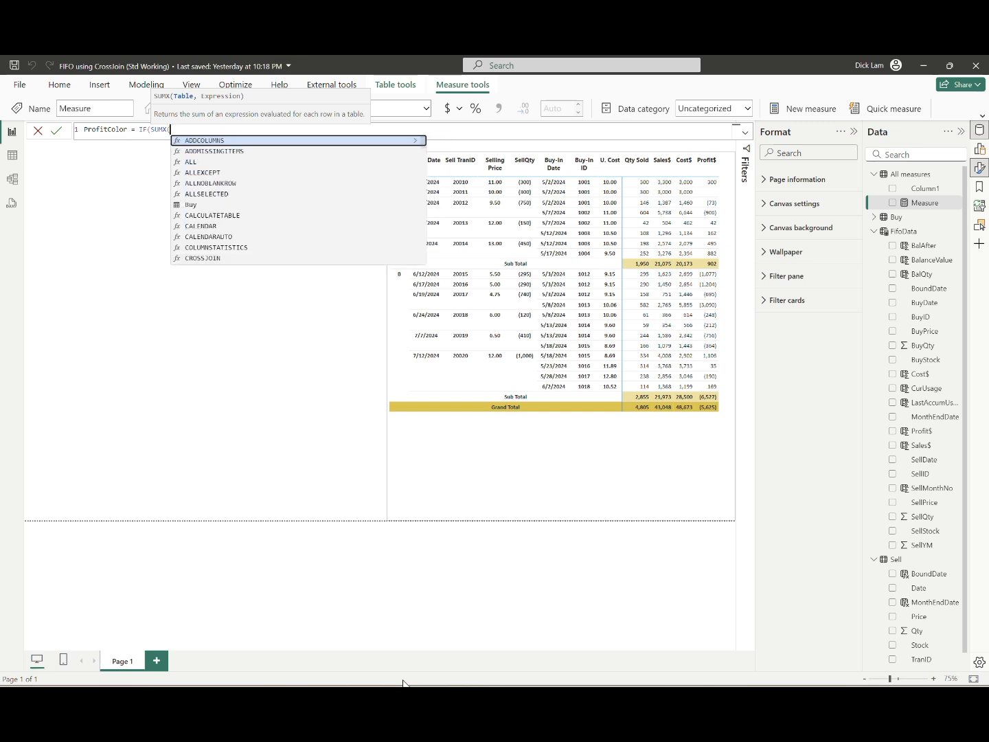
{"action": "type", "text": "FifoData, "}
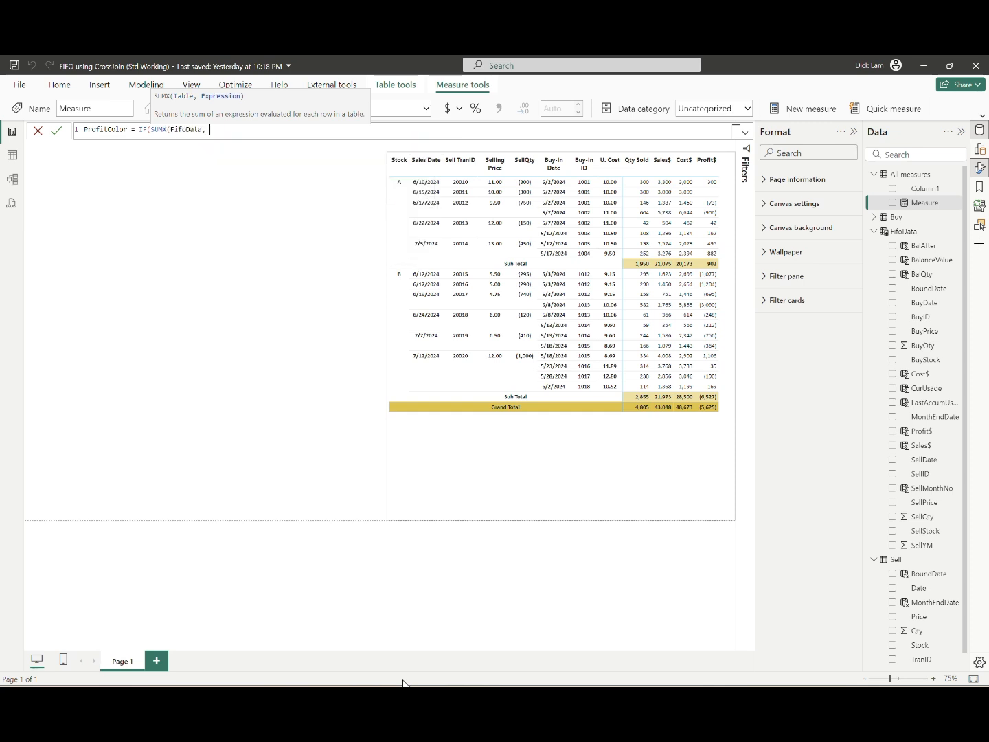
{"action": "type", "text": "prof"}
{"action": "key", "text": "Tab"}
{"action": "type", "text": ") >"}
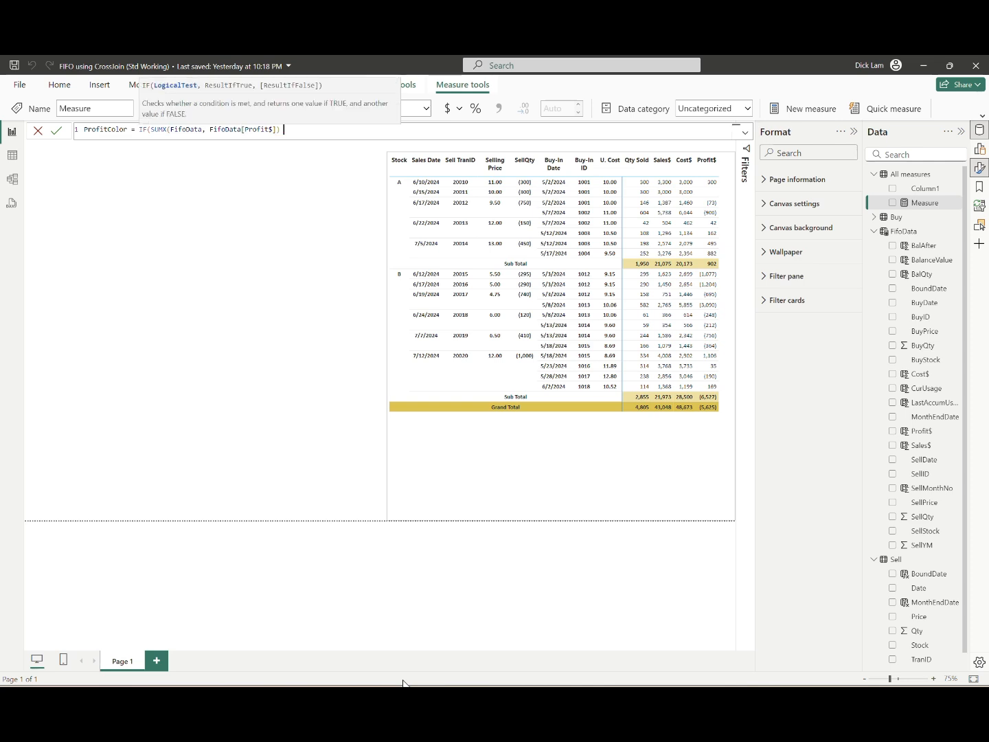
{"action": "type", "text": " 0, \"Green\", \"Red\")"}
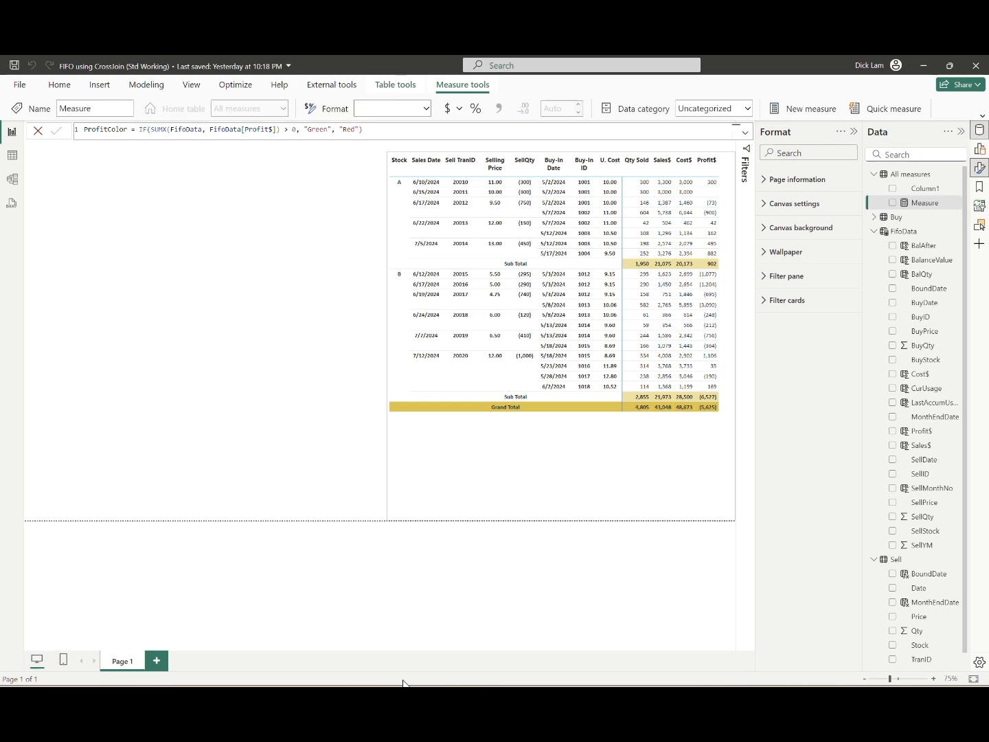
{"action": "key", "text": "Return"}
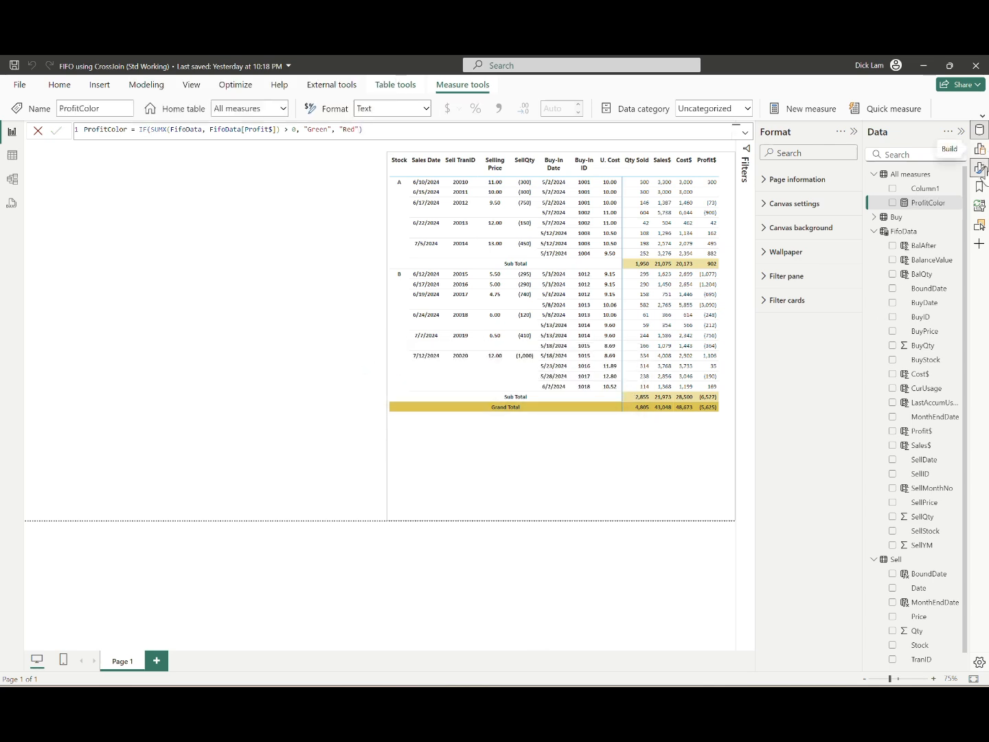
Step: Turn on the font color cell element for the Profit$ series of the matrix
{"action": "left_click", "coordinate": [658, 469]}
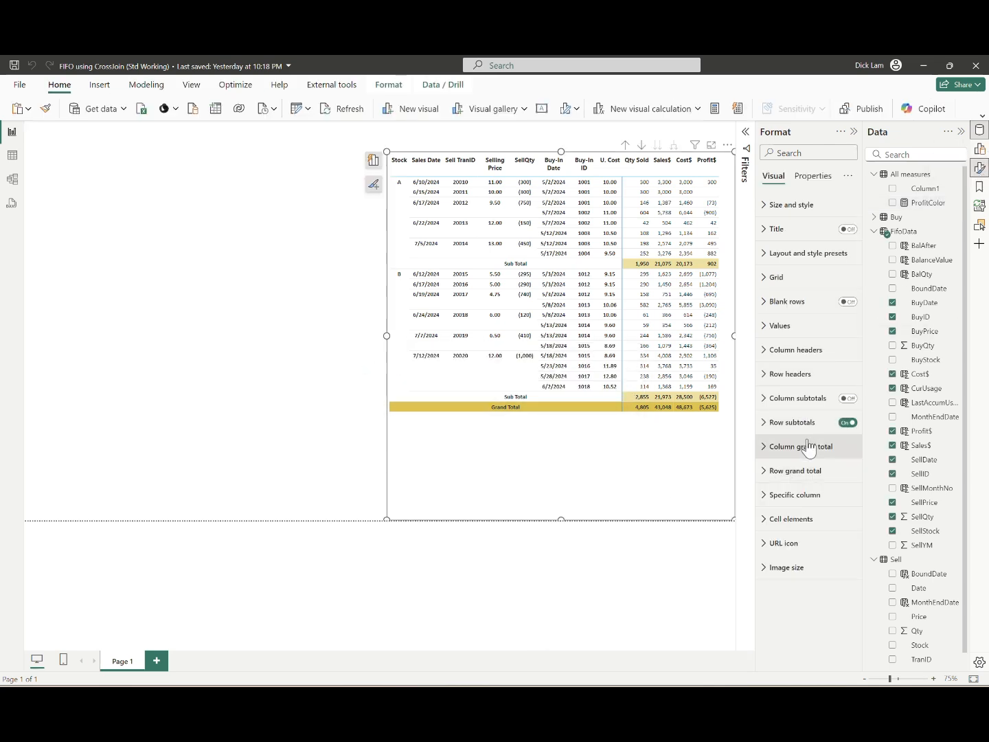
{"action": "left_click", "coordinate": [759, 518]}
{"action": "left_click", "coordinate": [793, 421]}
{"action": "left_click", "coordinate": [812, 480]}
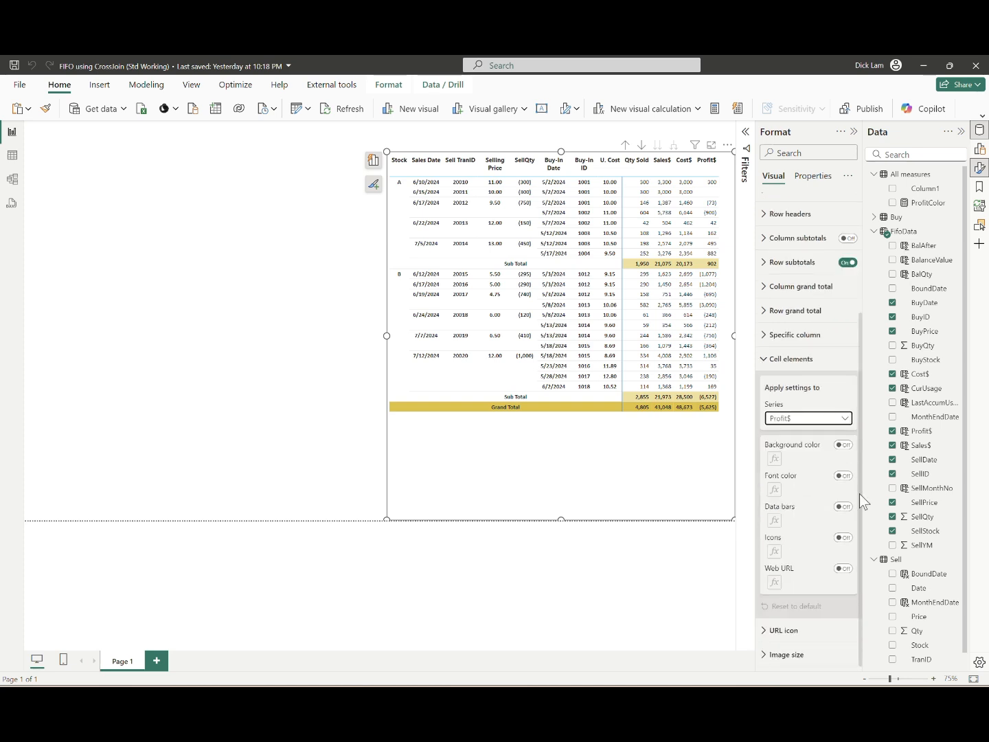
{"action": "left_click", "coordinate": [843, 476]}
Step: Set the Profit$ font color rule to the Field value style based on ProfitColor, applied to values and totals
{"action": "left_click", "coordinate": [774, 489]}
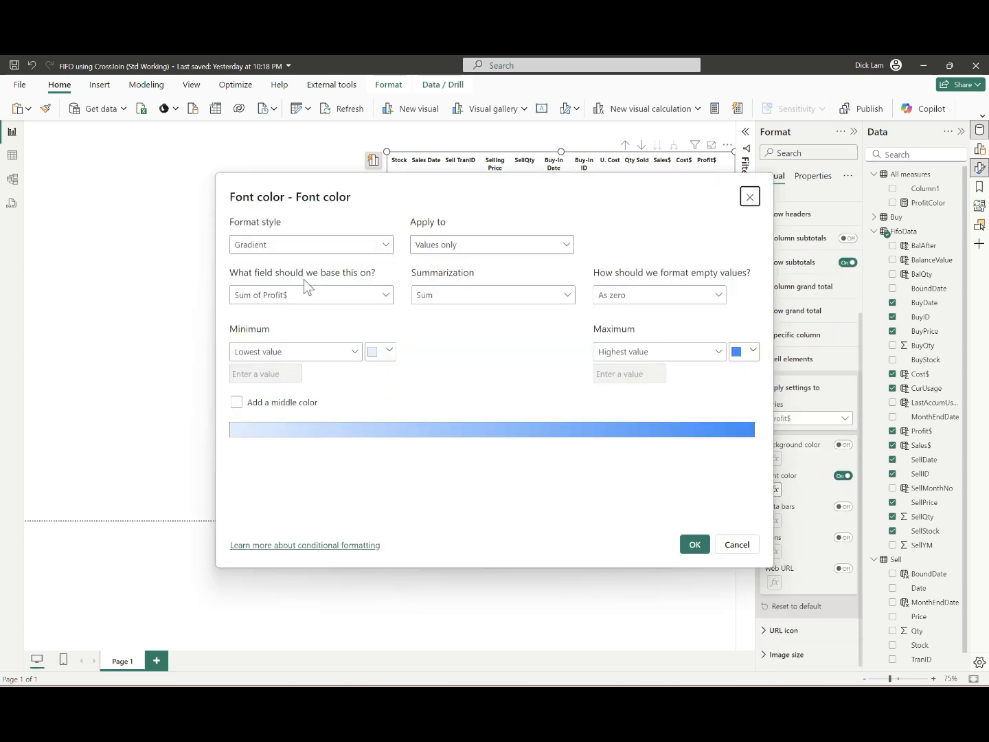
{"action": "left_click", "coordinate": [306, 244]}
{"action": "left_click", "coordinate": [256, 302]}
{"action": "left_click", "coordinate": [299, 309]}
{"action": "left_click", "coordinate": [238, 336]}
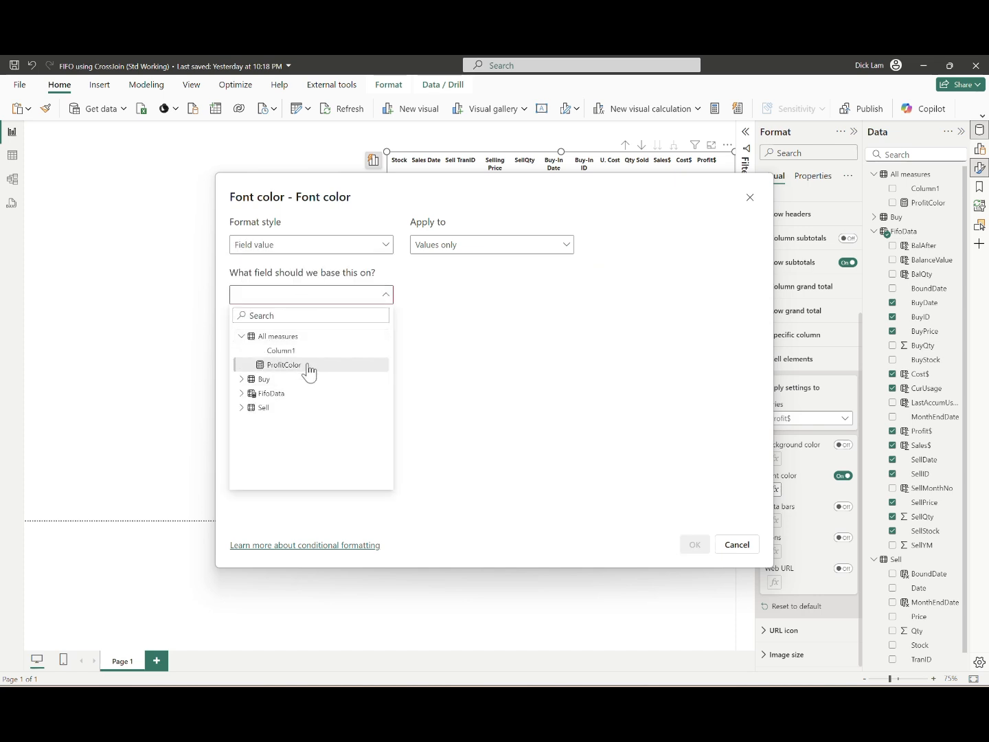
{"action": "left_click", "coordinate": [309, 370]}
{"action": "left_click", "coordinate": [500, 245]}
{"action": "left_click", "coordinate": [478, 283]}
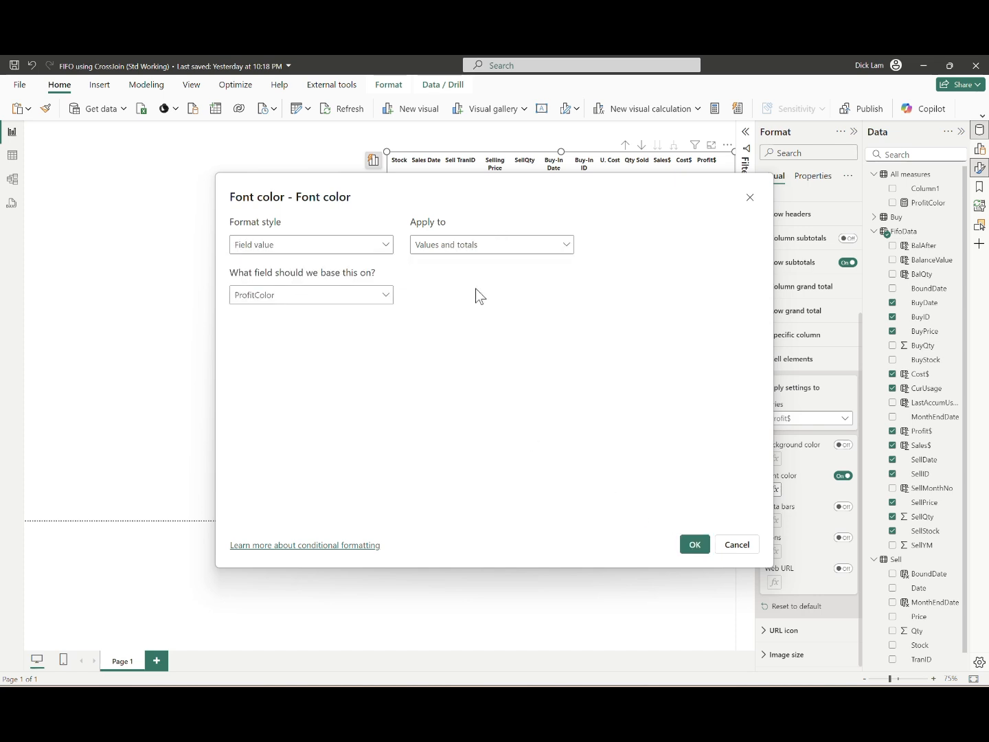
{"action": "left_click", "coordinate": [694, 543]}
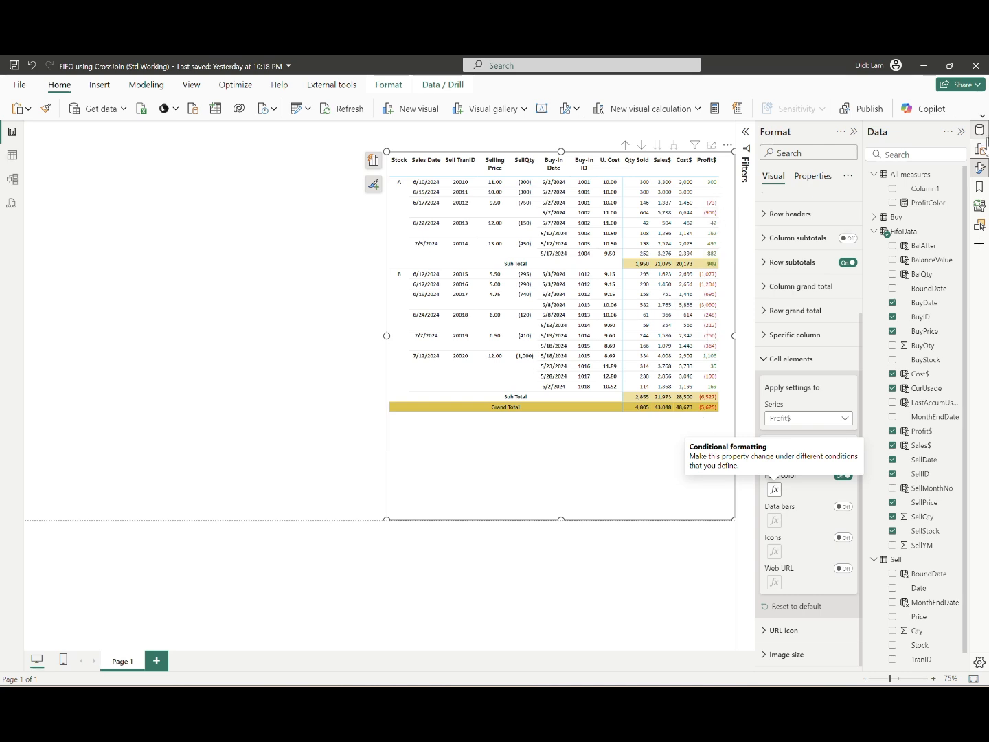
Step: Delete Column1 from the All measures table and deselect the matrix
{"action": "left_click", "coordinate": [925, 189]}
{"action": "key", "text": "Delete"}
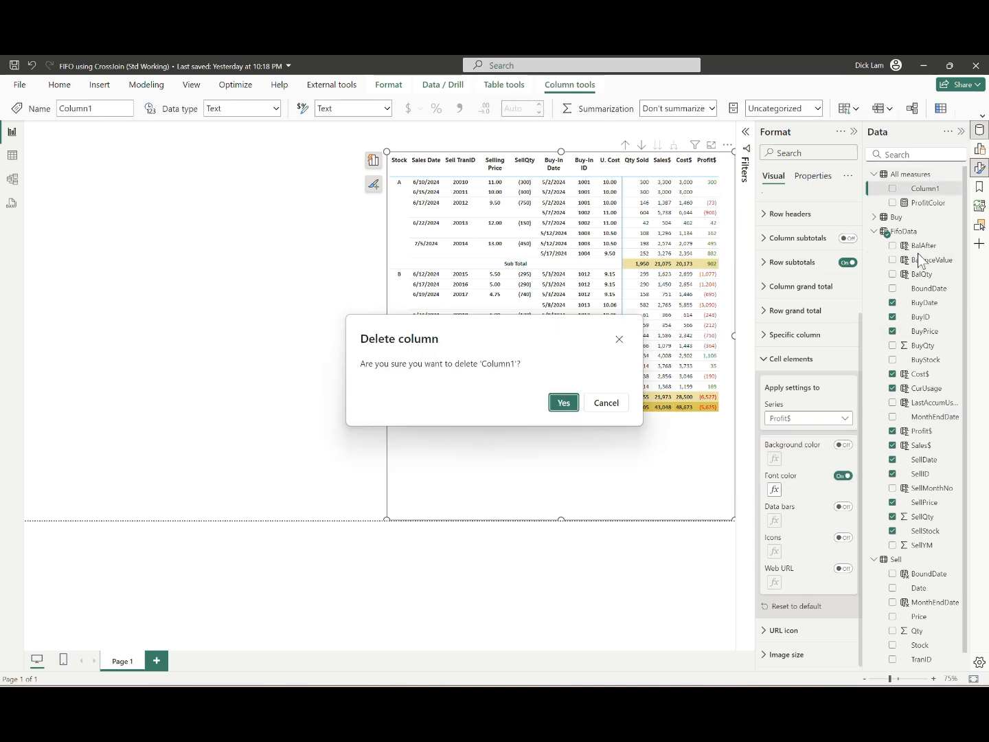
{"action": "left_click", "coordinate": [568, 402]}
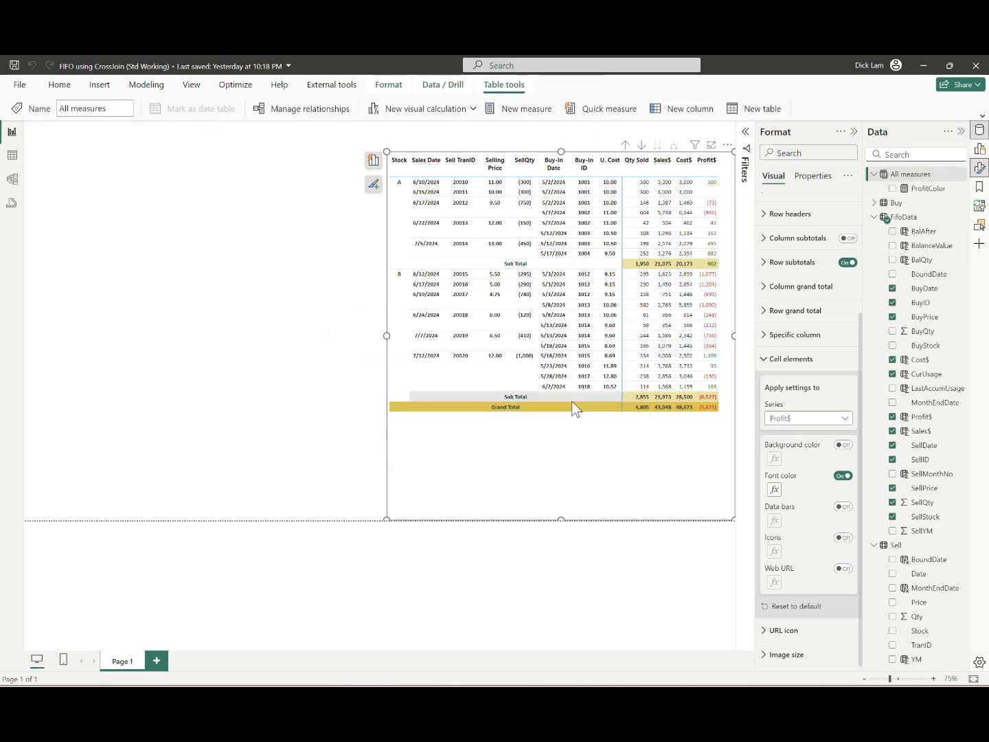
{"action": "left_click", "coordinate": [294, 318]}
{"action": "left_click", "coordinate": [548, 465]}
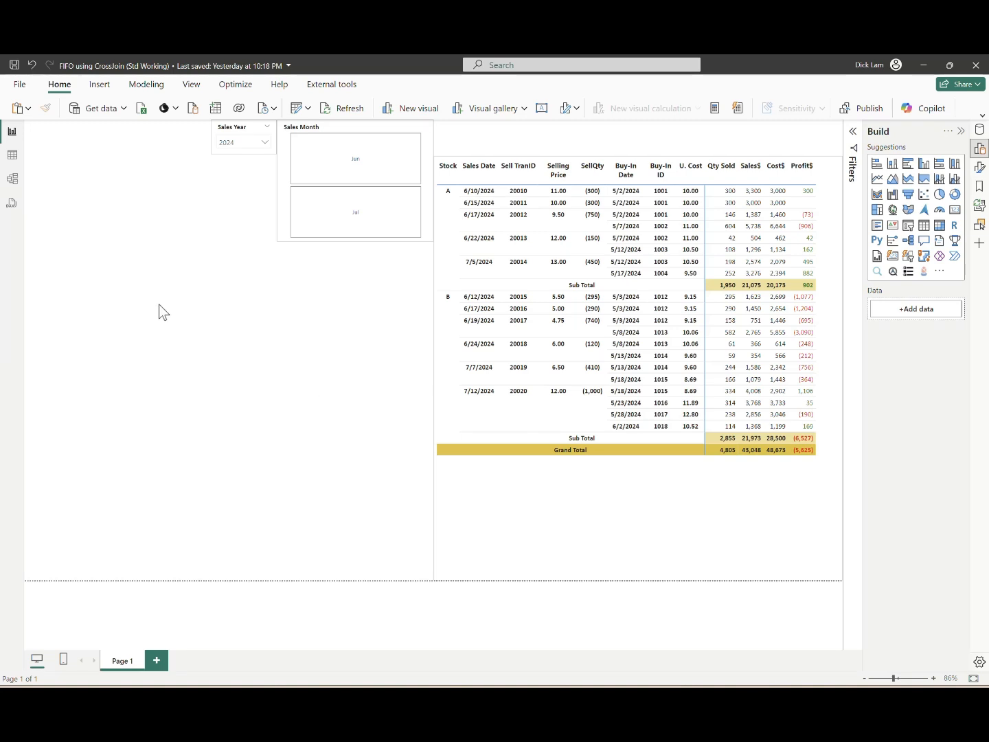
Step: Examine the formulas of the SellMonthNo, SellYear and SellMonth columns in the FifoData table data
{"action": "left_click", "coordinate": [12, 155]}
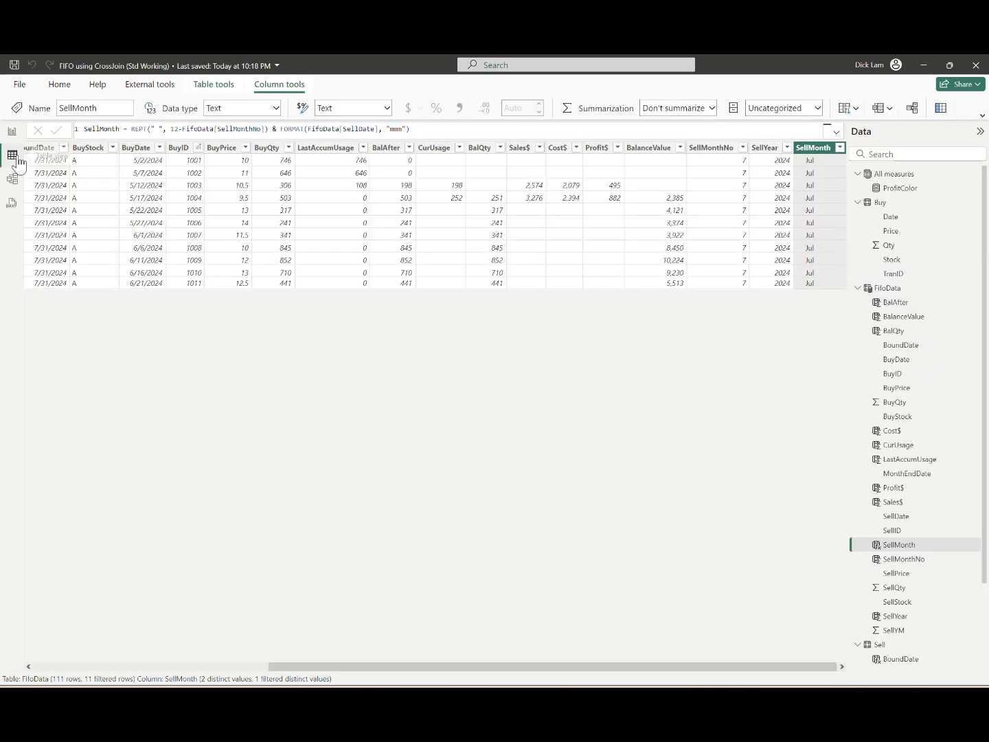
{"action": "left_click", "coordinate": [708, 148]}
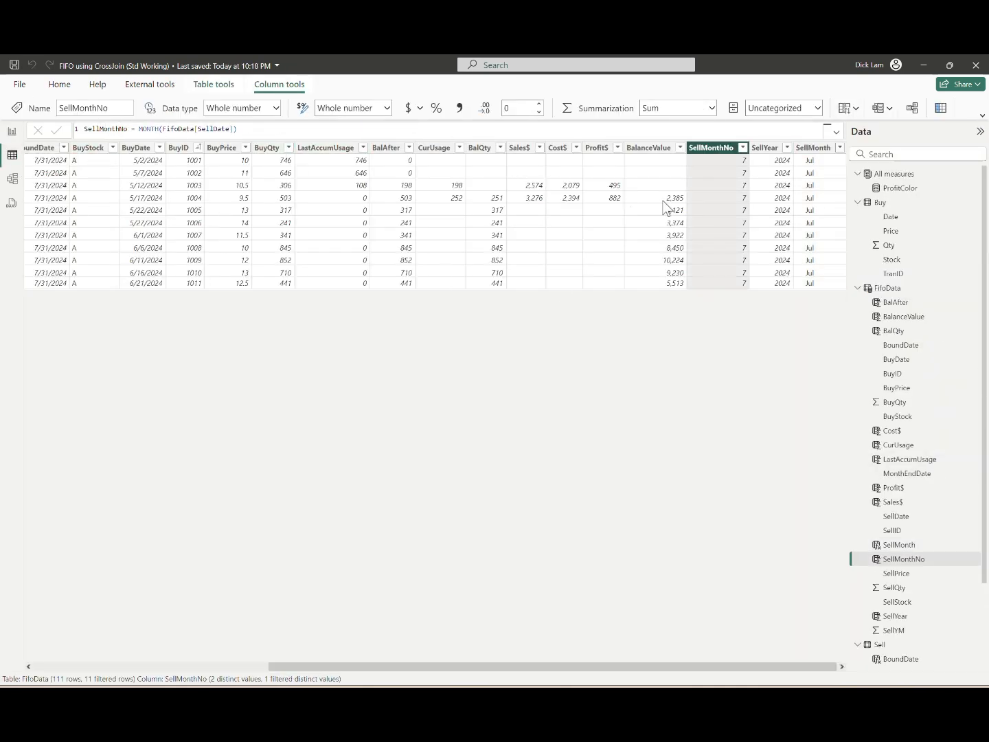
{"action": "left_click", "coordinate": [764, 149]}
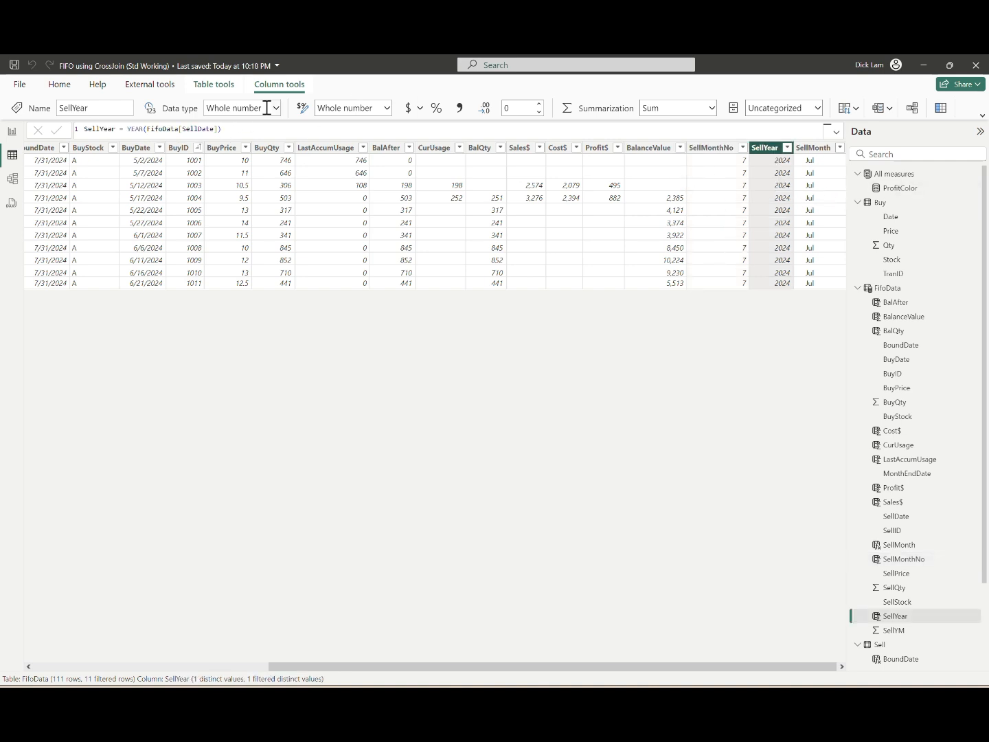
{"action": "left_click", "coordinate": [812, 148]}
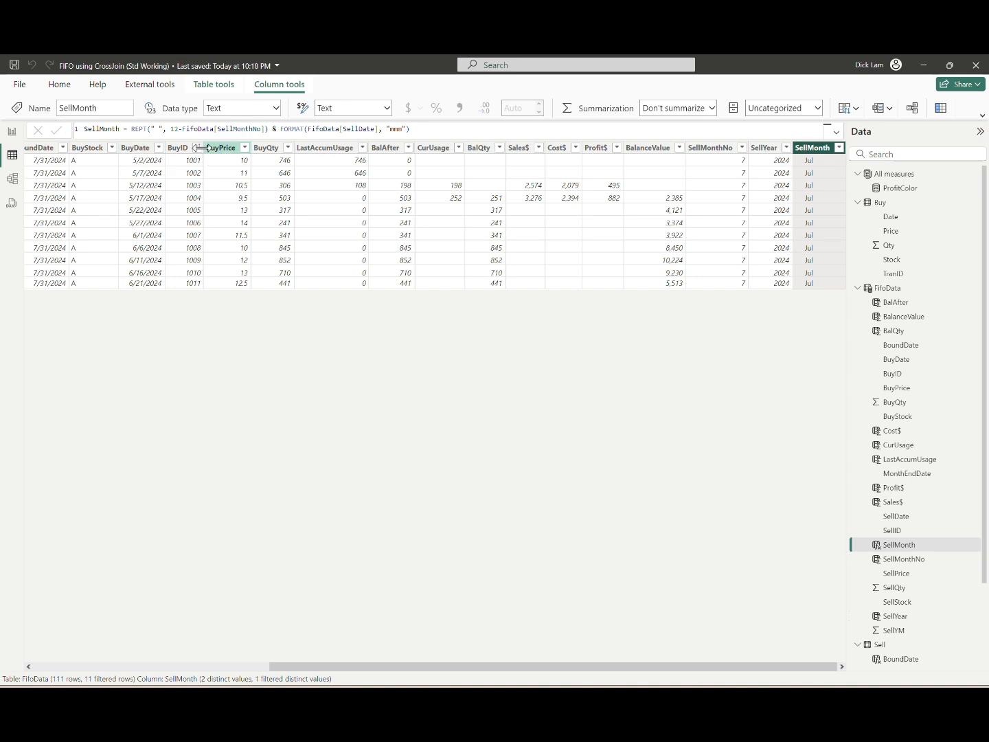
Step: Clear the filter on the FifoData table rows and return to the report
{"action": "left_click", "coordinate": [837, 156]}
{"action": "left_click", "coordinate": [868, 218]}
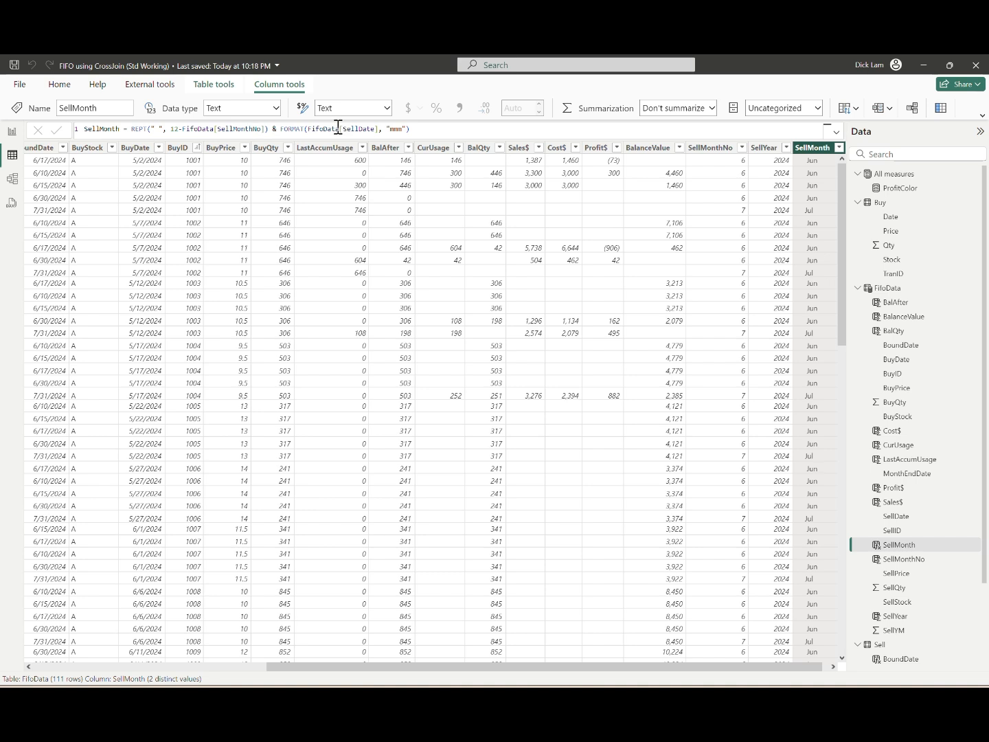
{"action": "left_click", "coordinate": [12, 131]}
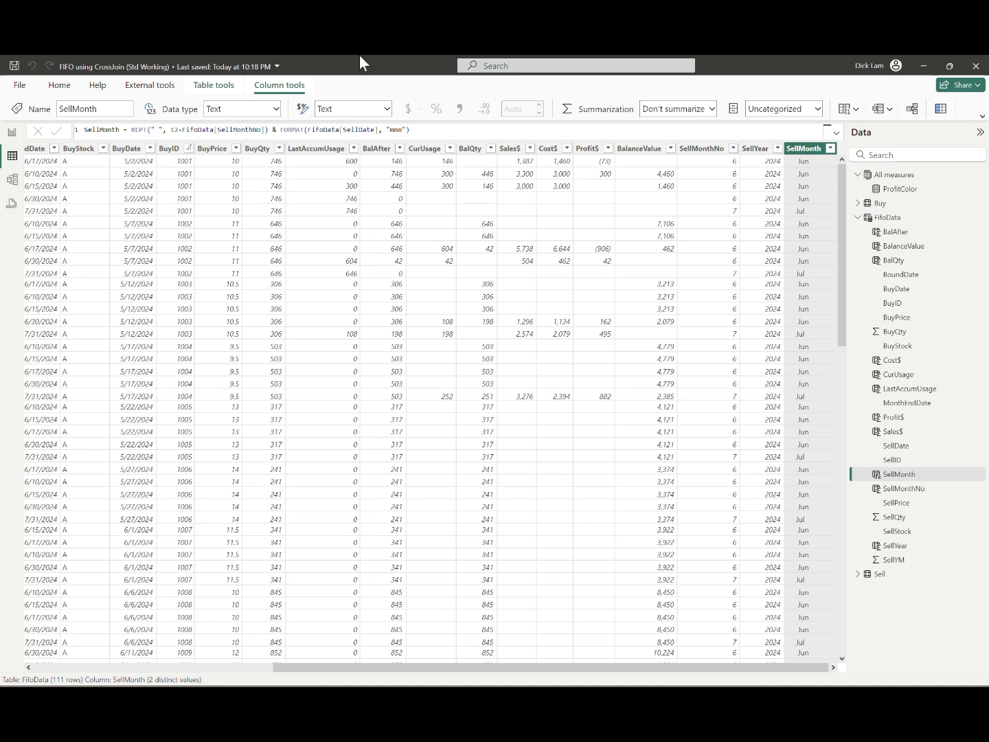
Step: Enter a StockBalance table formula: SELECTCOLUMNS over FifoData with nonblank MthEndDate, returning SellStock, SellID, SellDate, BuyID, BuyDate, BuyQty, BuyPrice, BalQty, BalanceValue, SellYM
{"action": "left_click", "coordinate": [213, 87]}
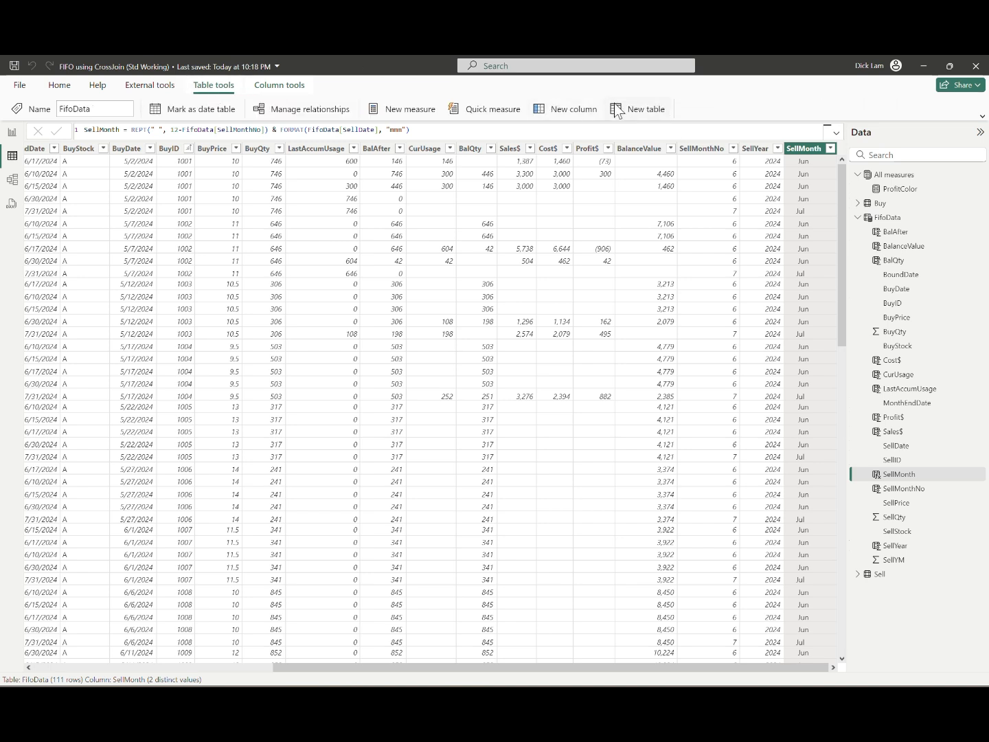
{"action": "left_click", "coordinate": [633, 109]}
{"action": "type", "text": "StockBalance = SELECTCOLUMNS(FILTER(FifoData, FifoData[MthEndDate] <> BLANK()), \"SellStock\", FifoData[SellStock], \"SellID\", FifoData[SellID], \"SellDate\", FifoData[SellDate], \"BuyID\", FifoData[BuyID], \"BuyDate\", FifoData[BuyDate], \"BuyQty\", FifoData[BuyQty], \"BuyPrice\", FifoData[BuyPrice], \"BalQty\", FifoData[BalQty], \"BalanceValue\", FifoData[BalanceValue], \"SellYM\", FifoData[SellYM])"}
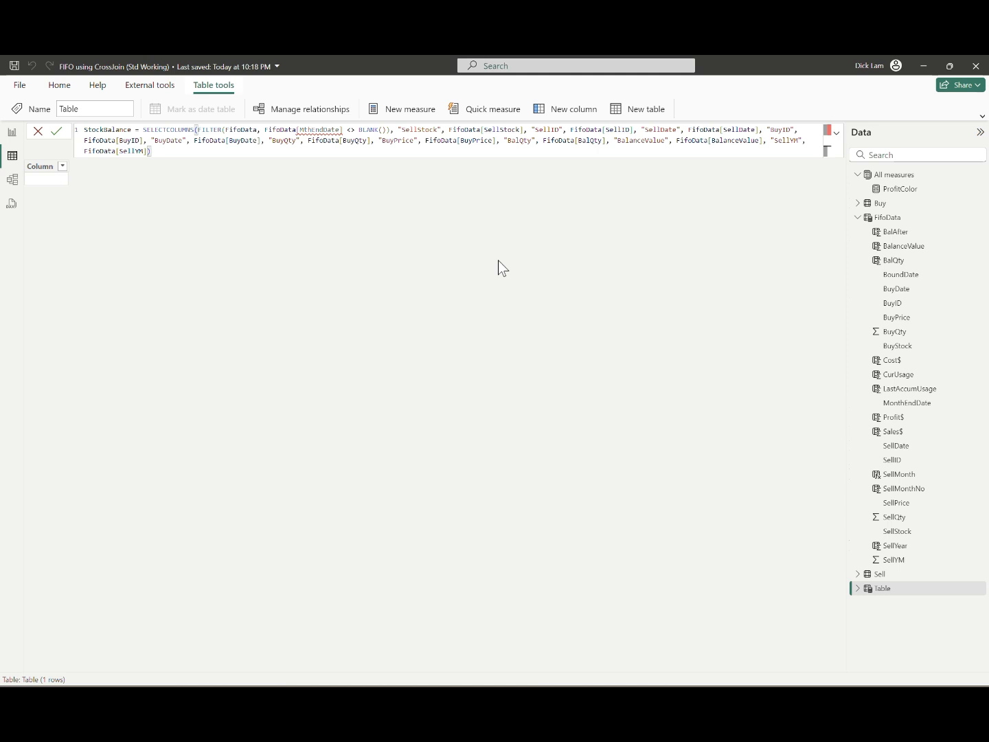
Step: Correct the filter column in the StockBalance formula to FifoData[MonthEndDate] and commit the calculated table
{"action": "double_click", "coordinate": [327, 131]}
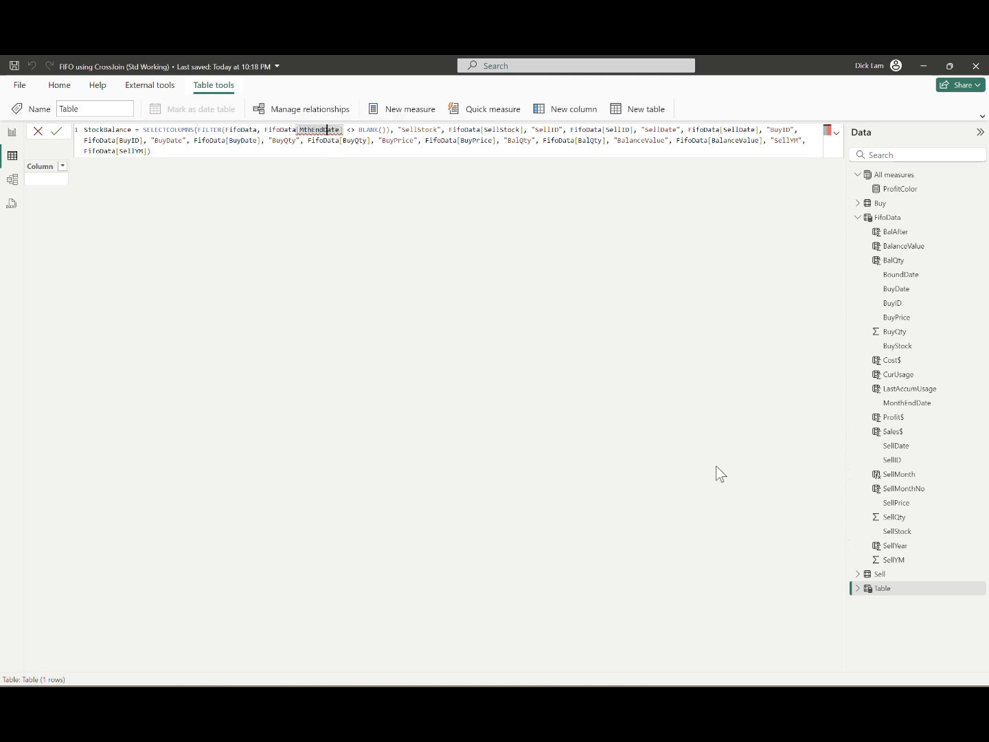
{"action": "type", "text": "onthEndDate]"}
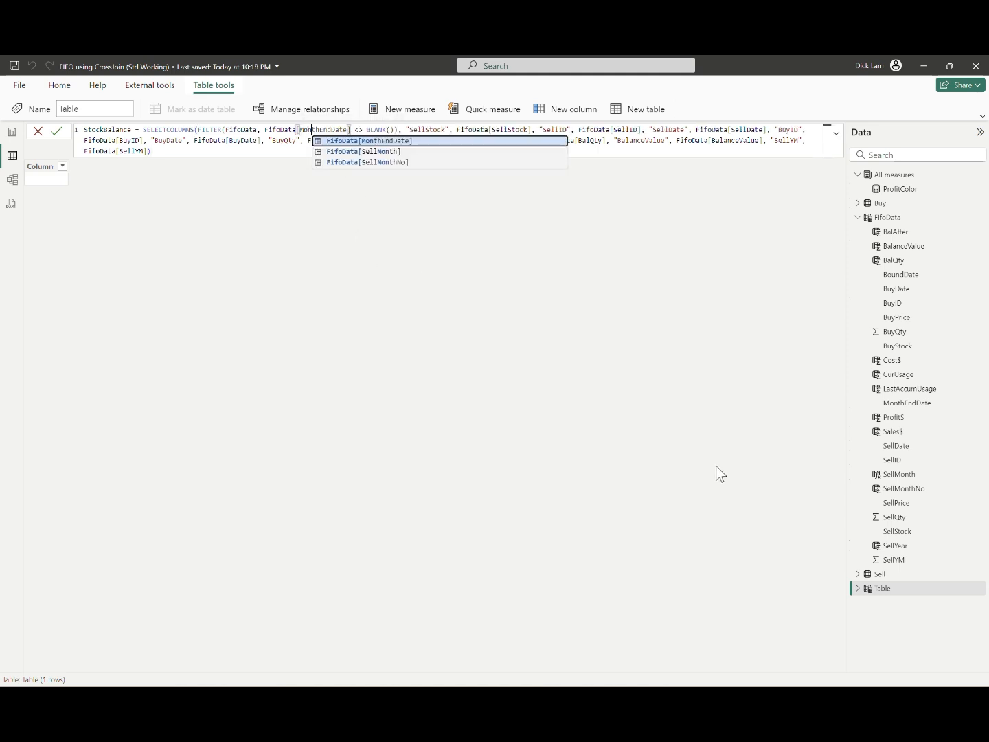
{"action": "key", "text": "Tab"}
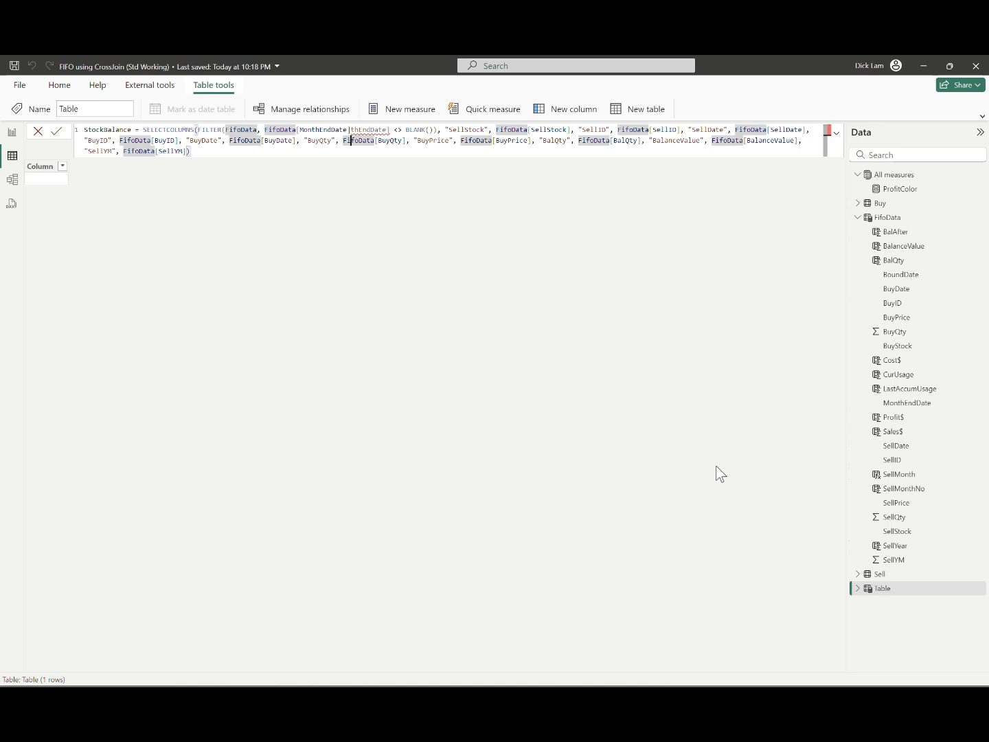
{"action": "key", "text": "Delete"}
{"action": "key", "text": "Delete"}
{"action": "key", "text": "Delete"}
{"action": "key", "text": "Delete"}
{"action": "key", "text": "Delete"}
{"action": "key", "text": "Delete"}
{"action": "key", "text": "Delete"}
{"action": "key", "text": "Delete"}
{"action": "key", "text": "Delete"}
{"action": "key", "text": "Delete"}
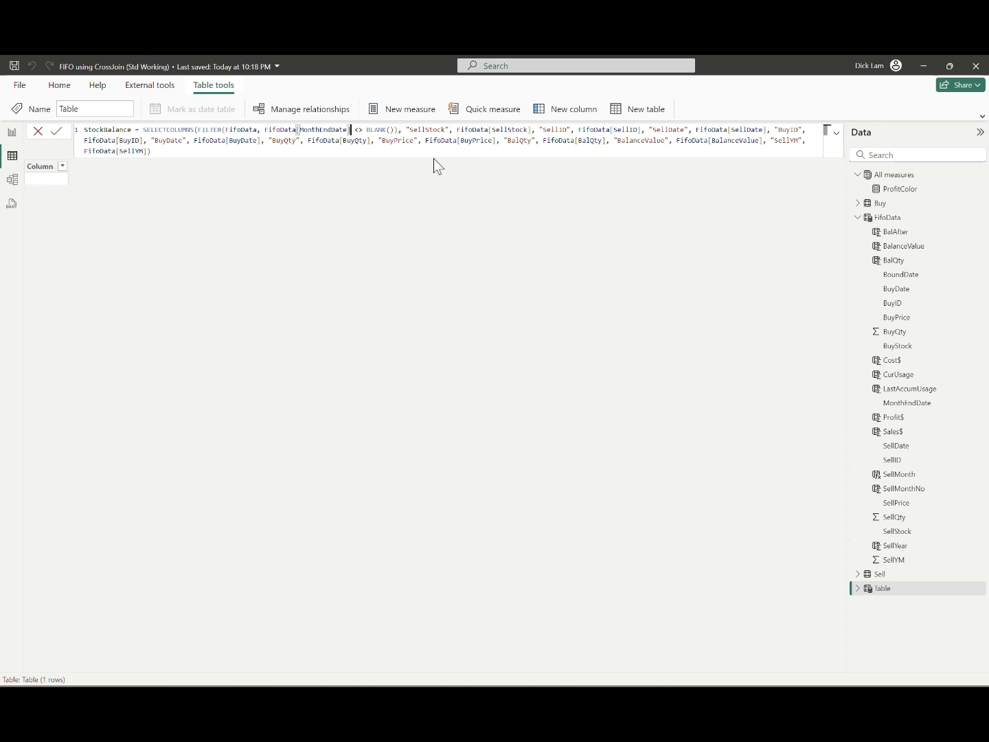
{"action": "key", "text": "Return"}
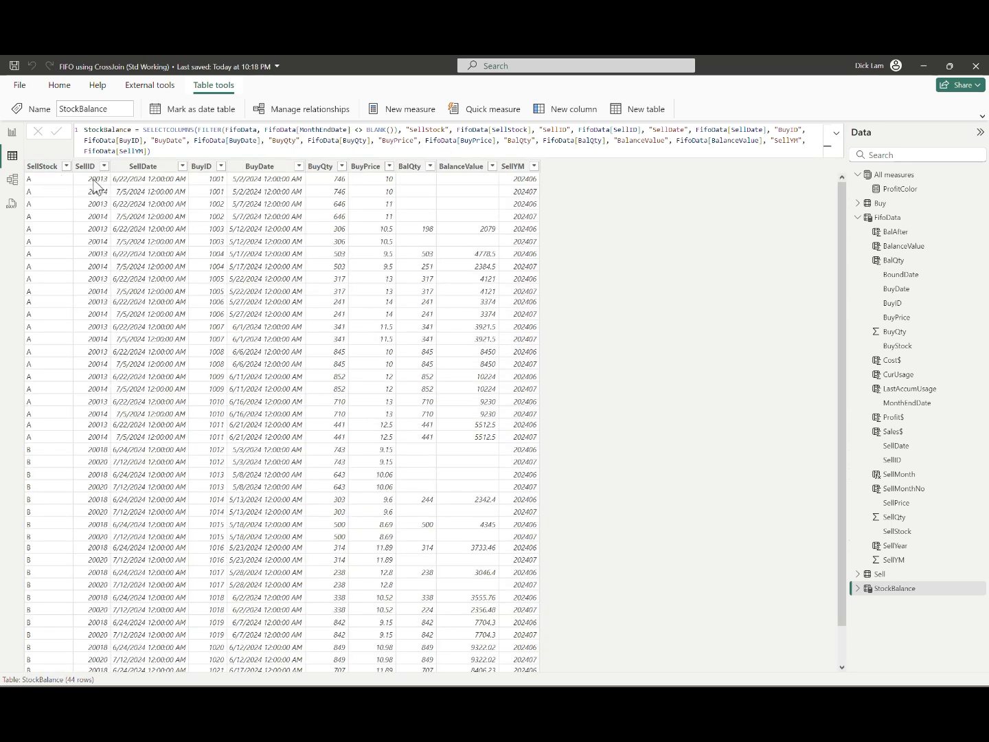
Step: Format the SellDate and BuyDate columns of StockBalance as 3/14/2001 (m/d/yyyy)
{"action": "left_click", "coordinate": [177, 167]}
{"action": "left_click", "coordinate": [387, 108]}
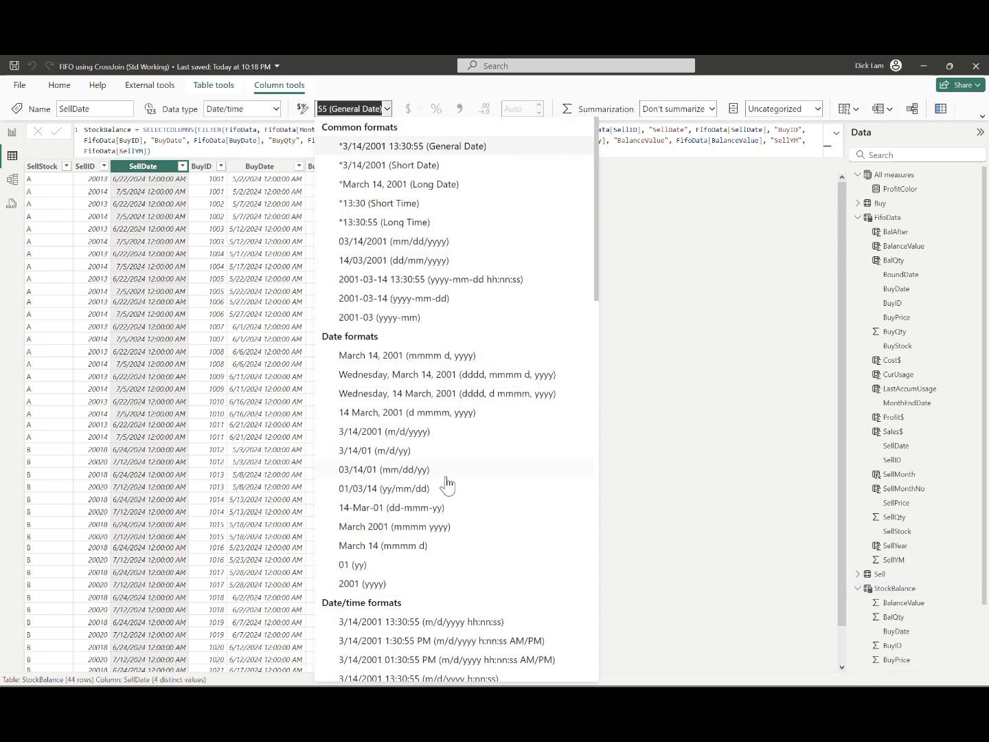
{"action": "left_click", "coordinate": [384, 432]}
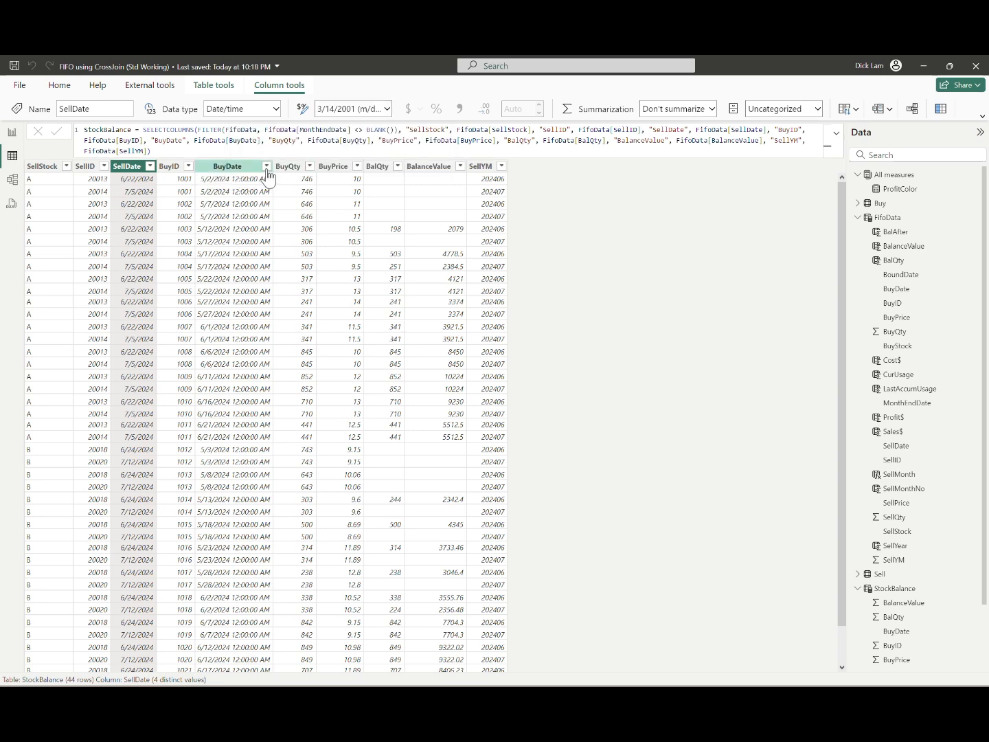
{"action": "left_click", "coordinate": [266, 167]}
{"action": "left_click", "coordinate": [386, 109]}
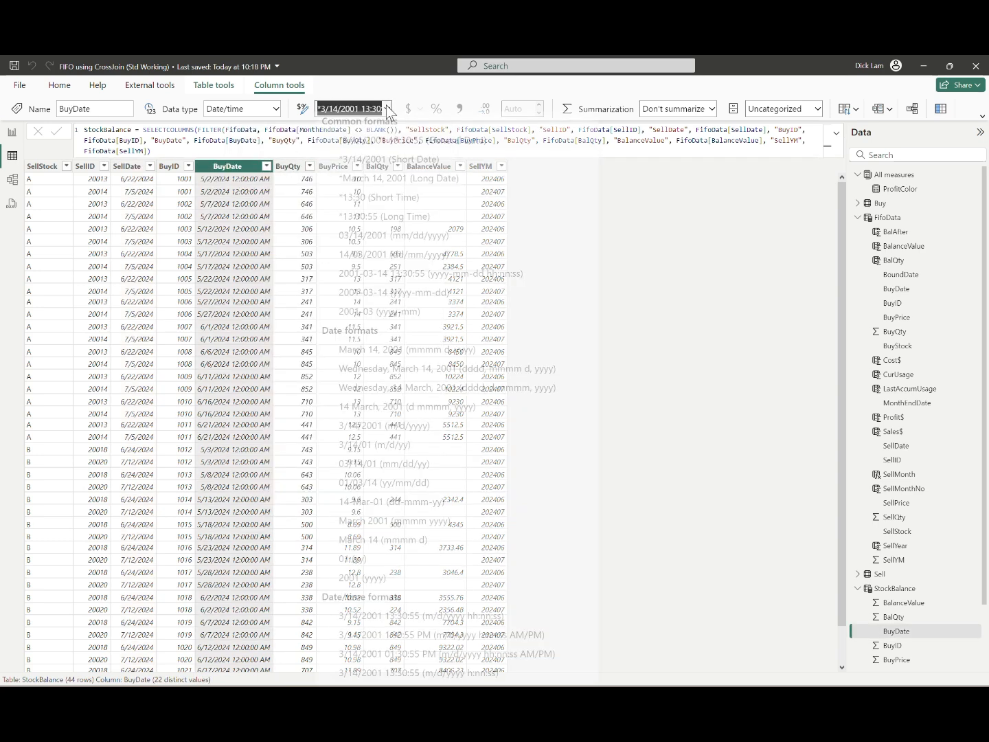
{"action": "left_click", "coordinate": [434, 437]}
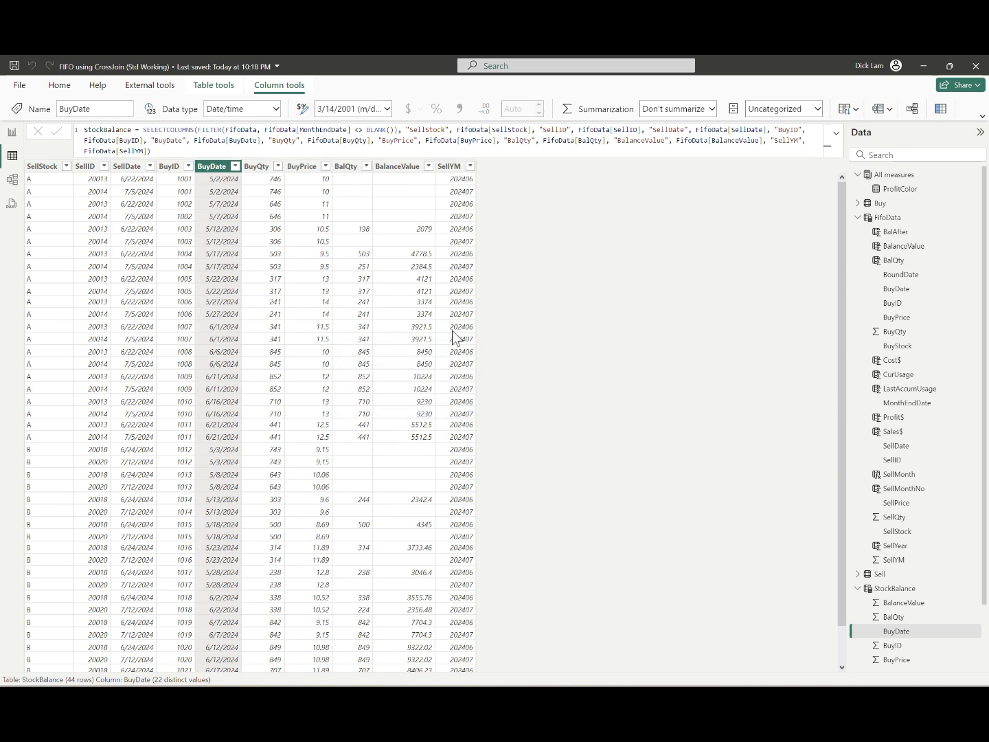
Step: Apply the thousands separator to the BalQty column of StockBalance
{"action": "left_click", "coordinate": [347, 168]}
{"action": "left_click", "coordinate": [460, 109]}
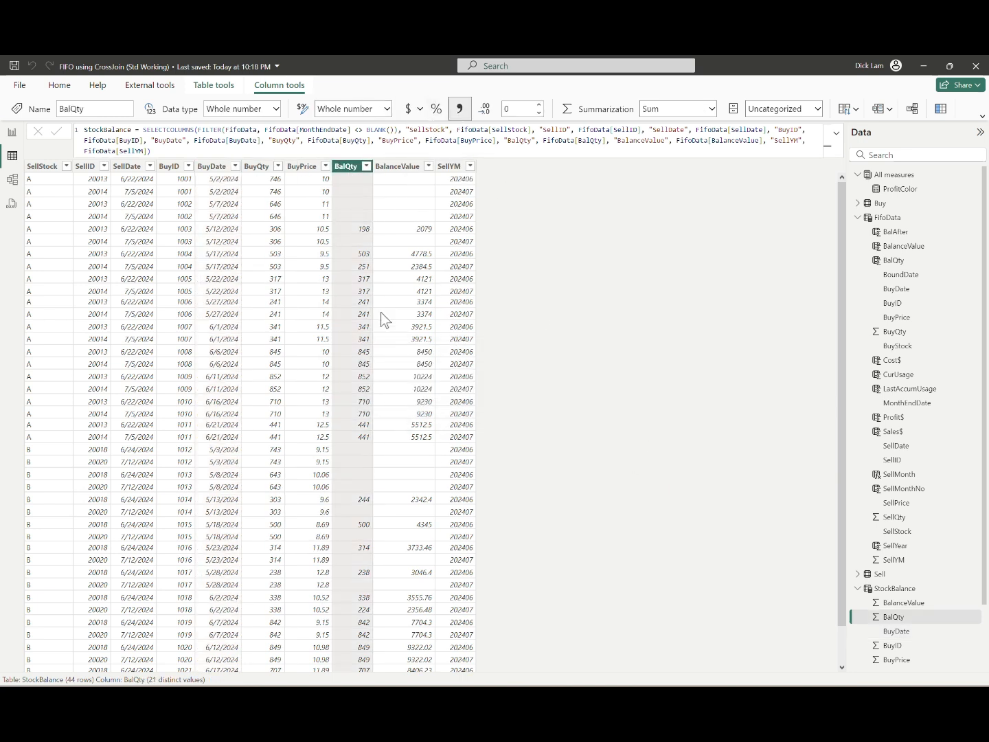
Step: Format StockBalance's BalanceValue with a thousands separator and 0 decimals, and apply the thousands separator to BuyPrice
{"action": "left_click", "coordinate": [397, 166]}
{"action": "left_click", "coordinate": [460, 109]}
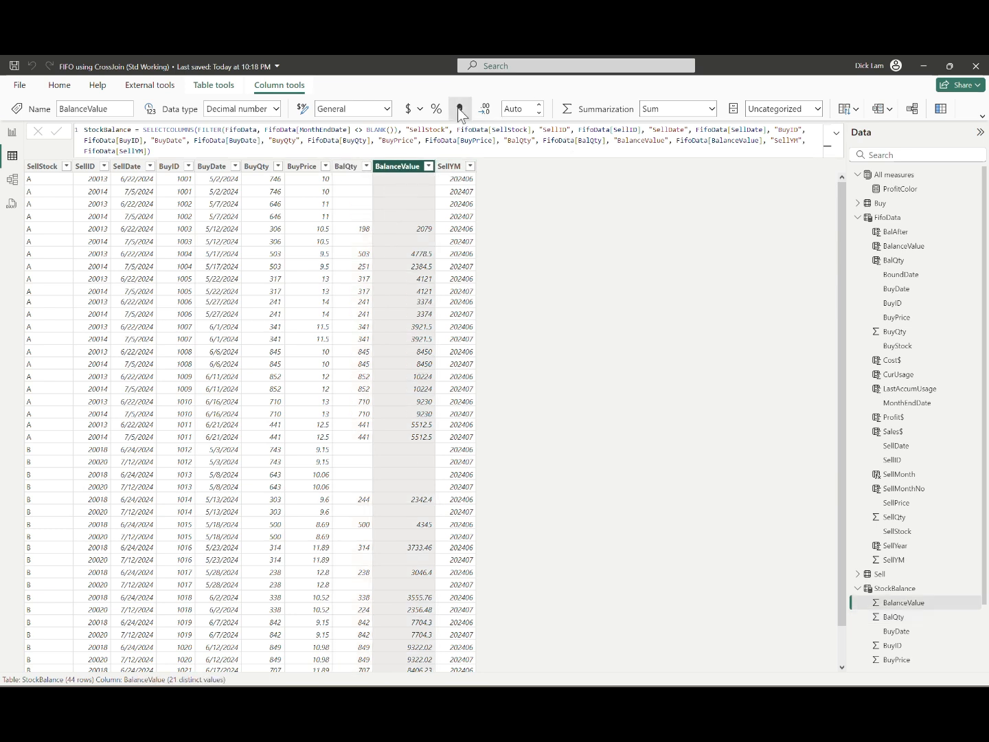
{"action": "left_click", "coordinate": [538, 113]}
{"action": "left_click", "coordinate": [538, 114]}
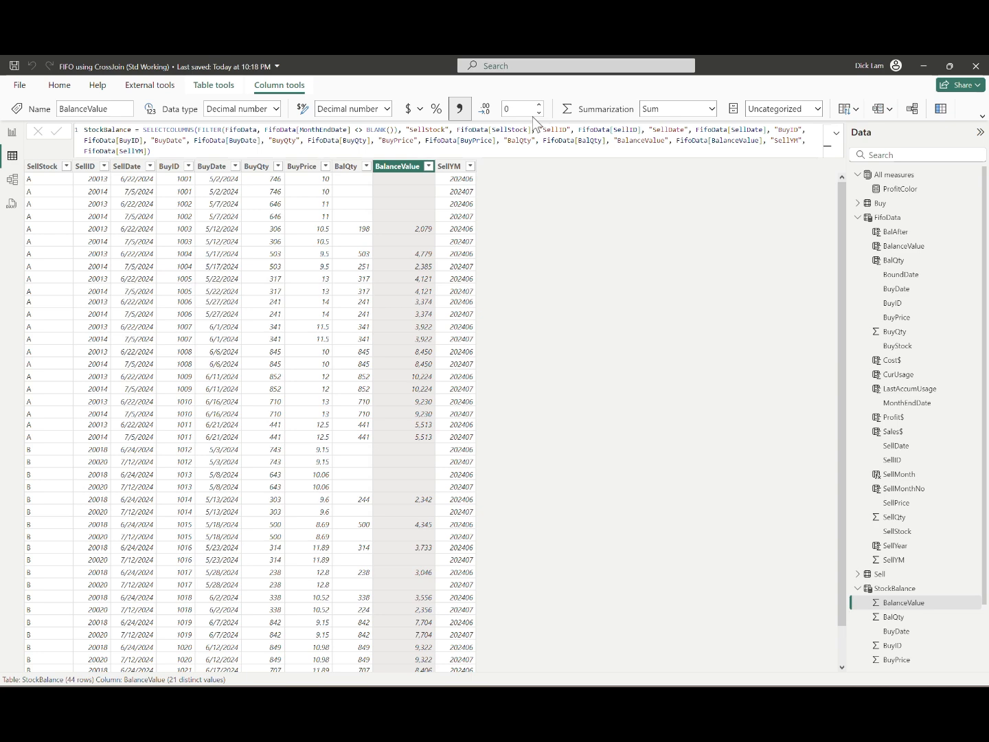
{"action": "left_click", "coordinate": [302, 166]}
{"action": "left_click", "coordinate": [458, 110]}
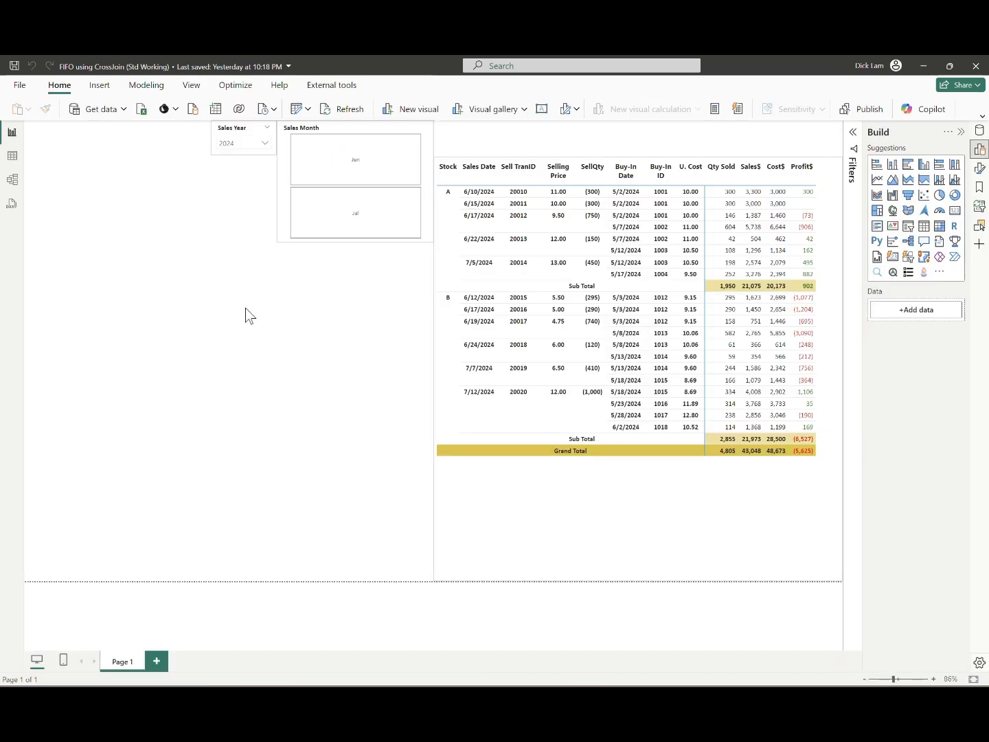
Step: Insert a matrix visual on Page 1 below the Sales Month slicer, stretching it down to the page edge and widening it leftward past the slicers
{"action": "left_click", "coordinate": [100, 85]}
{"action": "left_click", "coordinate": [104, 111]}
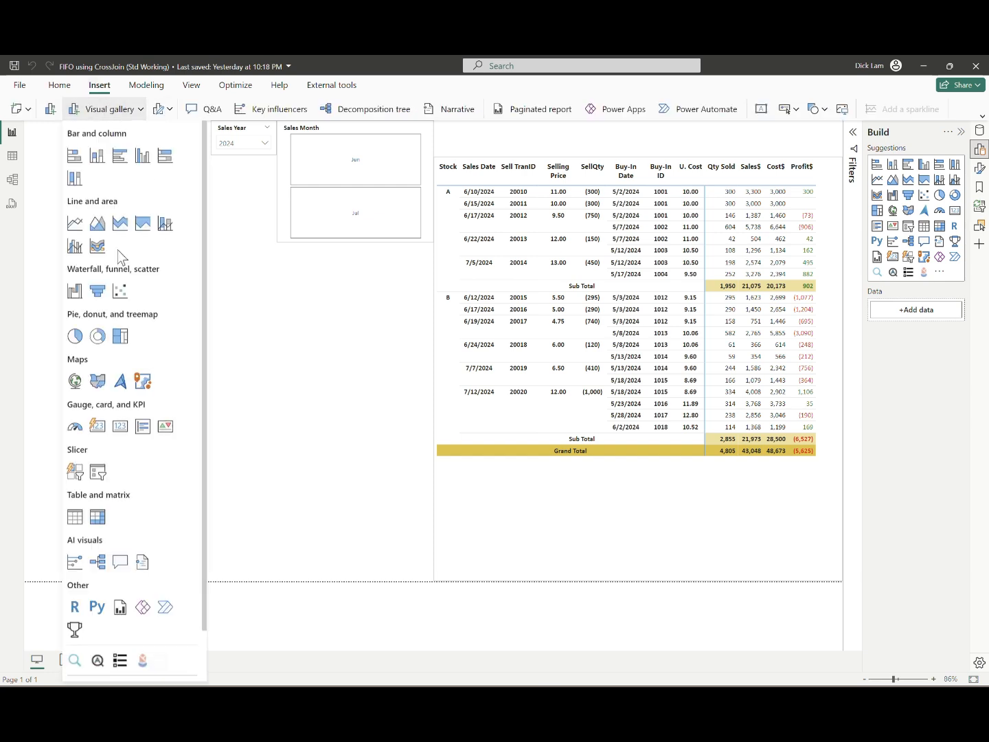
{"action": "left_click", "coordinate": [101, 520]}
{"action": "left_click_drag", "start_coordinate": [73, 150], "coordinate": [322, 273]}
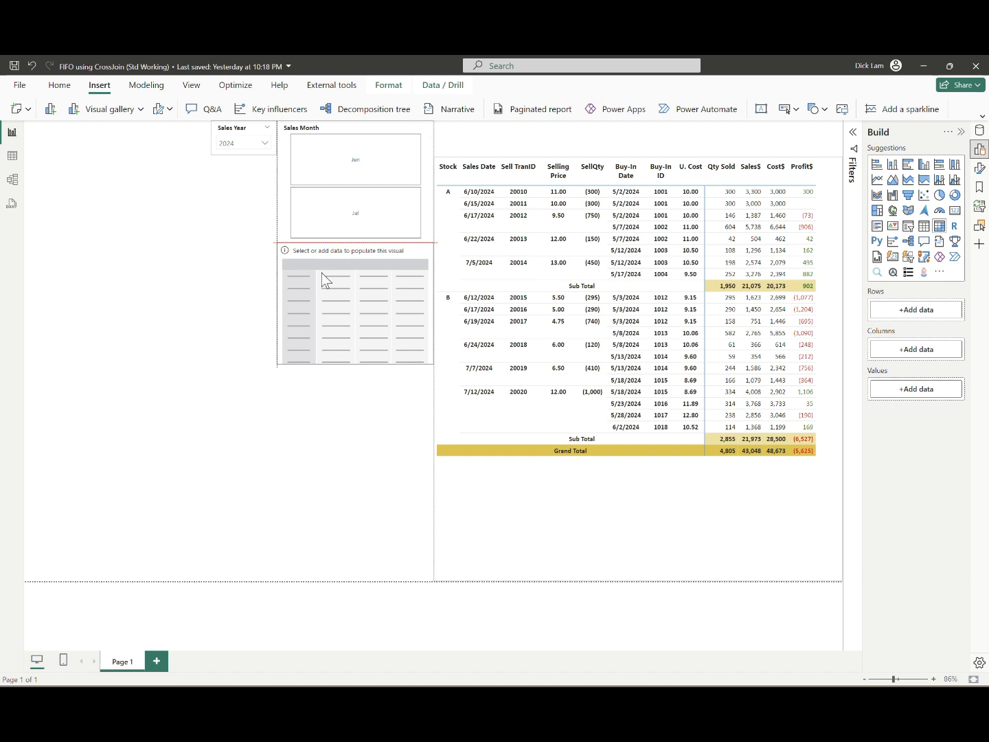
{"action": "left_click_drag", "start_coordinate": [353, 364], "coordinate": [348, 583]}
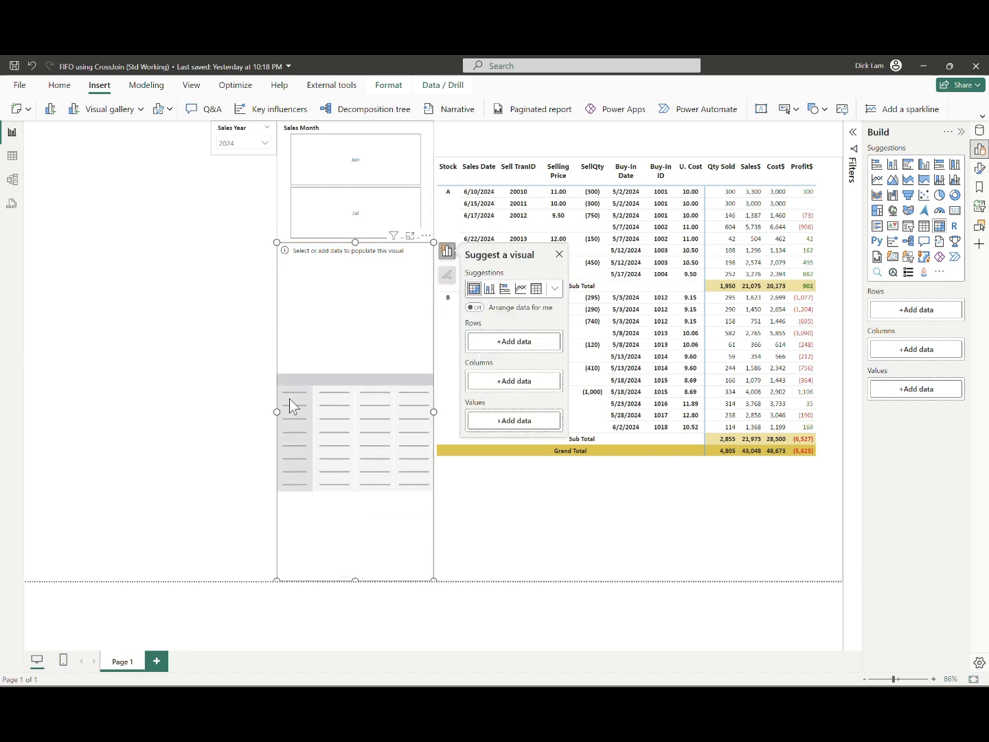
{"action": "left_click_drag", "start_coordinate": [276, 410], "coordinate": [191, 412]}
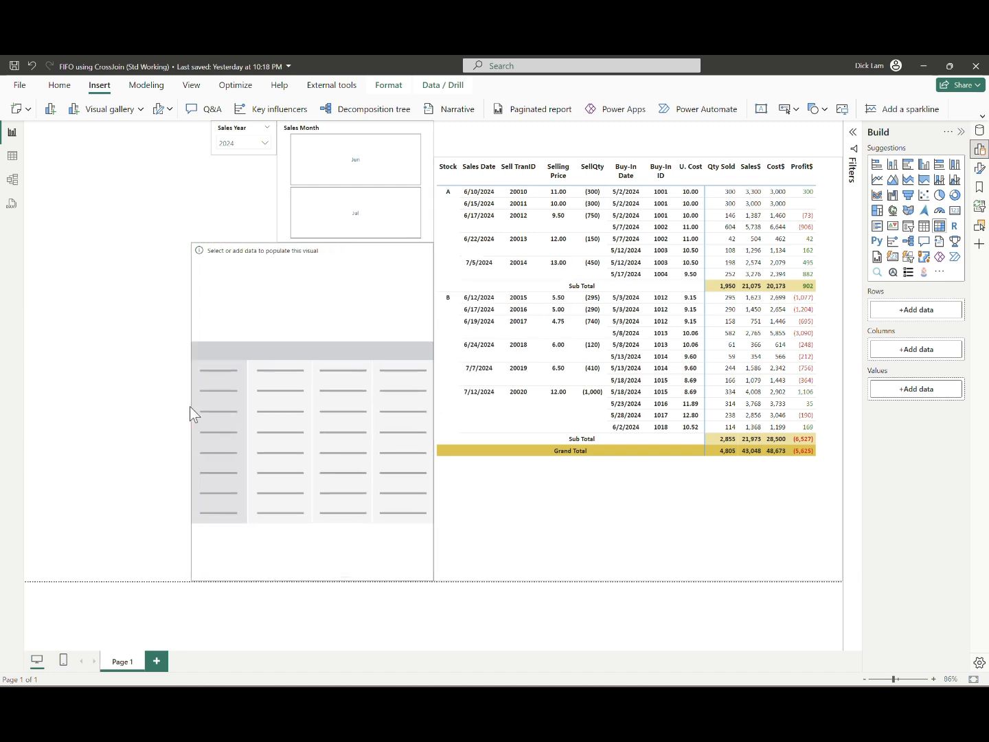
{"action": "left_click", "coordinate": [93, 340]}
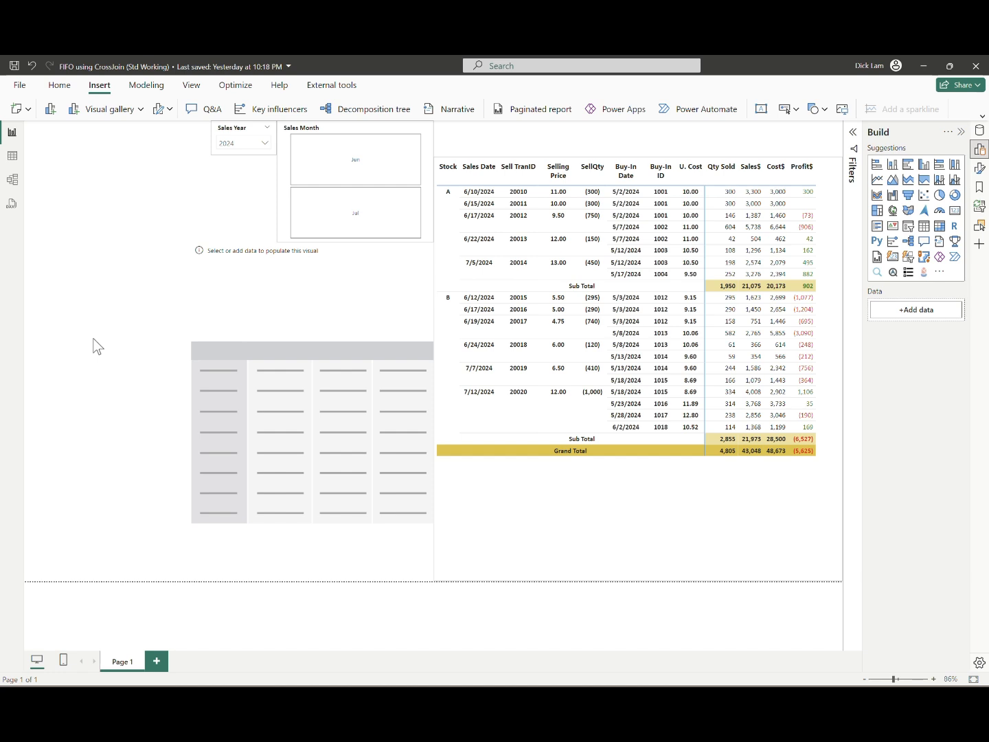
{"action": "left_click", "coordinate": [378, 165]}
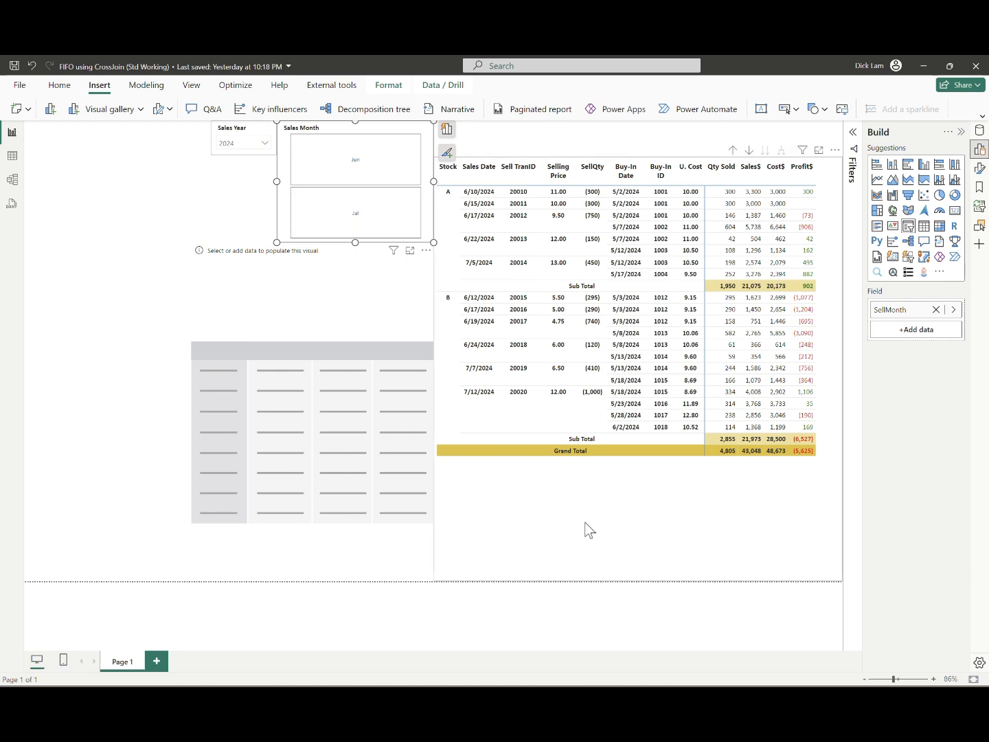
{"action": "left_click", "coordinate": [250, 223]}
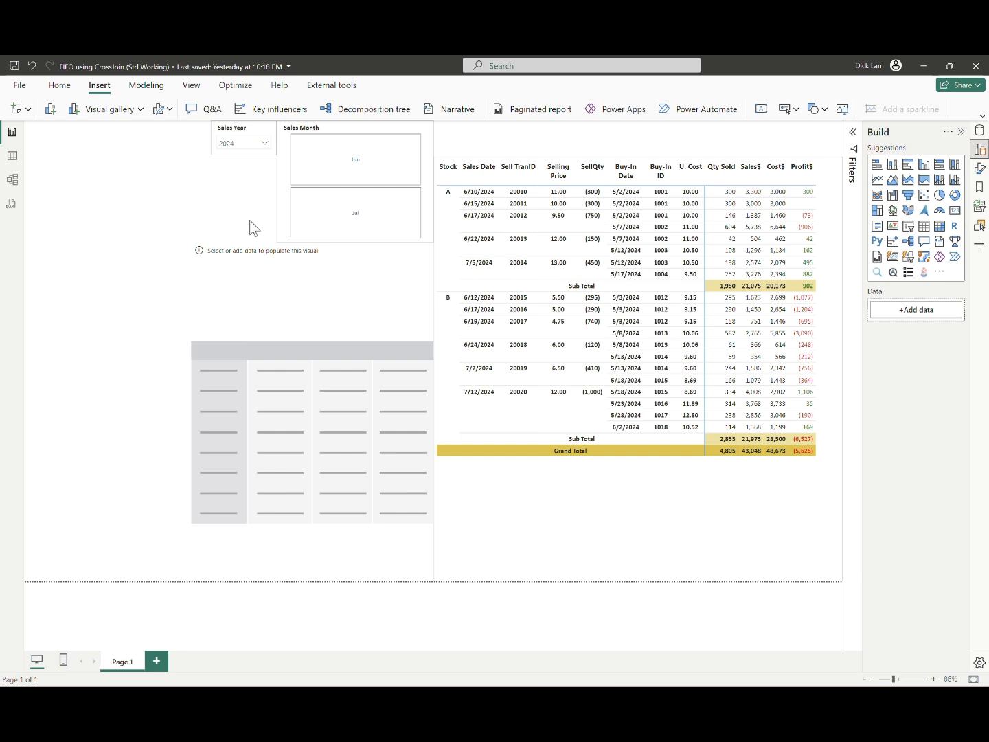
Step: Select the empty matrix and set the default summarization of StockBalance's BuyID and BuyPrice to Don't summarize
{"action": "left_click", "coordinate": [979, 131]}
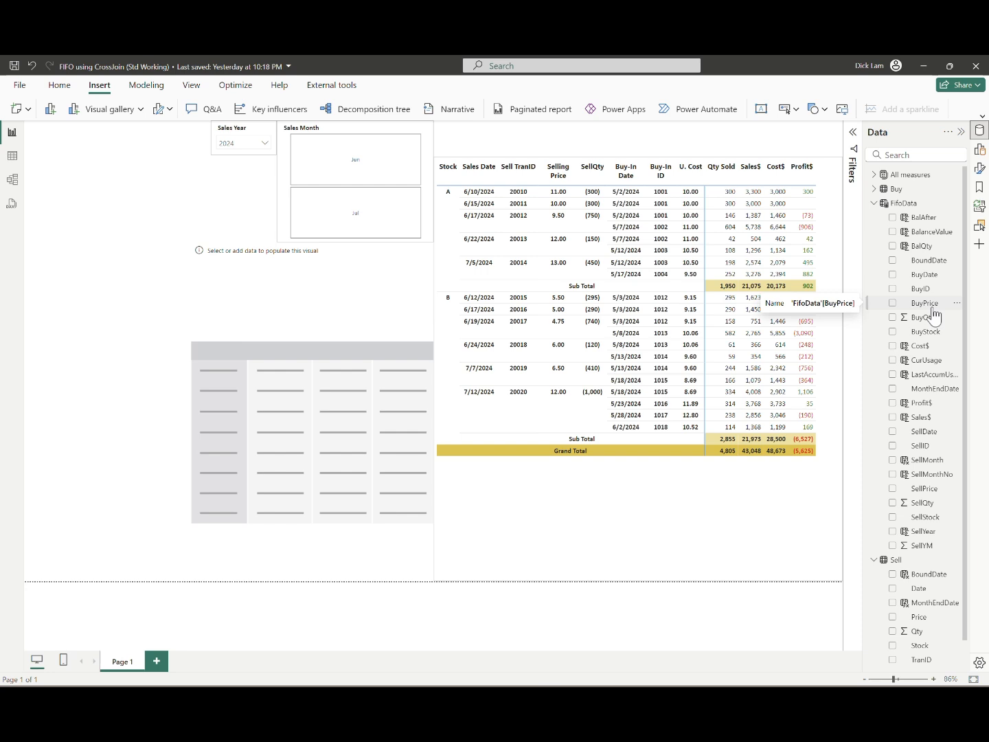
{"action": "left_click", "coordinate": [285, 371]}
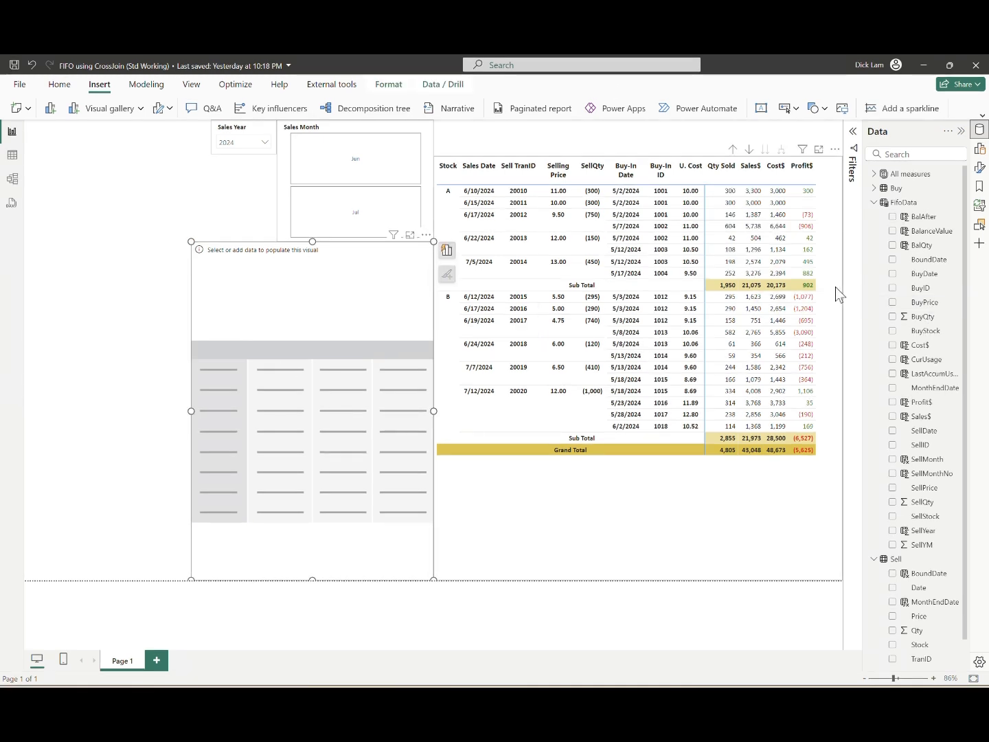
{"action": "left_click", "coordinate": [874, 203]}
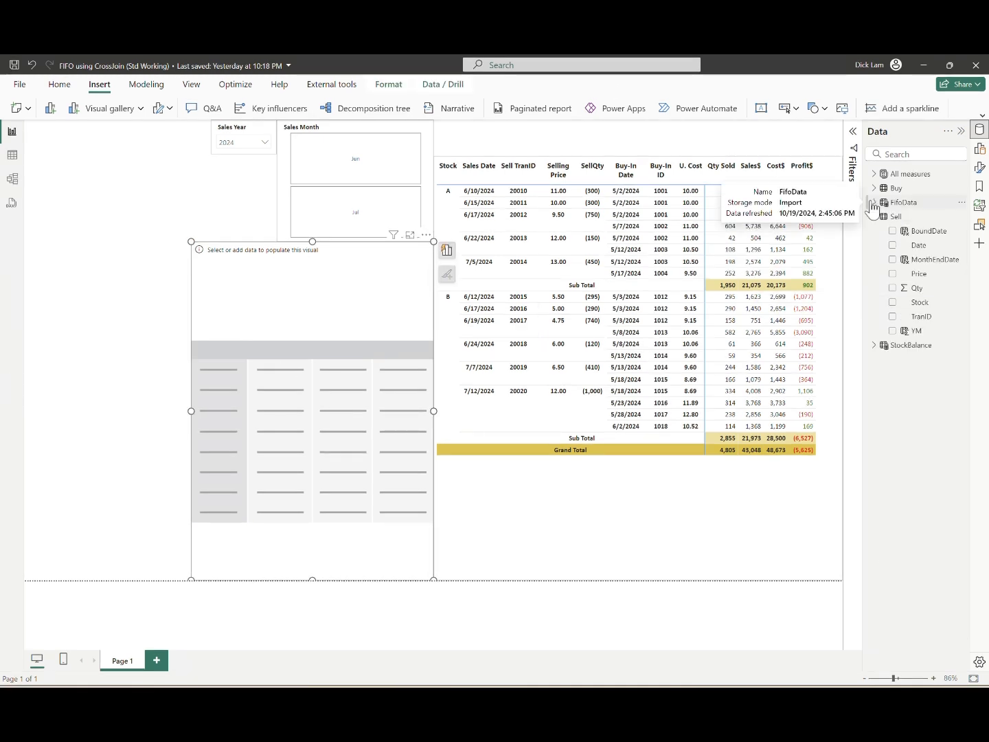
{"action": "left_click", "coordinate": [874, 344]}
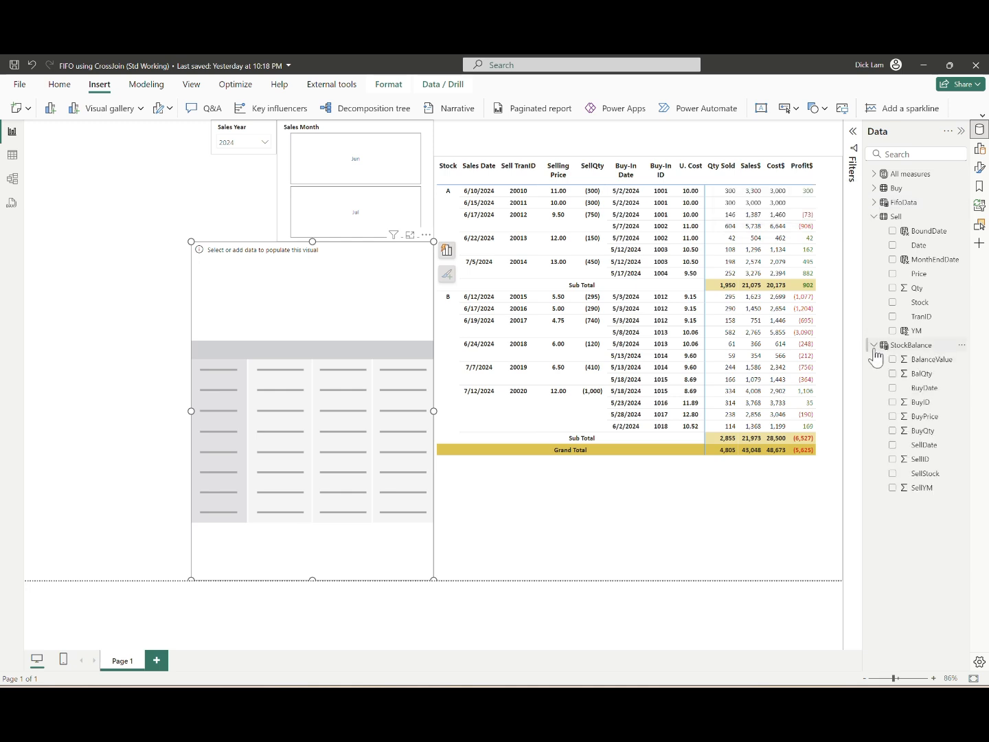
{"action": "left_click", "coordinate": [920, 402]}
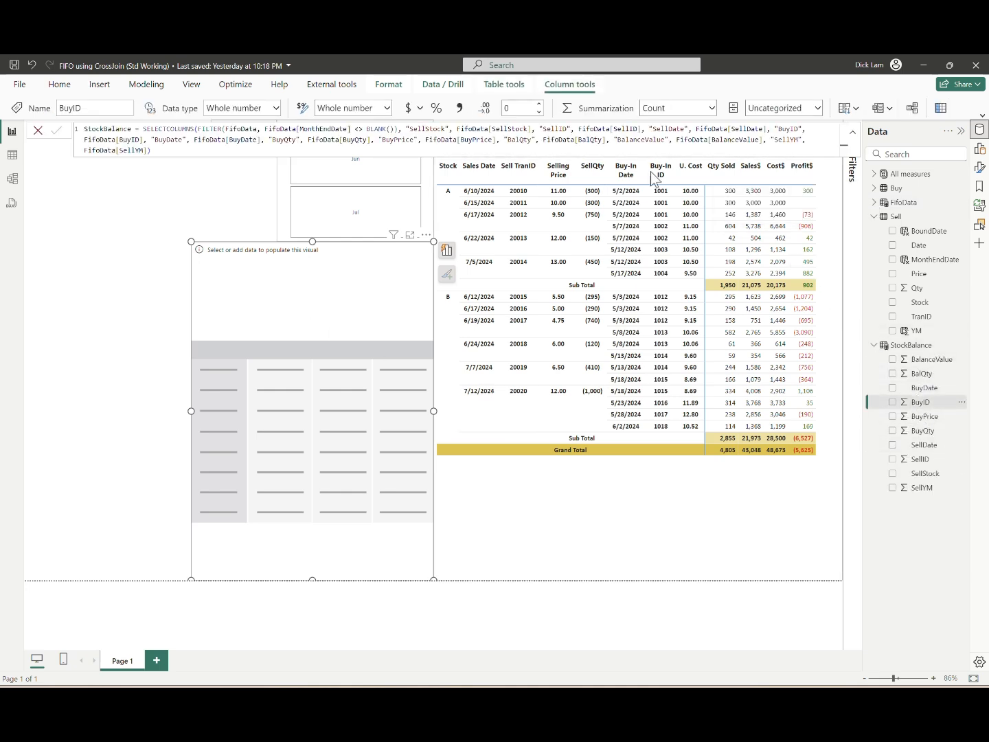
{"action": "left_click", "coordinate": [712, 108]}
{"action": "left_click", "coordinate": [684, 128]}
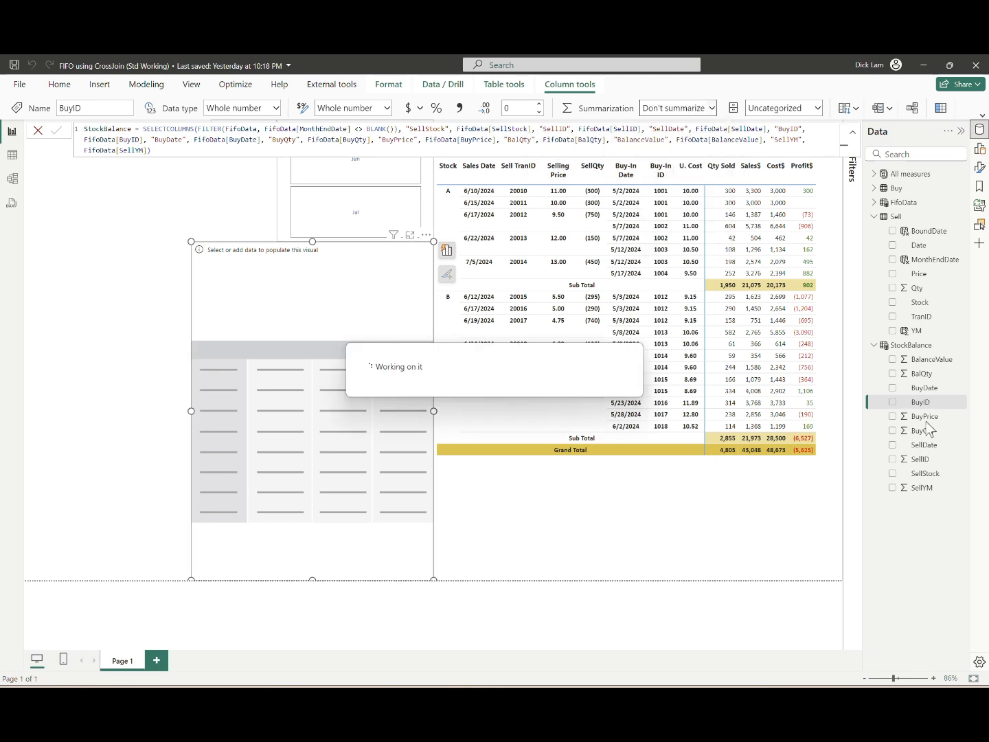
{"action": "left_click", "coordinate": [923, 416]}
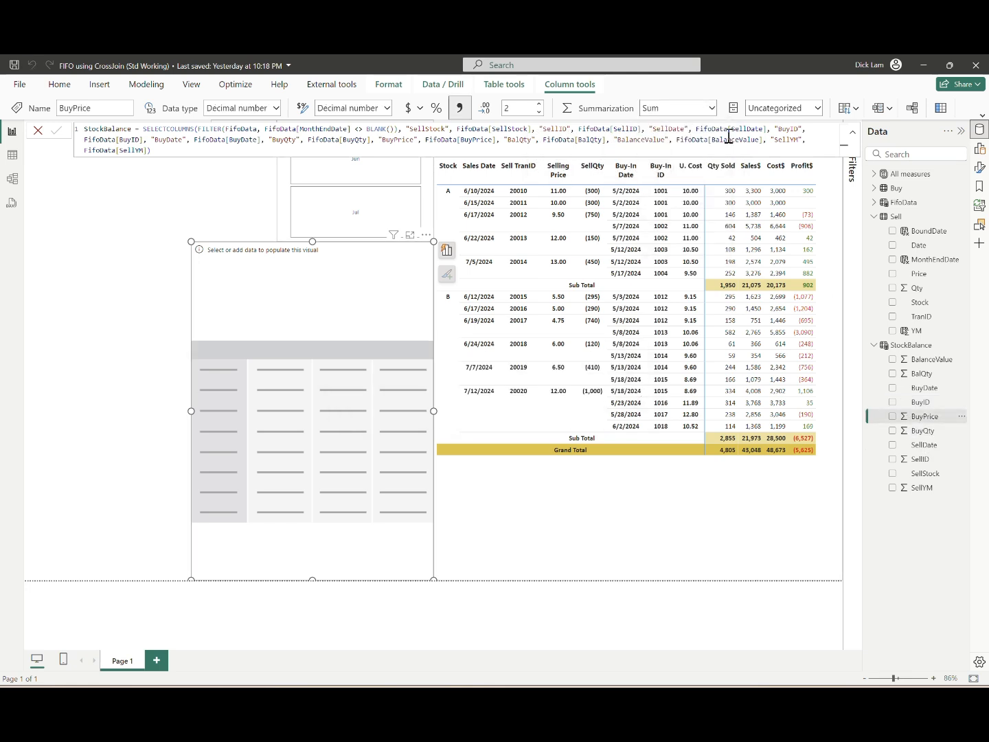
{"action": "left_click", "coordinate": [708, 109]}
{"action": "left_click", "coordinate": [680, 128]}
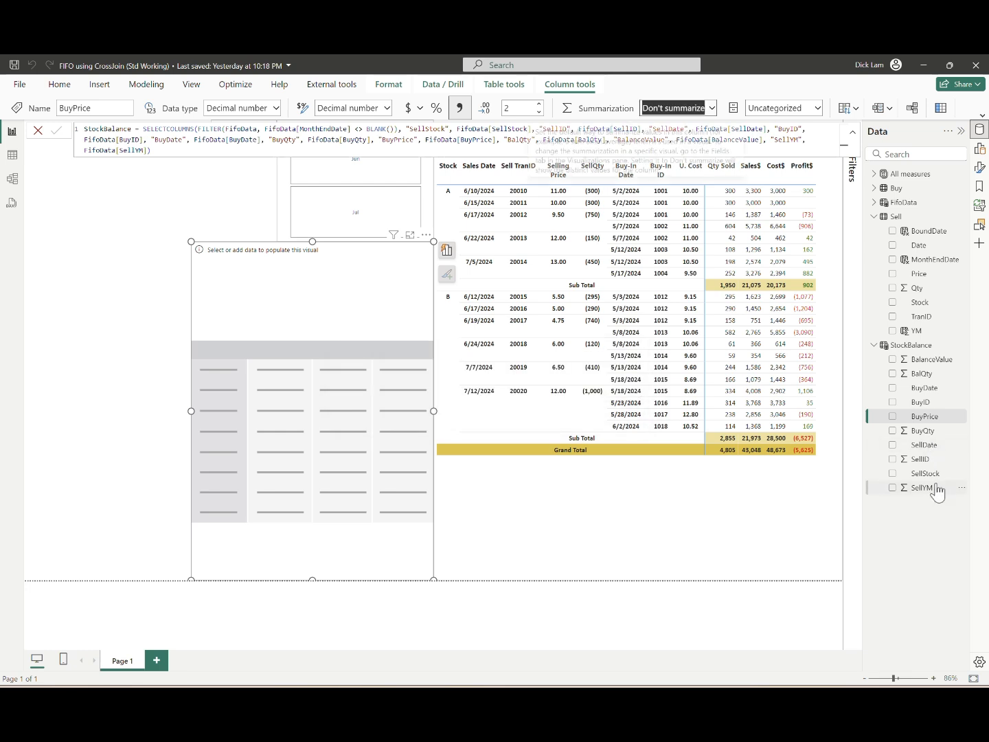
Step: Set the default summarization of StockBalance's SellID and SellYM columns to Don't summarize
{"action": "left_click", "coordinate": [920, 459]}
{"action": "left_click", "coordinate": [711, 108]}
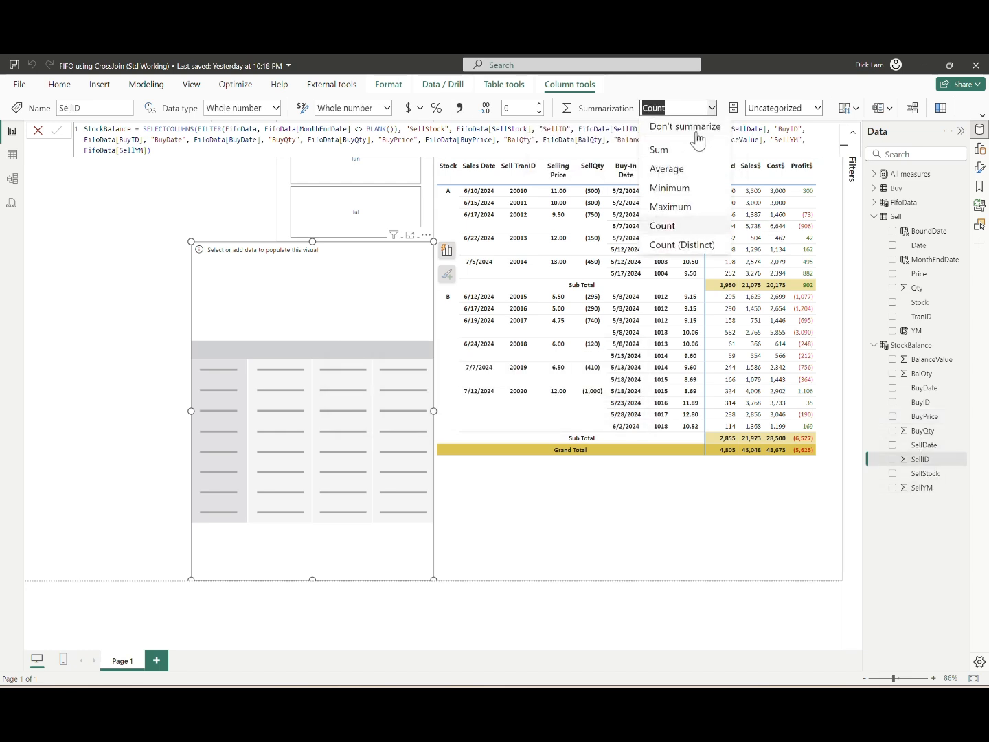
{"action": "left_click", "coordinate": [690, 127]}
{"action": "left_click", "coordinate": [921, 488]}
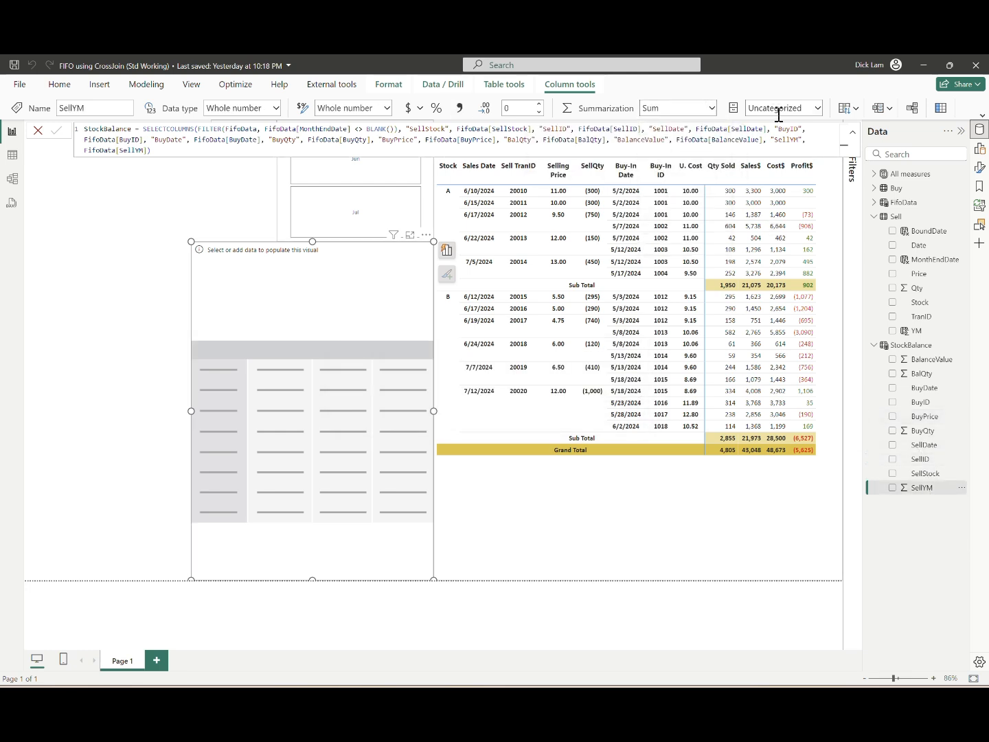
{"action": "left_click", "coordinate": [711, 107]}
{"action": "left_click", "coordinate": [680, 127]}
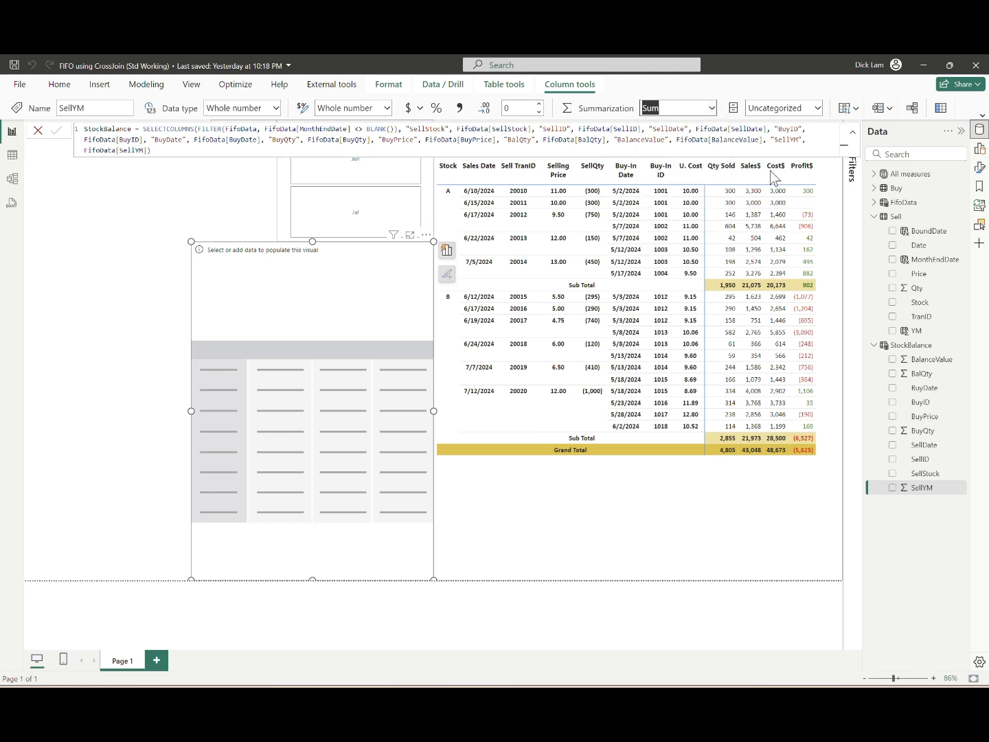
Step: Fill the new matrix from StockBalance with SellStock, SellDate, SellID and BuyPrice as rows and BalQty as values
{"action": "left_click", "coordinate": [979, 148]}
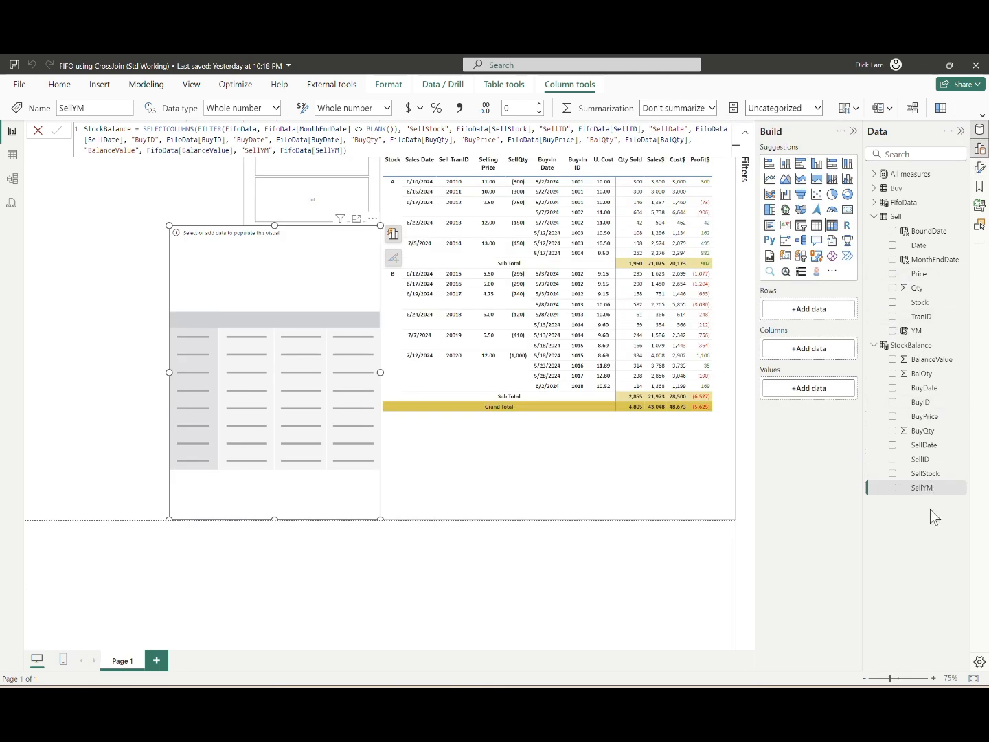
{"action": "left_click_drag", "start_coordinate": [922, 473], "coordinate": [816, 311]}
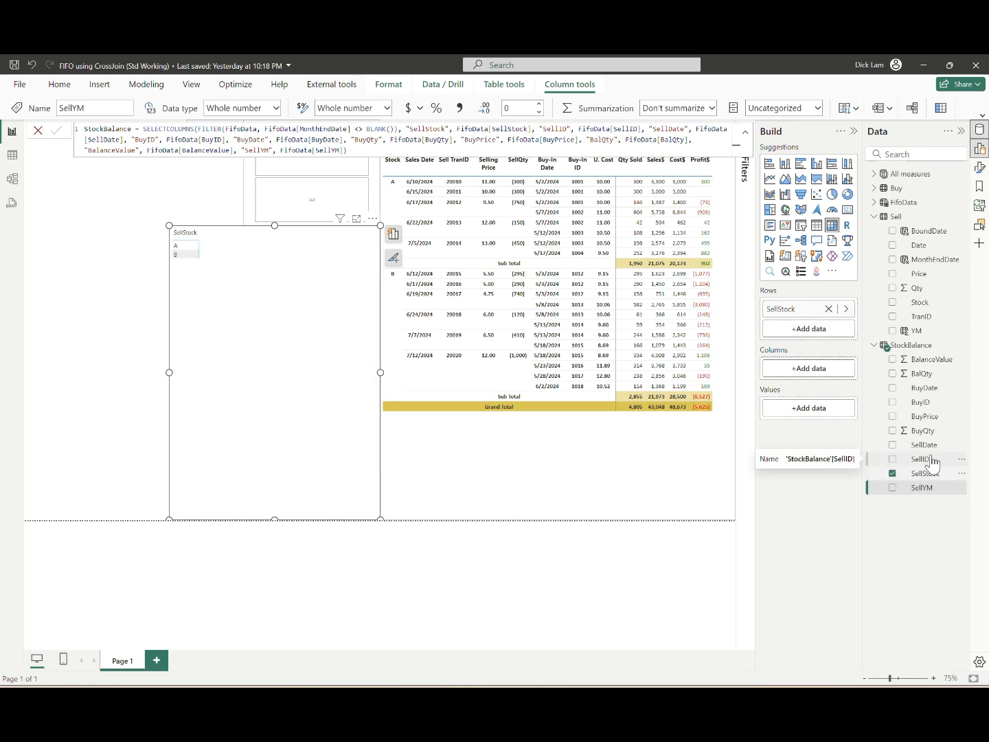
{"action": "left_click_drag", "start_coordinate": [938, 464], "coordinate": [830, 332]}
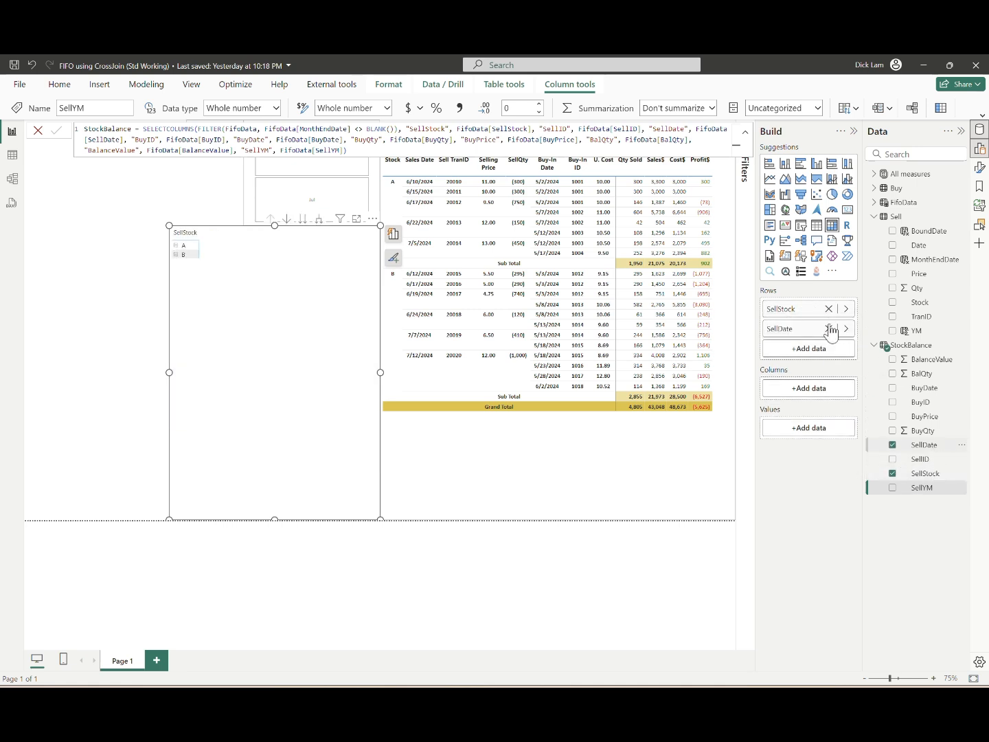
{"action": "left_click_drag", "start_coordinate": [927, 460], "coordinate": [824, 348]}
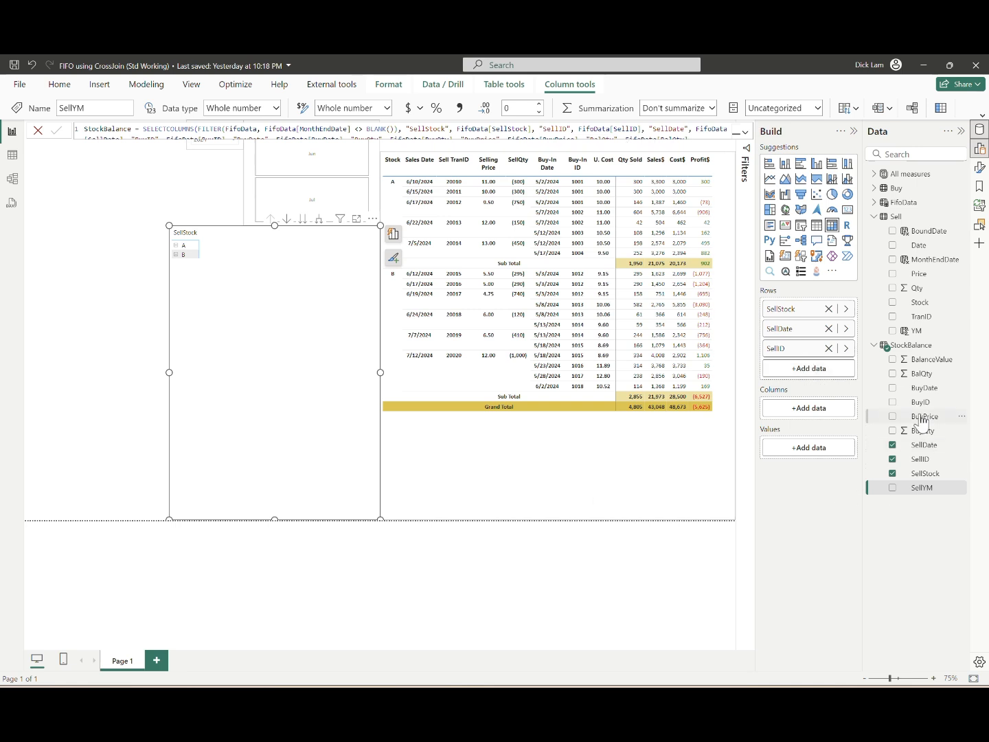
{"action": "left_click_drag", "start_coordinate": [920, 416], "coordinate": [807, 368]}
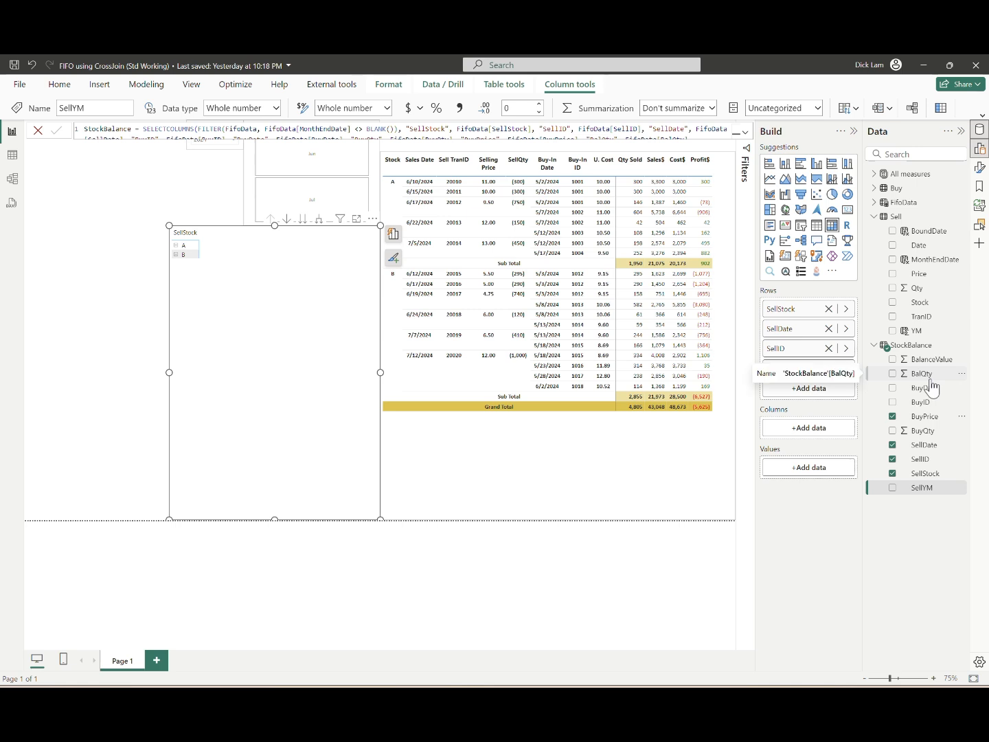
{"action": "left_click_drag", "start_coordinate": [930, 383], "coordinate": [885, 394]}
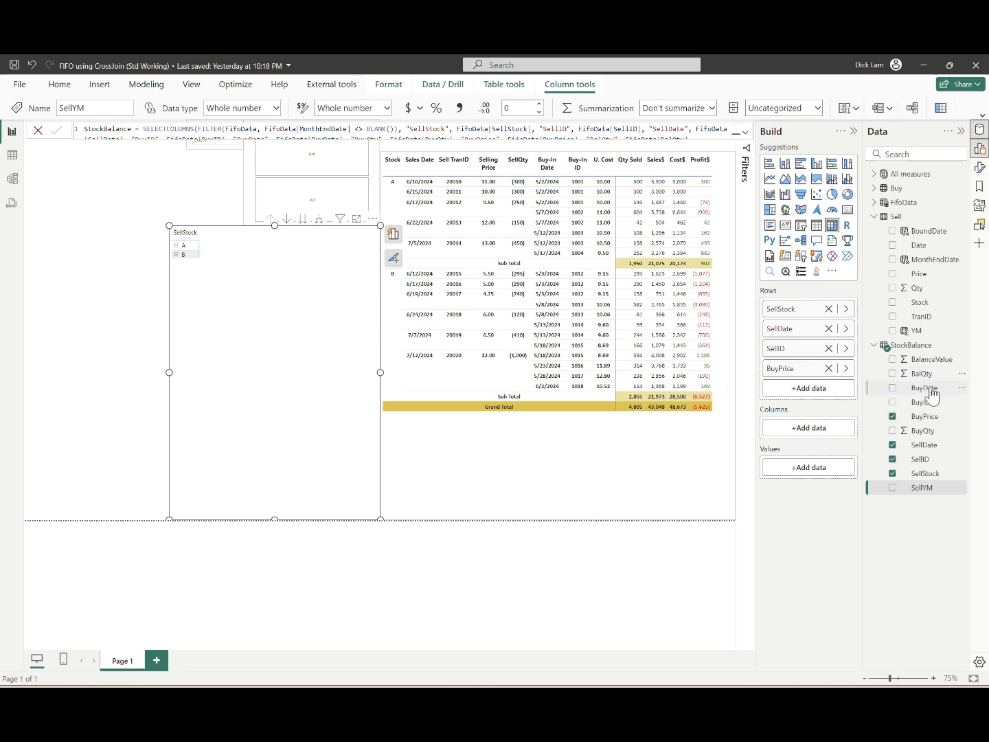
{"action": "left_click_drag", "start_coordinate": [922, 375], "coordinate": [832, 473]}
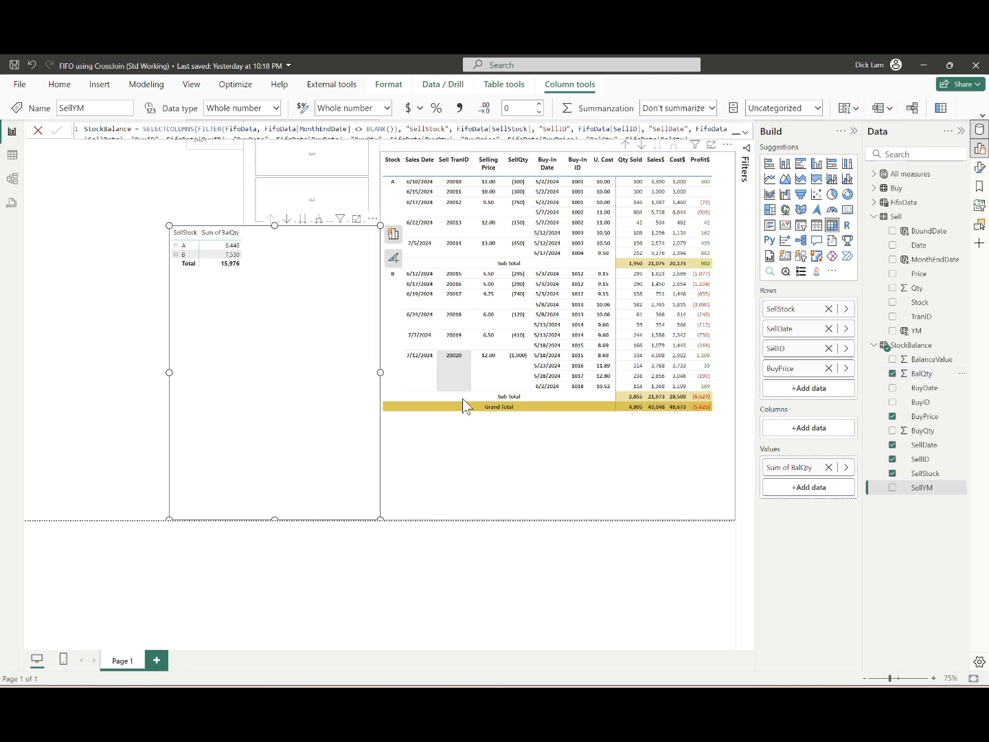
Step: Expand the stock balance matrix's row hierarchy through all levels down to BuyPrice
{"action": "left_click", "coordinate": [319, 219]}
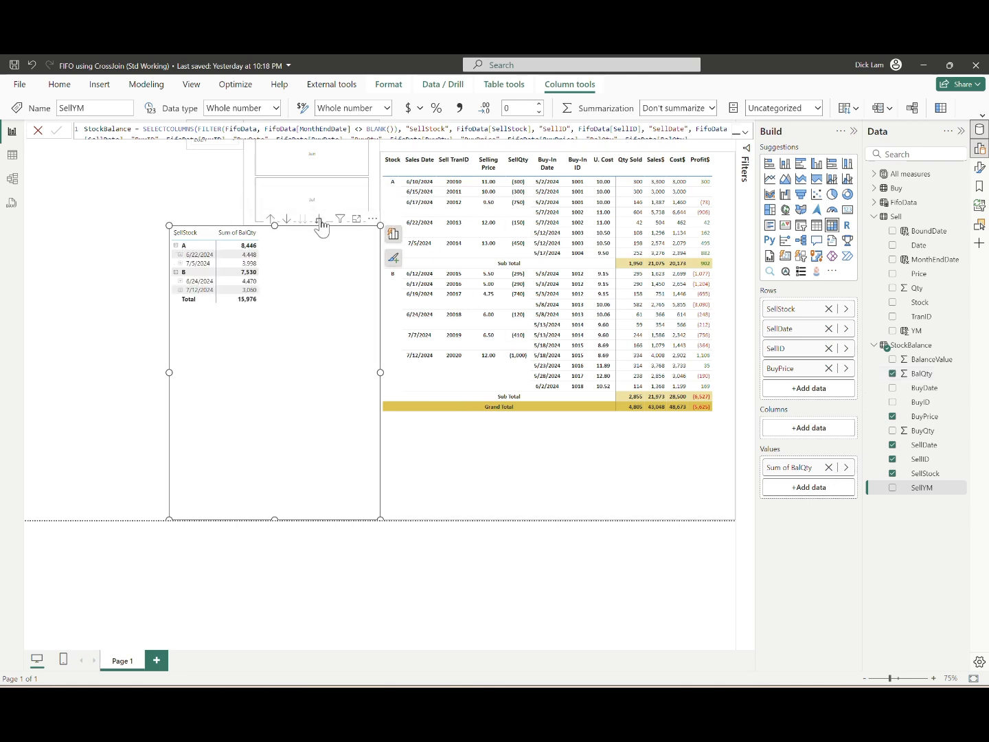
{"action": "left_click", "coordinate": [319, 219]}
{"action": "left_click", "coordinate": [320, 219]}
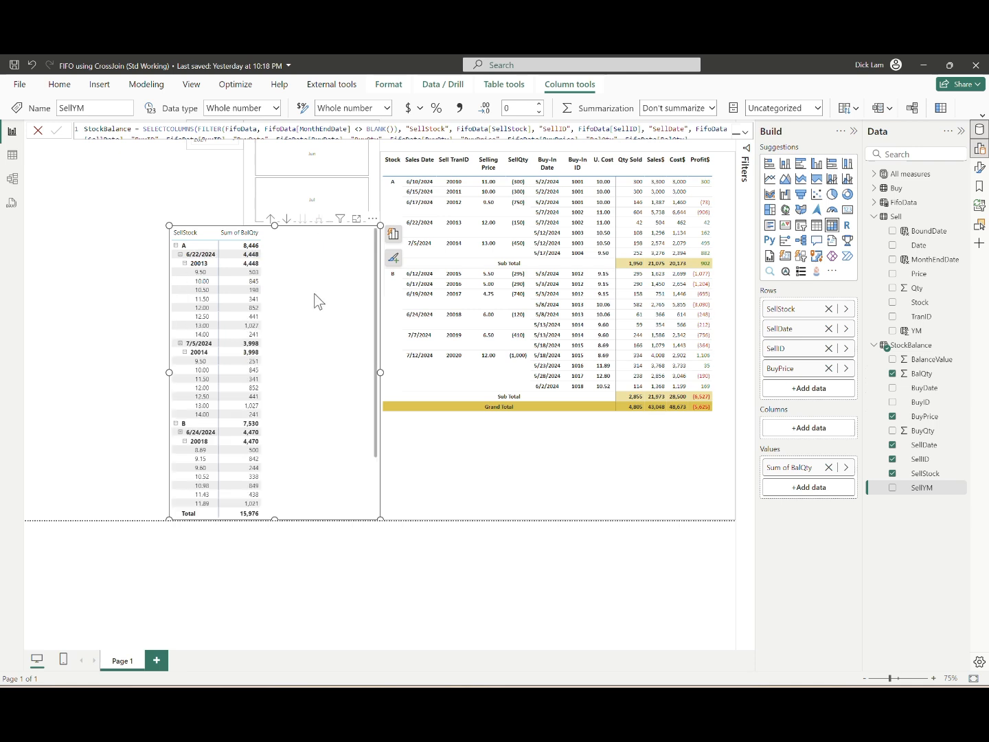
Step: Set the stock balance matrix's layout to Tabular and turn off the +/- icons of its row headers
{"action": "left_click", "coordinate": [979, 168]}
{"action": "left_click", "coordinate": [886, 252]}
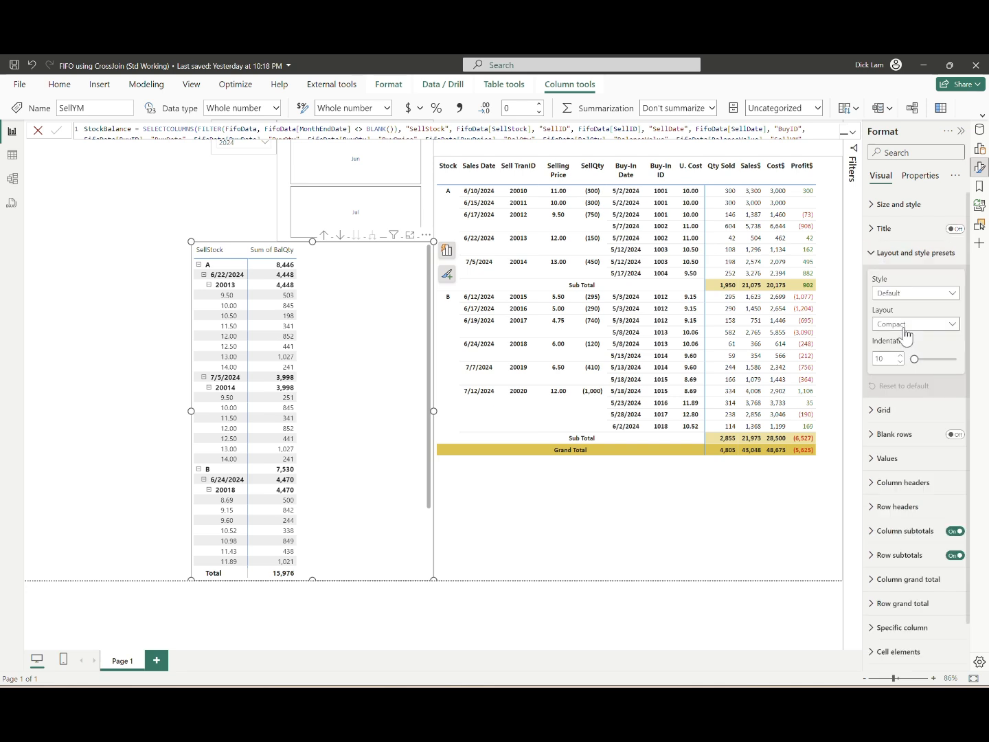
{"action": "left_click", "coordinate": [910, 324]}
{"action": "left_click", "coordinate": [893, 366]}
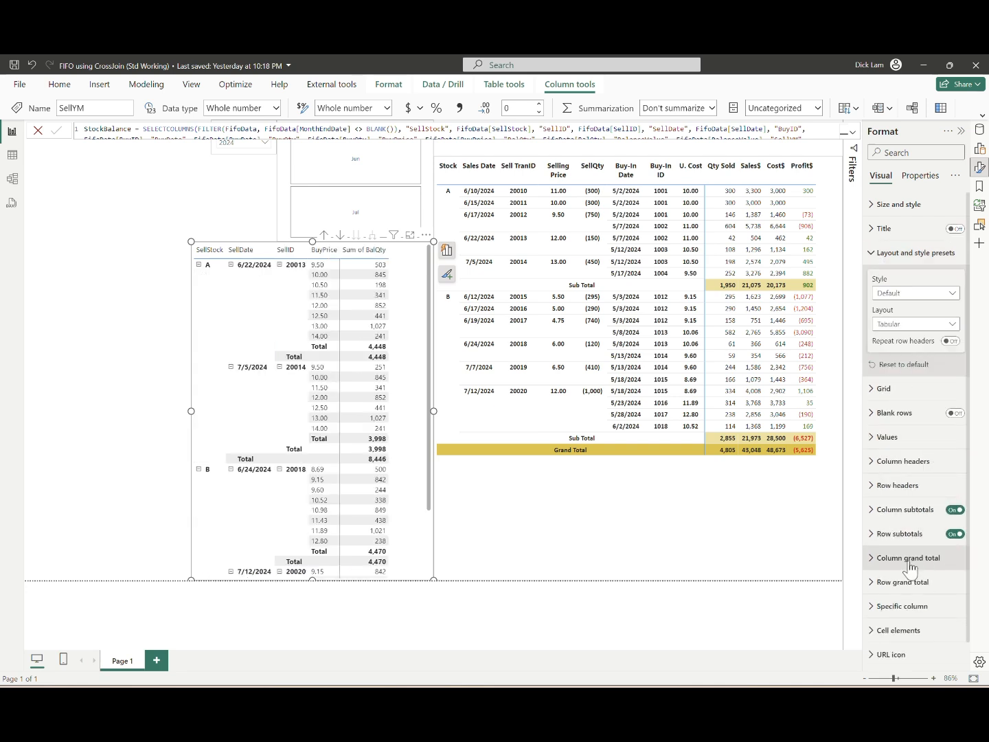
{"action": "left_click", "coordinate": [887, 486]}
{"action": "scroll", "coordinate": [935, 594], "scroll_direction": "down", "scroll_amount": 3}
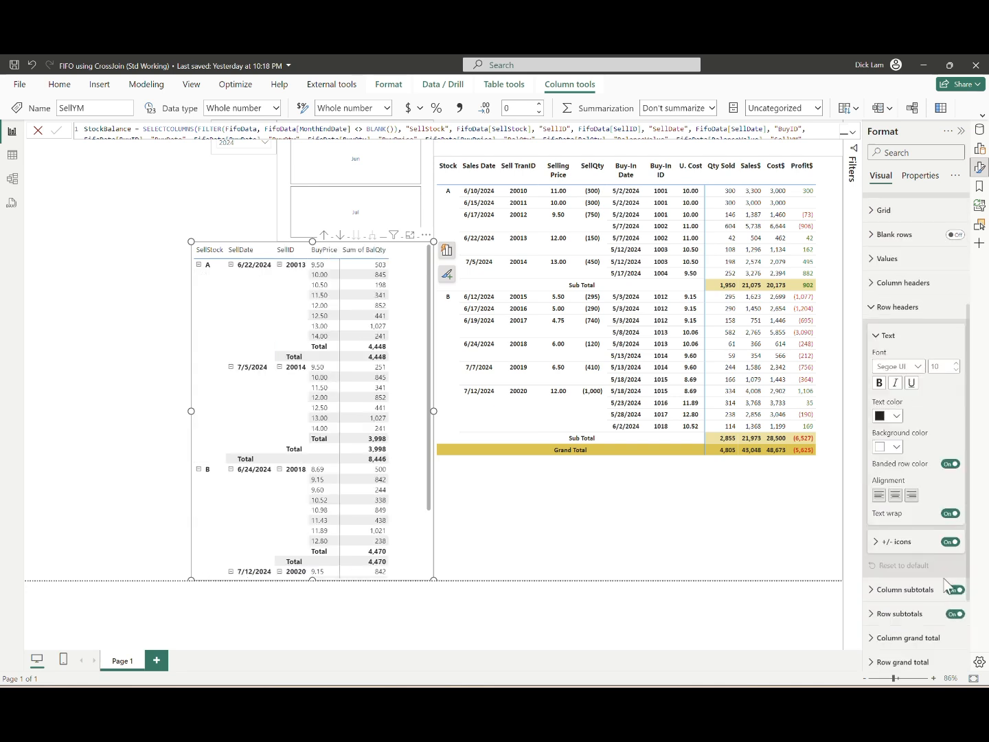
{"action": "left_click", "coordinate": [950, 541]}
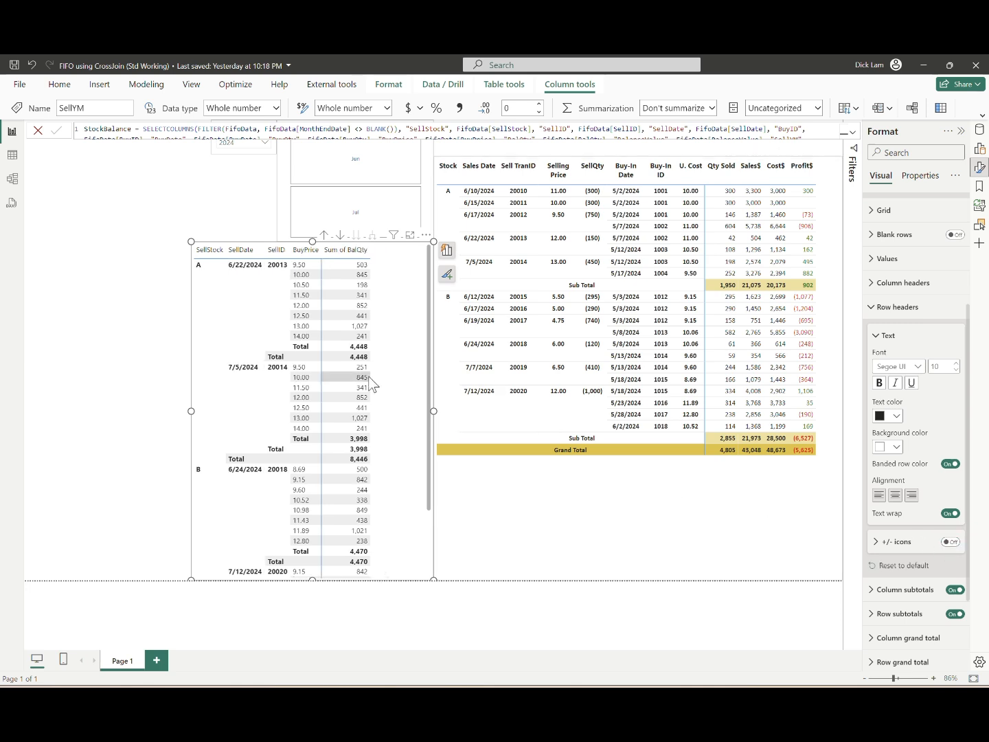
{"action": "scroll", "coordinate": [917, 321], "scroll_direction": "up", "scroll_amount": 3}
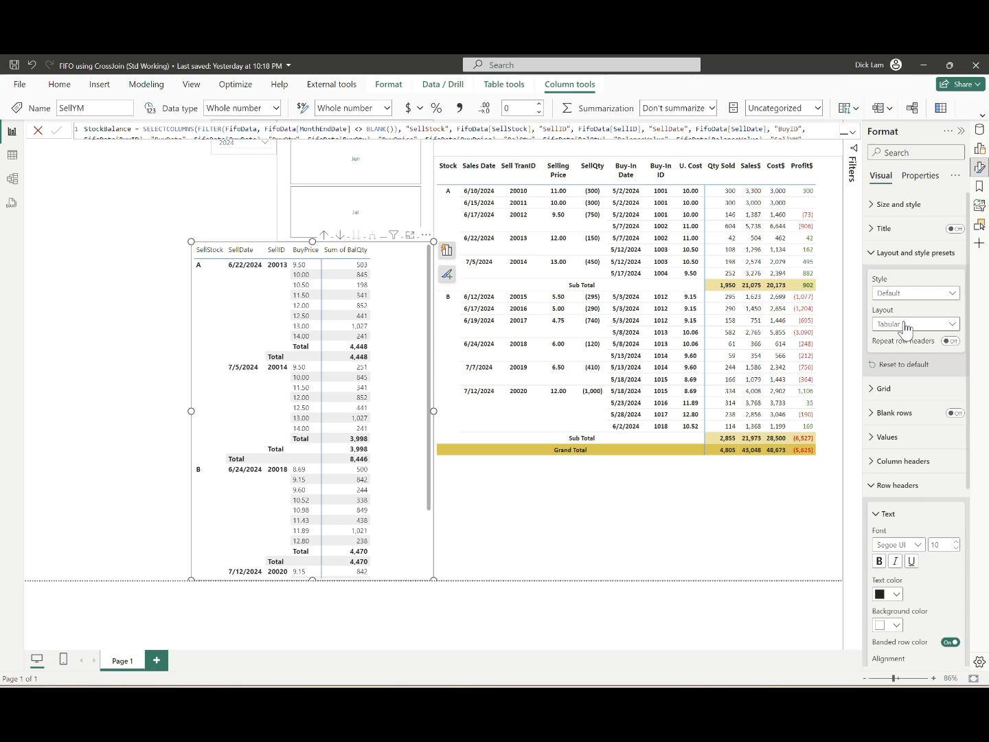
Step: Try the Minimal style preset on the stock balance matrix, and restore the Default style
{"action": "left_click", "coordinate": [914, 292]}
{"action": "left_click", "coordinate": [892, 334]}
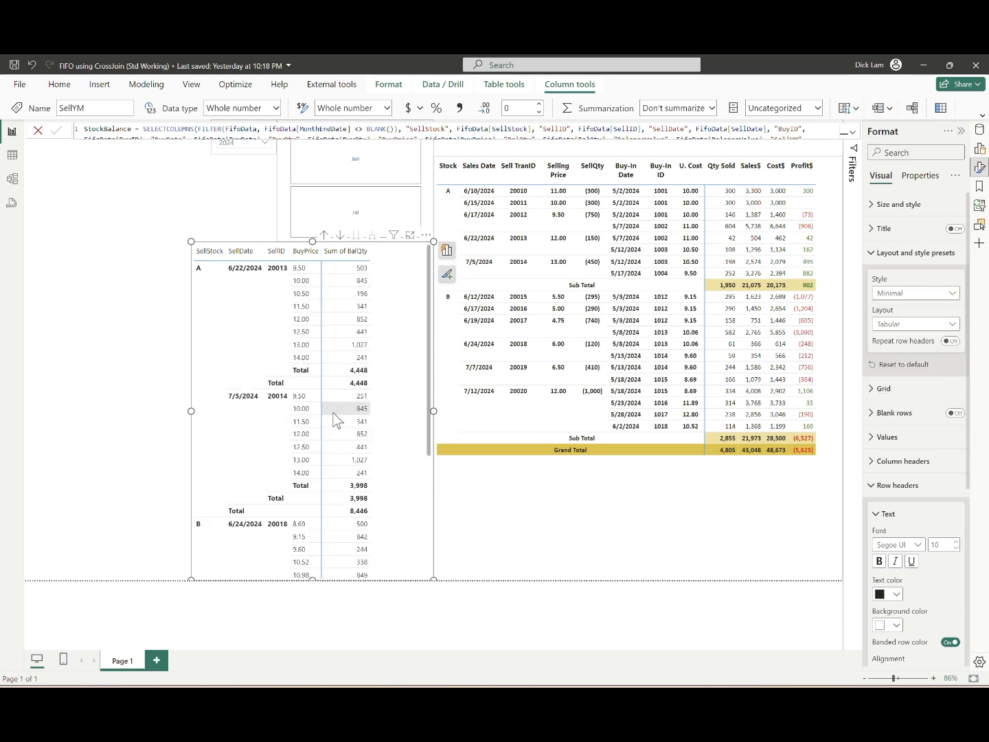
{"action": "left_click", "coordinate": [915, 294]}
{"action": "left_click", "coordinate": [913, 308]}
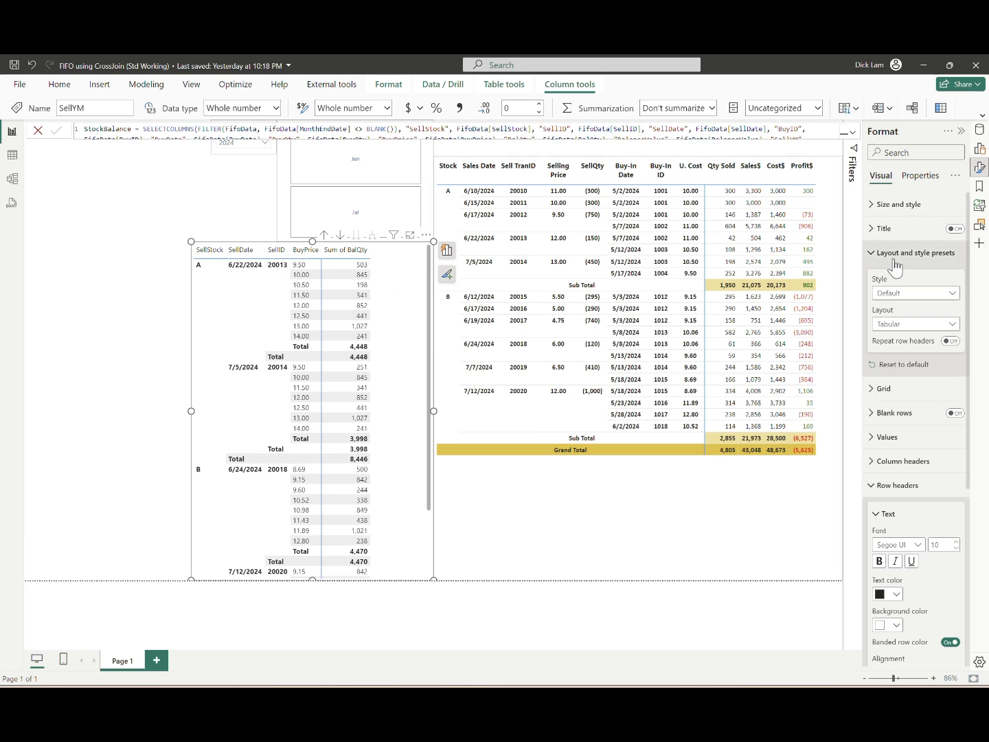
Step: Add StockBalance's BalanceValue to the values of the stock balance matrix
{"action": "left_click", "coordinate": [978, 150]}
{"action": "left_click", "coordinate": [979, 129]}
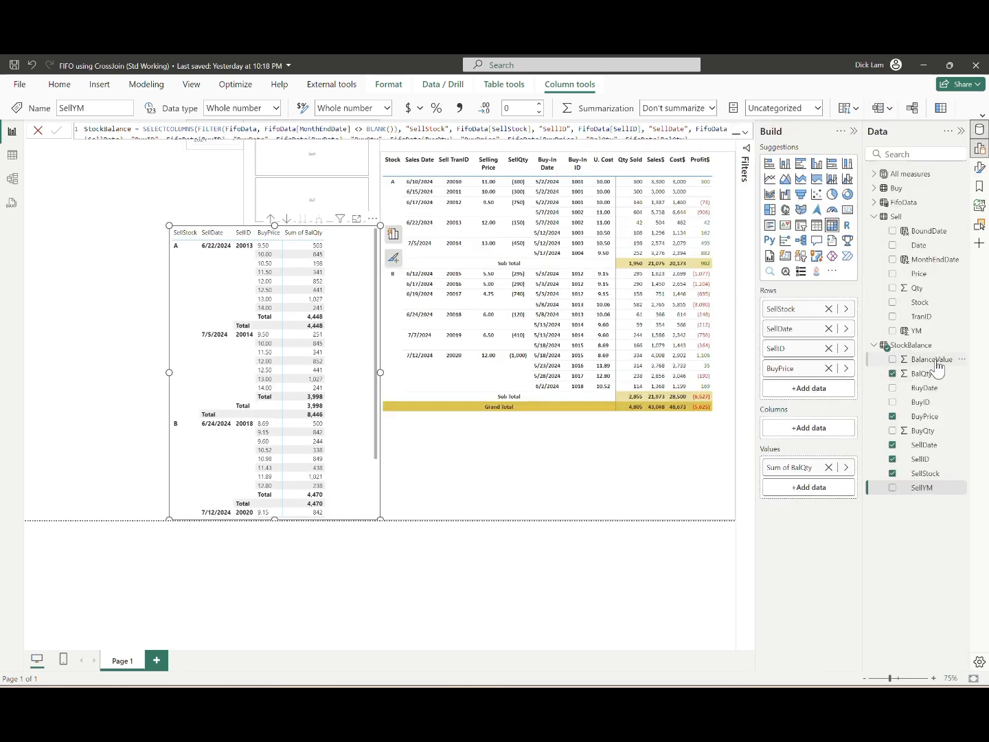
{"action": "left_click_drag", "start_coordinate": [930, 360], "coordinate": [824, 486]}
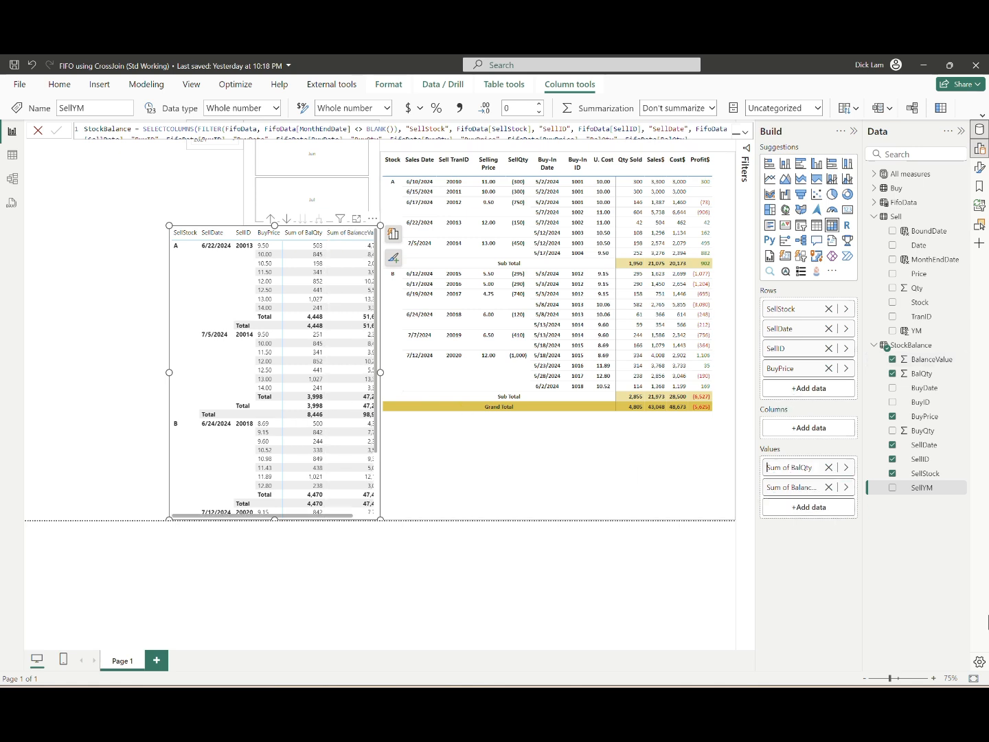
Step: Rename the Sum of BalQty value in the stock balance matrix to Inventory Qty
{"action": "key", "text": "Delete"}
{"action": "key", "text": "Delete"}
{"action": "key", "text": "Delete"}
{"action": "key", "text": "Delete"}
{"action": "key", "text": "Delete"}
{"action": "key", "text": "Delete"}
{"action": "key", "text": "Delete"}
{"action": "key", "text": "Right"}
{"action": "key", "text": "Right"}
{"action": "key", "text": "Right"}
{"action": "type", "text": "a"}
{"action": "key", "text": "ctrl+a"}
{"action": "type", "text": "Inventory Qty"}
{"action": "key", "text": "Return"}
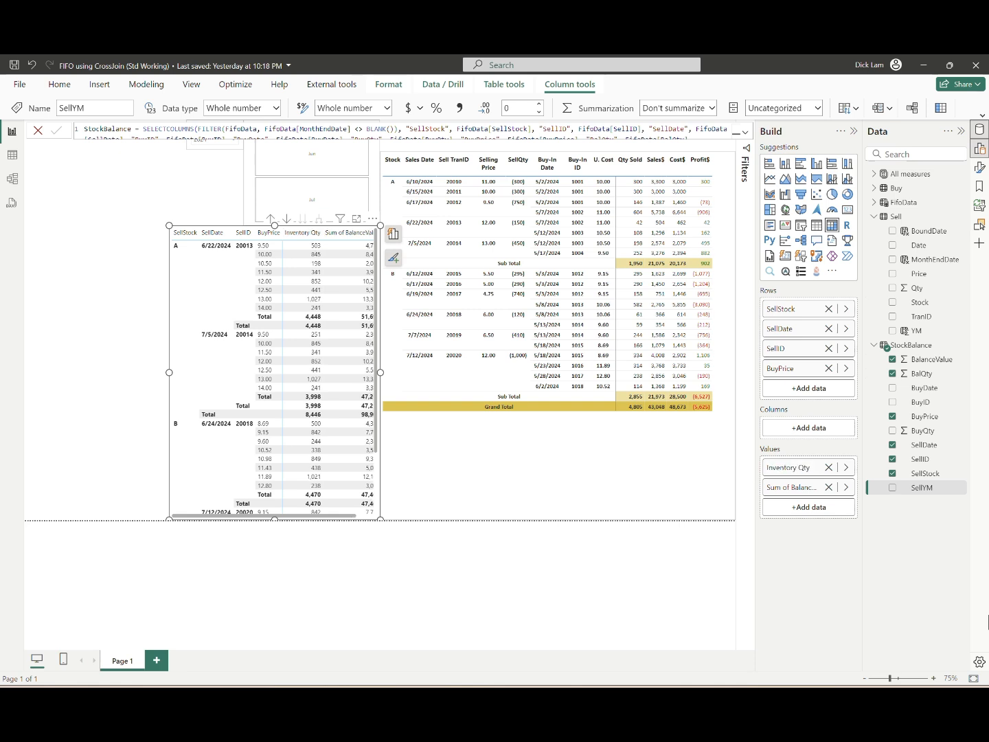
Step: Rename the Sum of BalanceValue value in the stock balance matrix to Inventory Value
{"action": "double_click", "coordinate": [805, 490]}
{"action": "key", "text": "Left"}
{"action": "key", "text": "Left"}
{"action": "key", "text": "Left"}
{"action": "key", "text": "Left"}
{"action": "key", "text": "Left"}
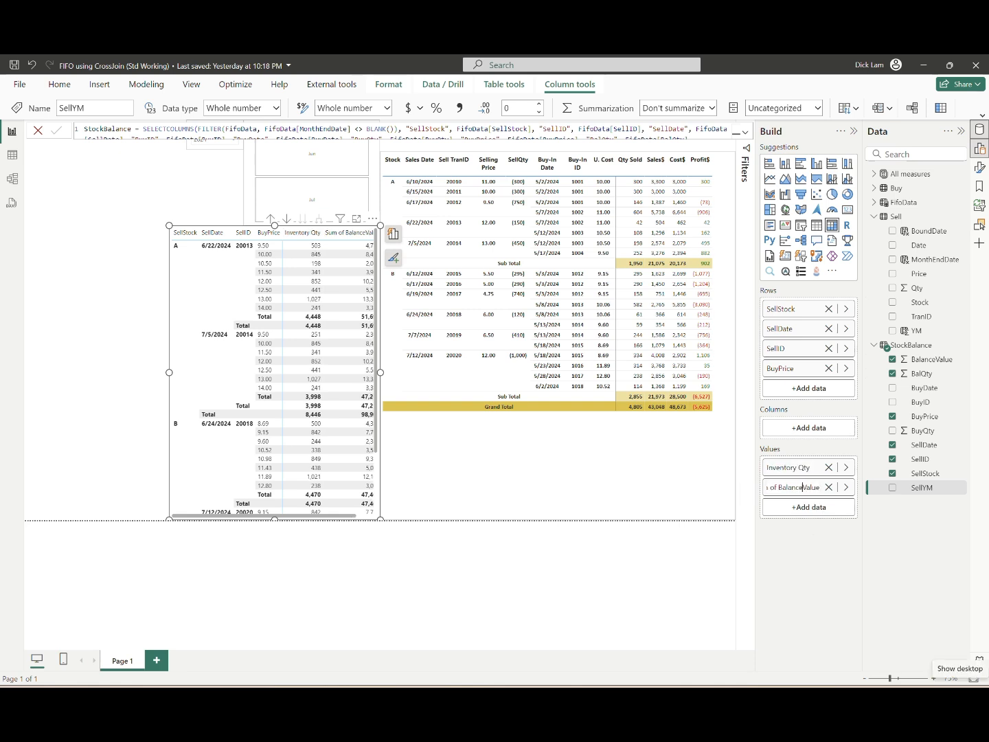
{"action": "key", "text": "shift+Home"}
{"action": "type", "text": "Inventory"}
{"action": "key", "text": "Return"}
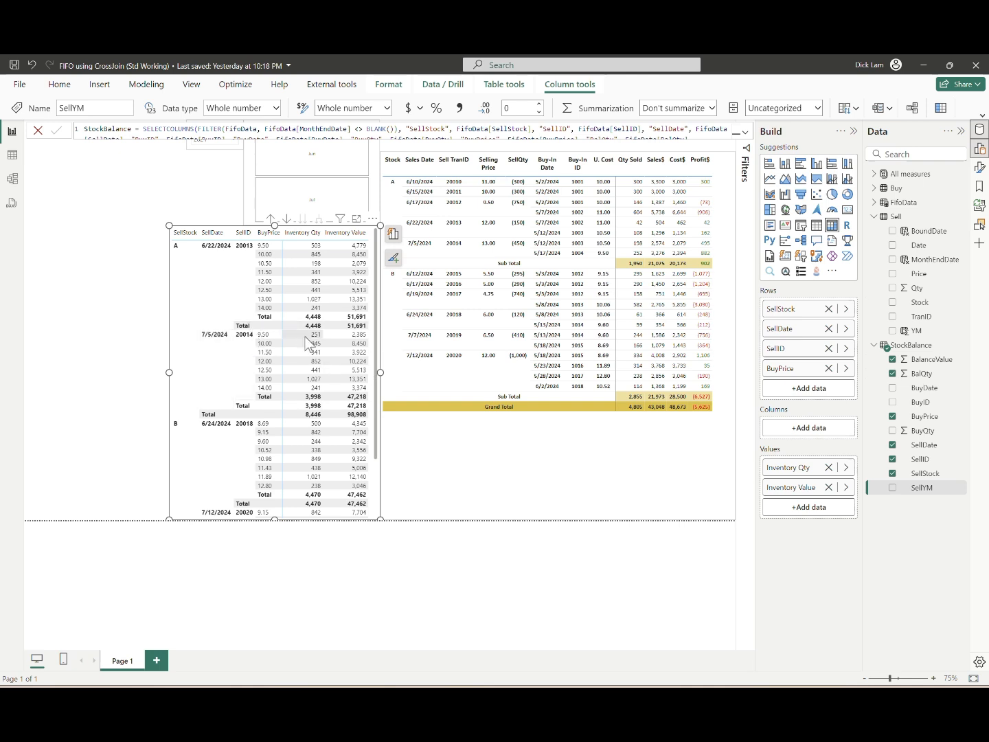
Step: Turn off the stock balance matrix's column subtotals and enable per-row-level settings for its row subtotals
{"action": "left_click", "coordinate": [979, 171]}
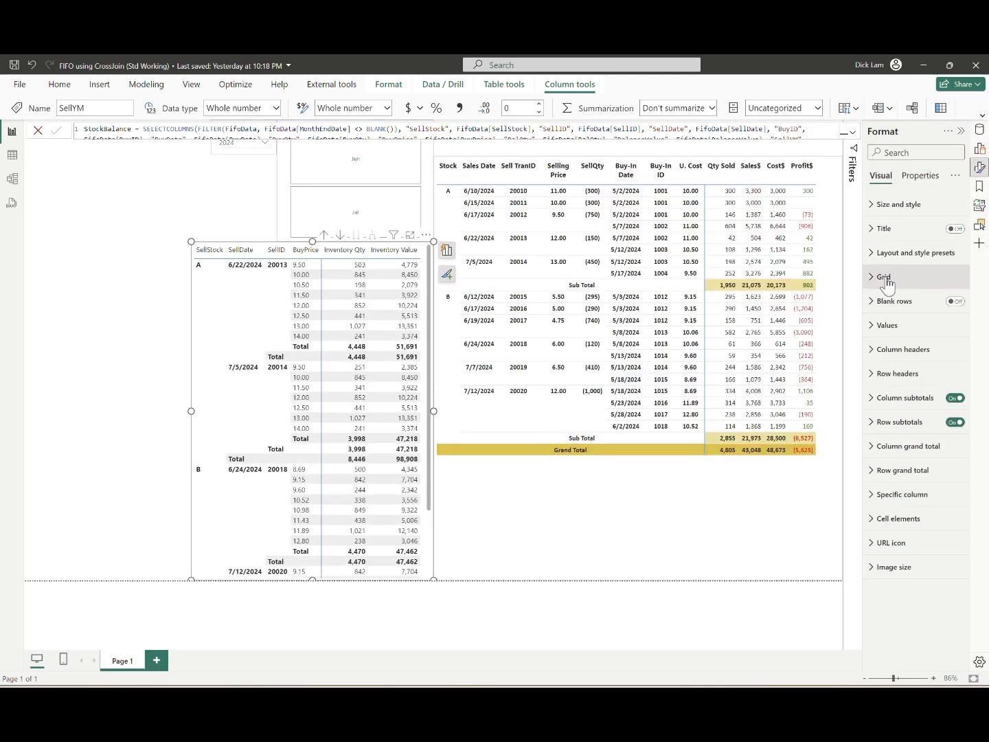
{"action": "left_click", "coordinate": [953, 398]}
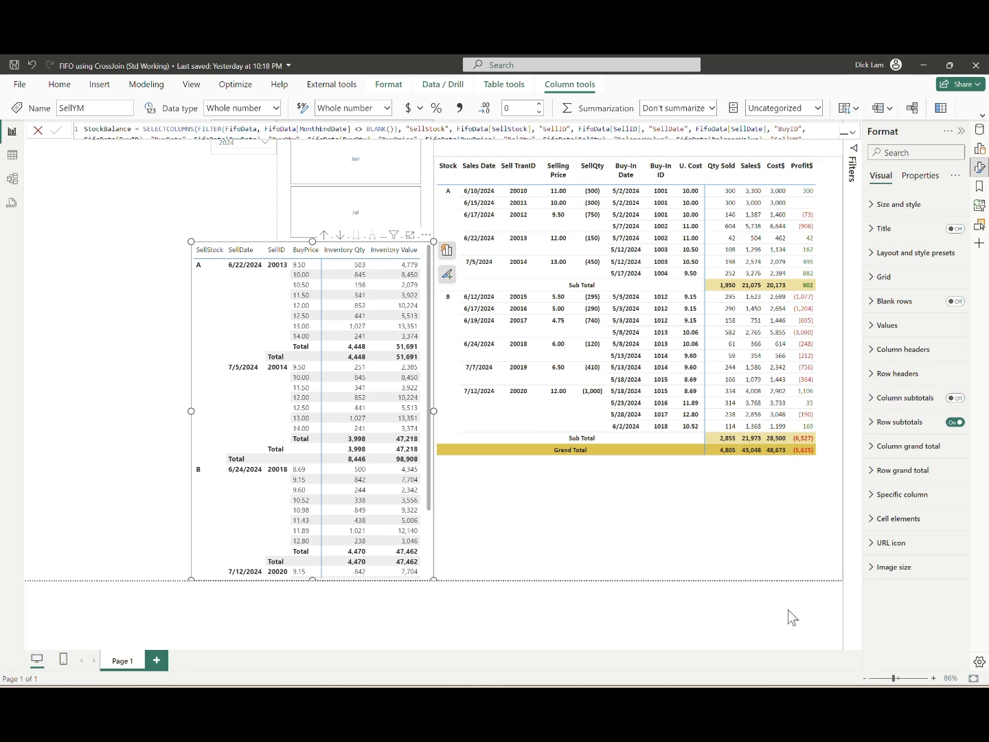
{"action": "left_click", "coordinate": [899, 421]}
{"action": "left_click", "coordinate": [949, 467]}
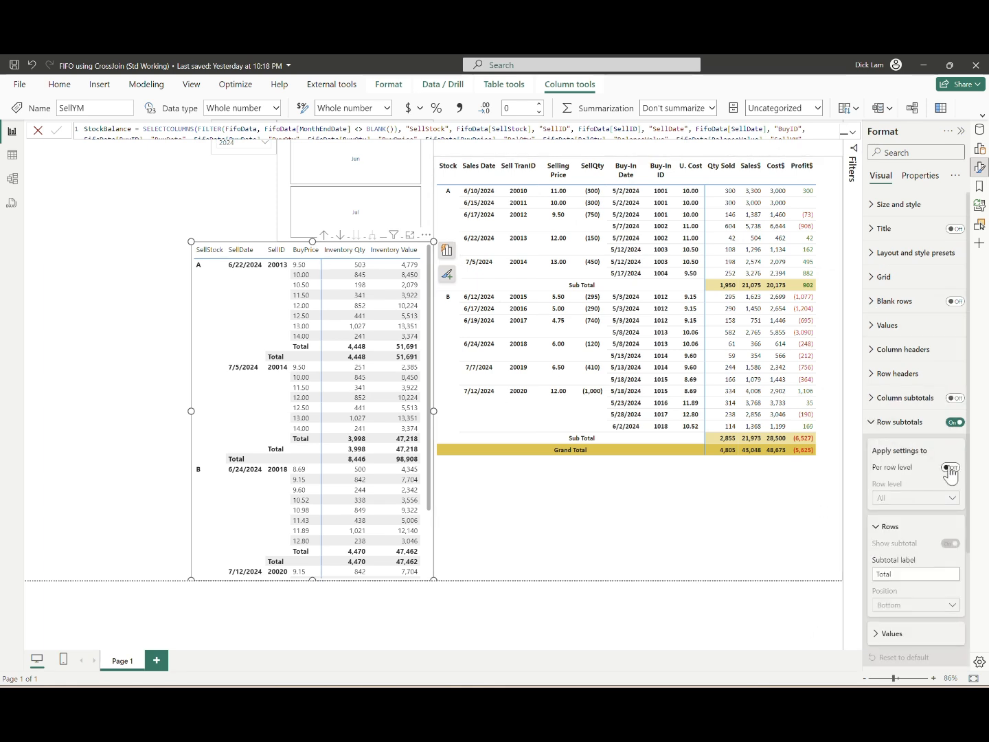
Step: Hide the row subtotals at the BuyPrice and SellID levels of the stock balance matrix
{"action": "scroll", "coordinate": [947, 466], "scroll_direction": "down", "scroll_amount": 2}
{"action": "left_click", "coordinate": [915, 350]}
{"action": "left_click", "coordinate": [908, 424]}
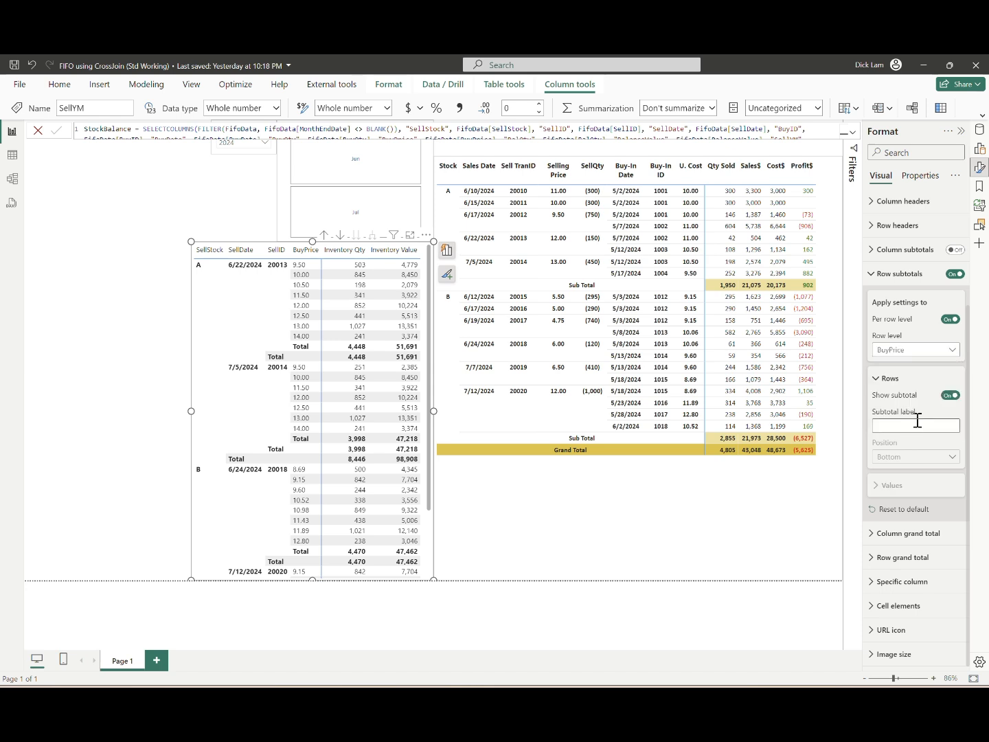
{"action": "left_click", "coordinate": [950, 395]}
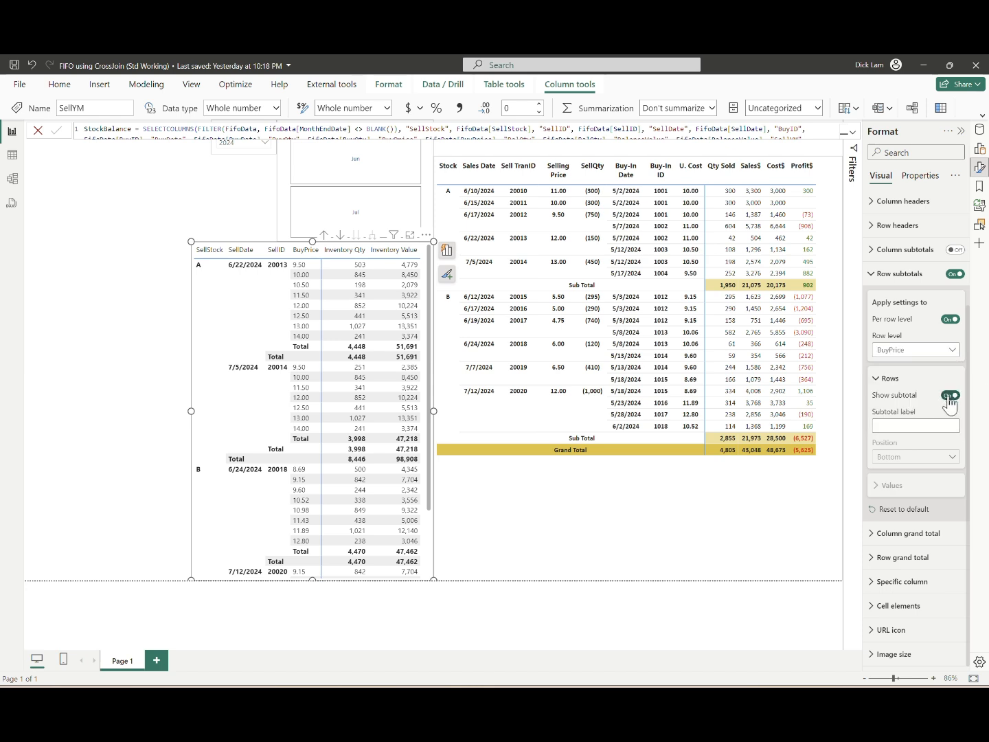
{"action": "left_click", "coordinate": [915, 349]}
{"action": "left_click", "coordinate": [907, 402]}
{"action": "left_click", "coordinate": [950, 396]}
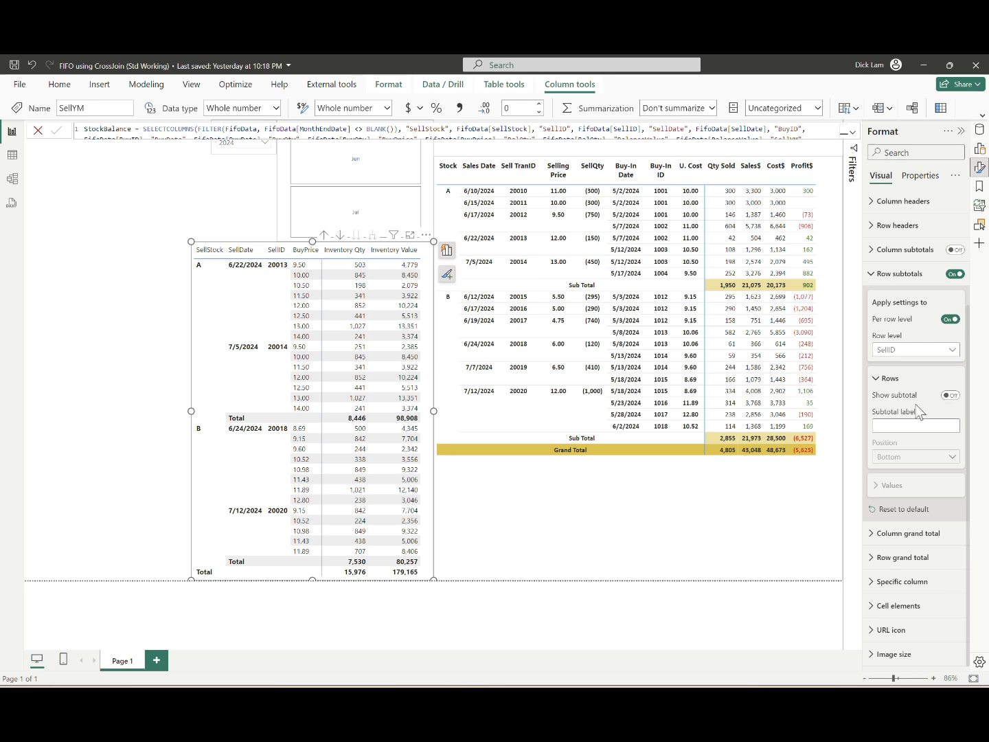
{"action": "left_click", "coordinate": [929, 352]}
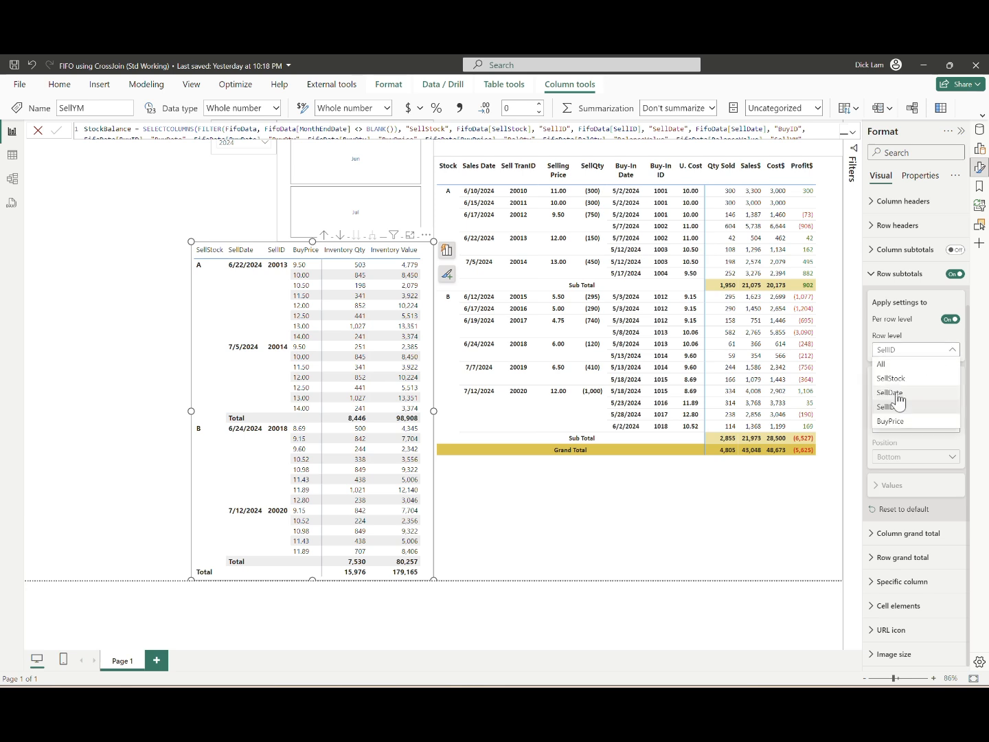
{"action": "left_click", "coordinate": [174, 202]}
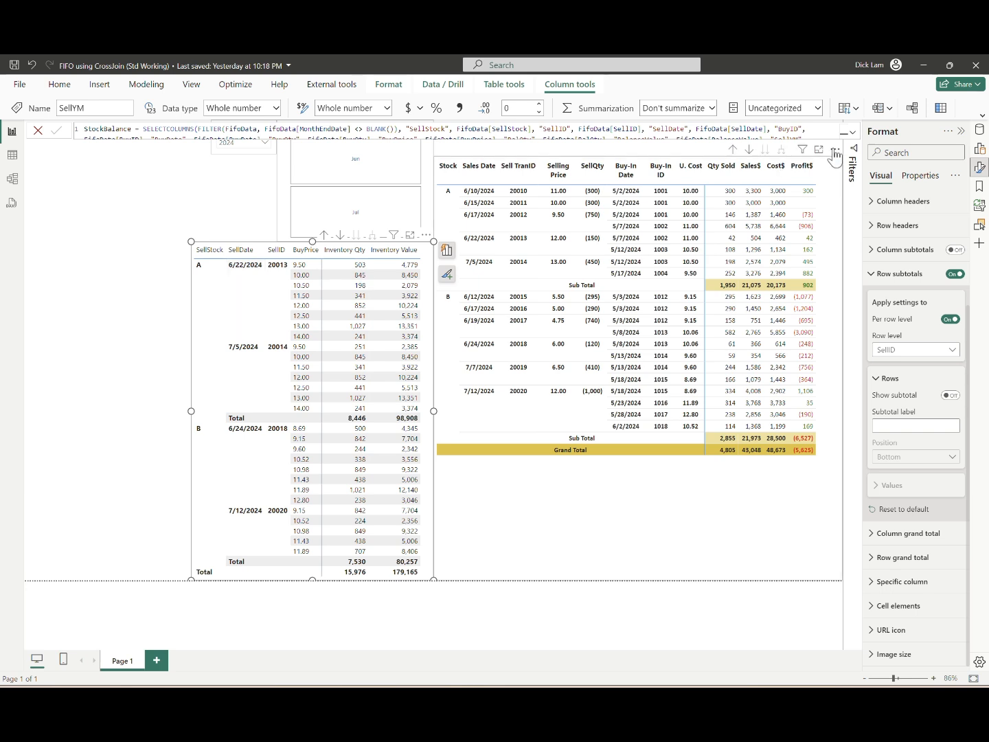
{"action": "left_click", "coordinate": [213, 180]}
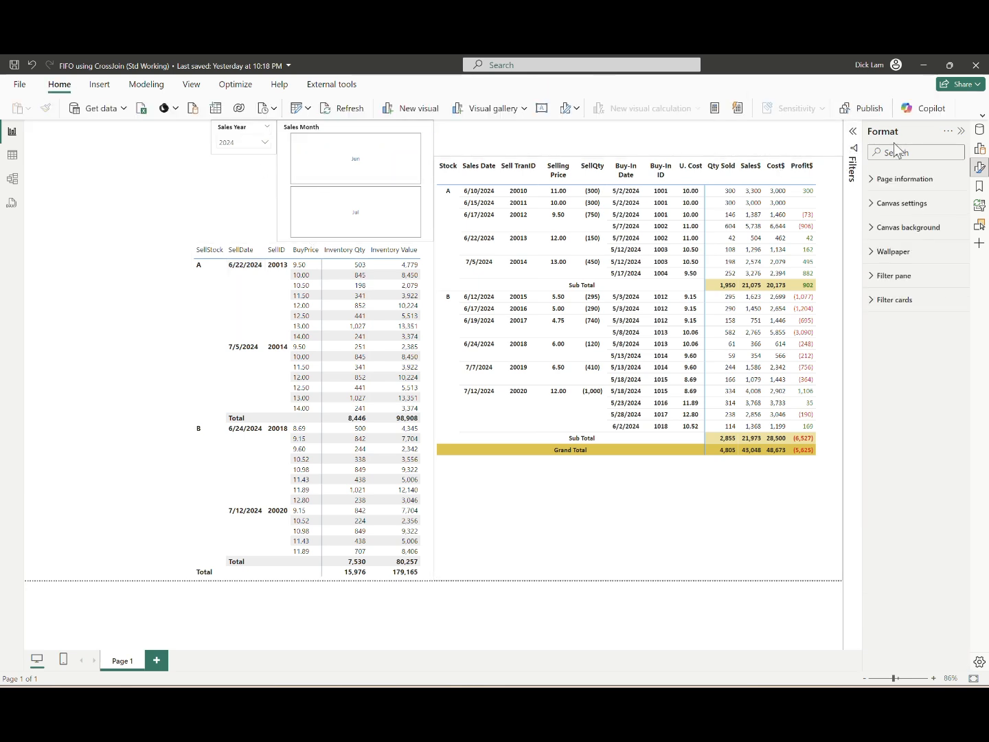
{"action": "left_click", "coordinate": [855, 141]}
{"action": "left_click", "coordinate": [855, 140]}
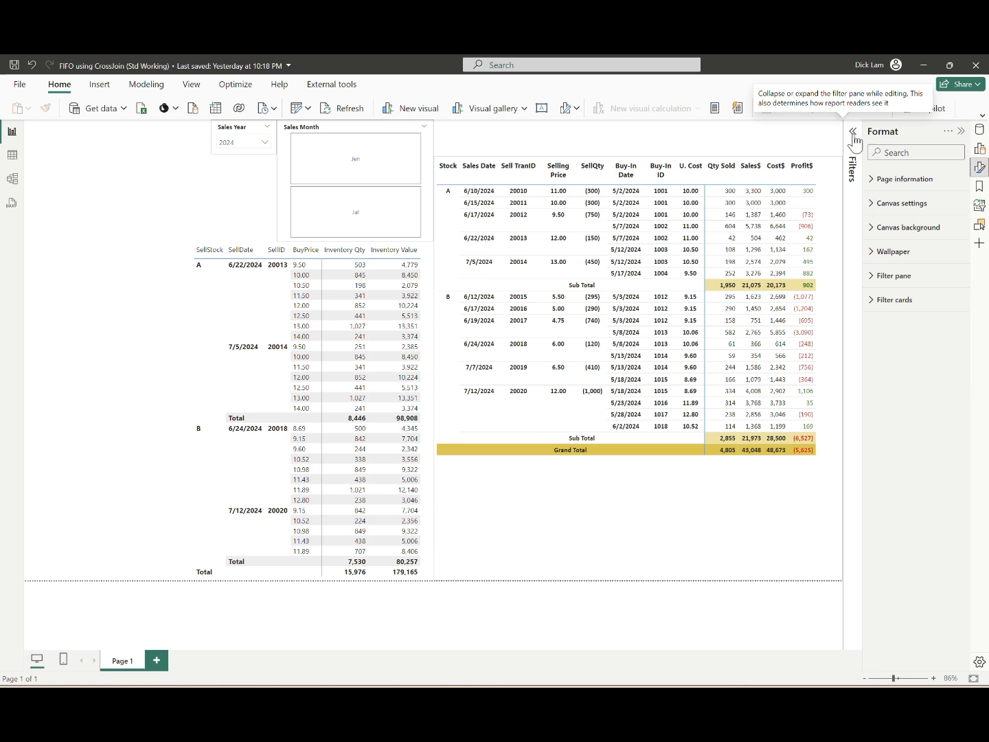
Step: Create a YMSelected measure in All measures that adds the maximum FifoData SellYear times 100 to that year's maximum month number
{"action": "left_click", "coordinate": [979, 129]}
{"action": "left_click", "coordinate": [875, 173]}
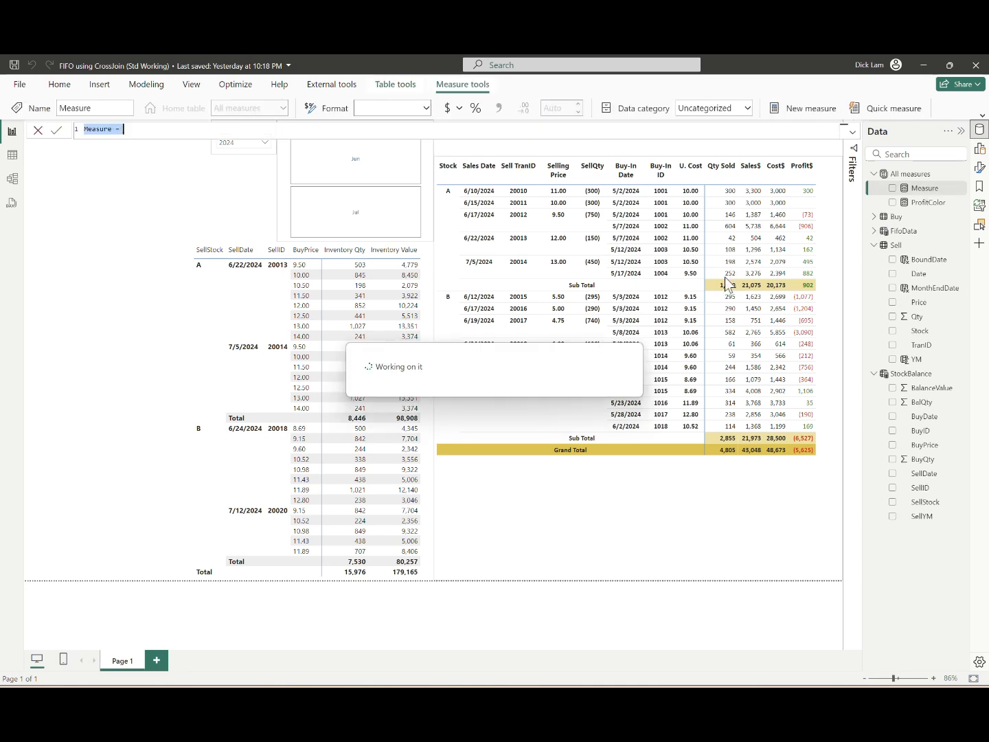
{"action": "type", "text": "YMSelected = MAXX(FifoData, FifoData[SellYear]) * 100 + MAXX(FILTER(FifoData, FifoData[SellYear] = MAXX(FifoData, FifoData[SellYear])), FifoData[SellMthNo])"}
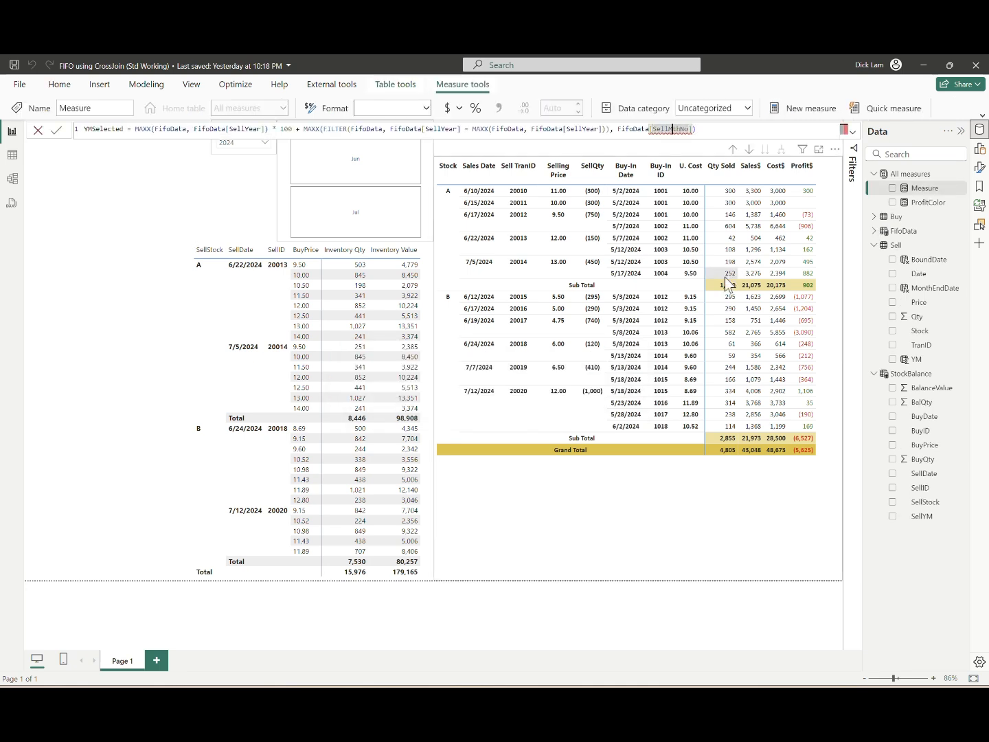
Step: Correct the final column reference in the YMSelected formula to FifoData[SellMonthNo] and commit the measure
{"action": "type", "text": "on"}
{"action": "key", "text": "ctrl+Left"}
{"action": "key", "text": "ctrl+Left"}
{"action": "key", "text": "ctrl+Left"}
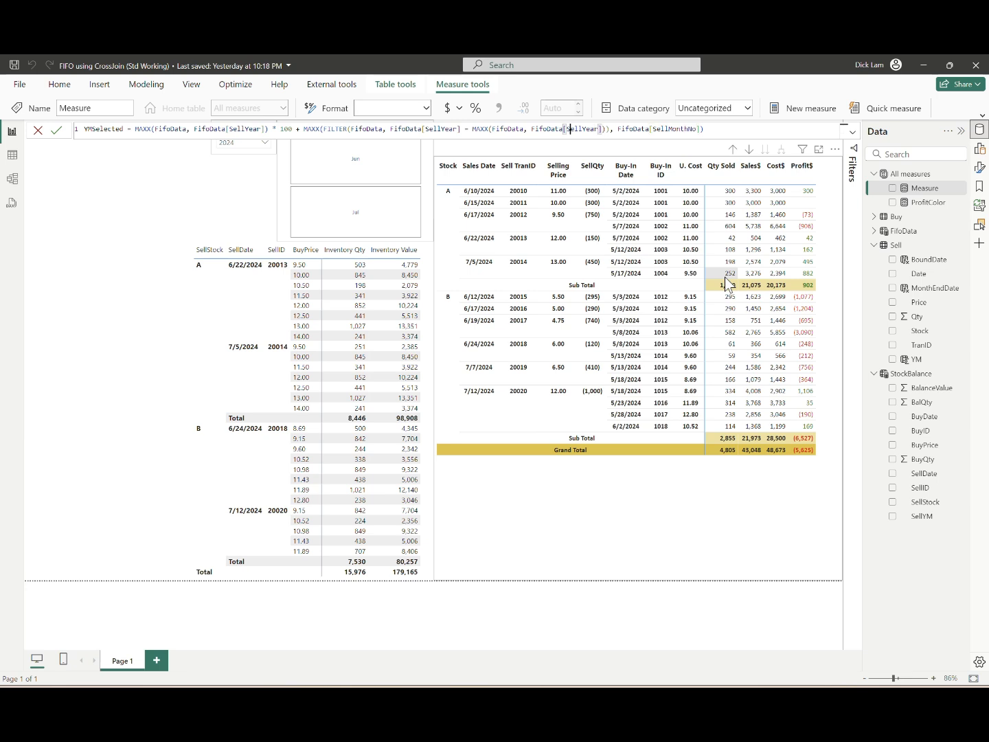
{"action": "key", "text": "Home"}
{"action": "key", "text": "ctrl+Right"}
{"action": "key", "text": "ctrl+Right"}
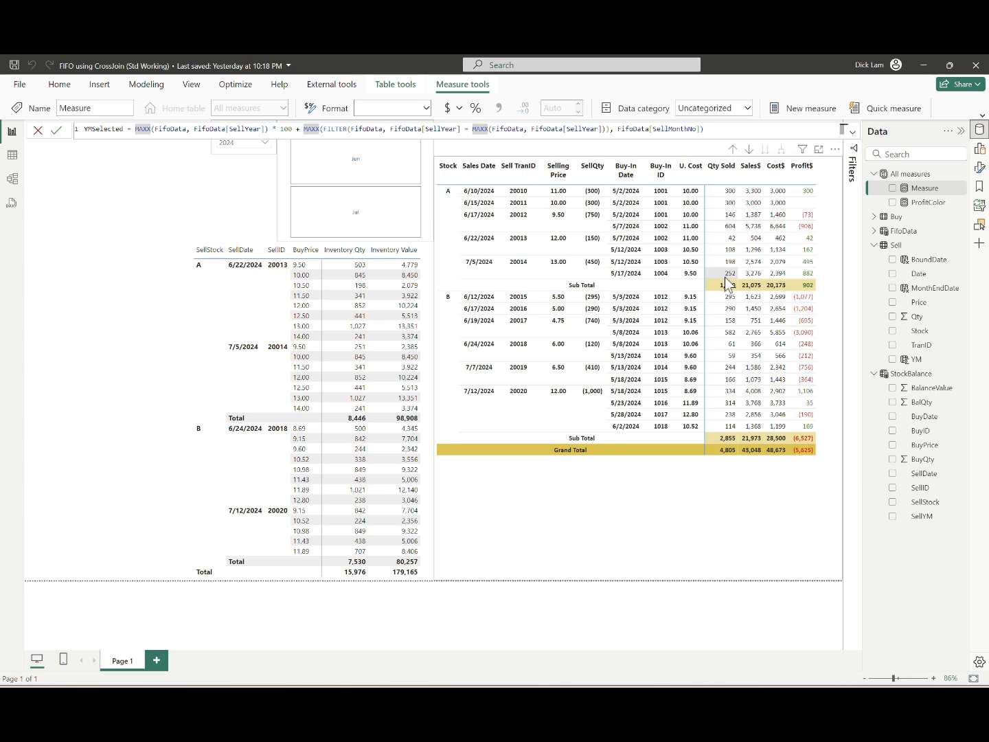
{"action": "key", "text": "Right"}
{"action": "key", "text": "Right"}
{"action": "key", "text": "Right"}
{"action": "key", "text": "Right"}
{"action": "key", "text": "Right"}
{"action": "key", "text": "Right"}
{"action": "key", "text": "Right"}
{"action": "key", "text": "Right"}
{"action": "key", "text": "Right"}
{"action": "key", "text": "Right"}
{"action": "key", "text": "Right"}
{"action": "key", "text": "Right"}
{"action": "key", "text": "Right"}
{"action": "key", "text": "Right"}
{"action": "key", "text": "Right"}
{"action": "key", "text": "Right"}
{"action": "key", "text": "Right"}
{"action": "key", "text": "Right"}
{"action": "key", "text": "Right"}
{"action": "key", "text": "Right"}
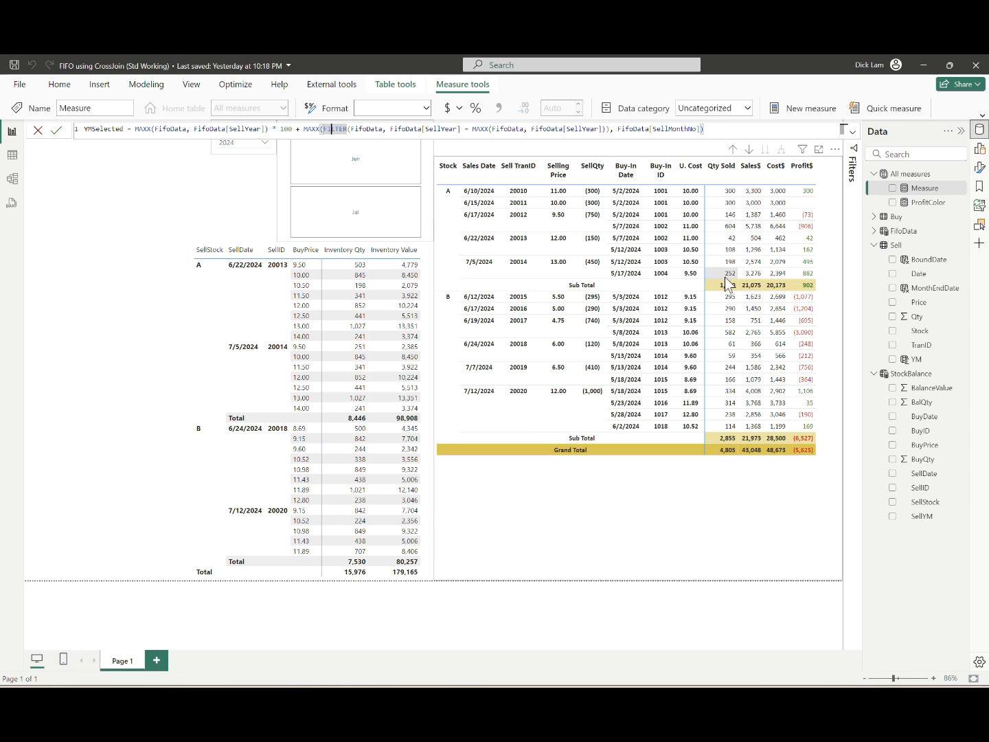
{"action": "key", "text": "Return"}
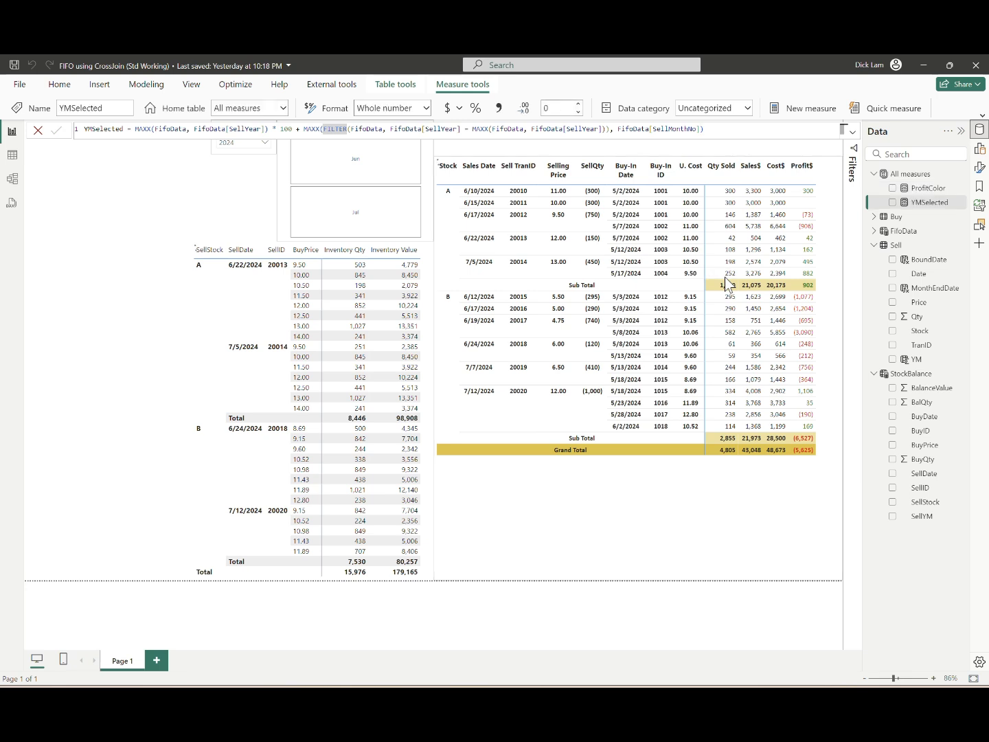
Step: Check YMSelected in a temporary card visual with callout display units set to None, and delete the card
{"action": "left_click", "coordinate": [199, 194]}
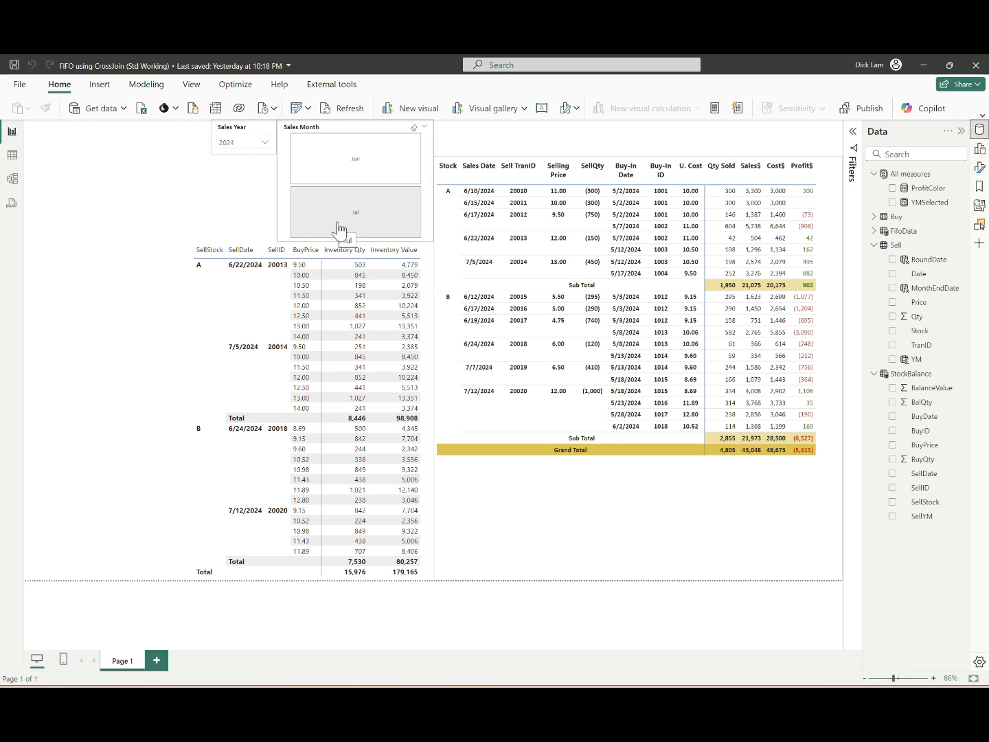
{"action": "right_click", "coordinate": [927, 203]}
{"action": "left_click", "coordinate": [866, 209]}
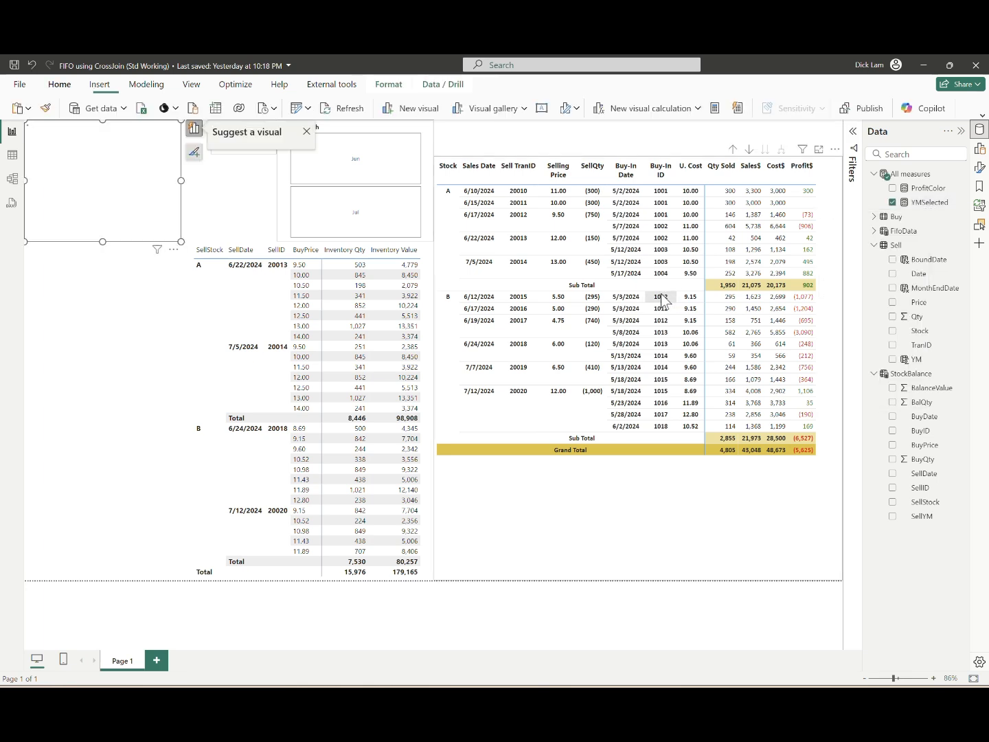
{"action": "left_click", "coordinate": [979, 167]}
{"action": "left_click", "coordinate": [897, 252]}
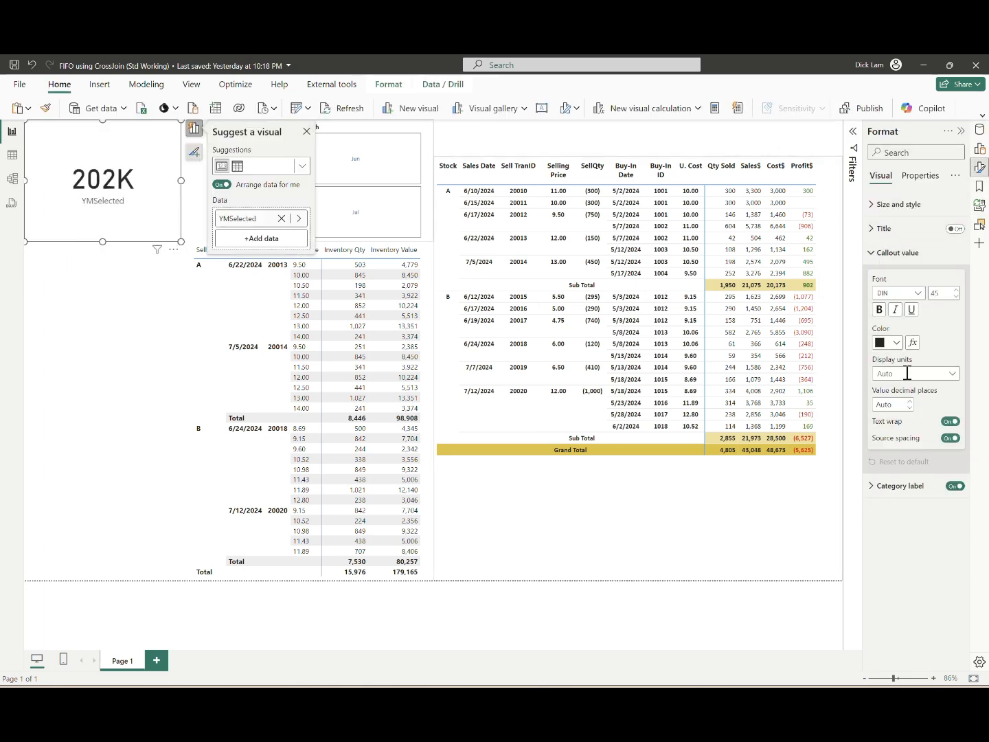
{"action": "left_click", "coordinate": [907, 373]}
{"action": "left_click", "coordinate": [896, 402]}
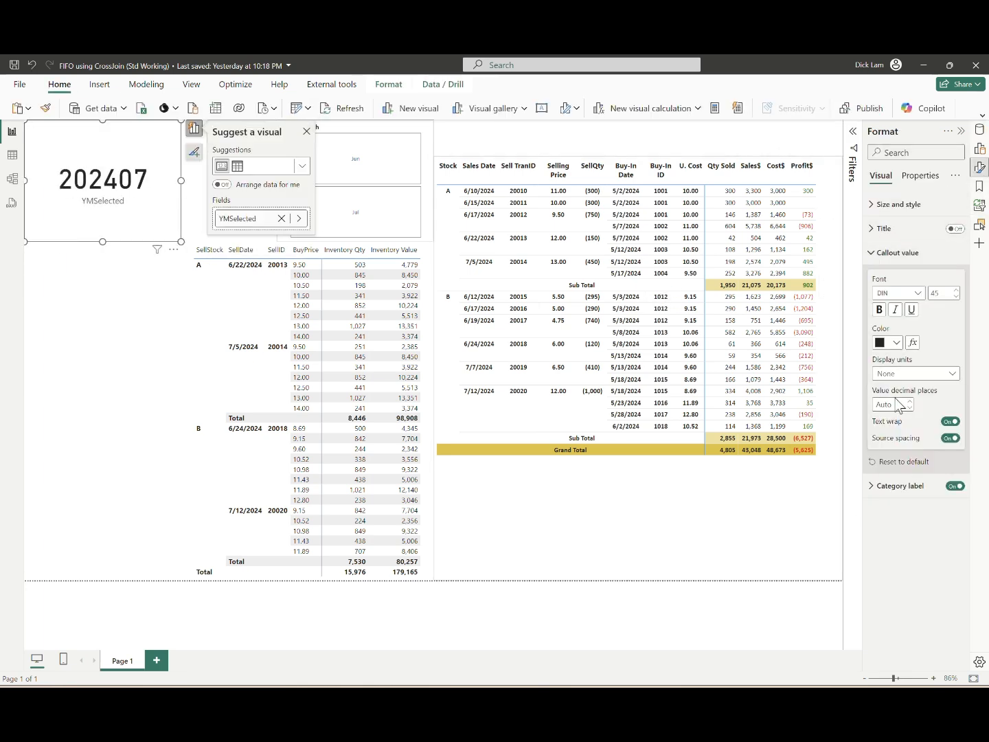
{"action": "key", "text": "Delete"}
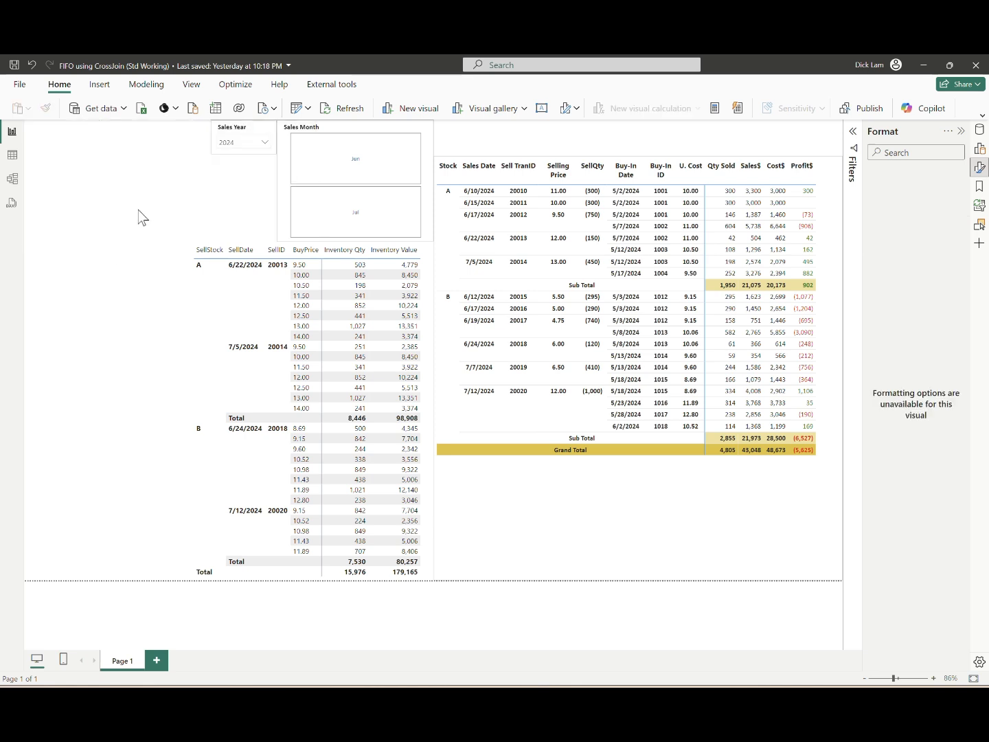
Step: Select the All measures table in the data model
{"action": "left_click", "coordinate": [979, 129]}
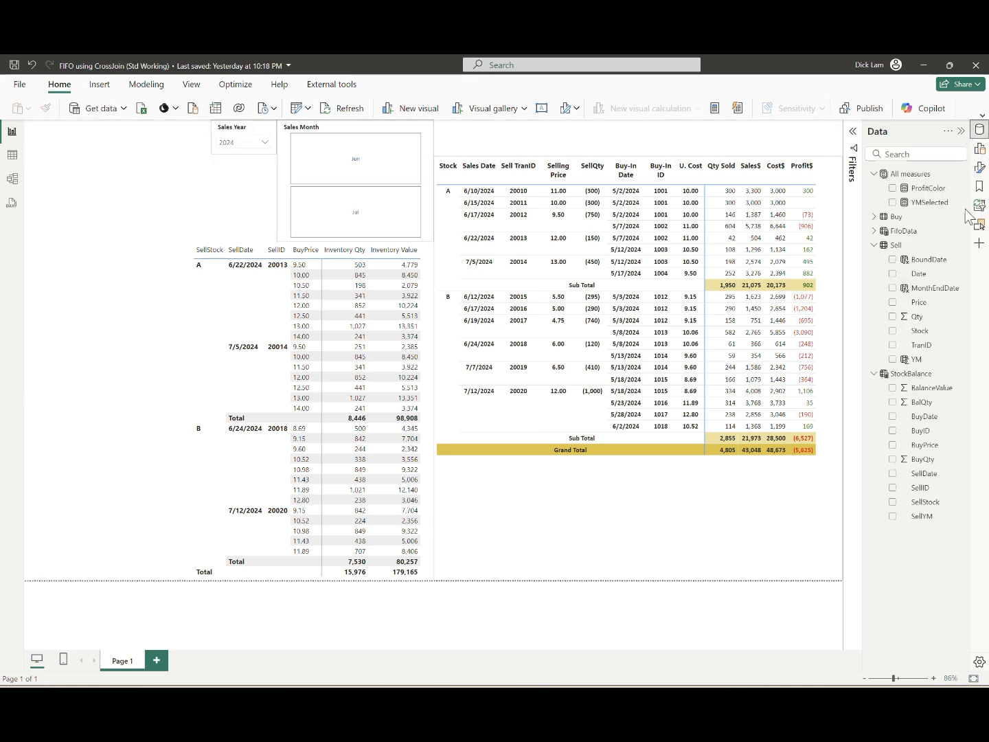
{"action": "left_click", "coordinate": [913, 175]}
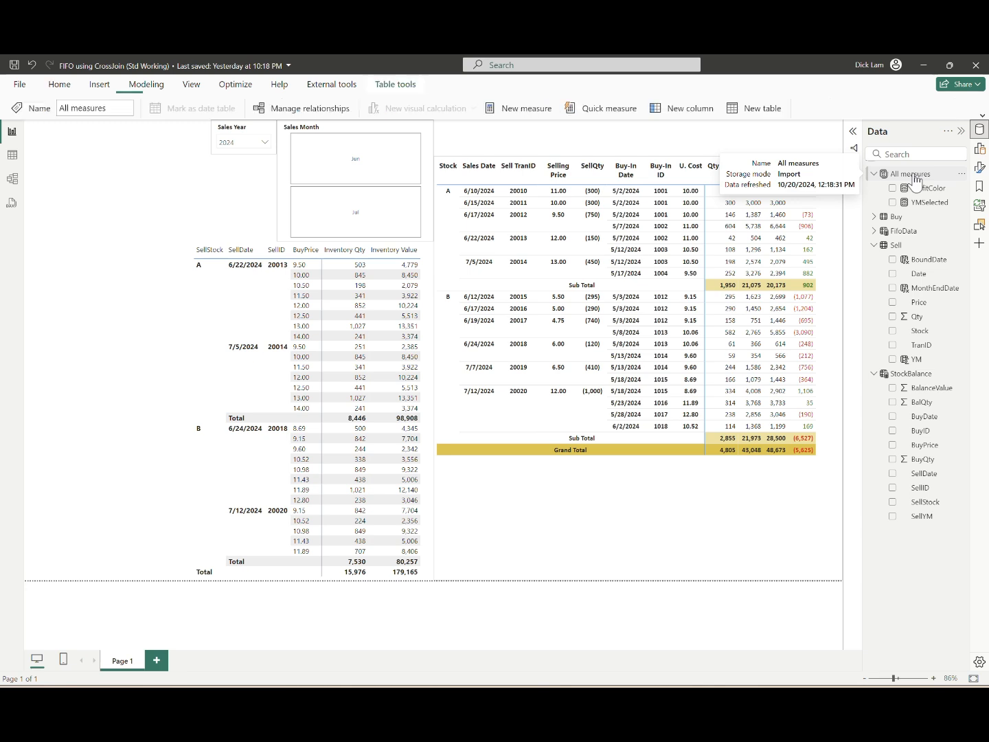
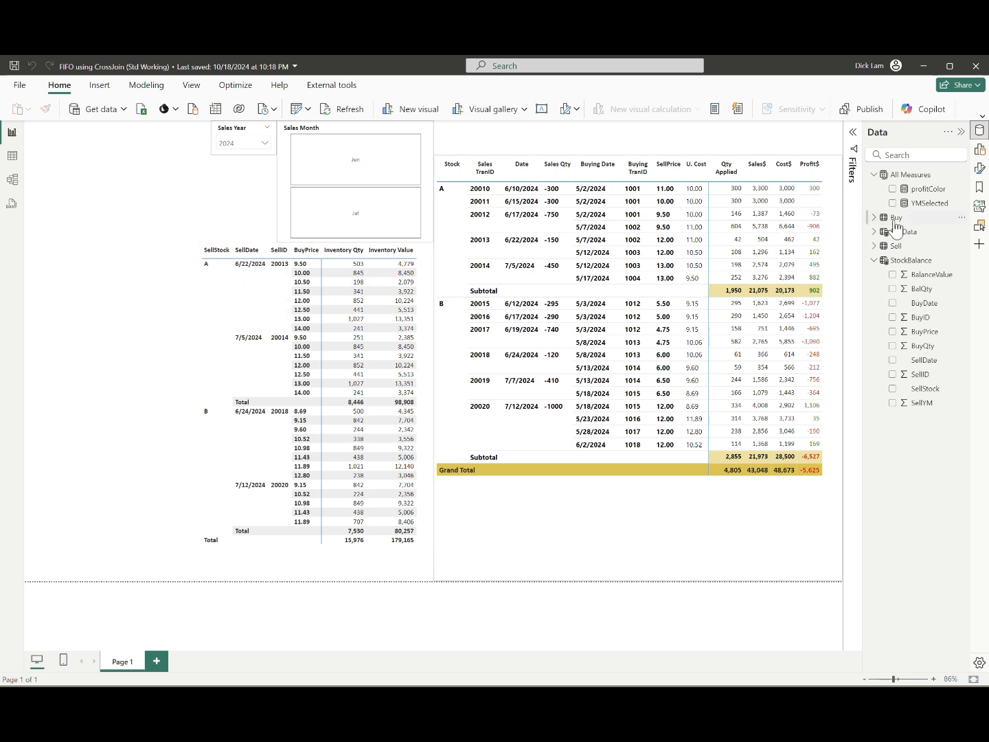
Step: Create a ChkTranID measure in All Measures whose TmpID variable starts as MAXX over FILTER of ALLSELECTED(StockBalance)
{"action": "left_click", "coordinate": [713, 107]}
{"action": "type", "text": "chk"}
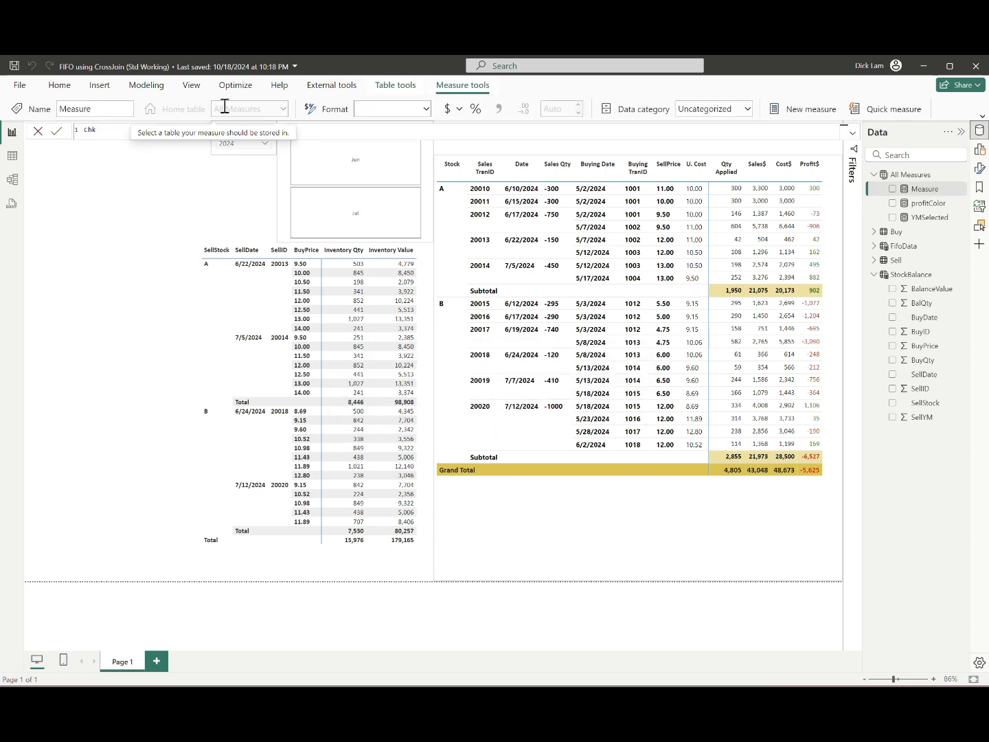
{"action": "type", "text": "TranID ="}
{"action": "key", "text": "shift+Return"}
{"action": "type", "text": "Var Tmp"}
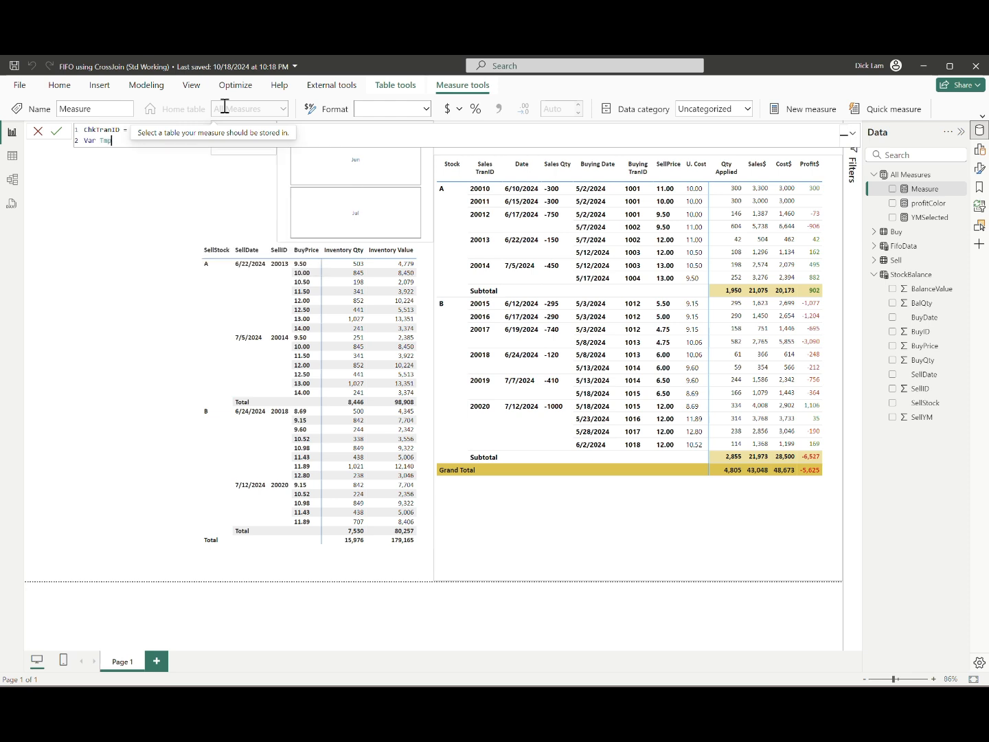
{"action": "type", "text": "ID = MAXX(filt"}
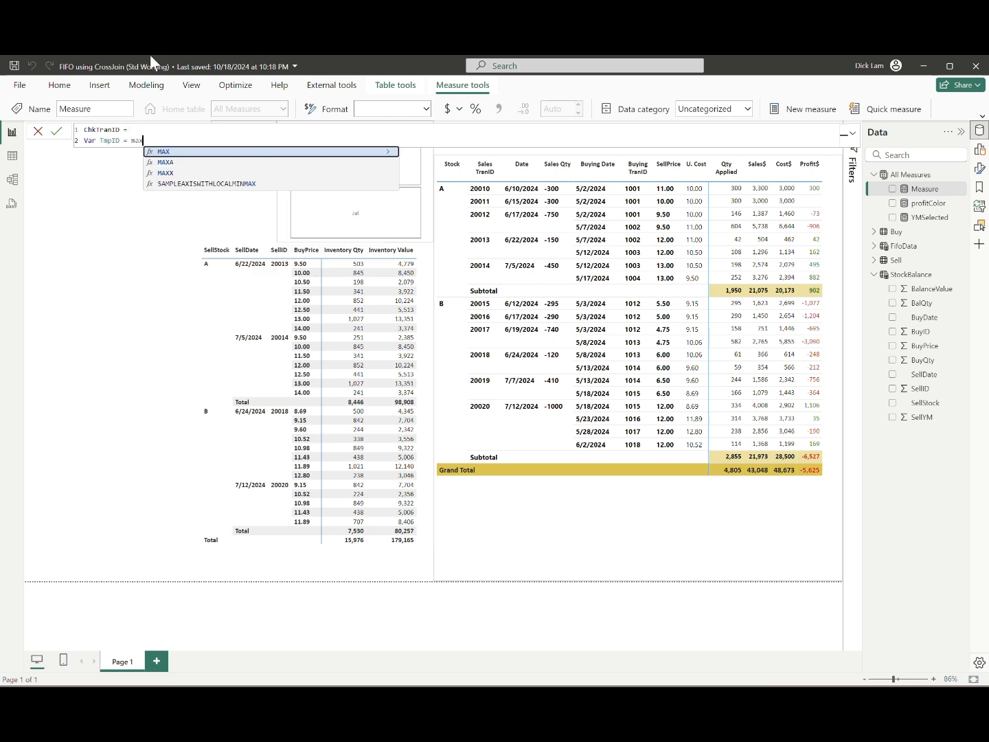
{"action": "key", "text": "Tab"}
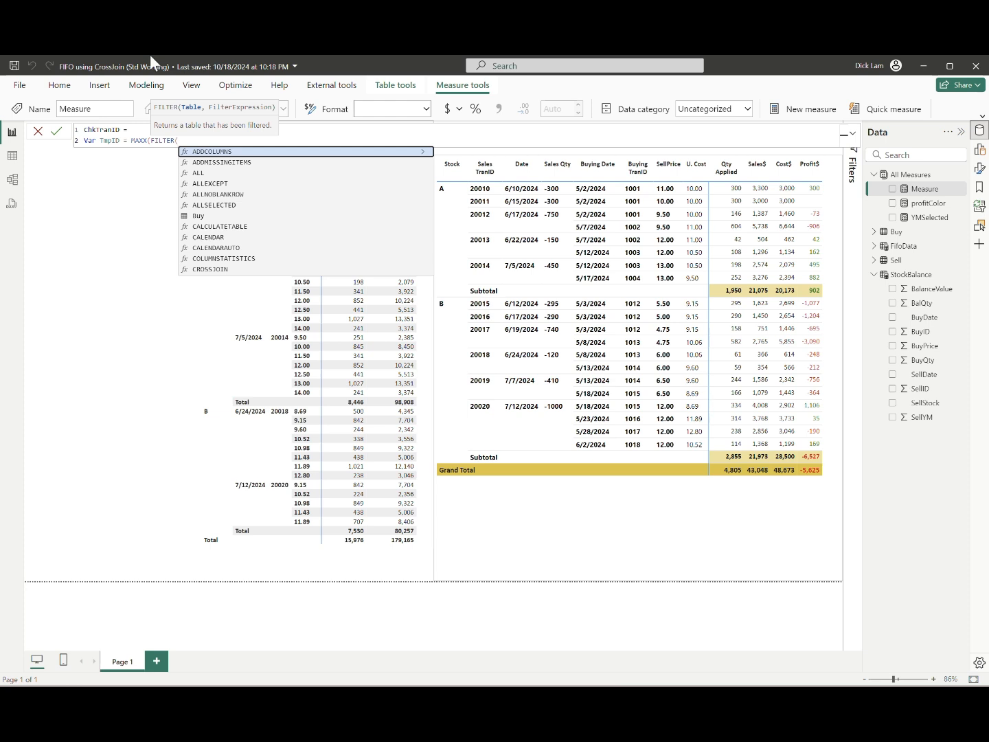
{"action": "type", "text": "allsele"}
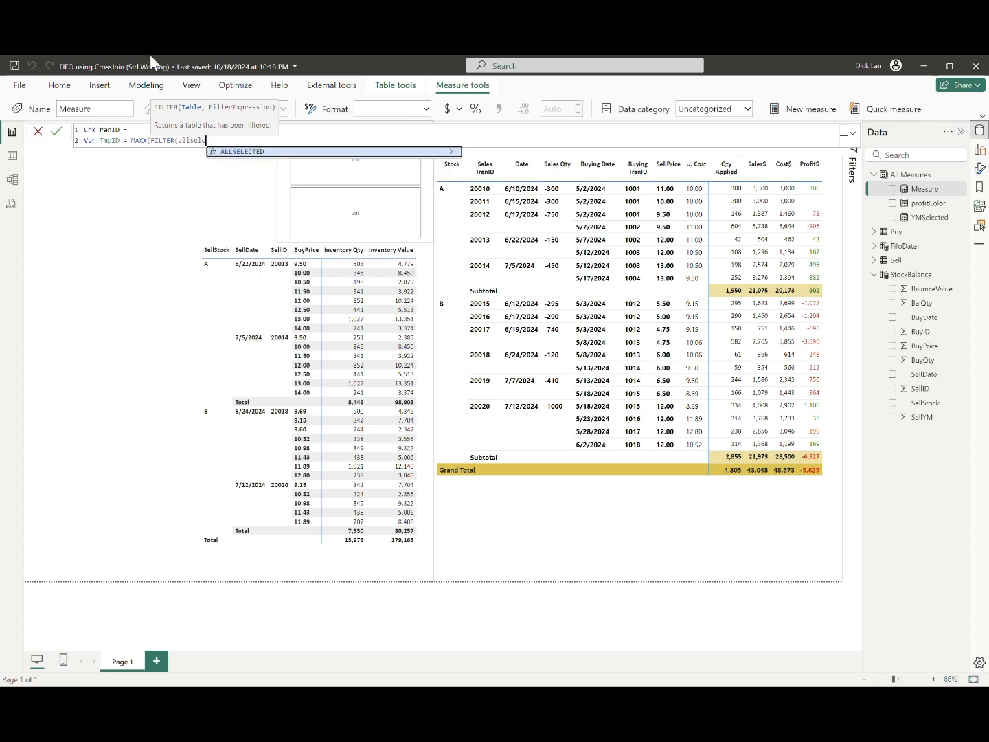
{"action": "type", "text": "cted("}
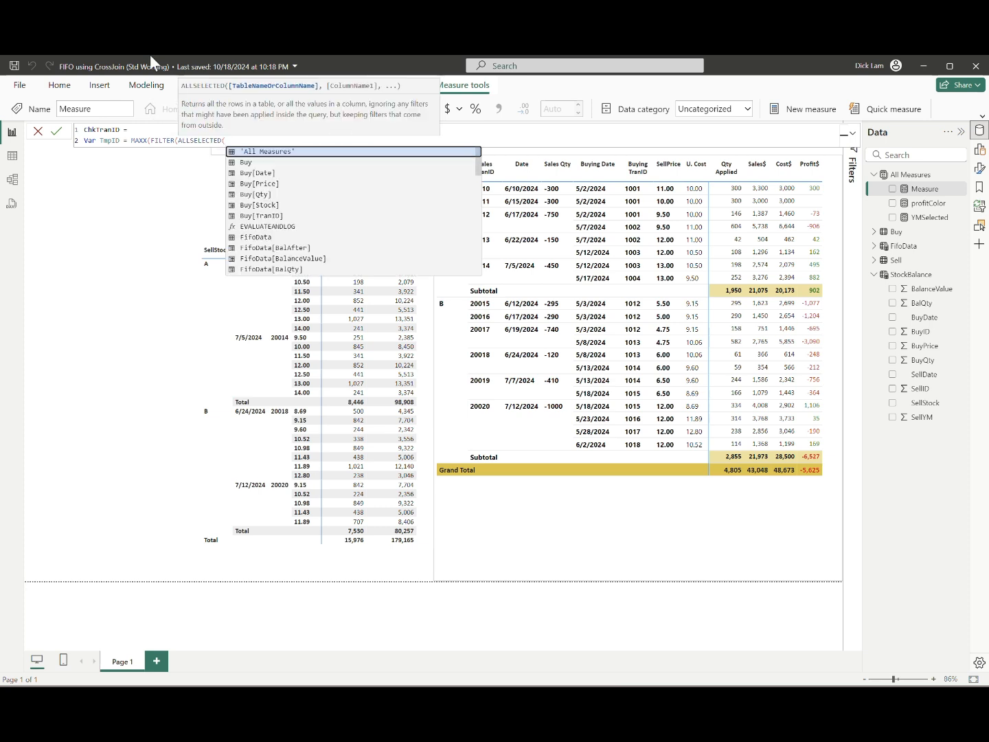
{"action": "type", "text": "StockBalance"}
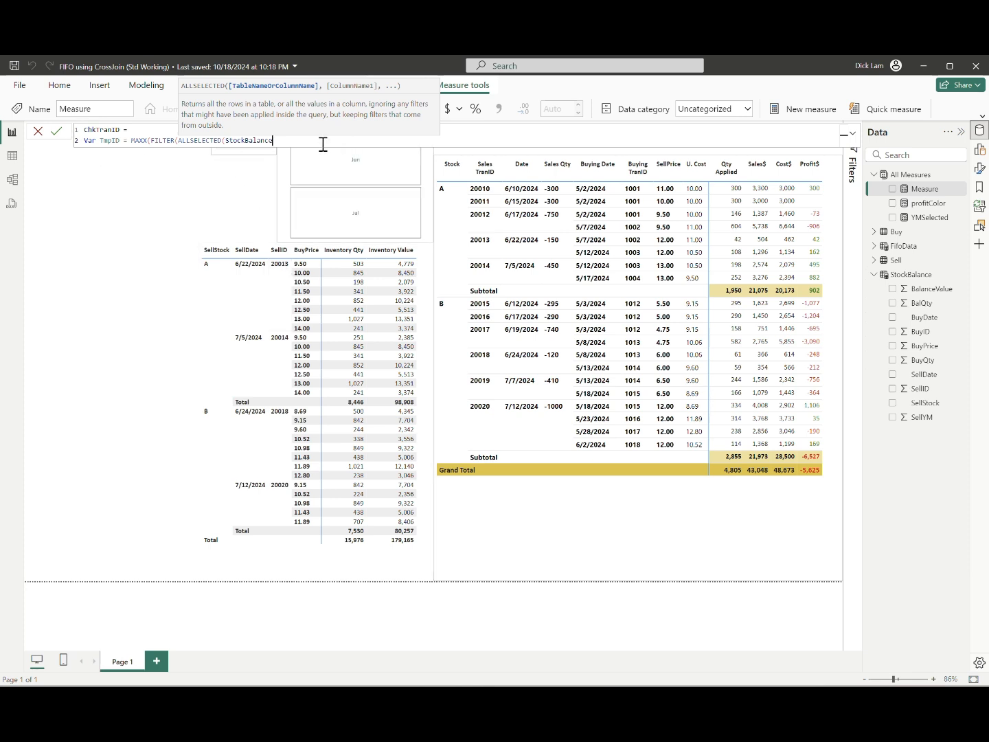
{"action": "type", "text": "), "}
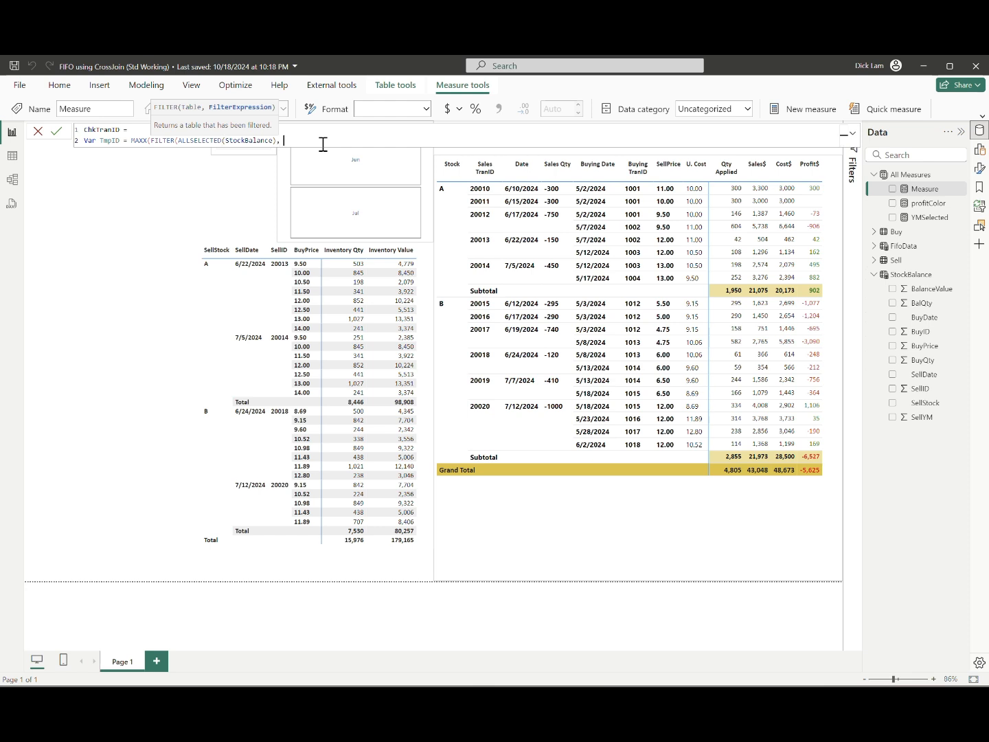
{"action": "type", "text": "StockBalance[SellStock] = SELECTEDVALUE("}
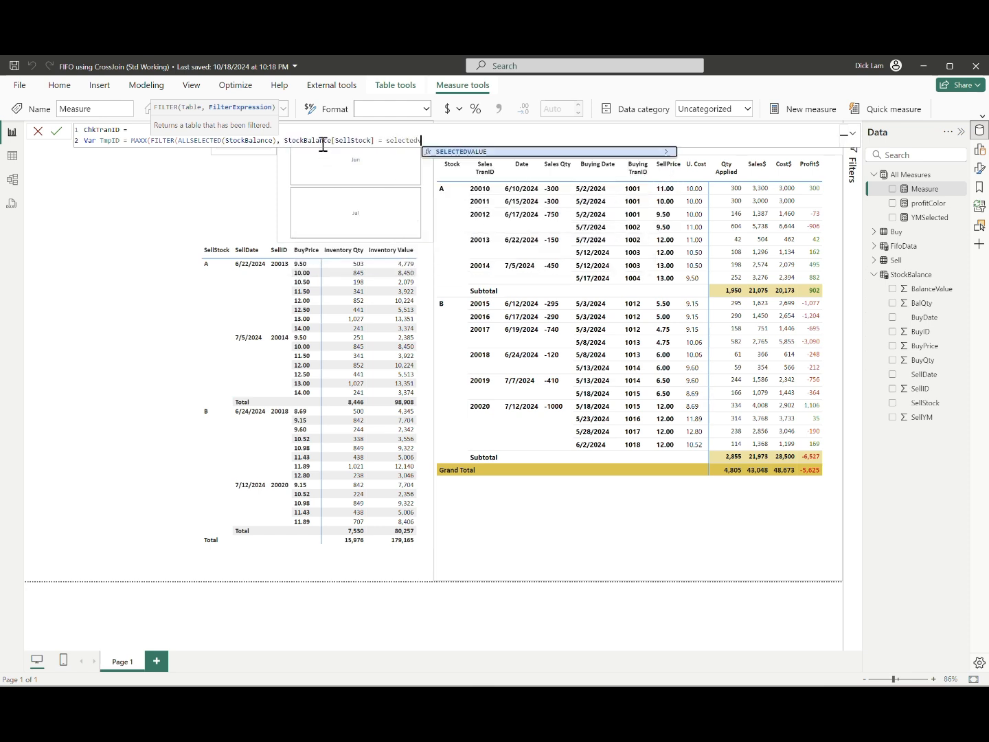
{"action": "type", "text": "FifoData[SellStock])"}
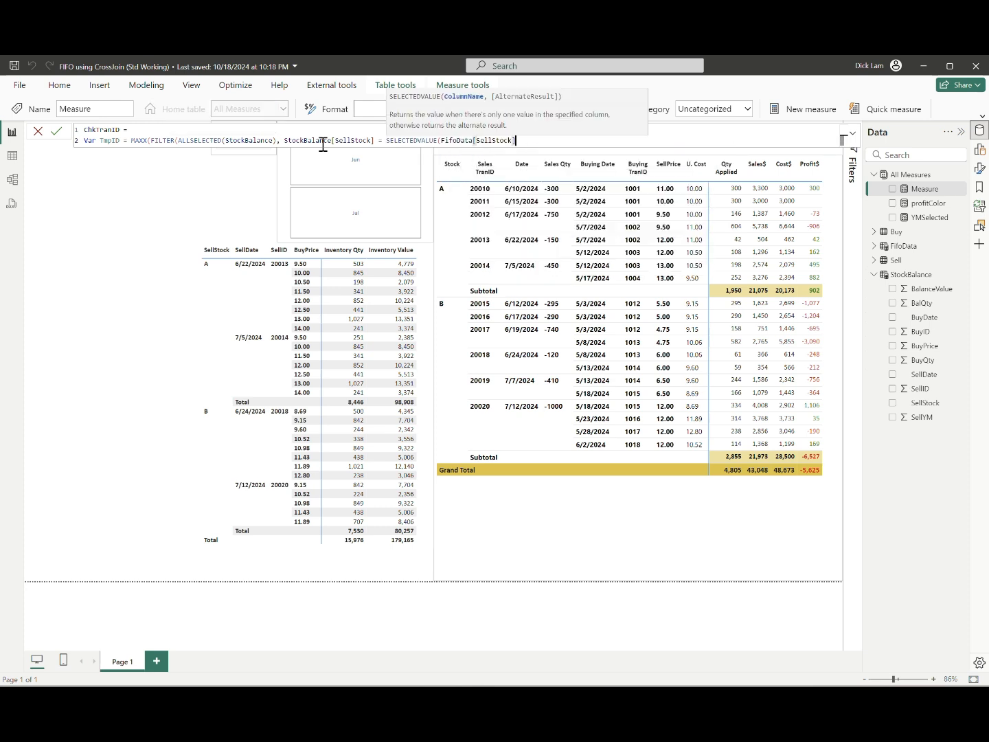
{"action": "type", "text": " && "}
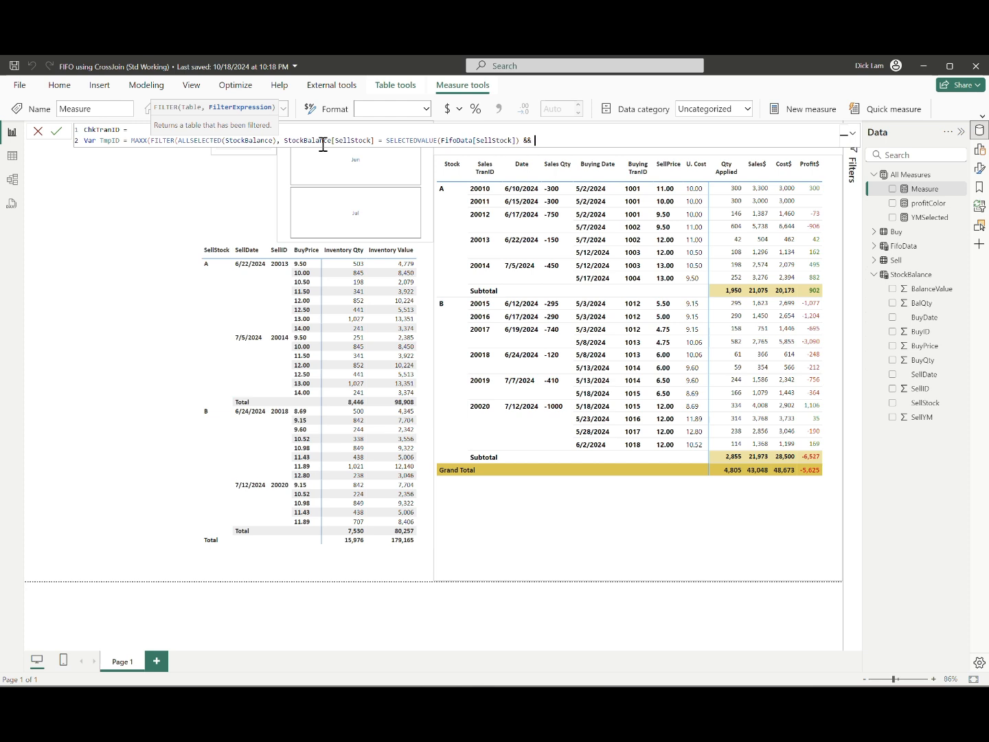
{"action": "type", "text": "sellym"}
Step: Filter TmpID to rows where StockBalance[SellStock] equals SELECTEDVALUE(FifoData[SellStock]) and StockBalance[SellYM] equals [YMSelected]
{"action": "key", "text": "Tab"}
{"action": "type", "text": "= ymselec"}
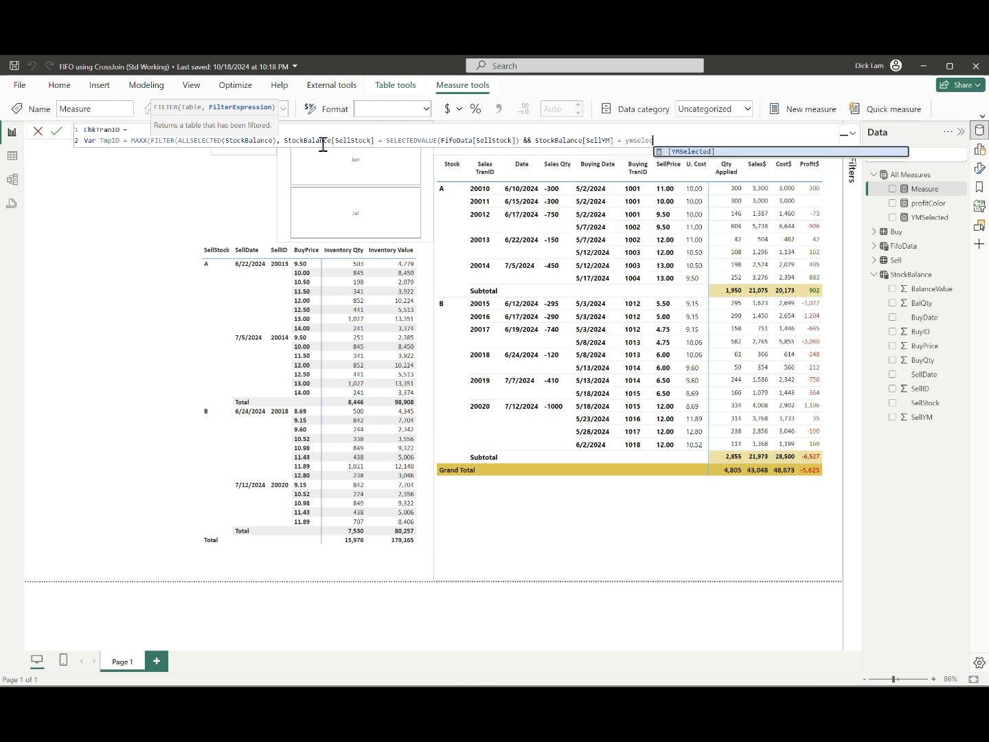
{"action": "key", "text": "Tab"}
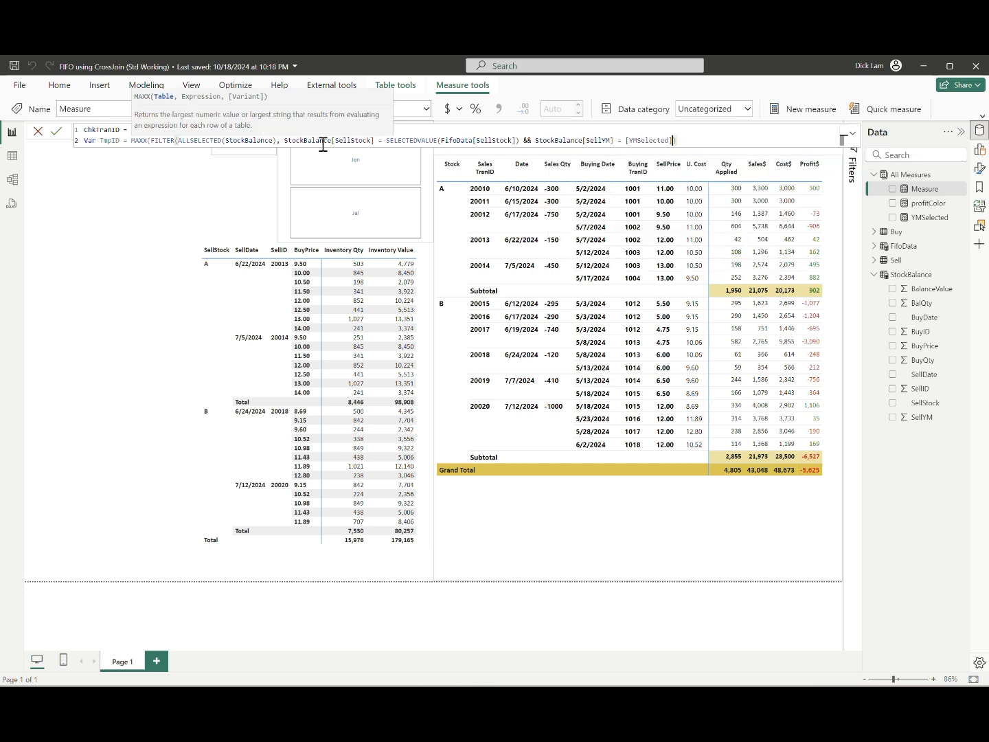
Step: Change the SellYM comparison to <= and complete the MAXX with StockBalance[SellID] as its expression
{"action": "key", "text": "Left"}
{"action": "key", "text": "Left"}
{"action": "type", "text": "<"}
{"action": "key", "text": "End"}
{"action": "type", "text": ", StockBalance[SellID])"}
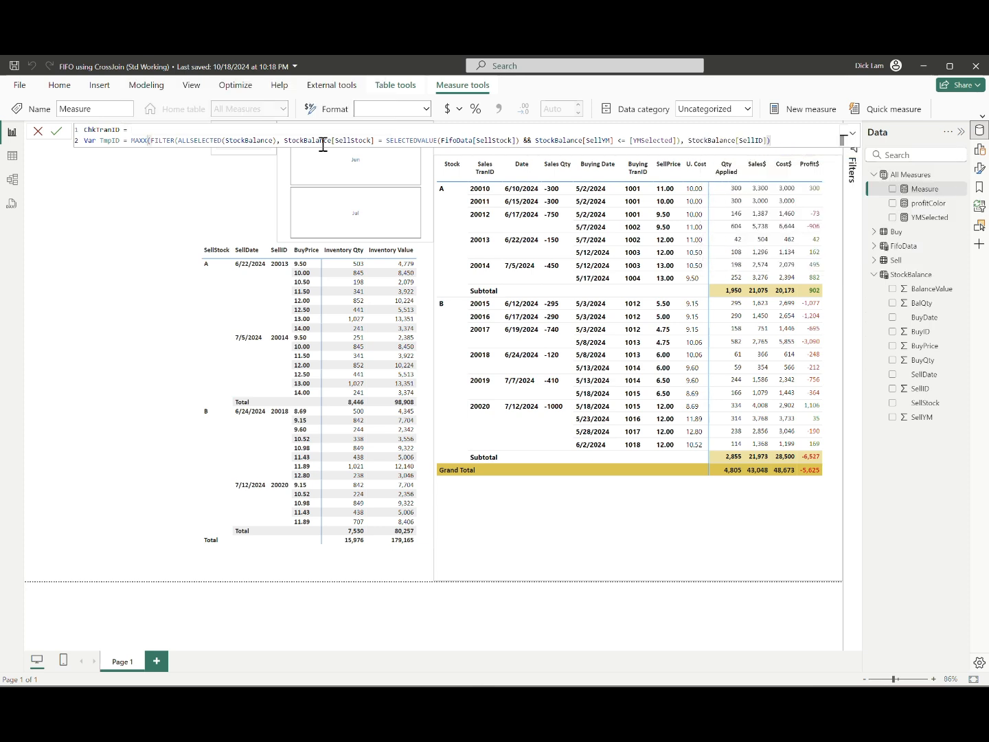
Step: Add a RETURN line with an IF that tests SELECTEDVALUE(StockBalance[SellID])
{"action": "key", "text": "shift+Return"}
{"action": "type", "text": "RETURN"}
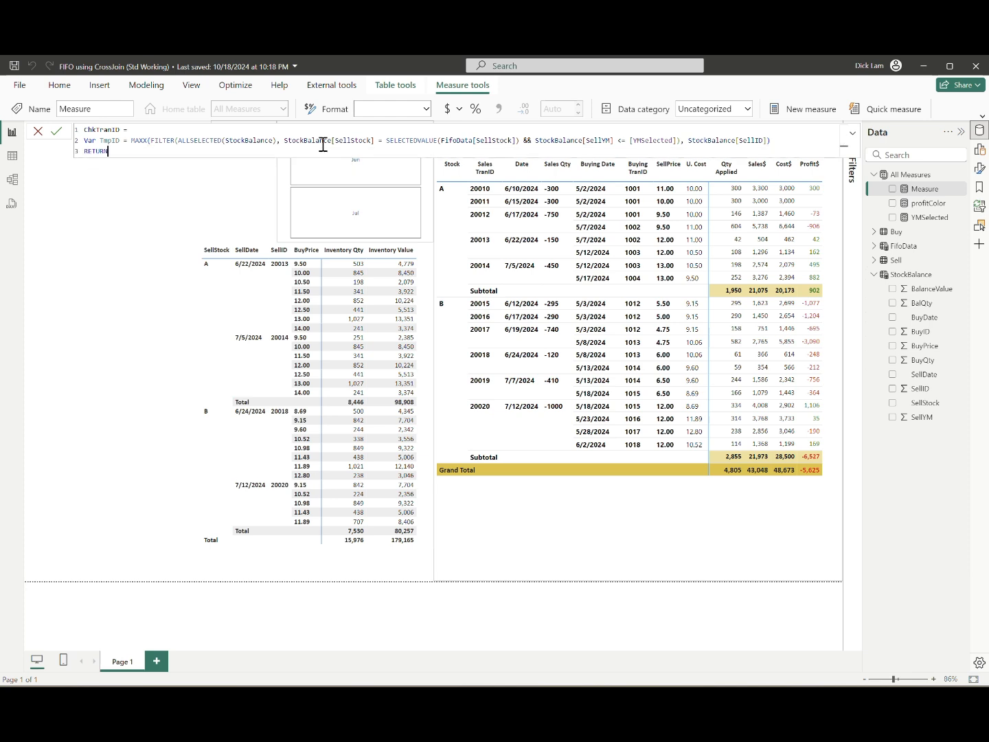
{"action": "type", "text": " IF(st"}
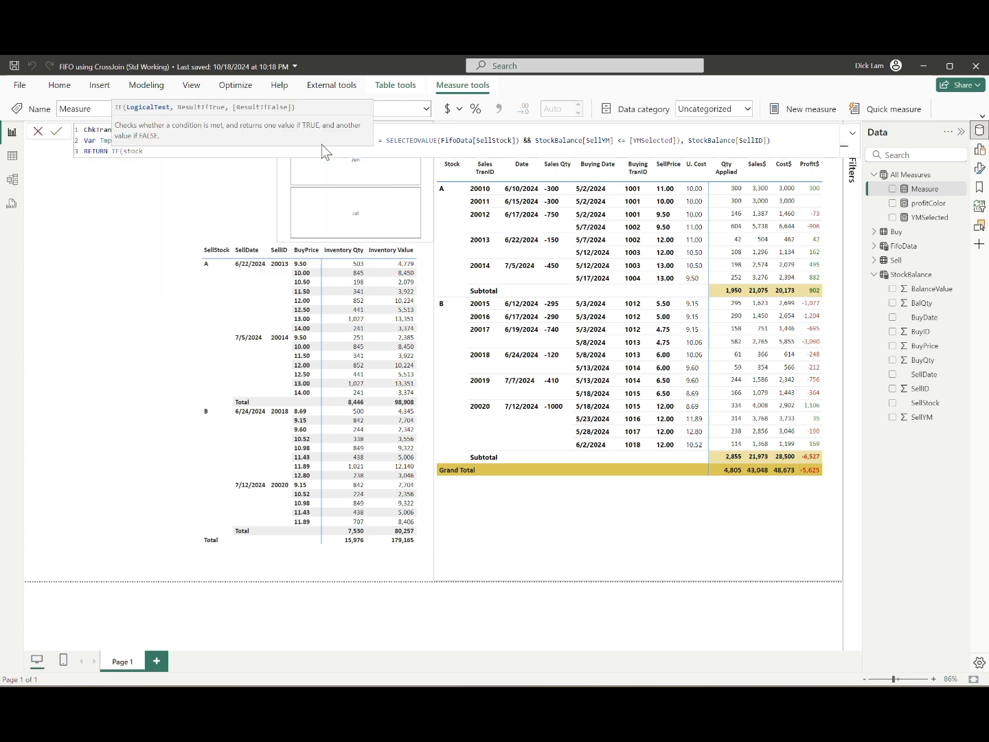
{"action": "key", "text": "BackSpace"}
{"action": "type", "text": "electedvalu"}
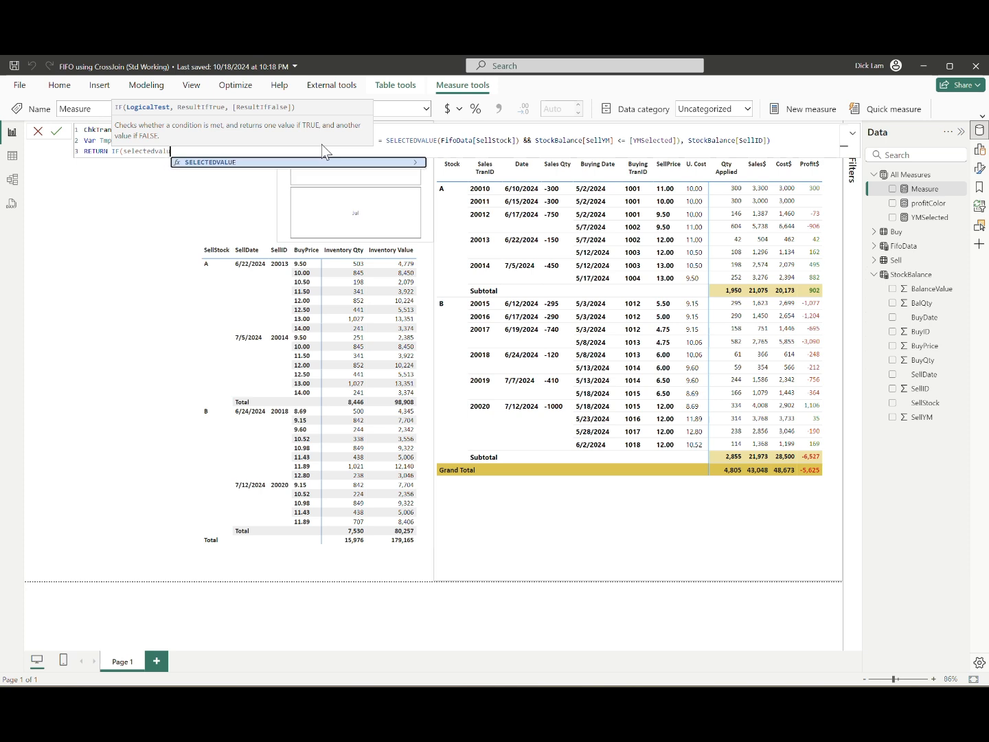
{"action": "type", "text": "e(sellid"}
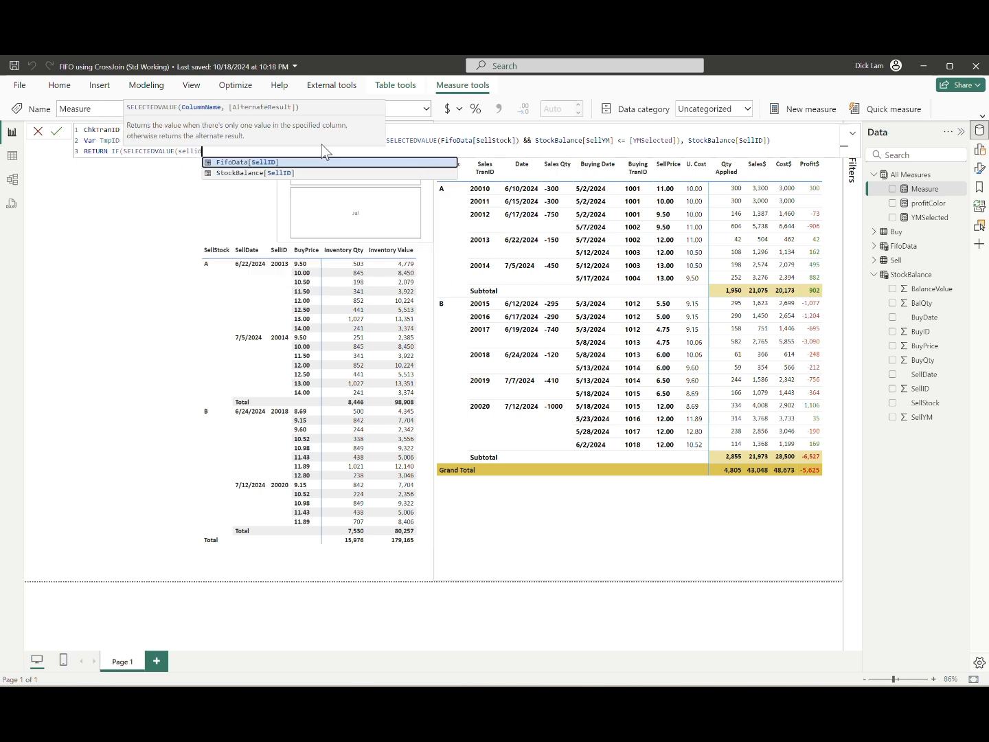
{"action": "key", "text": "Tab"}
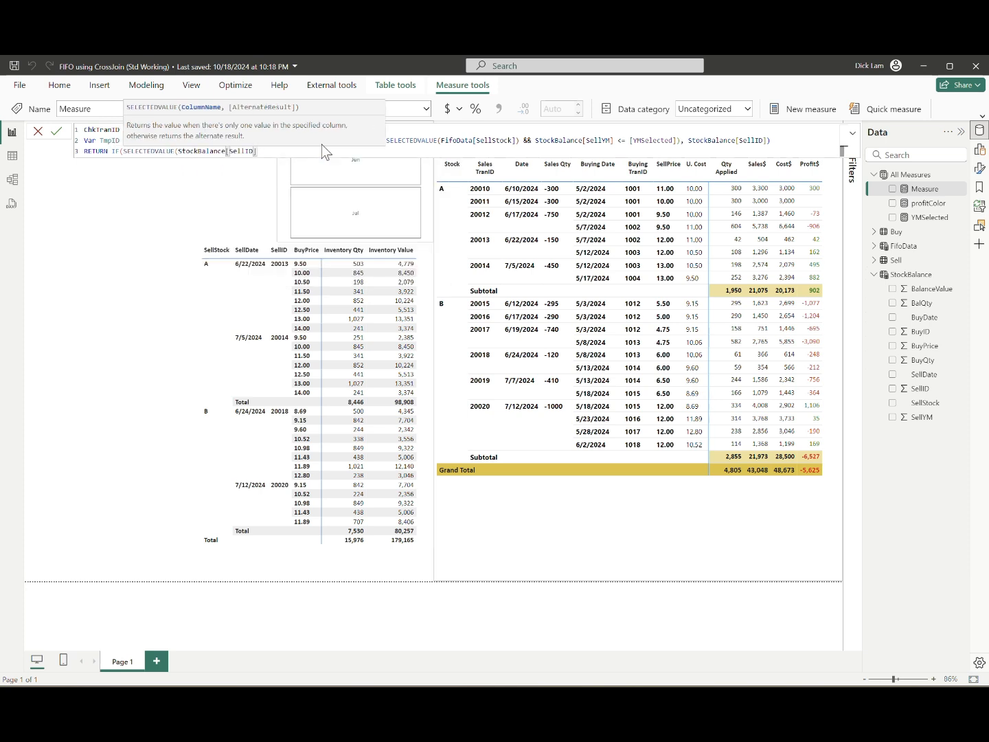
{"action": "type", "text": ")"}
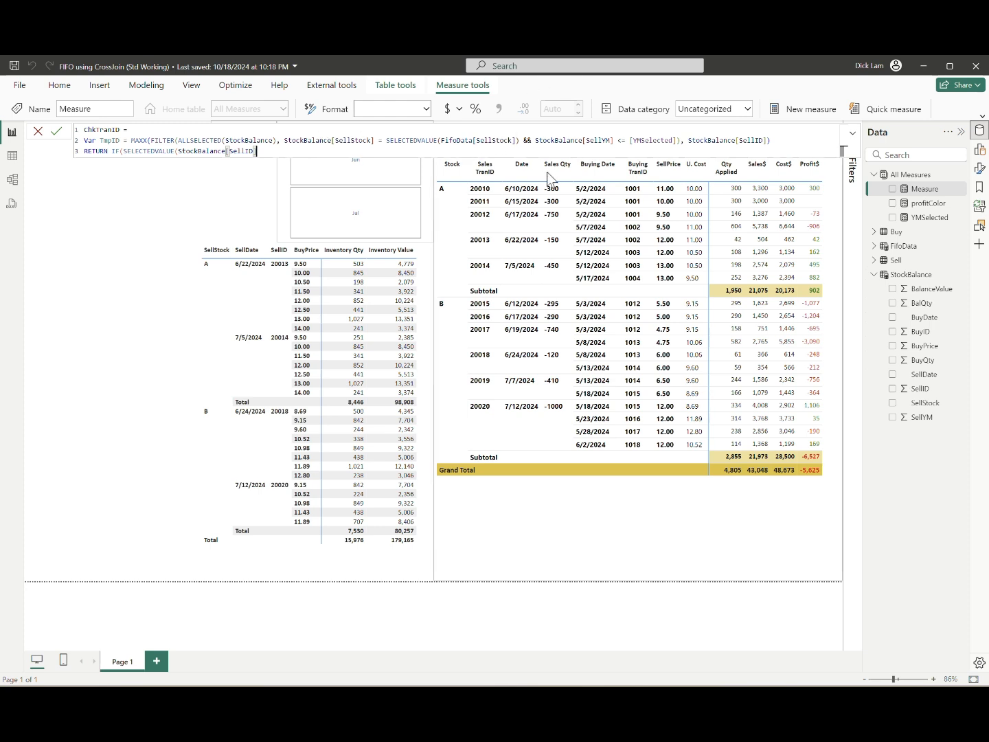
Step: Change the SELECTEDVALUE column in the TmpID filter to StockBalance[SellStock]
{"action": "double_click", "coordinate": [466, 139]}
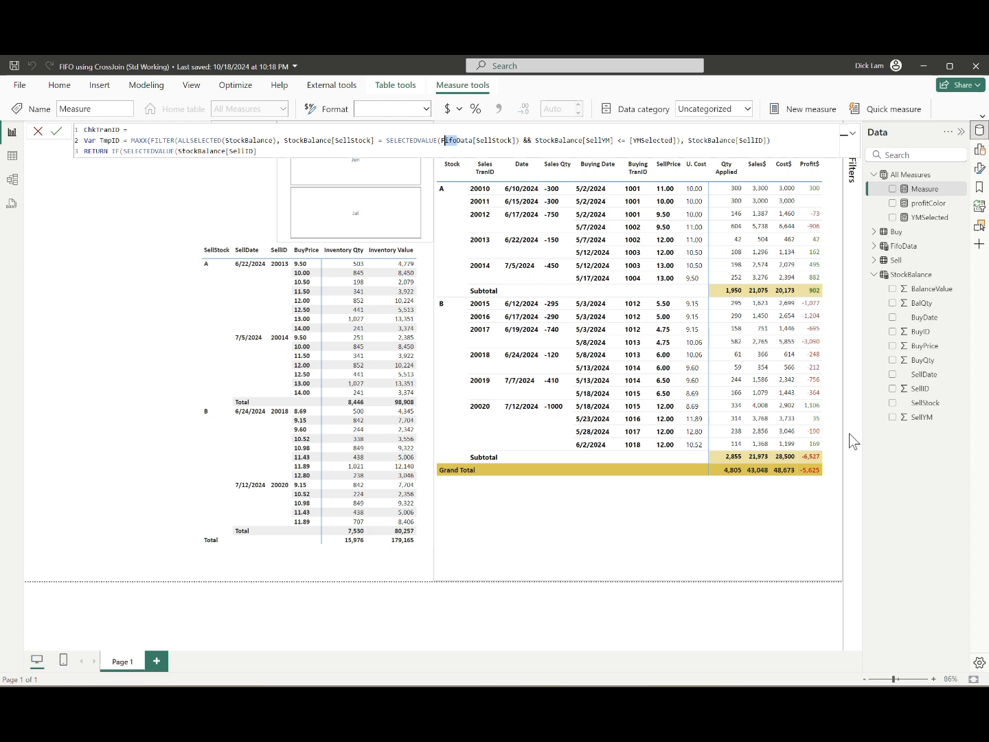
{"action": "type", "text": "stock"}
{"action": "key", "text": "Tab"}
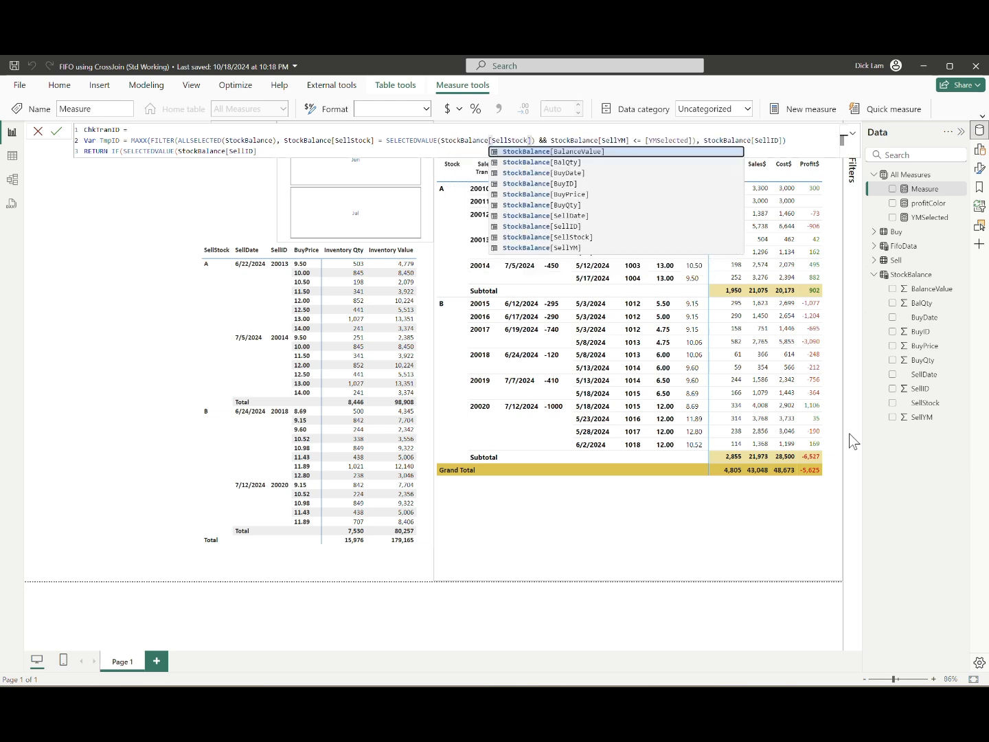
{"action": "key", "text": "Escape"}
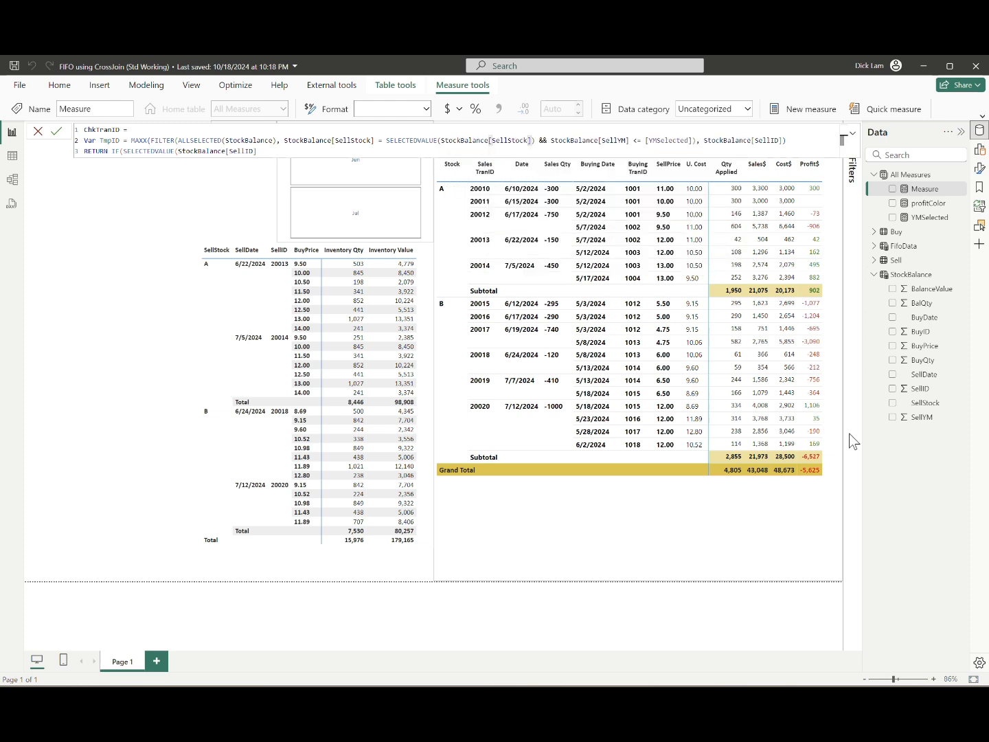
Step: Finish the IF so it returns 1 when the selected SellID equals TmpID, and commit the measure
{"action": "key", "text": "Down"}
{"action": "type", "text": ") = TmpID, "}
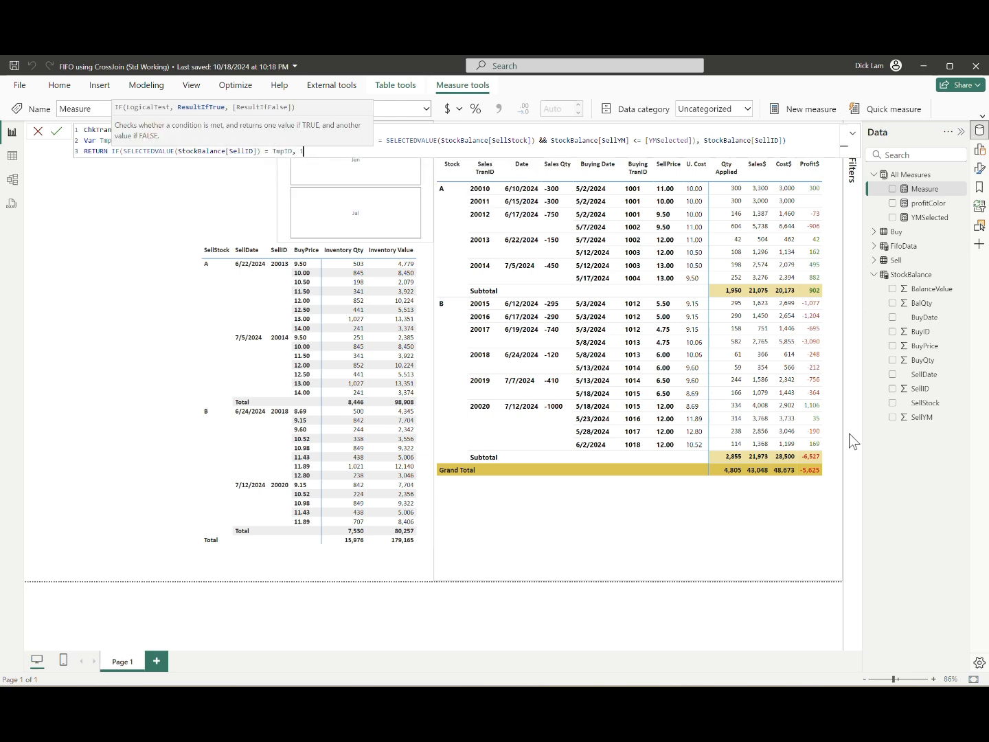
{"action": "type", "text": "1)"}
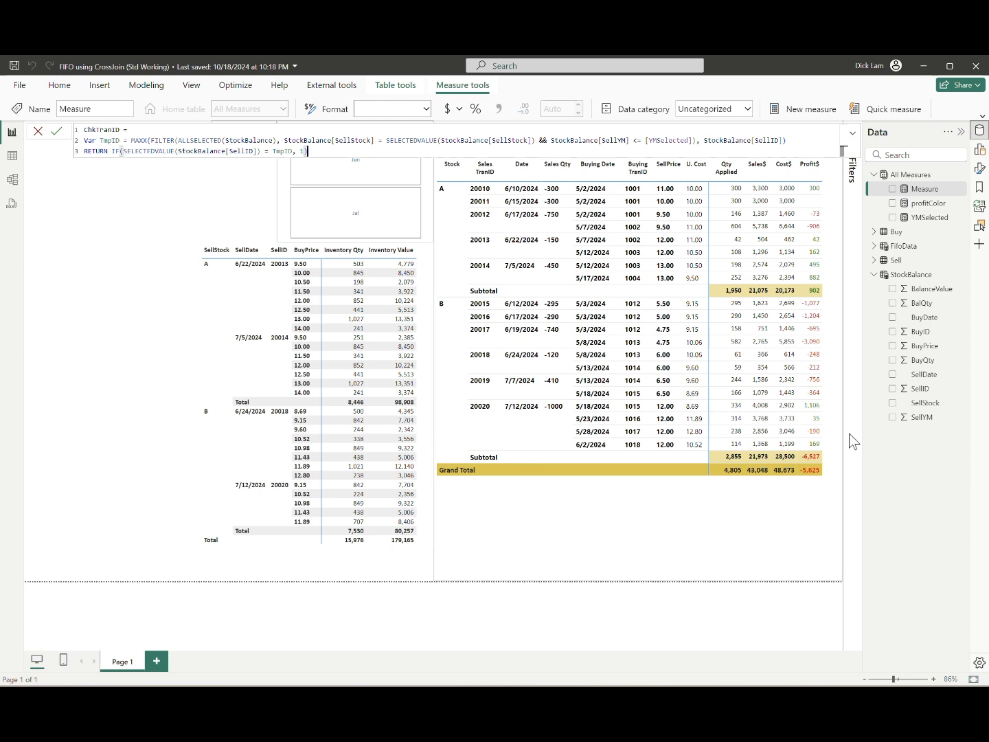
{"action": "key", "text": "Return"}
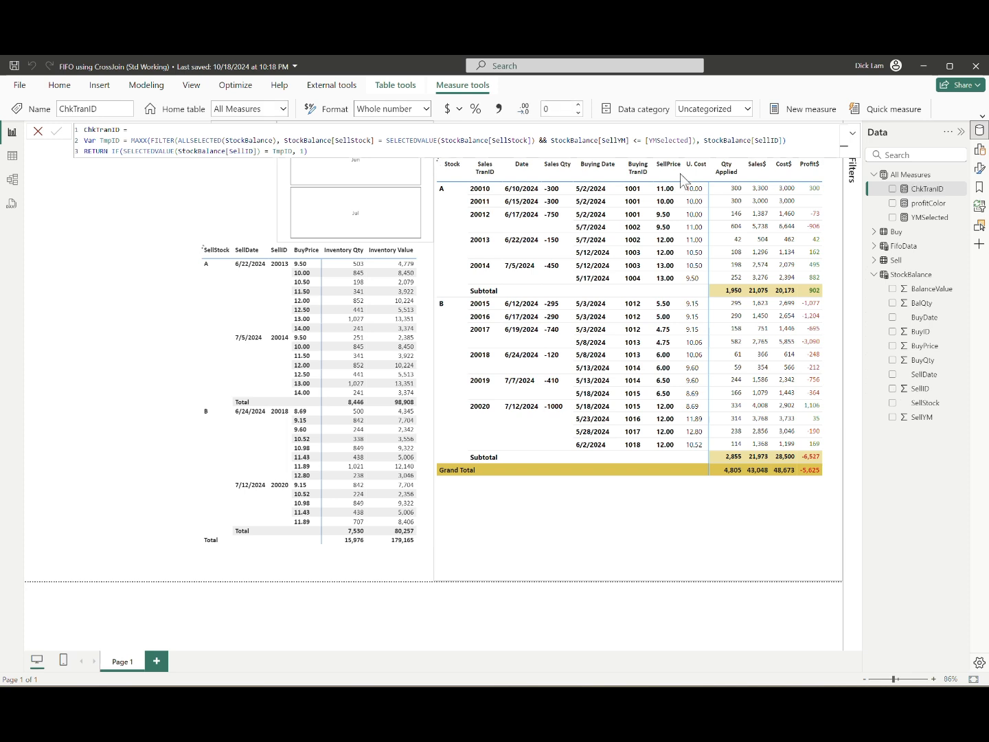
Step: Add ChkTranID as a visual-level filter on the inventory matrix, set to show items when the value is 1
{"action": "left_click", "coordinate": [223, 194]}
{"action": "left_click", "coordinate": [853, 138]}
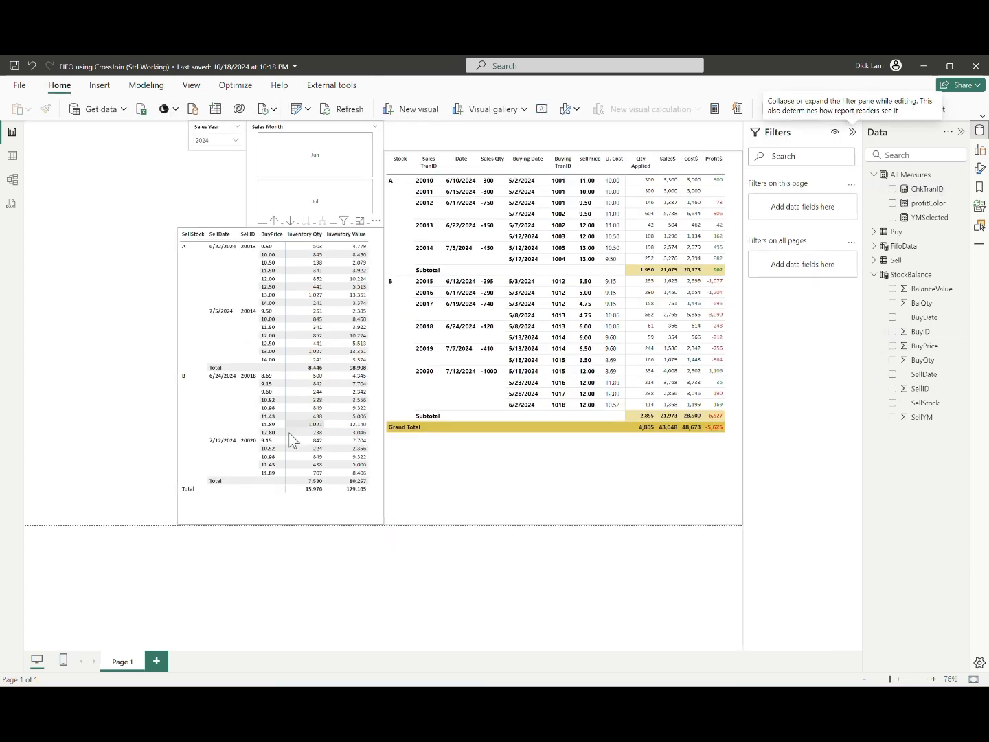
{"action": "left_click", "coordinate": [350, 522]}
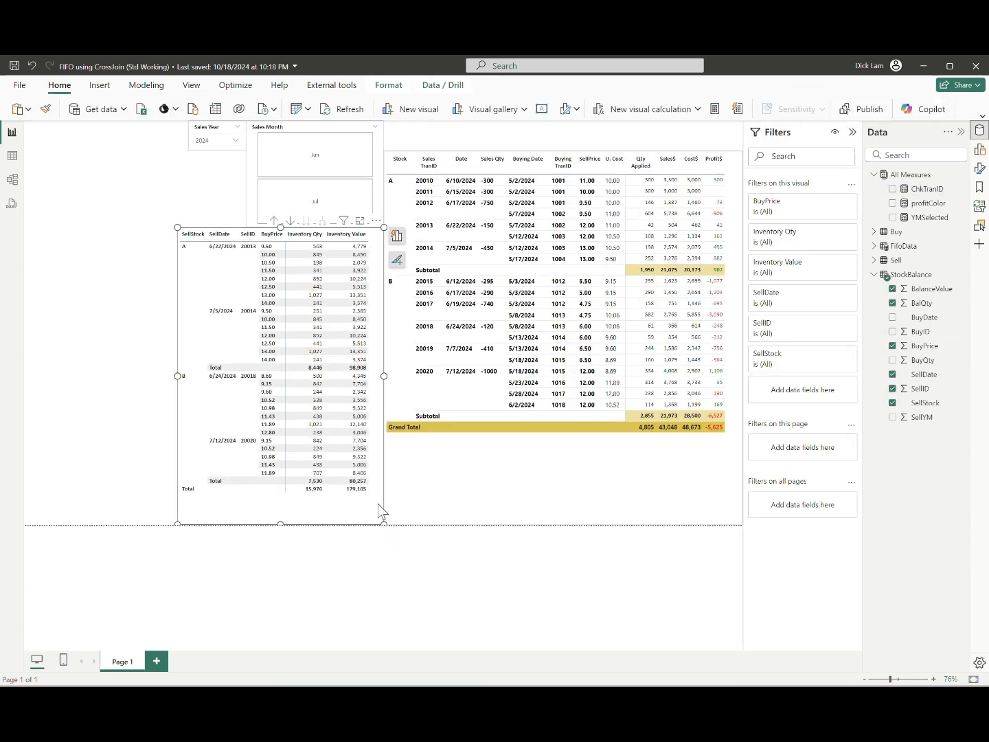
{"action": "left_click", "coordinate": [930, 191]}
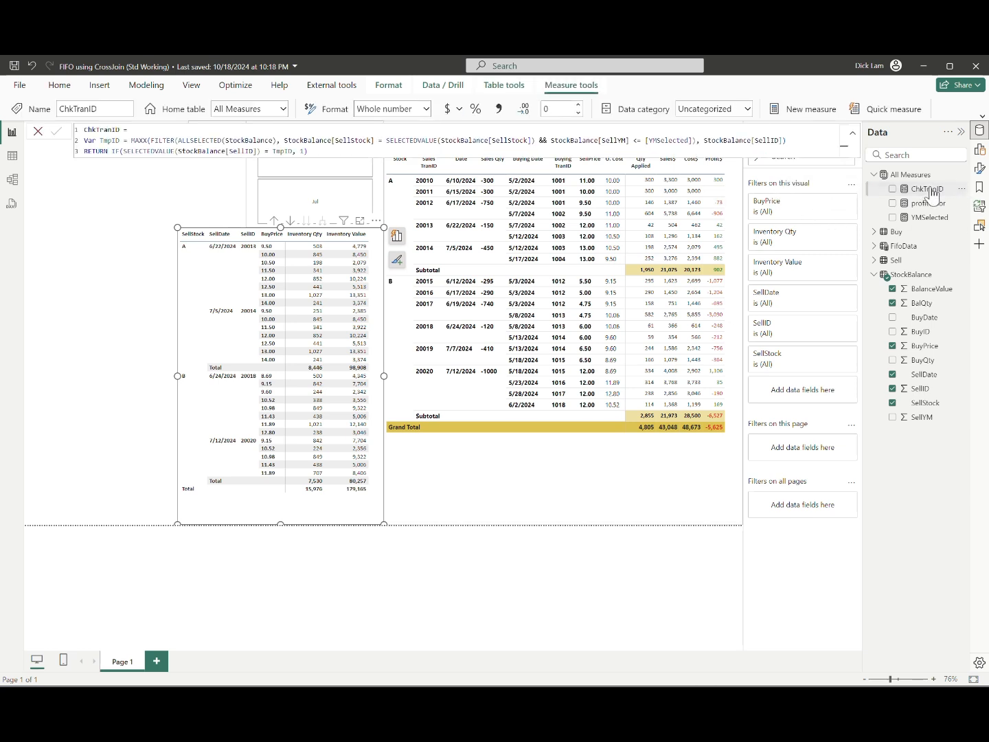
{"action": "left_click_drag", "start_coordinate": [931, 194], "coordinate": [807, 390]}
{"action": "left_click", "coordinate": [803, 273]}
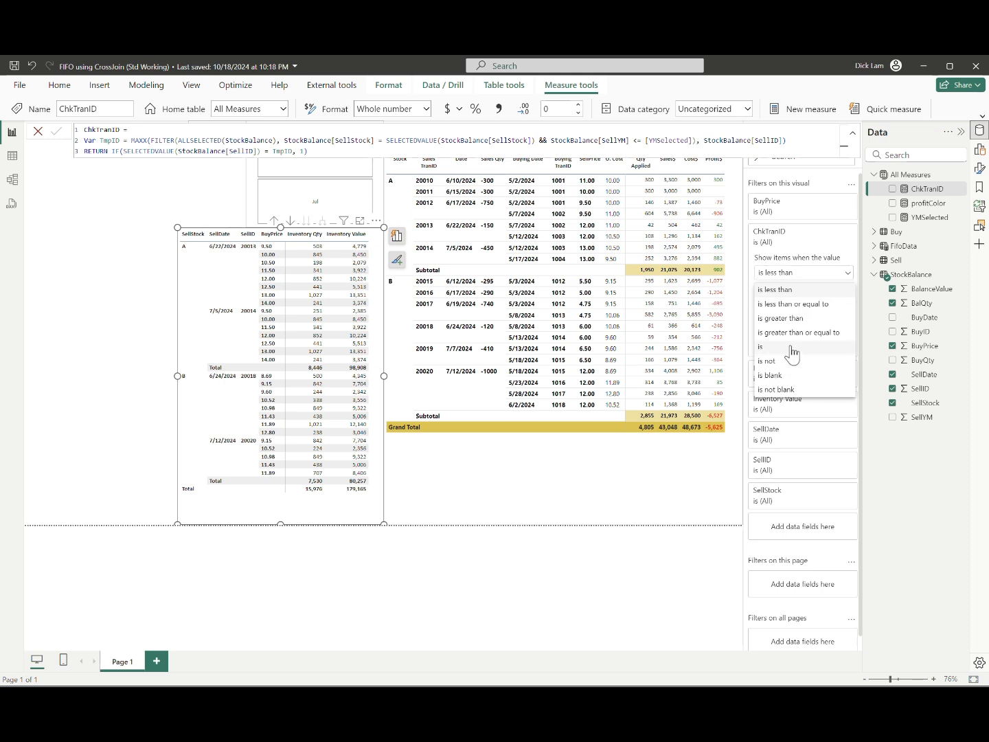
{"action": "left_click", "coordinate": [792, 347]}
{"action": "left_click", "coordinate": [805, 289]}
{"action": "type", "text": "1"}
{"action": "left_click", "coordinate": [833, 347]}
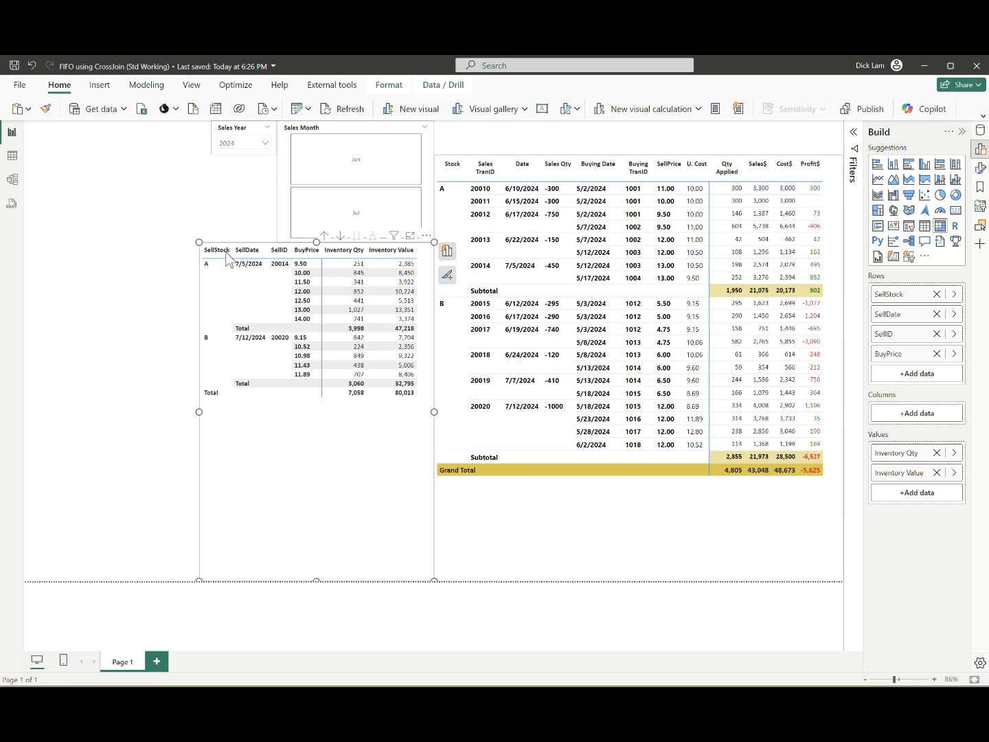
Step: Replace SellDate with StockBalance SellYM in the inventory matrix rows
{"action": "left_click", "coordinate": [955, 314]}
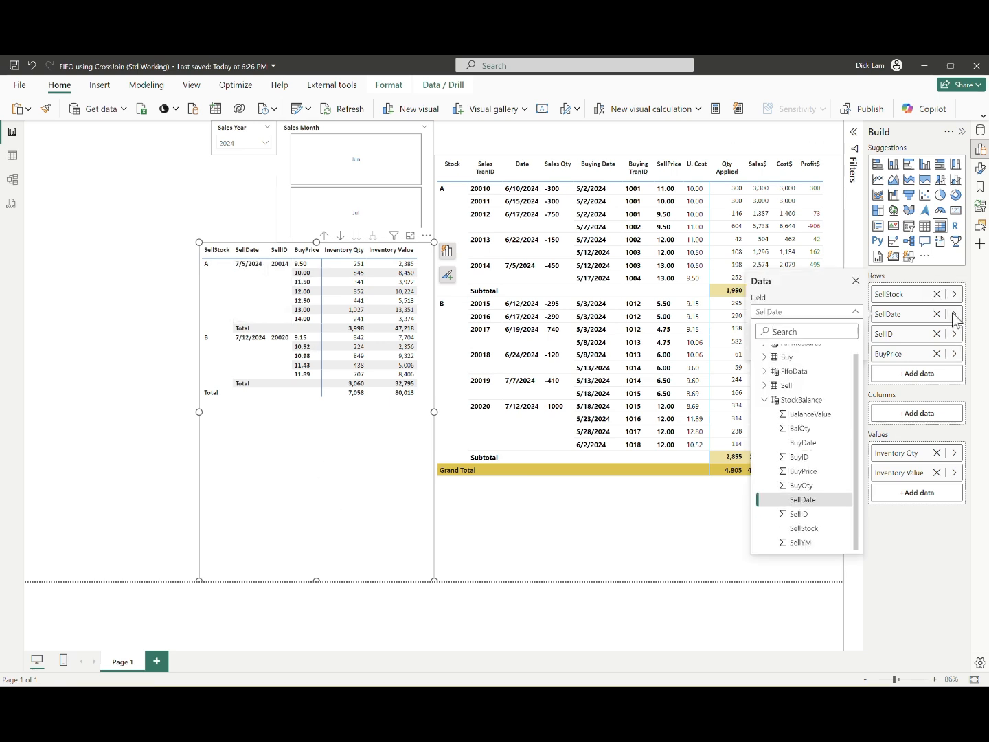
{"action": "left_click", "coordinate": [817, 546]}
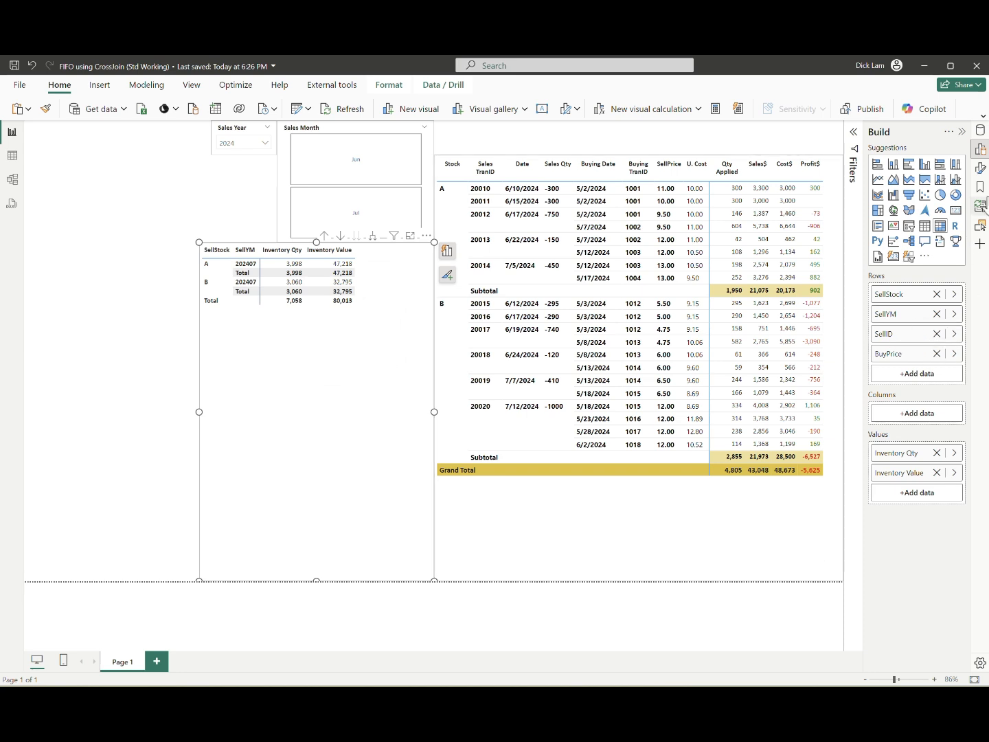
Step: Set the StockBalance SellYM column's default summarization to Don't summarize
{"action": "left_click", "coordinate": [979, 131]}
{"action": "left_click", "coordinate": [980, 149]}
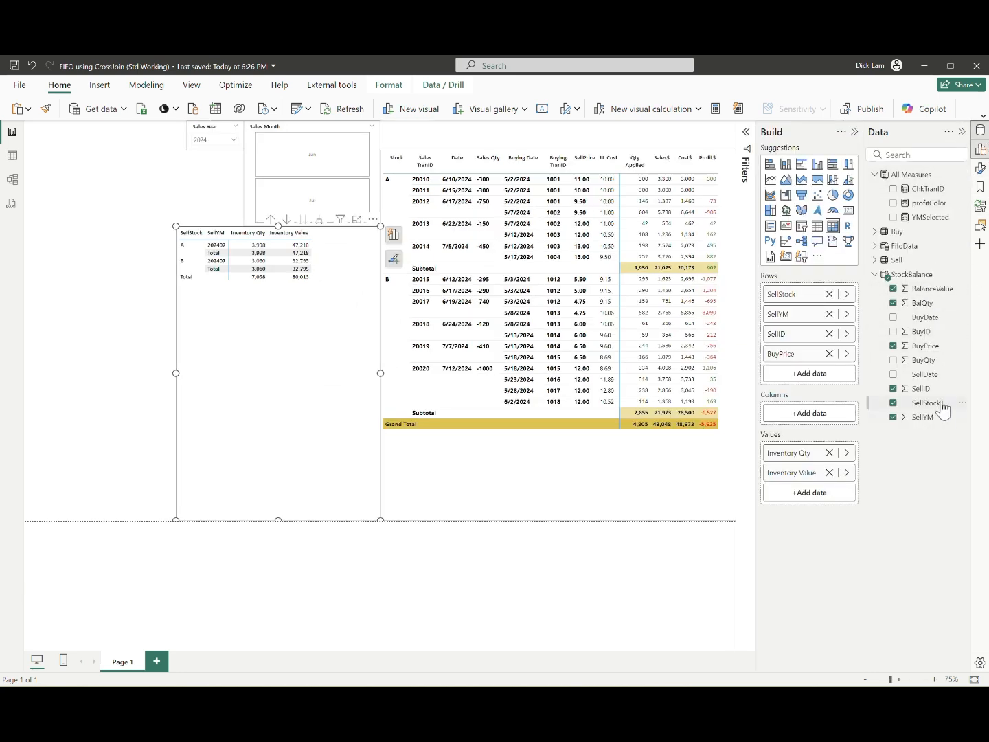
{"action": "left_click", "coordinate": [923, 417]}
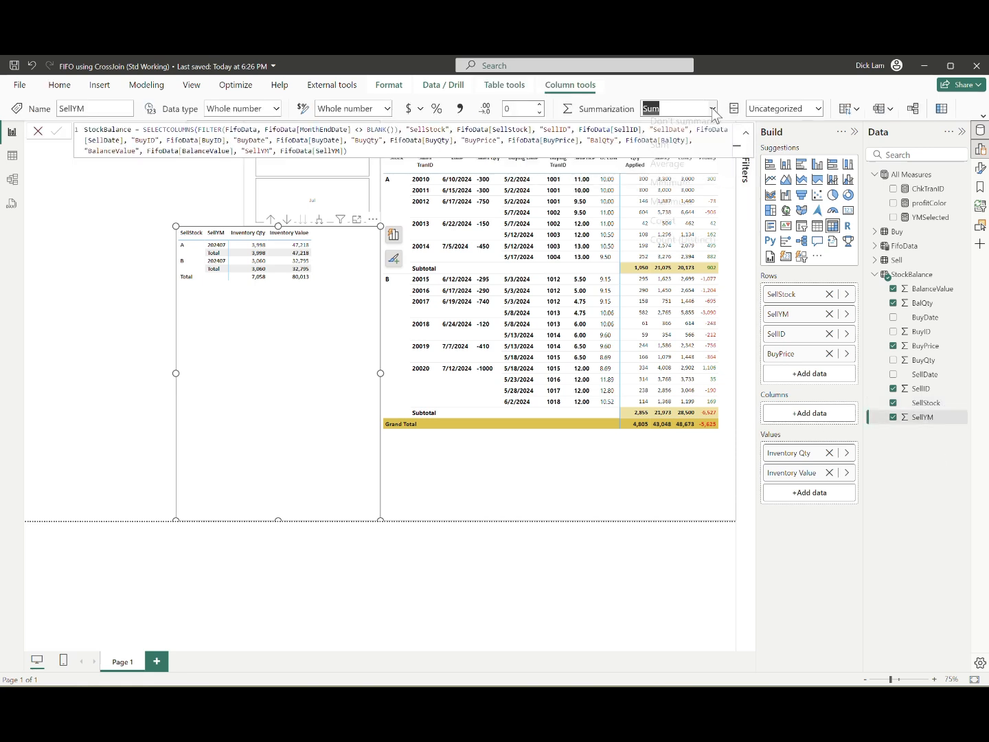
{"action": "left_click", "coordinate": [677, 109]}
{"action": "left_click", "coordinate": [669, 128]}
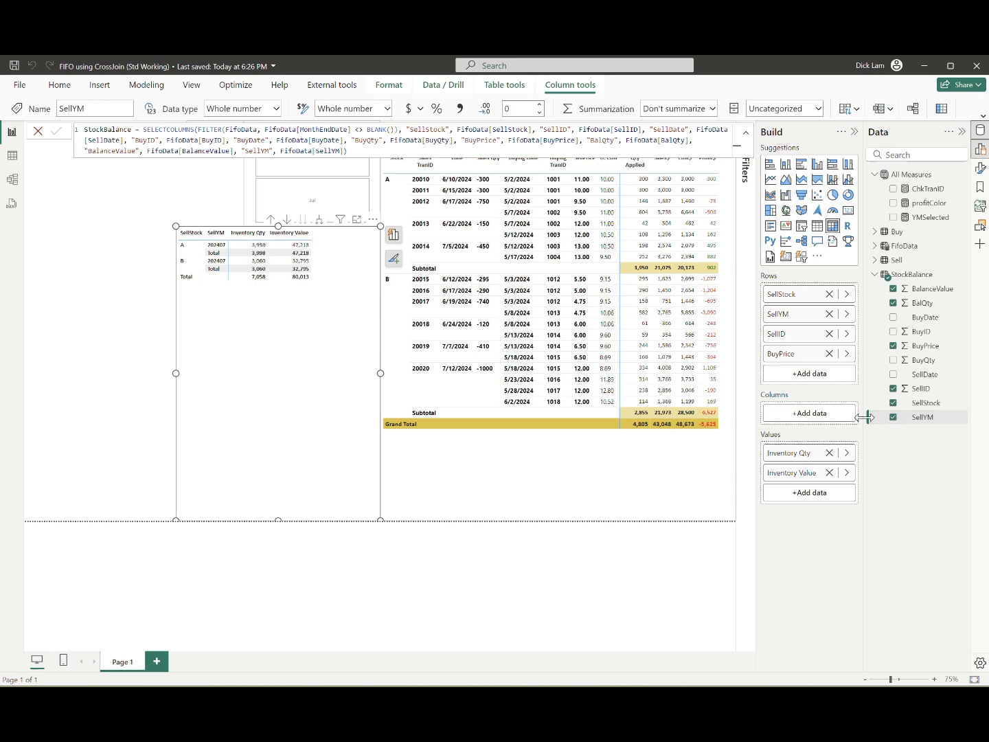
Step: Expand the inventory matrix down one more hierarchy level and remove SellID from its rows
{"action": "left_click", "coordinate": [320, 220]}
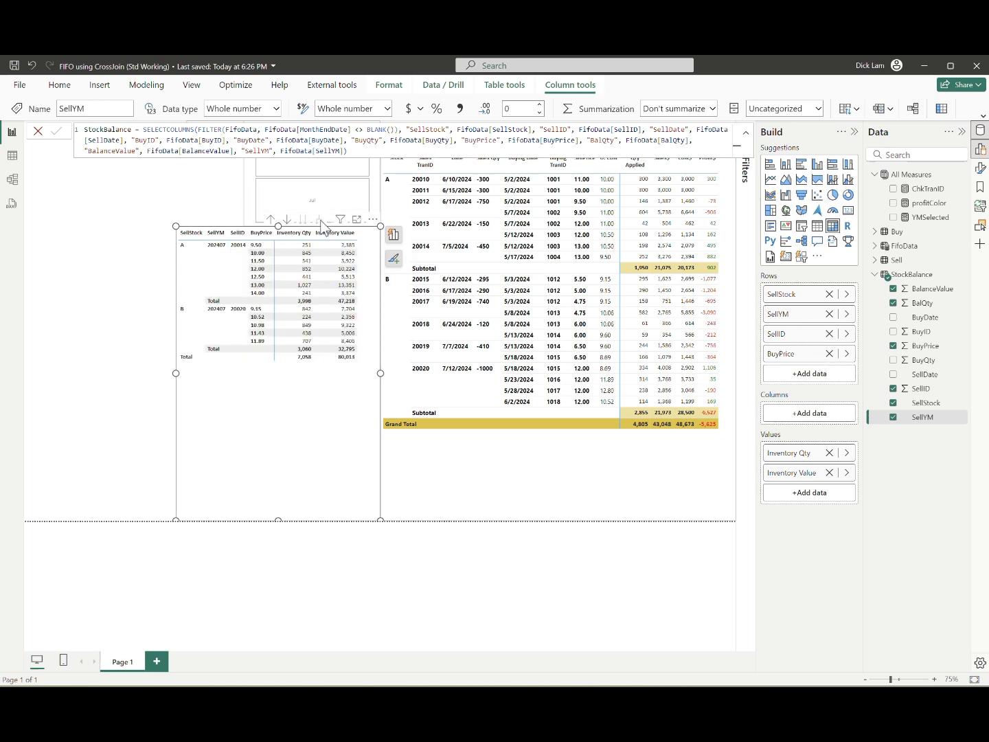
{"action": "left_click", "coordinate": [829, 333]}
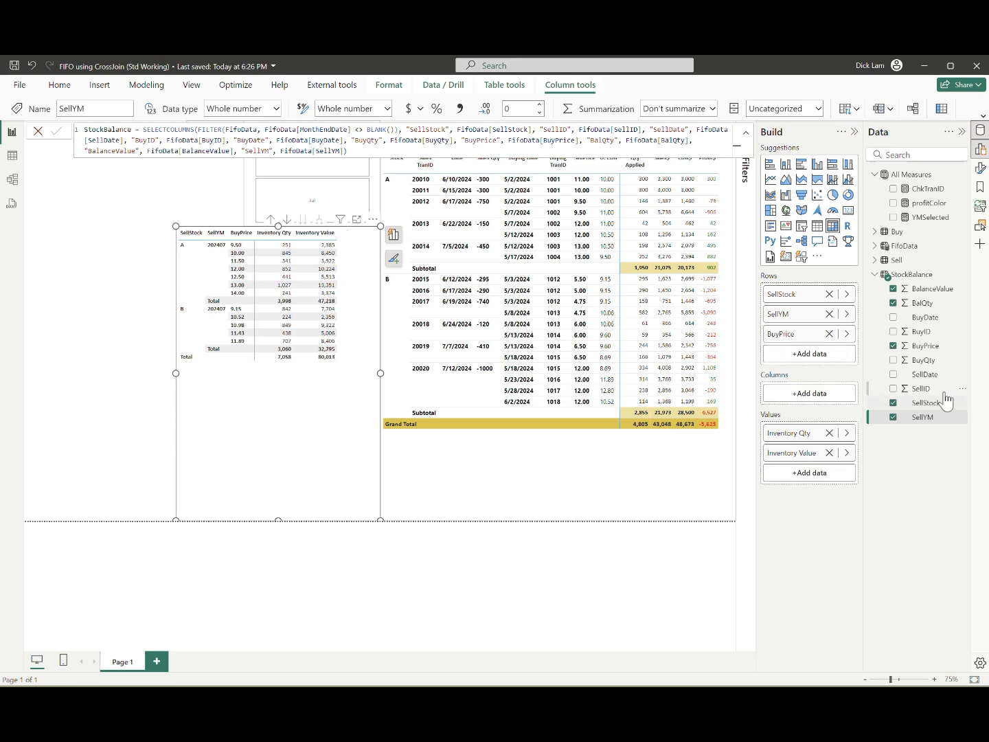
Step: Set the default summarization of the StockBalance BuyID and BuyPrice columns to Don't summarize
{"action": "left_click", "coordinate": [933, 332]}
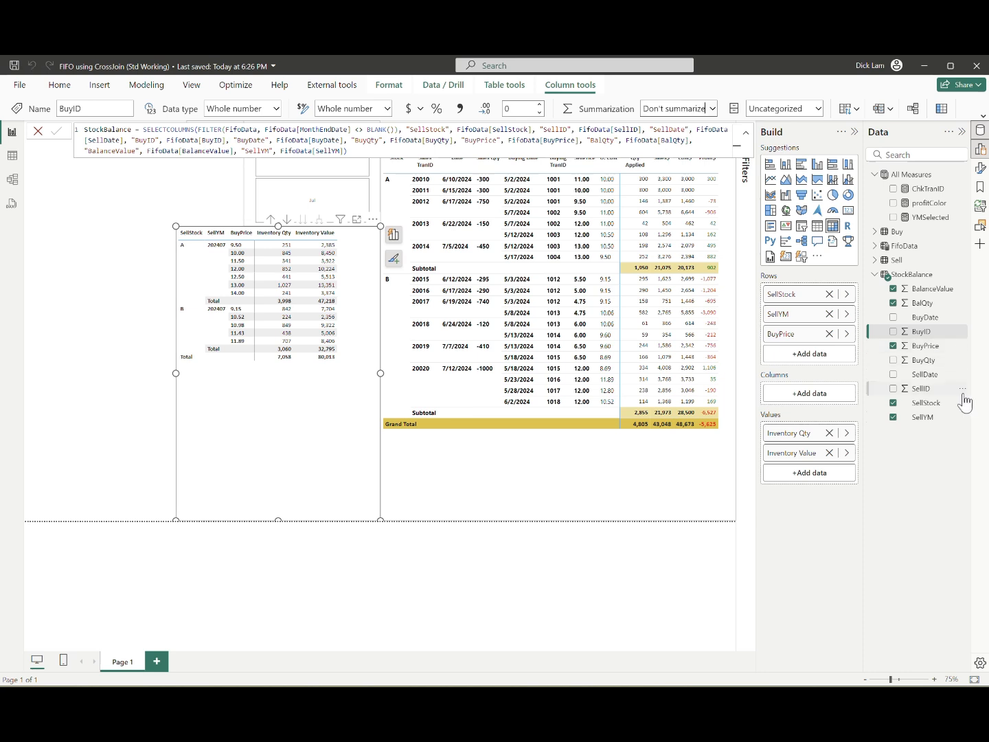
{"action": "left_click", "coordinate": [927, 345]}
{"action": "left_click", "coordinate": [713, 109]}
{"action": "left_click", "coordinate": [663, 129]}
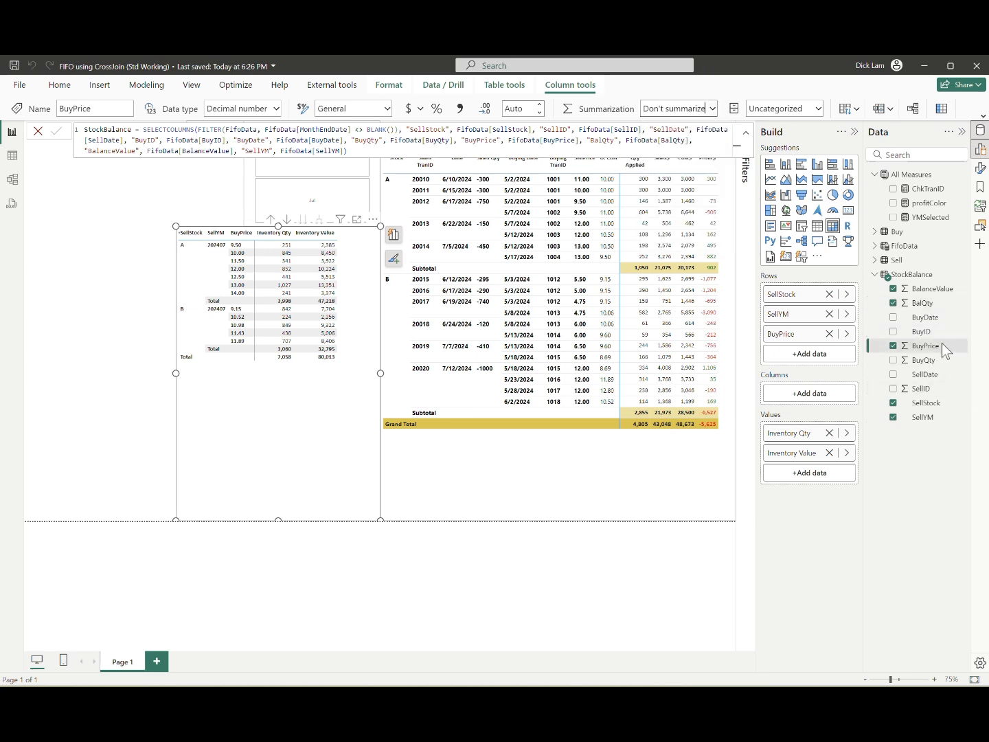
Step: Add BuyID and BuyDate to the inventory matrix rows between SellYM and BuyPrice, and expand the hierarchy down to BuyPrice
{"action": "left_click_drag", "start_coordinate": [929, 345], "coordinate": [817, 324]}
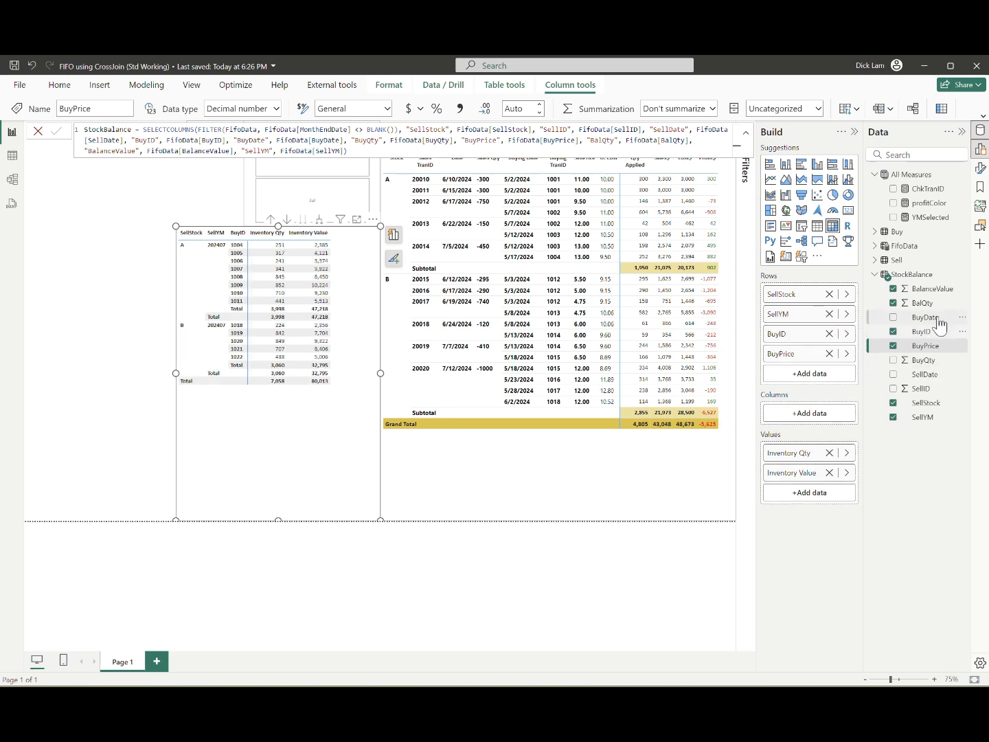
{"action": "left_click_drag", "start_coordinate": [933, 317], "coordinate": [818, 350]}
{"action": "left_click", "coordinate": [319, 219]}
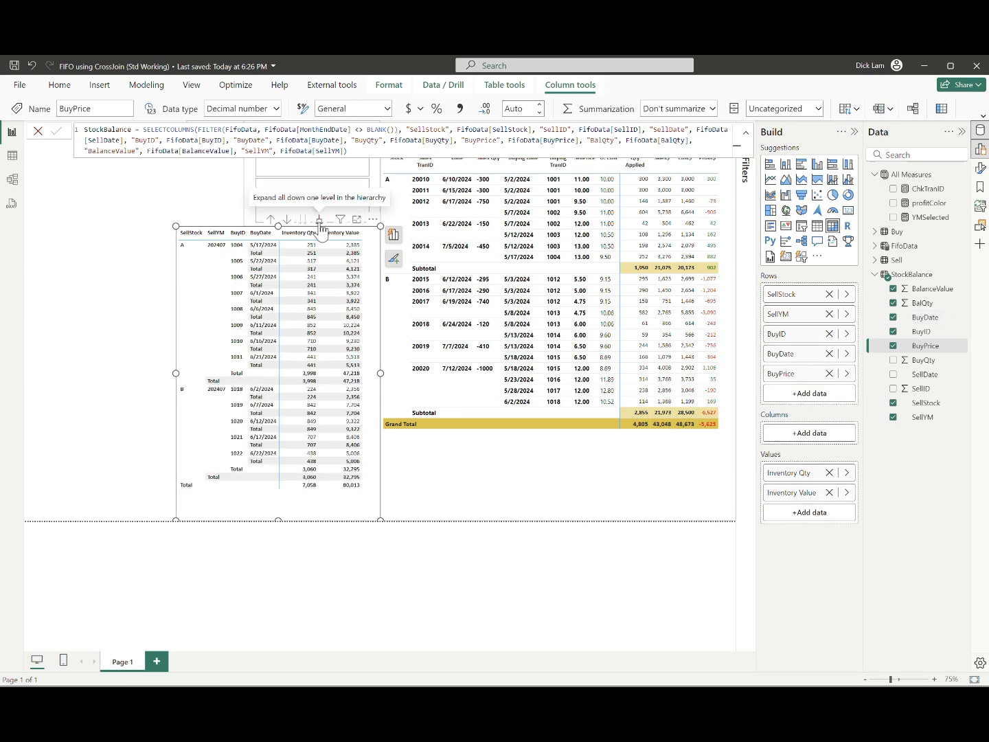
{"action": "left_click", "coordinate": [319, 219]}
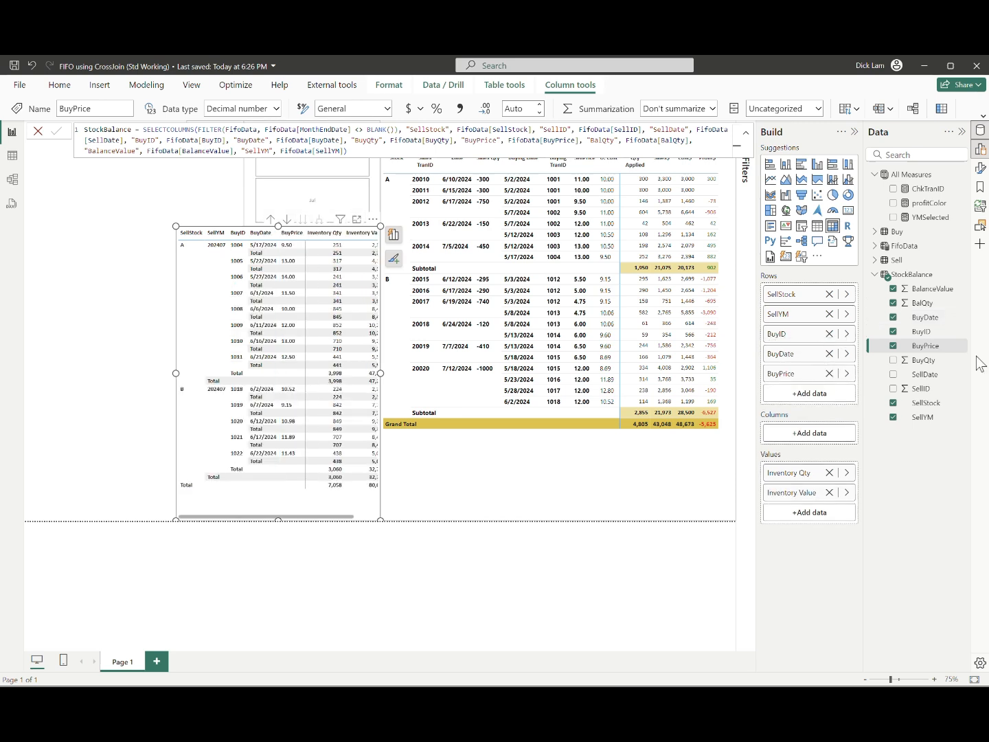
Step: Turn on the row subtotal for the BuyPrice level of the inventory matrix
{"action": "left_click", "coordinate": [980, 168]}
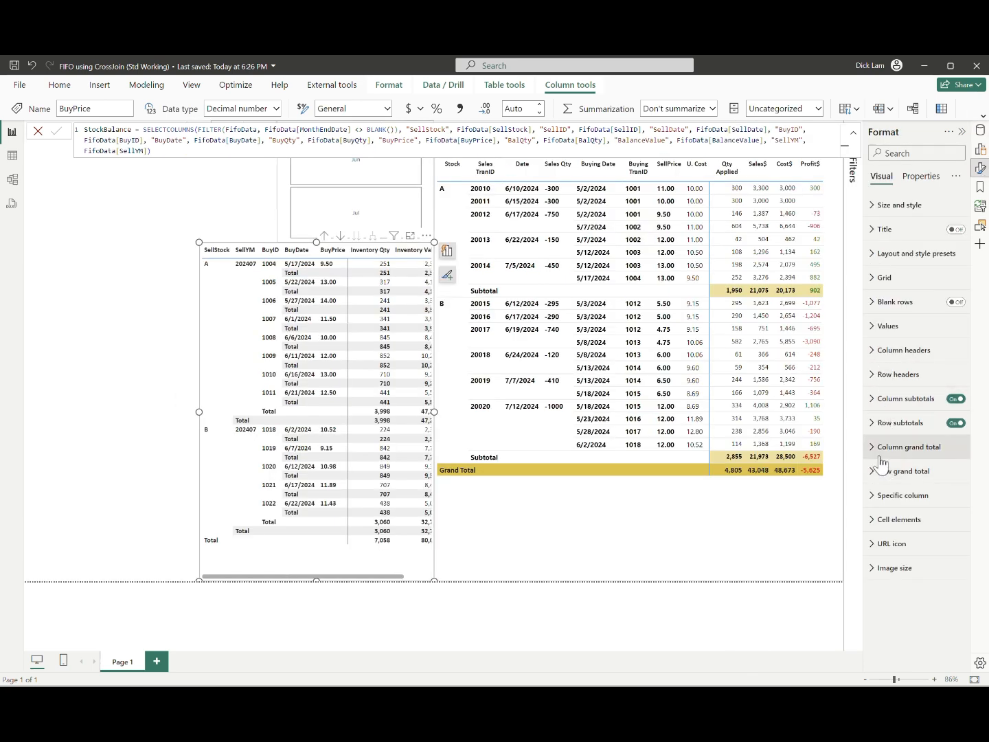
{"action": "left_click", "coordinate": [887, 422]}
{"action": "left_click", "coordinate": [951, 500]}
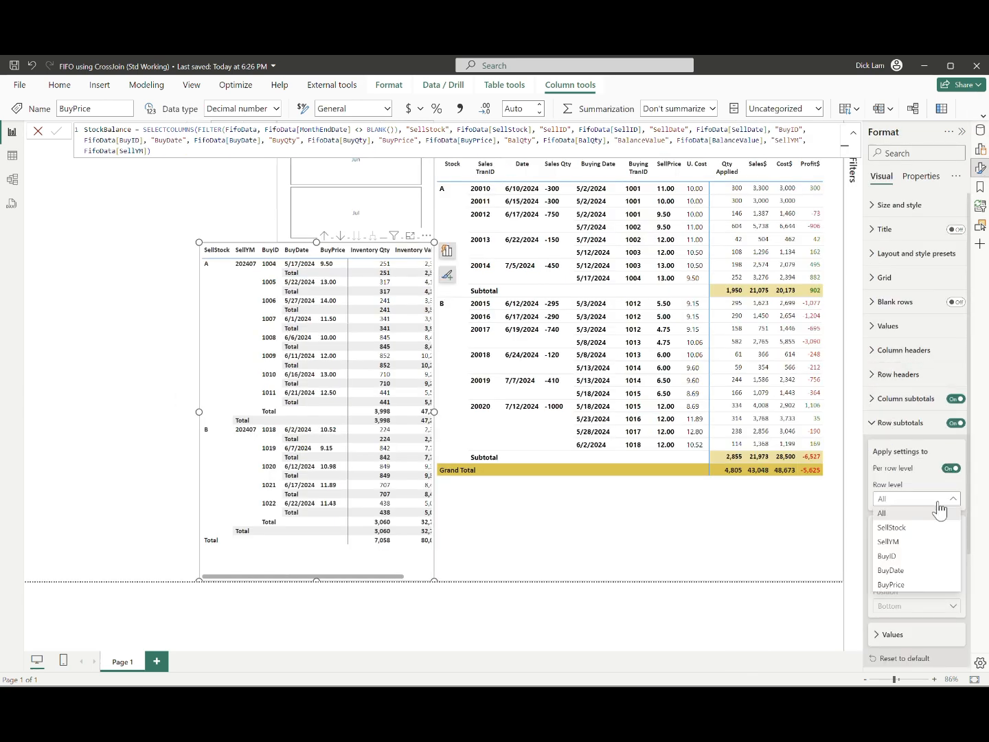
{"action": "left_click", "coordinate": [893, 583]}
{"action": "left_click", "coordinate": [954, 546]}
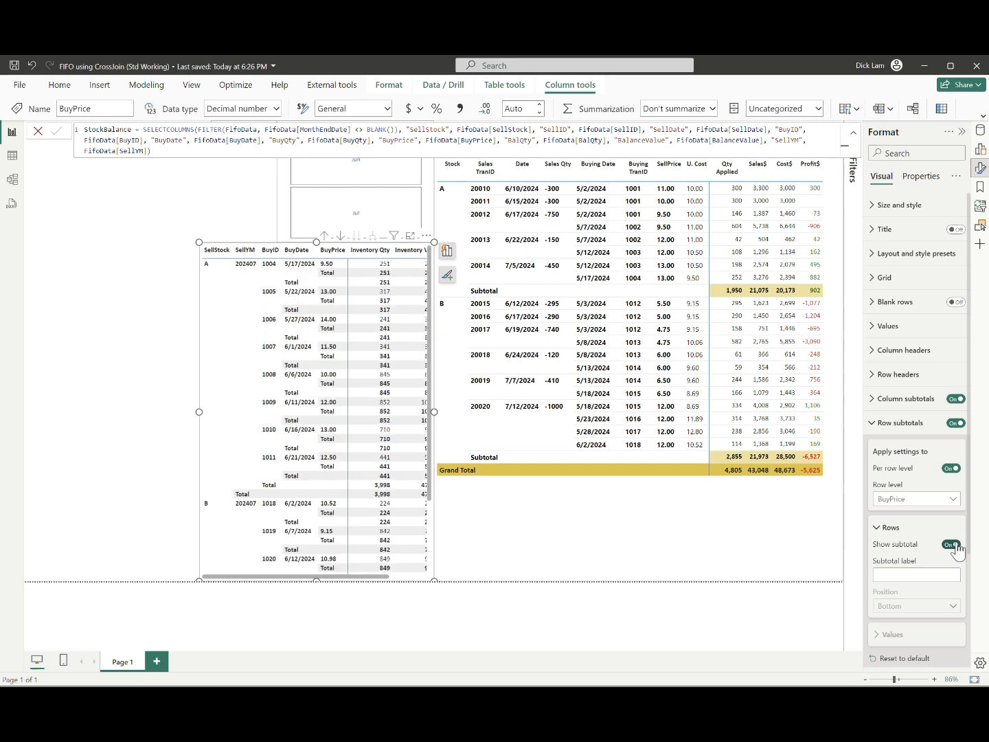
Step: Turn off the row subtotal for the SellYM level of the inventory matrix
{"action": "left_click", "coordinate": [918, 499]}
{"action": "left_click", "coordinate": [913, 584]}
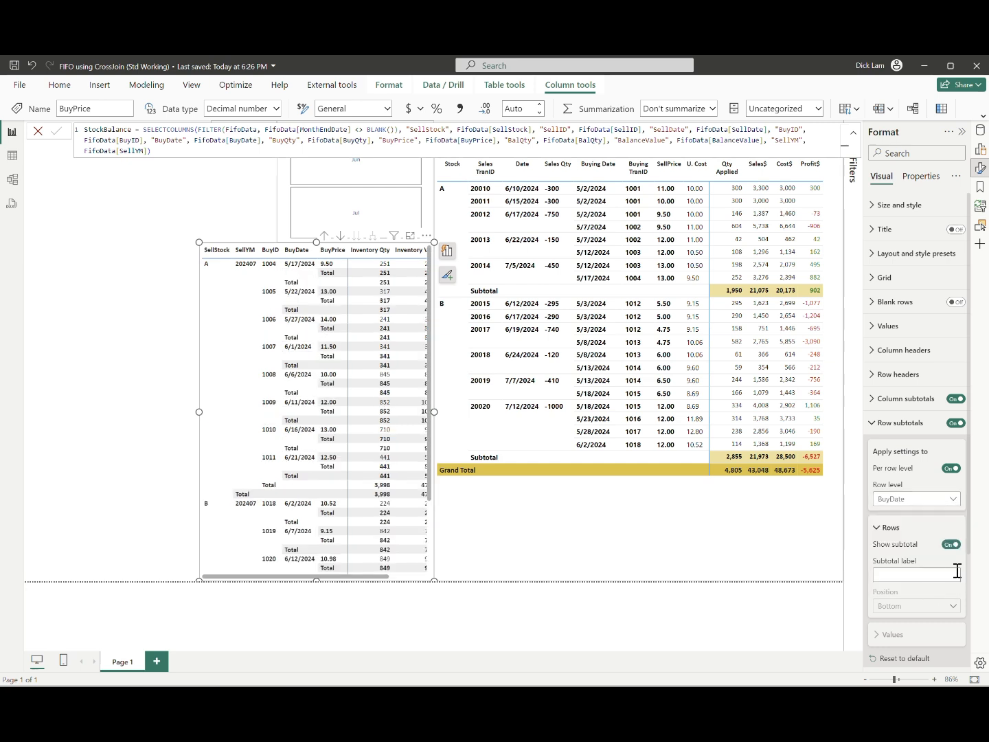
{"action": "left_click", "coordinate": [913, 500]}
{"action": "left_click", "coordinate": [886, 556]}
{"action": "left_click", "coordinate": [901, 500]}
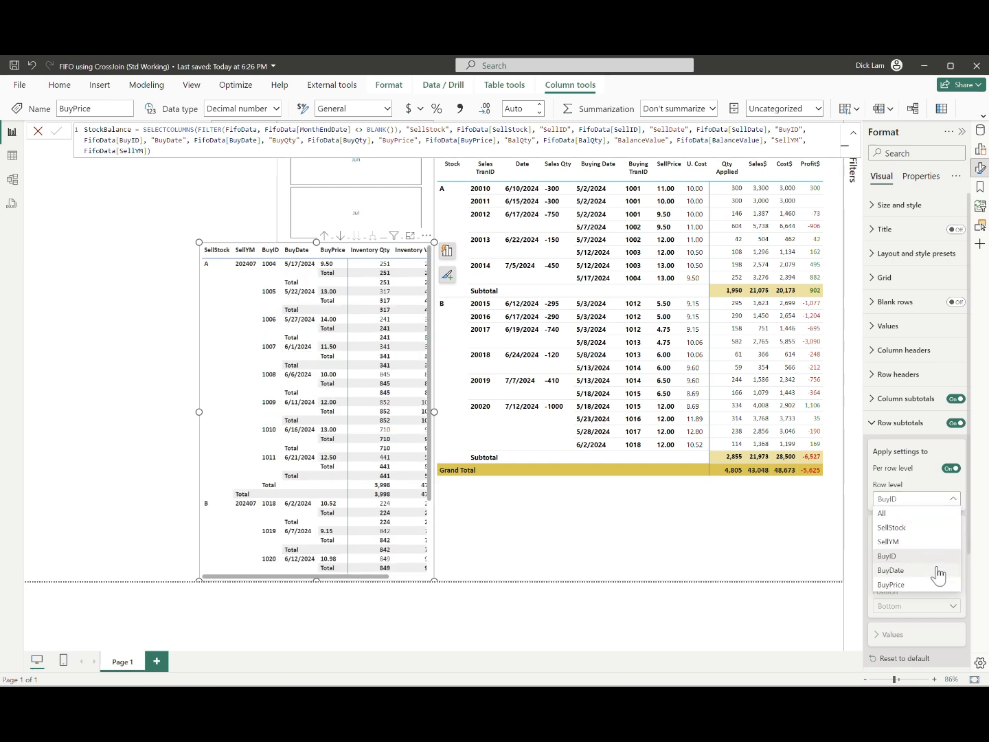
{"action": "left_click", "coordinate": [920, 542]}
{"action": "left_click", "coordinate": [951, 546]}
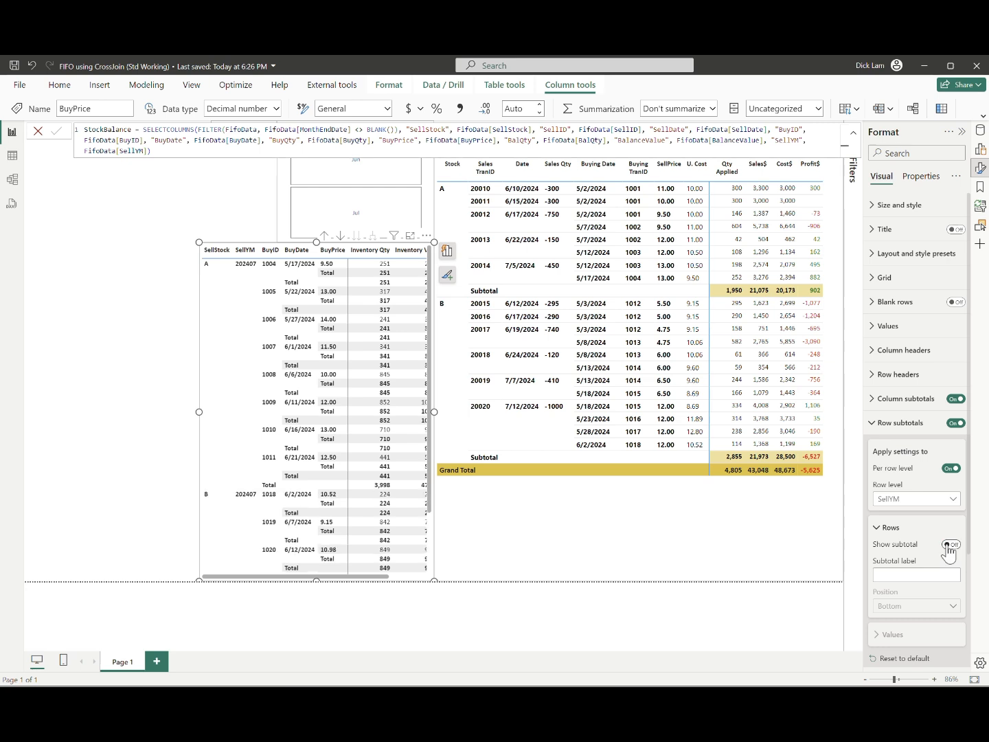
Step: Turn off the row subtotals for the BuyPrice, BuyDate and BuyID levels of the inventory matrix
{"action": "left_click", "coordinate": [914, 500]}
{"action": "left_click", "coordinate": [918, 582]}
{"action": "left_click", "coordinate": [951, 544]}
{"action": "left_click", "coordinate": [901, 500]}
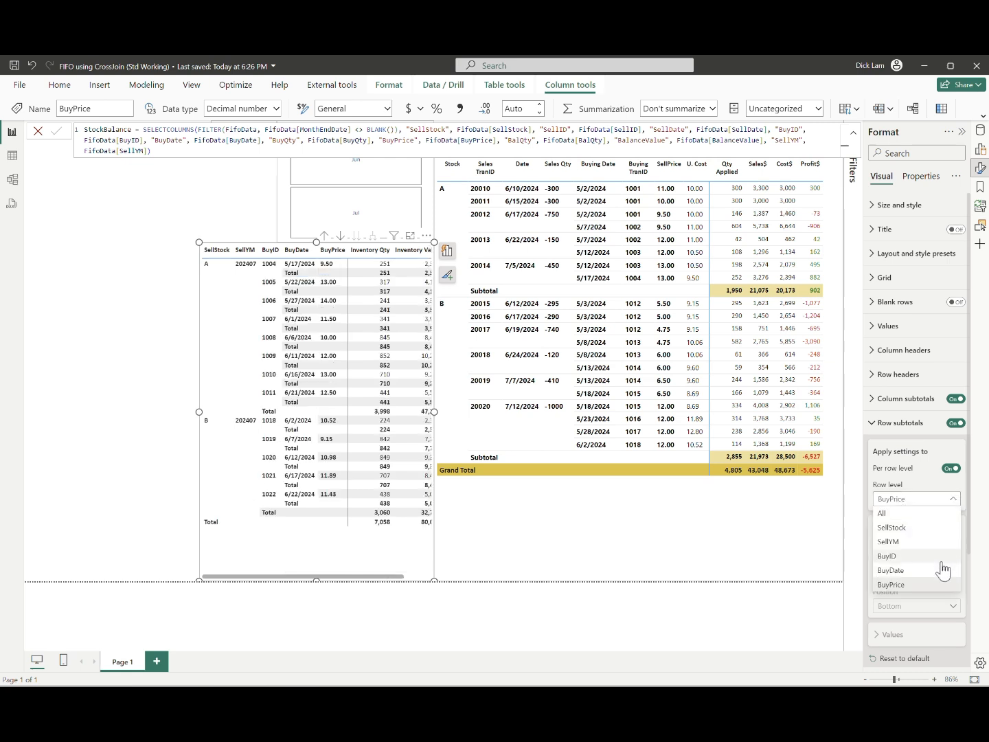
{"action": "left_click", "coordinate": [942, 570]}
{"action": "left_click", "coordinate": [951, 544]}
{"action": "left_click", "coordinate": [916, 500]}
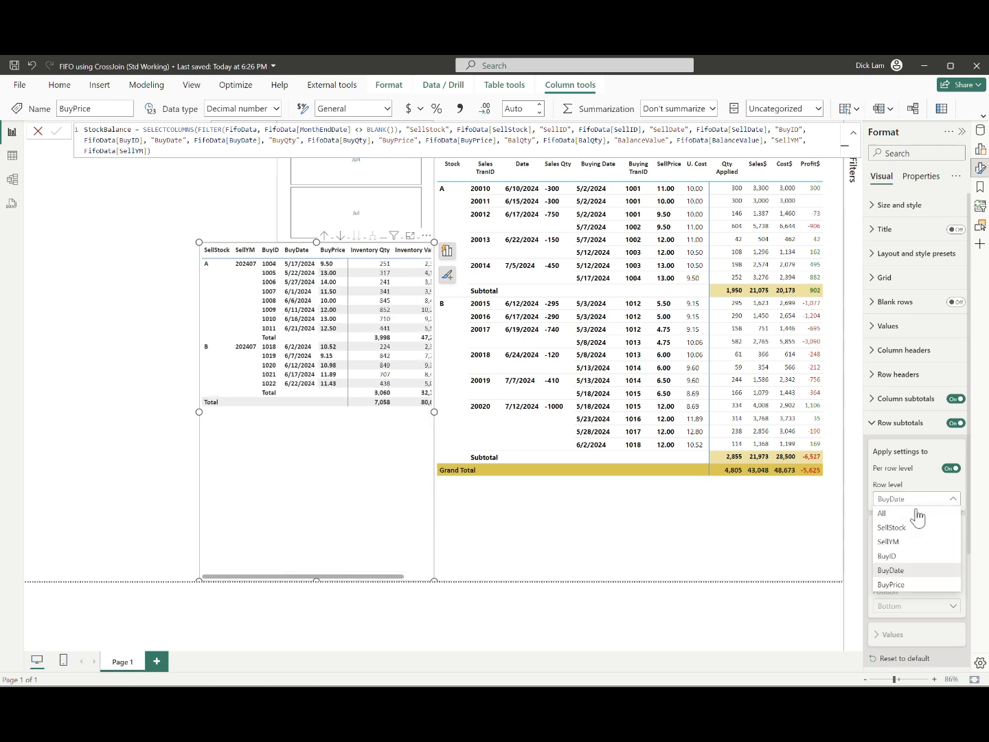
{"action": "left_click", "coordinate": [887, 555]}
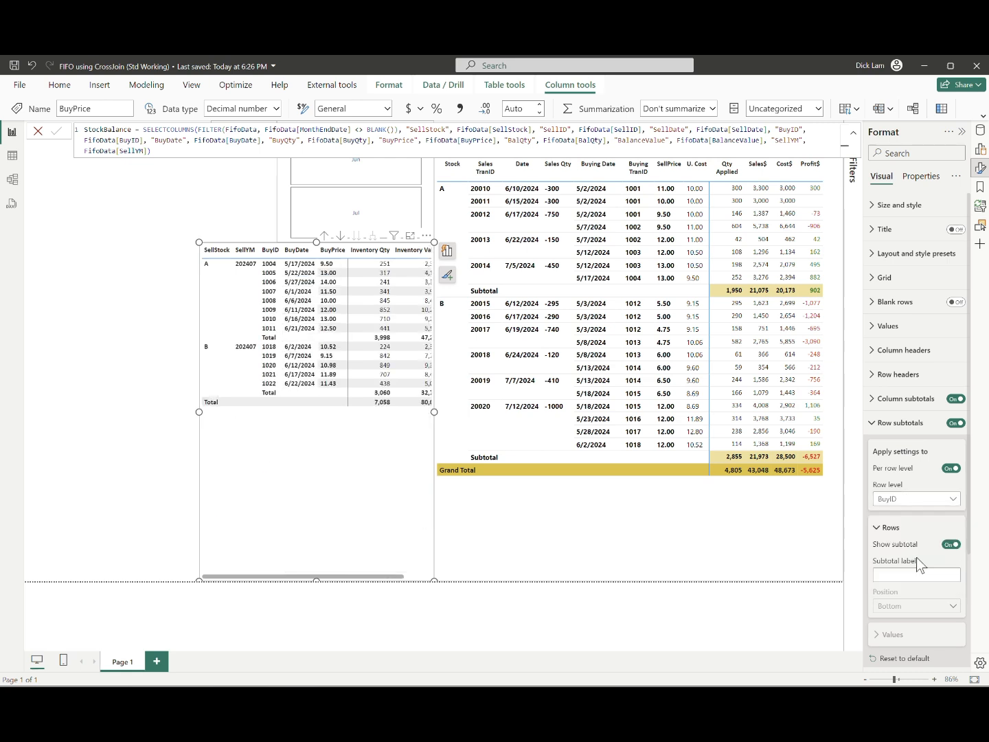
{"action": "left_click", "coordinate": [951, 547]}
Step: Turn the SellYM row subtotal back on and widen the inventory matrix by extending its left edge
{"action": "left_click", "coordinate": [915, 499]}
{"action": "left_click", "coordinate": [892, 538]}
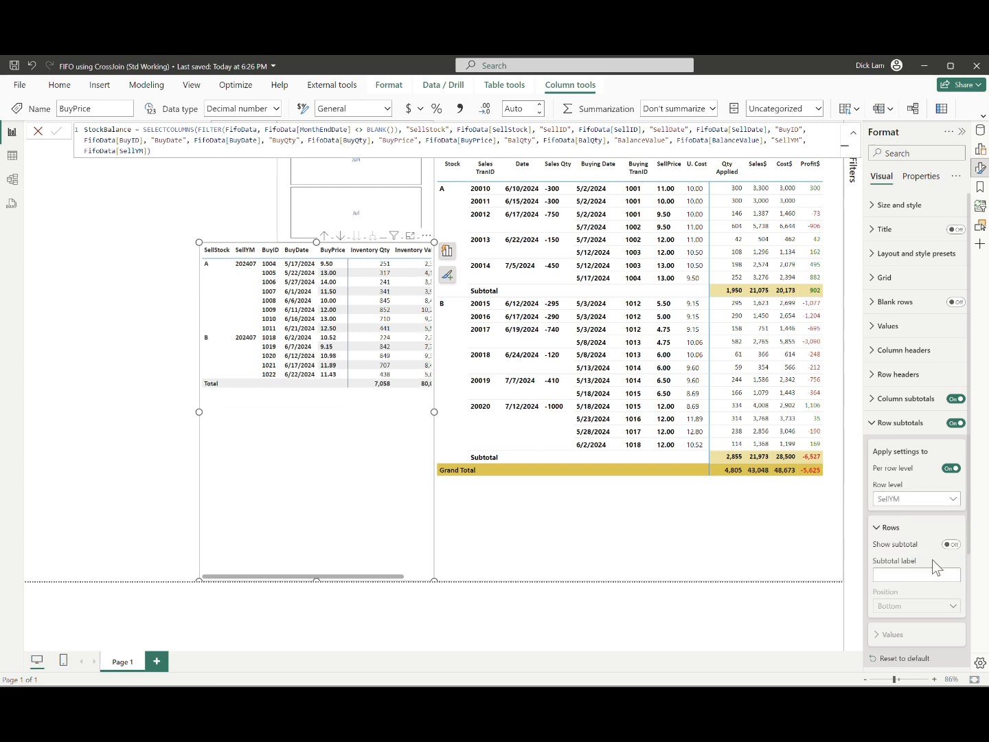
{"action": "left_click", "coordinate": [951, 545]}
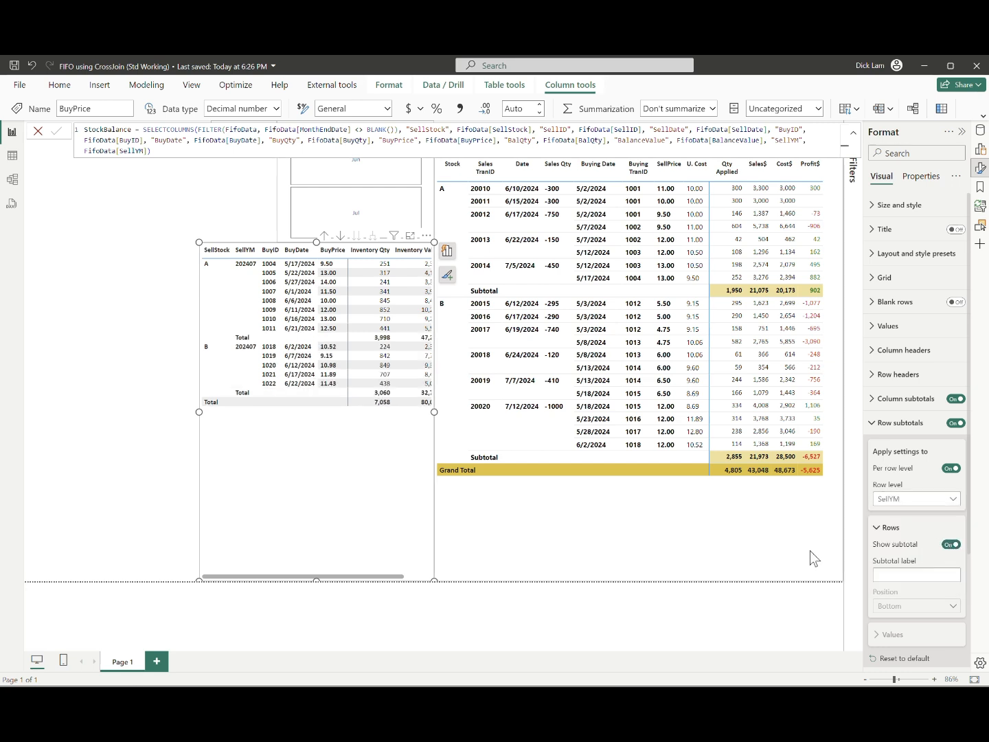
{"action": "left_click_drag", "start_coordinate": [200, 411], "coordinate": [182, 410]}
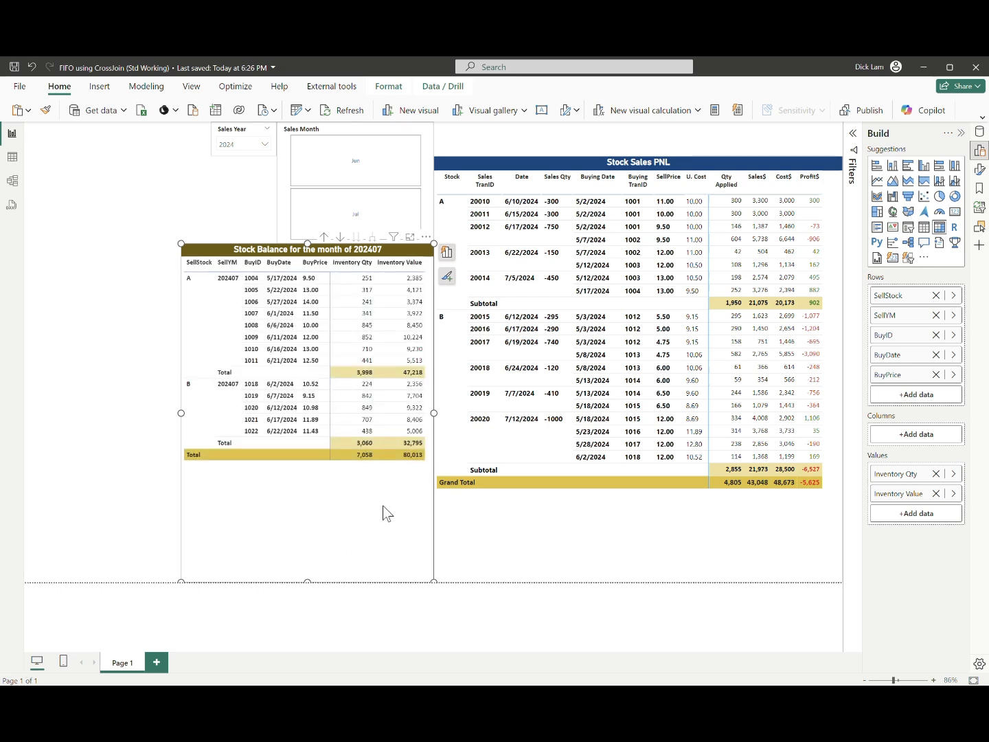
Step: Place a copy of the Stock Balance matrix beside the original and remove SellYM, BuyID, BuyDate and BuyPrice from its rows
{"action": "left_click_drag", "start_coordinate": [382, 504], "coordinate": [74, 505]}
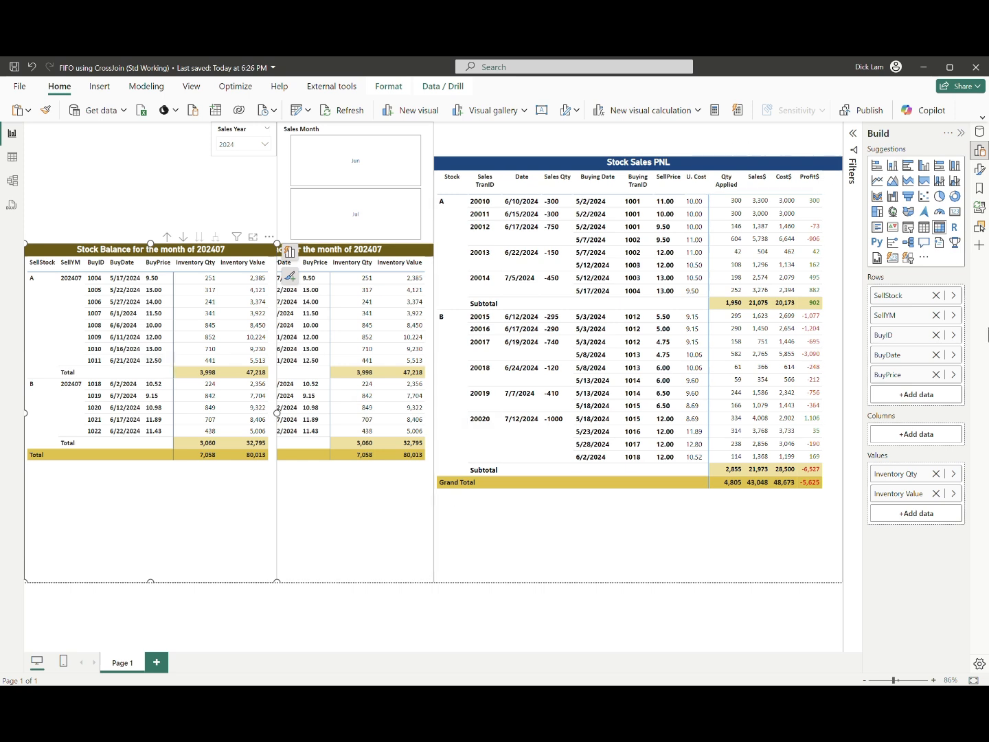
{"action": "left_click", "coordinate": [936, 314]}
{"action": "left_click", "coordinate": [935, 314]}
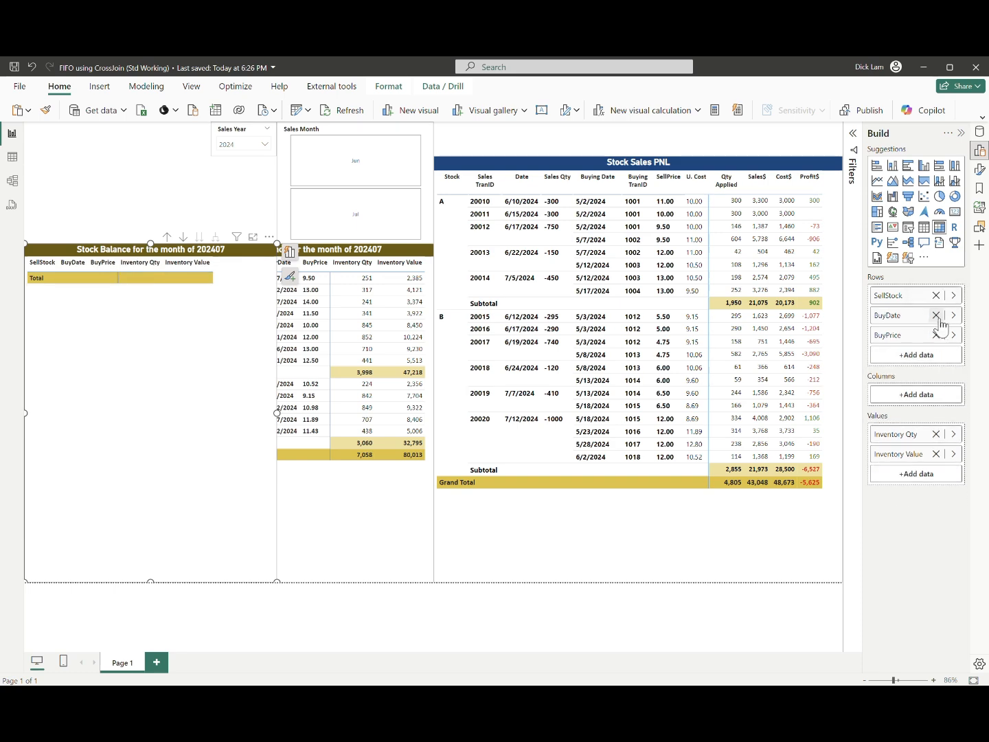
{"action": "left_click", "coordinate": [935, 314]}
{"action": "left_click", "coordinate": [936, 316]}
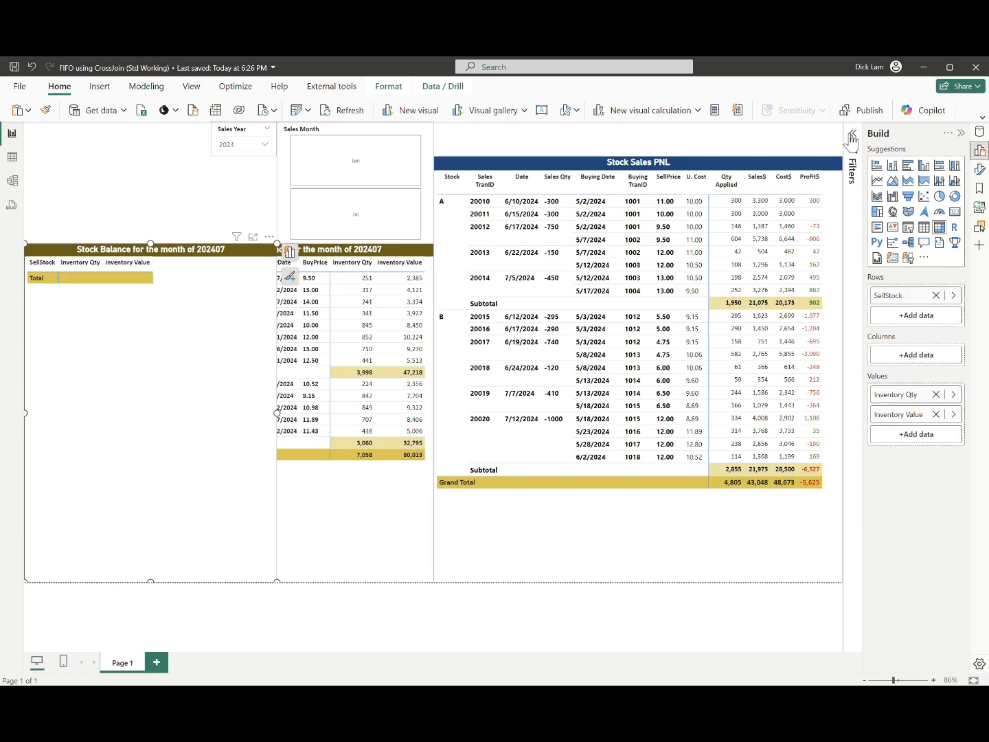
Step: Narrow the copied Stock Balance matrix so it clears the original, and remove its ChkTranID visual-level filter
{"action": "left_click", "coordinate": [852, 157]}
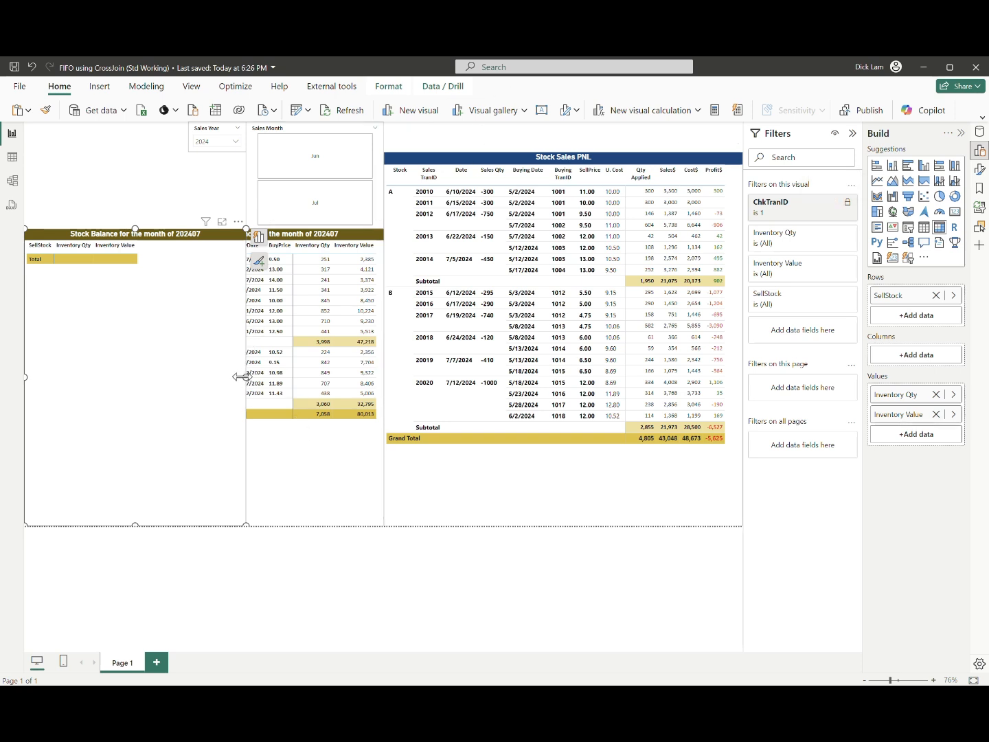
{"action": "left_click_drag", "start_coordinate": [245, 376], "coordinate": [157, 401]}
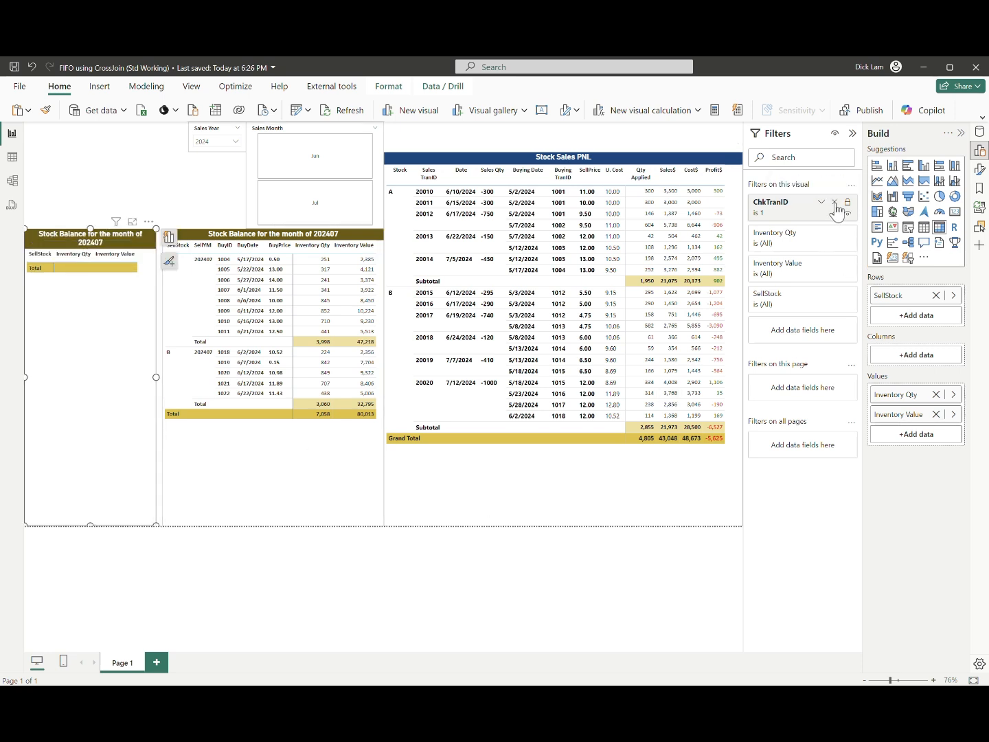
{"action": "left_click", "coordinate": [836, 206]}
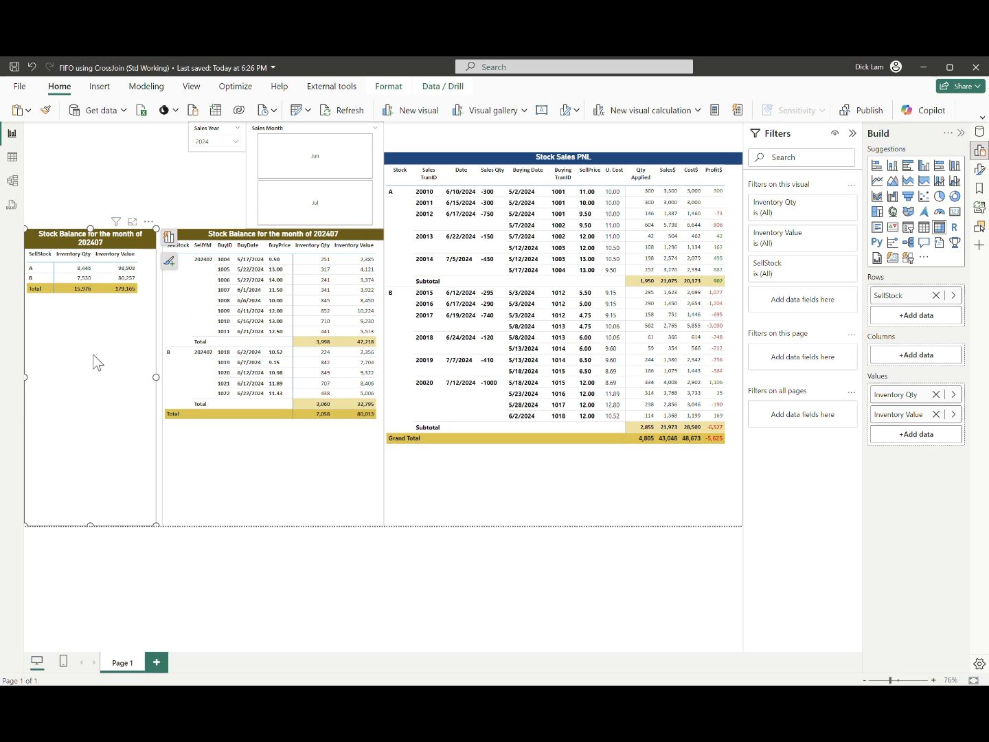
Step: Compare the row fields, filters and totals of the detailed Stock Balance matrix with those of the SellStock-only copy
{"action": "left_click", "coordinate": [317, 443]}
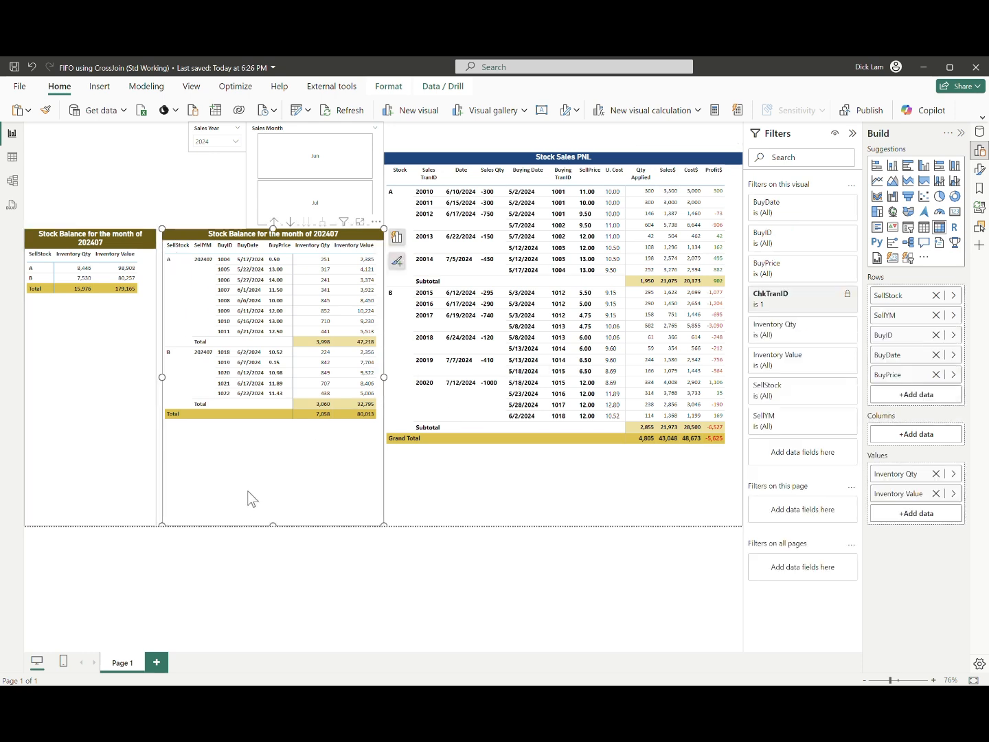
{"action": "left_click", "coordinate": [72, 458]}
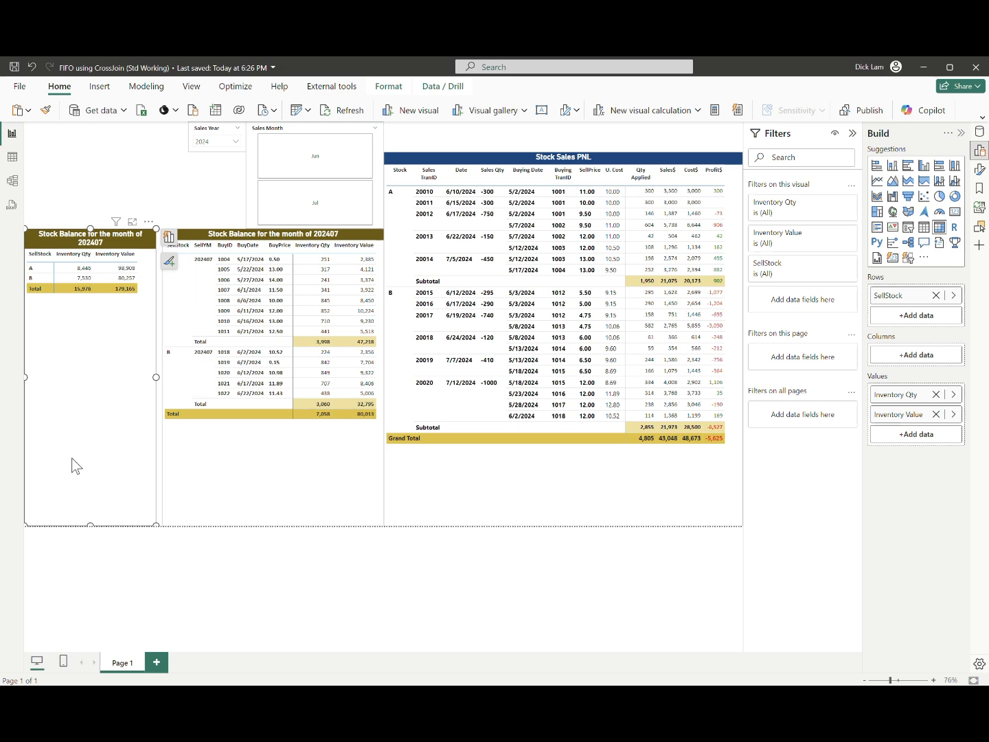
{"action": "left_click", "coordinate": [336, 497]}
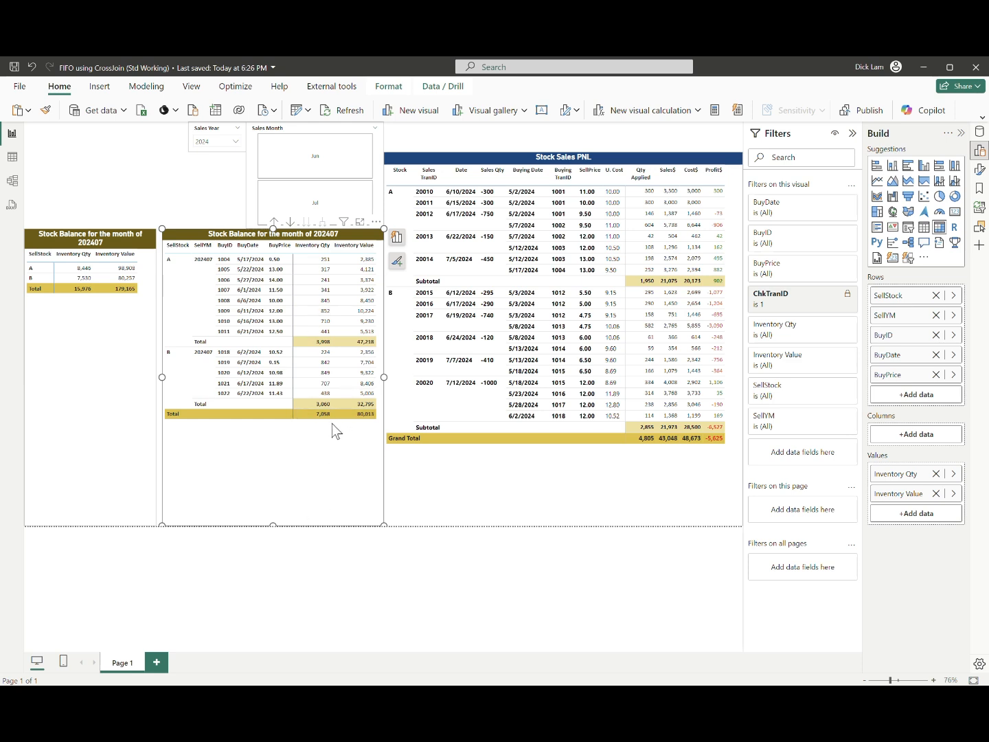
{"action": "left_click", "coordinate": [63, 392]}
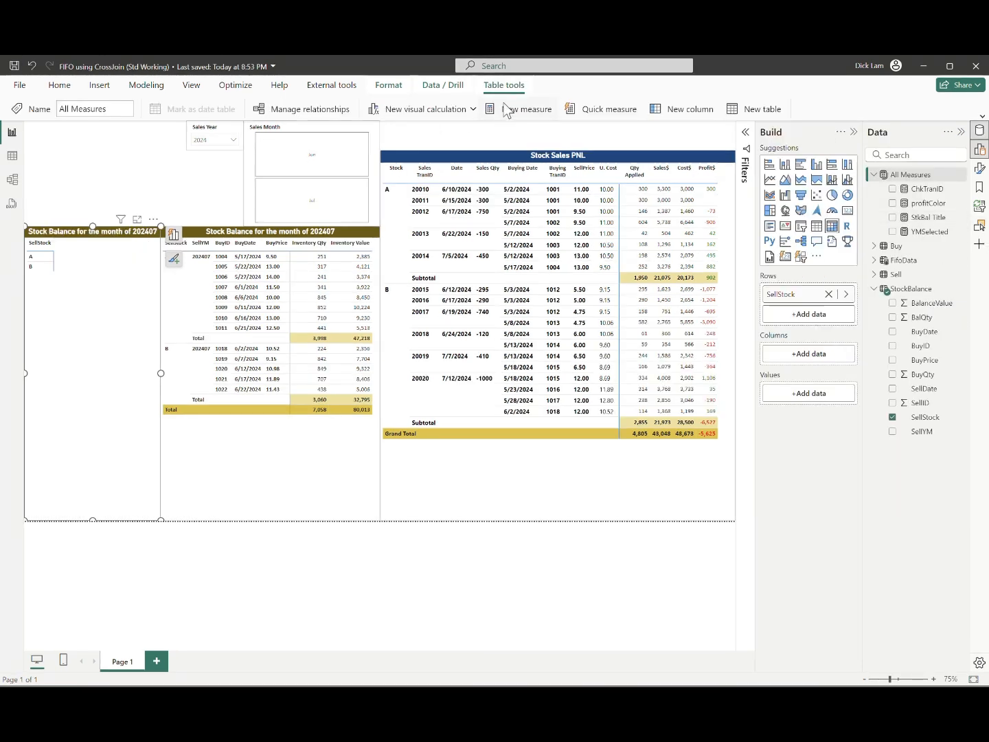
Step: Create a measure SumQty in All Measures with variable Tmpstock = SELECTEDVALUE(StockBalance[SellStock])
{"action": "left_click", "coordinate": [504, 108]}
{"action": "type", "text": "SumQty "}
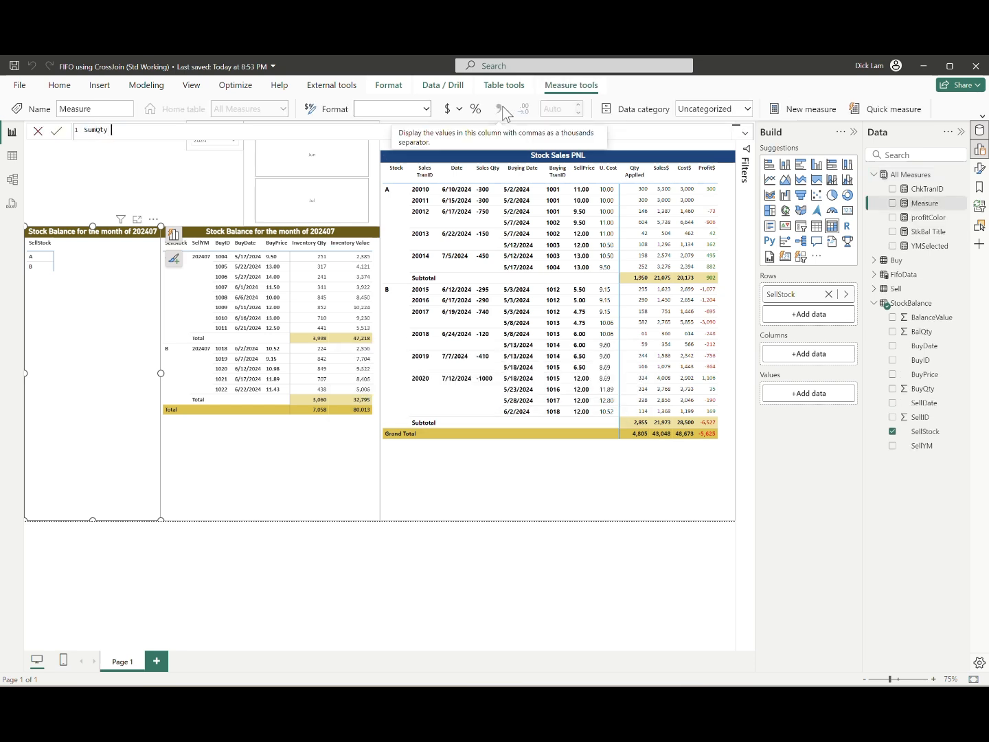
{"action": "type", "text": "="}
{"action": "key", "text": "shift+Return"}
{"action": "type", "text": "Va"}
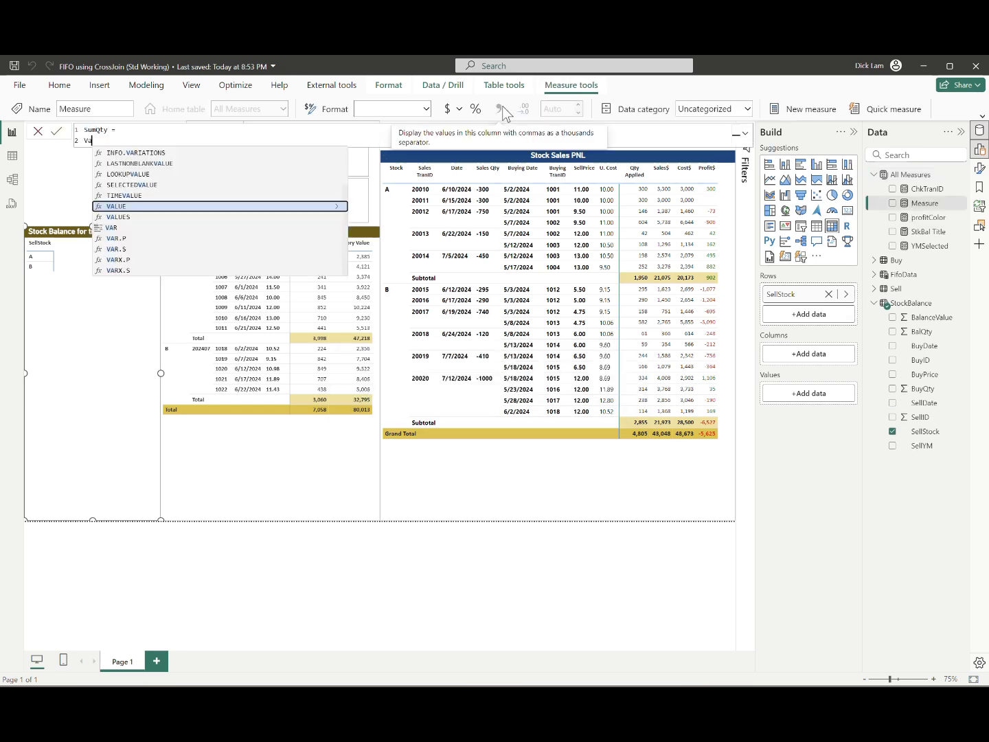
{"action": "type", "text": "r Tmpstock = SELECTEDVALUE(sto"}
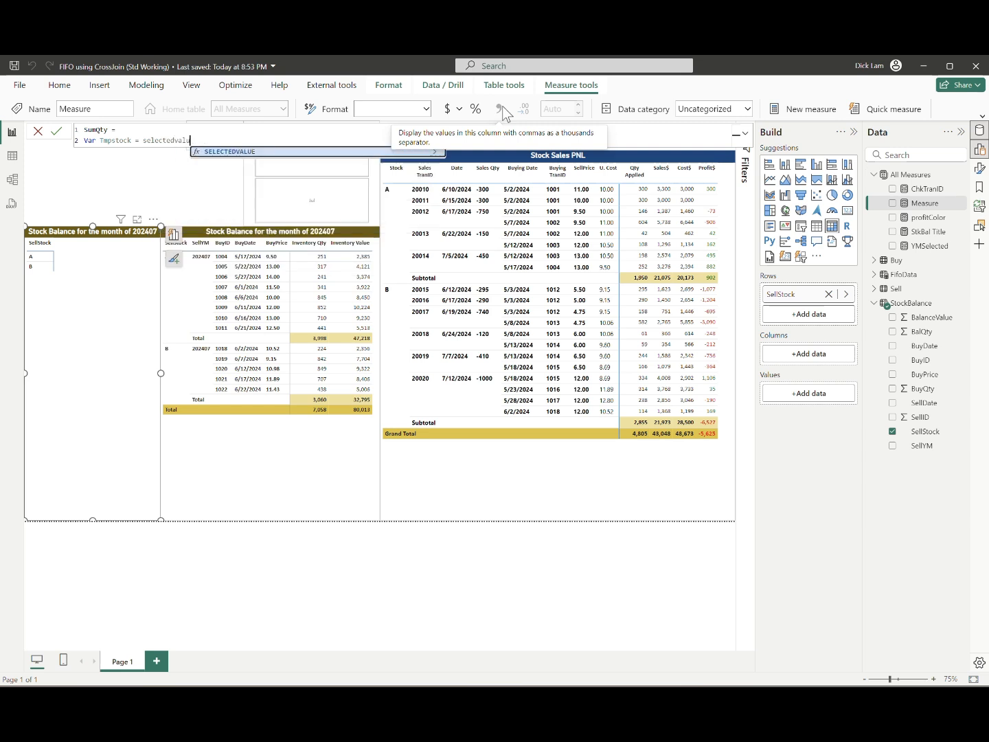
{"action": "key", "text": "Down"}
{"action": "key", "text": "Down"}
{"action": "key", "text": "Down"}
{"action": "key", "text": "Down"}
{"action": "key", "text": "Down"}
{"action": "key", "text": "Down"}
{"action": "key", "text": "Down"}
{"action": "key", "text": "Down"}
{"action": "key", "text": "Down"}
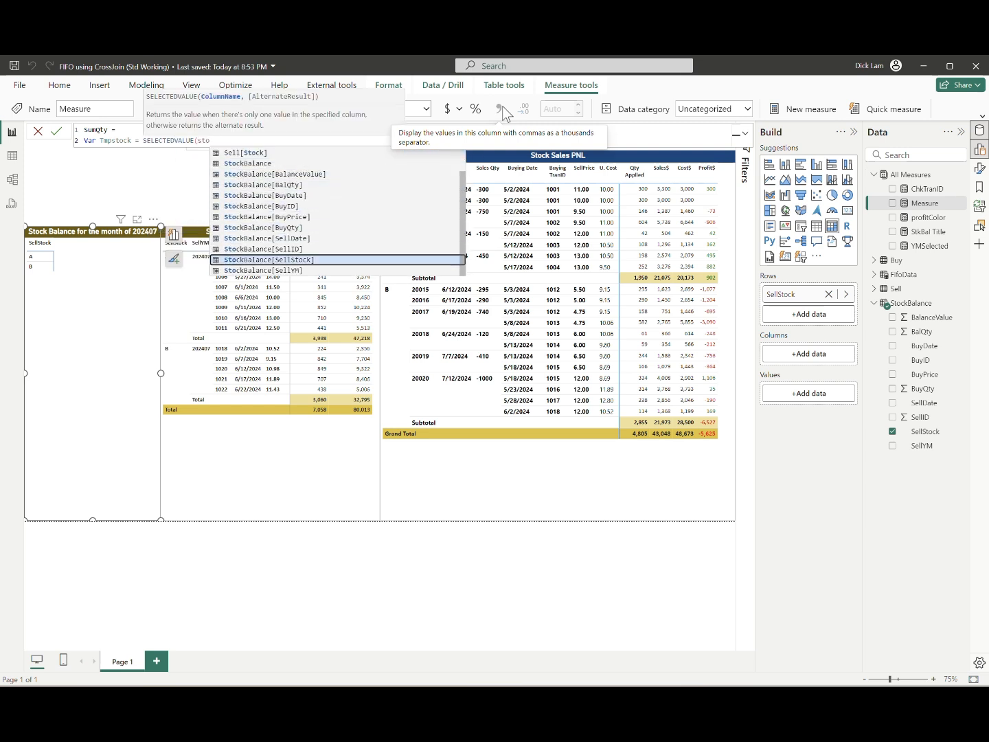
{"action": "key", "text": "Tab"}
{"action": "type", "text": ")"}
{"action": "key", "text": "shift+Return"}
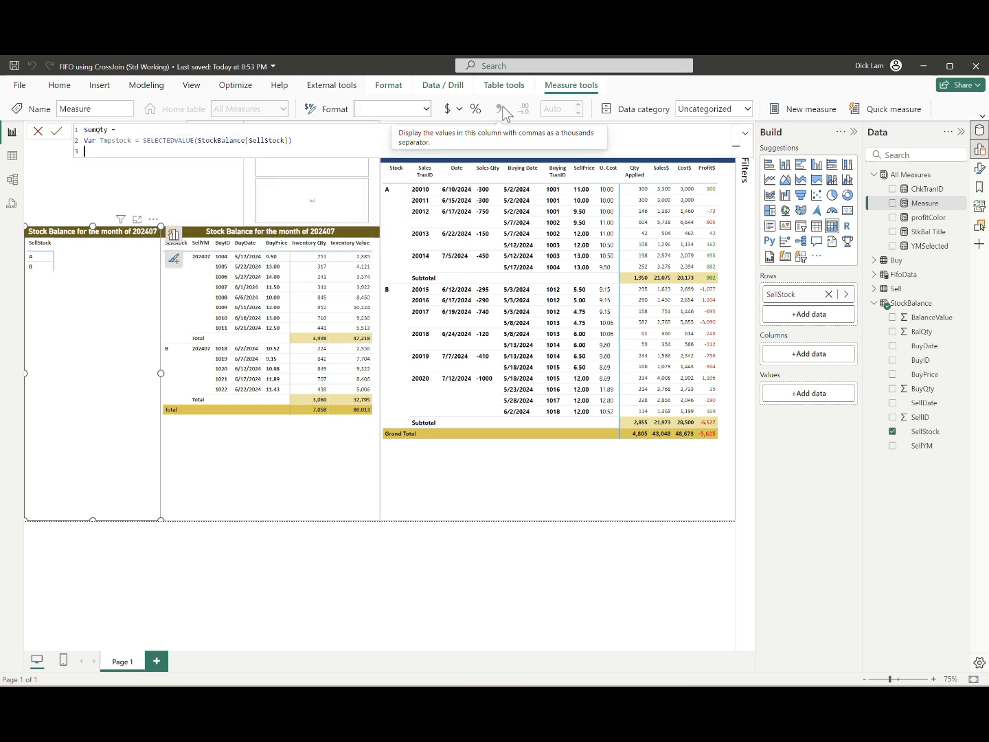
Step: Start a TmpID variable as MAXX over FILTER(ALLSELECTED(StockBalance)), matching StockBalance[SellStock] to Tmpstock
{"action": "type", "text": "Var TmpID = MAXX(FILTER("}
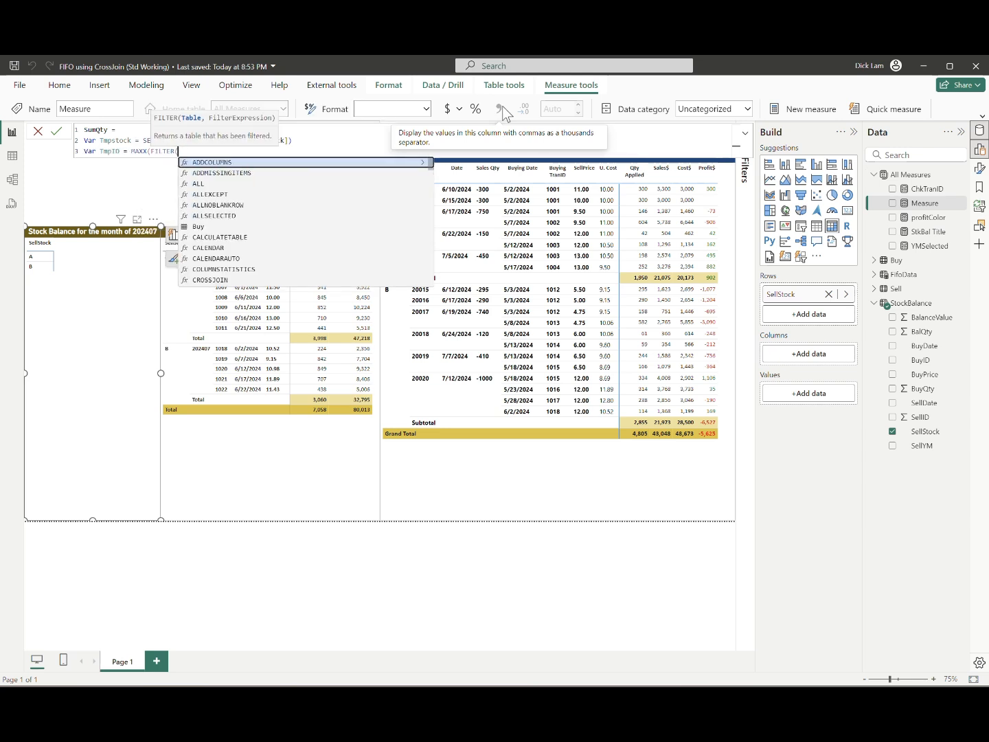
{"action": "type", "text": "ALLSELECTED(stoc"}
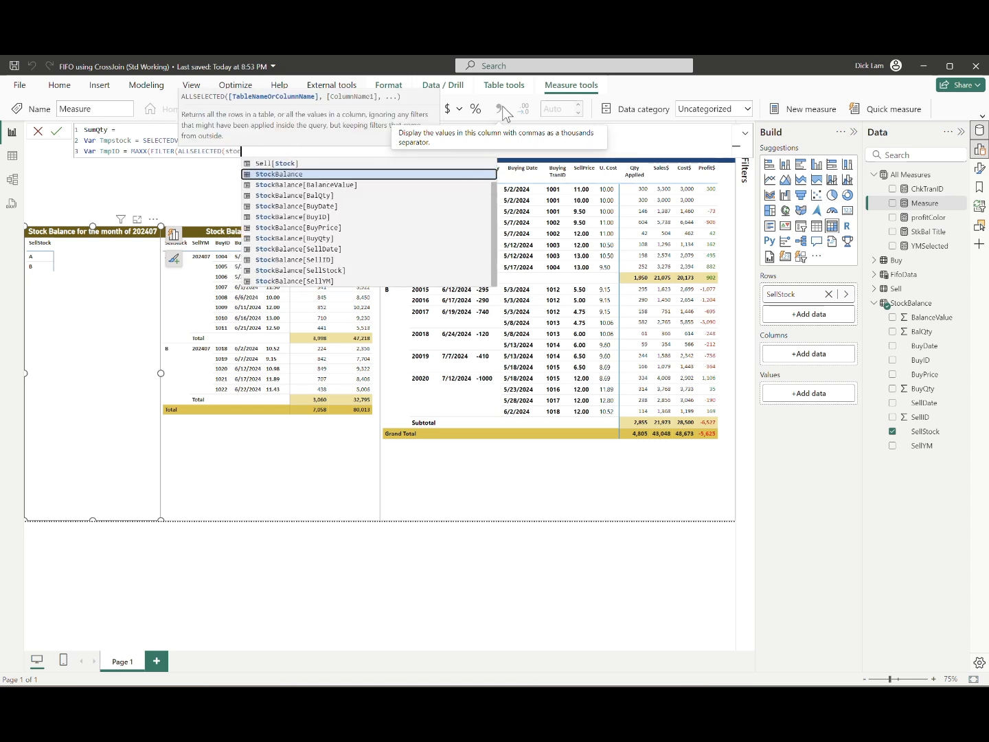
{"action": "key", "text": "Tab"}
{"action": "type", "text": "), sell"}
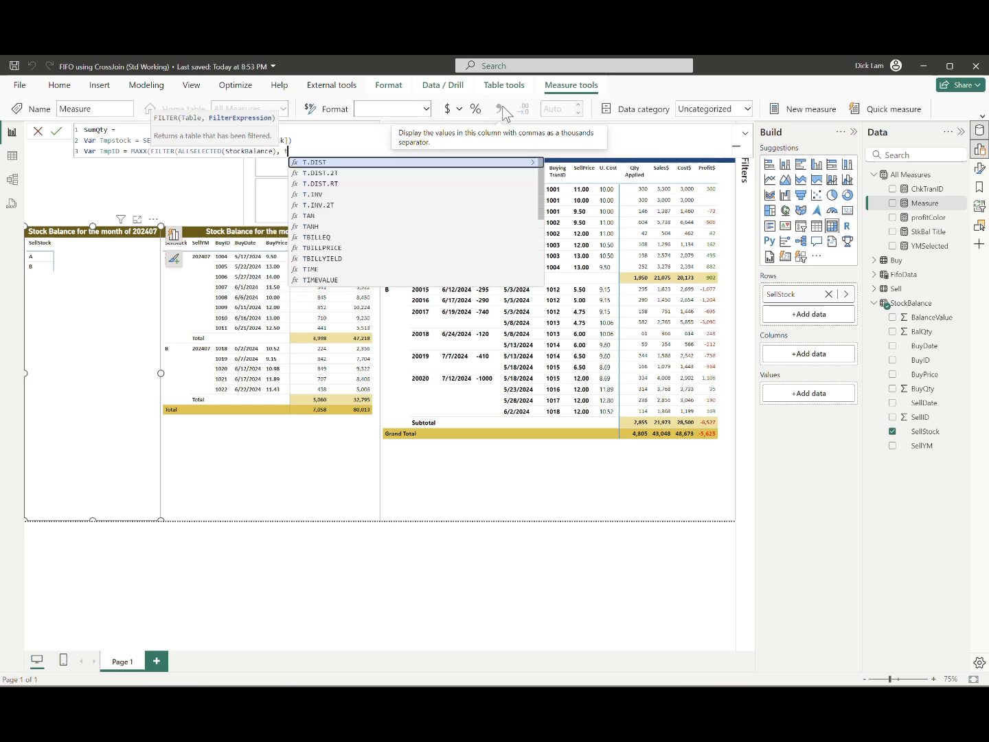
{"action": "type", "text": "s"}
{"action": "key", "text": "Tab"}
{"action": "type", "text": "= Tmpstock"}
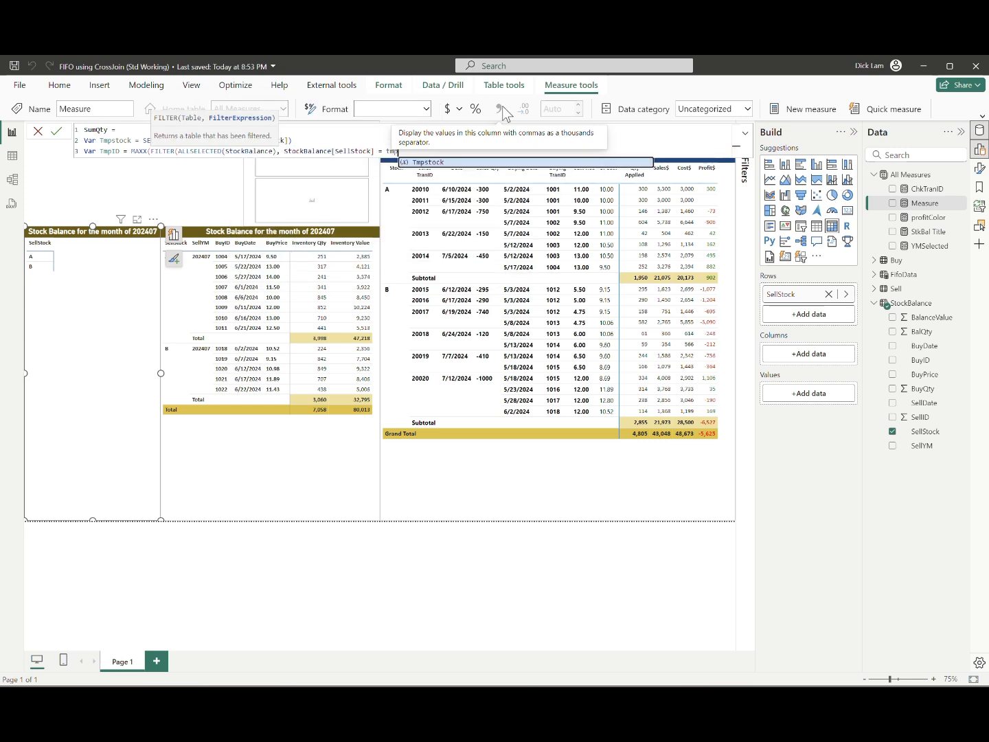
{"action": "type", "text": " &&"}
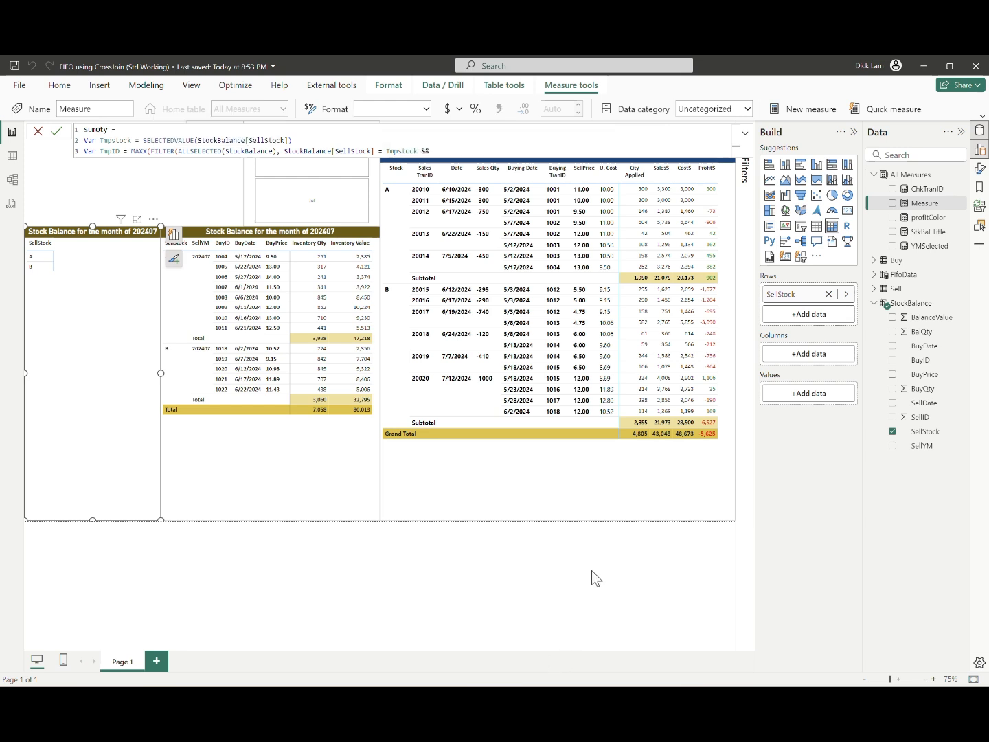
{"action": "type", "text": " sellym"}
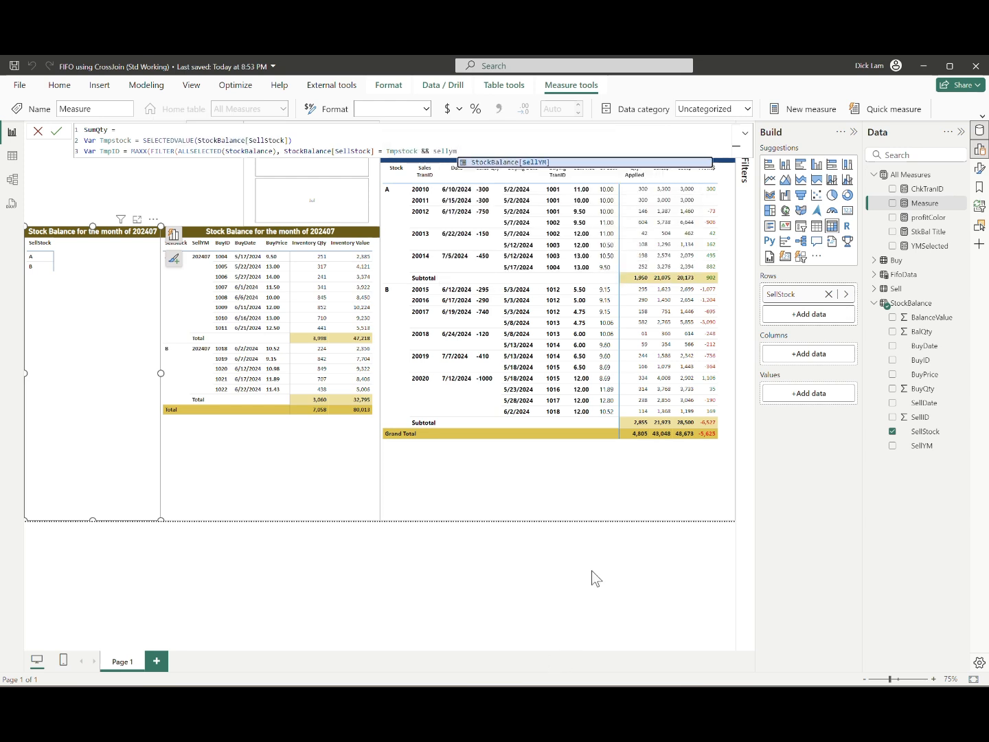
Step: Extend the TmpID filter with && StockBalance[SellYM] <= [YMSelected] and close the FILTER
{"action": "key", "text": "Tab"}
{"action": "type", "text": "<= [ym"}
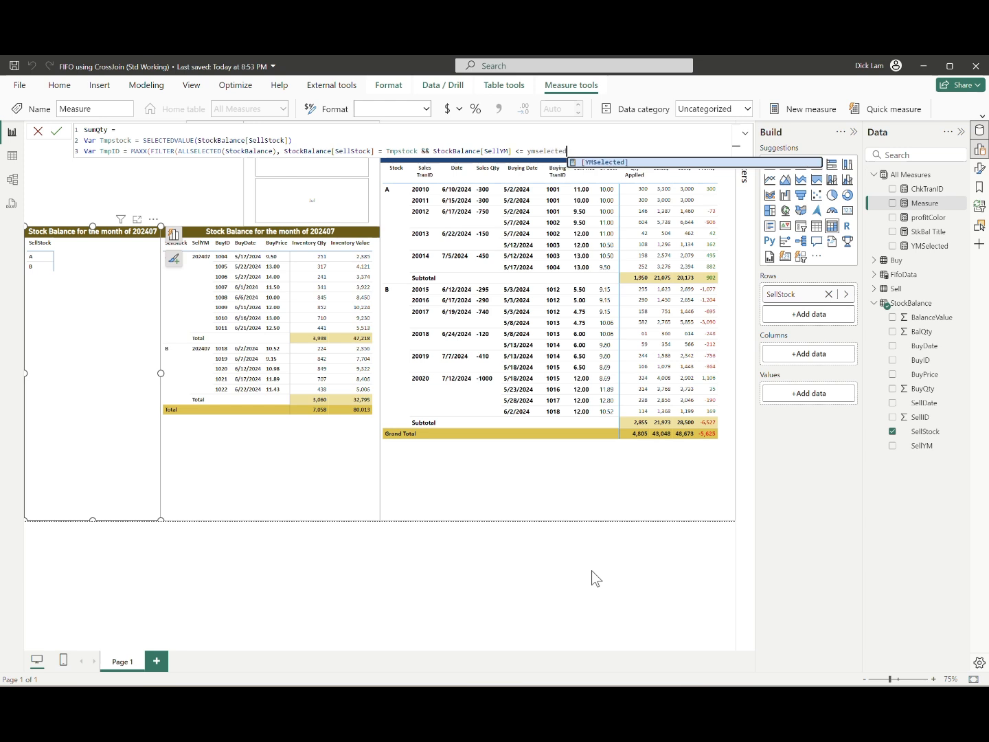
{"action": "key", "text": "Tab"}
{"action": "type", "text": ")"}
{"action": "key", "text": "shift+Return"}
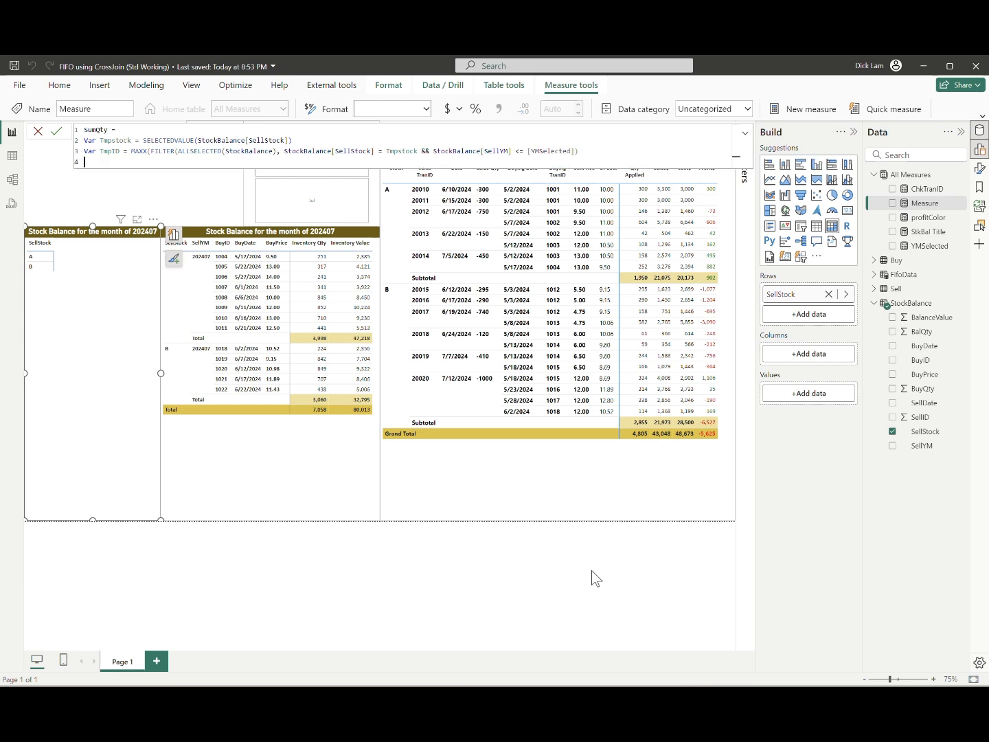
Step: Give TmpID's MAXX the expression StockBalance[BalQty] and close the function
{"action": "type", "text": "Retu"}
{"action": "key", "text": "BackSpace"}
{"action": "key", "text": "BackSpace"}
{"action": "key", "text": "BackSpace"}
{"action": "key", "text": "BackSpace"}
{"action": "key", "text": "BackSpace"}
{"action": "type", "text": ", "}
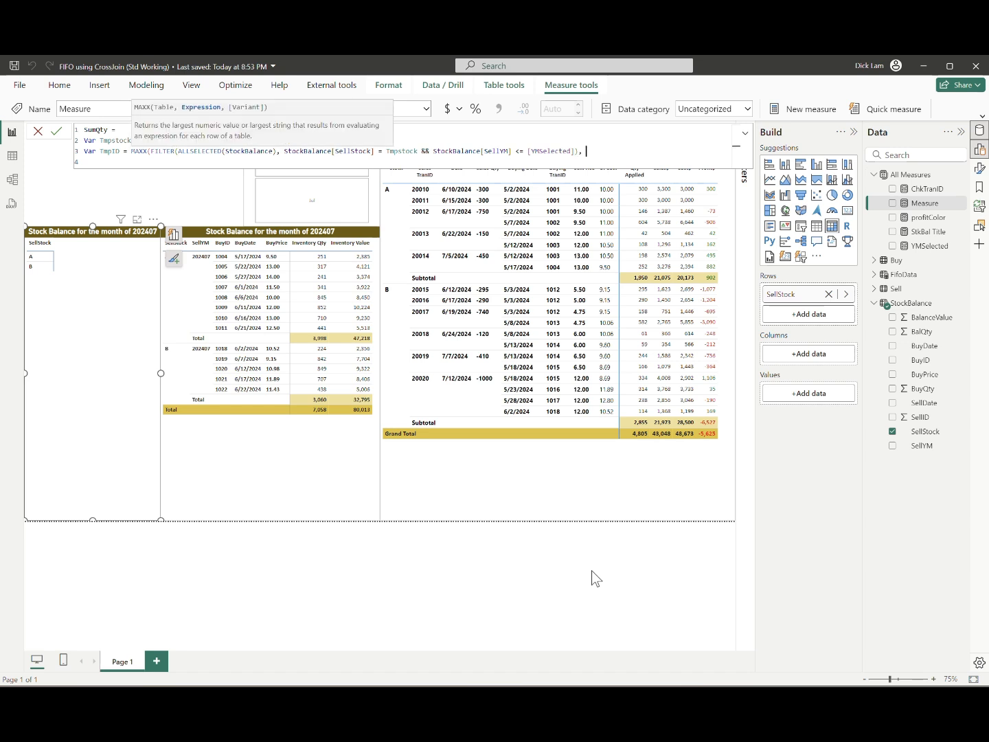
{"action": "type", "text": "StockBalance[BalQty])"}
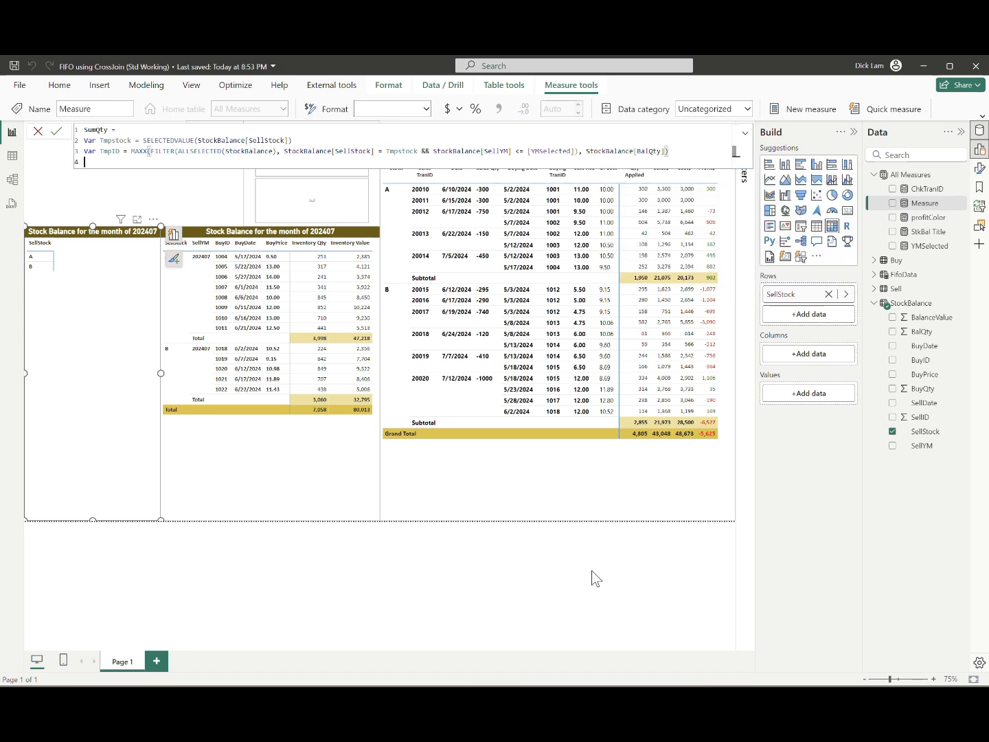
{"action": "type", "text": "RETURN SUMX(filter(ALLSELECTED(stock"}
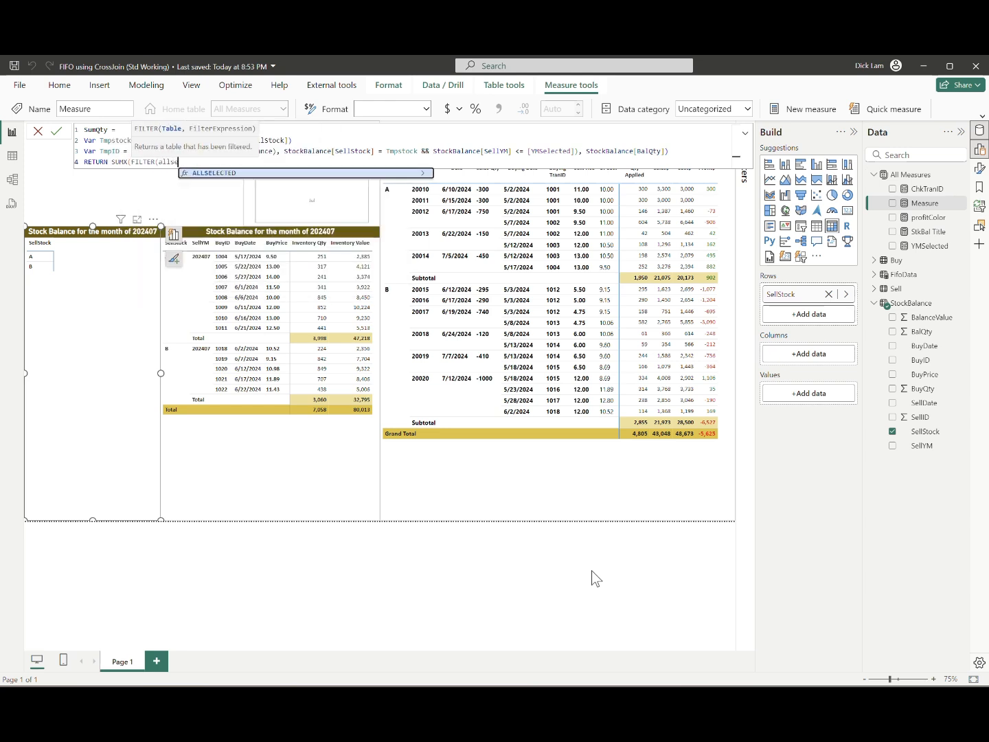
Step: Add a RETURN SUMX over FILTER(ALLSELECTED(StockBalance), StockBalance[SellStock] = Tmpstock && StockBalance[SellID] = TmpID)
{"action": "key", "text": "Tab"}
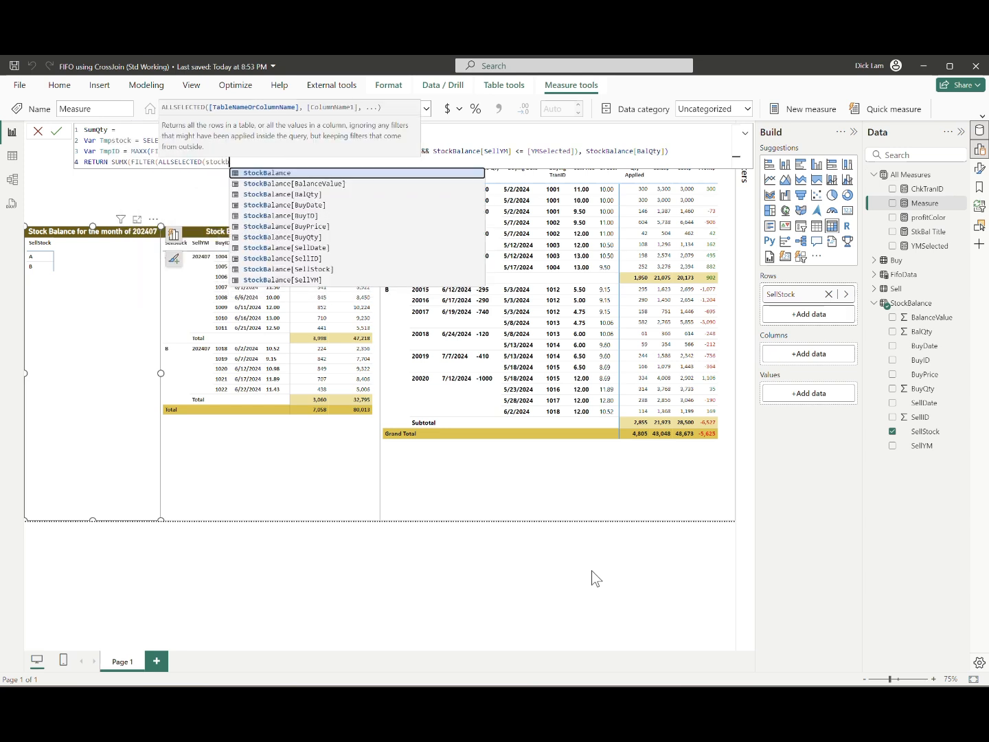
{"action": "type", "text": "), "}
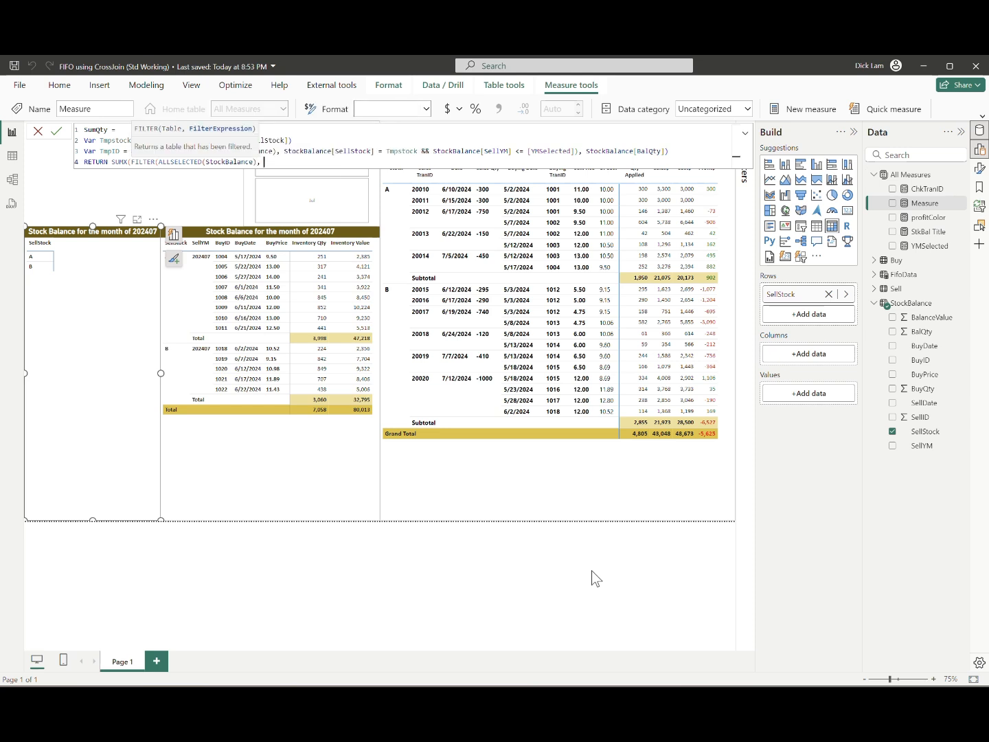
{"action": "type", "text": "StockBalance[SellStock] = Tmpstock "}
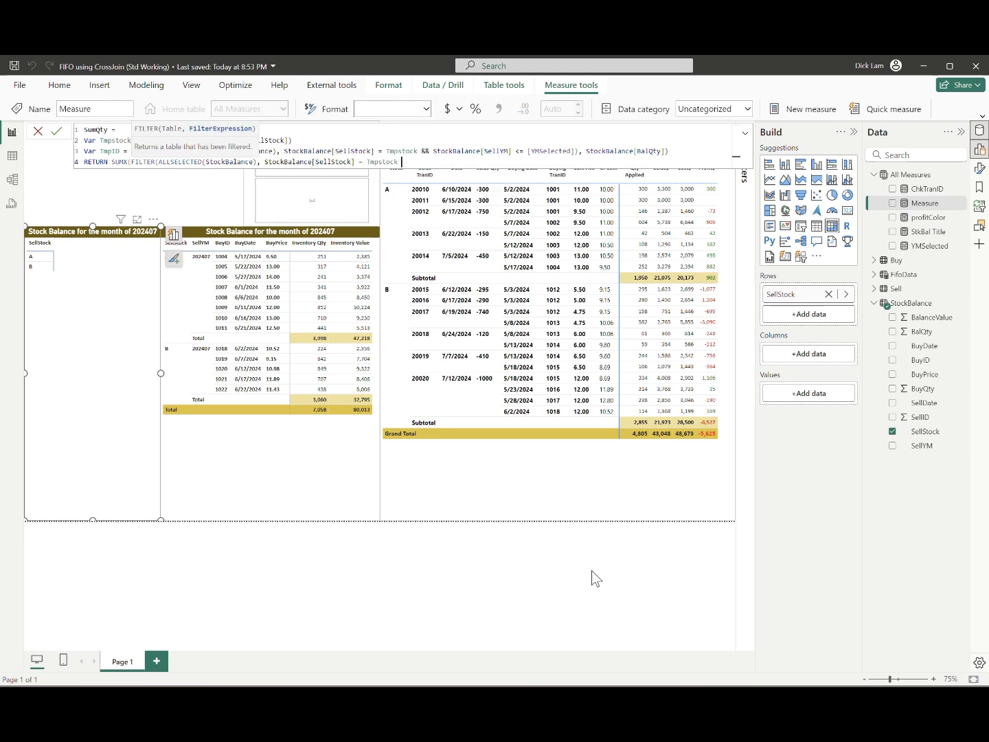
{"action": "type", "text": "&& StockBalance[SellID] = T"}
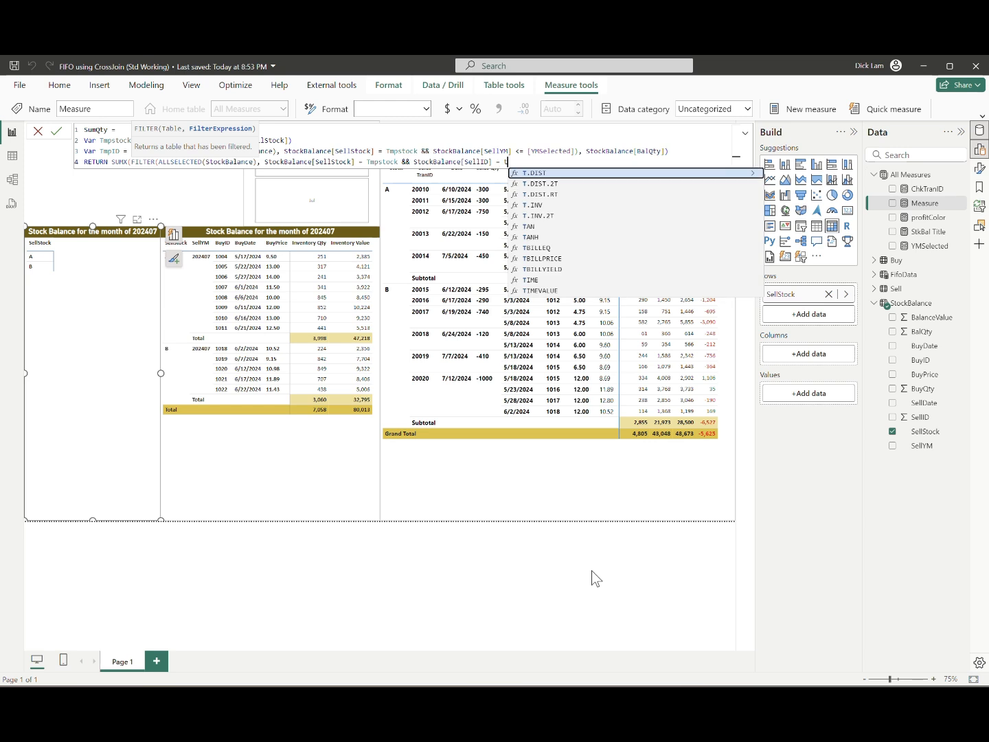
{"action": "type", "text": "mpID),"}
Step: Change TmpID's MAXX expression to StockBalance[SellID], then complete the SUMX with StockBalance[BalQty] and commit the measure
{"action": "key", "text": "Up"}
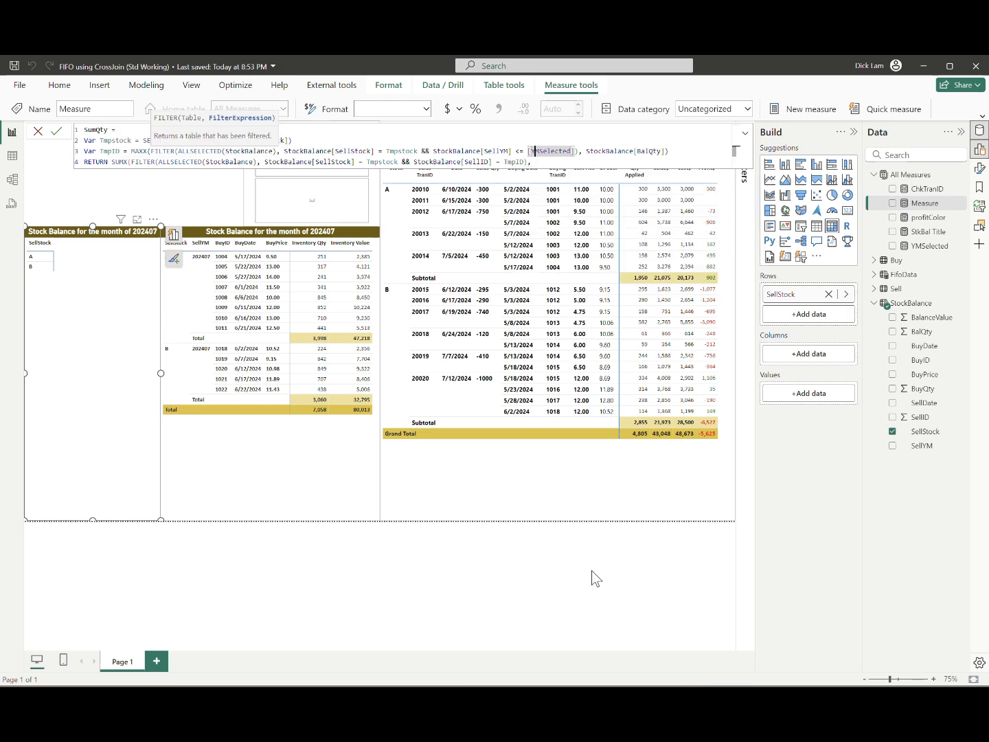
{"action": "key", "text": "End"}
{"action": "key", "text": "Left"}
{"action": "key", "text": "Left"}
{"action": "key", "text": "shift+Left"}
{"action": "key", "text": "shift+Left"}
{"action": "key", "text": "shift+Left"}
{"action": "key", "text": "shift+Left"}
{"action": "key", "text": "shift+Left"}
{"action": "key", "text": "shift+Left"}
{"action": "type", "text": "SellID"}
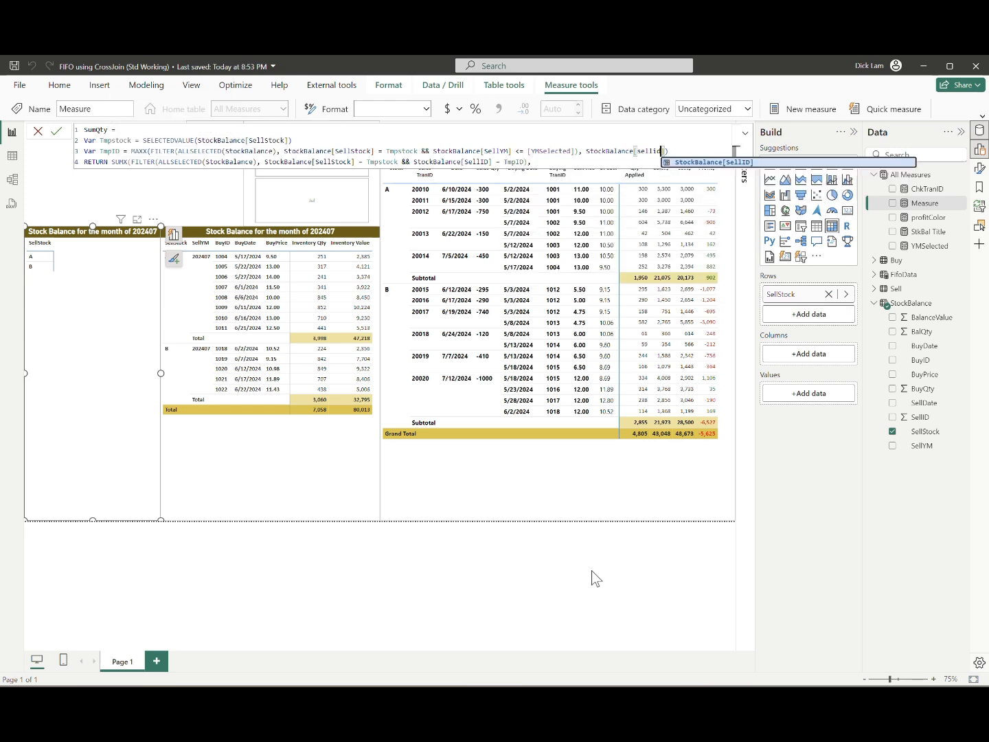
{"action": "key", "text": "Escape"}
{"action": "key", "text": "Down"}
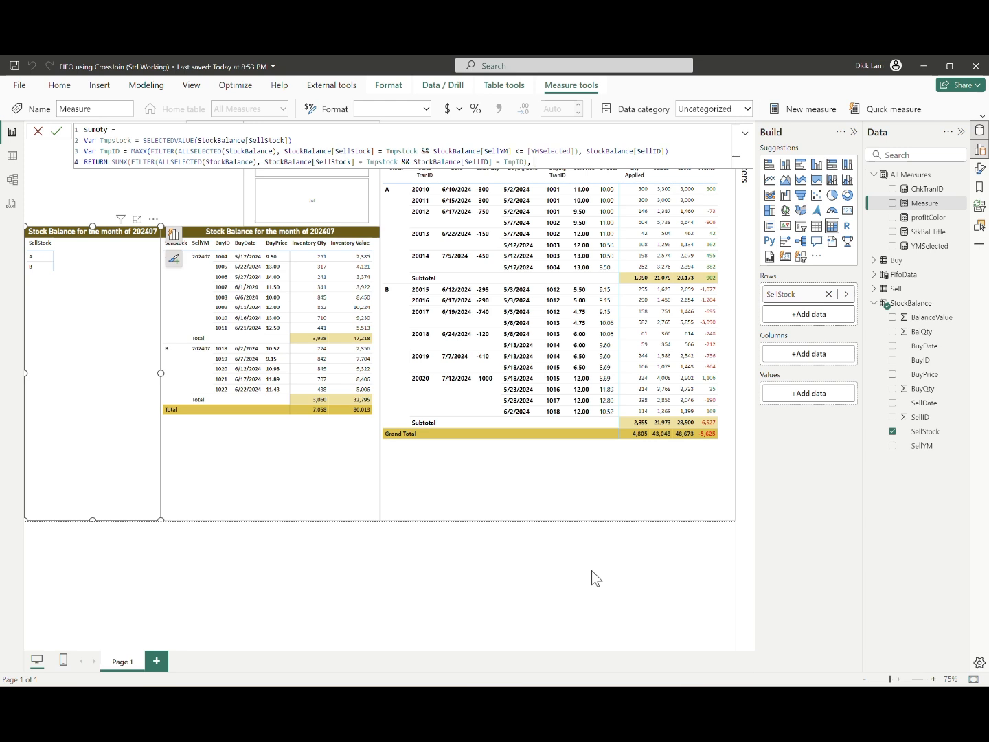
{"action": "type", "text": "StockBalance[BalQty])"}
{"action": "key", "text": "Return"}
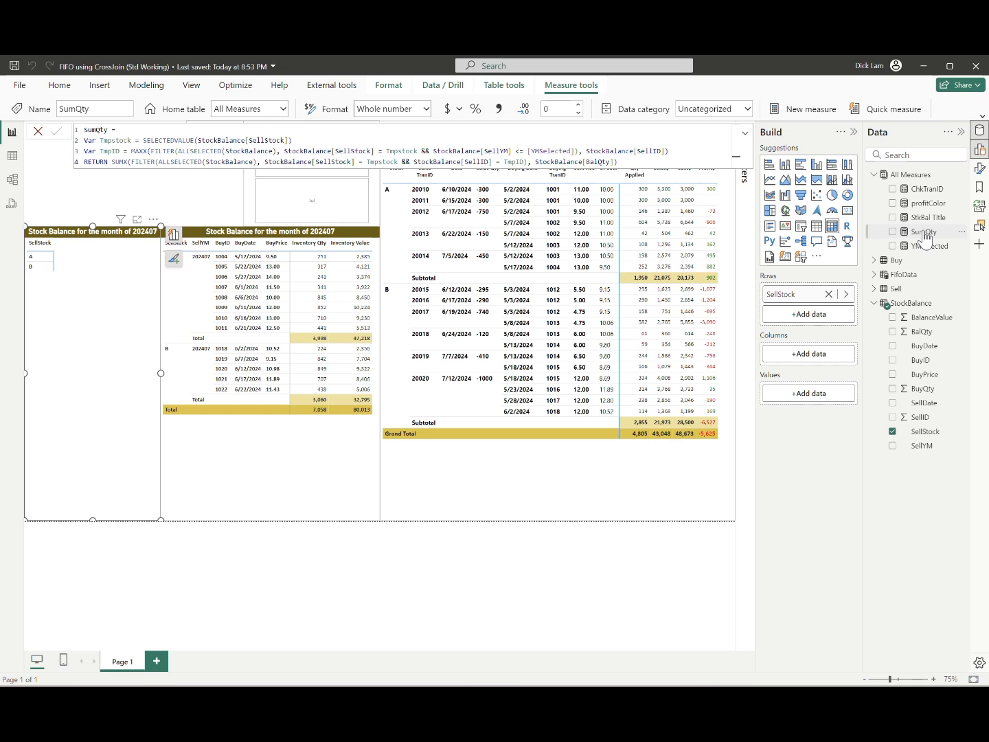
Step: Add SumQty to the values of the SellStock-only matrix and format the measure with a thousands separator
{"action": "left_click_drag", "start_coordinate": [924, 234], "coordinate": [811, 392]}
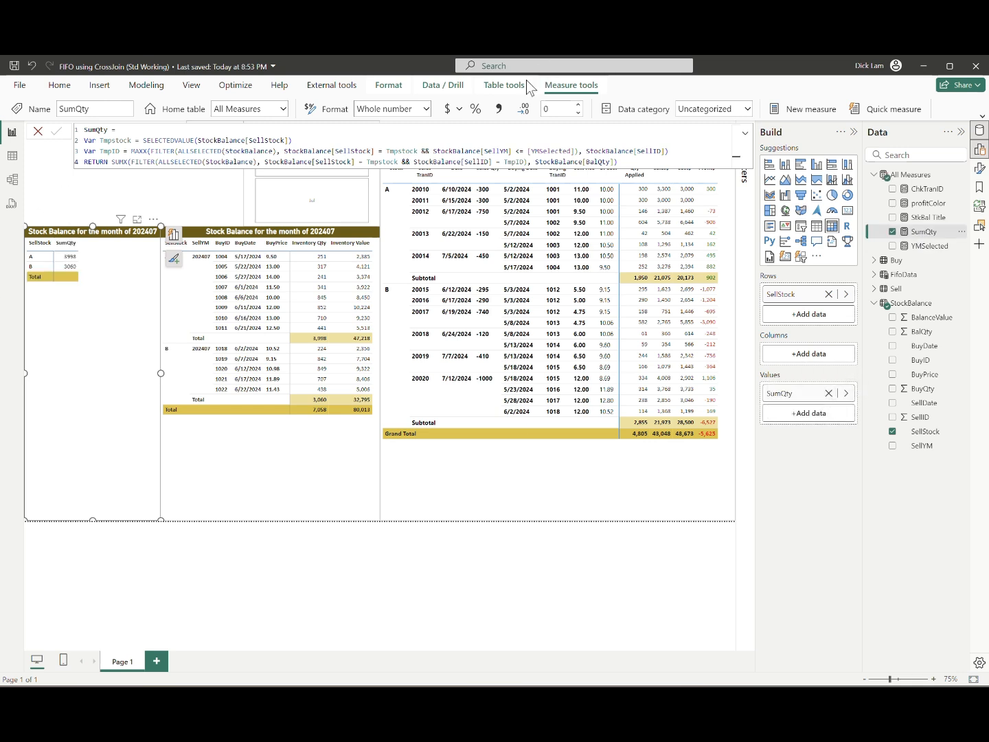
{"action": "left_click", "coordinate": [499, 108]}
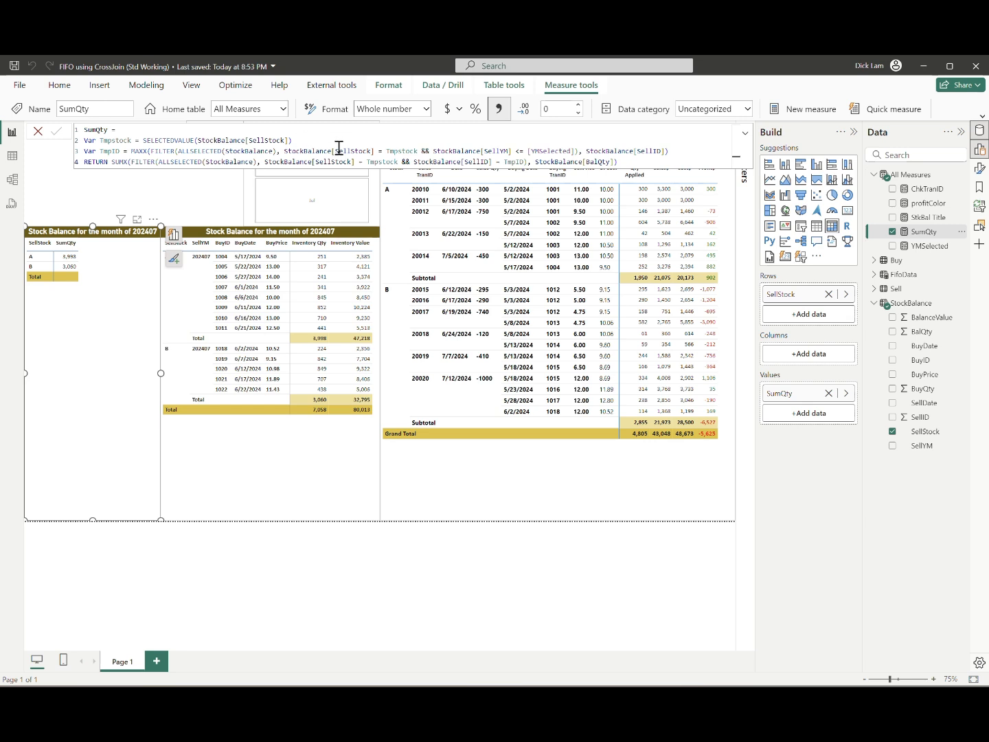
Step: Insert RETURN IF(Tmpstock <> BLANK(), on a new line below the Tmpstock variable in SumQty
{"action": "left_click", "coordinate": [219, 138]}
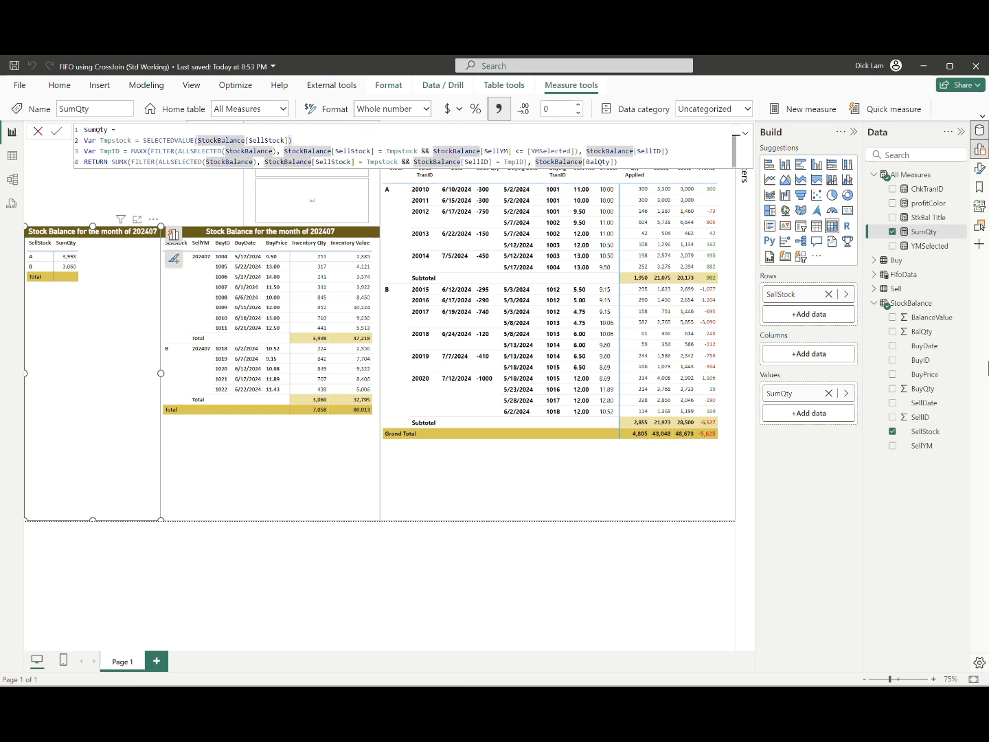
{"action": "key", "text": "End"}
{"action": "key", "text": "shift+Return"}
{"action": "type", "text": "return IF("}
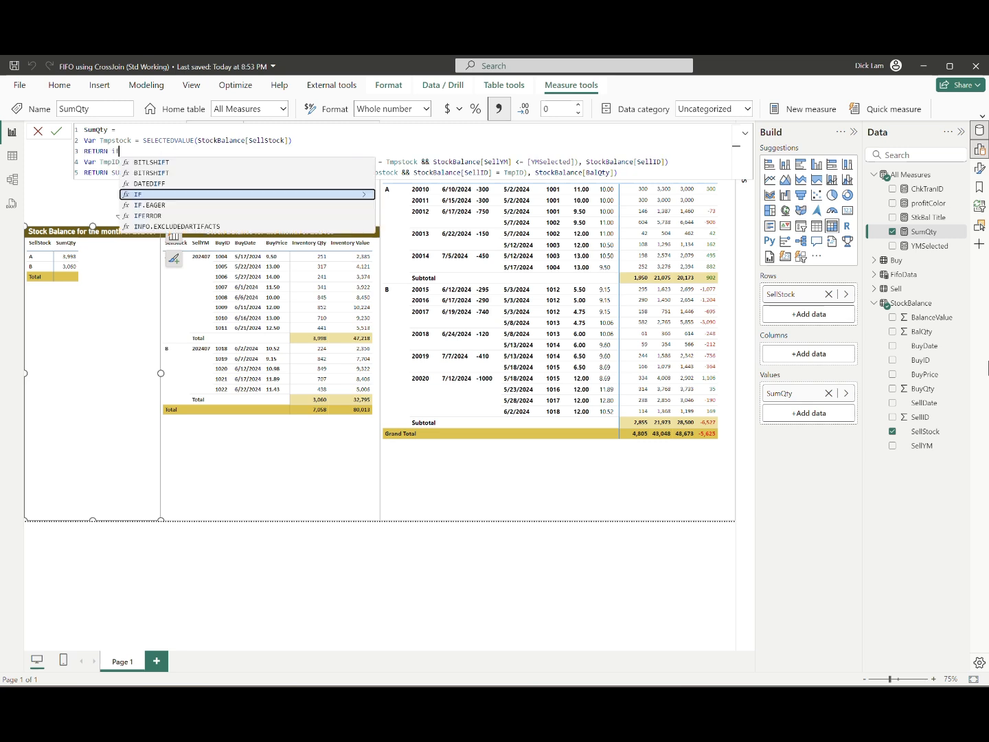
{"action": "type", "text": "Tmpstock <> BLANK(),"}
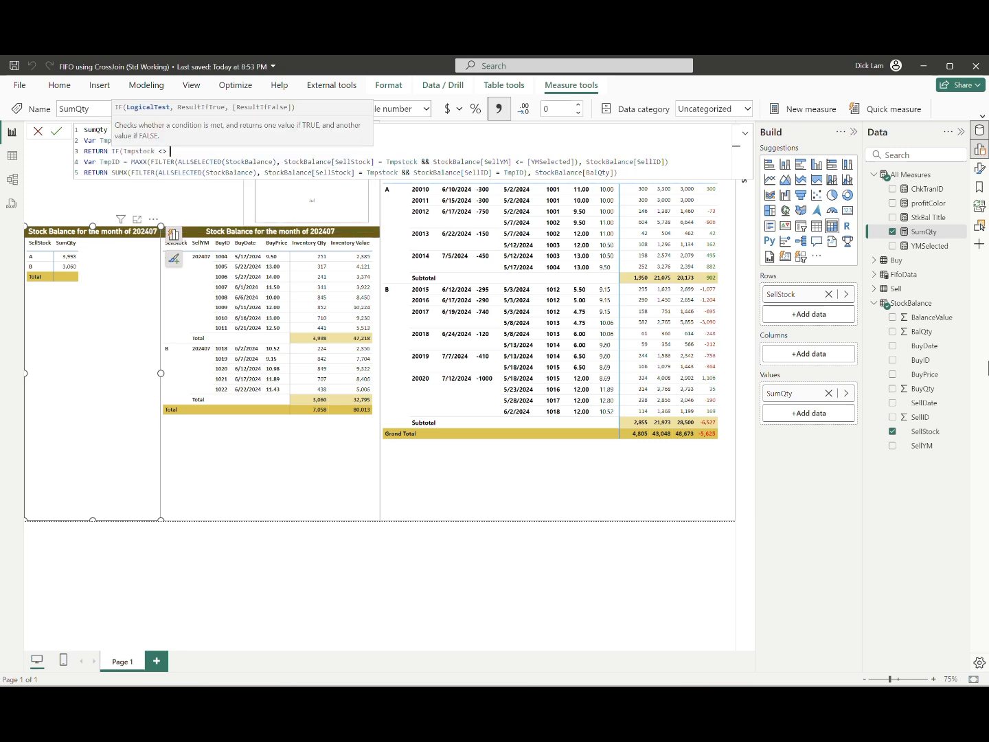
Step: Indent the TmpID and RETURN SUMX lines inside the IF, and end the true branch with a comma and two new lines
{"action": "key", "text": "Down"}
{"action": "key", "text": "Home"}
{"action": "key", "text": "shift+Down"}
{"action": "key", "text": "shift+Down"}
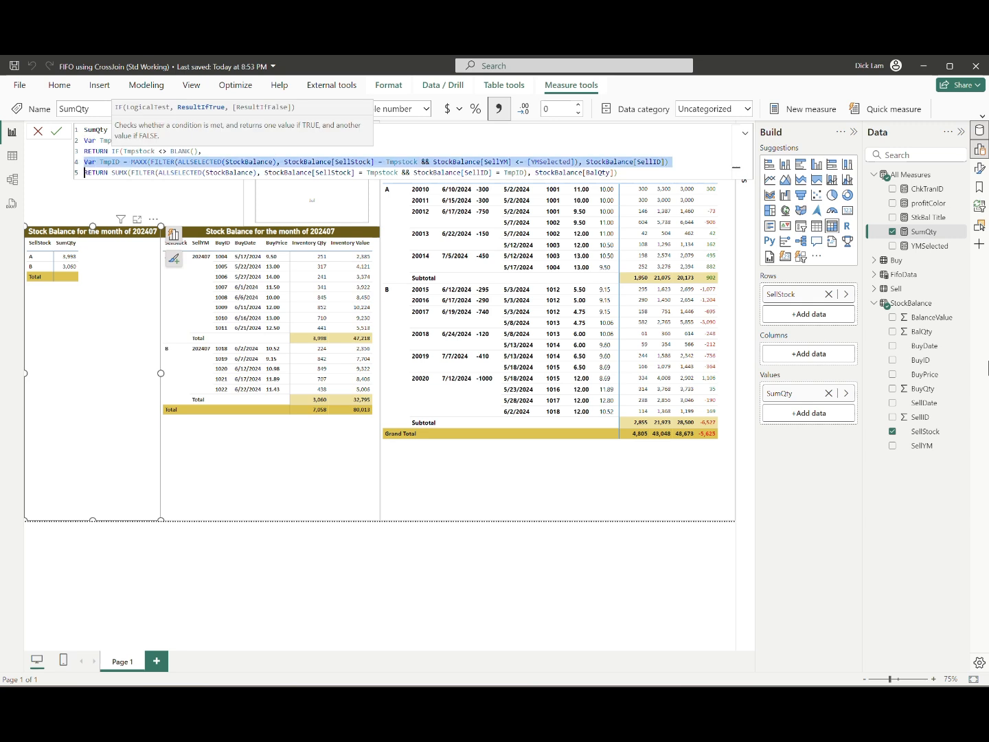
{"action": "key", "text": "Tab"}
{"action": "key", "text": "Tab"}
{"action": "key", "text": "Tab"}
{"action": "key", "text": "Tab"}
{"action": "key", "text": "Tab"}
{"action": "left_click", "coordinate": [735, 183]}
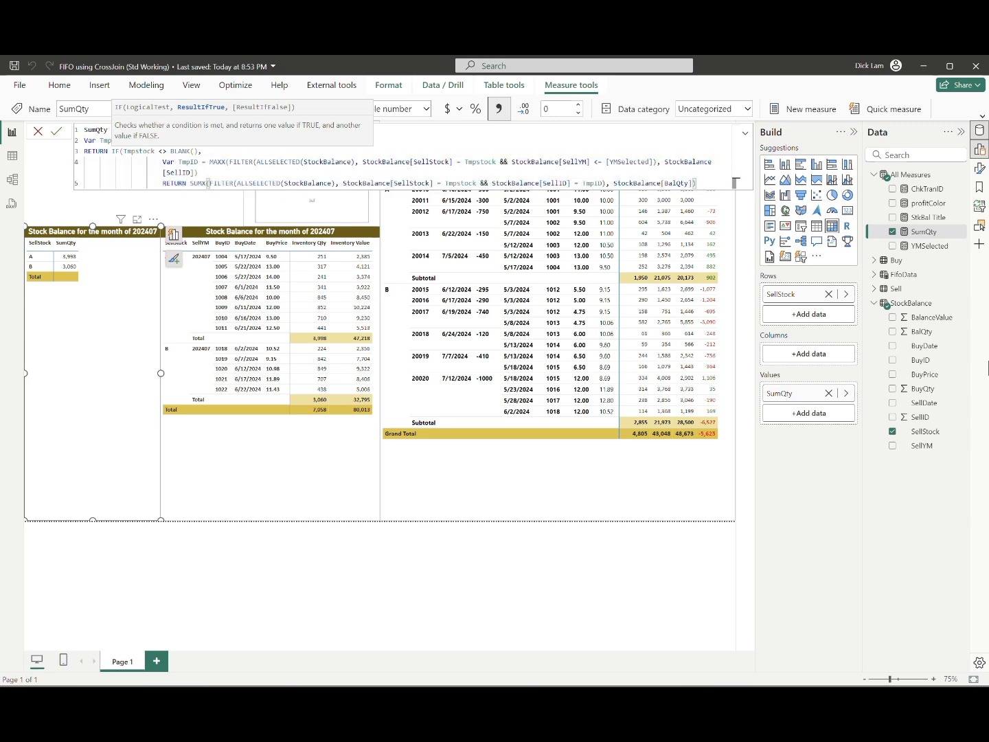
{"action": "type", "text": ","}
{"action": "key", "text": "Return"}
{"action": "key", "text": "Return"}
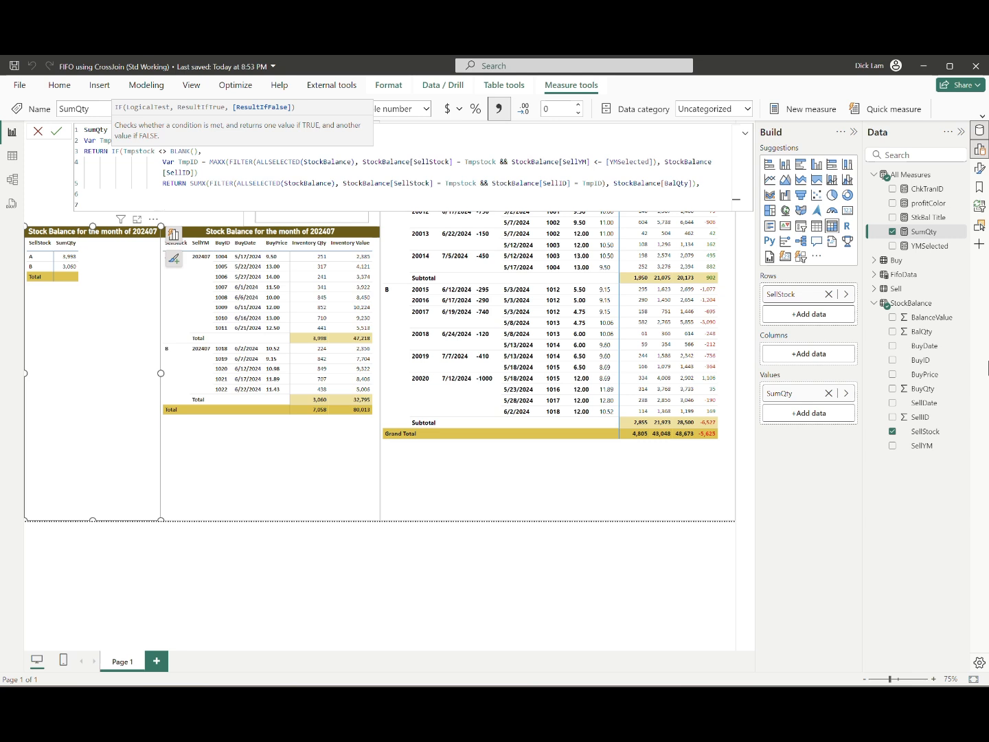
Step: Declare variable TmpTbl in SumQty's false branch as DISTINCT(SELECTCOLUMNS(StockBalance, "xStock", StockBalance[SellStock]))
{"action": "type", "text": "Var TmpTbl ="}
{"action": "type", "text": "DISTINCT(SELECTCOLUMNS("}
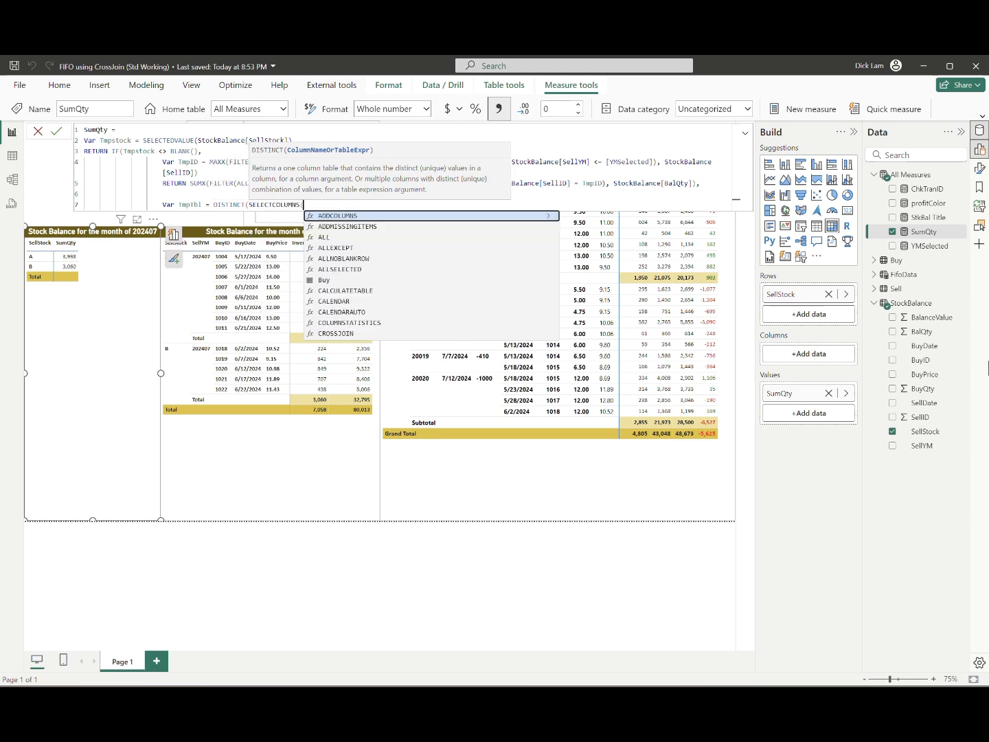
{"action": "type", "text": "StockBalance,"}
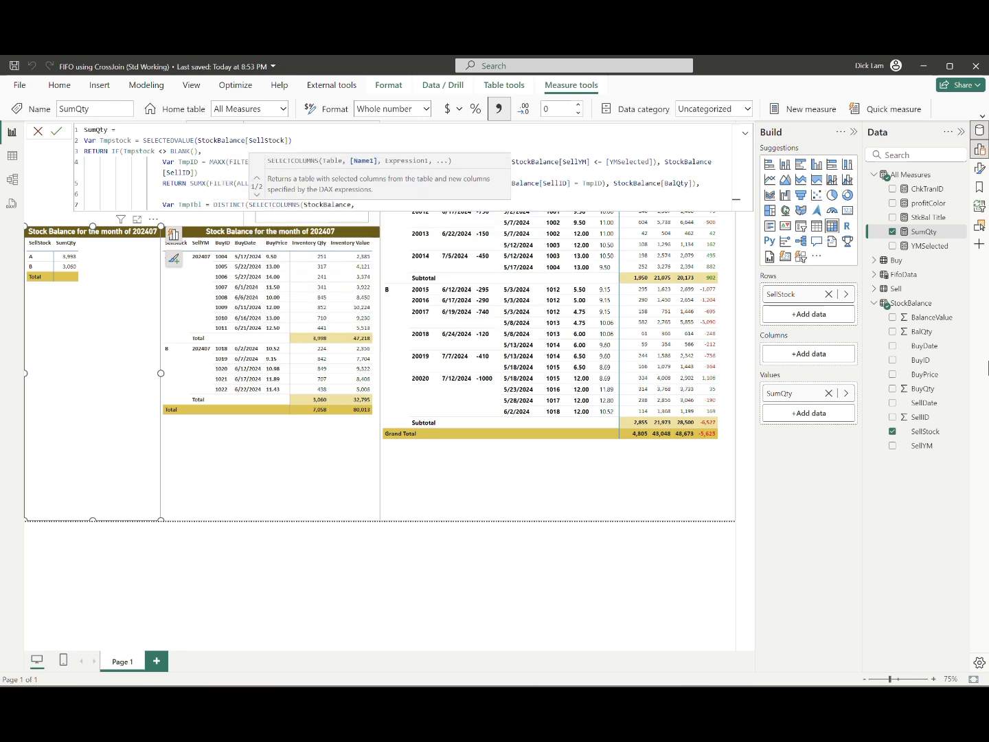
{"action": "type", "text": " \"xStock\", s"}
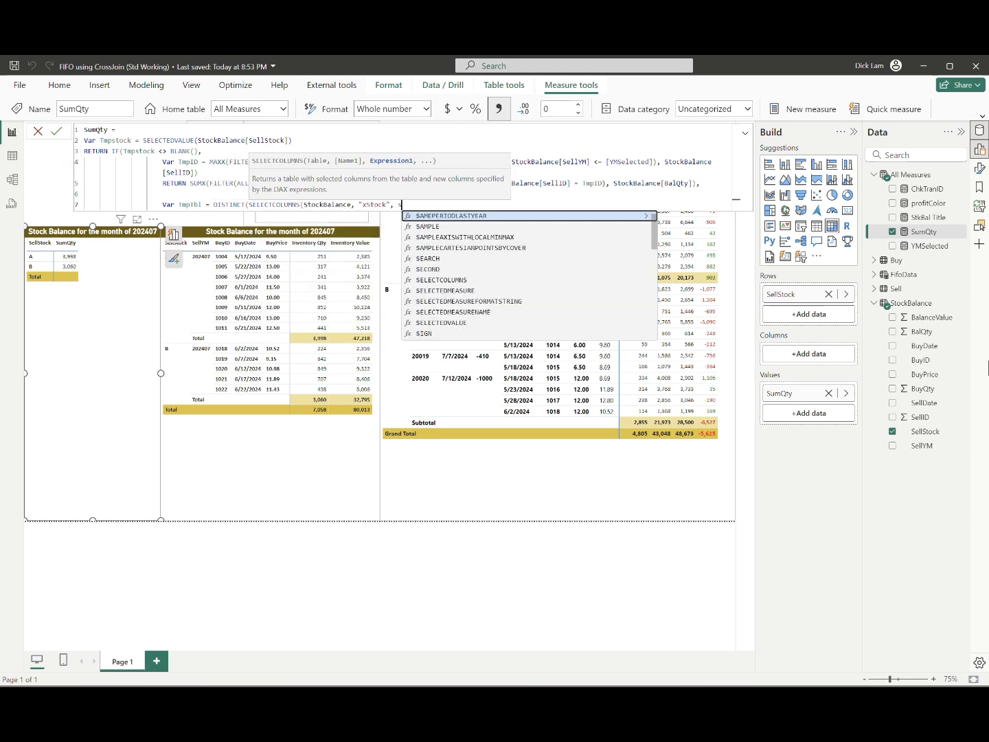
{"action": "type", "text": "tockBalance[SellStock]))"}
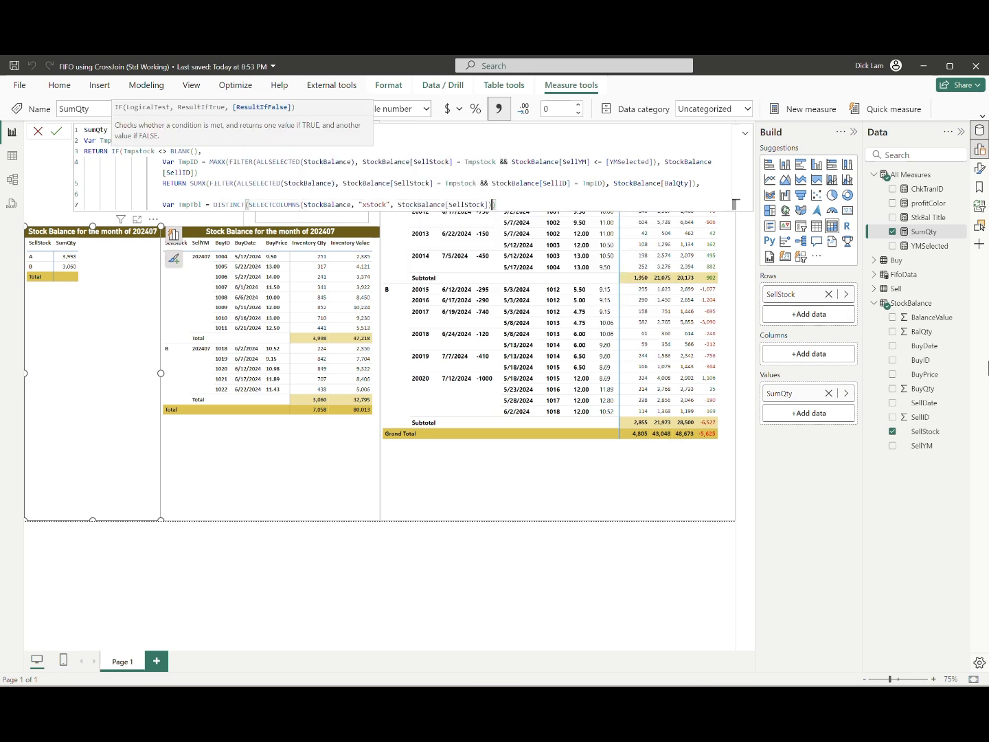
Step: Wrap TmpTbl's DISTINCT expression in ADDCOLUMNS( and put a comma after it for the first added column
{"action": "key", "text": "ctrl+Left"}
{"action": "key", "text": "ctrl+Left"}
{"action": "key", "text": "ctrl+Left"}
{"action": "key", "text": "ctrl+Left"}
{"action": "key", "text": "ctrl+Left"}
{"action": "key", "text": "ctrl+Left"}
{"action": "key", "text": "ctrl+shift+Left"}
{"action": "type", "text": "ADDCOLUMNS("}
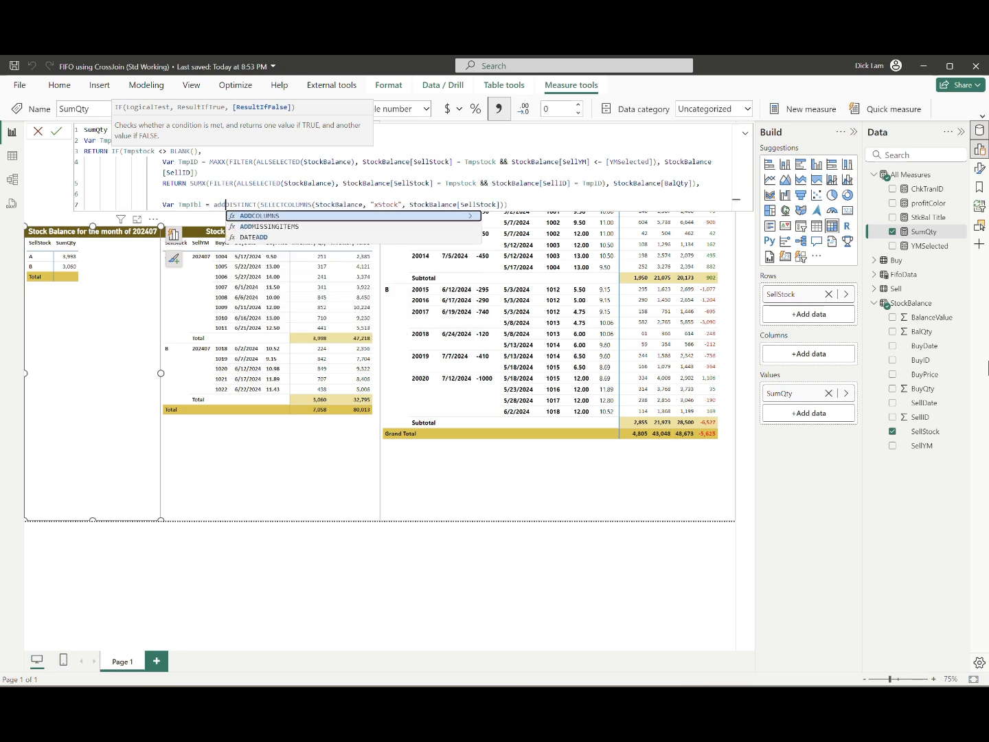
{"action": "key", "text": "Tab"}
{"action": "key", "text": "End"}
{"action": "type", "text": ","}
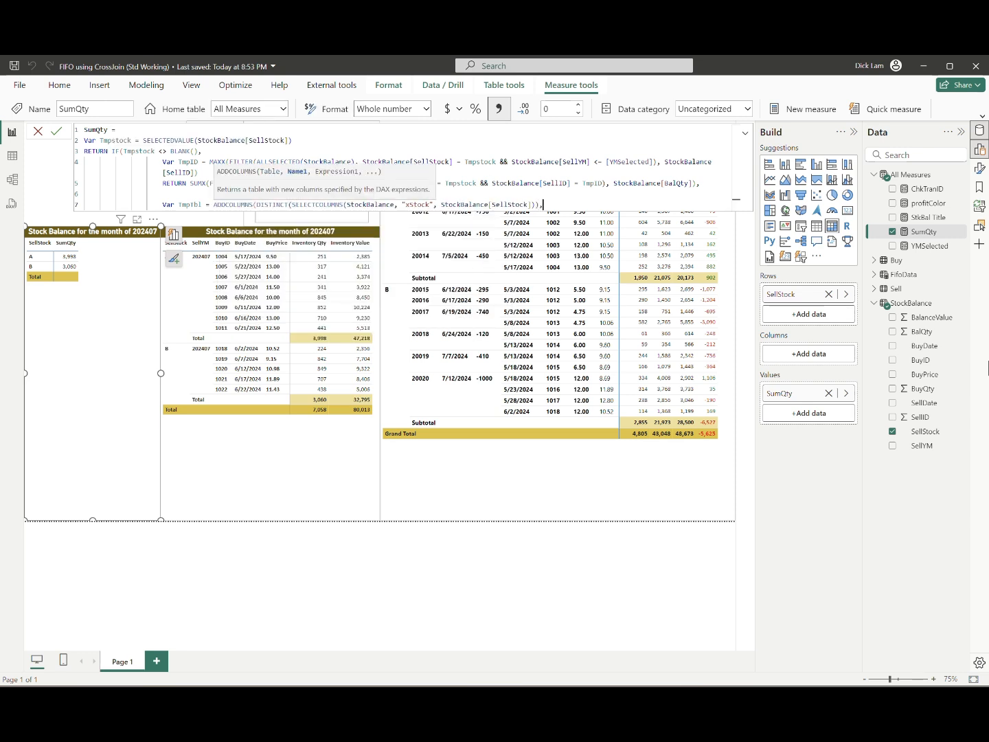
Step: On a new indented line, start the added column "xID" with MAXX(FILTER(ALLSELECTED(StockBalance
{"action": "key", "text": "Return"}
{"action": "key", "text": "Tab"}
{"action": "key", "text": "Tab"}
{"action": "key", "text": "Tab"}
{"action": "key", "text": "Tab"}
{"action": "key", "text": "Tab"}
{"action": "key", "text": "Tab"}
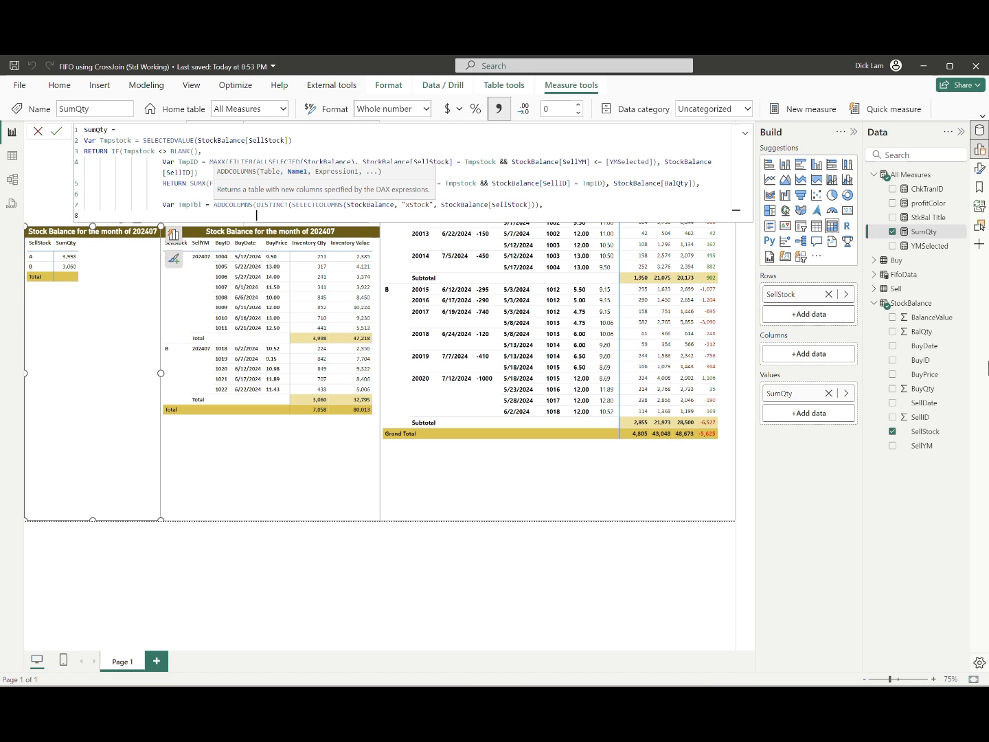
{"action": "type", "text": "\"xID\", M"}
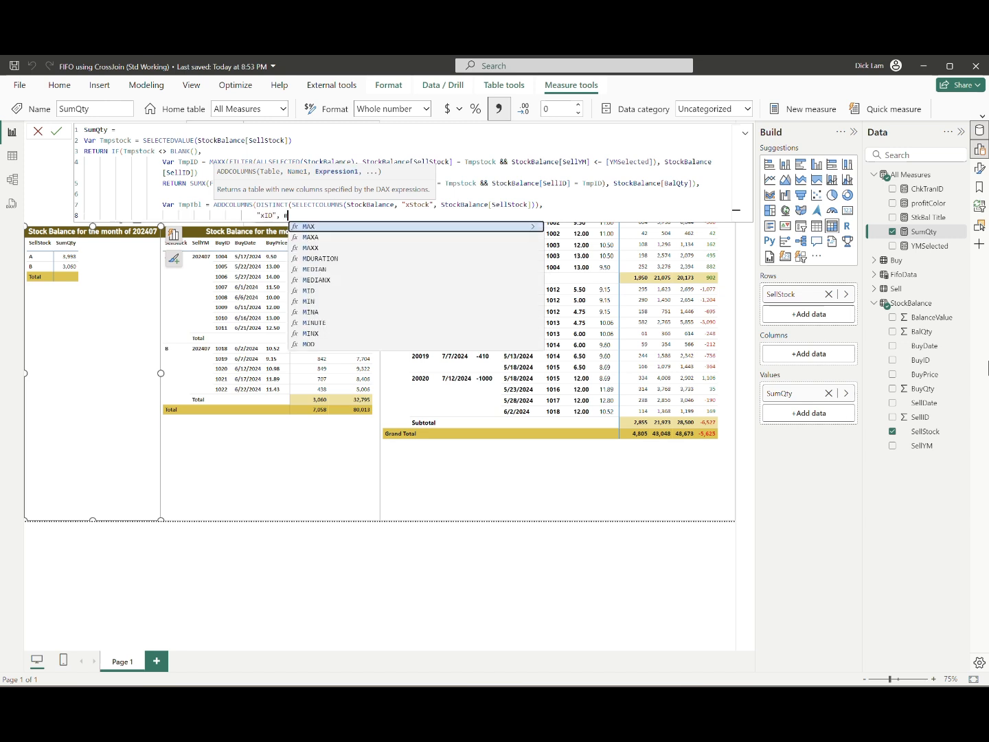
{"action": "type", "text": "AXX(fILTER(ALLSELECTED(stoc"}
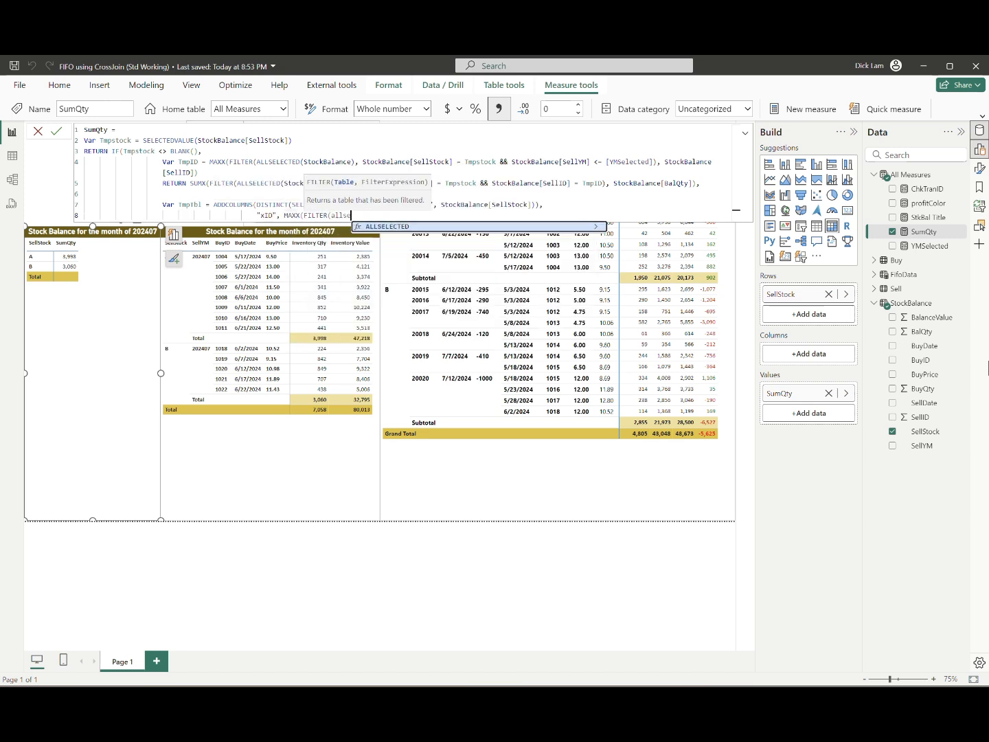
{"action": "key", "text": "Tab"}
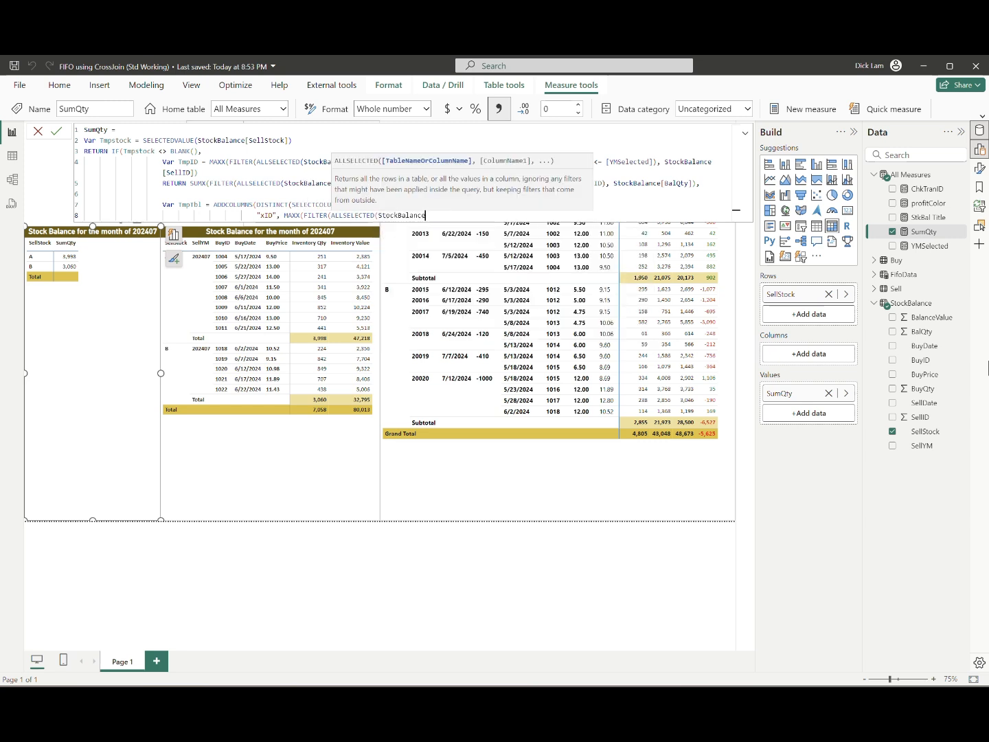
Step: Complete xID with the filter StockBalance[SellStock] = Tmpstock && StockBalance[SellYM] <= [YMSelected] and expression StockBalance[SellID], and close ADDCOLUMNS
{"action": "type", "text": "), "}
{"action": "type", "text": "StockBalance[SellStock] = Tmpstock"}
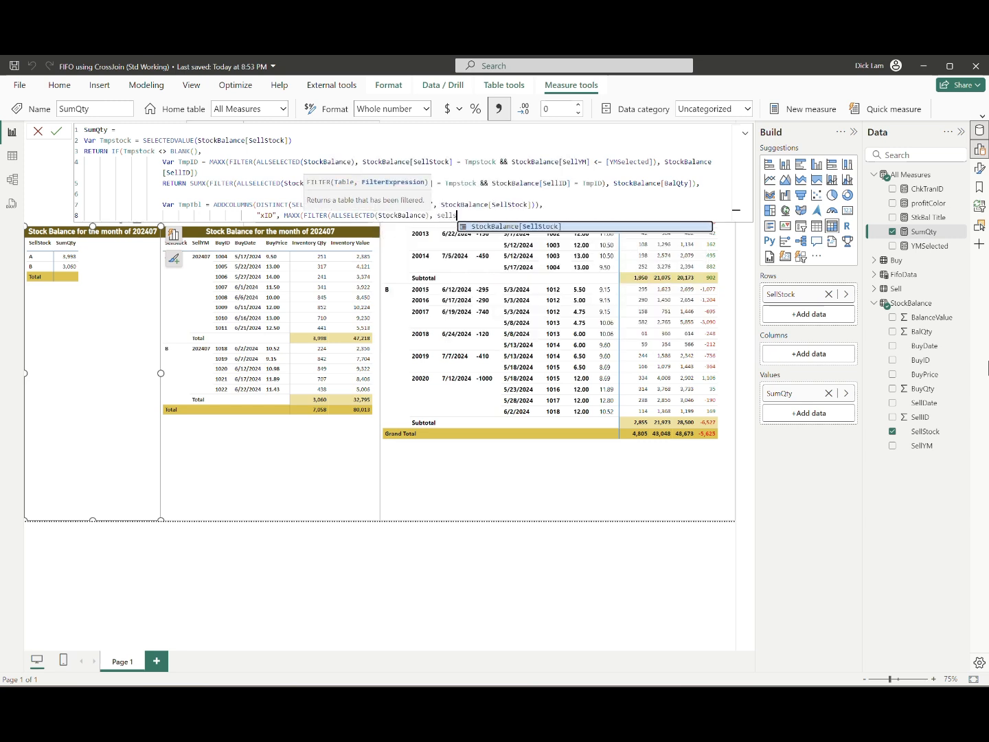
{"action": "type", "text": " &"}
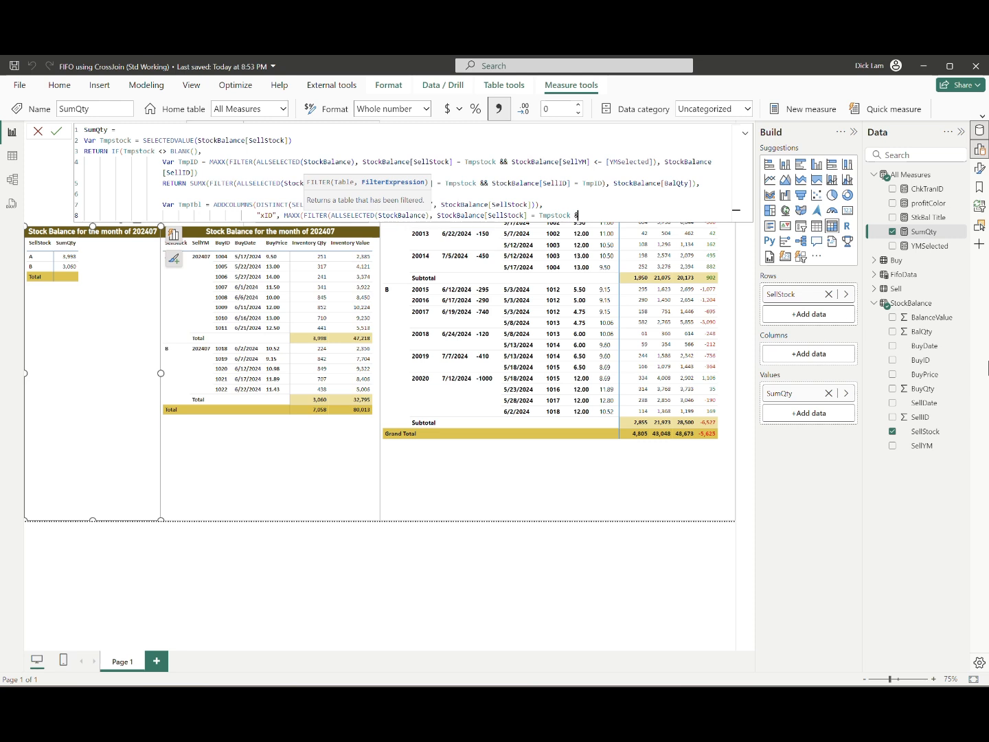
{"action": "type", "text": "& StockBalance[SellYM] <= [YMSelected]), "}
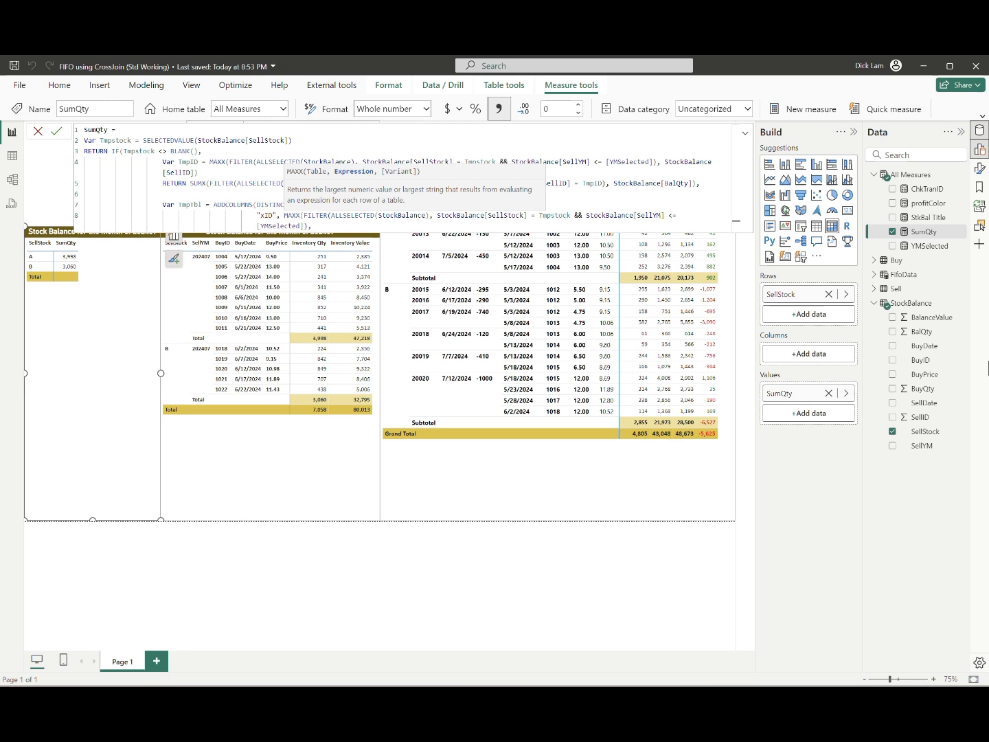
{"action": "type", "text": "StockBalance[SellID])"}
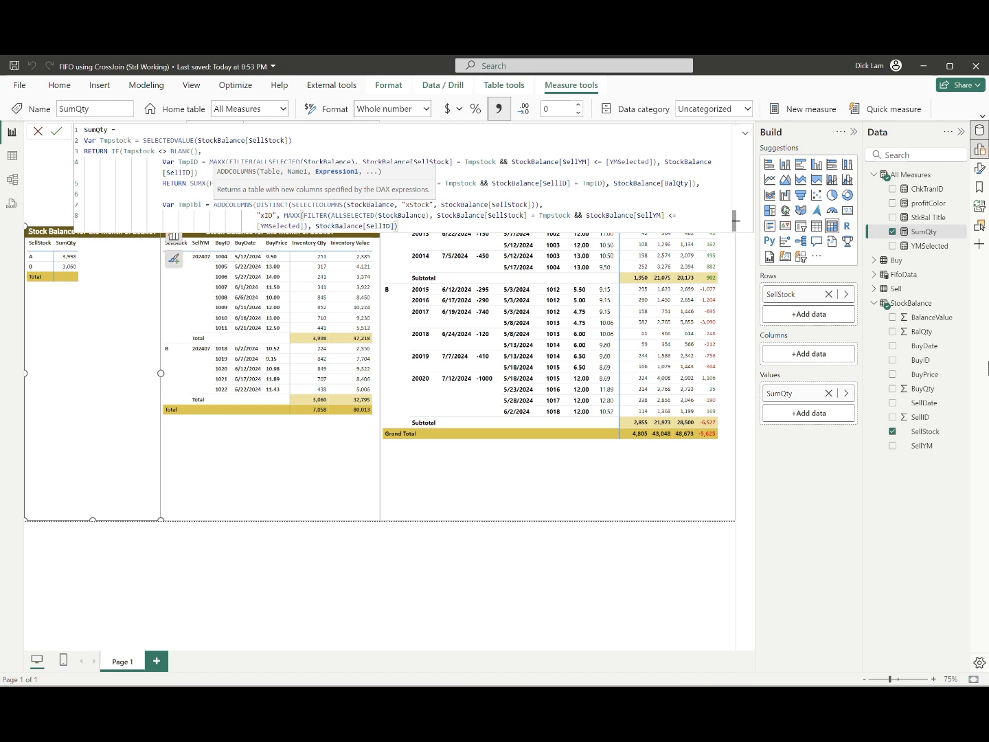
{"action": "type", "text": ")"}
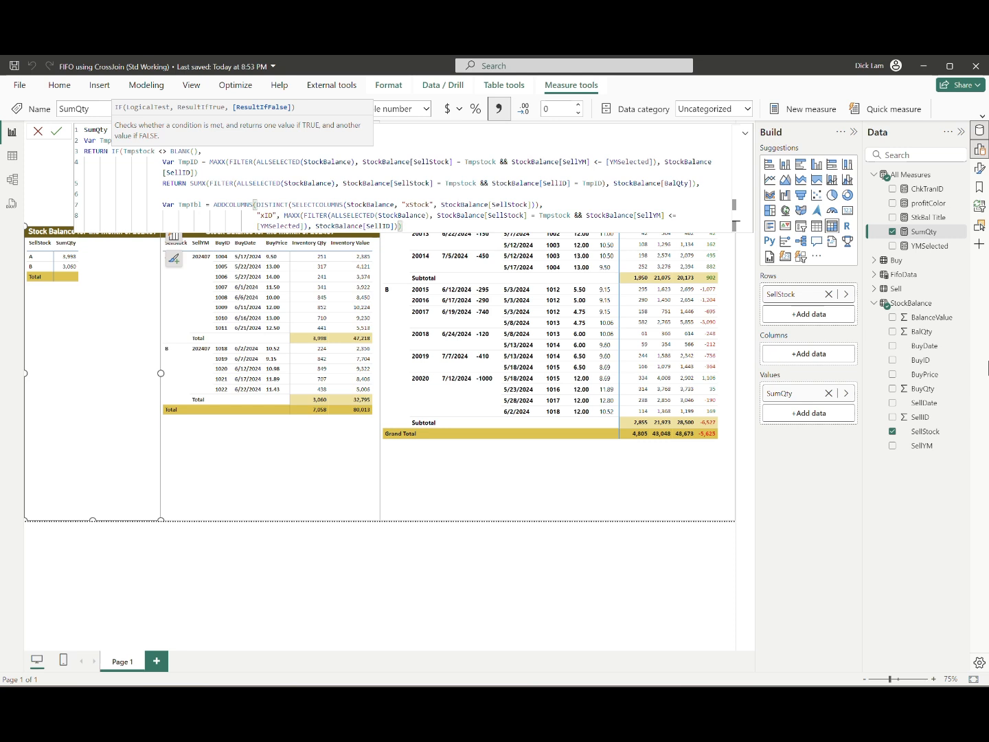
Step: Nest TmpTbl's existing ADDCOLUMNS expression inside a second, outer ADDCOLUMNS
{"action": "key", "text": "Up"}
{"action": "key", "text": "Up"}
{"action": "key", "text": "Home"}
{"action": "key", "text": "Right"}
{"action": "key", "text": "Right"}
{"action": "key", "text": "Right"}
{"action": "key", "text": "Right"}
{"action": "key", "text": "Right"}
{"action": "key", "text": "Right"}
{"action": "key", "text": "Right"}
{"action": "key", "text": "Right"}
{"action": "key", "text": "Right"}
{"action": "key", "text": "Right"}
{"action": "key", "text": "Right"}
{"action": "key", "text": "Right"}
{"action": "key", "text": "Right"}
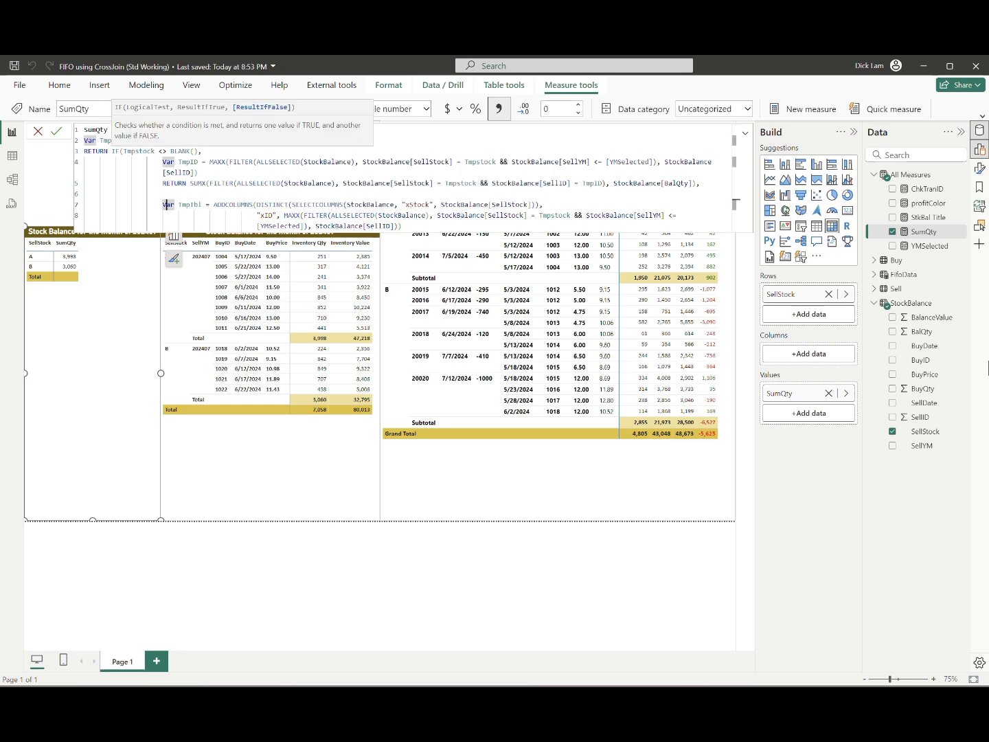
{"action": "type", "text": "ad"}
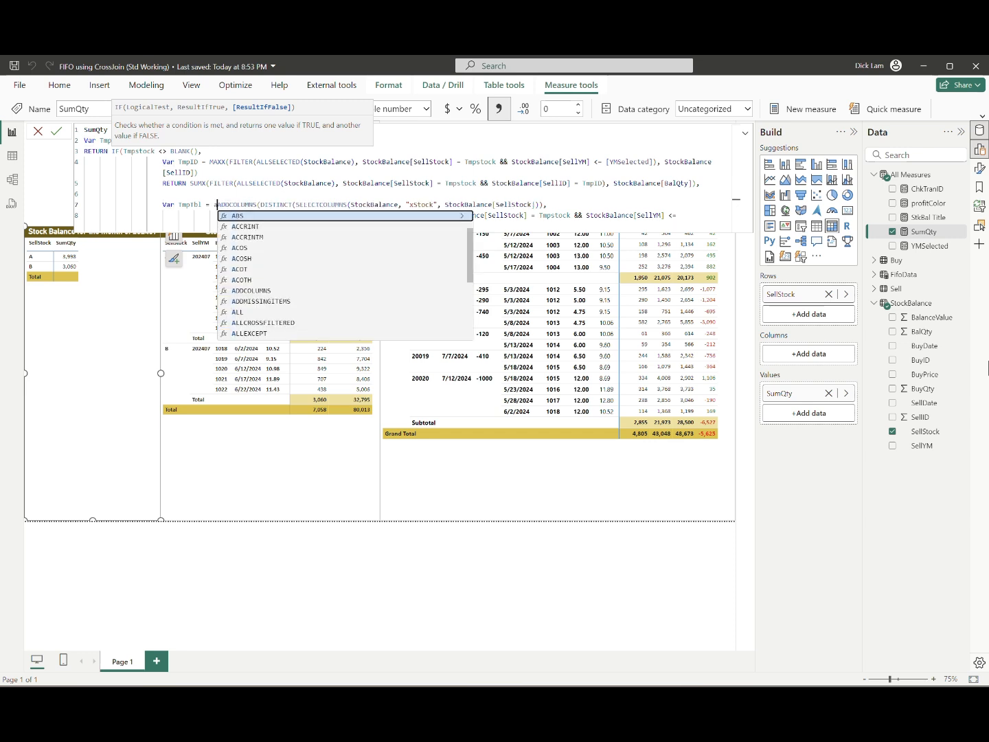
{"action": "key", "text": "Tab"}
{"action": "key", "text": "Escape"}
Step: Indent the "xID" line further so it lines up under the inner ADDCOLUMNS
{"action": "key", "text": "Down"}
{"action": "key", "text": "Home"}
{"action": "key", "text": "Home"}
{"action": "key", "text": "Home"}
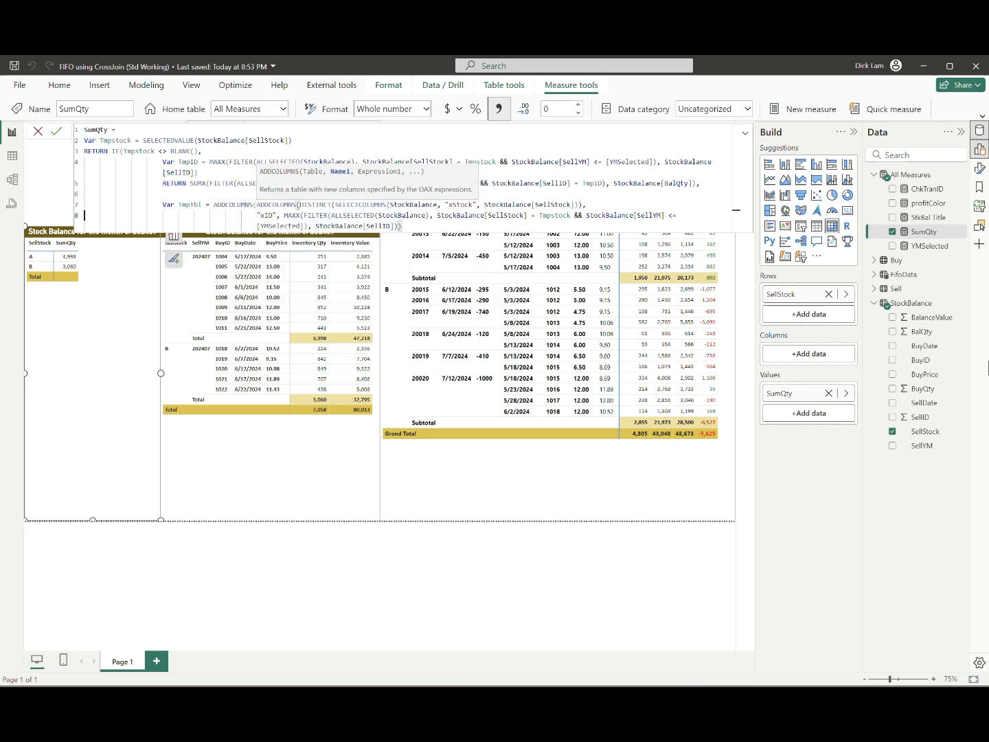
{"action": "key", "text": "shift+End"}
{"action": "key", "text": "shift+End"}
{"action": "key", "text": "Tab"}
{"action": "key", "text": "Tab"}
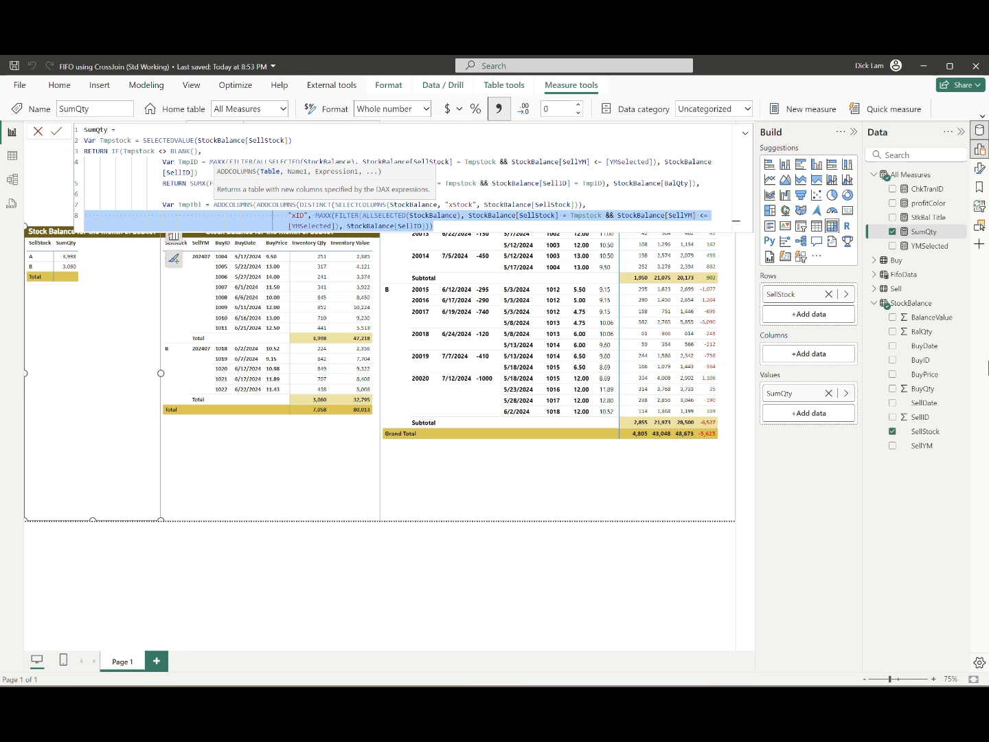
Step: Add a comma after the inner ADDCOLUMNS and start the outer column "xQty" with SUMX(FILTER(ALLSELECTED(StockBalance), on a new line
{"action": "key", "text": "End"}
{"action": "type", "text": ","}
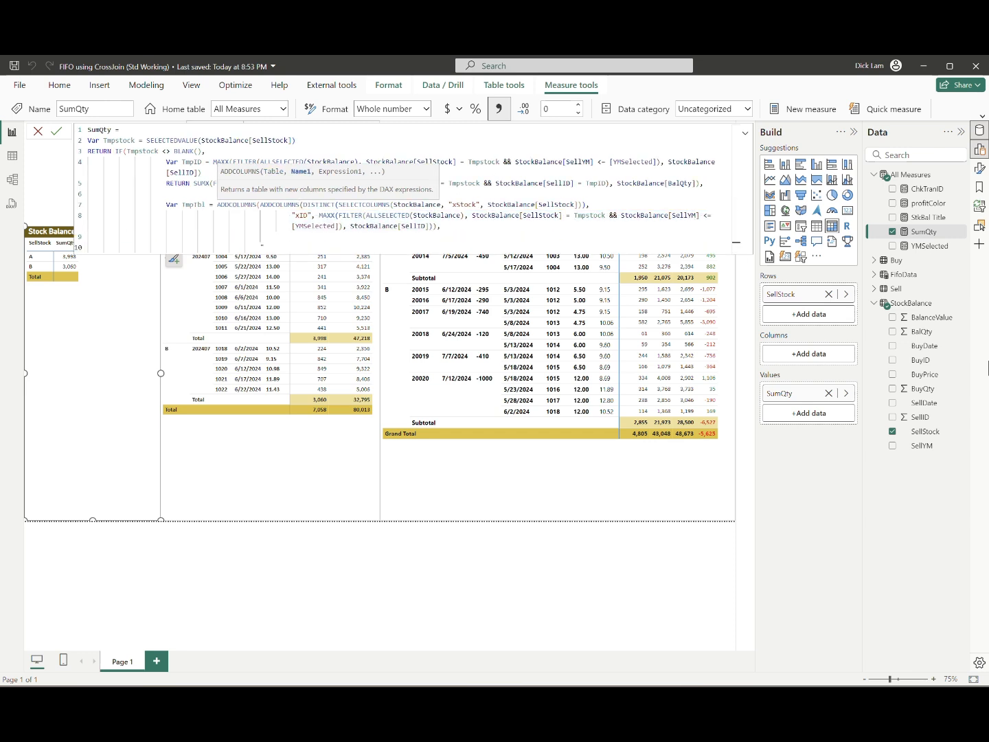
{"action": "type", "text": "\"xQty\", SUMX(FILTER(allsel"}
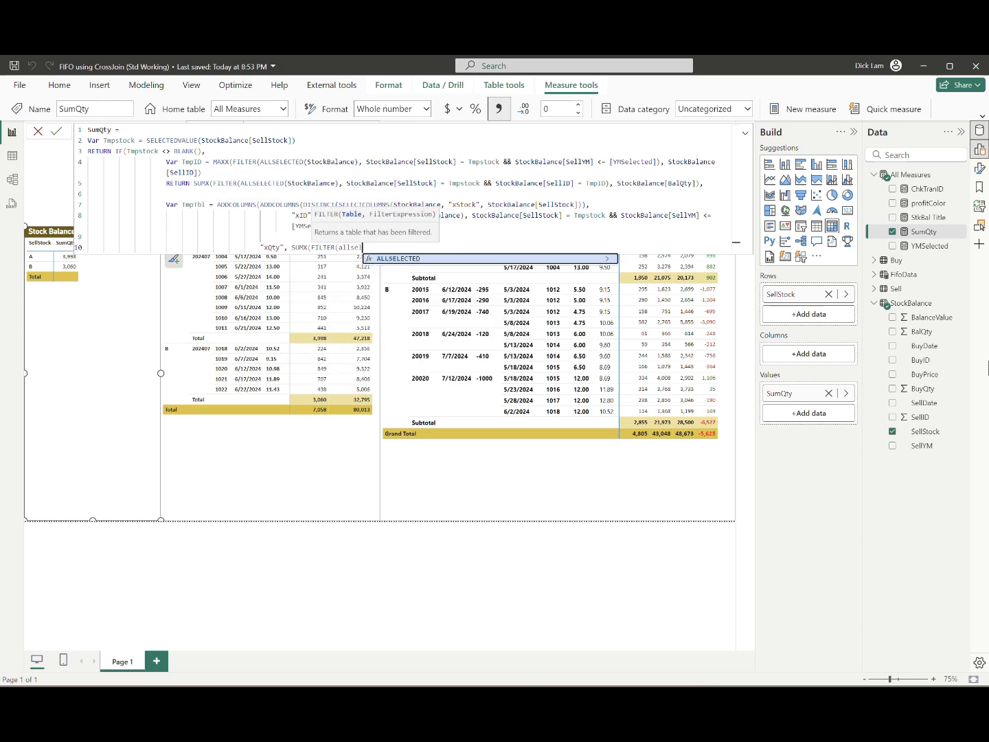
{"action": "key", "text": "Tab"}
{"action": "type", "text": "(StockBalance),"}
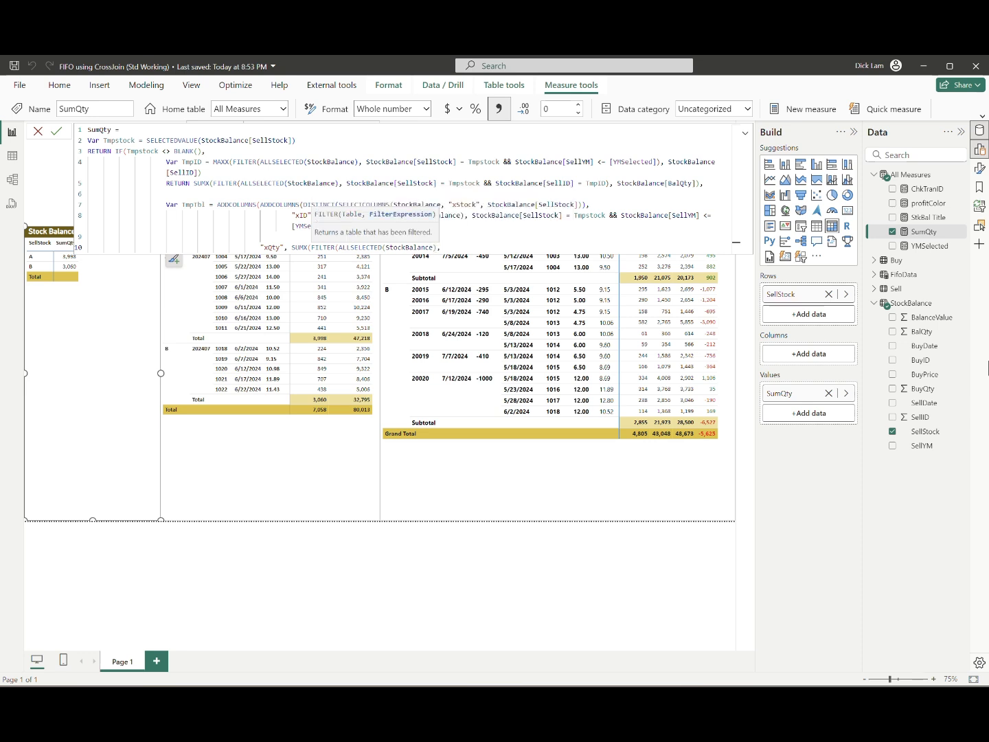
{"action": "type", "text": " StockBalance[SellStock] ="}
Step: Set xQty's filter condition to StockBalance[SellStock] = EARLIER([xStock]) && StockBalance[SellID] = EARLIER([xID]) and close the FILTER
{"action": "type", "text": "earlier"}
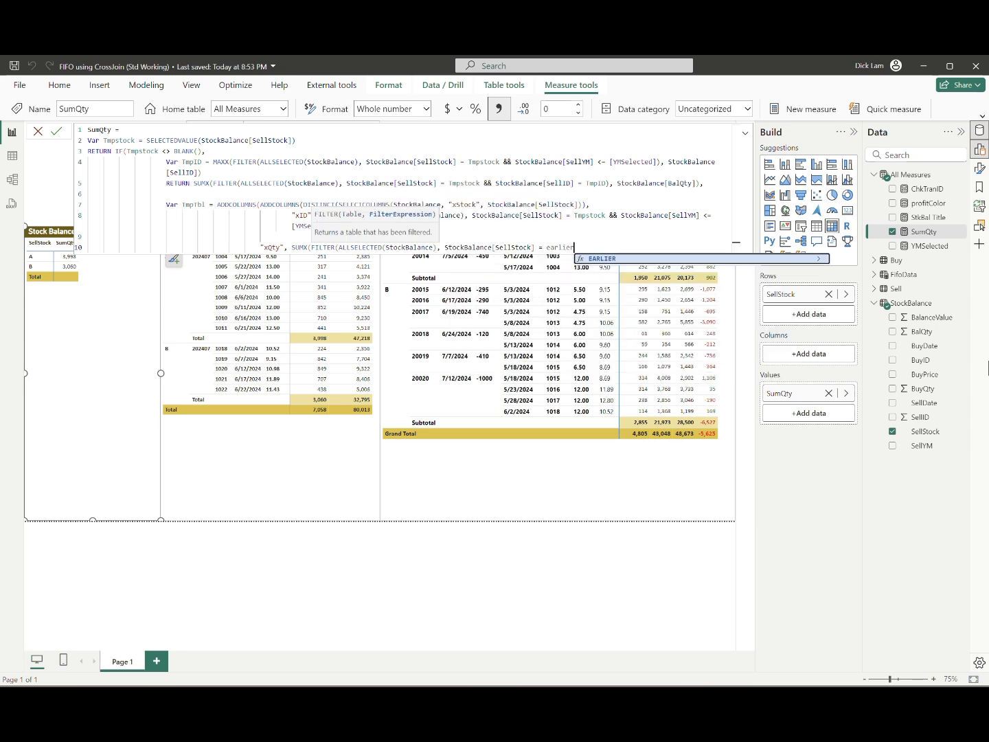
{"action": "key", "text": "Tab"}
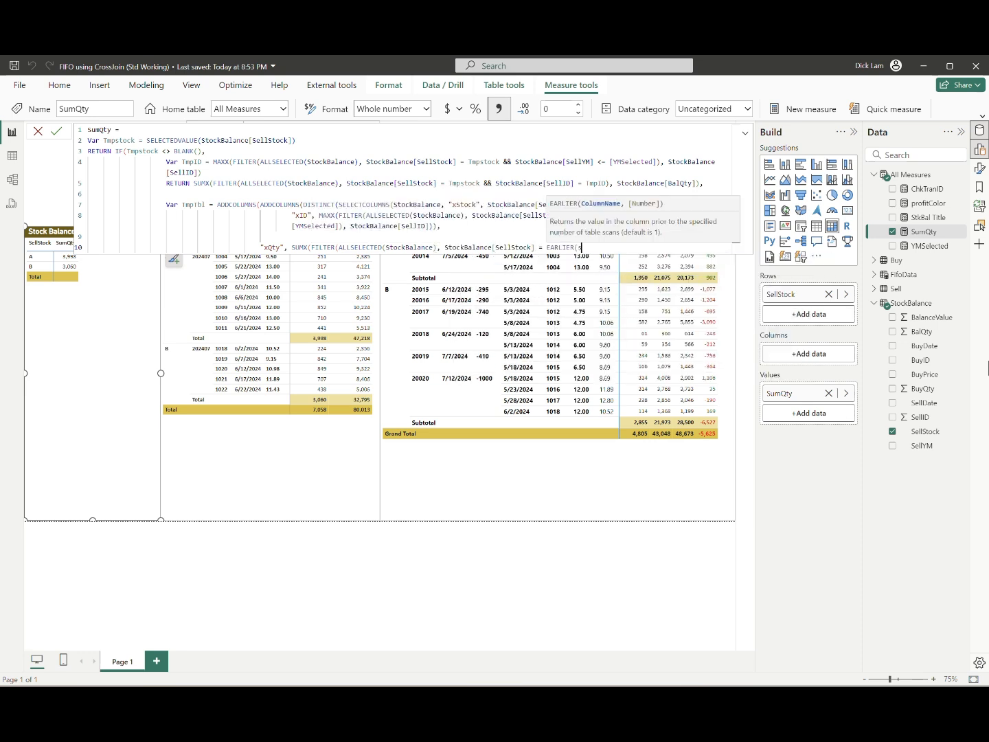
{"action": "type", "text": "[xStock]) &&"}
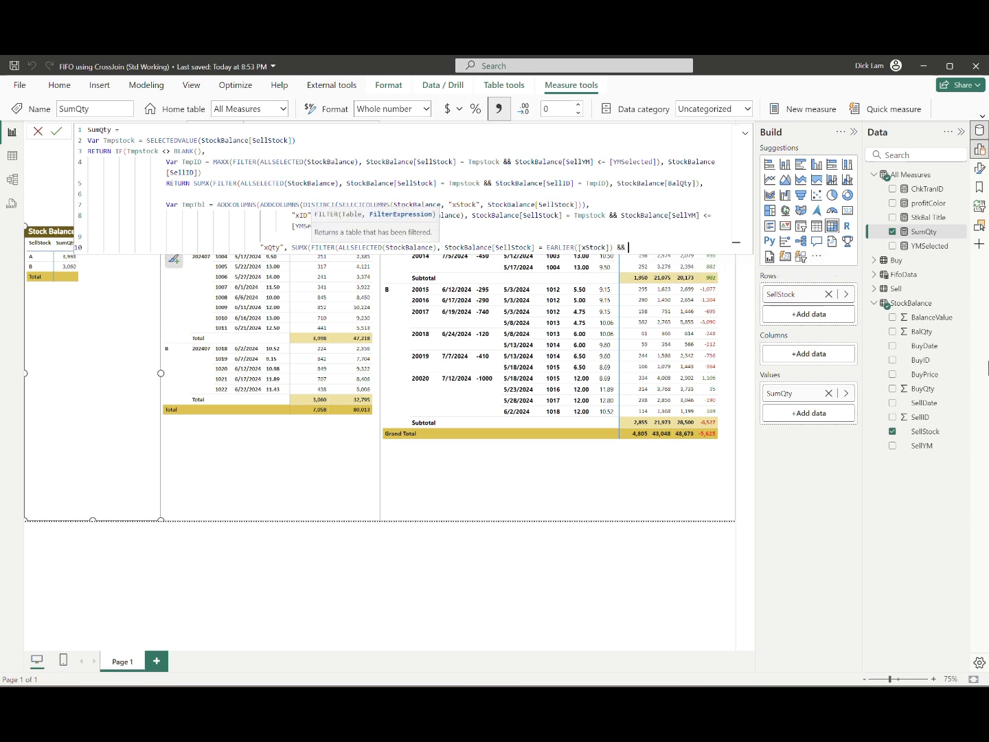
{"action": "type", "text": " StockBalance[SellID] = earlier"}
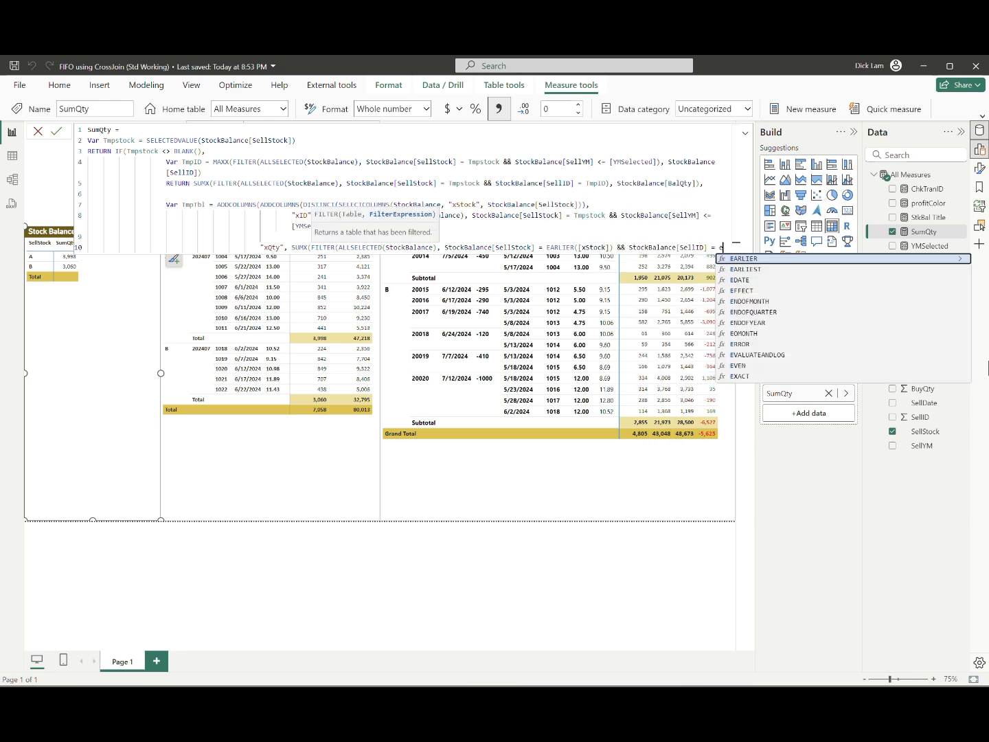
{"action": "key", "text": "Tab"}
{"action": "type", "text": "[xID])),"}
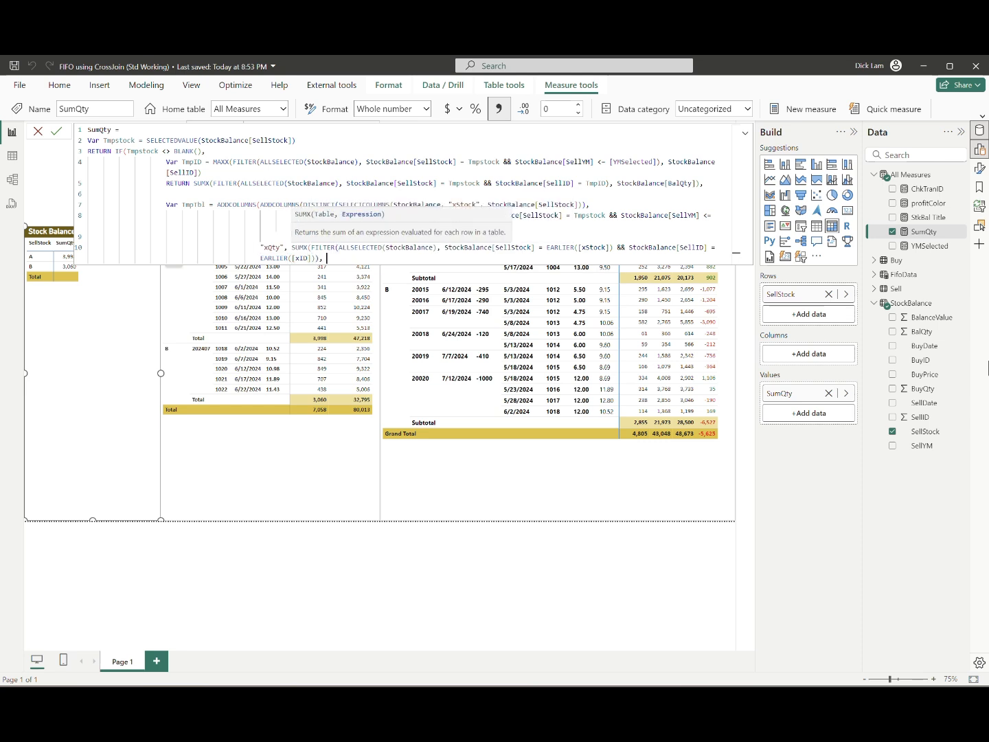
{"action": "type", "text": " StockBalance[BalQty])"}
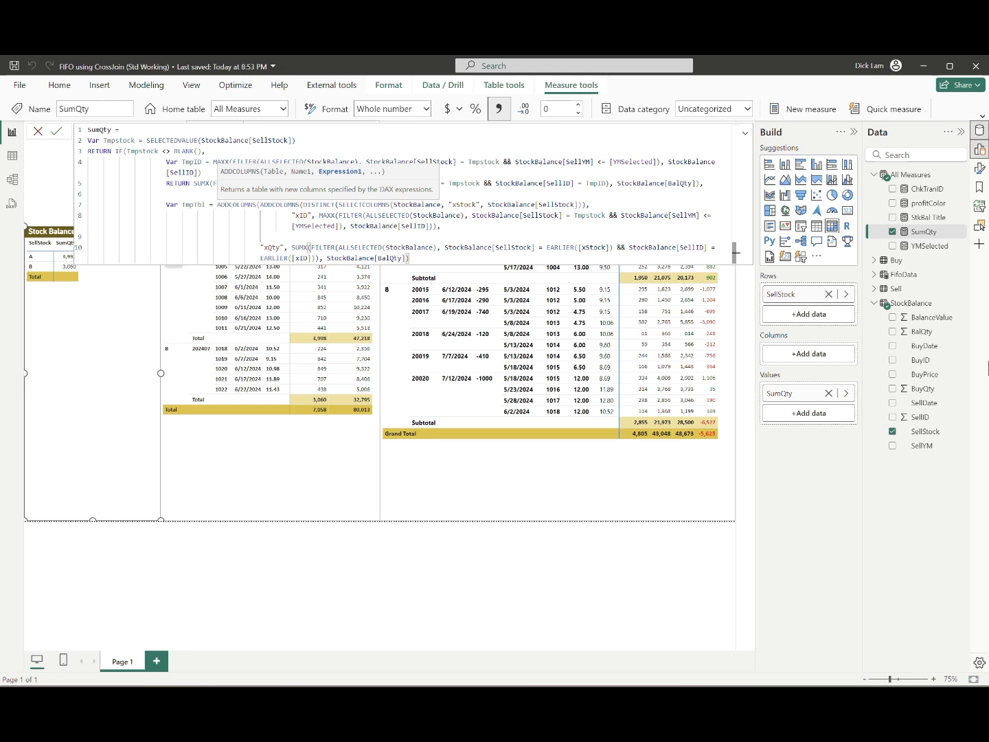
Step: Complete xQty's SUMX with StockBalance[BalQty] and close the outer ADDCOLUMNS
{"action": "key", "text": "Left"}
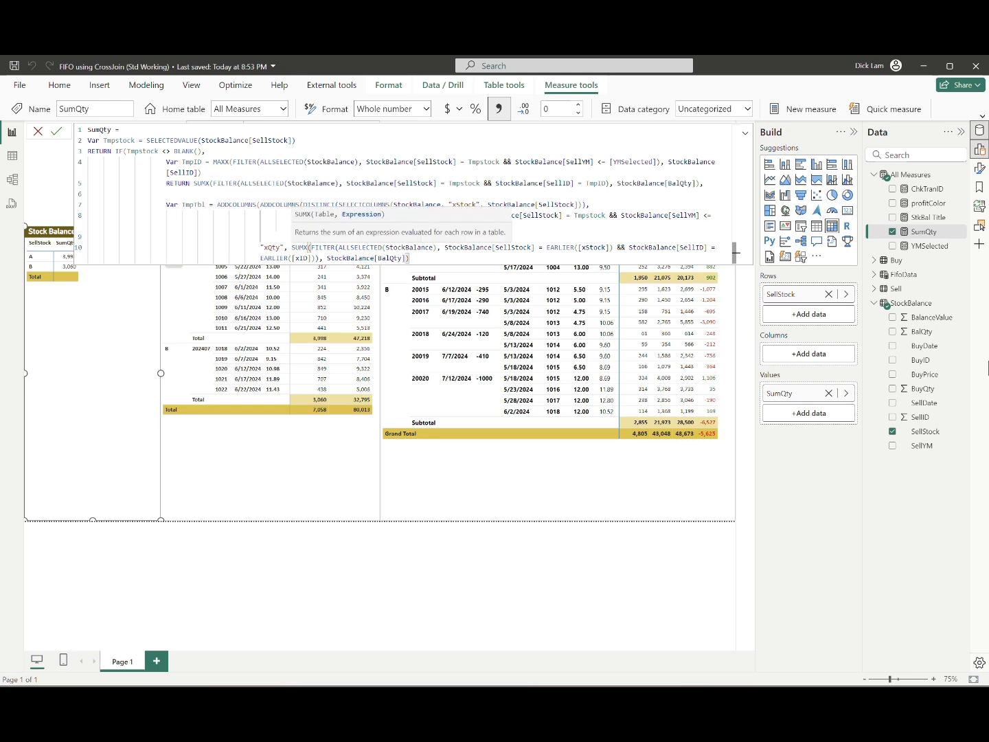
{"action": "key", "text": "Right"}
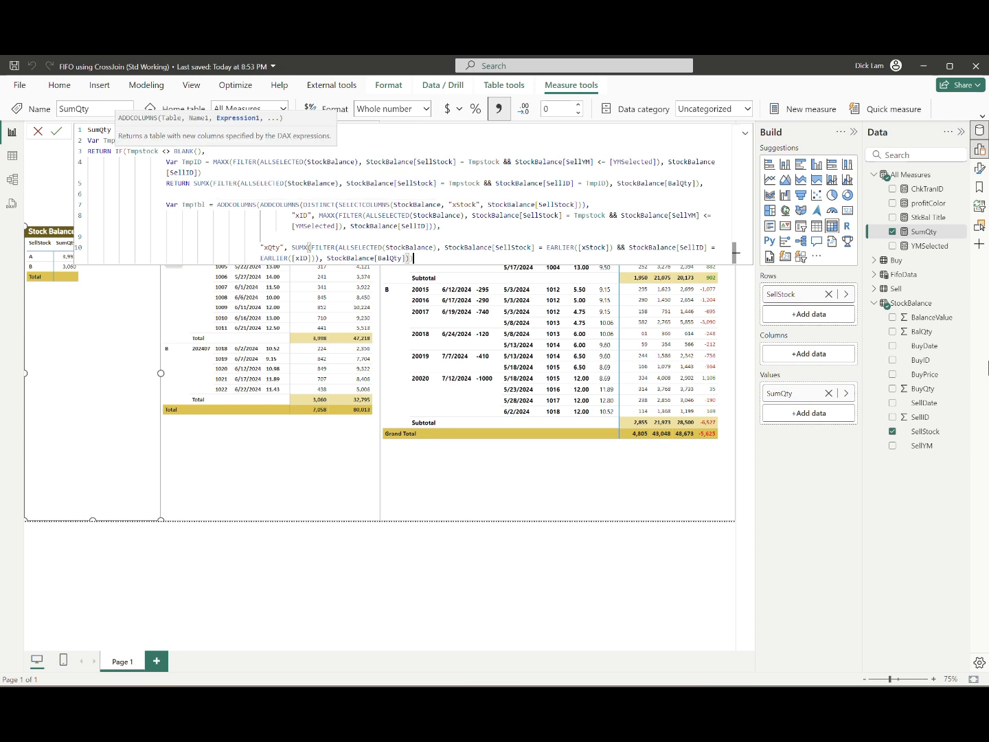
{"action": "type", "text": ")"}
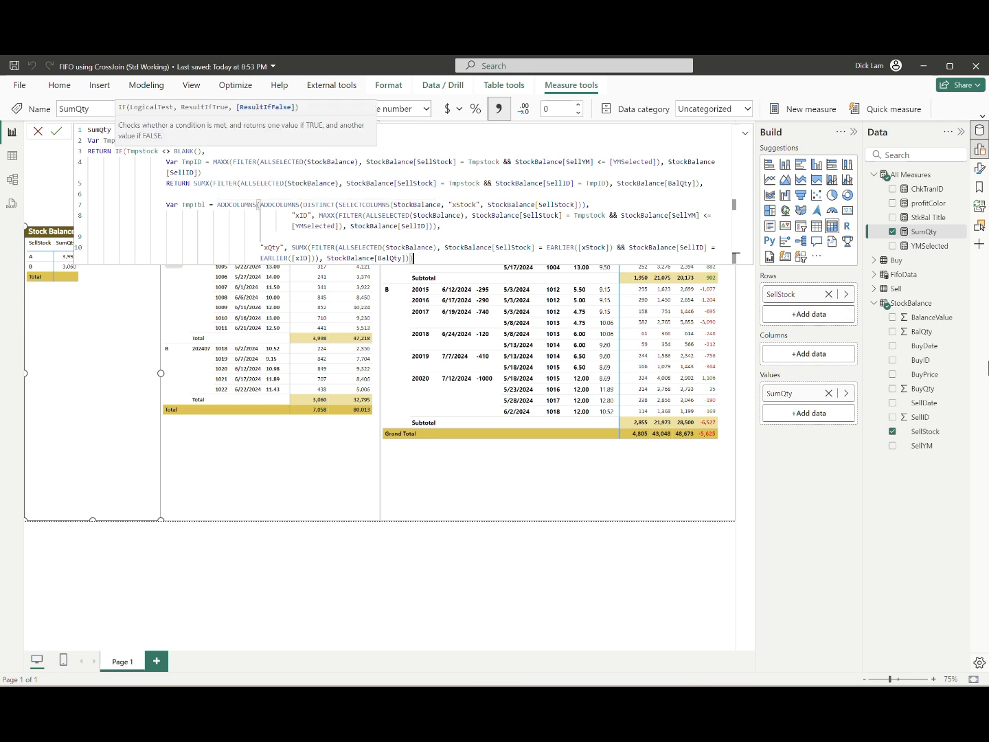
Step: Add RETURN SUMX(TmpTbl, [xQty]) on a new line below TmpTbl, aligned with the variable declaration
{"action": "key", "text": "Return"}
{"action": "key", "text": "BackSpace"}
{"action": "key", "text": "BackSpace"}
{"action": "key", "text": "BackSpace"}
{"action": "key", "text": "BackSpace"}
{"action": "type", "text": "ro"}
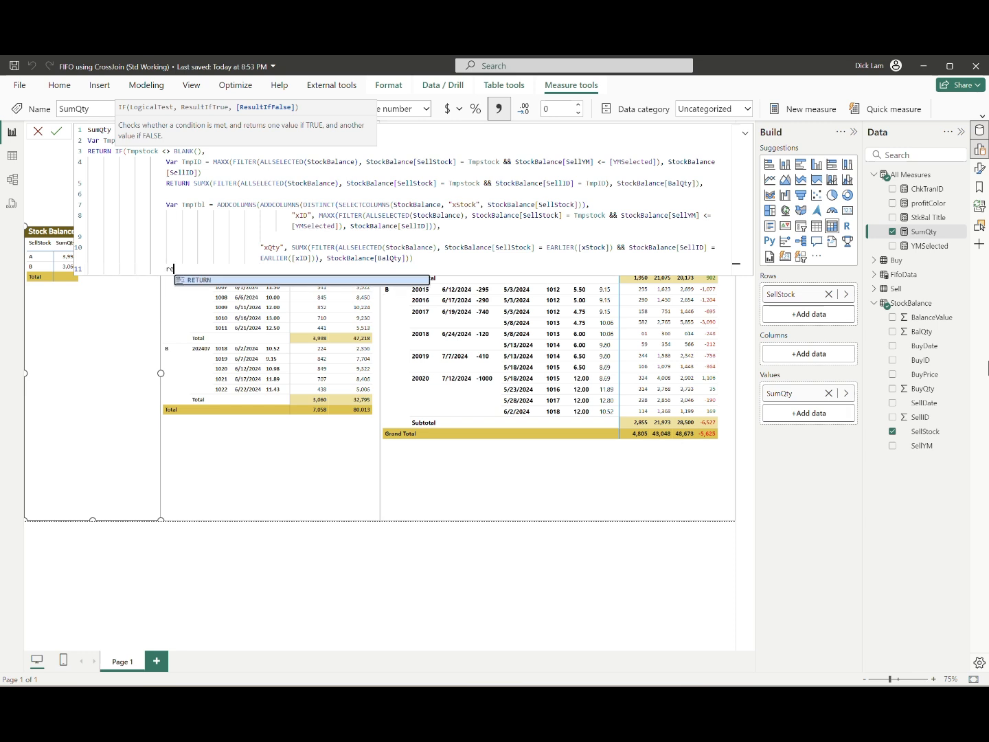
{"action": "key", "text": "Tab"}
{"action": "type", "text": "sumx("}
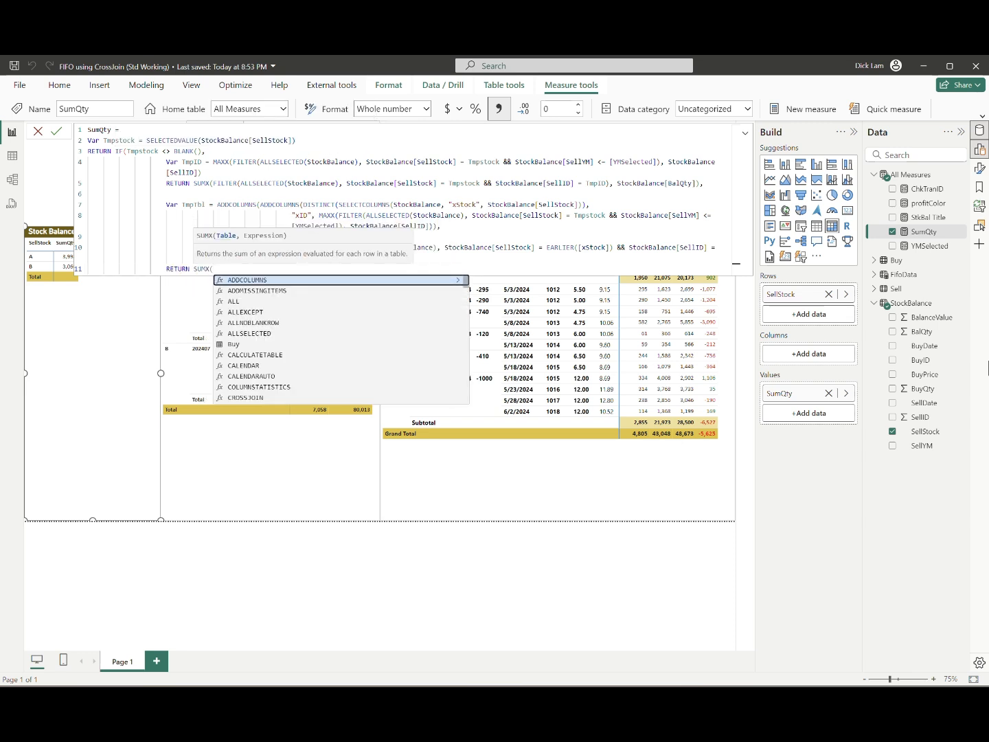
{"action": "type", "text": "TmpTbl, "}
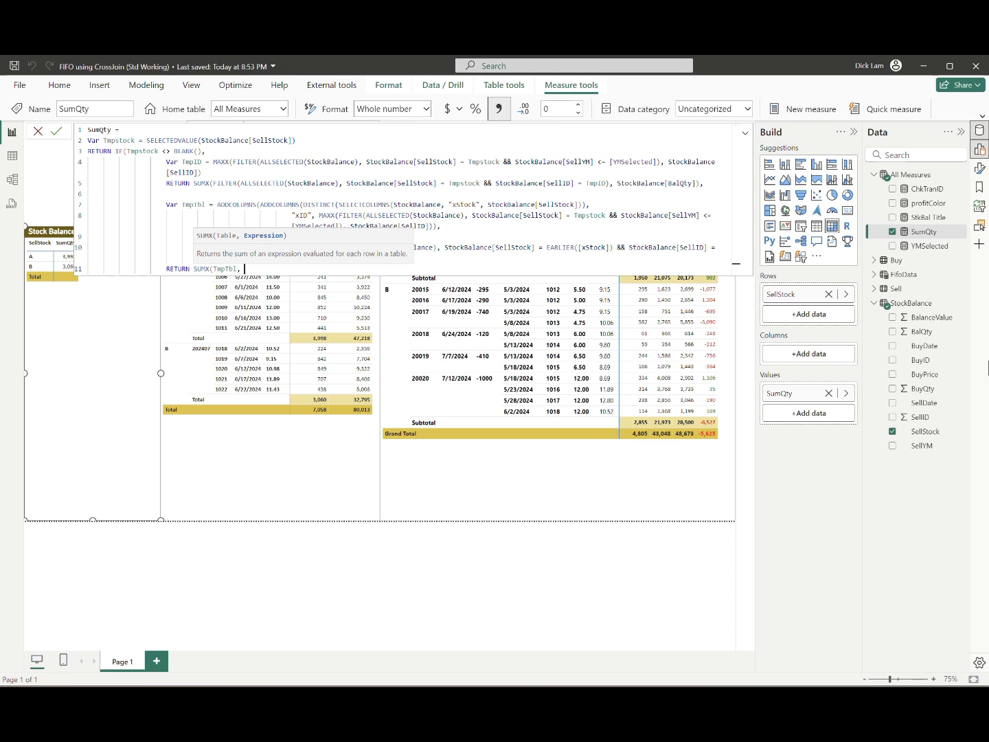
{"action": "type", "text": "[xQty])"}
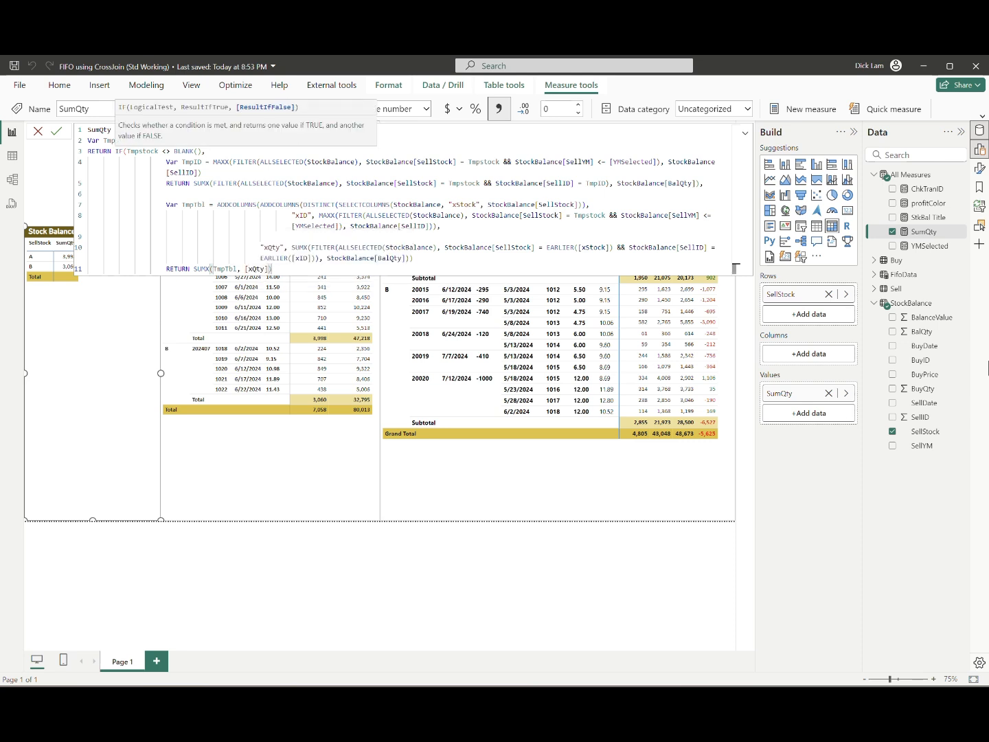
{"action": "type", "text": ")"}
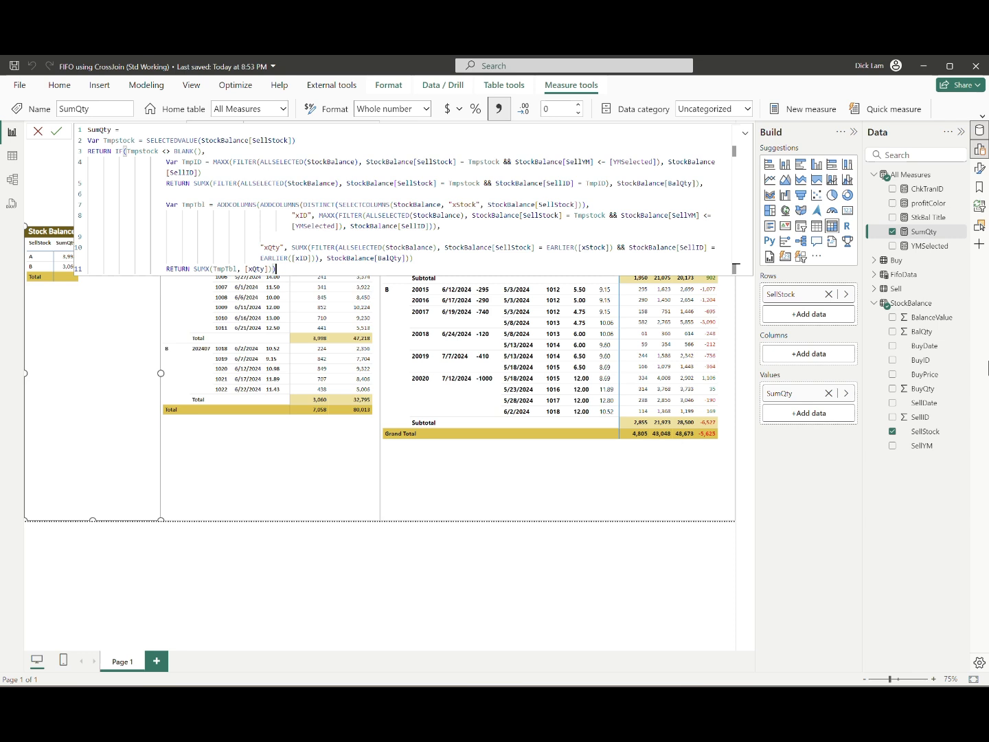
Step: Close the IF's parenthesis at the end of the SumQty formula and commit the measure
{"action": "key", "text": "Return"}
{"action": "left_click", "coordinate": [648, 247]}
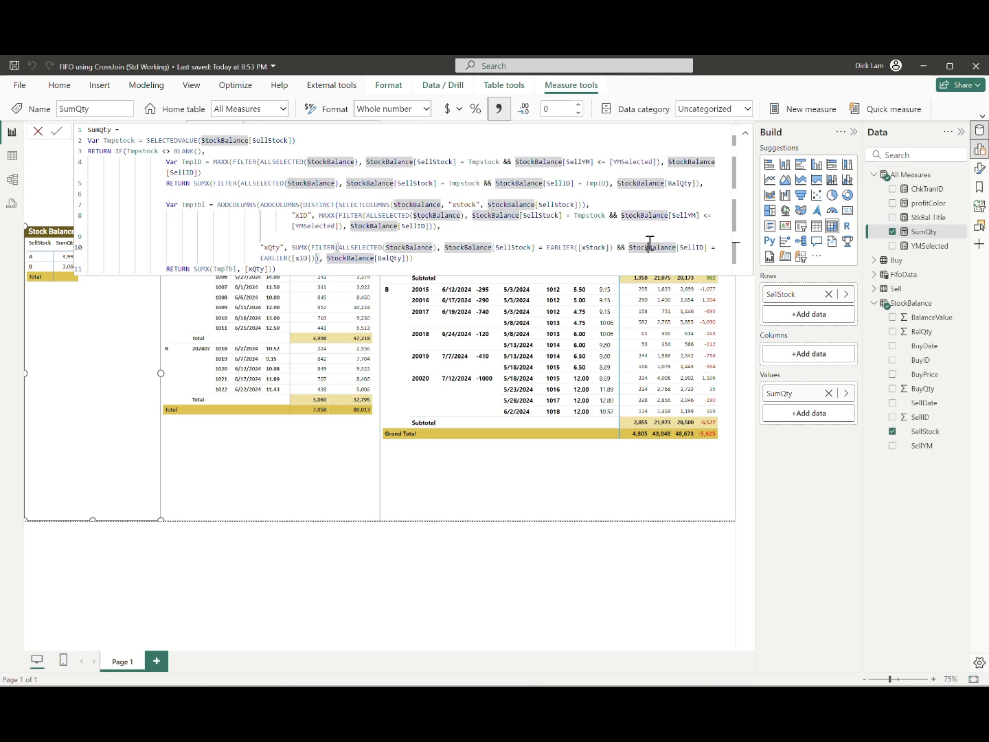
Step: Replace Tmpstock with EARLIER([xStock]) in the xID column's filter and commit SumQty
{"action": "left_click", "coordinate": [591, 215]}
{"action": "key", "text": "shift+Left"}
{"action": "key", "text": "shift+Left"}
{"action": "key", "text": "shift+Left"}
{"action": "key", "text": "shift+Left"}
{"action": "key", "text": "shift+Left"}
{"action": "key", "text": "shift+Left"}
{"action": "key", "text": "shift+Left"}
{"action": "key", "text": "shift+Left"}
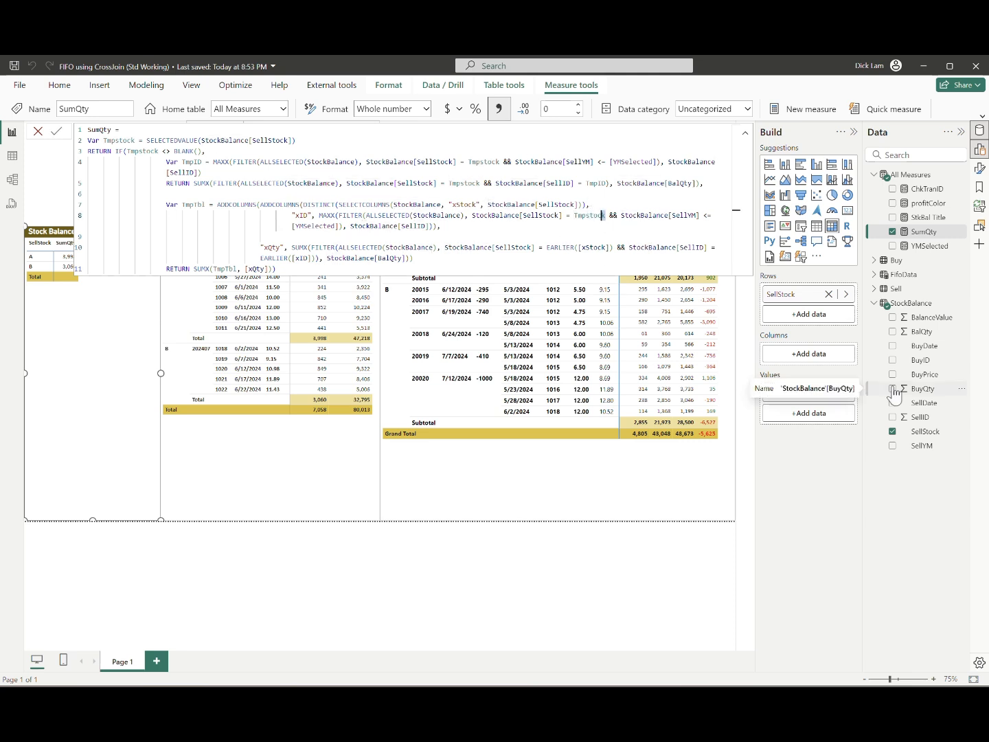
{"action": "type", "text": "EARLIER(xsto"}
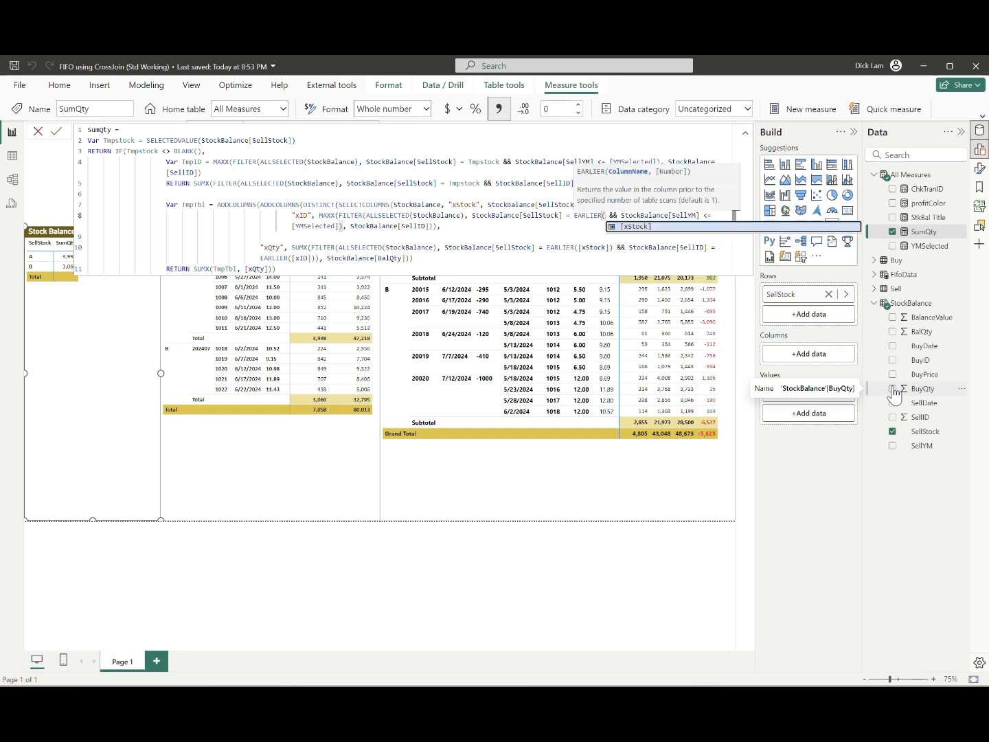
{"action": "key", "text": "Tab"}
{"action": "type", "text": ")"}
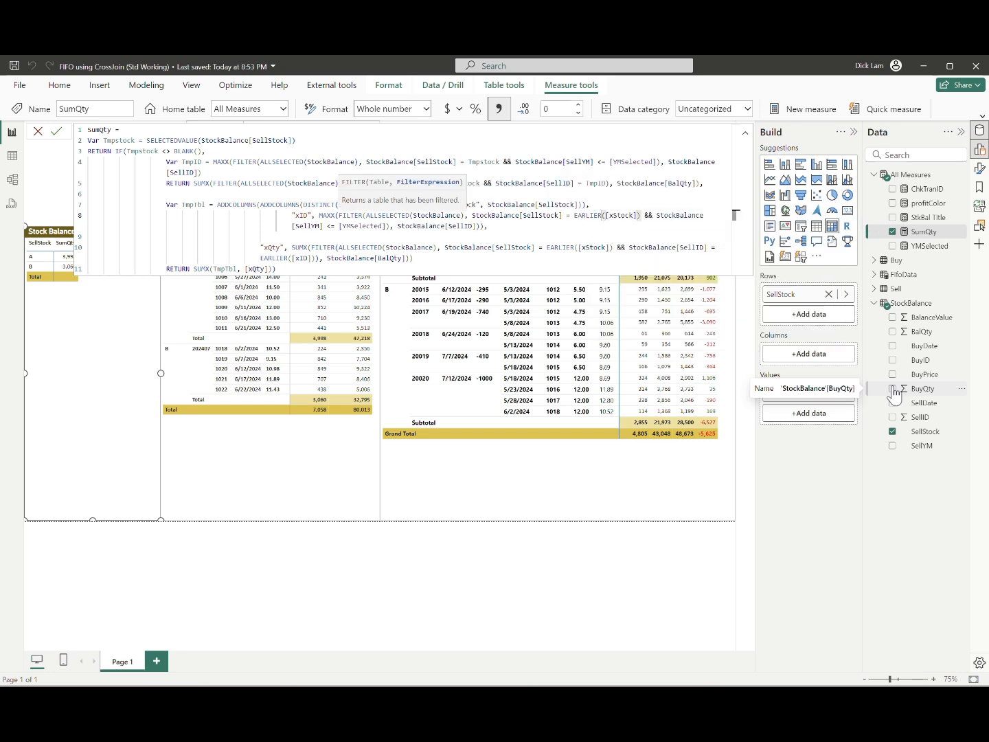
{"action": "key", "text": "Return"}
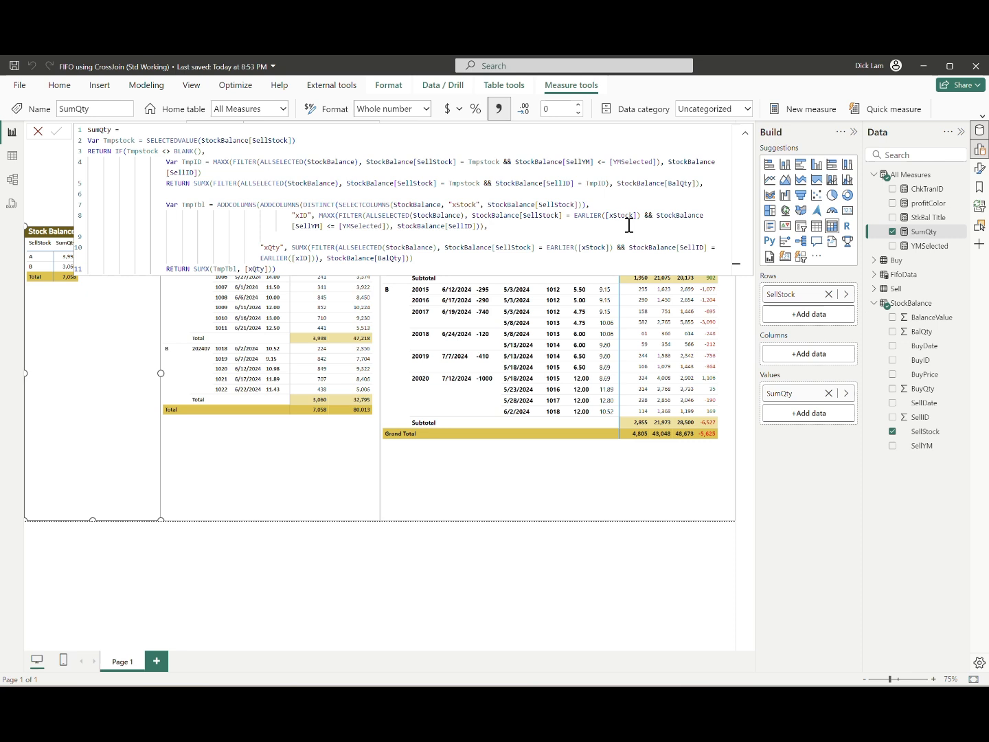
Step: Copy the entire SumQty formula, including its name, into a new measure
{"action": "left_click", "coordinate": [745, 133]}
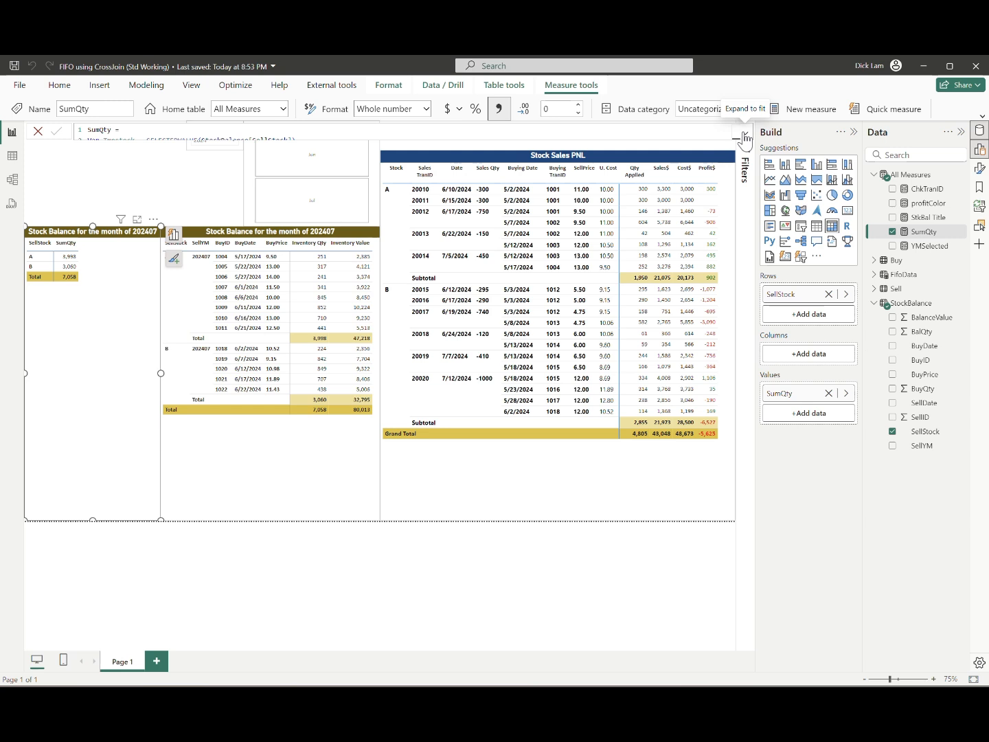
{"action": "left_click", "coordinate": [745, 138]}
{"action": "left_click_drag", "start_coordinate": [277, 269], "coordinate": [87, 140]}
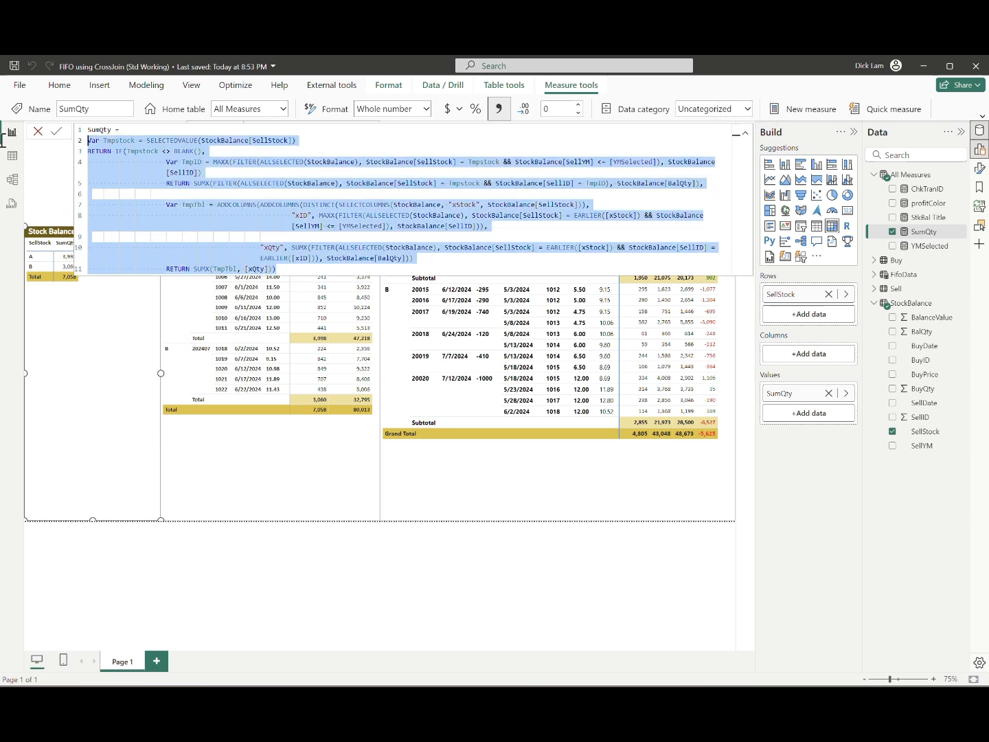
{"action": "left_click_drag", "start_coordinate": [2, 136], "coordinate": [5, 120]}
{"action": "key", "text": "ctrl+c"}
{"action": "left_click", "coordinate": [803, 110]}
{"action": "type", "text": "SumVal"}
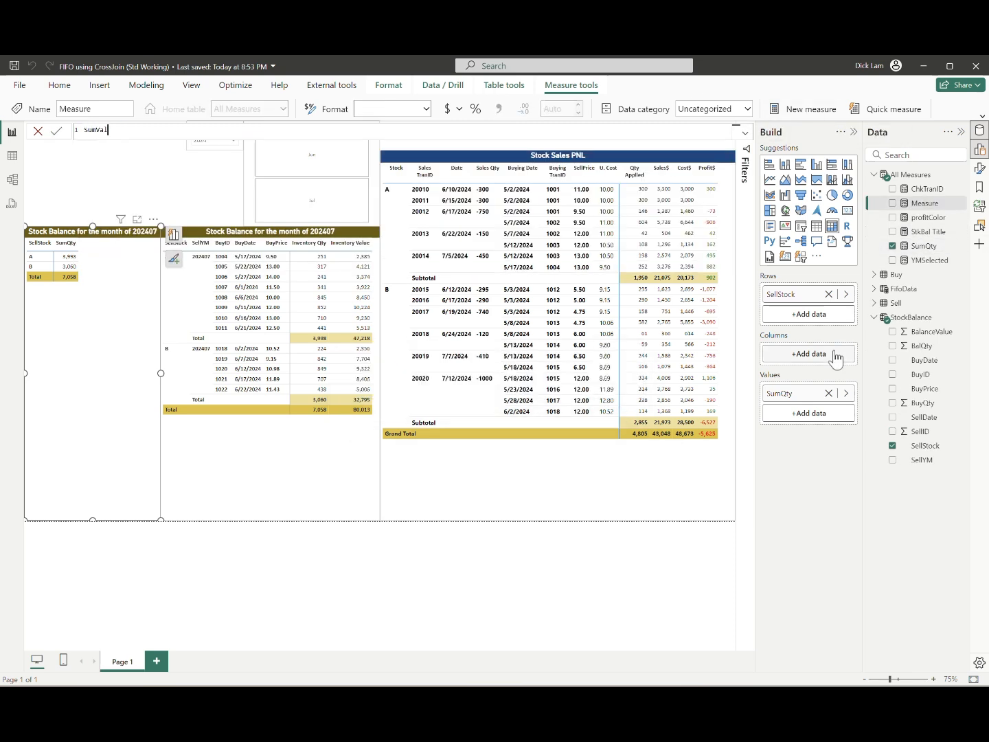
{"action": "type", "text": "ue"}
{"action": "key", "text": "ctrl+a"}
{"action": "key", "text": "ctrl+v"}
Step: Replace every "Qty" in the pasted formula with "Value", making the measure name SumValue and the helper column xValue
{"action": "key", "text": "ctrl+Home"}
{"action": "key", "text": "Right"}
{"action": "key", "text": "Right"}
{"action": "key", "text": "Right"}
{"action": "key", "text": "shift+Right"}
{"action": "key", "text": "shift+Right"}
{"action": "key", "text": "shift+Right"}
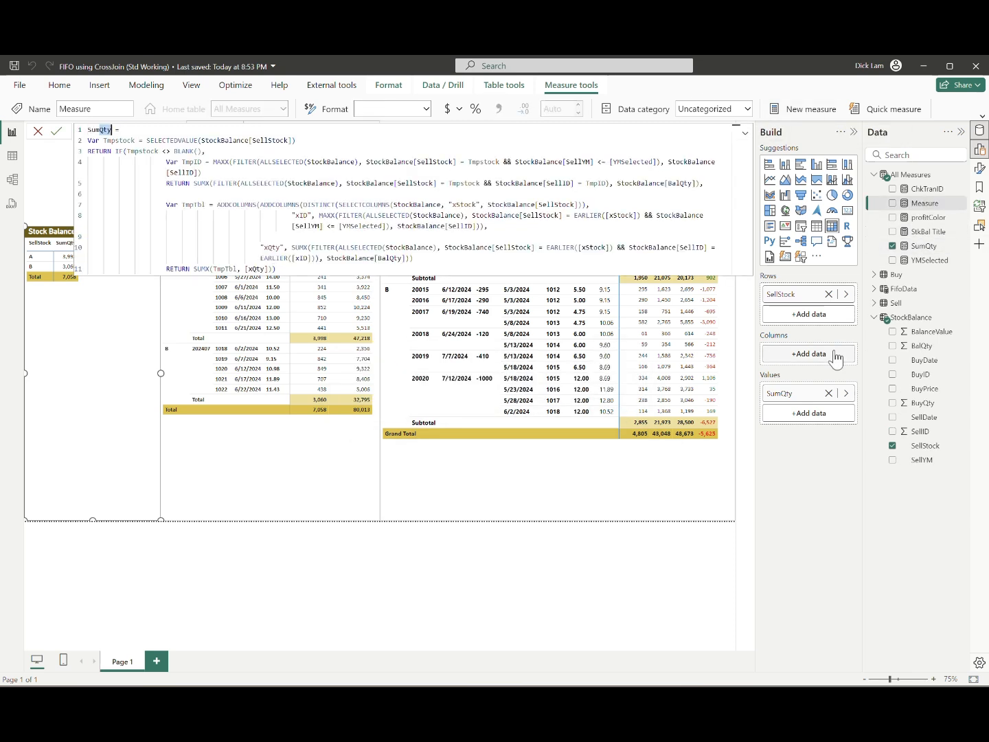
{"action": "key", "text": "ctrl+shift+l"}
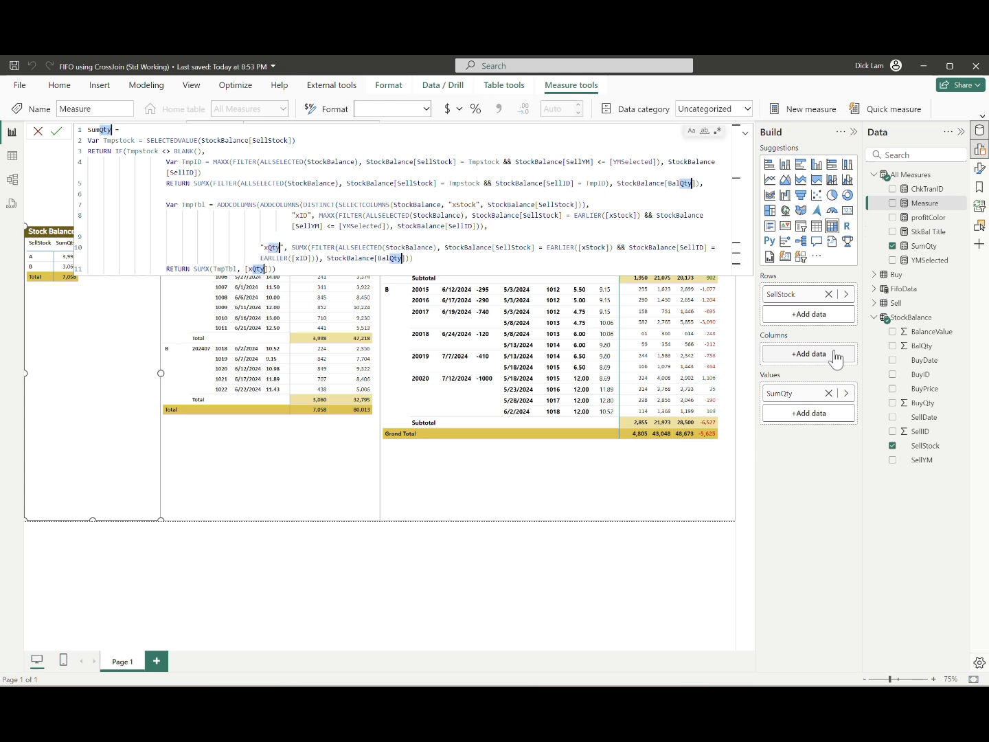
{"action": "type", "text": "Value"}
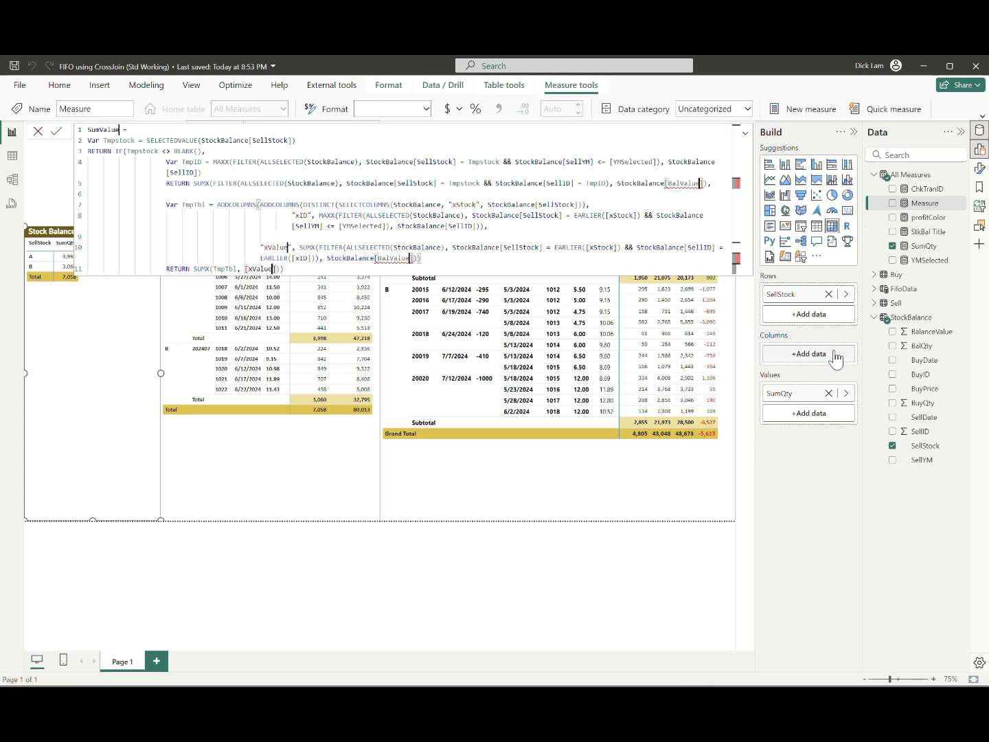
{"action": "key", "text": "Escape"}
Step: Correct the column summed in the single-stock branch of SumValue to StockBalance[BalanceValue]
{"action": "key", "text": "Down"}
{"action": "key", "text": "Down"}
{"action": "key", "text": "Down"}
{"action": "key", "text": "Down"}
{"action": "key", "text": "Down"}
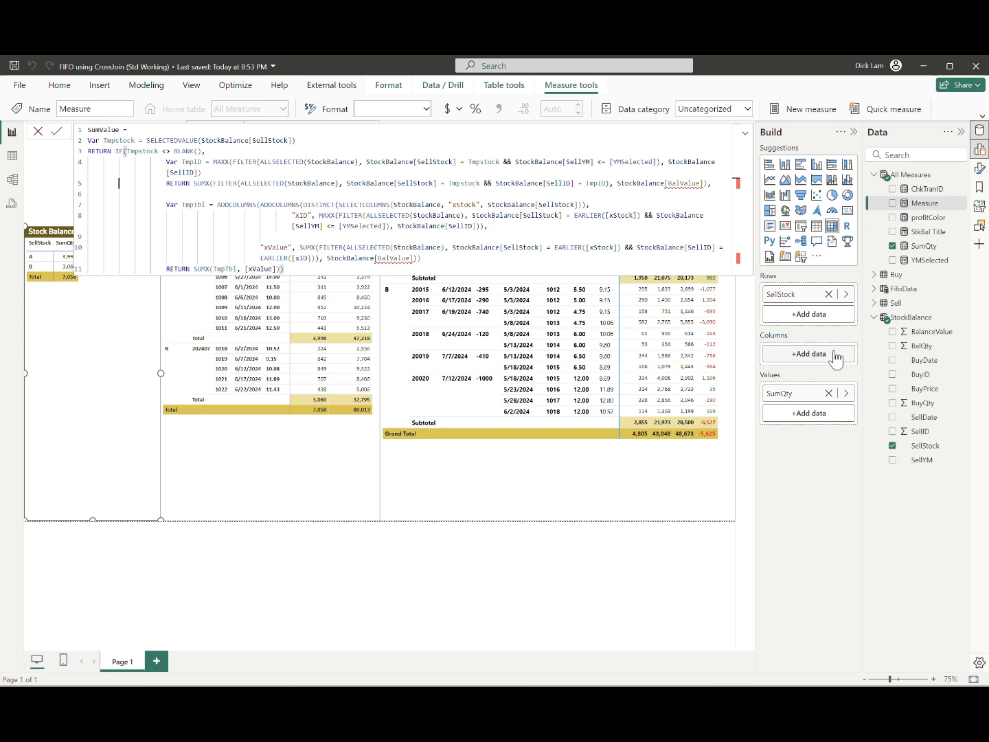
{"action": "key", "text": "End"}
{"action": "key", "text": "Left"}
{"action": "key", "text": "Left"}
{"action": "key", "text": "Left"}
{"action": "key", "text": "Left"}
{"action": "key", "text": "Left"}
{"action": "key", "text": "Left"}
{"action": "key", "text": "Left"}
{"action": "key", "text": "Left"}
{"action": "type", "text": "anc"}
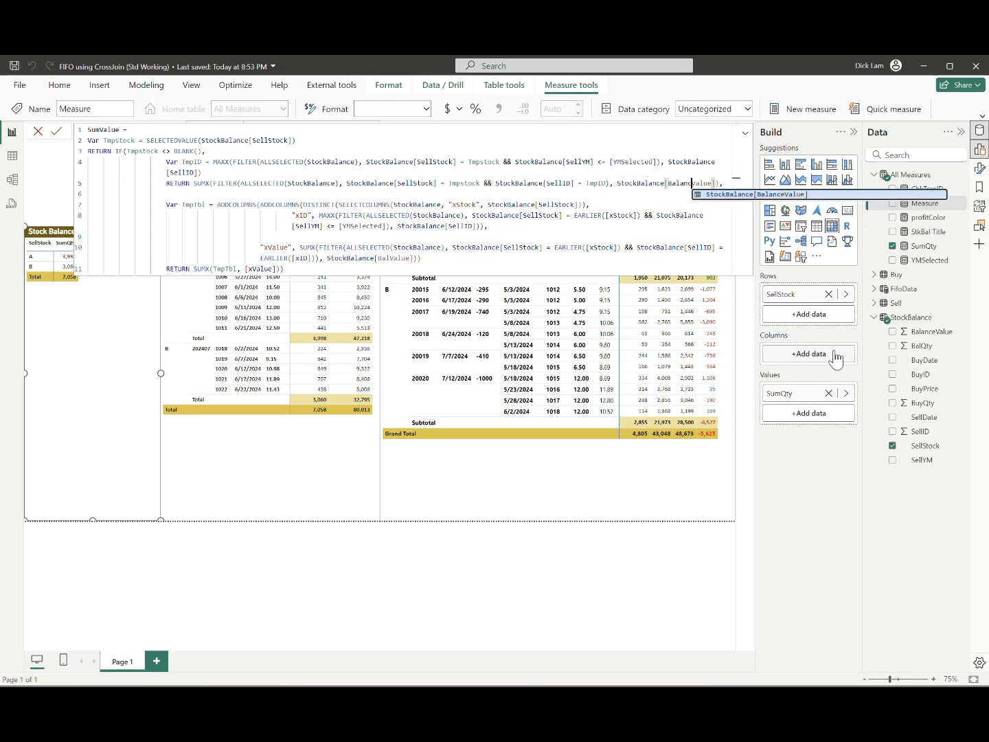
{"action": "type", "text": "e"}
Step: Correct the column summed by xValue to StockBalance[BalanceValue] and commit the SumValue measure
{"action": "key", "text": "Down"}
{"action": "key", "text": "Down"}
{"action": "key", "text": "Down"}
{"action": "key", "text": "Down"}
{"action": "key", "text": "Down"}
{"action": "key", "text": "Down"}
{"action": "key", "text": "Down"}
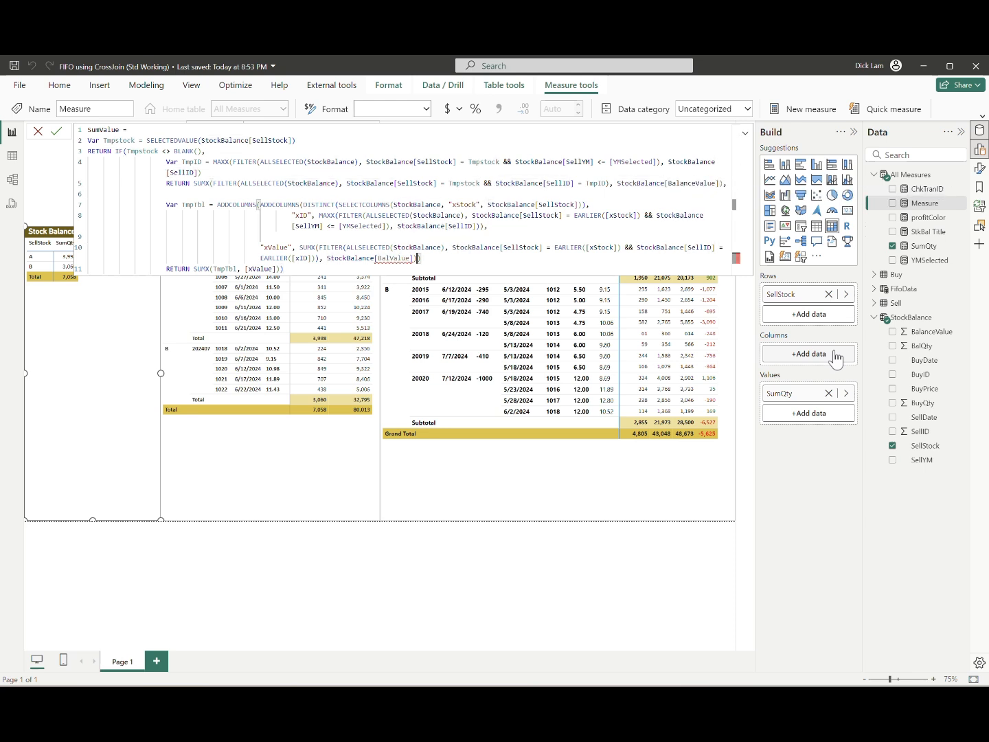
{"action": "key", "text": "Left"}
{"action": "key", "text": "Left"}
{"action": "key", "text": "Left"}
{"action": "key", "text": "Left"}
{"action": "key", "text": "Left"}
{"action": "key", "text": "Left"}
{"action": "key", "text": "Left"}
{"action": "type", "text": "ance"}
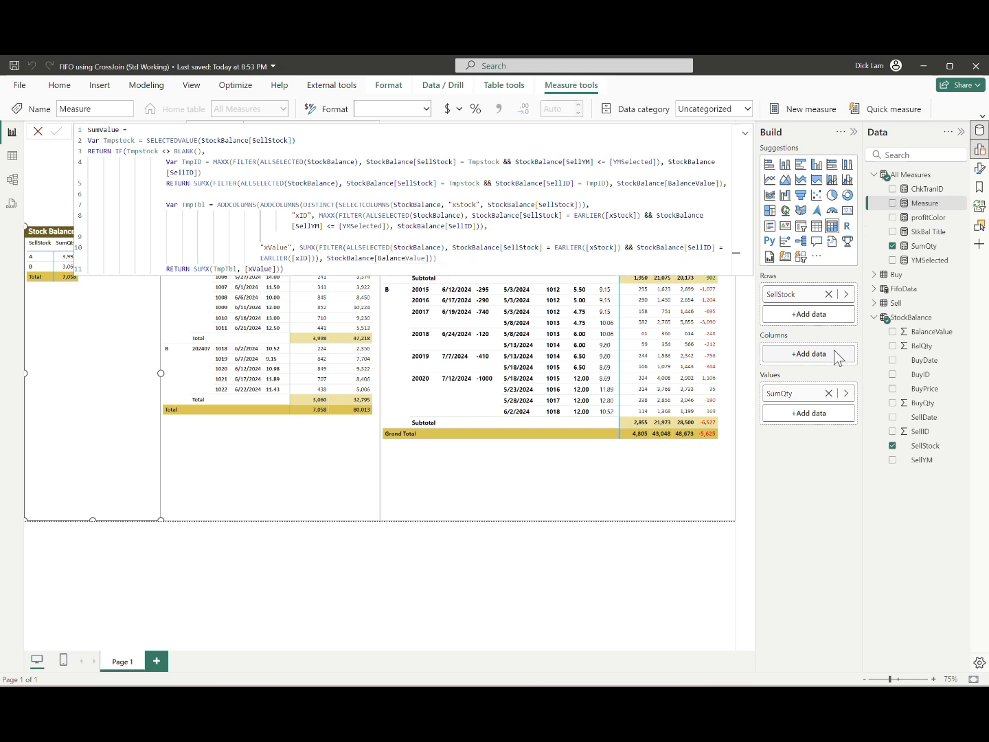
{"action": "key", "text": "Return"}
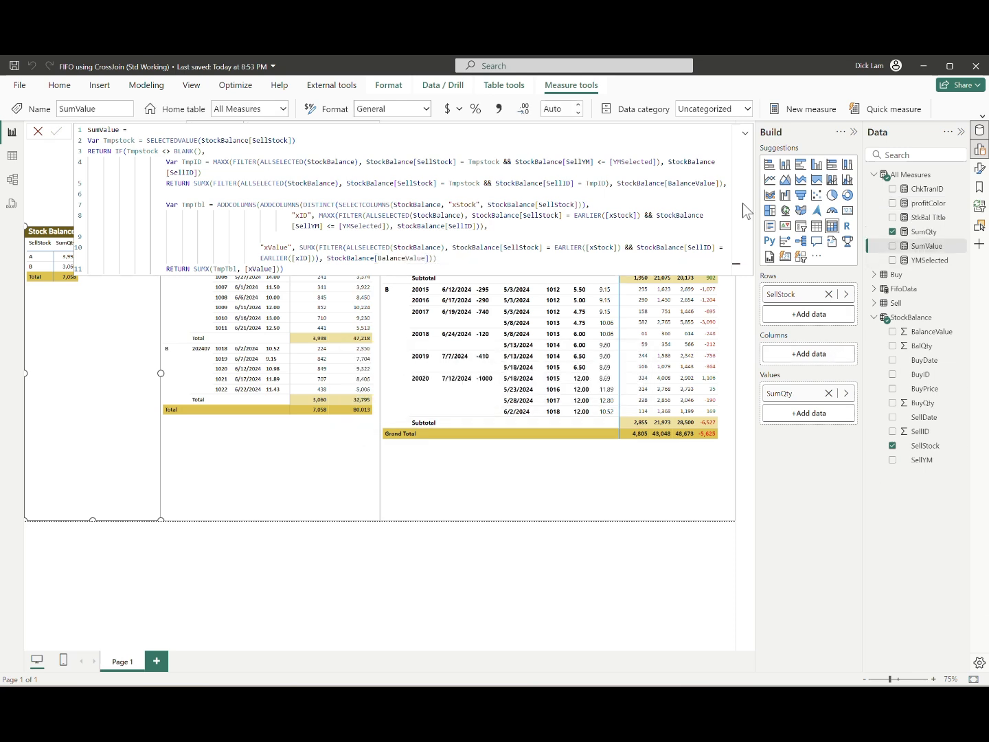
Step: Format SumValue with a thousands separator and 0 decimals, and add it to the per-stock summary matrix's values
{"action": "left_click", "coordinate": [499, 108]}
{"action": "left_click", "coordinate": [569, 108]}
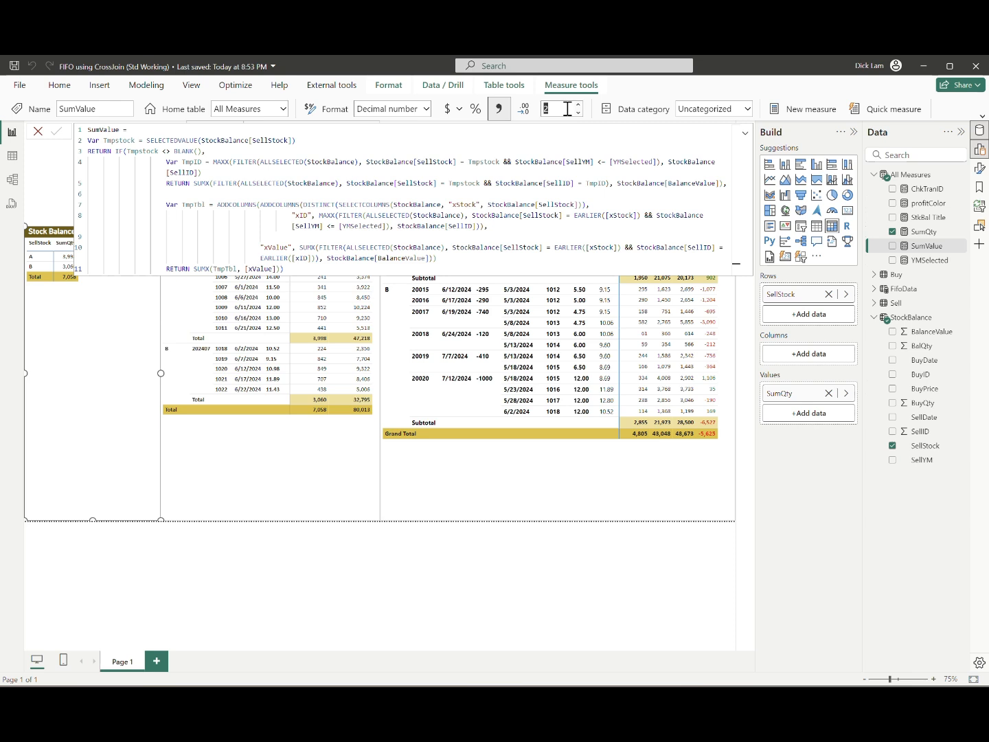
{"action": "type", "text": "0"}
{"action": "key", "text": "Return"}
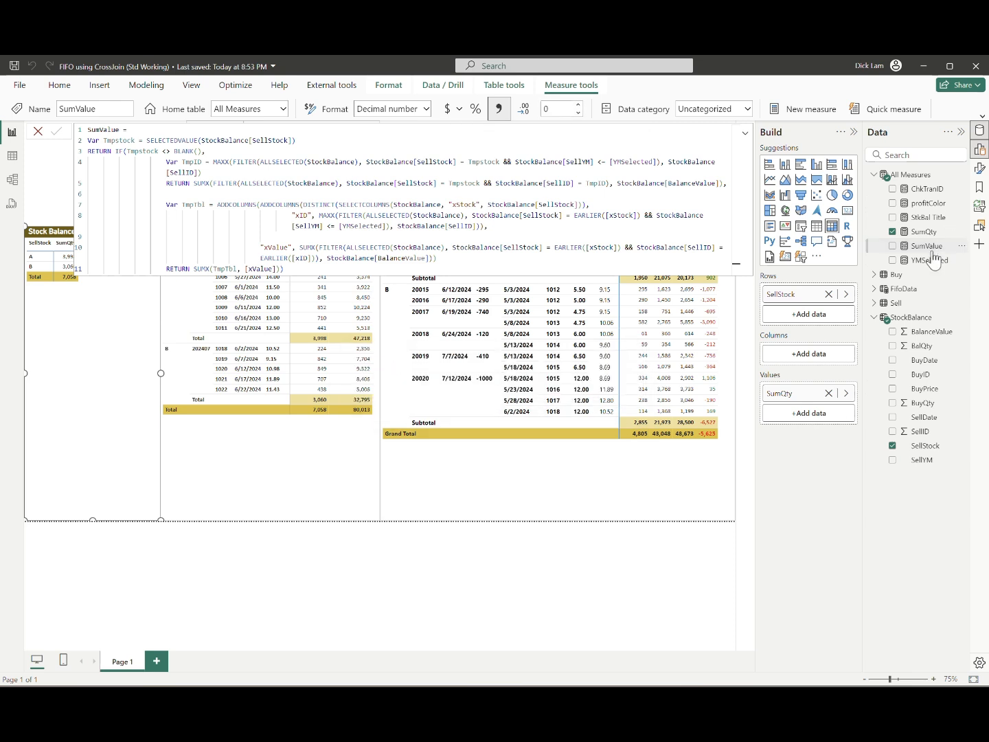
{"action": "left_click_drag", "start_coordinate": [927, 246], "coordinate": [790, 414]}
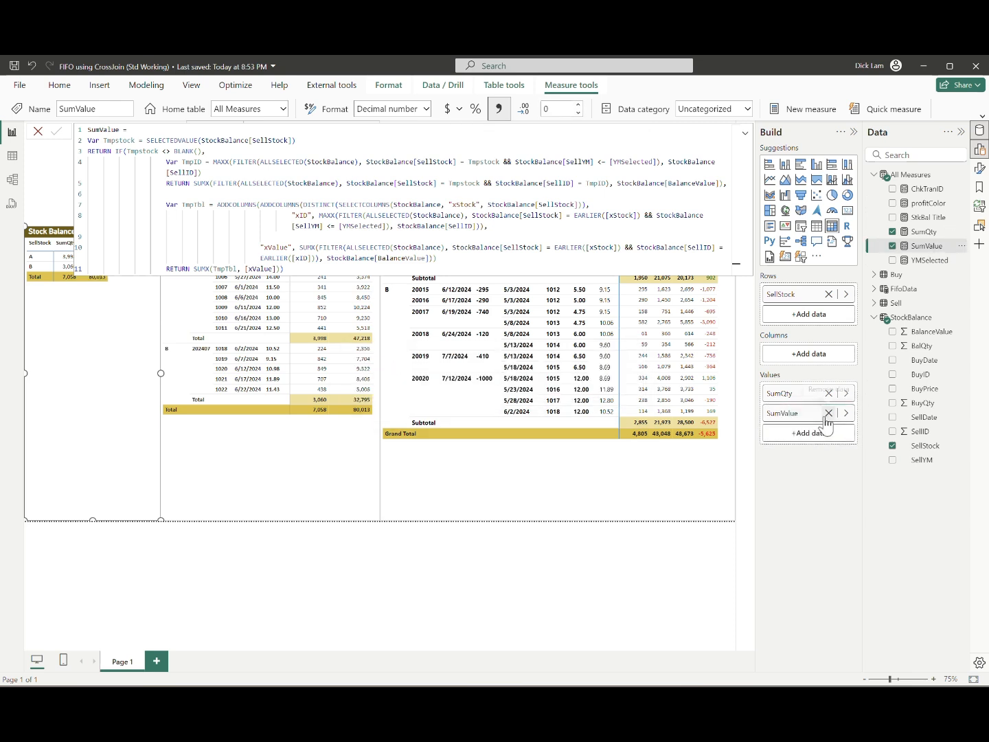
Step: Rename the SumQty value in the per-stock summary matrix as "Inventory Qty"
{"action": "double_click", "coordinate": [799, 399]}
{"action": "key", "text": "shift+Right"}
{"action": "key", "text": "shift+Right"}
{"action": "key", "text": "shift+Right"}
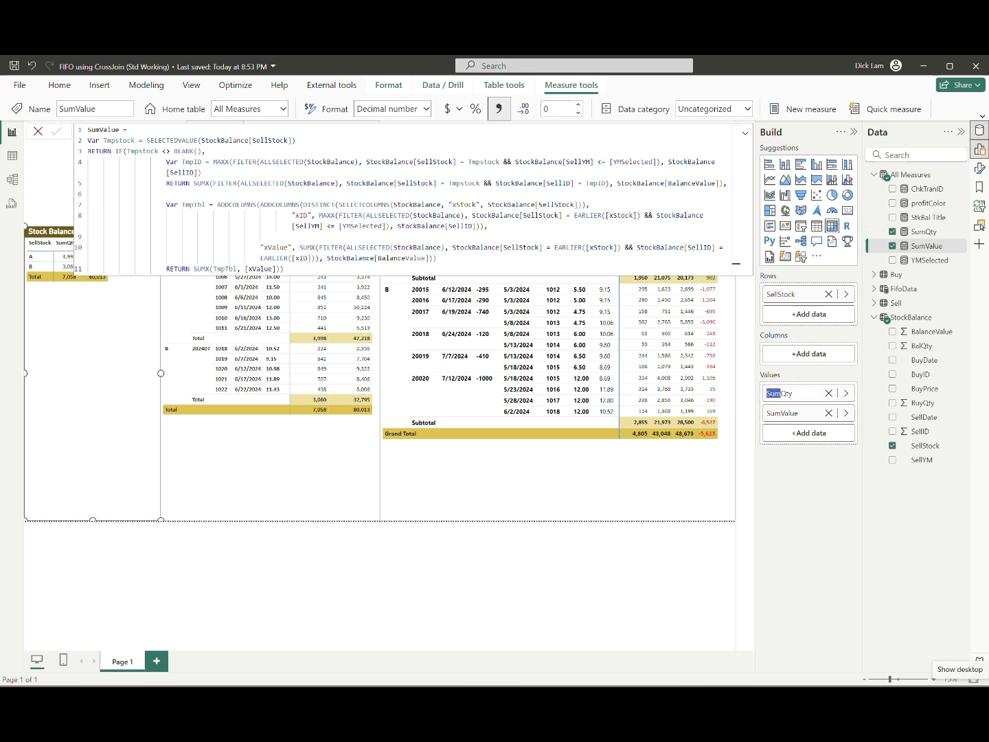
{"action": "type", "text": "Inventory"}
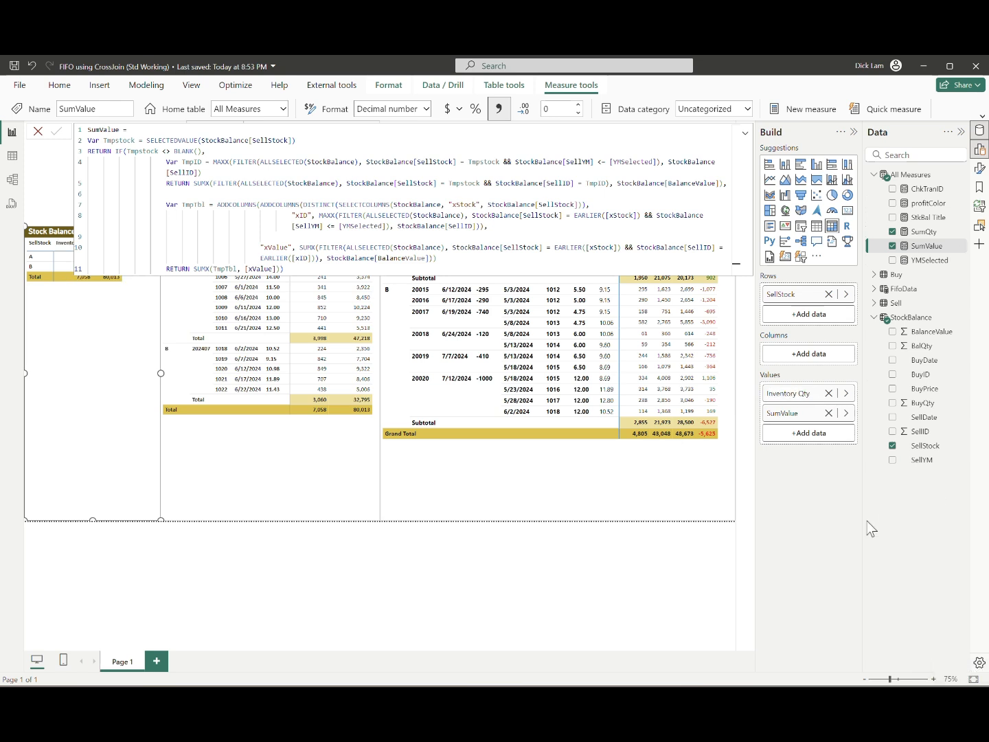
Step: Rename the SumValue value in the per-stock summary matrix as "Inventory Value", collapse the formula editor and deselect the matrix
{"action": "left_click", "coordinate": [790, 413]}
{"action": "double_click", "coordinate": [802, 413]}
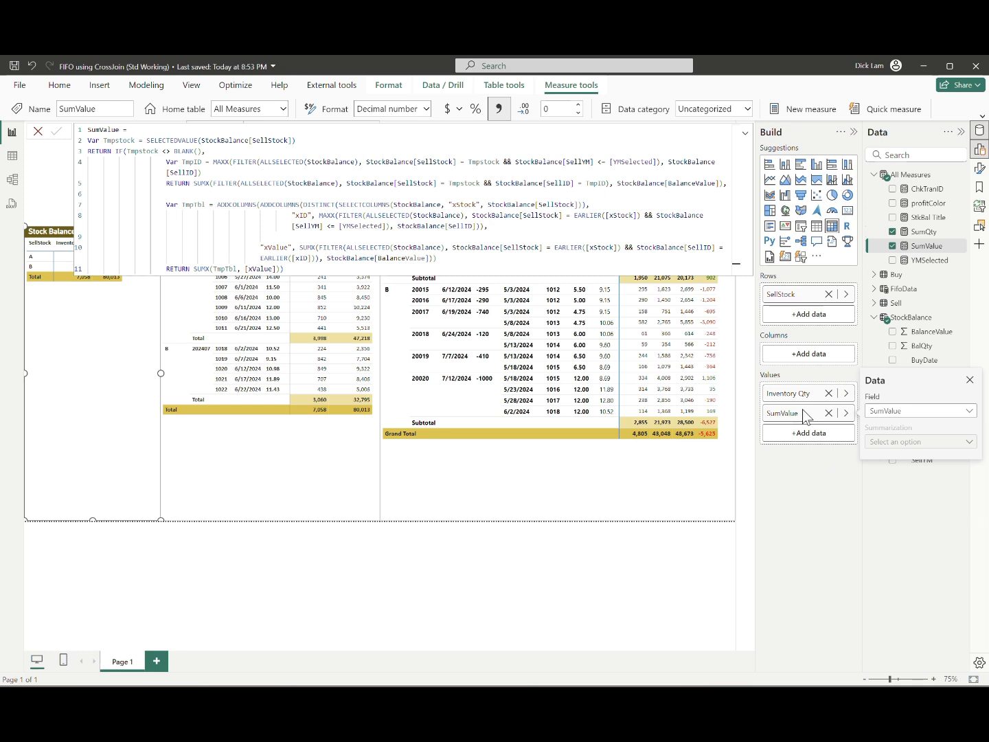
{"action": "double_click", "coordinate": [780, 419]}
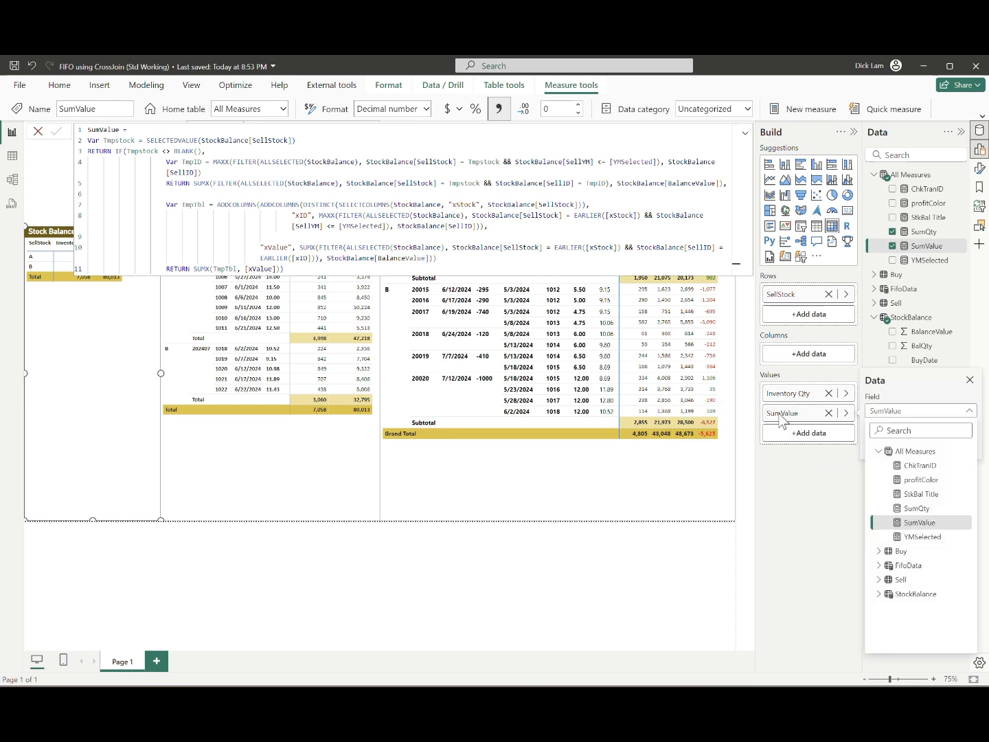
{"action": "left_click", "coordinate": [796, 415]}
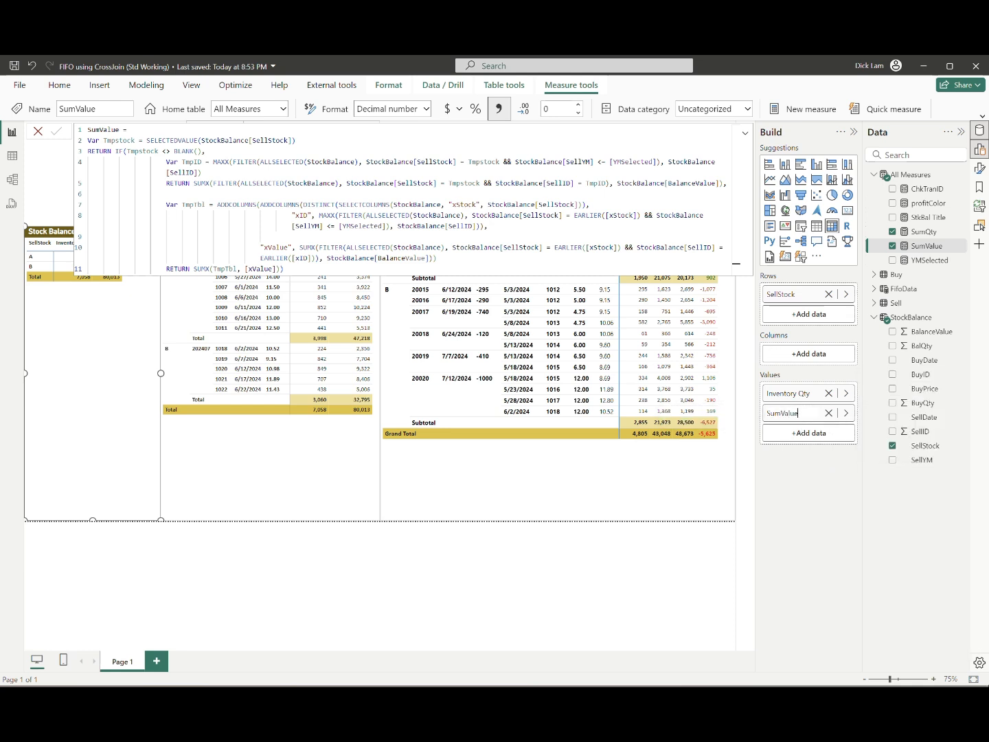
{"action": "left_click_drag", "start_coordinate": [767, 412], "coordinate": [781, 413]}
{"action": "type", "text": "Inventory"}
{"action": "left_click", "coordinate": [745, 134]}
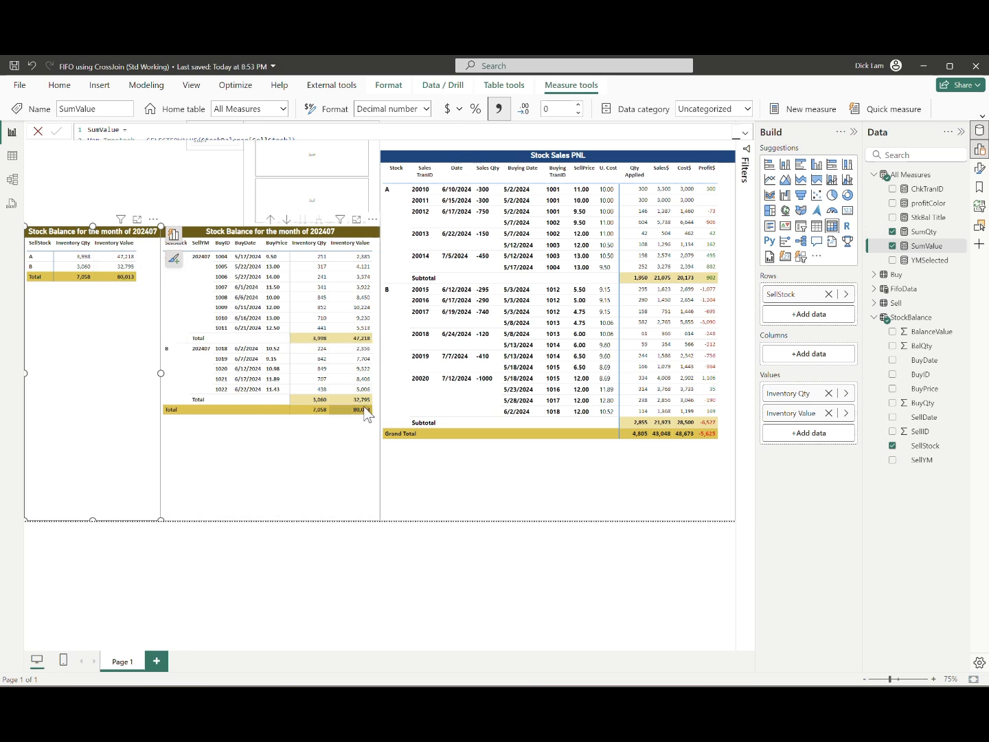
{"action": "left_click", "coordinate": [171, 180]}
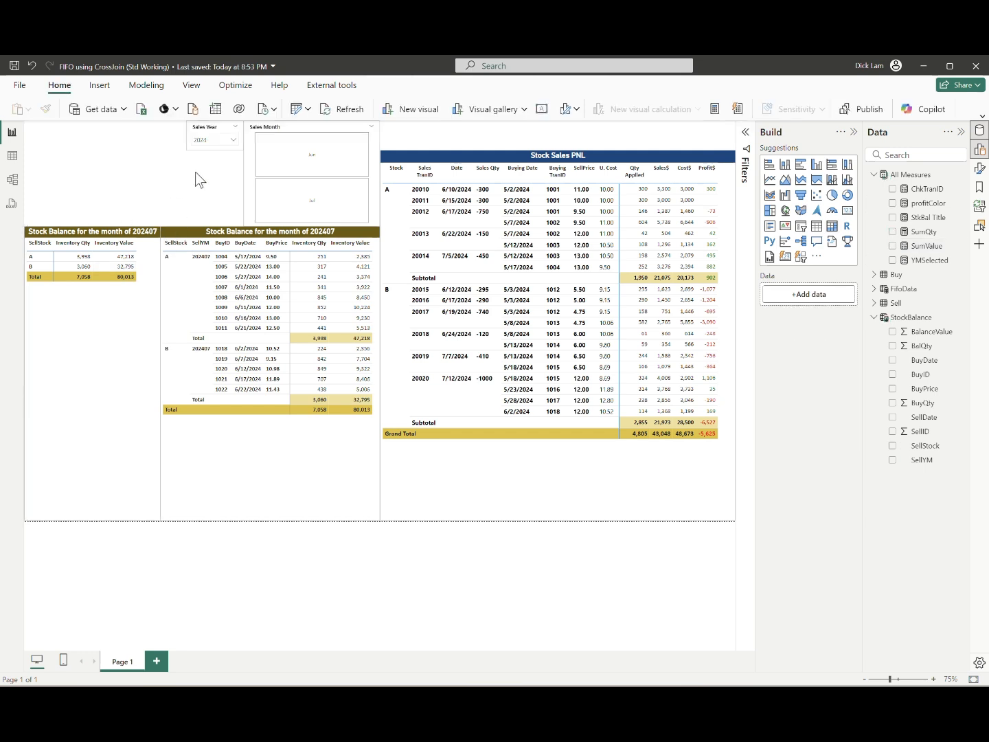
Step: Examine the full formula of the SumQty measure, including its TmpTbl total branch
{"action": "left_click", "coordinate": [927, 233]}
{"action": "left_click", "coordinate": [745, 134]}
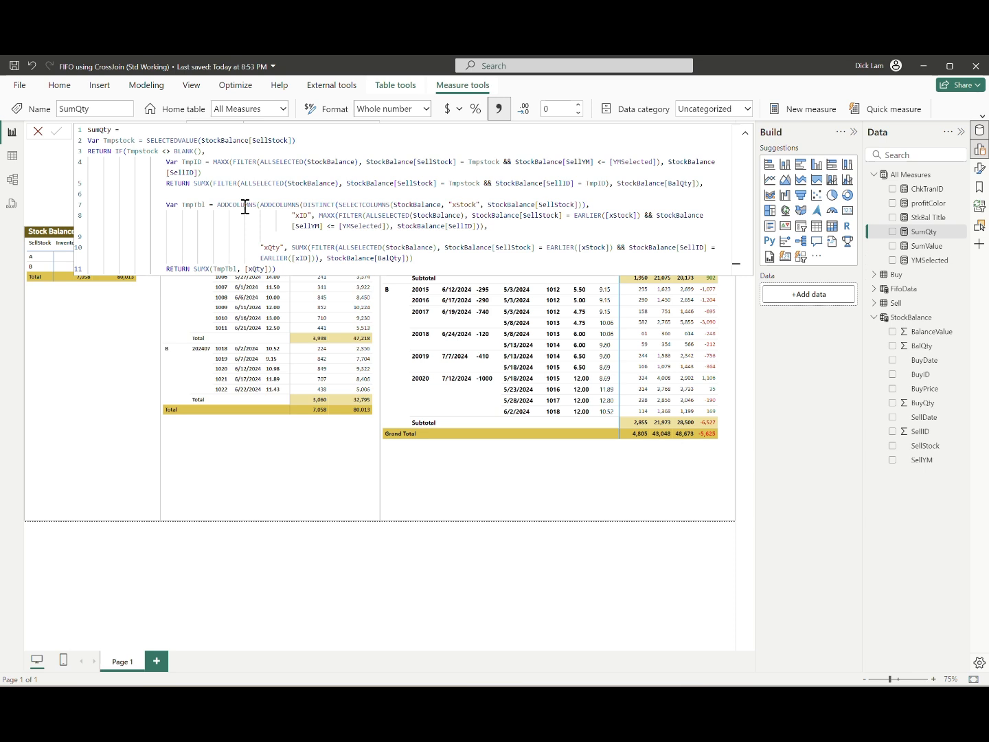
{"action": "left_click", "coordinate": [744, 133]}
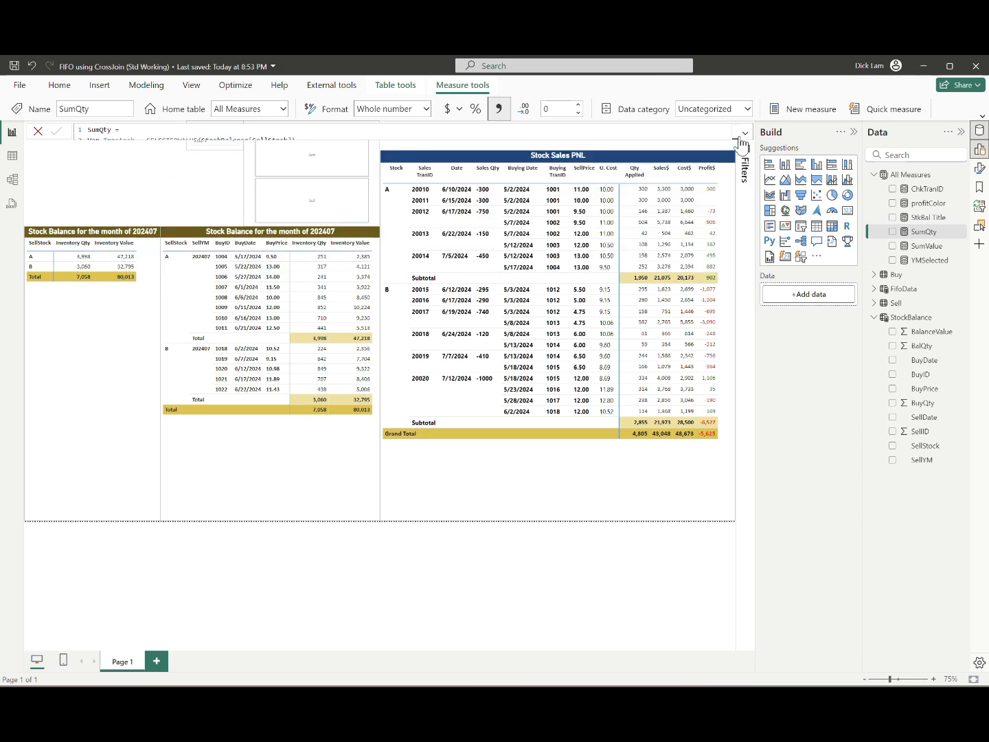
{"action": "left_click", "coordinate": [165, 192]}
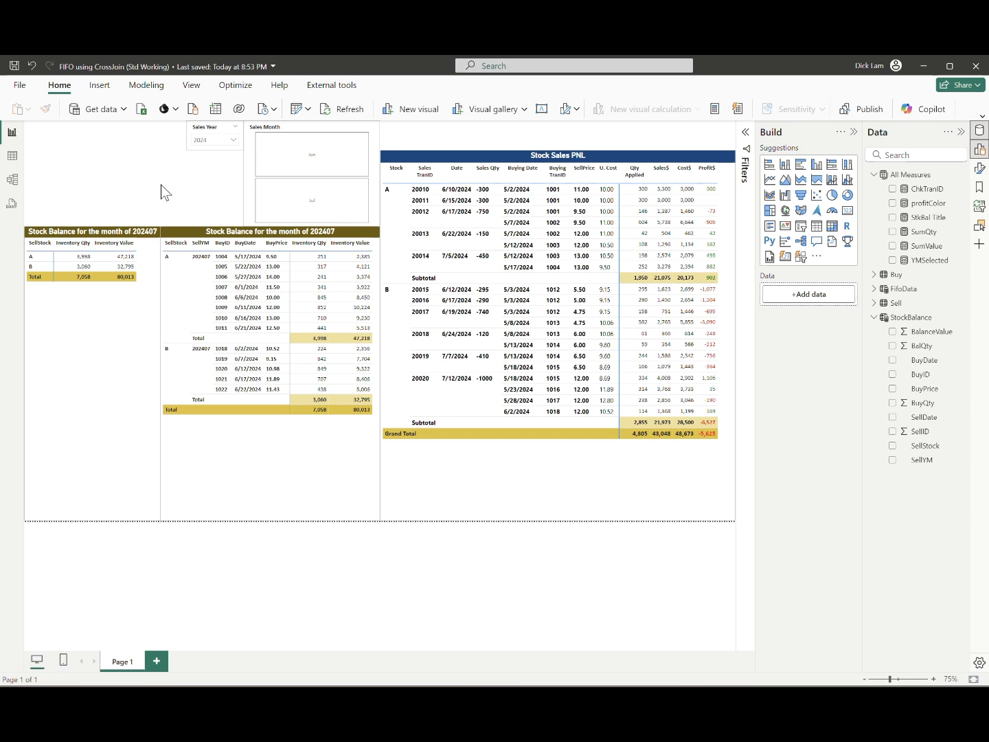